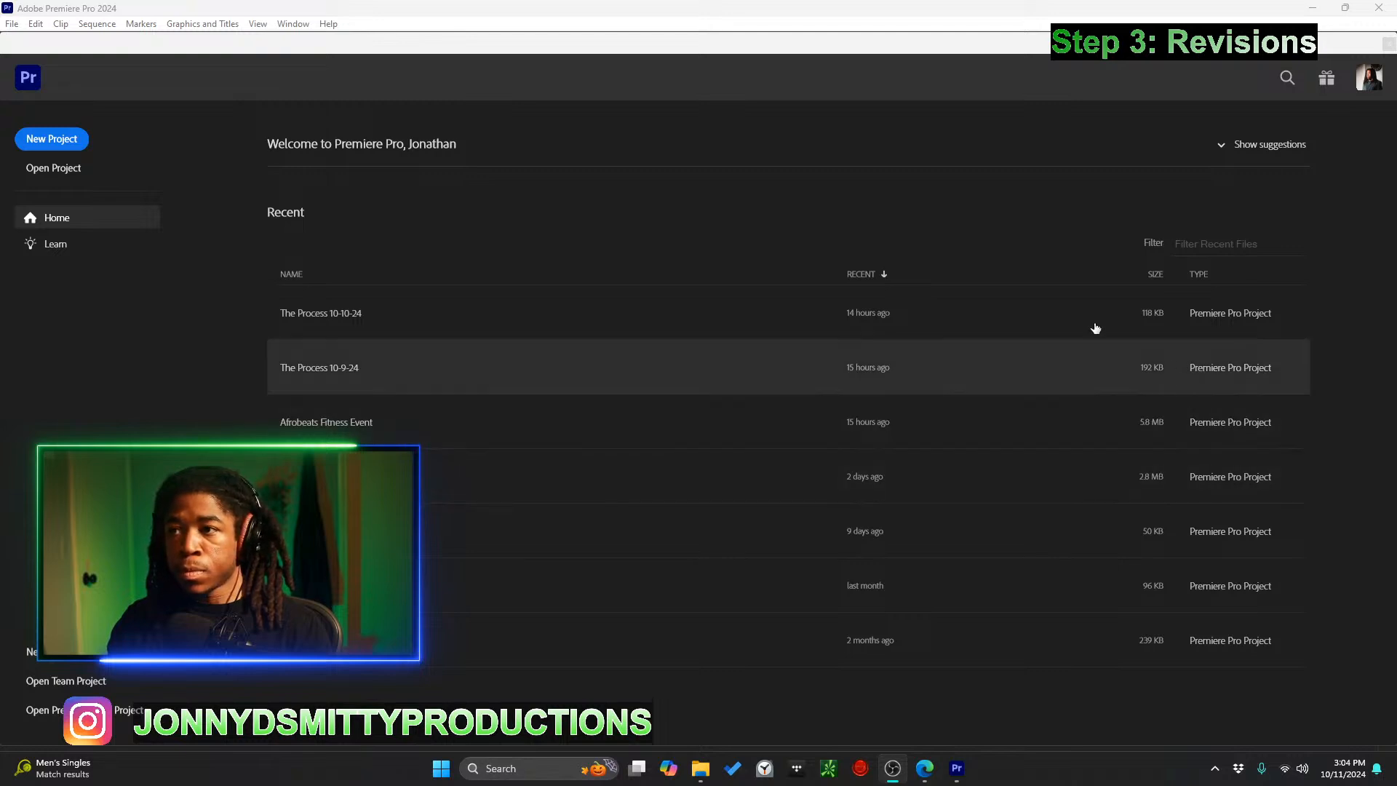
# Open the recent project "Afrobeats Fitness Event"
pyautogui.click(419, 423)
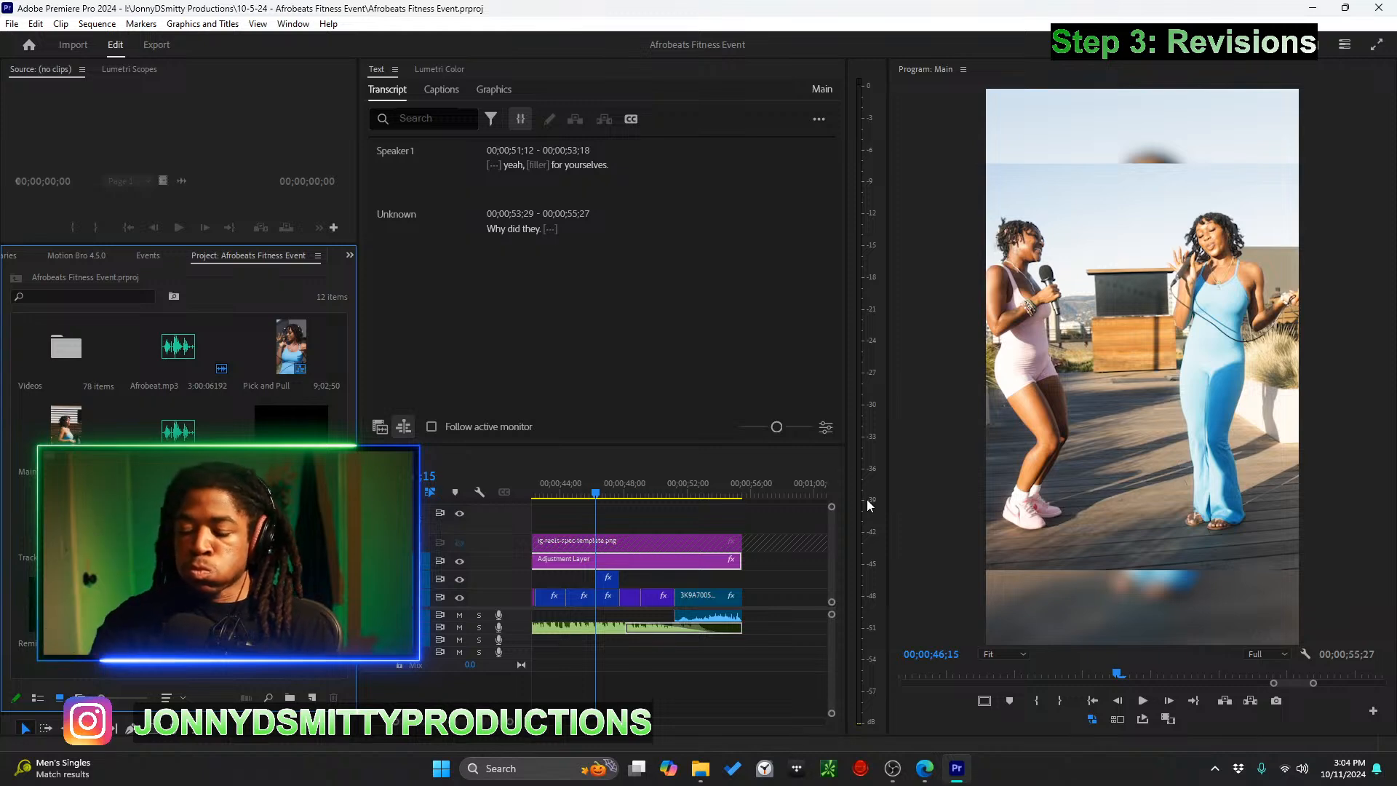
pyautogui.hotkey('alt', 'Tab')
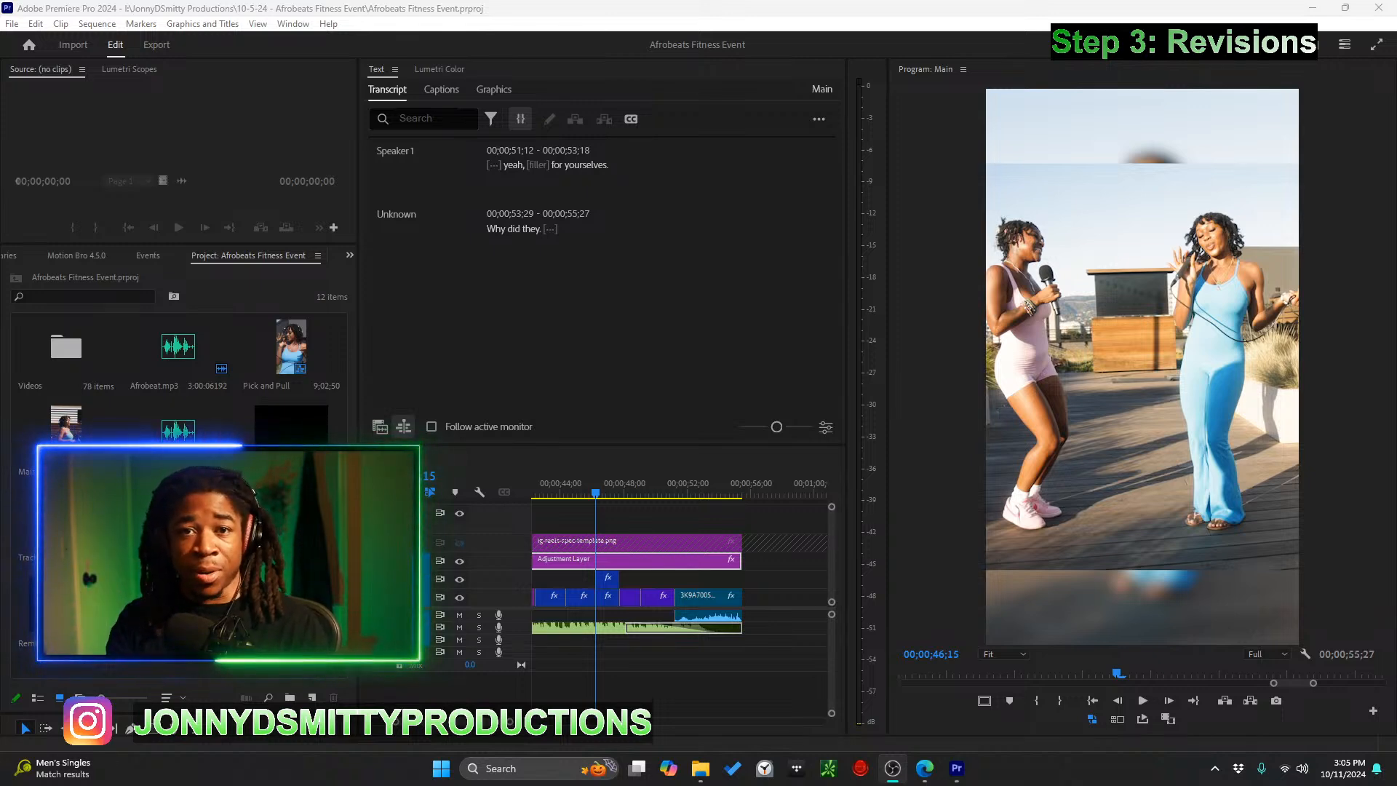
# Review the Main sequence by scrubbing through its first part and playing it back from about 7 seconds to about 34 seconds
pyautogui.scroll(-2, 627, 568)
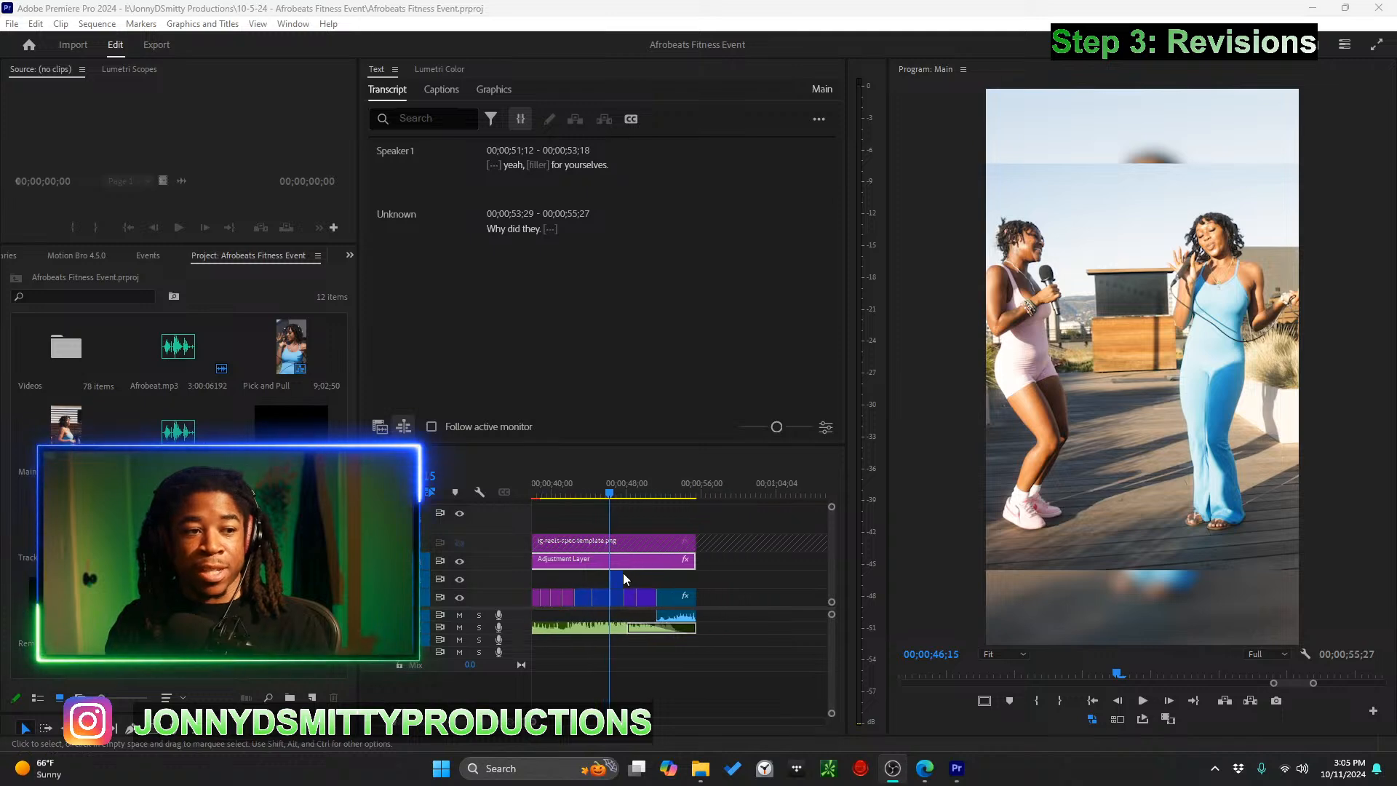
pyautogui.scroll(2, 620, 573)
pyautogui.scroll(-3, 618, 573)
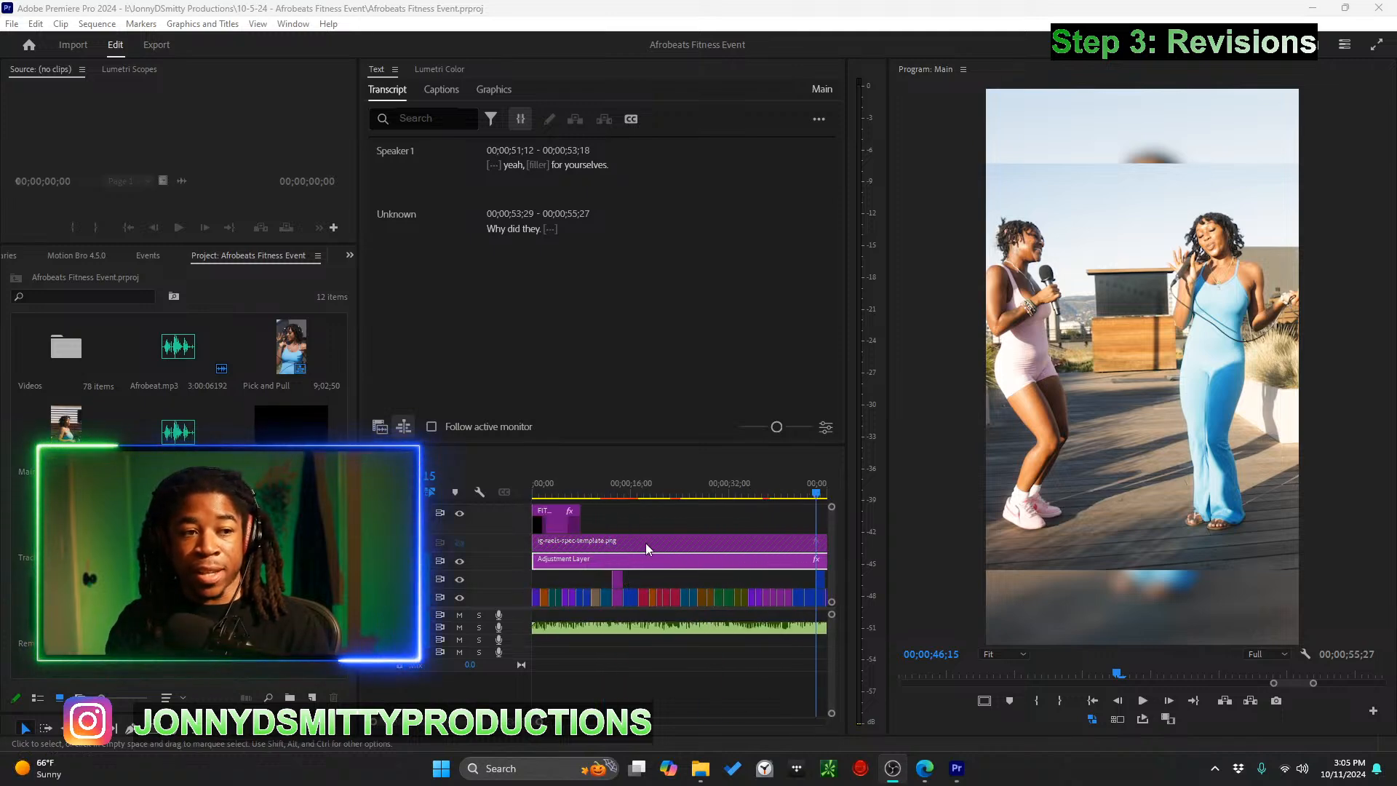
pyautogui.click(618, 494)
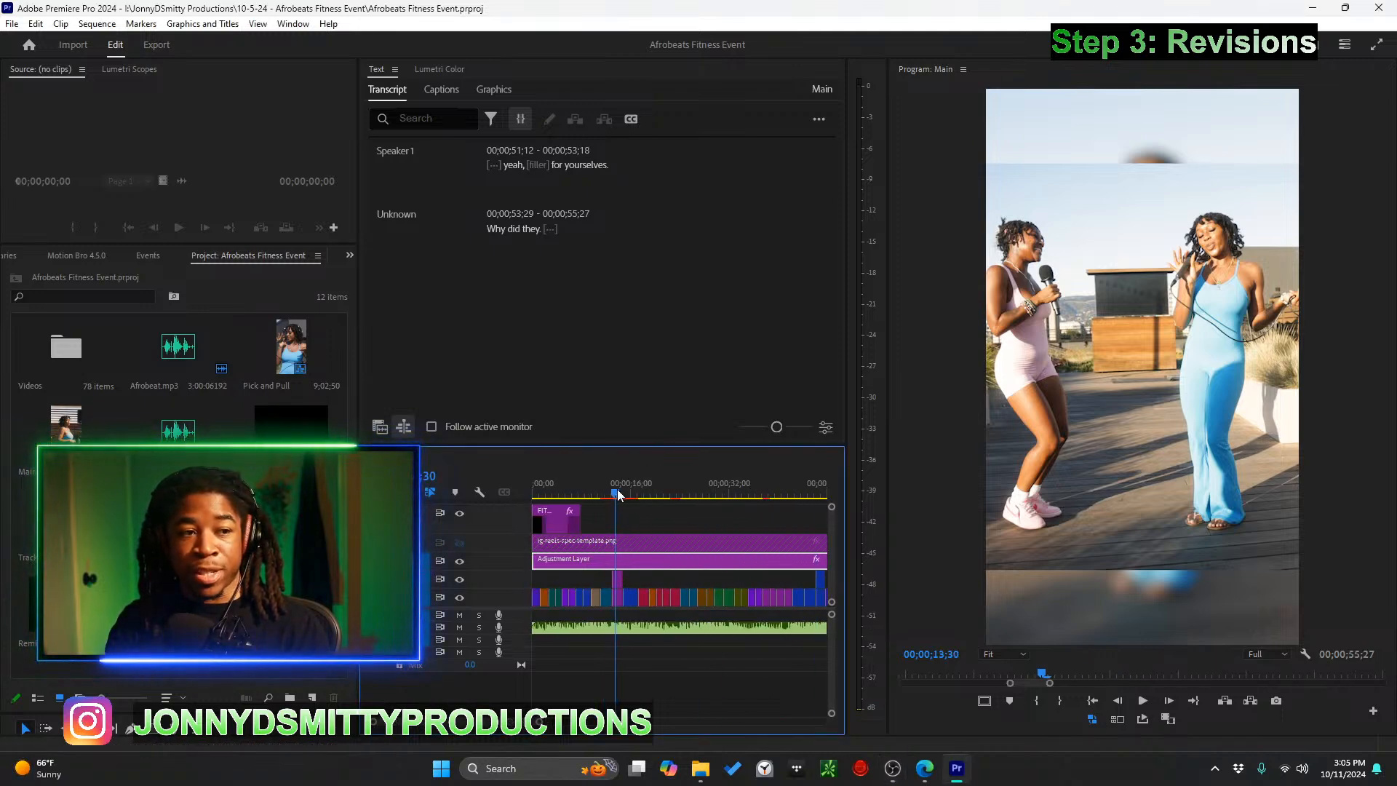
pyautogui.moveTo(616, 494); pyautogui.dragTo(596, 497)
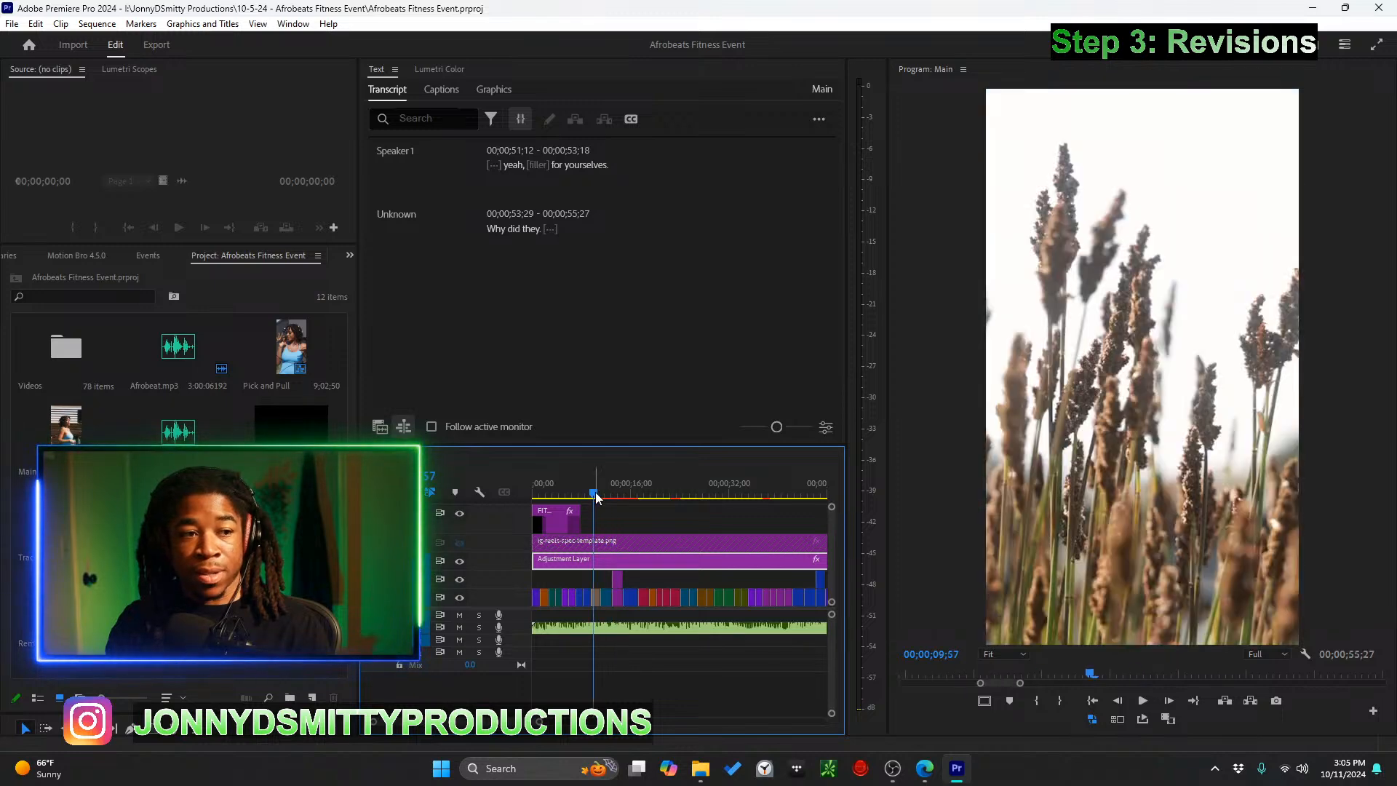
pyautogui.moveTo(592, 495); pyautogui.dragTo(614, 494)
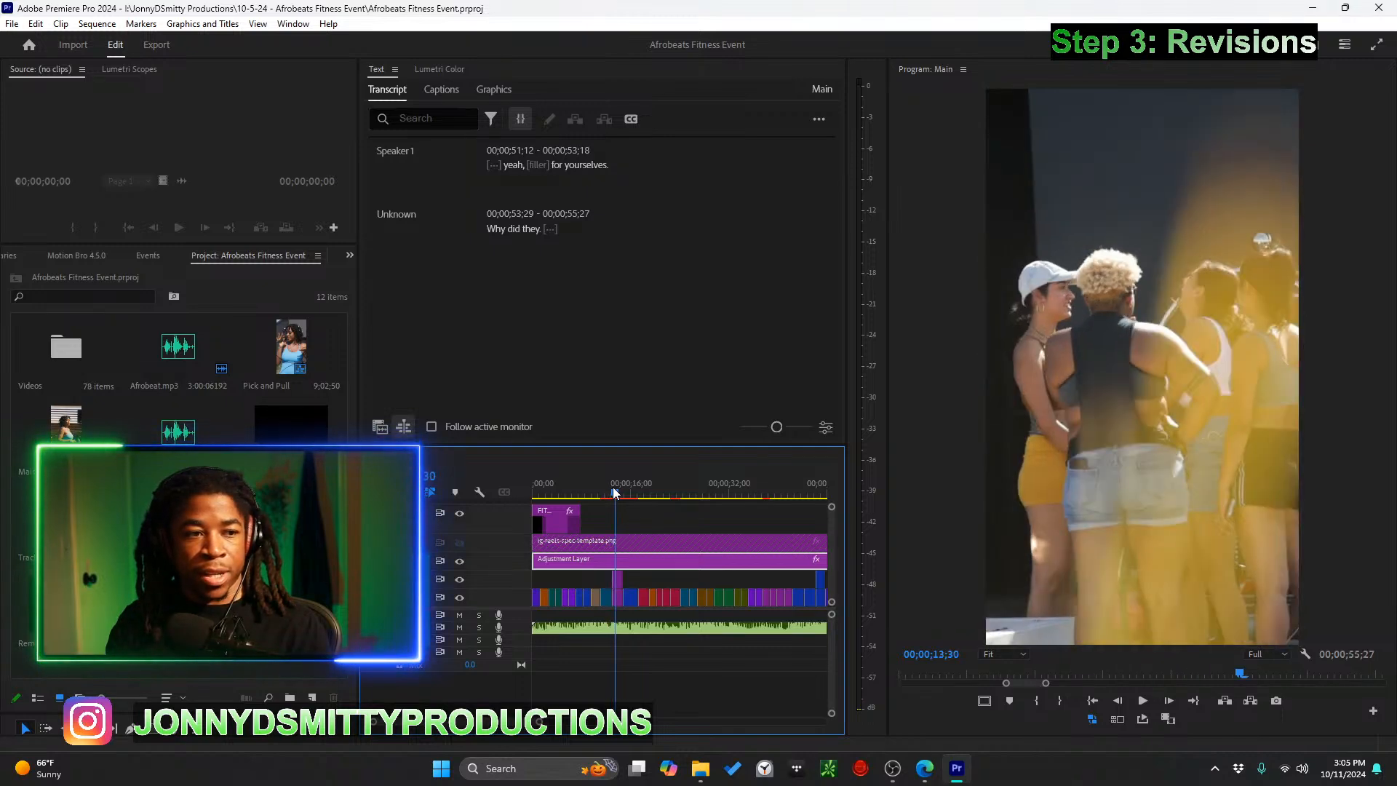
pyautogui.moveTo(615, 494); pyautogui.dragTo(580, 502)
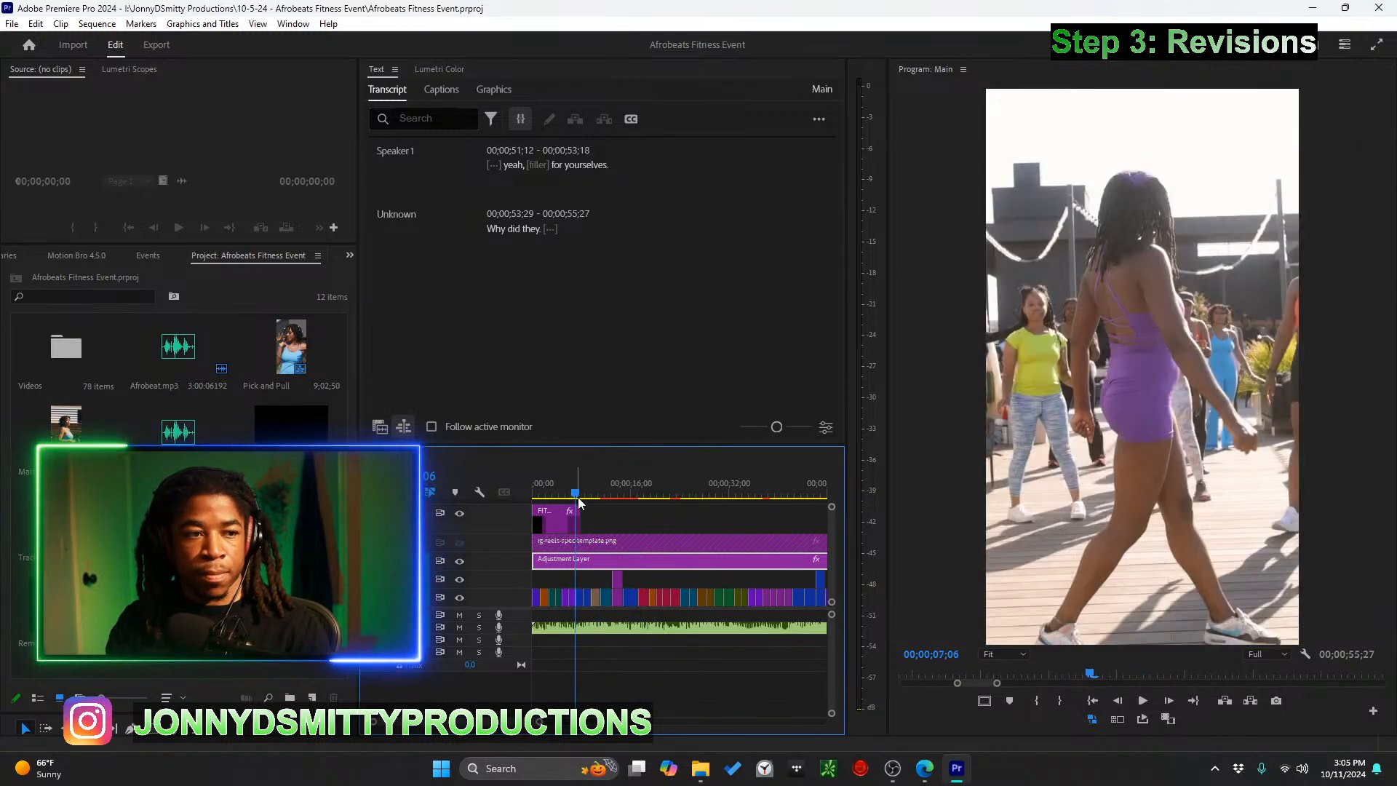
pyautogui.press('space')
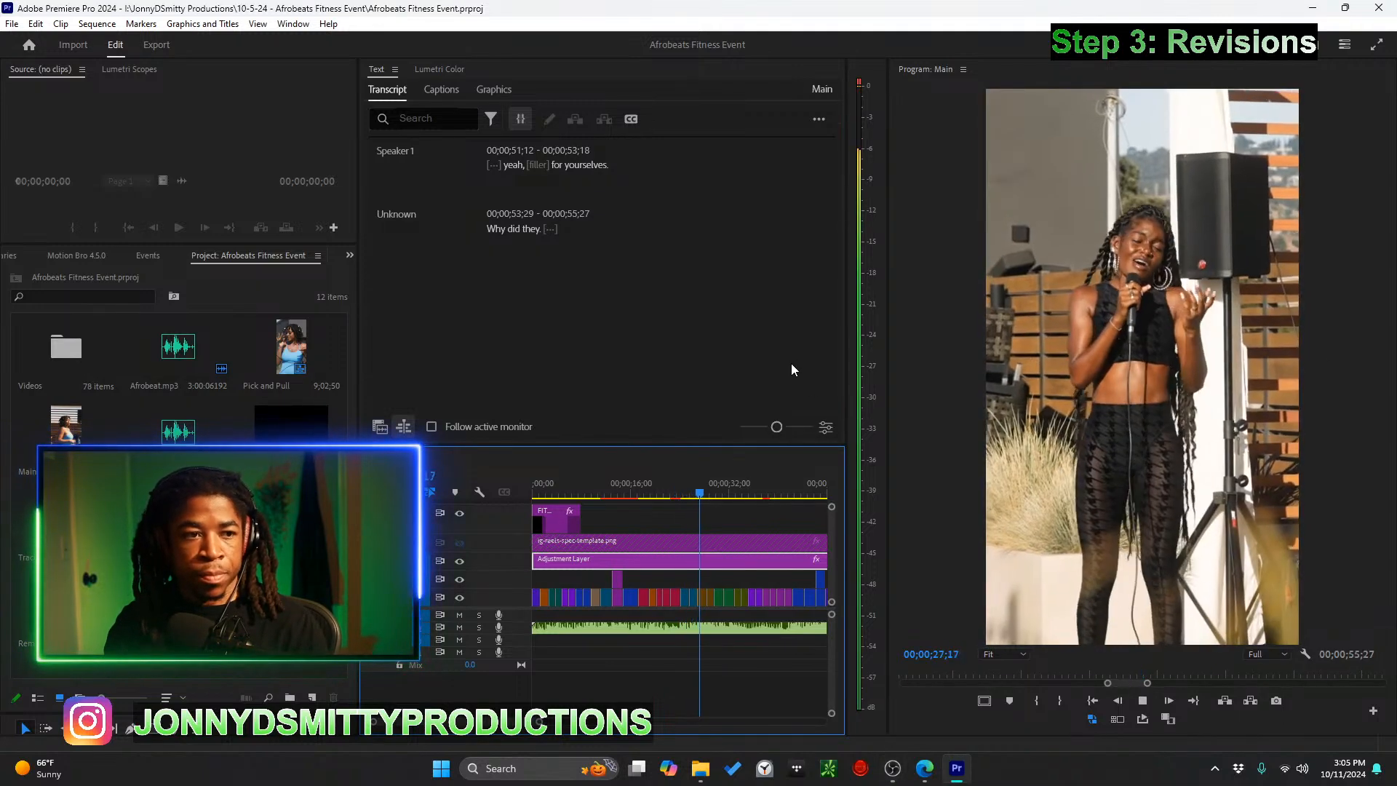
pyautogui.click(791, 364)
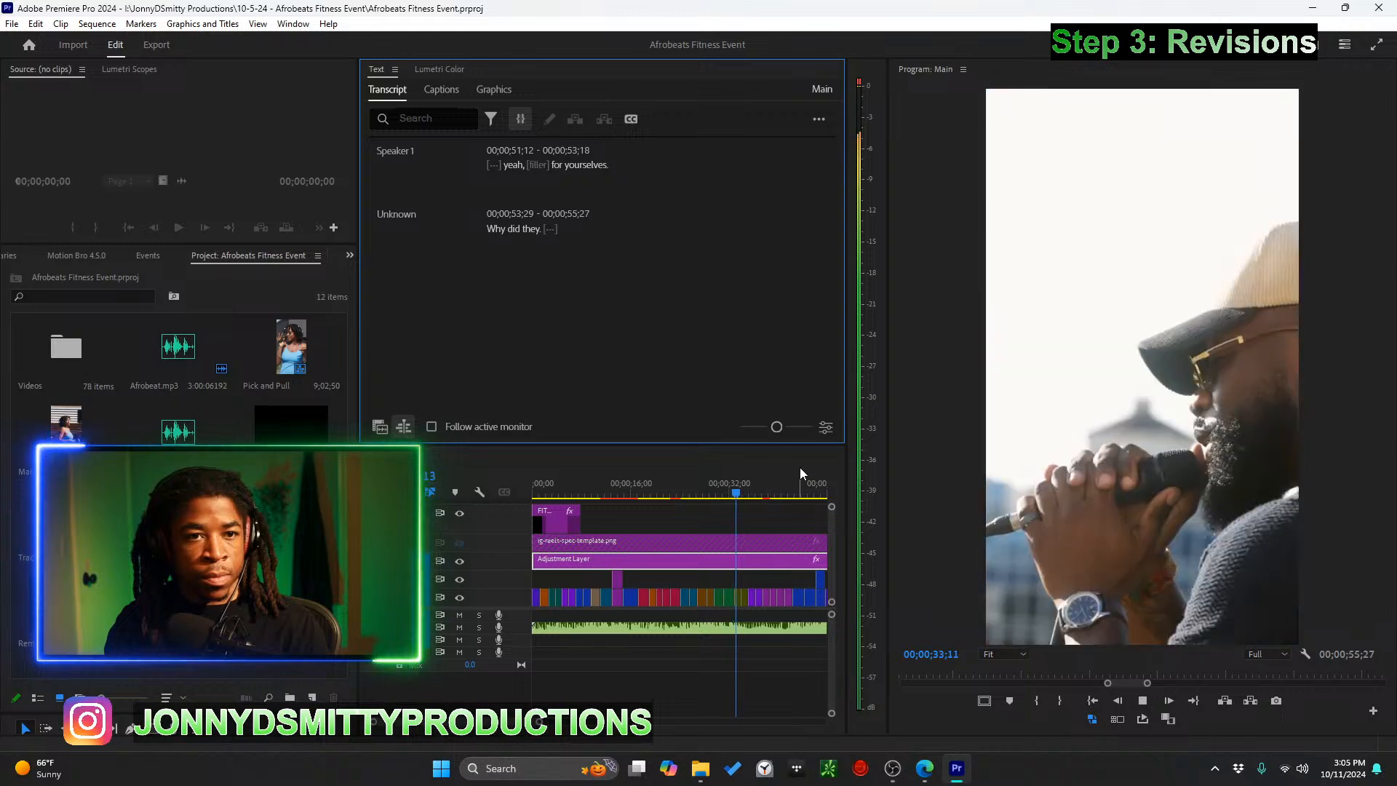
pyautogui.press('space')
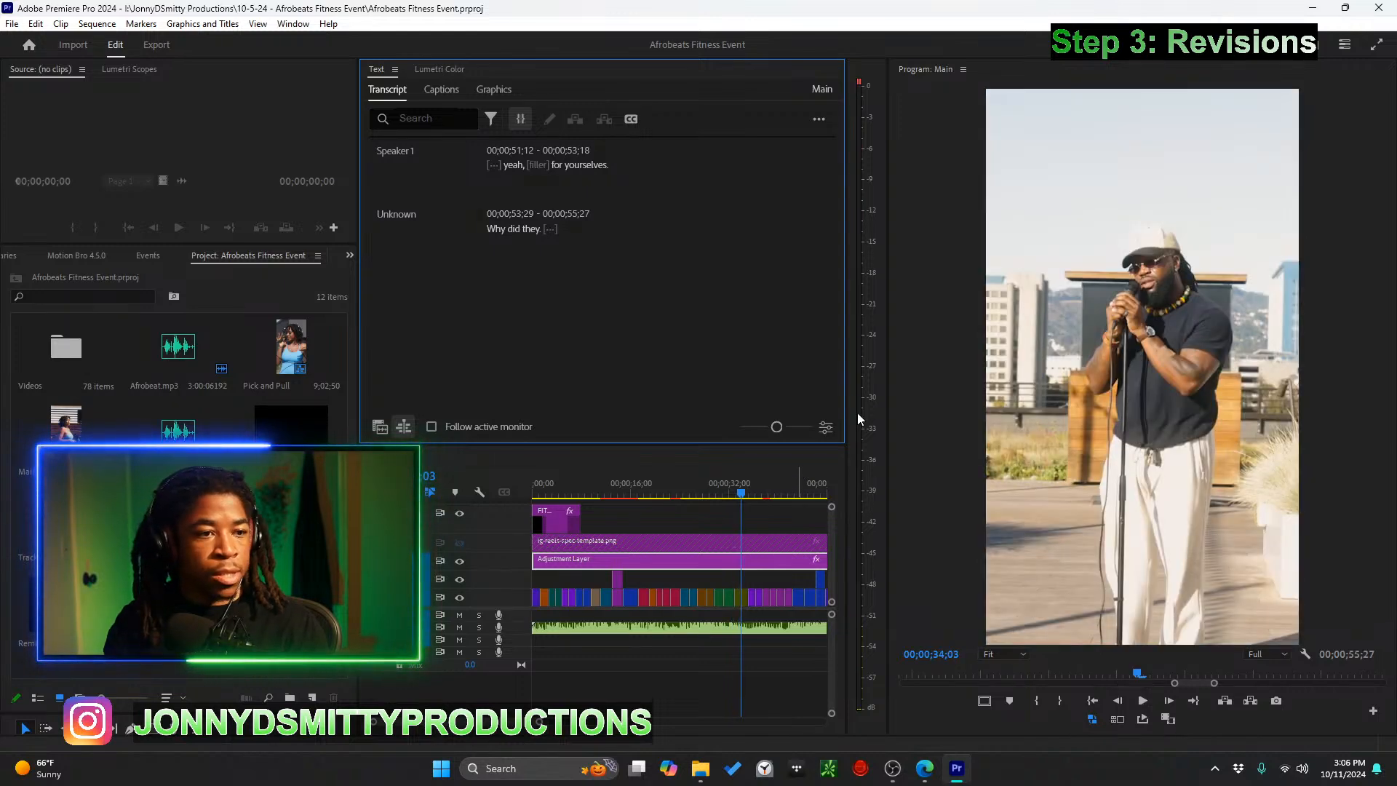
# Save the project and create a bin named "Pictures" at the project's root level
pyautogui.hotkey('ctrl', 's')
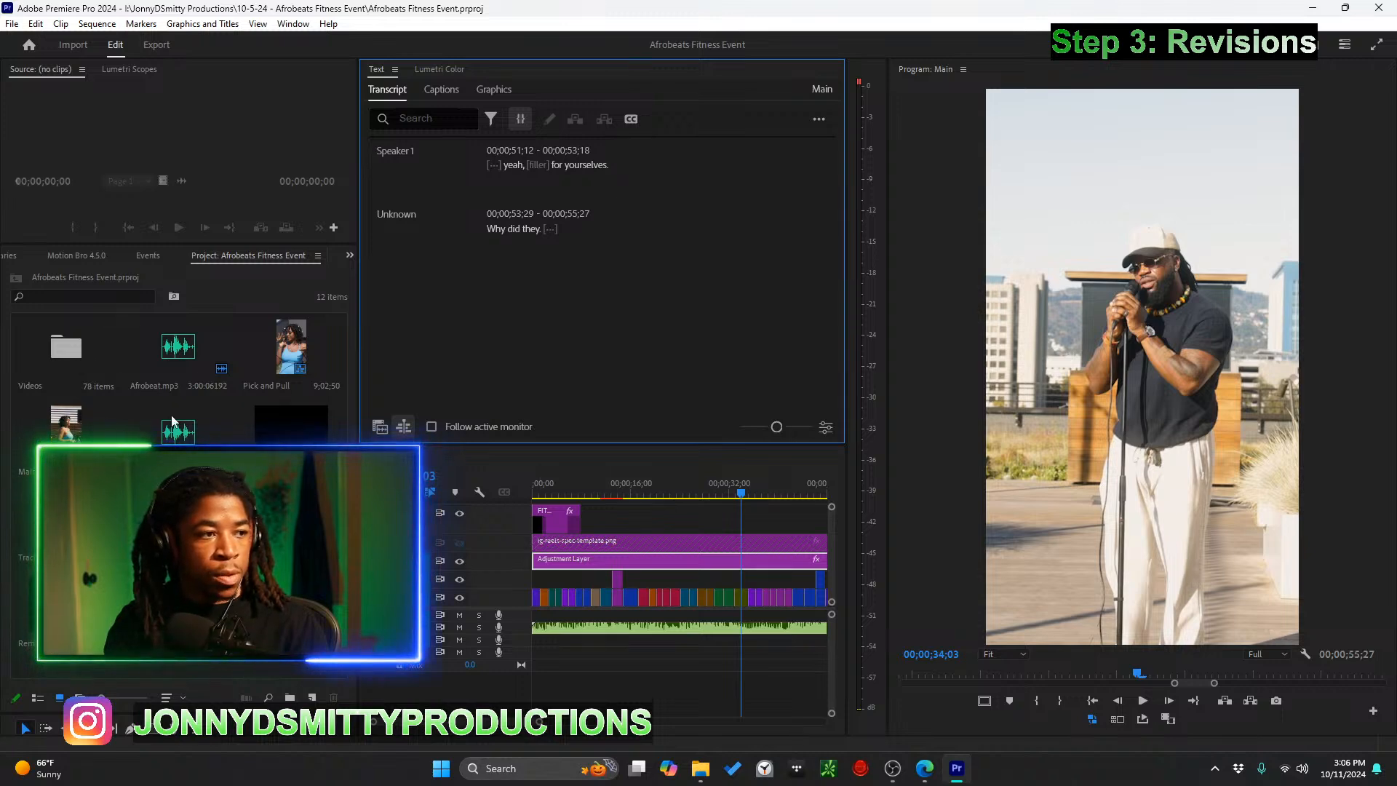
pyautogui.rightClick(230, 367)
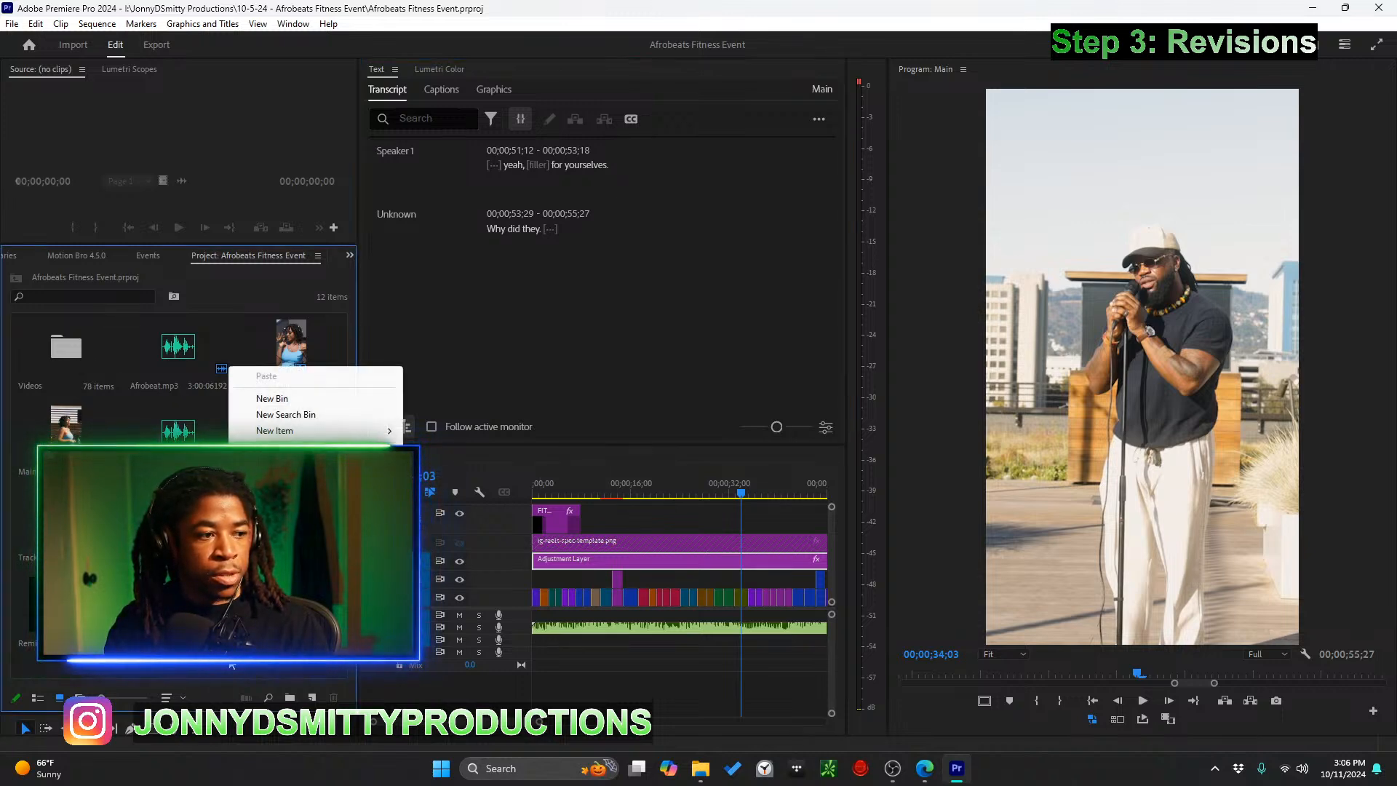
pyautogui.click(286, 400)
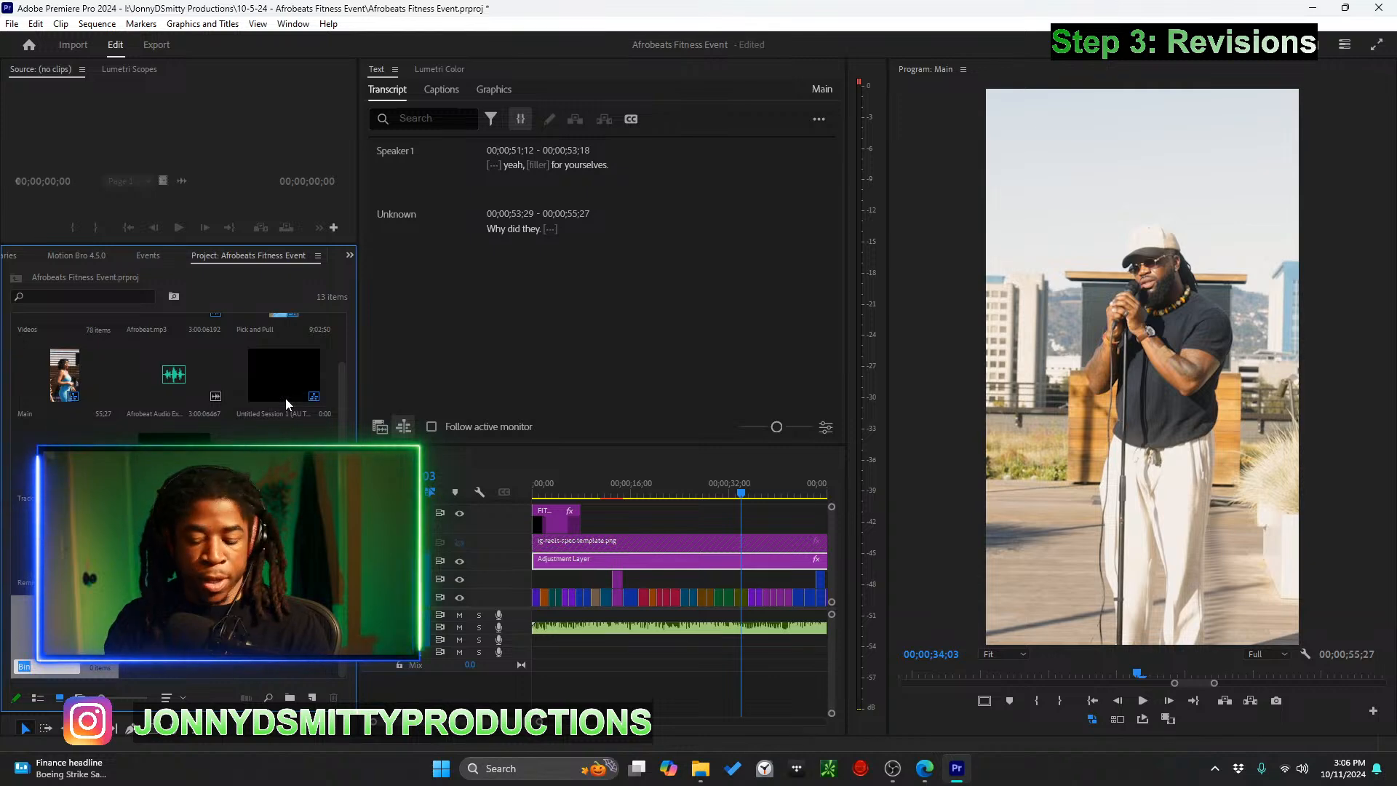
pyautogui.write('Pictures')
pyautogui.press('Return')
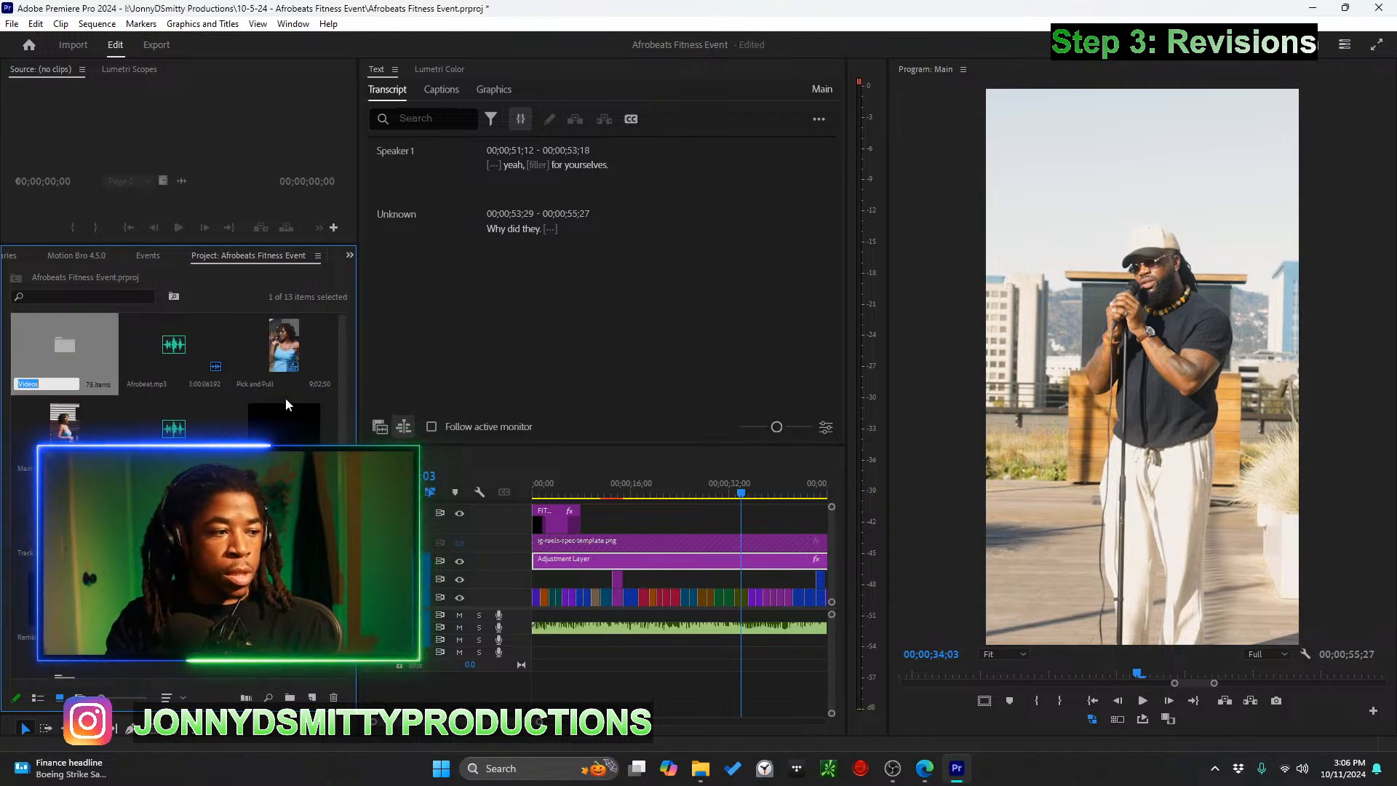
# Import the seven event photos from the 10-5-24 Afrobeat Fitness folder in File Explorer into the Pictures bin and open the bin
pyautogui.click(700, 768)
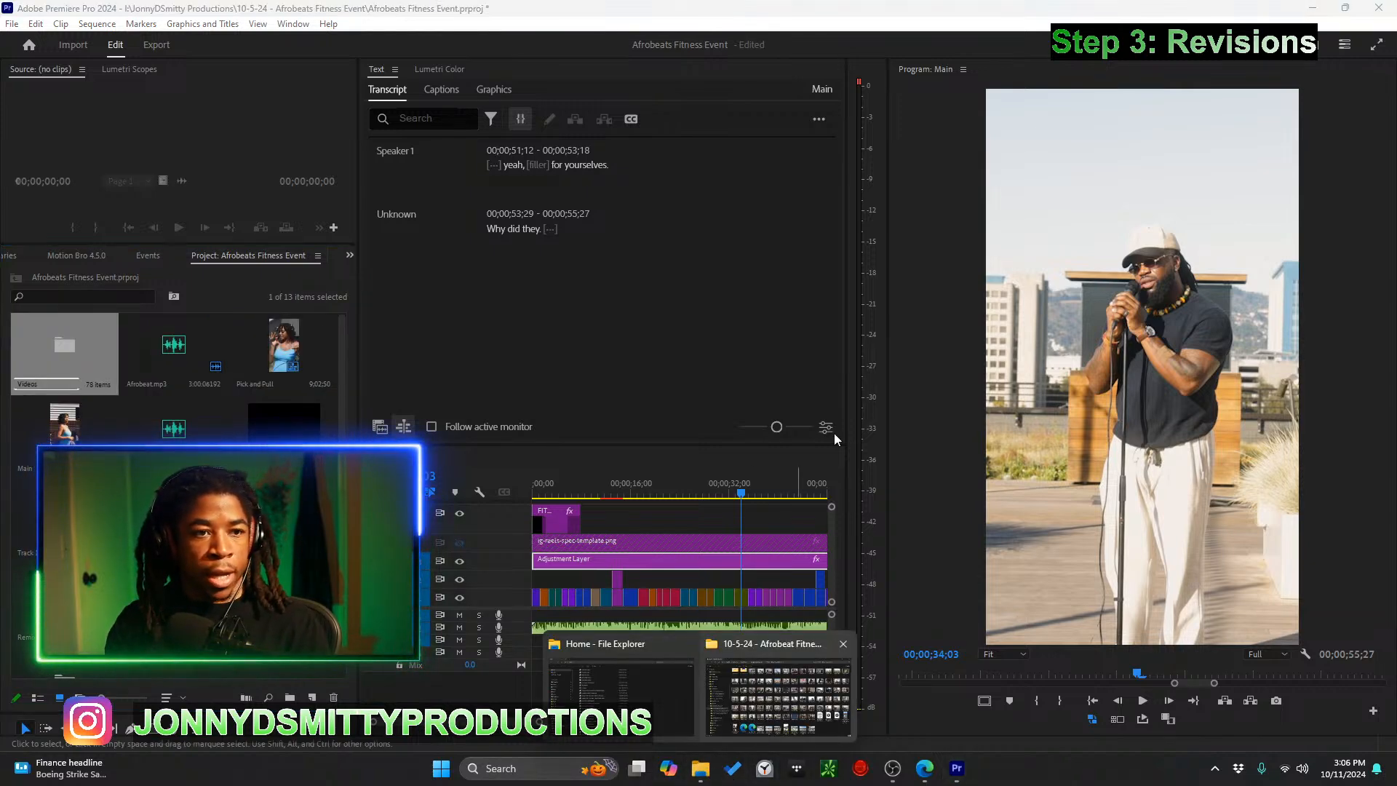
pyautogui.click(797, 691)
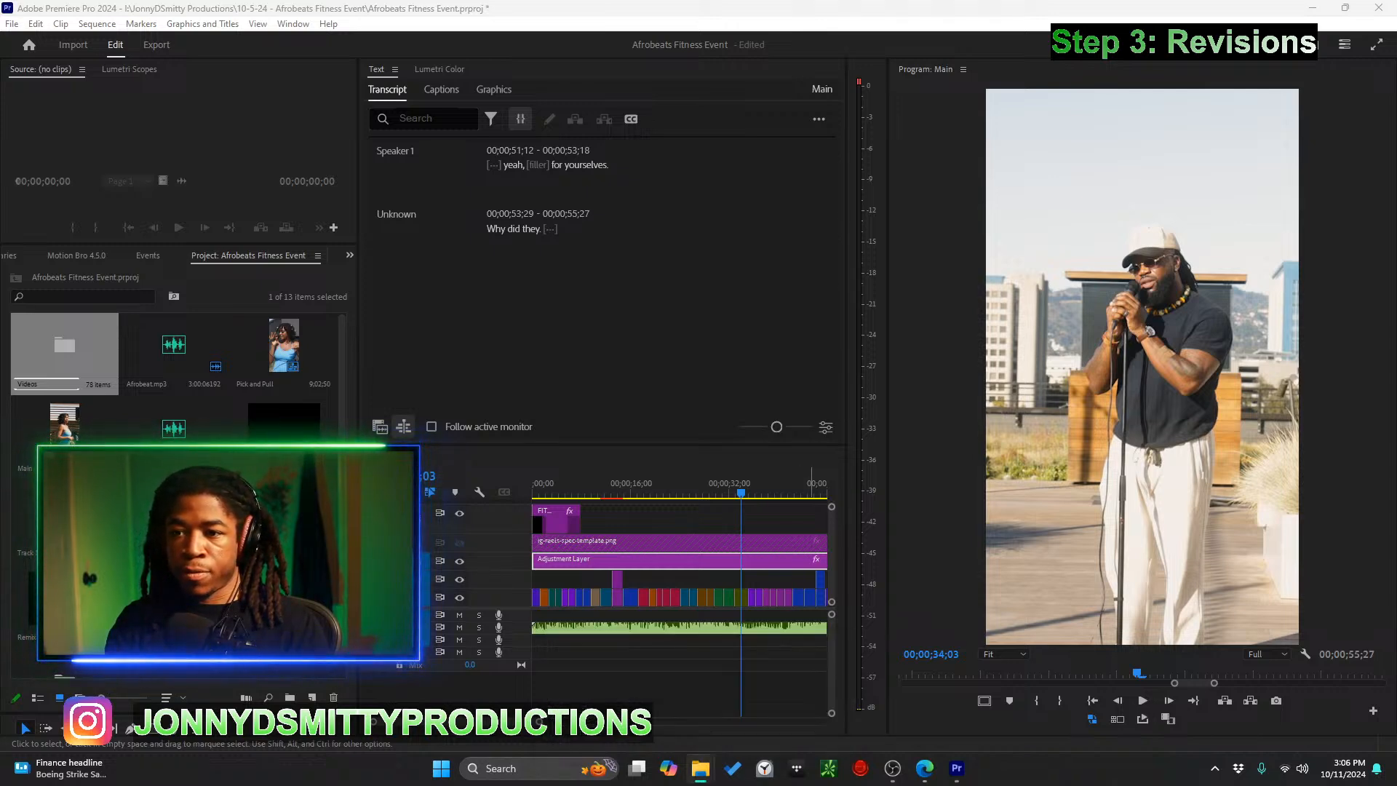
pyautogui.moveTo(0, 502); pyautogui.dragTo(112, 662)
pyautogui.doubleClick(64, 648)
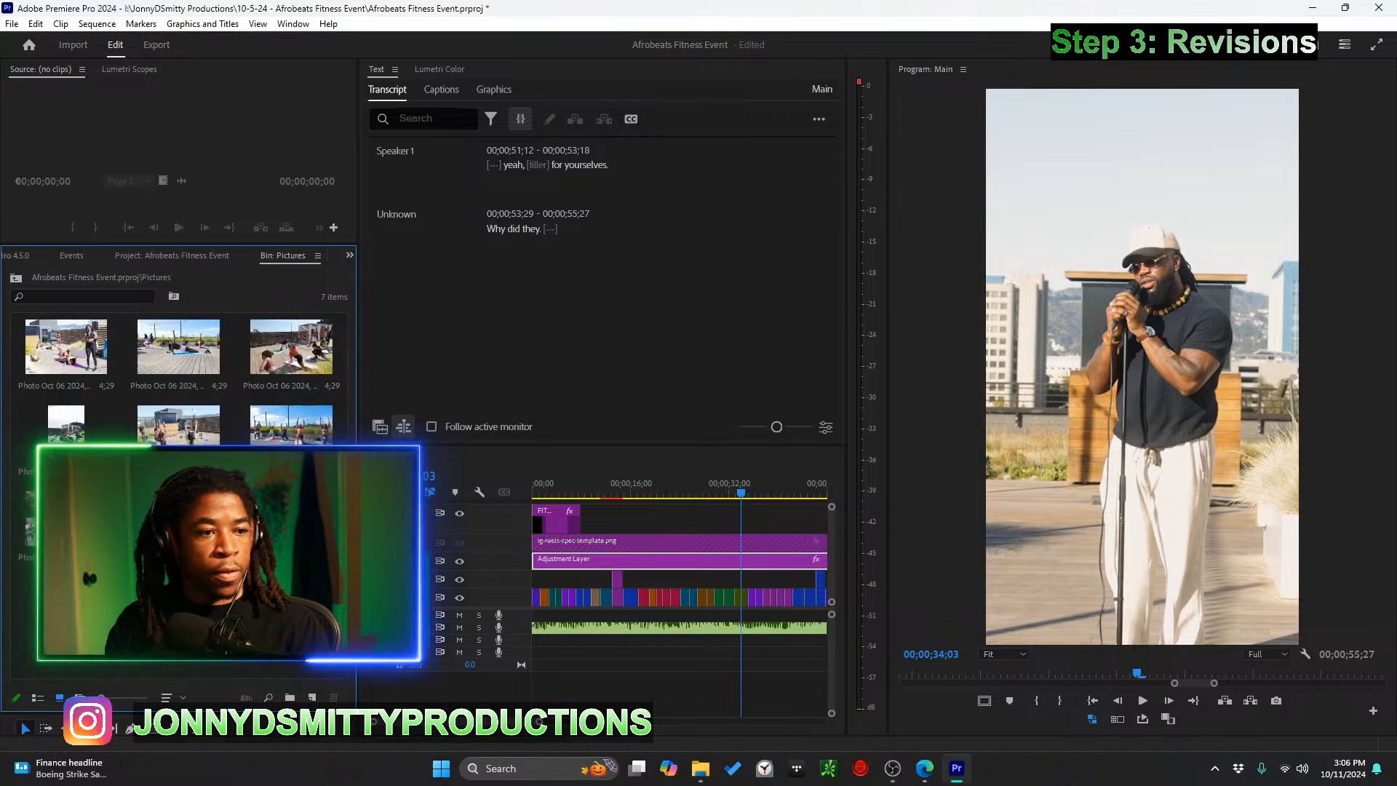
# Place the playhead at 00;00;09;07 and lock the adjustment layer track and the music track, leaving the two lower video tracks unlocked
pyautogui.moveTo(665, 493); pyautogui.dragTo(590, 513)
pyautogui.press('=')
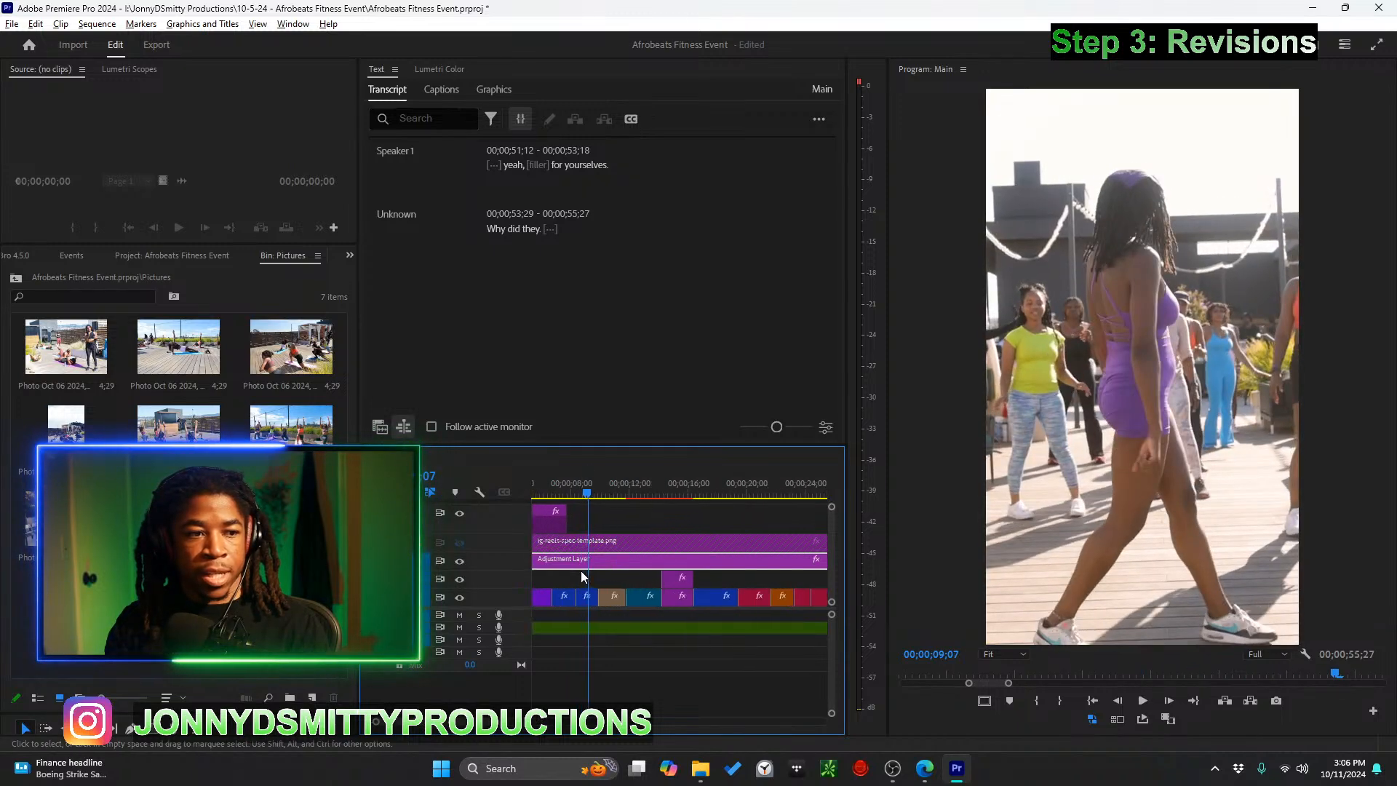
pyautogui.press('=')
pyautogui.press('=')
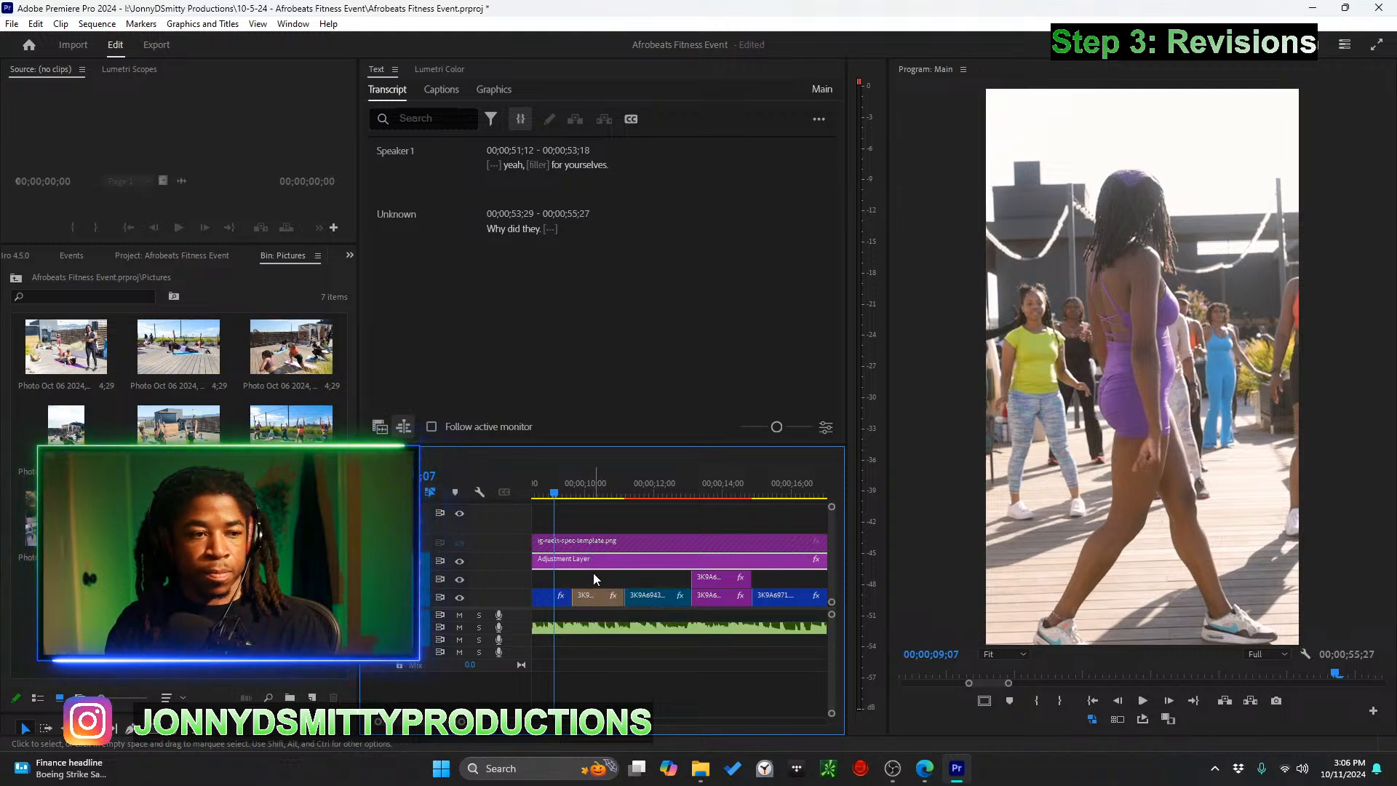
pyautogui.press('a')
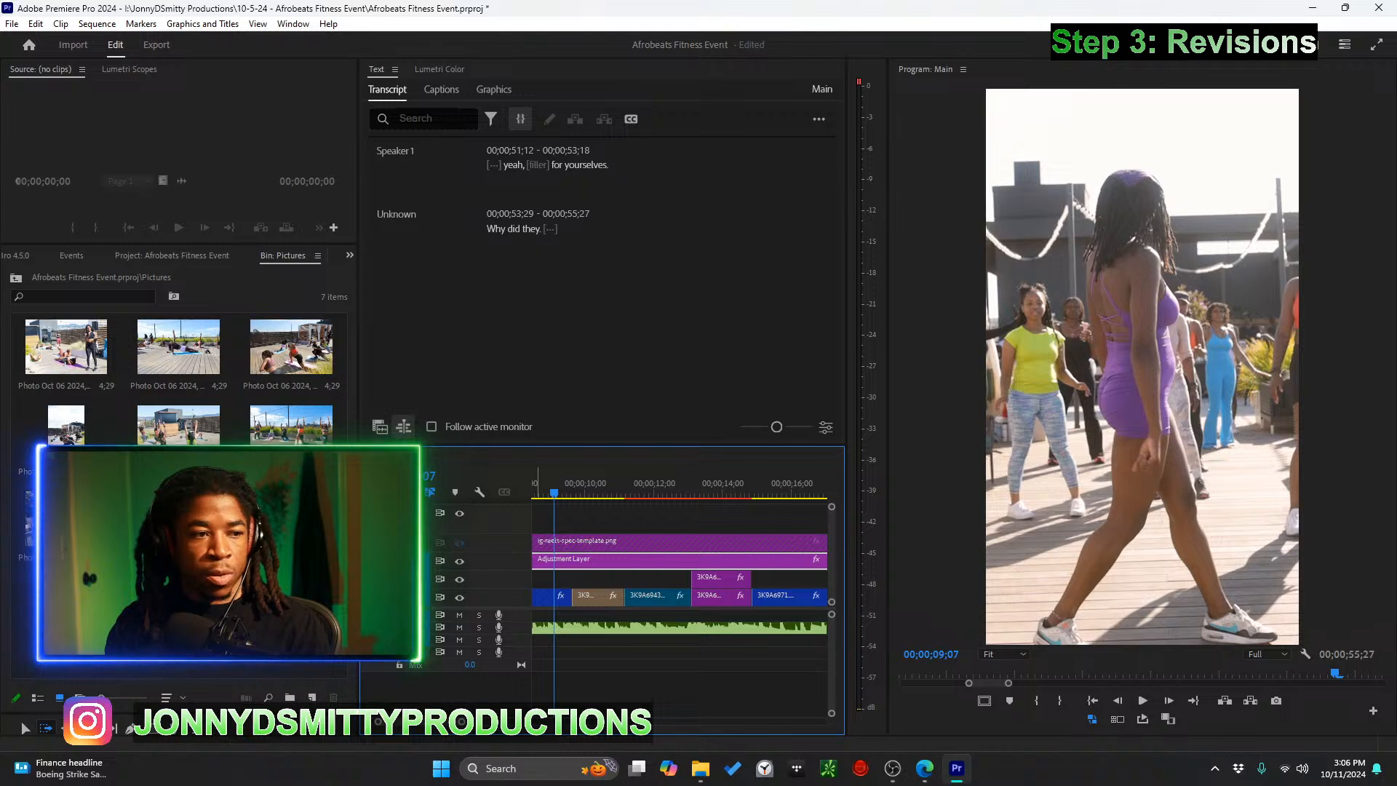
pyautogui.click(459, 561)
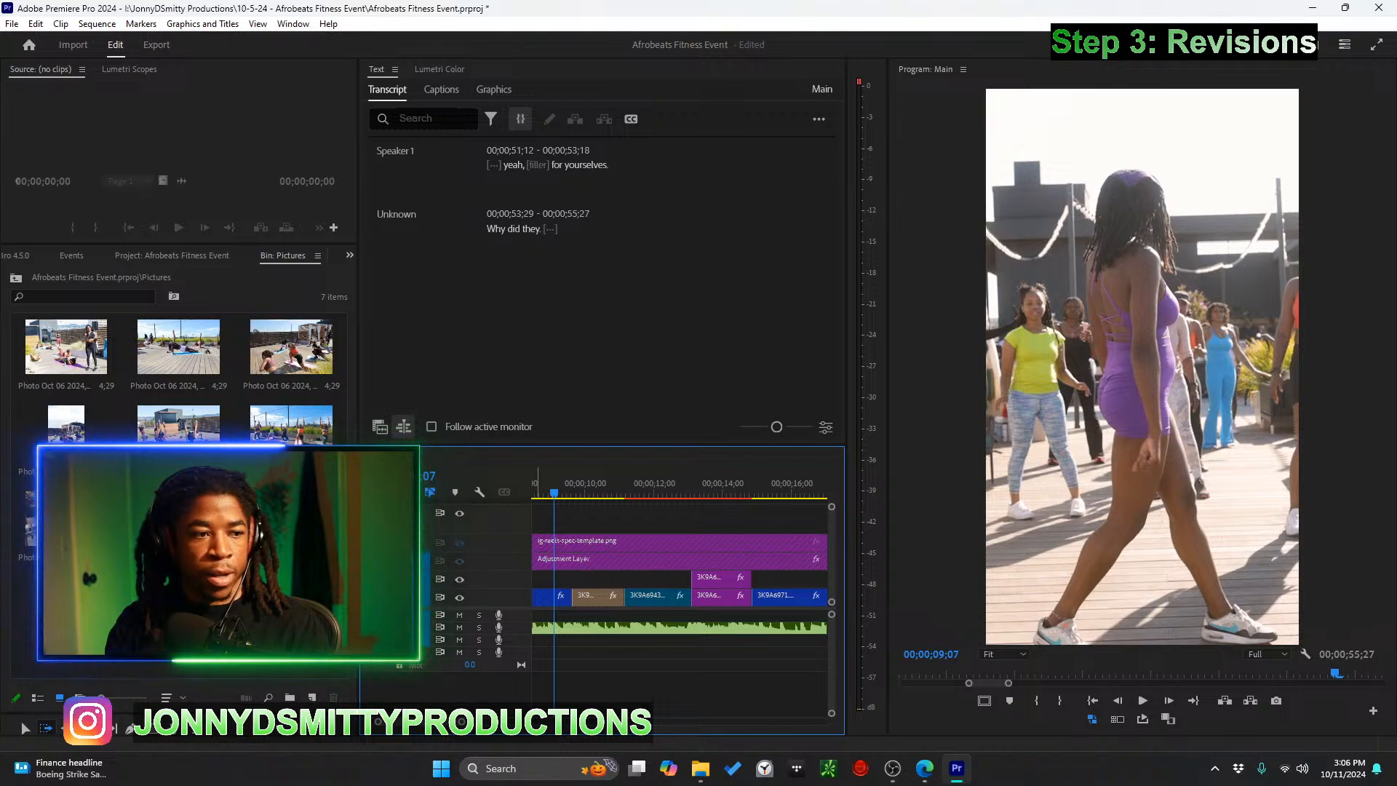
pyautogui.click(459, 579)
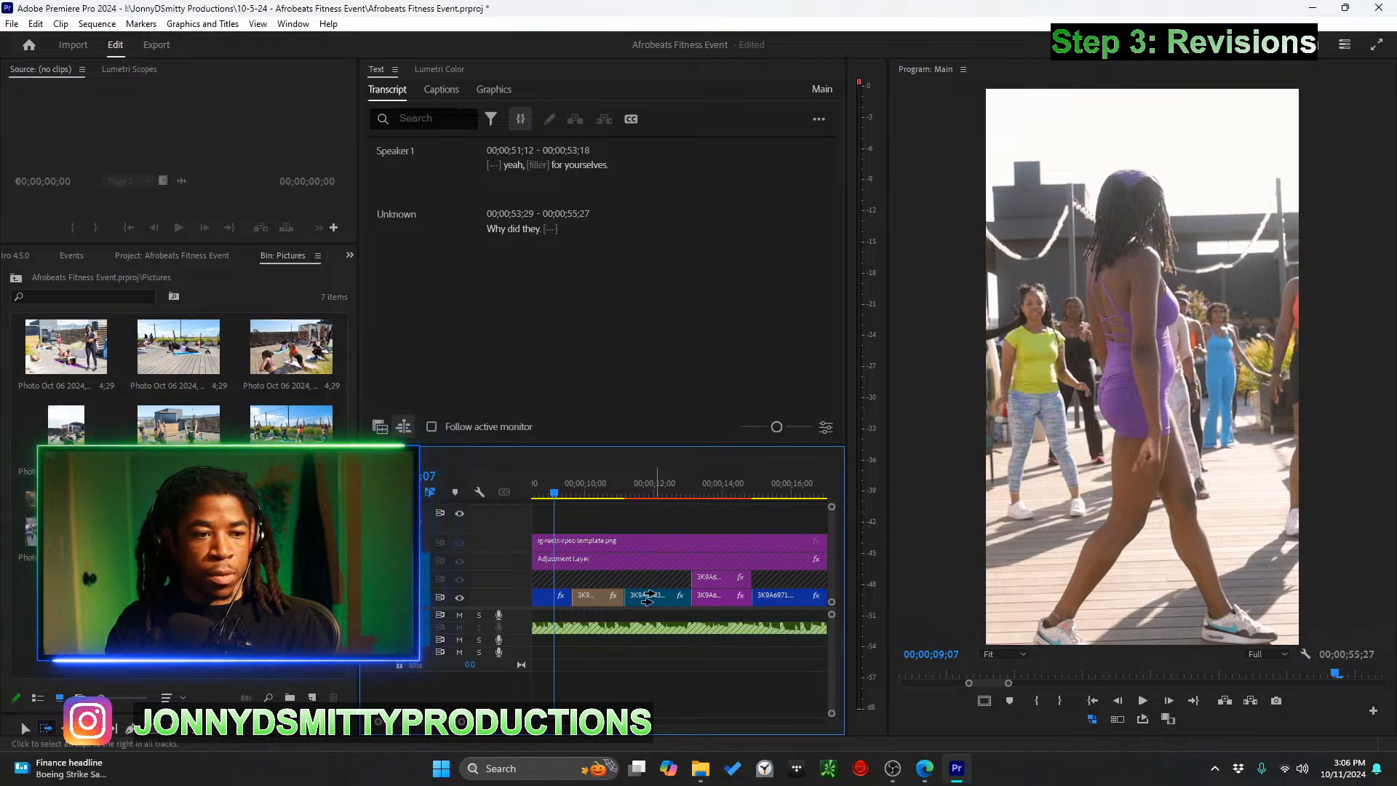
pyautogui.click(459, 579)
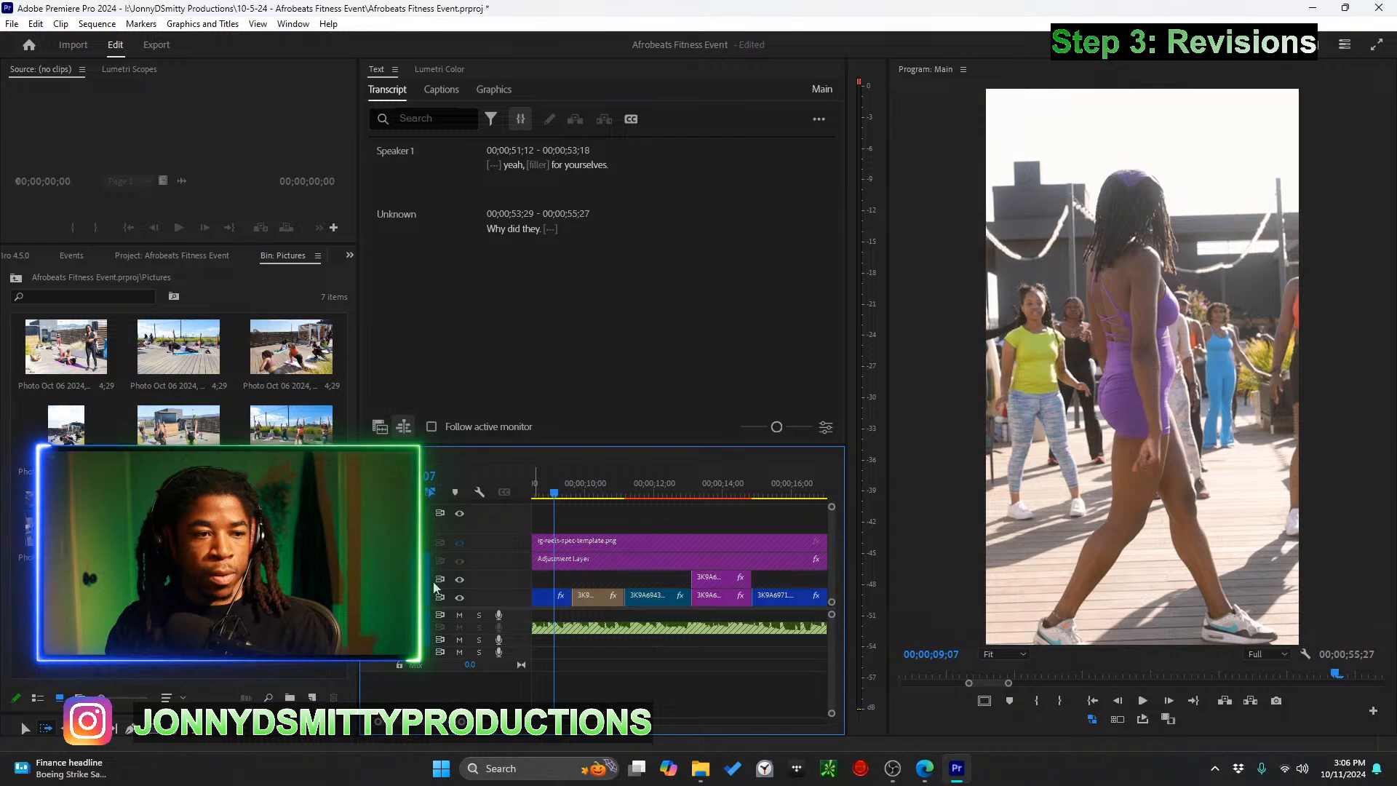
# Shift the beige clip just after the playhead and all following unlocked clips about 6 seconds later to open a gap
pyautogui.click(640, 597)
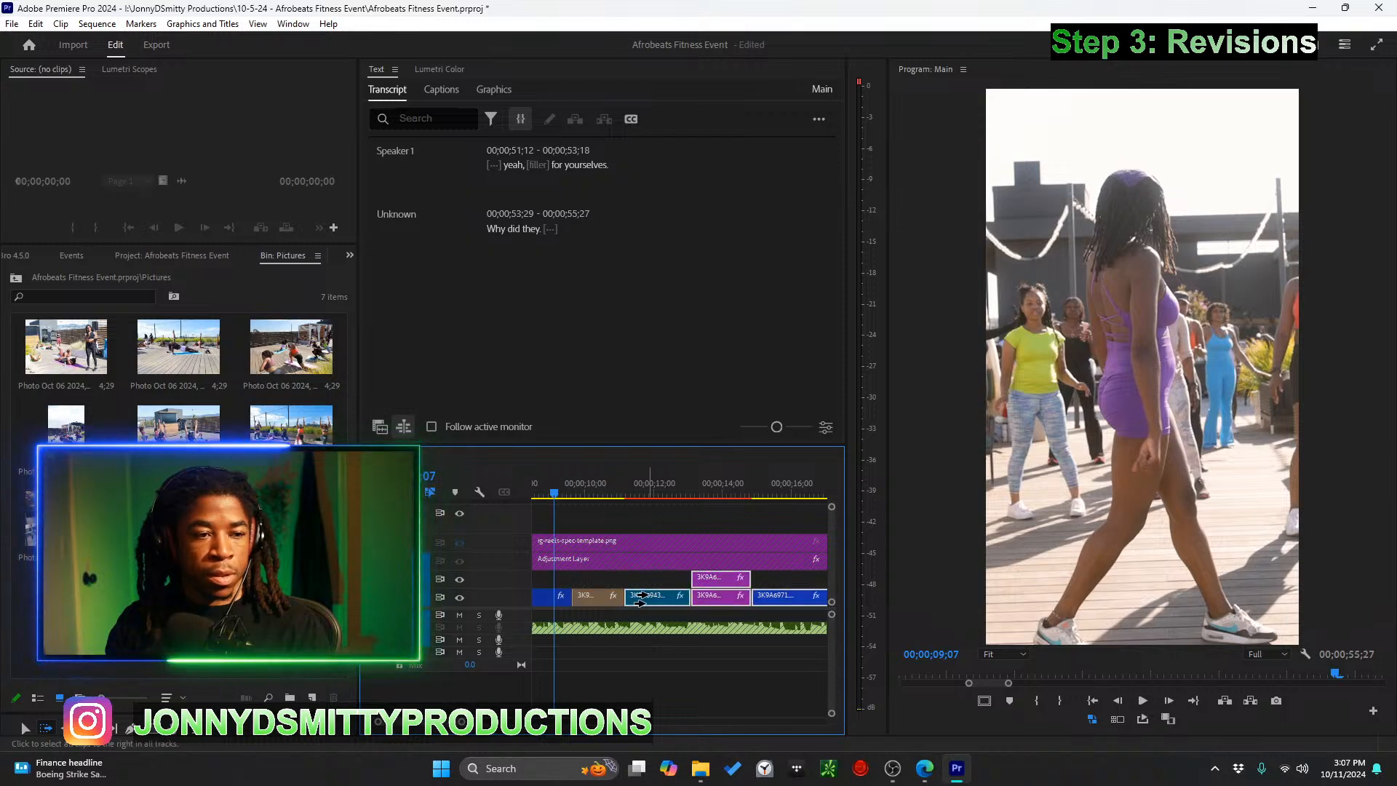
pyautogui.moveTo(640, 596); pyautogui.dragTo(799, 608)
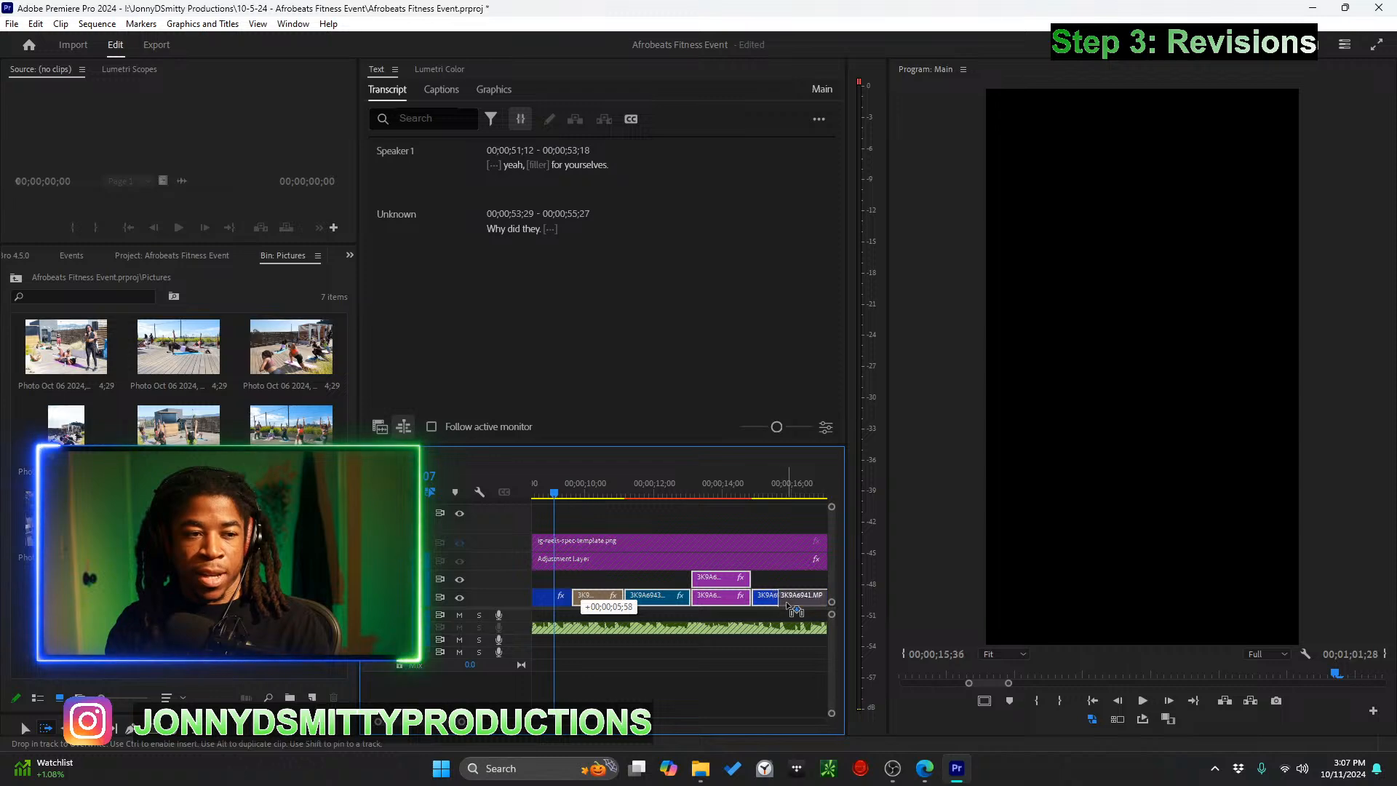
pyautogui.moveTo(798, 608); pyautogui.dragTo(798, 609)
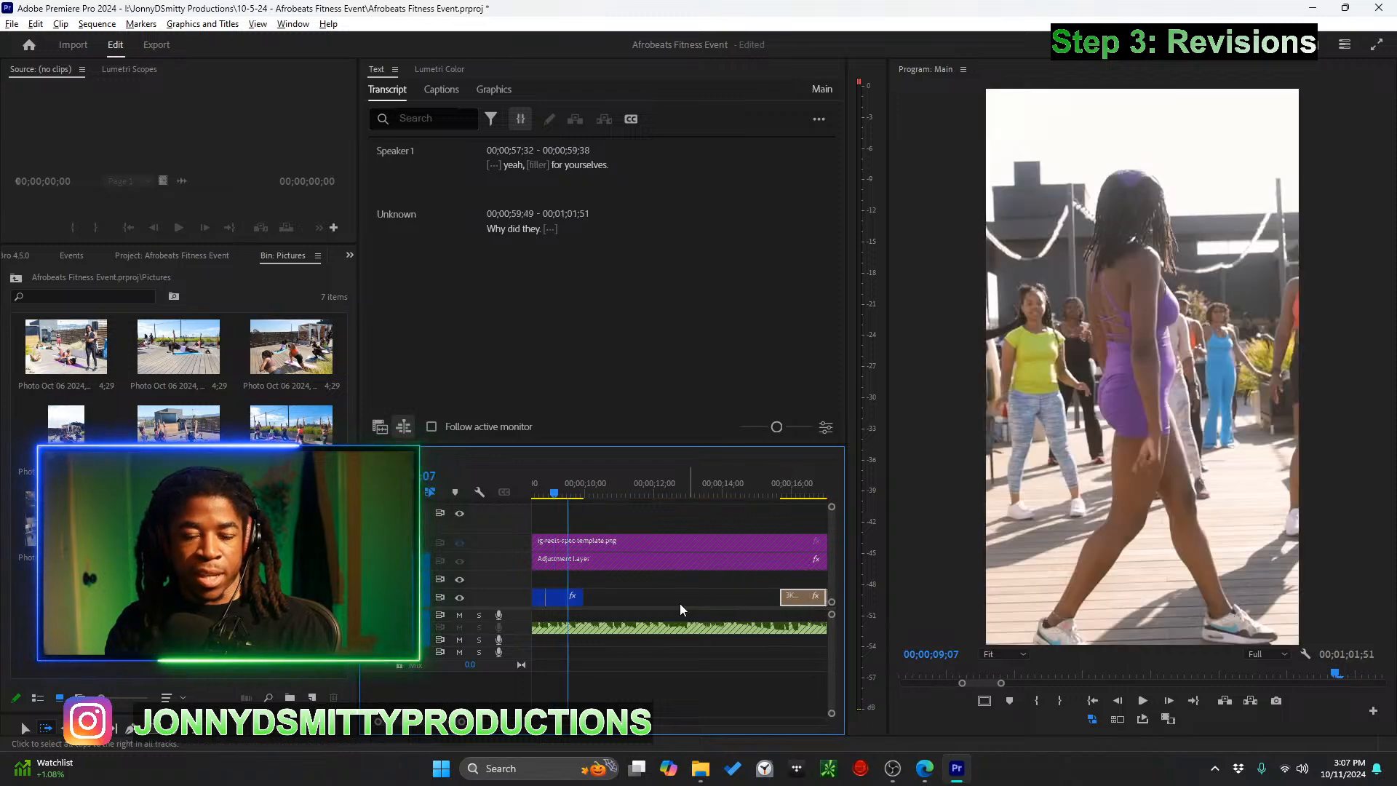
pyautogui.scroll(-2, 678, 604)
pyautogui.press('v')
pyautogui.click(660, 585)
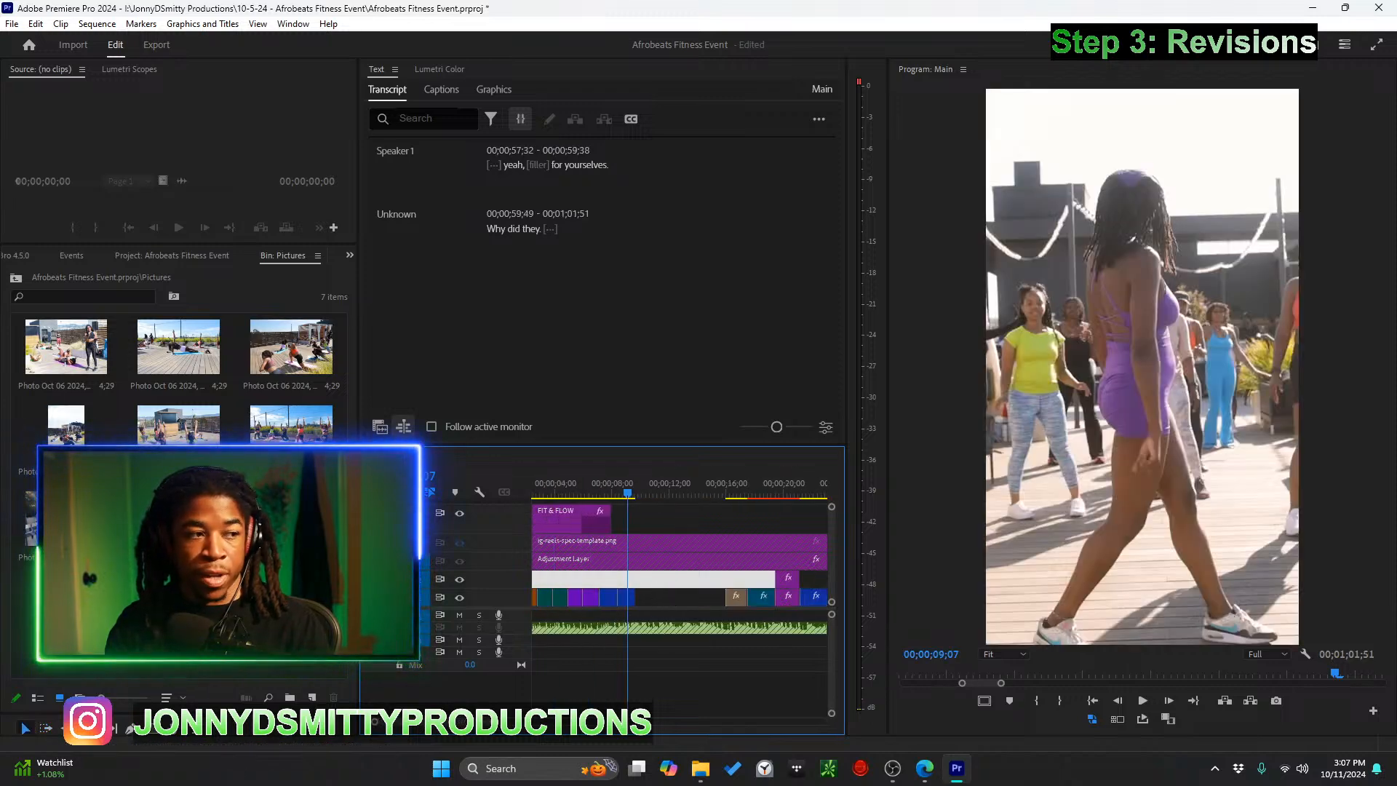
# Preview the photos in the Pictures bin one by one in the Source monitor to compare them for the gap
pyautogui.click(85, 358)
pyautogui.moveTo(121, 362); pyautogui.dragTo(72, 374)
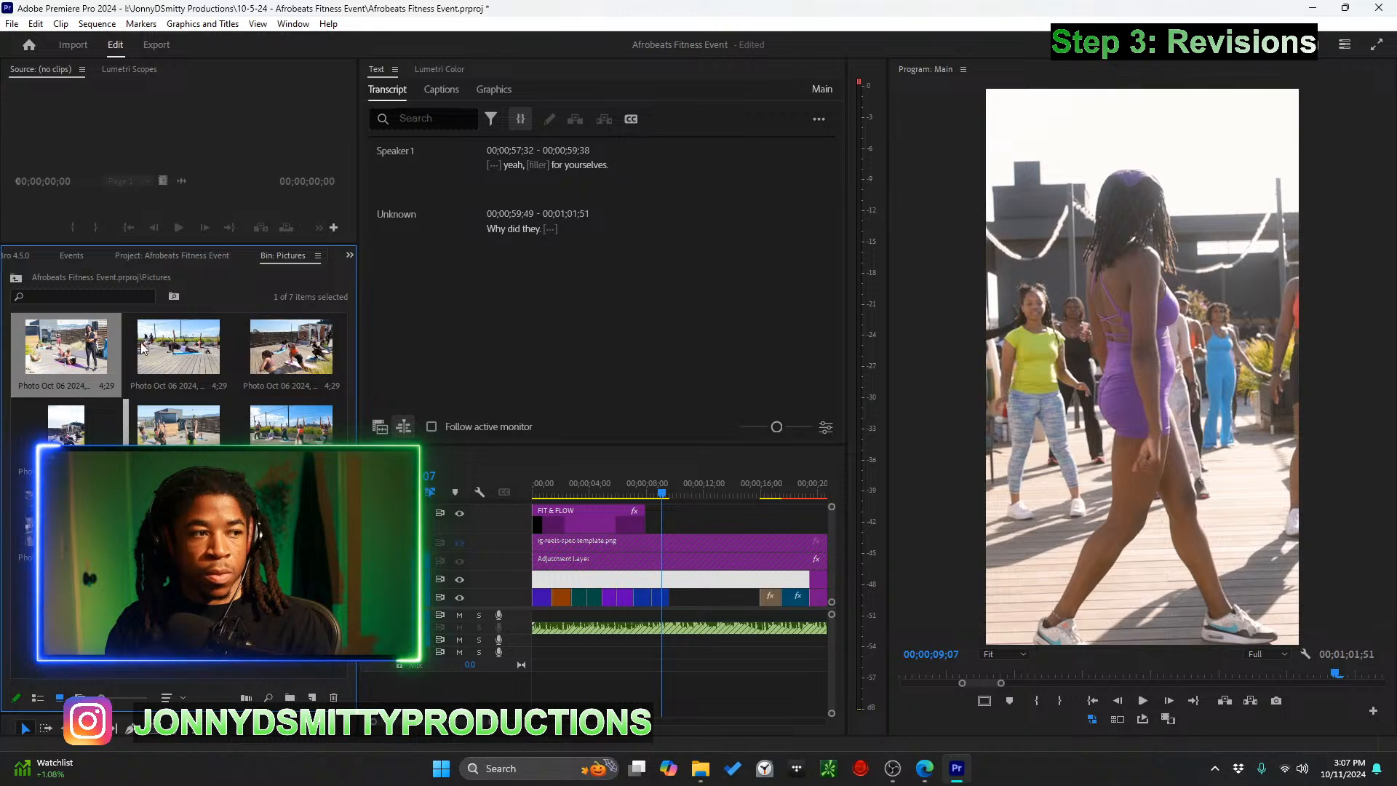
pyautogui.doubleClick(166, 347)
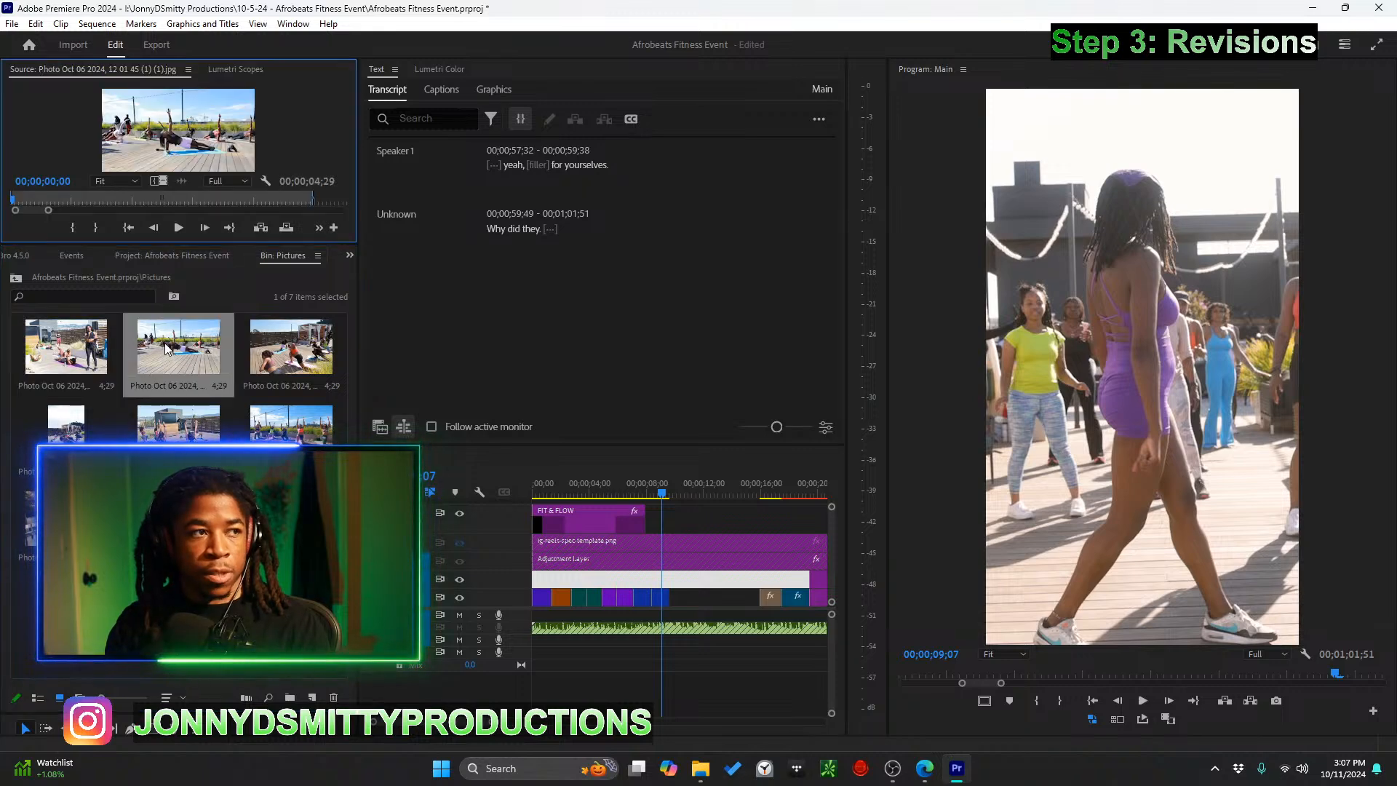
pyautogui.rightClick(181, 341)
pyautogui.click(171, 429)
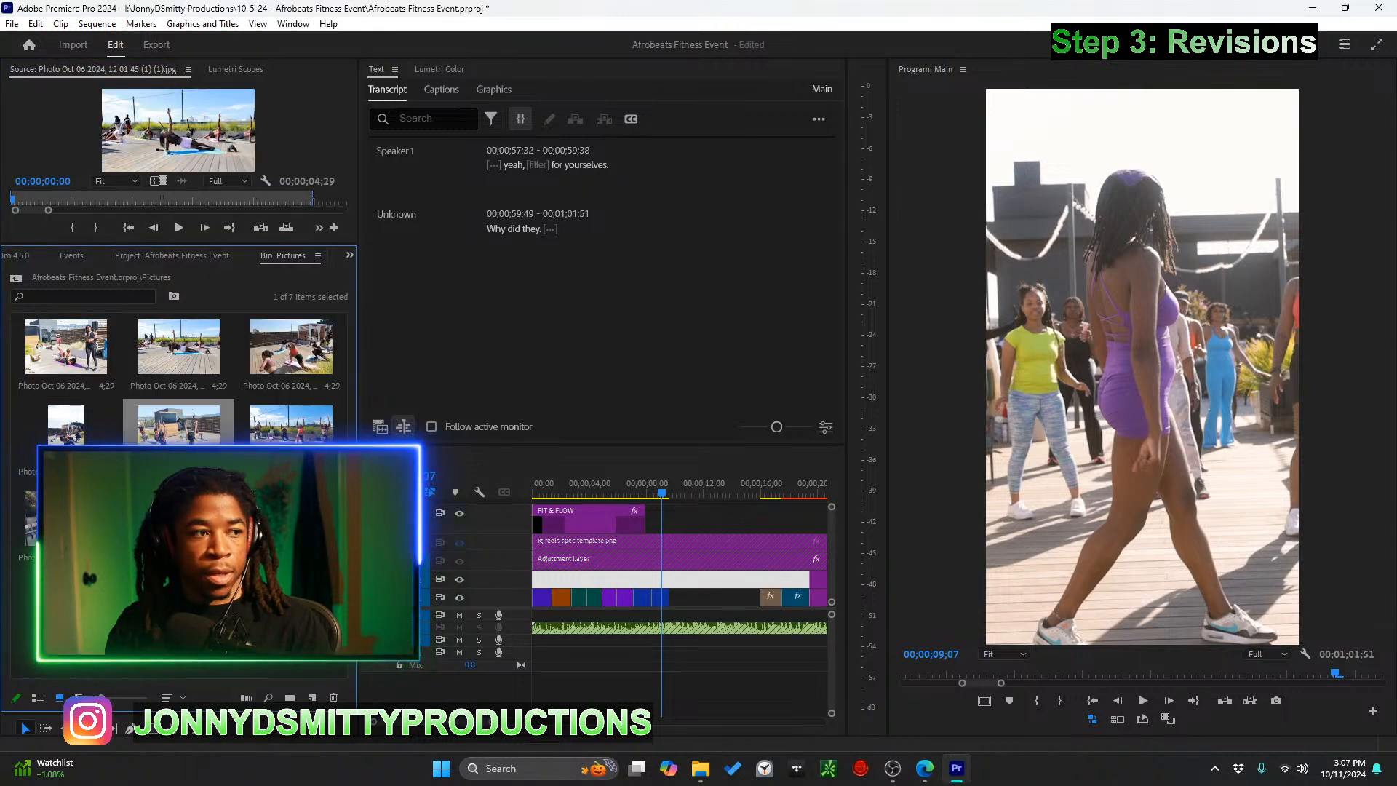
pyautogui.doubleClick(66, 518)
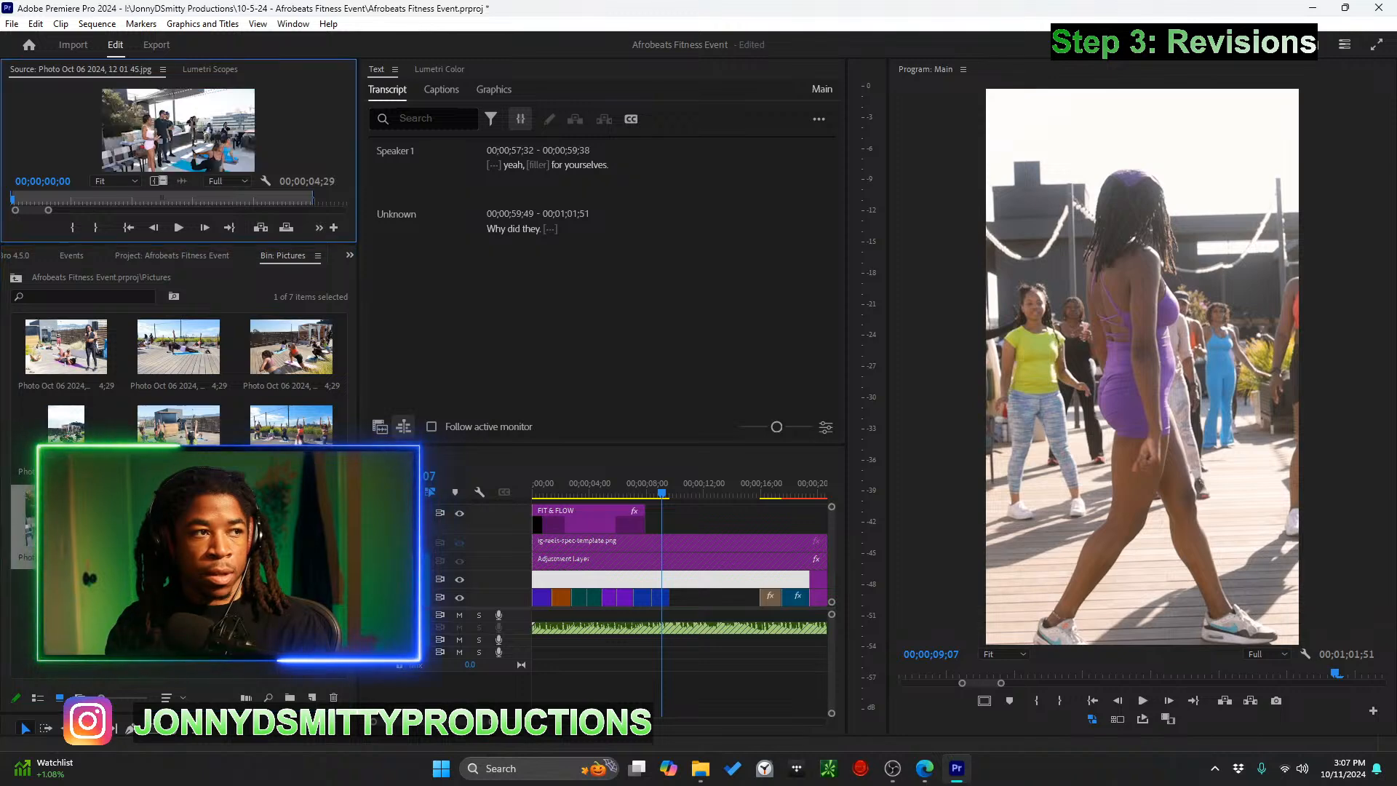
pyautogui.doubleClick(291, 424)
pyautogui.doubleClick(286, 362)
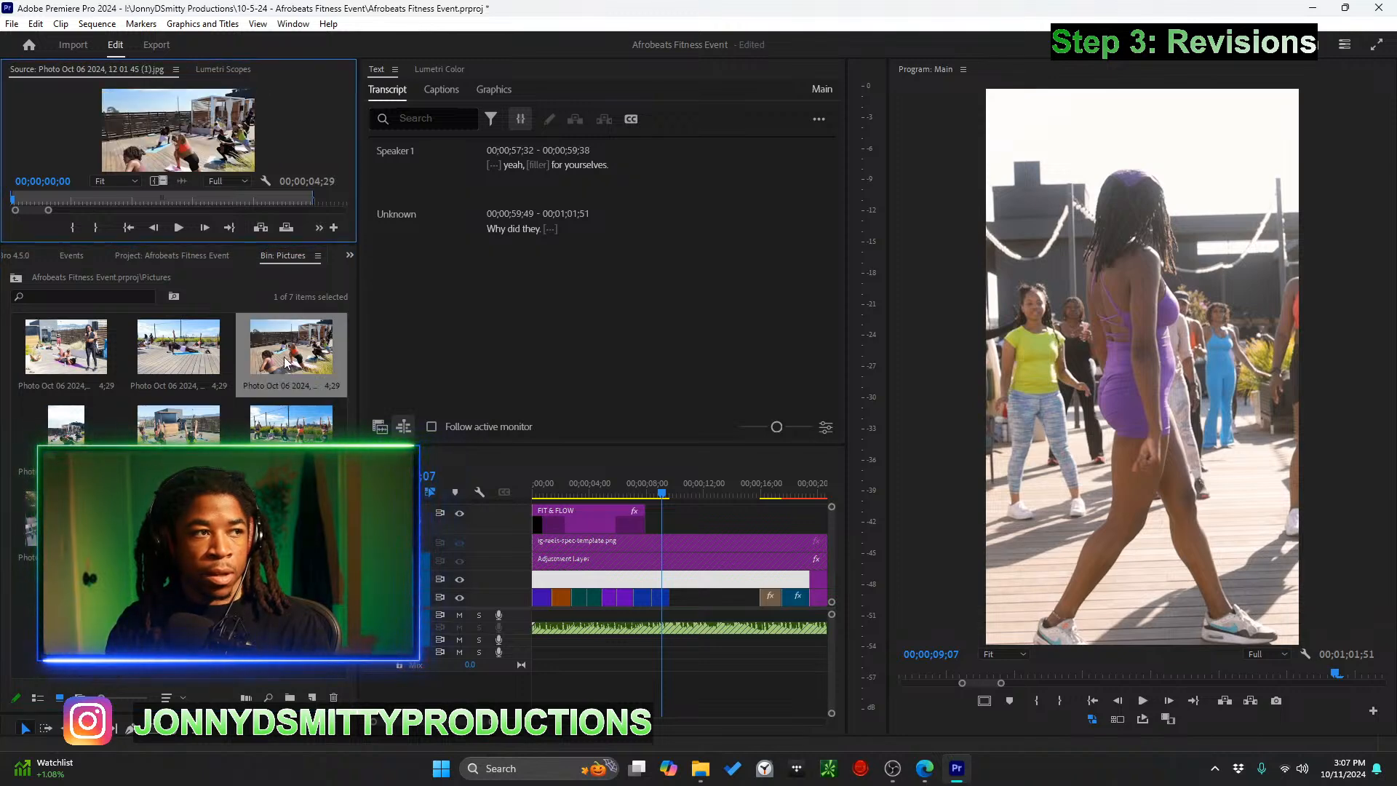
pyautogui.click(188, 354)
pyautogui.doubleClick(67, 348)
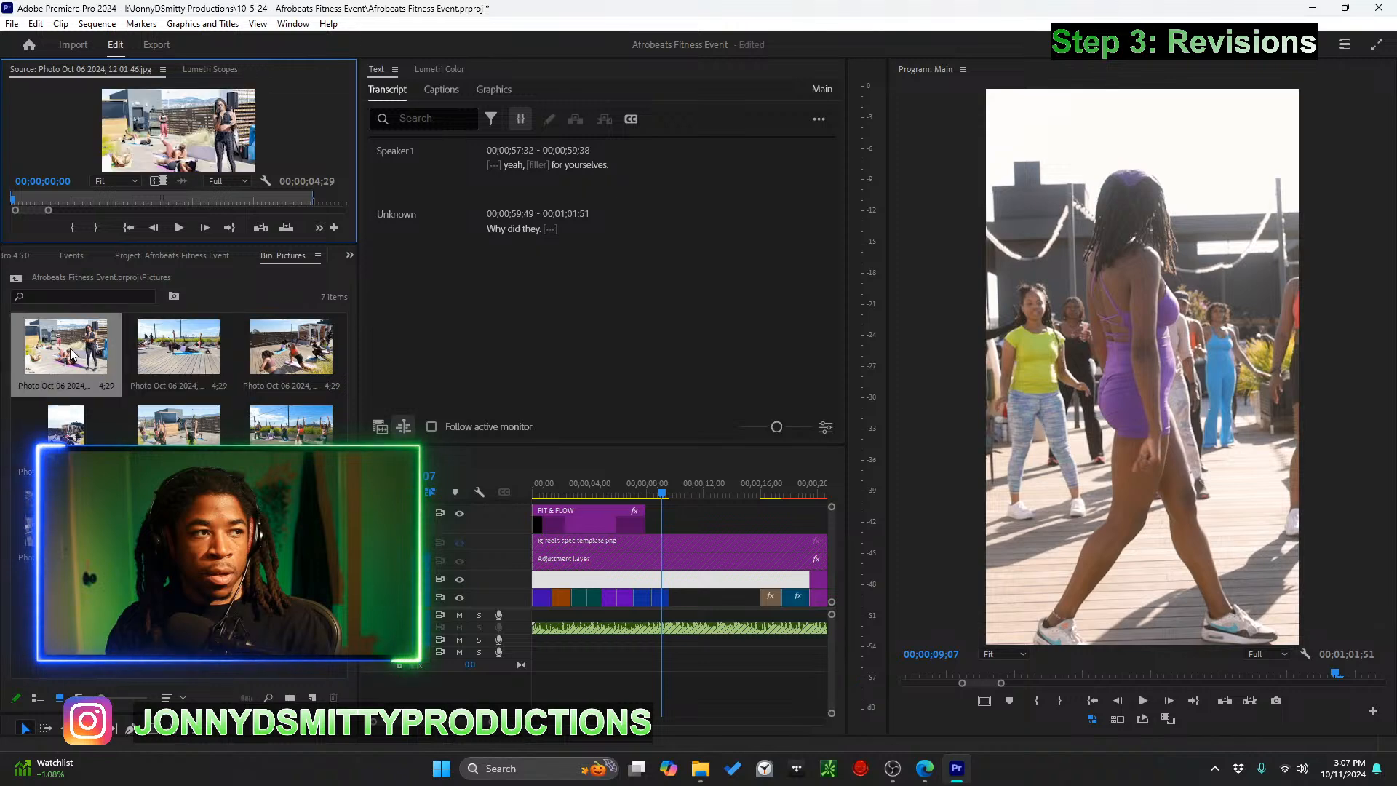
pyautogui.doubleClick(178, 425)
pyautogui.click(269, 436)
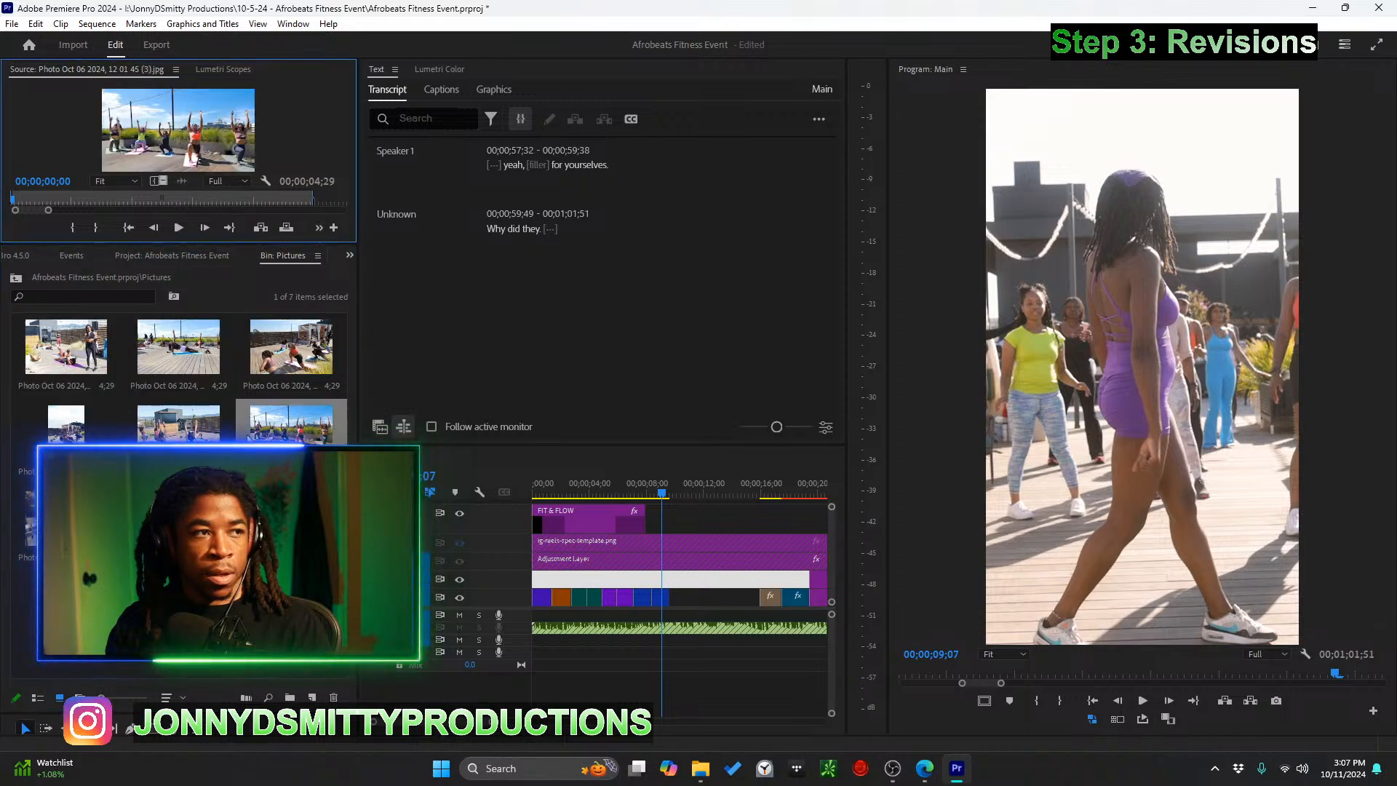
# Preview the rooftop yoga photos in the Pictures bin again to choose the first one for the gap
pyautogui.rightClick(269, 435)
pyautogui.click(59, 519)
pyautogui.doubleClick(59, 519)
pyautogui.doubleClick(67, 437)
pyautogui.doubleClick(179, 436)
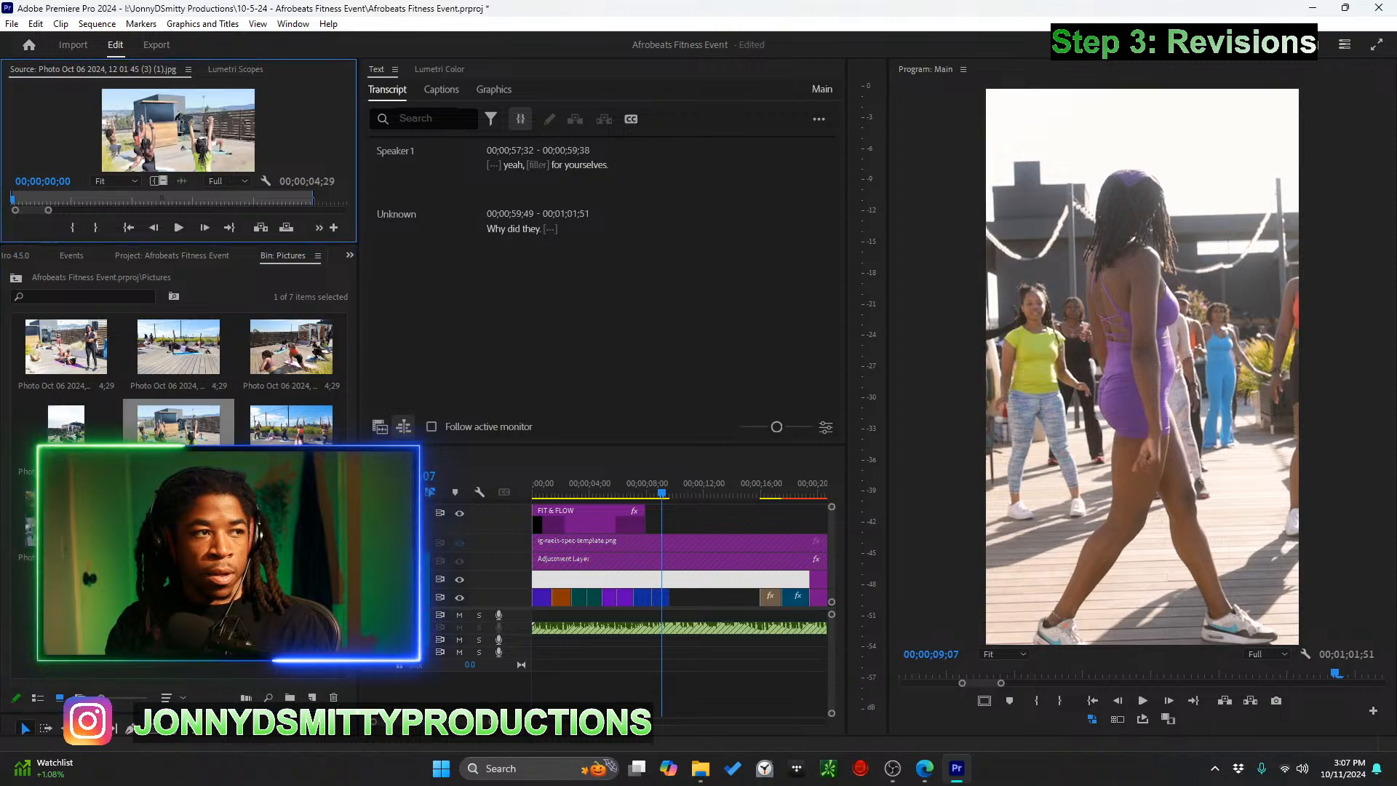
pyautogui.doubleClick(204, 518)
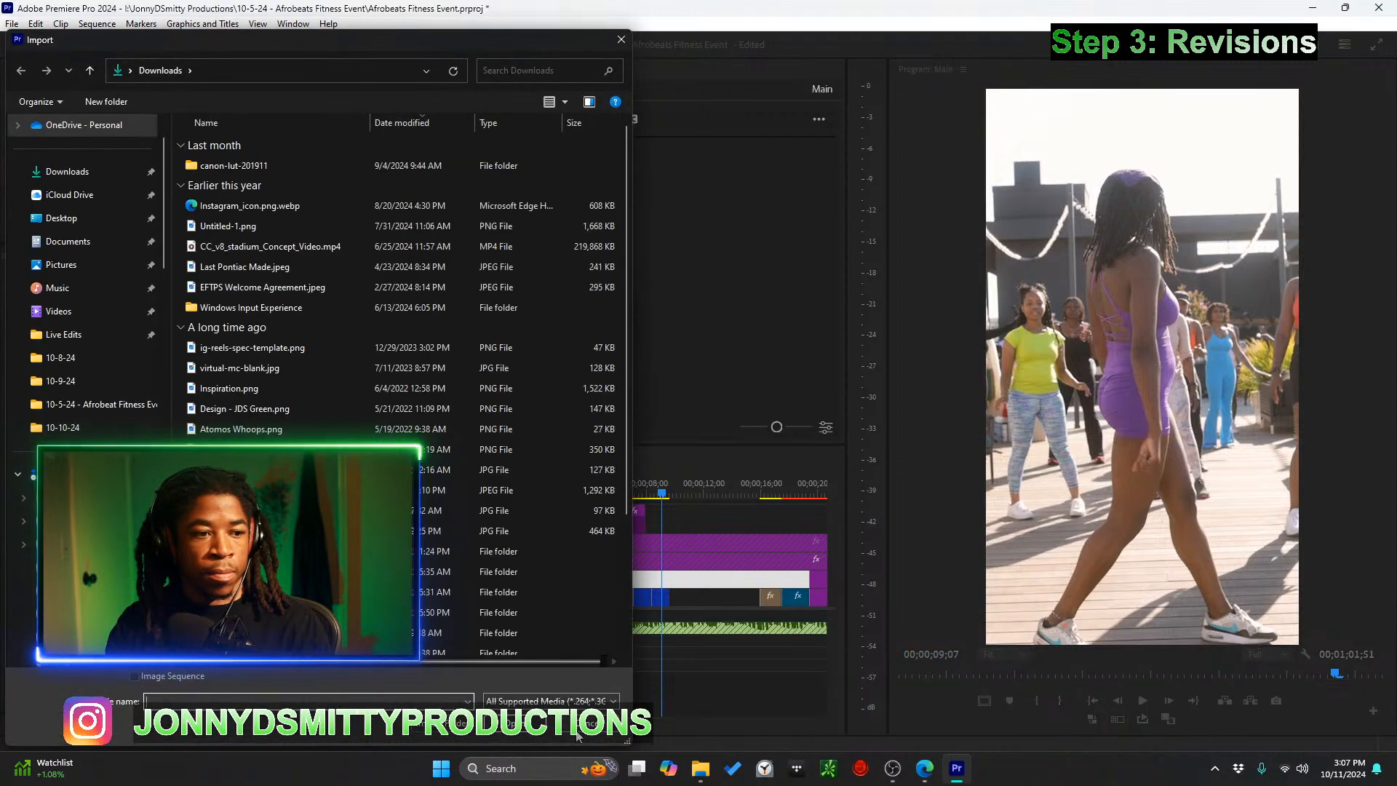
pyautogui.click(562, 716)
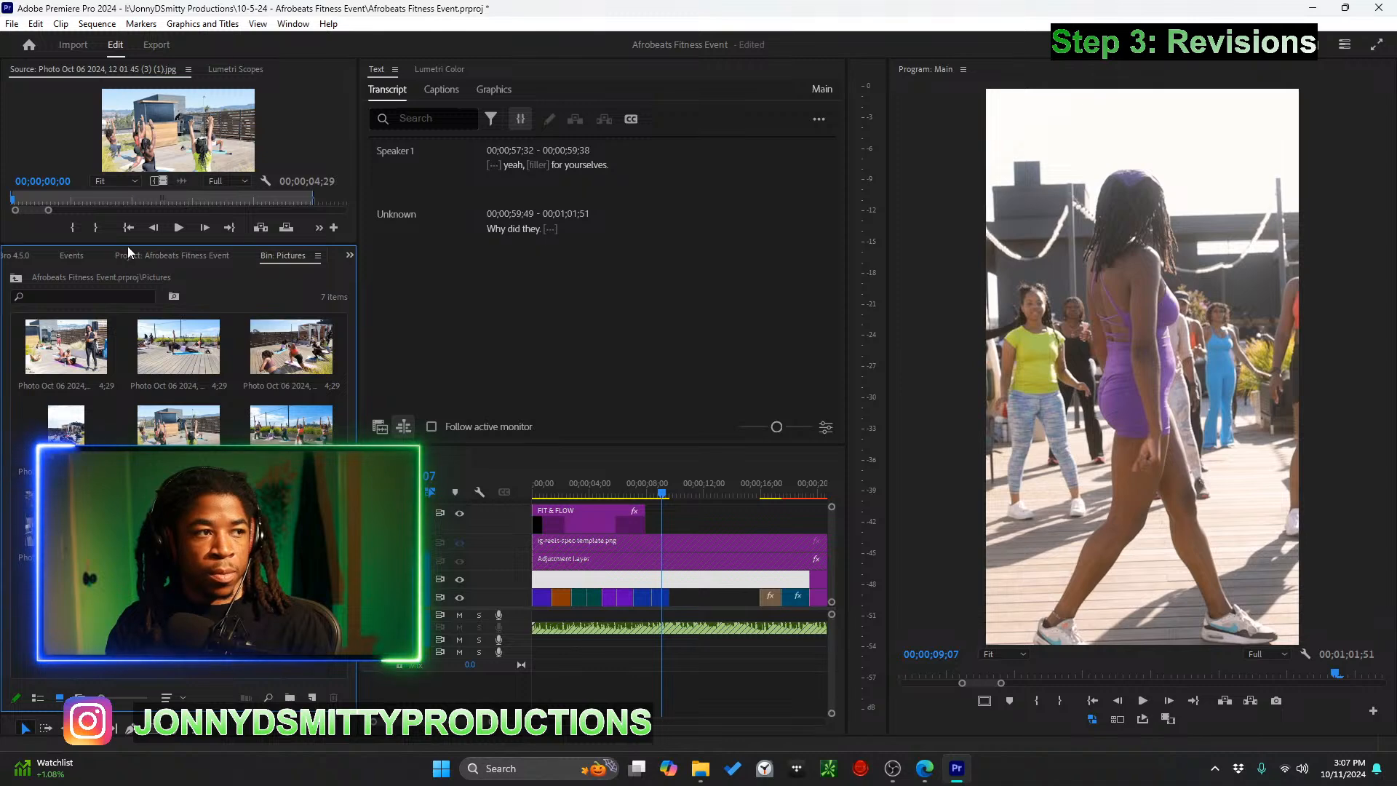
# Enlarge the Source monitor and place the photo of the group kneeling with raised arms at the start of the gap on the lowest video track
pyautogui.moveTo(128, 245); pyautogui.dragTo(125, 361)
pyautogui.doubleClick(174, 467)
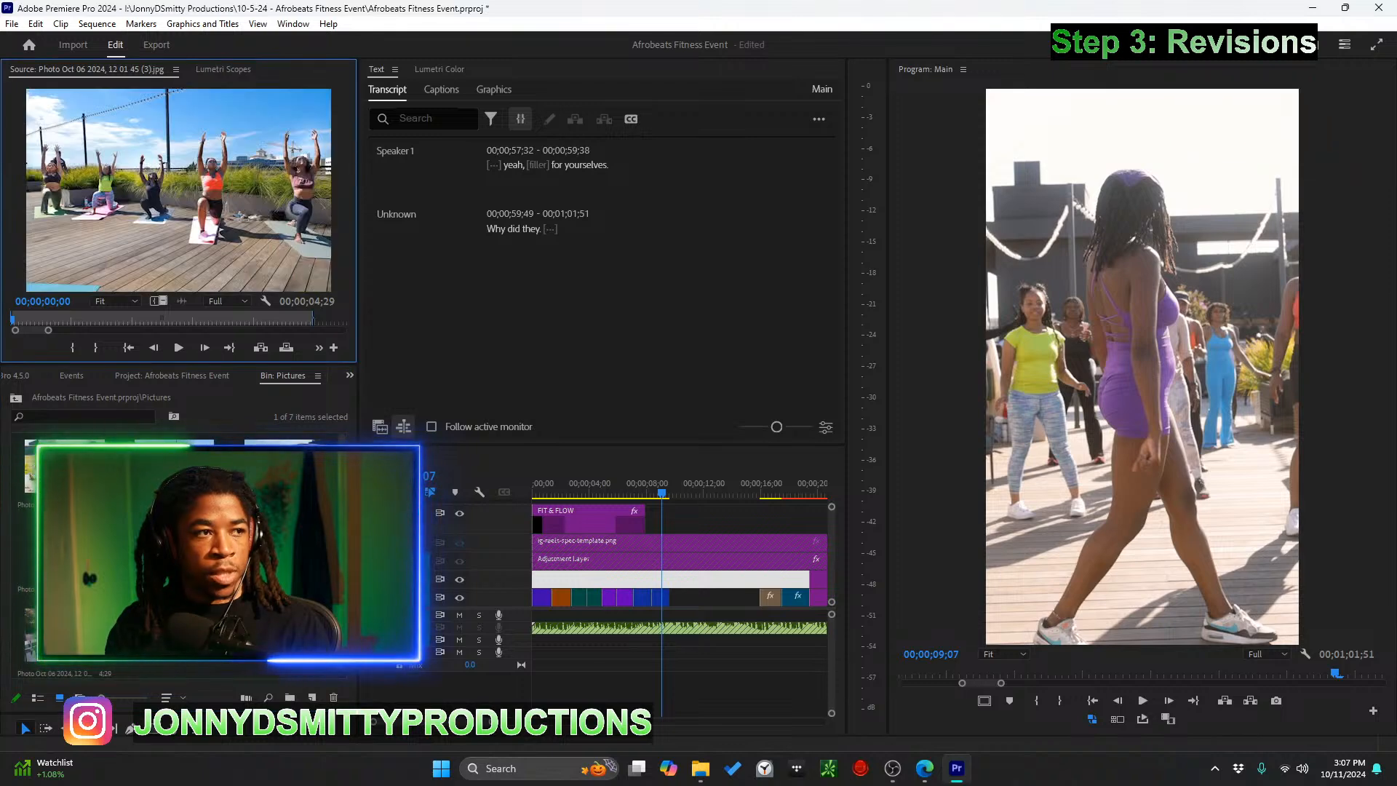
pyautogui.moveTo(174, 467); pyautogui.dragTo(684, 599)
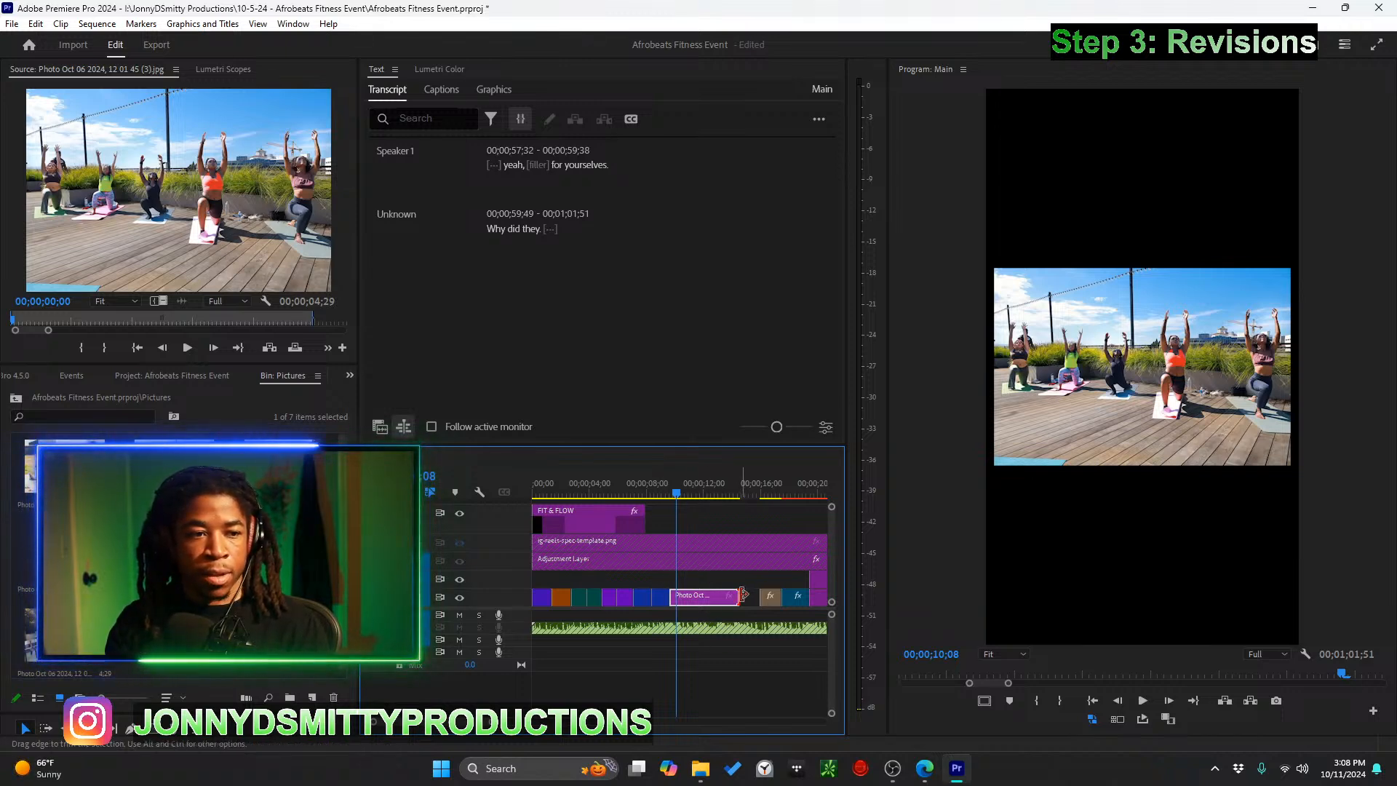
# Trim the end of the placed photo to about 1 second and play back the cut into it against the music
pyautogui.moveTo(742, 594); pyautogui.dragTo(715, 594)
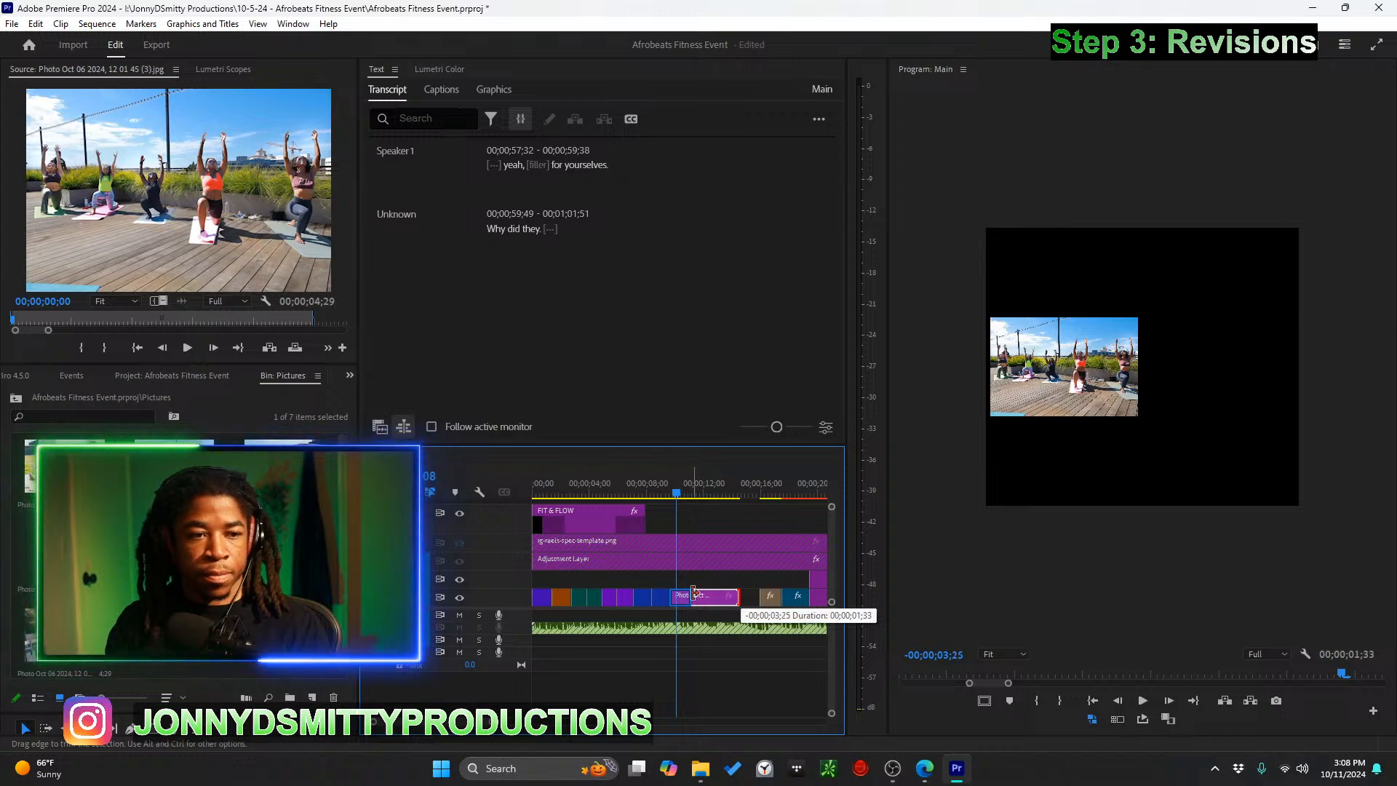
pyautogui.moveTo(687, 593); pyautogui.dragTo(685, 593)
pyautogui.scroll(3, 686, 562)
pyautogui.moveTo(658, 492); pyautogui.dragTo(646, 492)
pyautogui.click(662, 484)
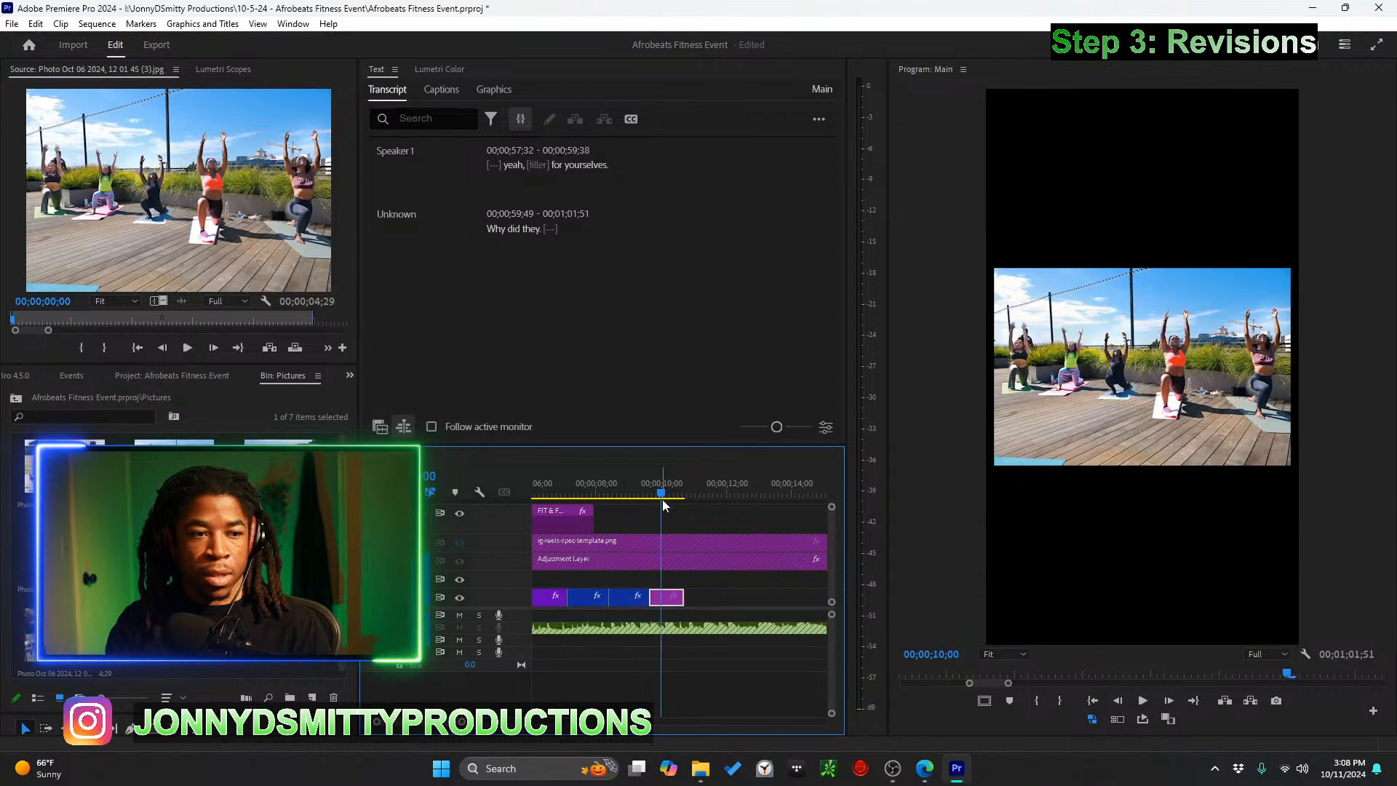
pyautogui.press('space')
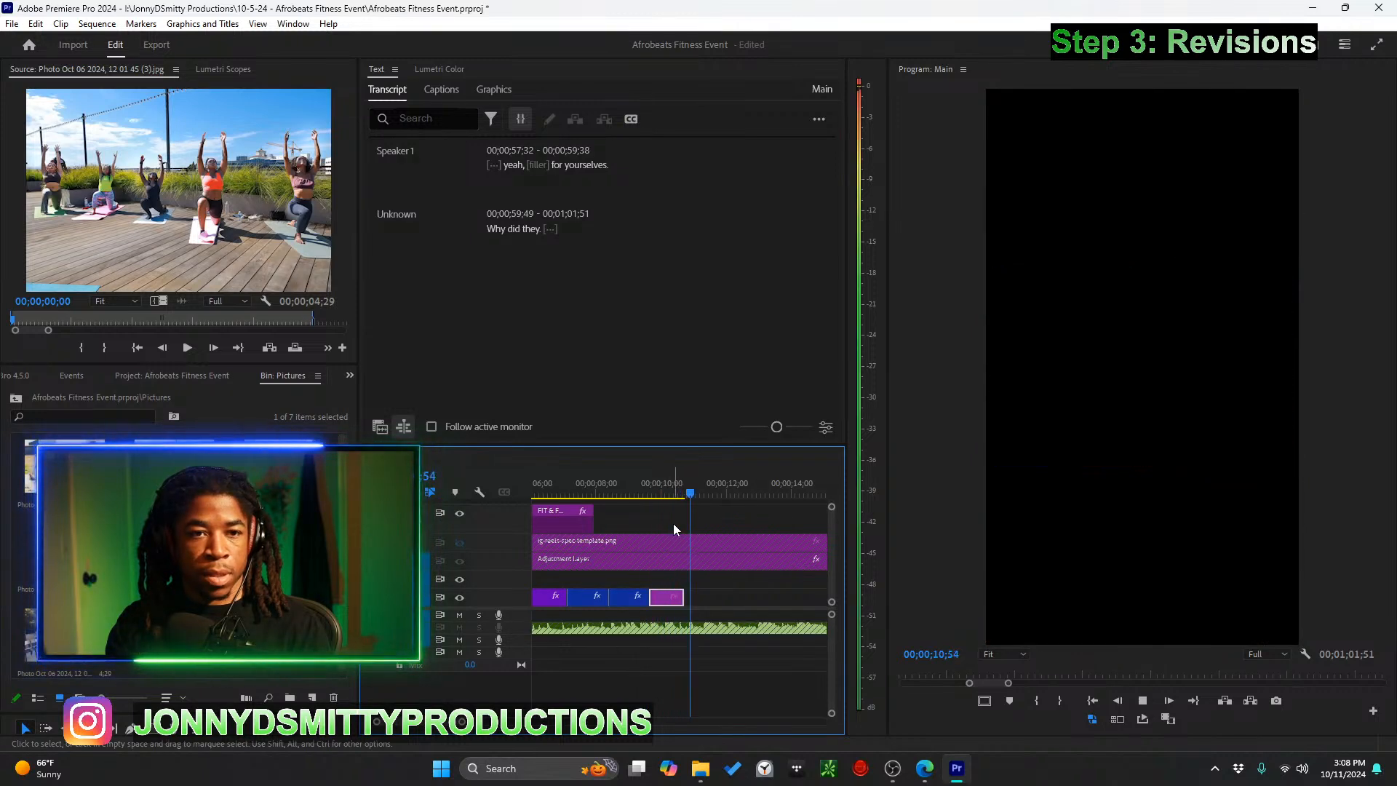
pyautogui.click(653, 480)
pyautogui.click(642, 486)
pyautogui.press('space')
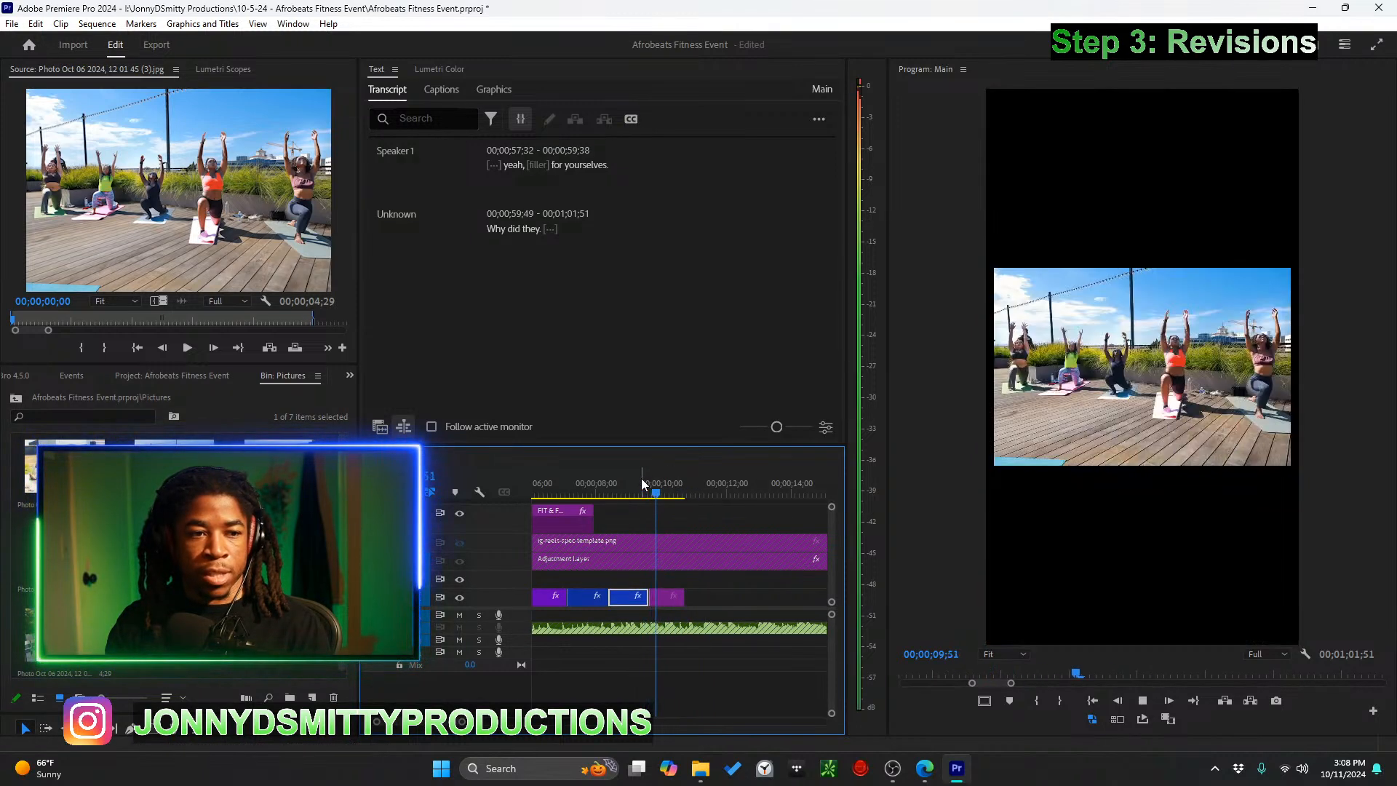
pyautogui.press('space')
# Shift all unlocked clips after the gap about 2 seconds later to widen it
pyautogui.scroll(-4, 709, 592)
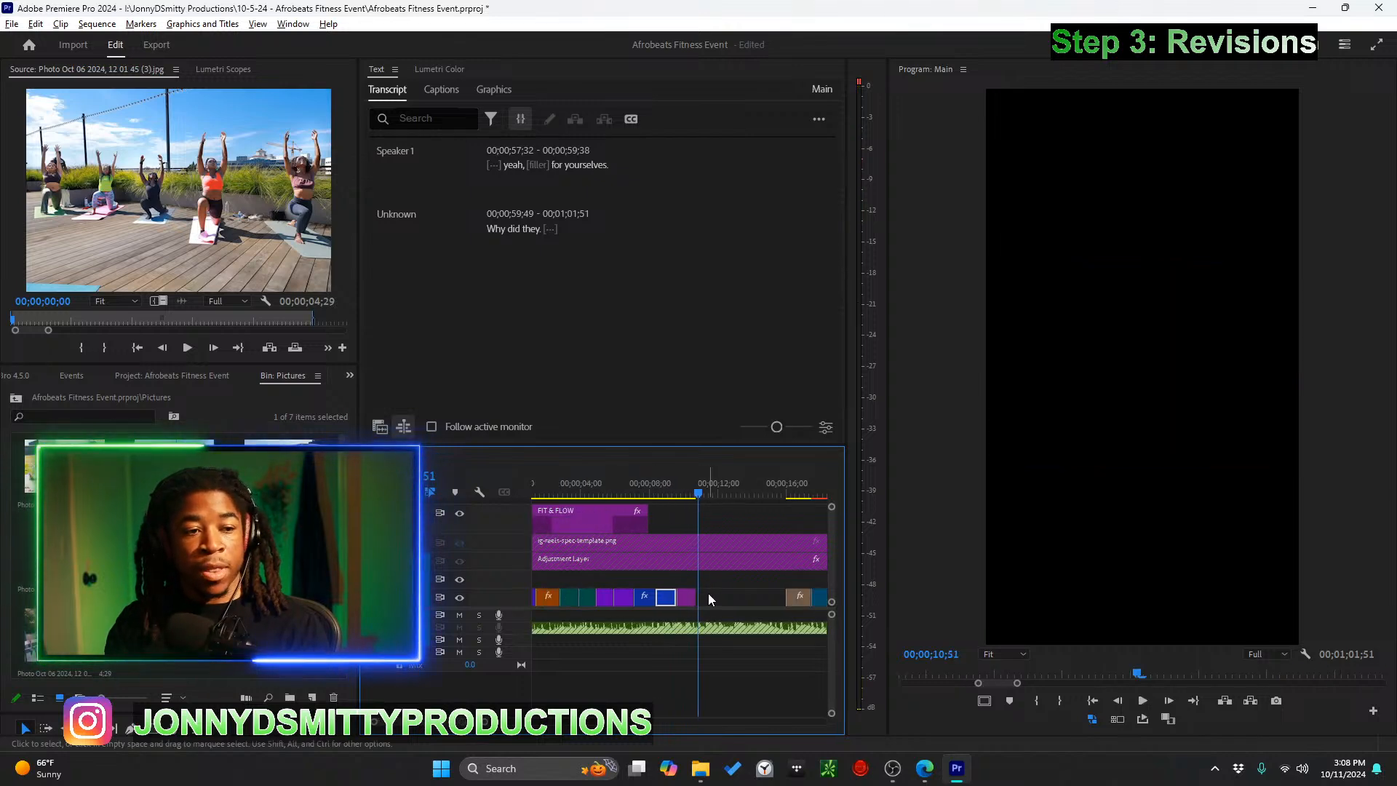
pyautogui.scroll(5, 709, 593)
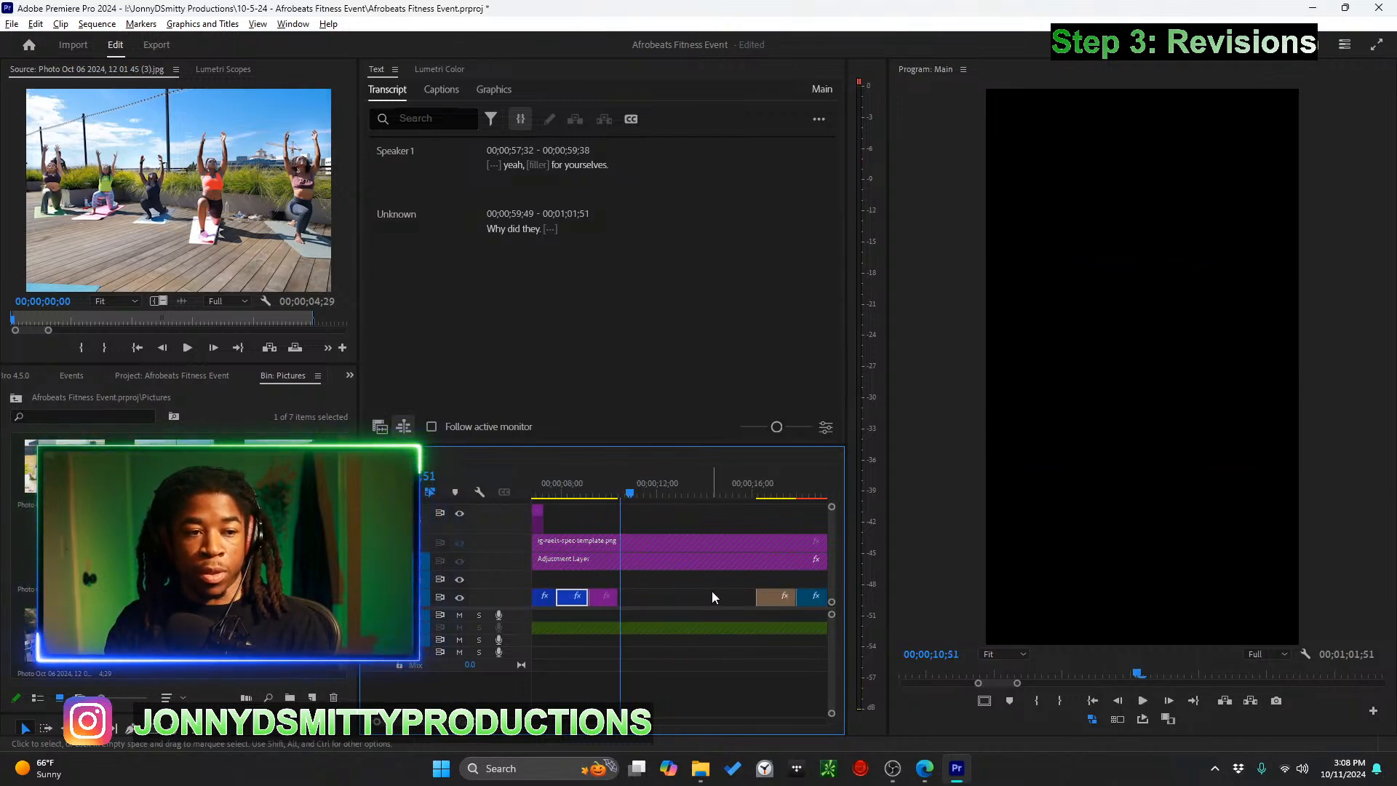
pyautogui.moveTo(721, 604); pyautogui.dragTo(773, 601)
pyautogui.scroll(3, 709, 593)
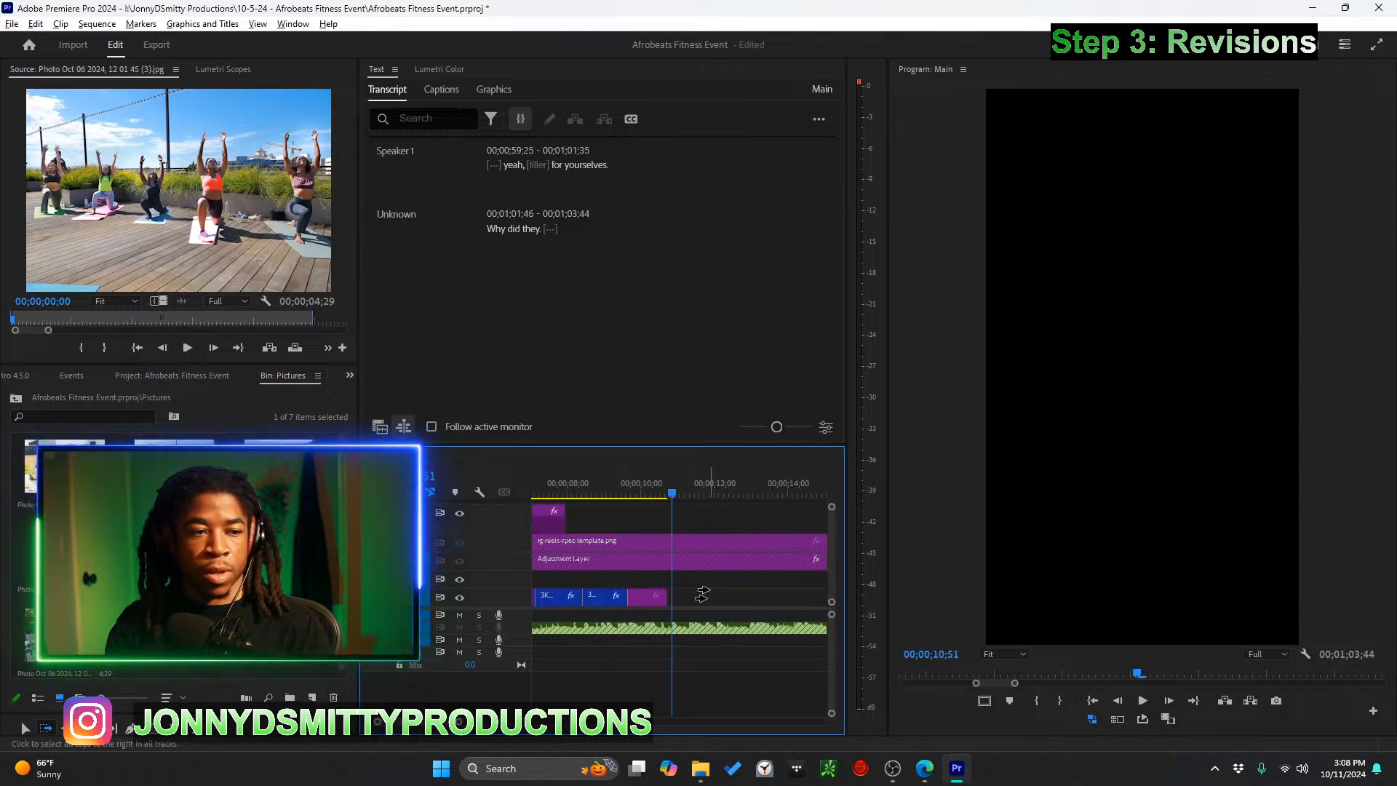
# Try a sequence marker at 00;00;09;44, where the photo begins, and undo it
pyautogui.moveTo(639, 496); pyautogui.dragTo(619, 493)
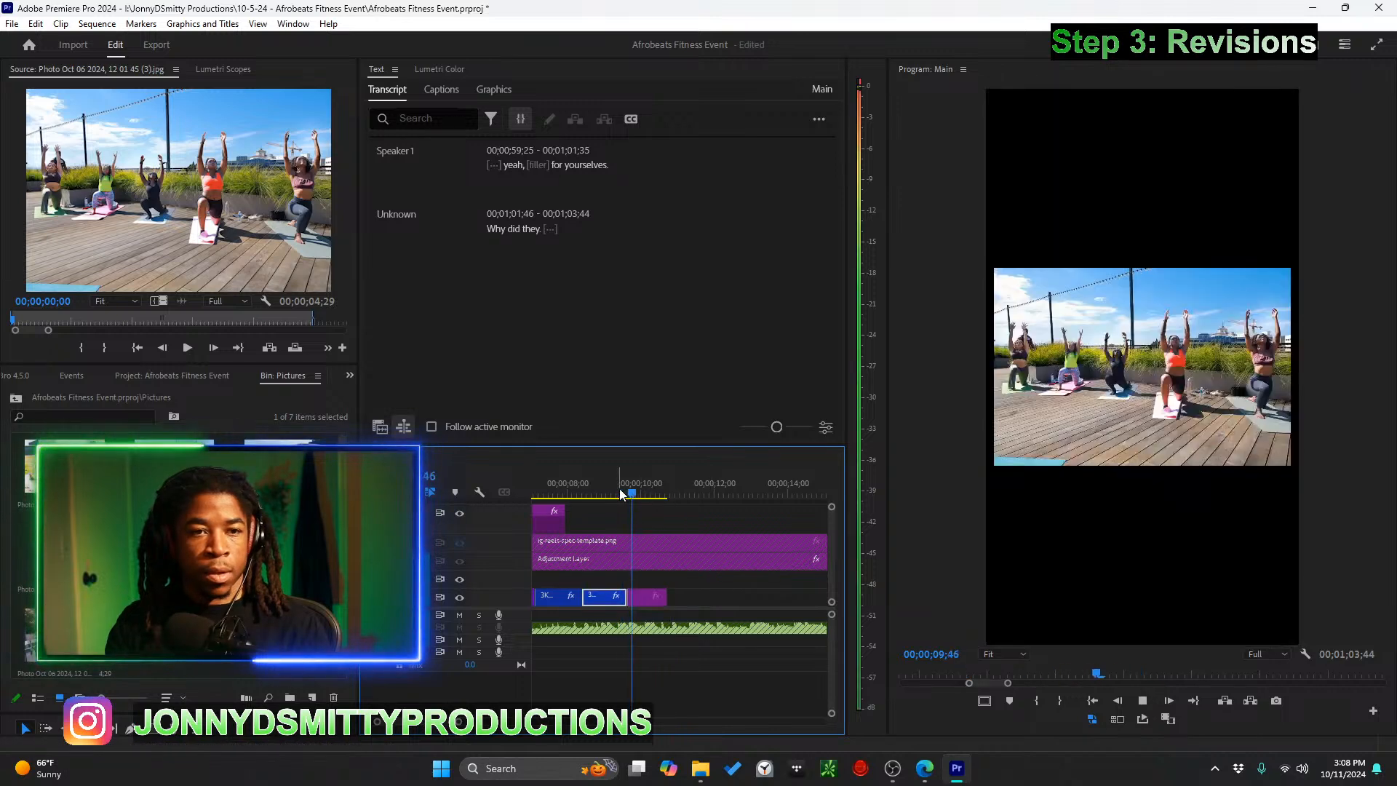
pyautogui.click(632, 482)
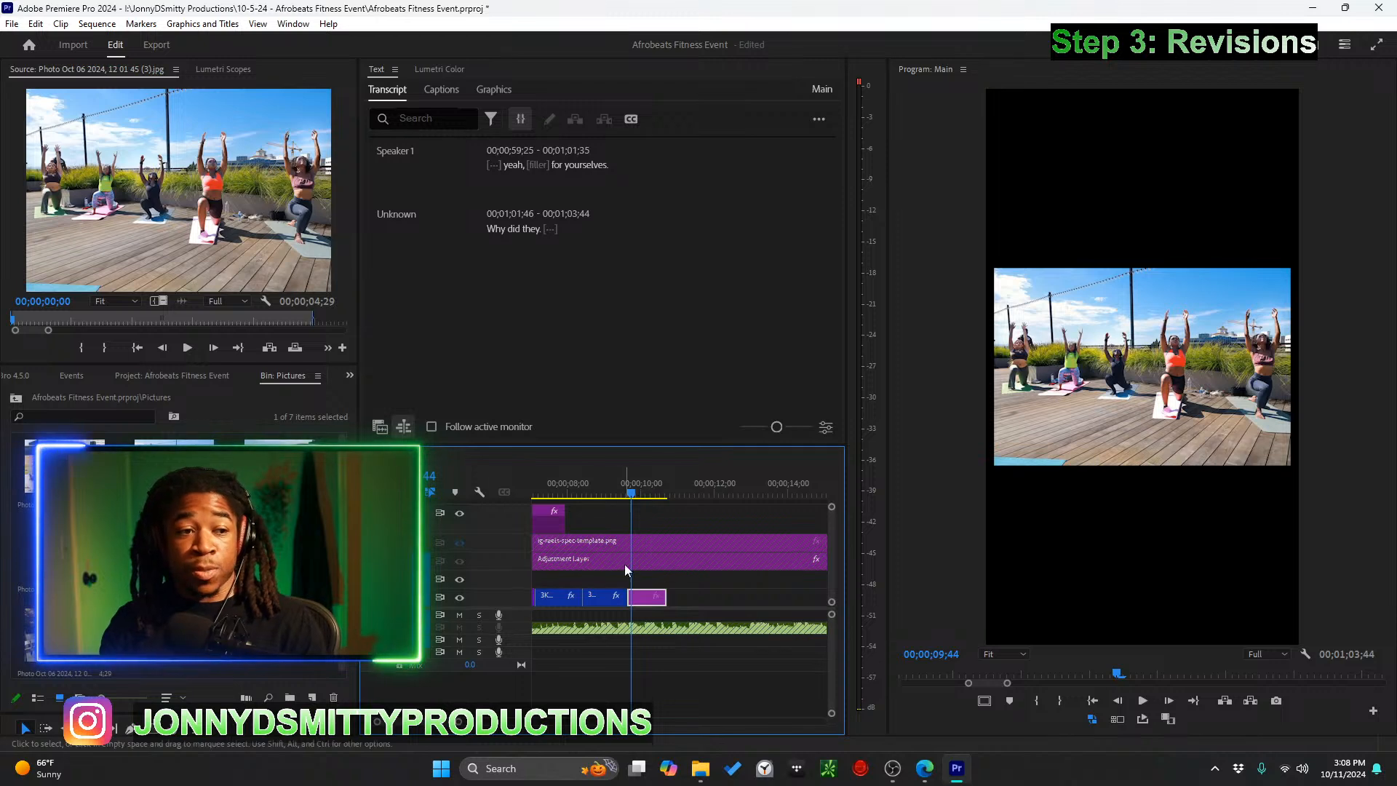
pyautogui.click(649, 581)
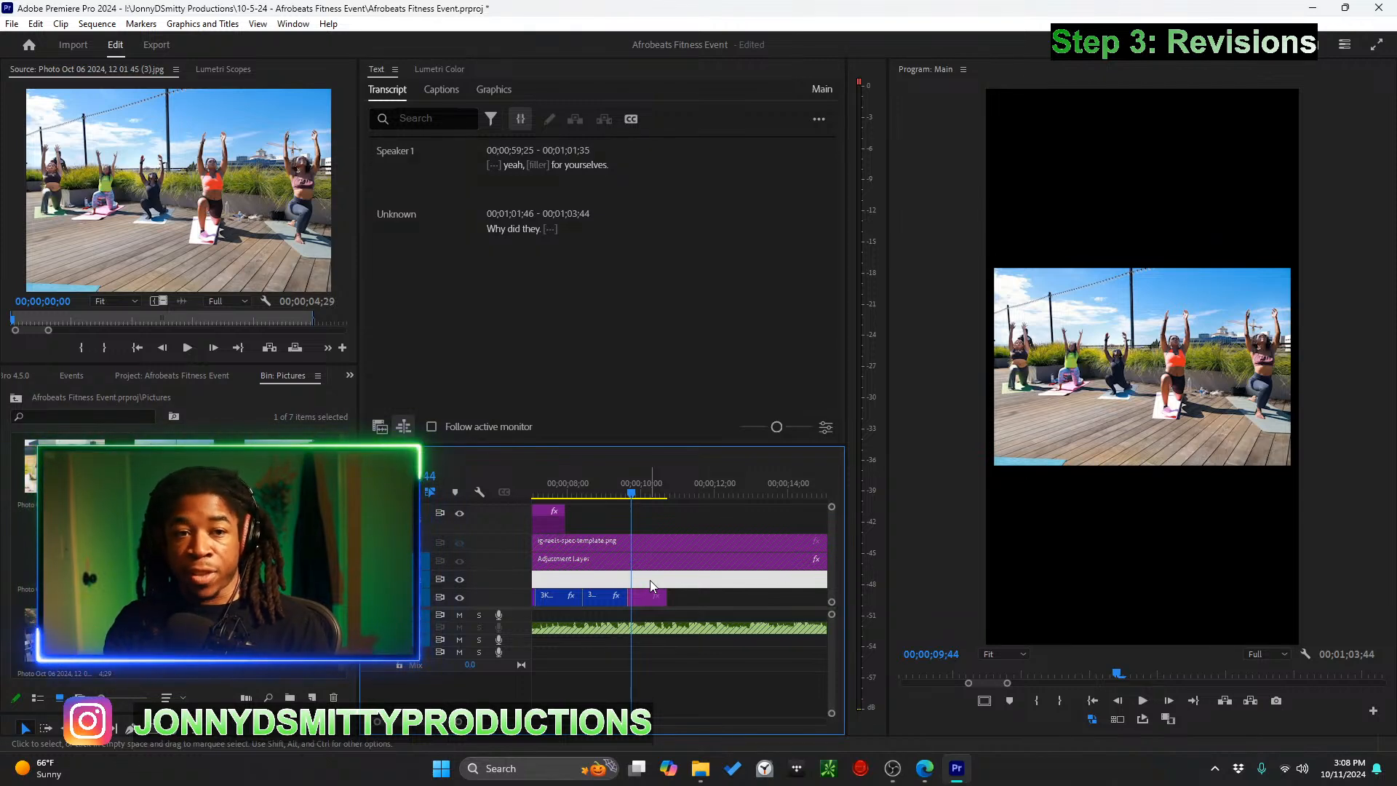
pyautogui.press('m')
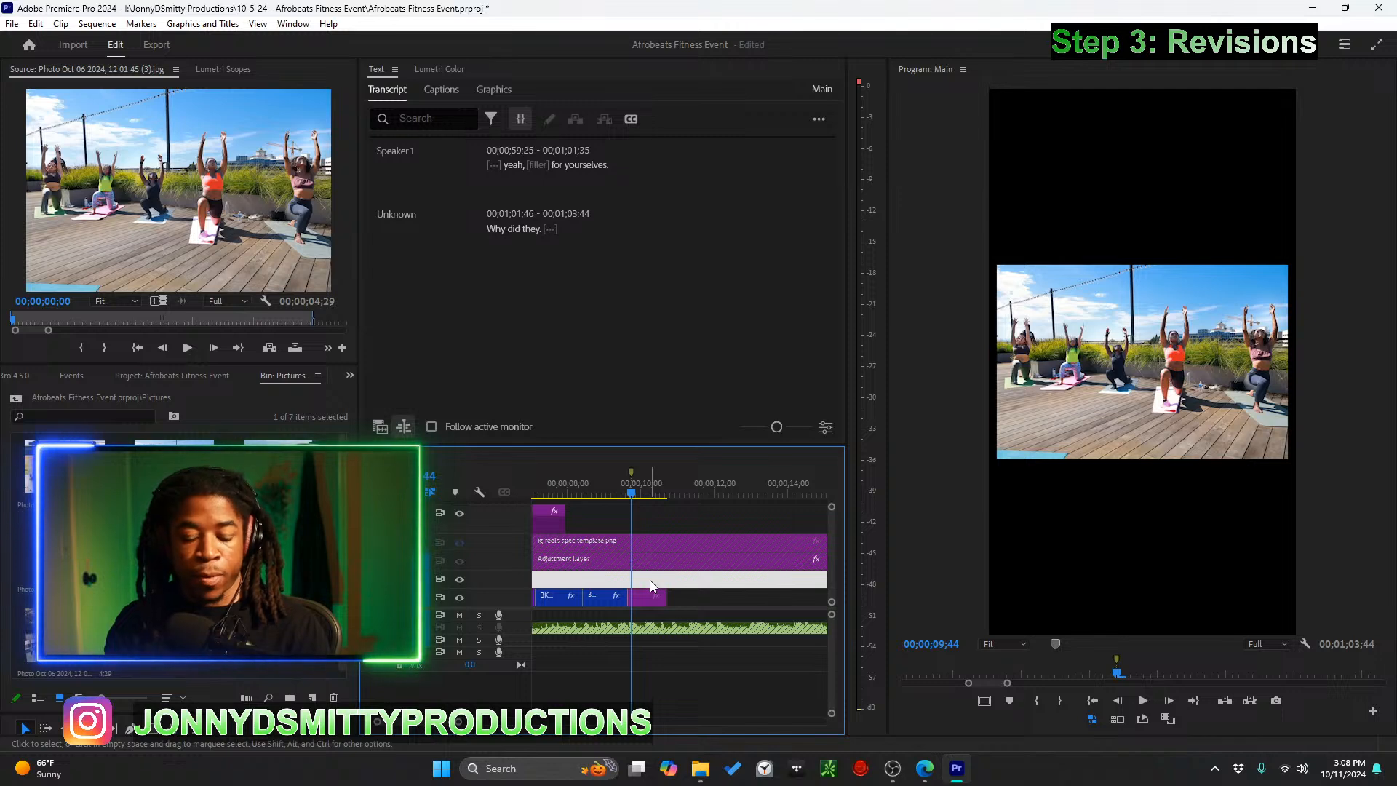
pyautogui.hotkey('ctrl', 'z')
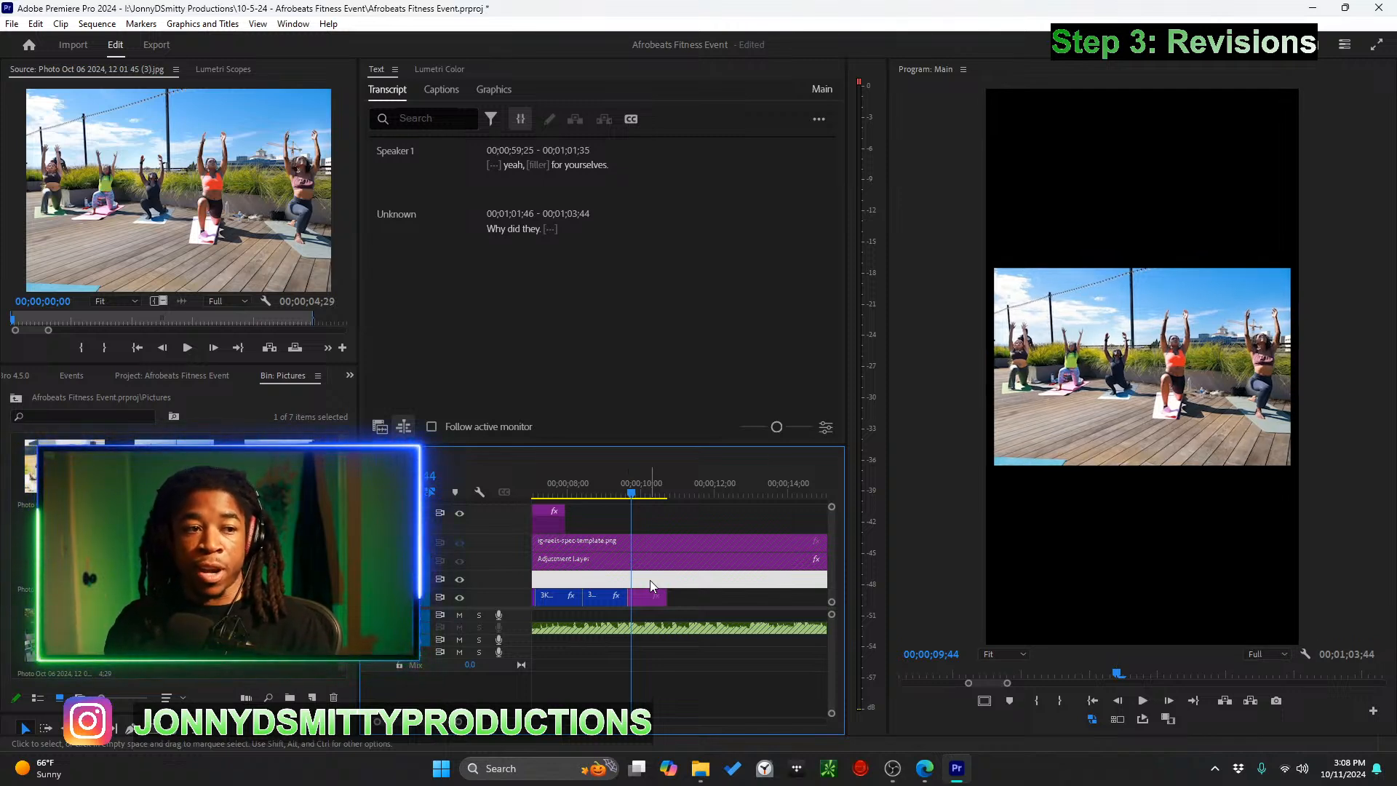
# Try marking the music beats over the gap while playing back from 00;00;08;24
pyautogui.click(586, 492)
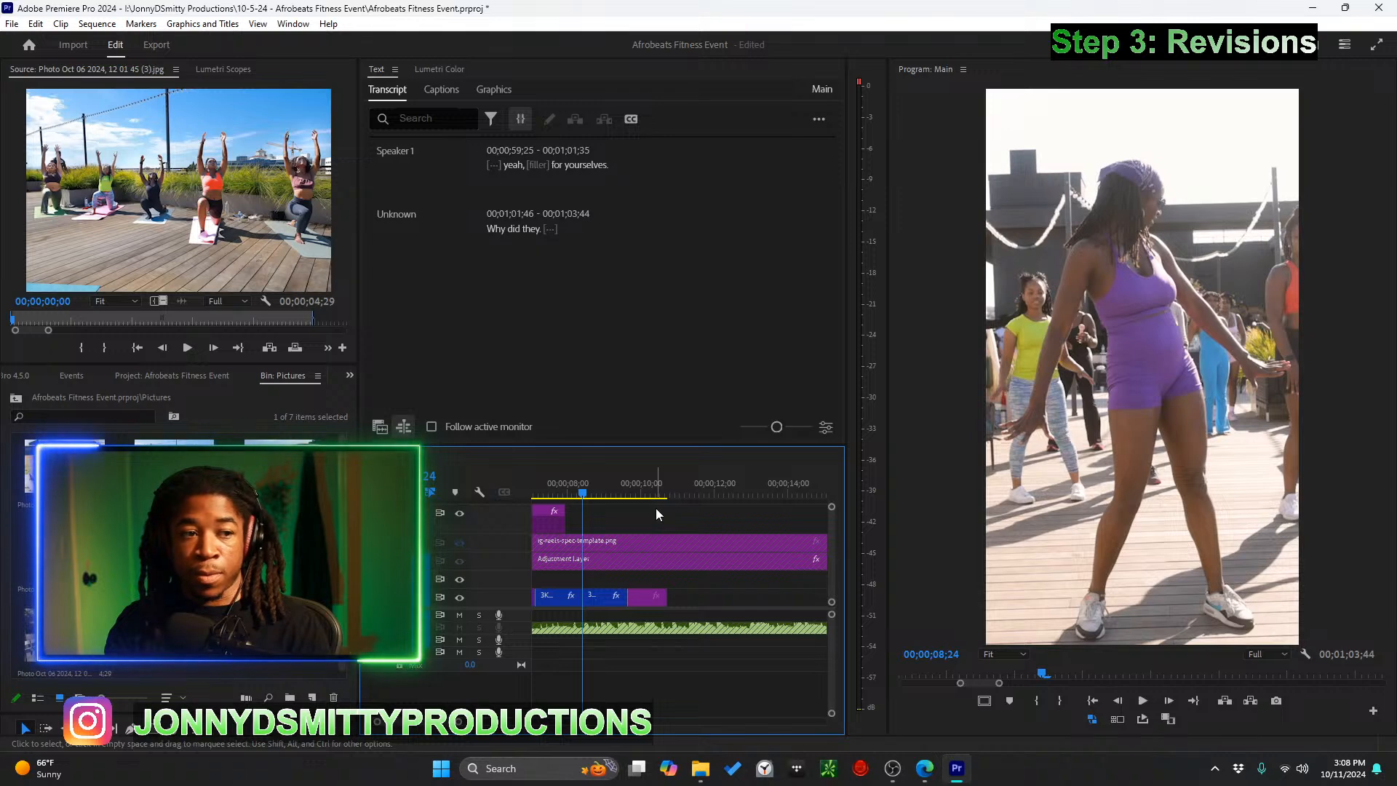
pyautogui.press('space')
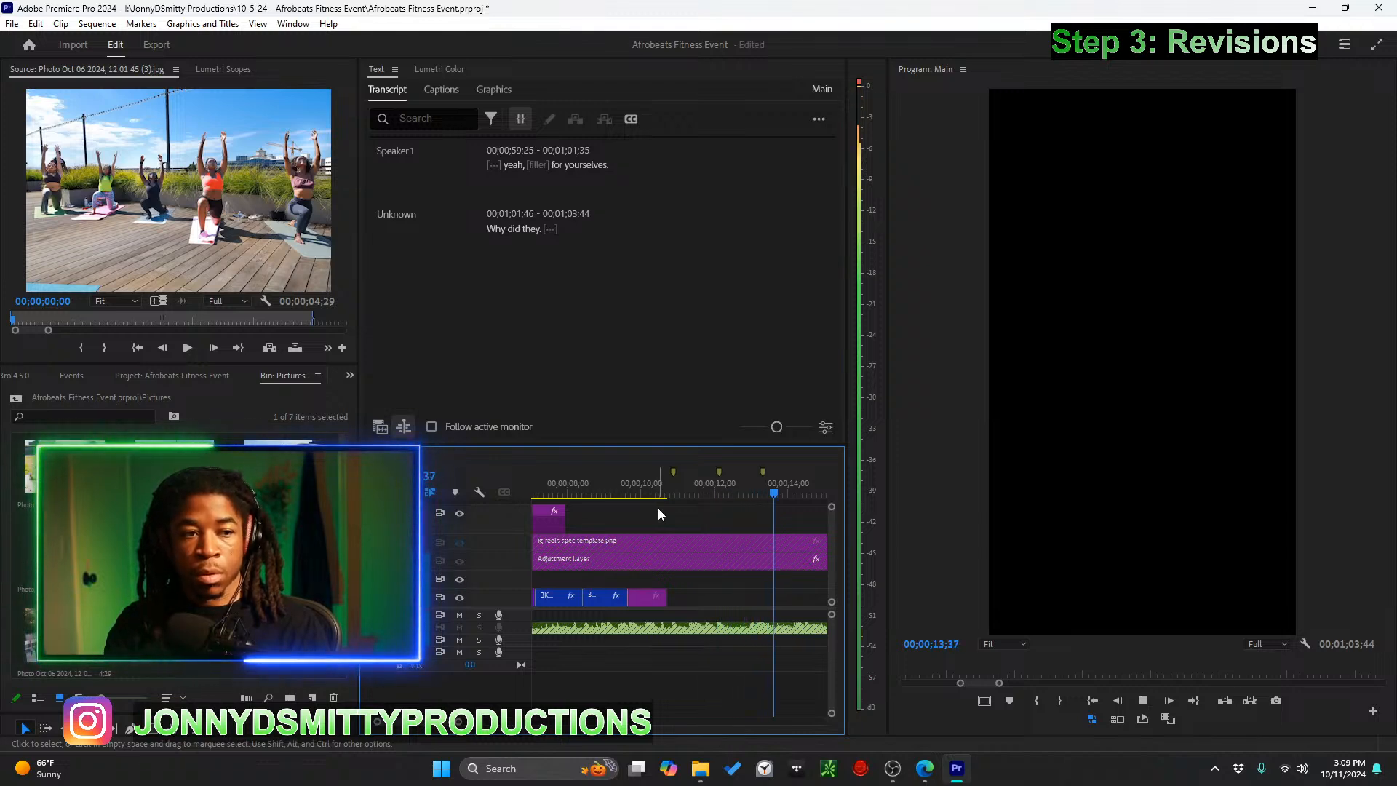
pyautogui.press('m')
pyautogui.press('space')
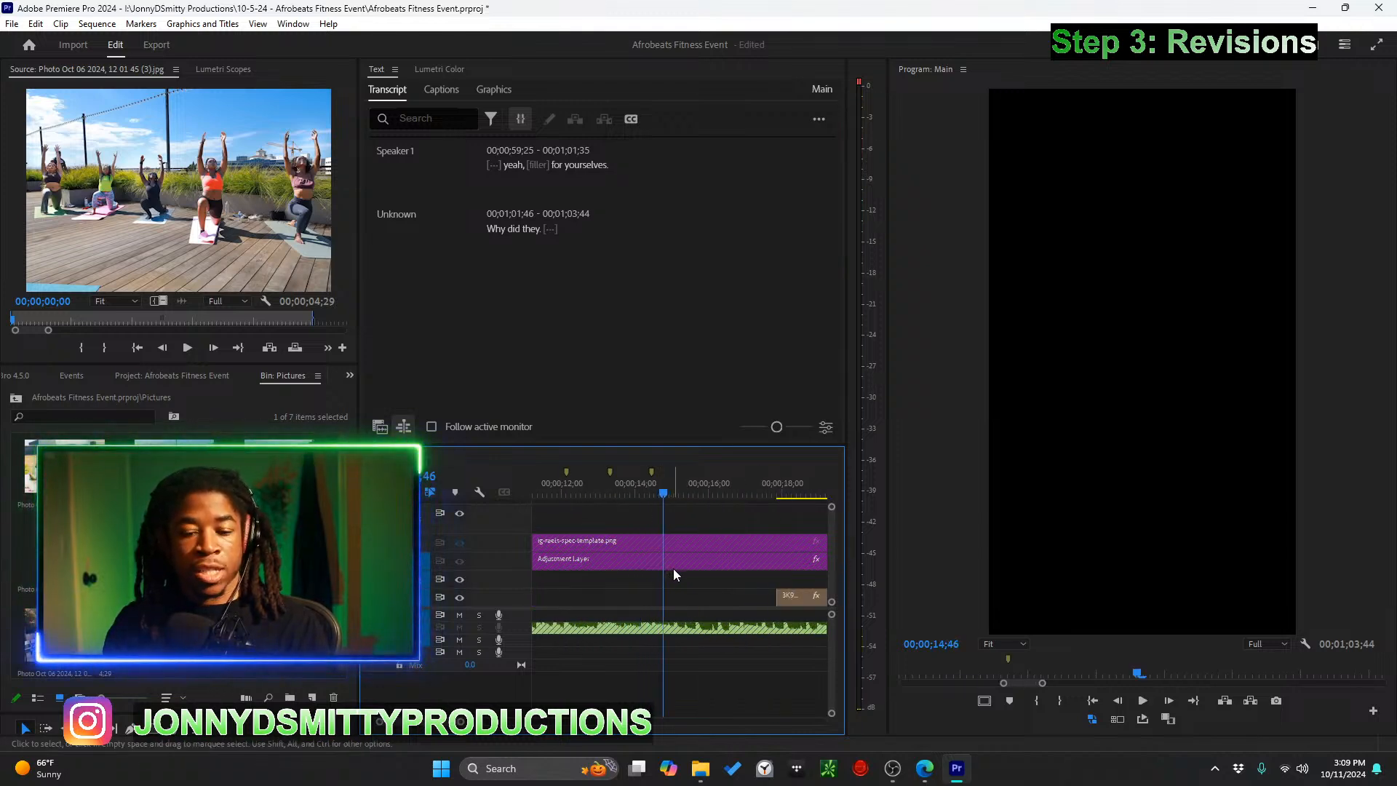
# Play the sequence from 00;00;06;03 and mark each music beat from about 00;00;10;55 to 00;00;14;30
pyautogui.scroll(3, 670, 571)
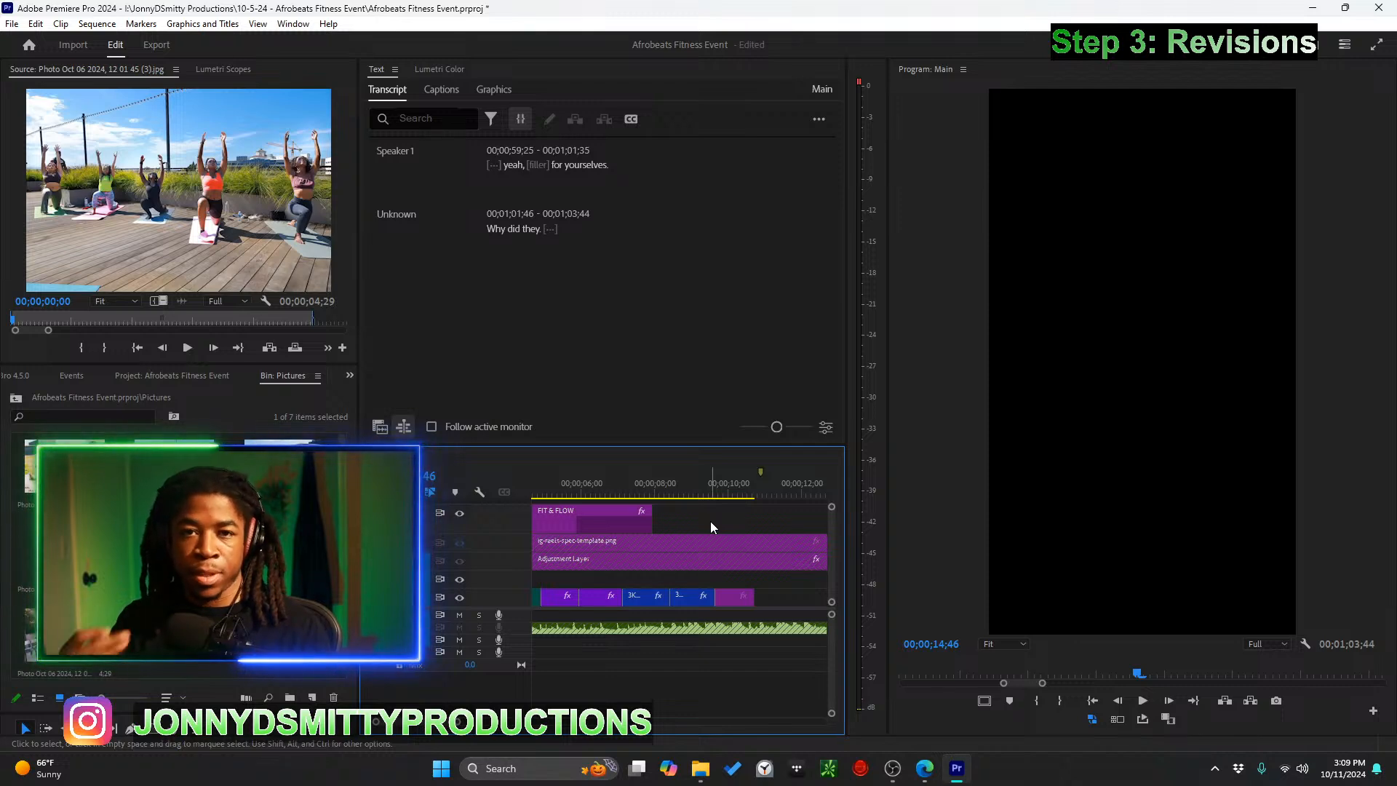
pyautogui.moveTo(716, 487); pyautogui.dragTo(581, 486)
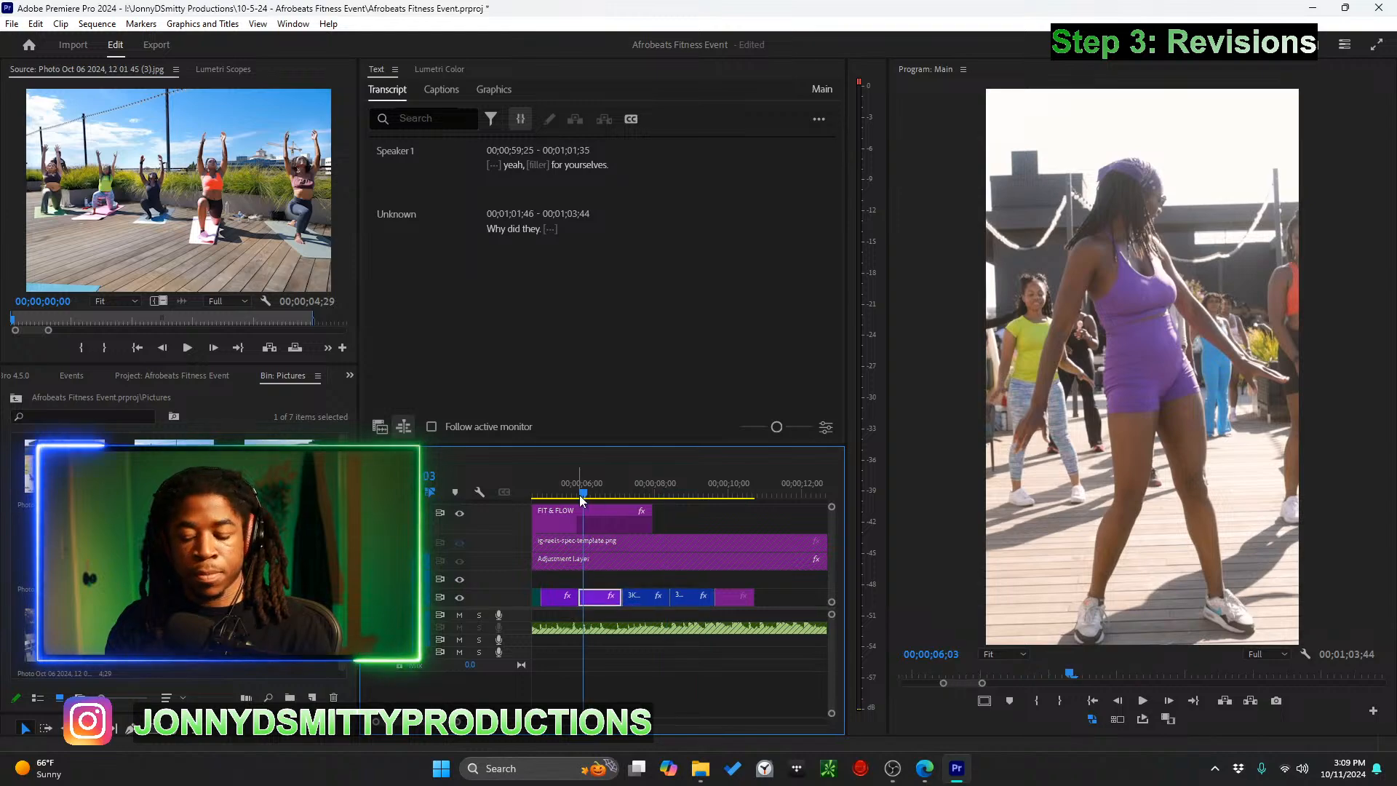
pyautogui.press('space')
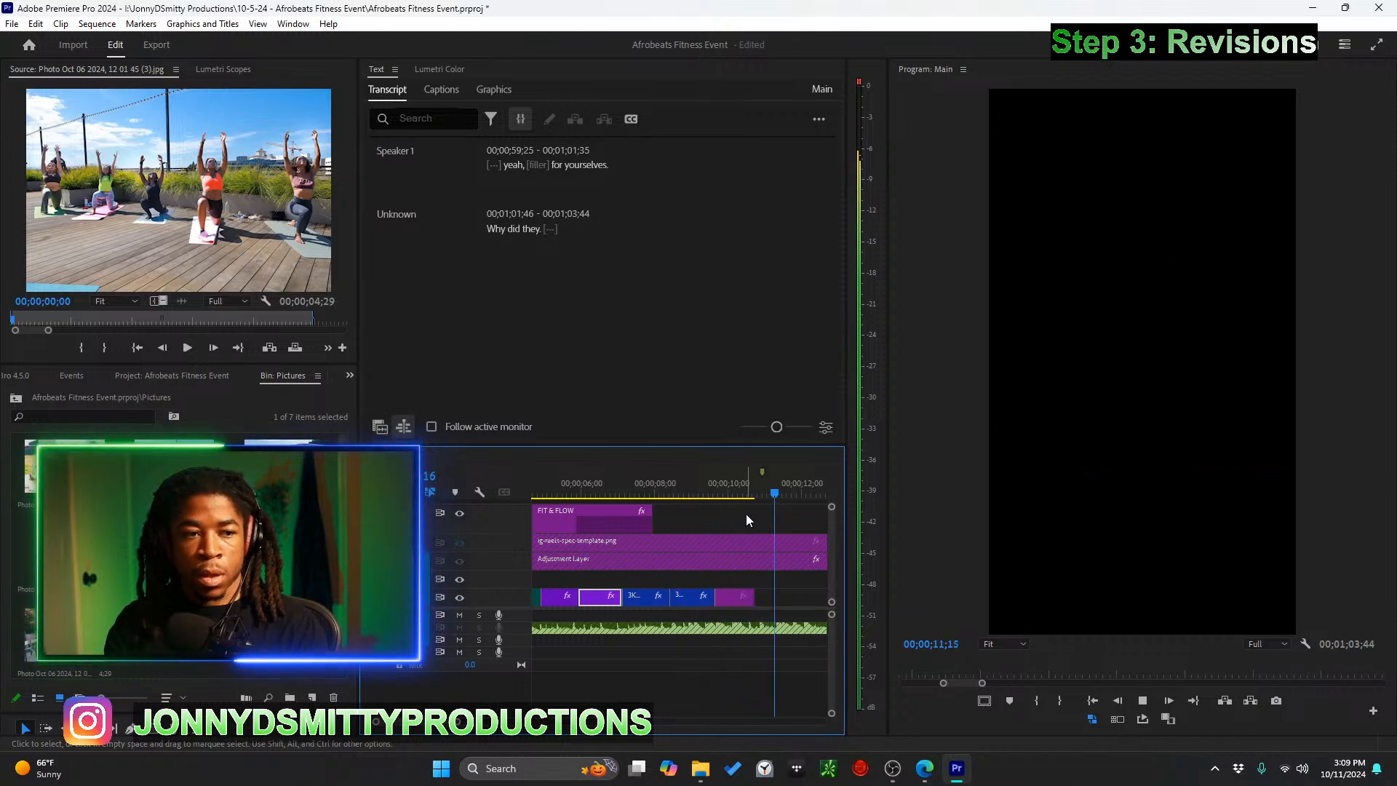
pyautogui.press('m')
pyautogui.press('m')
pyautogui.press('m')
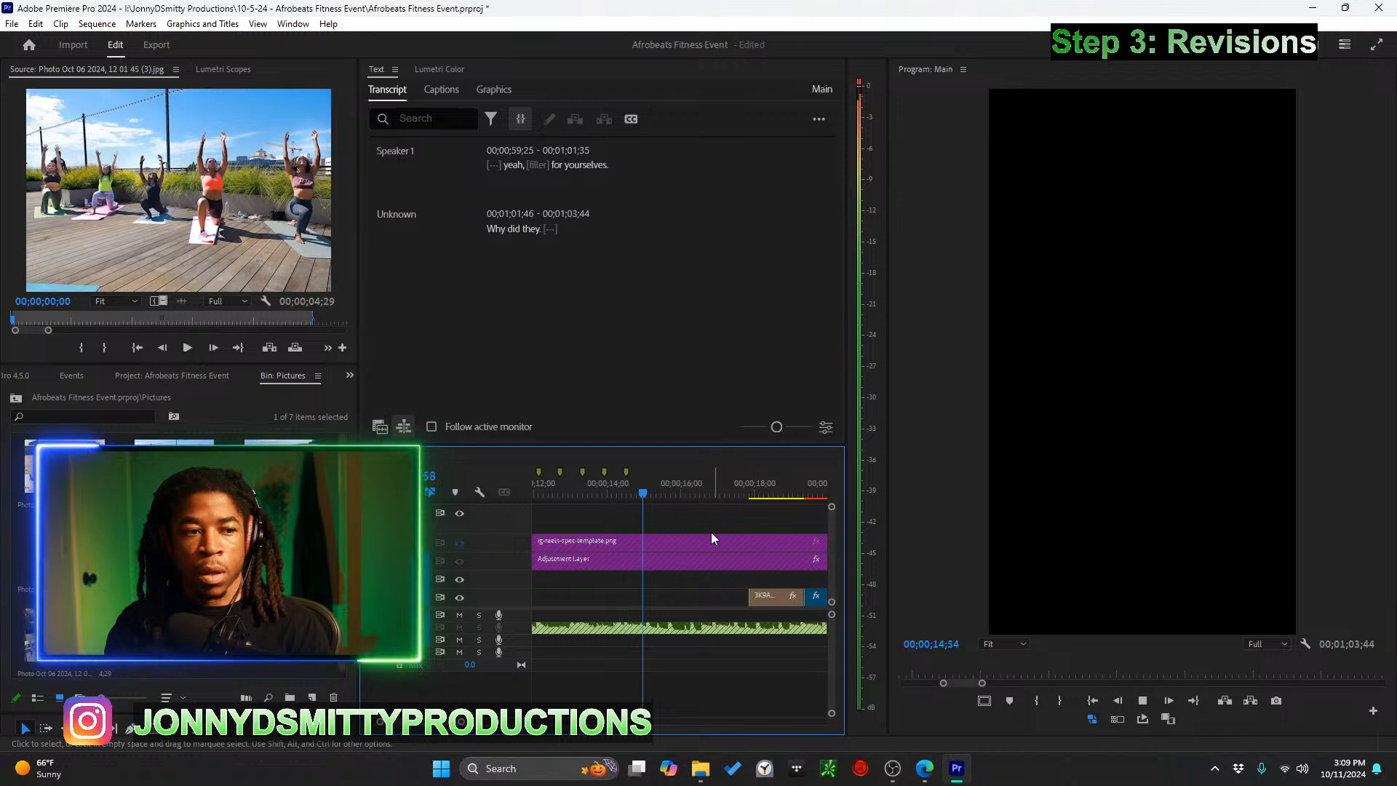
pyautogui.press('space')
# Replay the section before the gap and add two earlier beat markers at about 00;00;09;45 and 00;00;10;20
pyautogui.scroll(5, 642, 559)
pyautogui.moveTo(624, 492); pyautogui.dragTo(571, 488)
pyautogui.press('space')
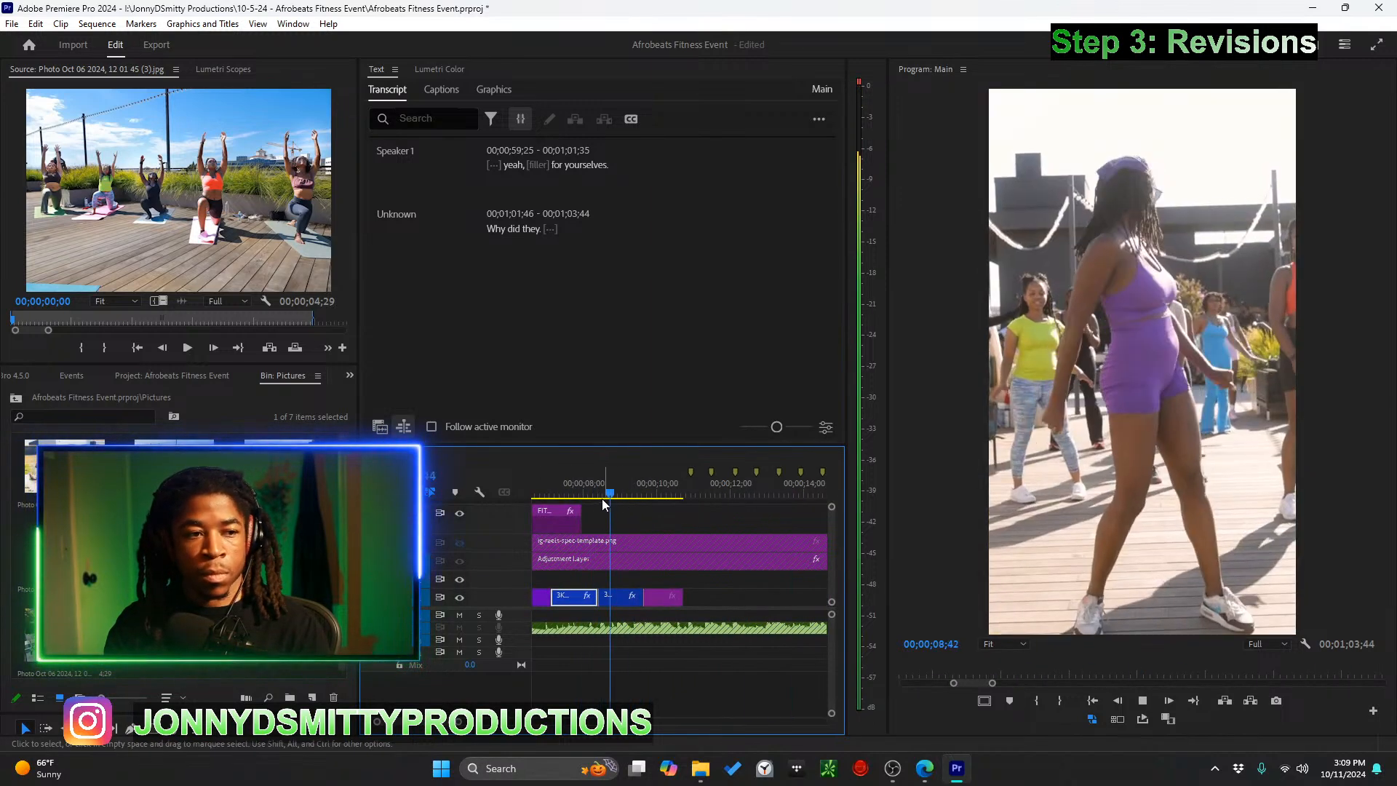
pyautogui.press('m')
pyautogui.press('m')
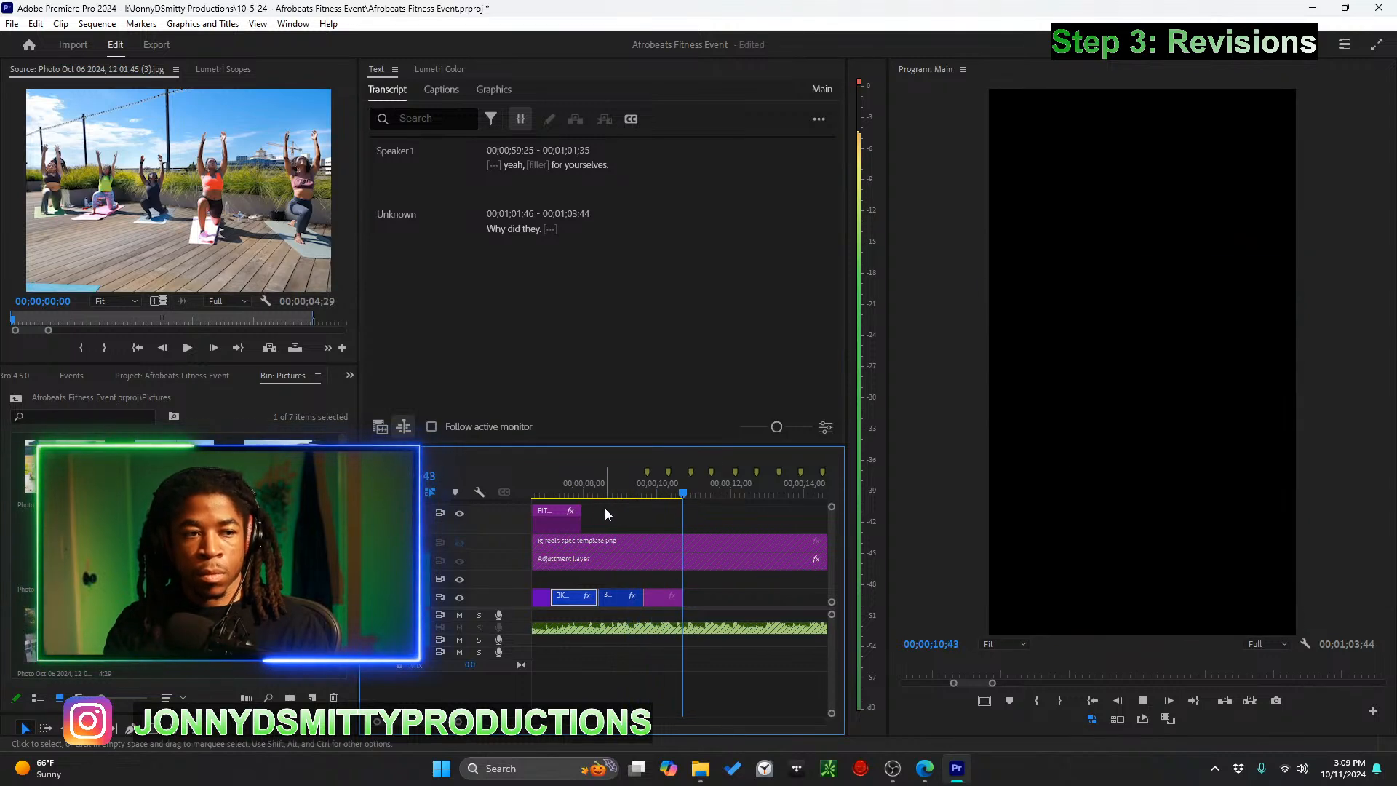
# Trim the end of the first photo to the second beat marker and play back the cut from 00;00;08;18
pyautogui.scroll(-2, 678, 532)
pyautogui.scroll(4, 676, 535)
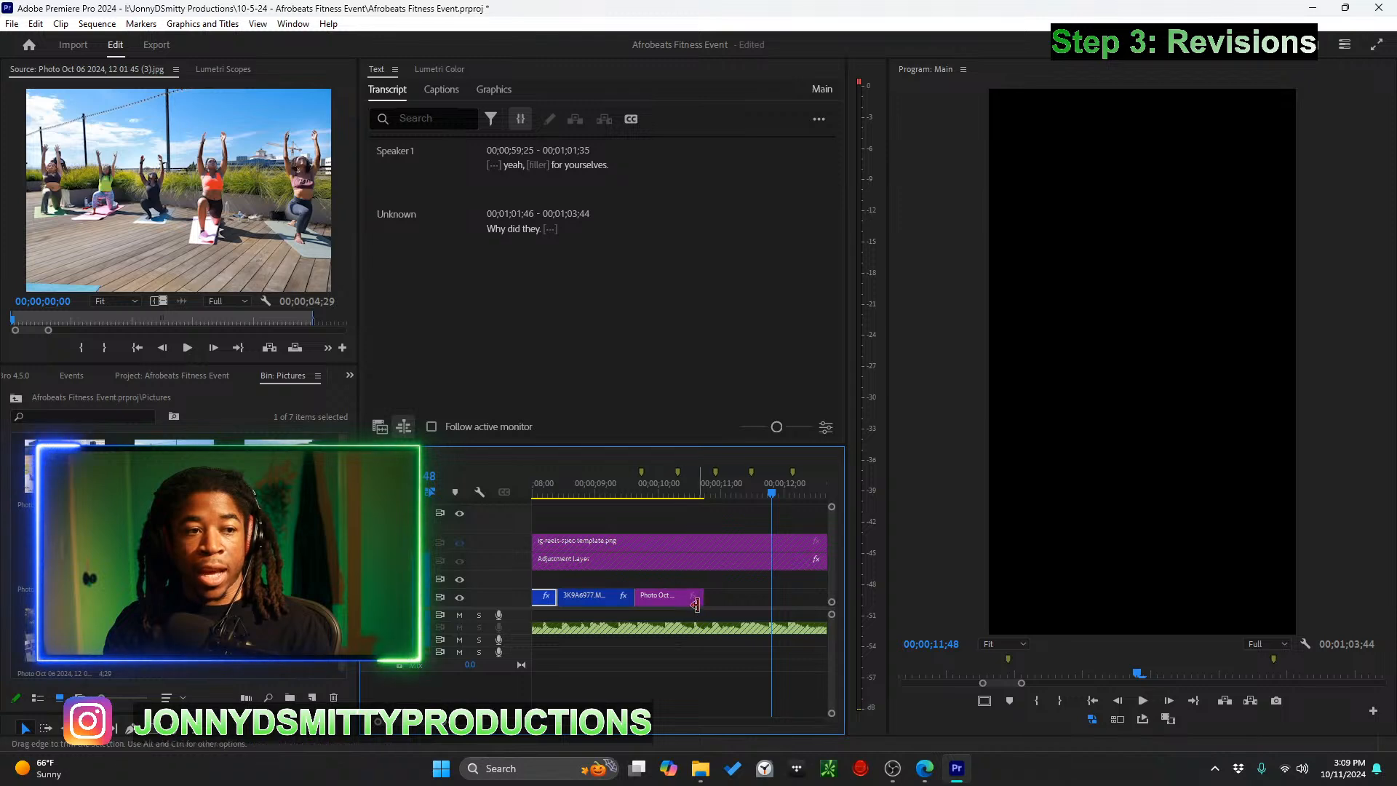
pyautogui.moveTo(698, 602); pyautogui.dragTo(673, 600)
pyautogui.scroll(-3, 675, 595)
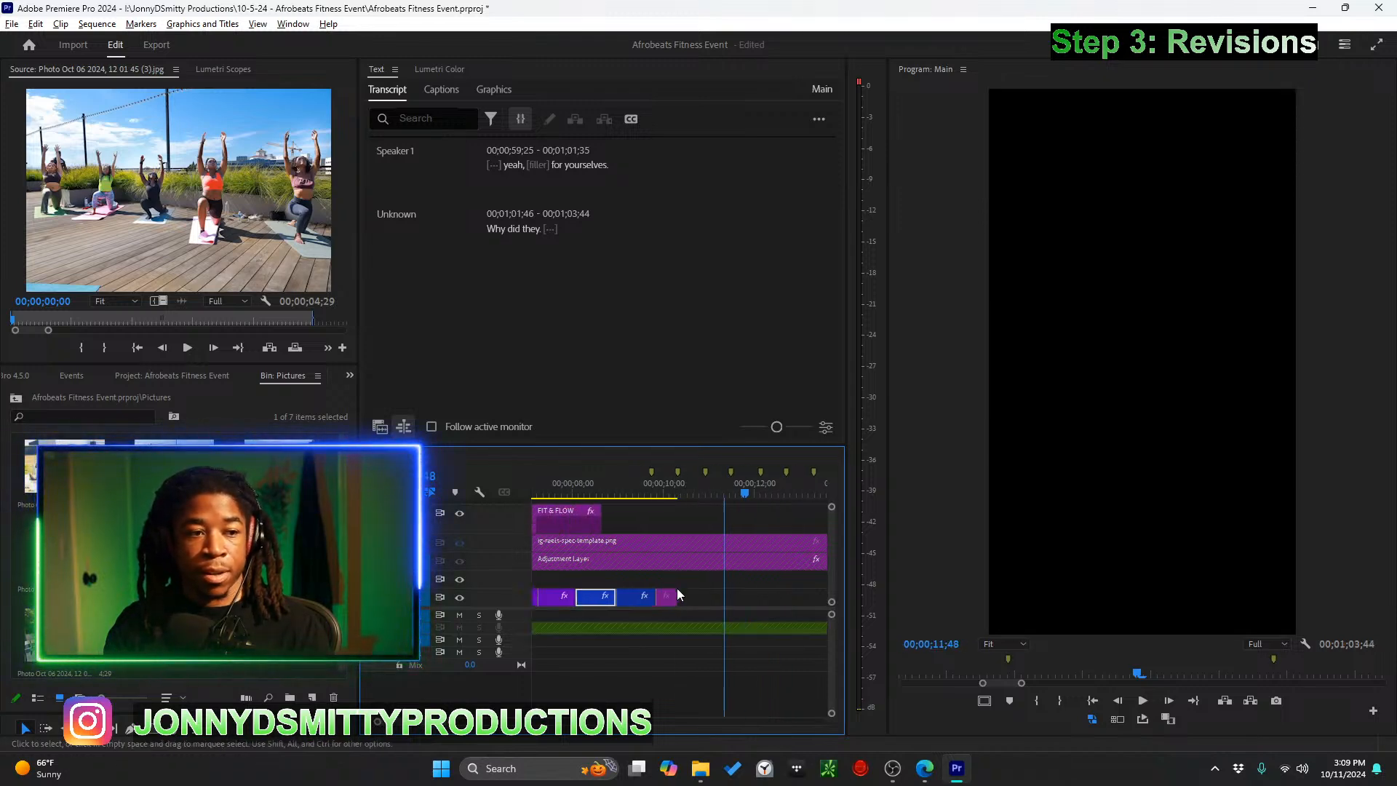
pyautogui.click(644, 483)
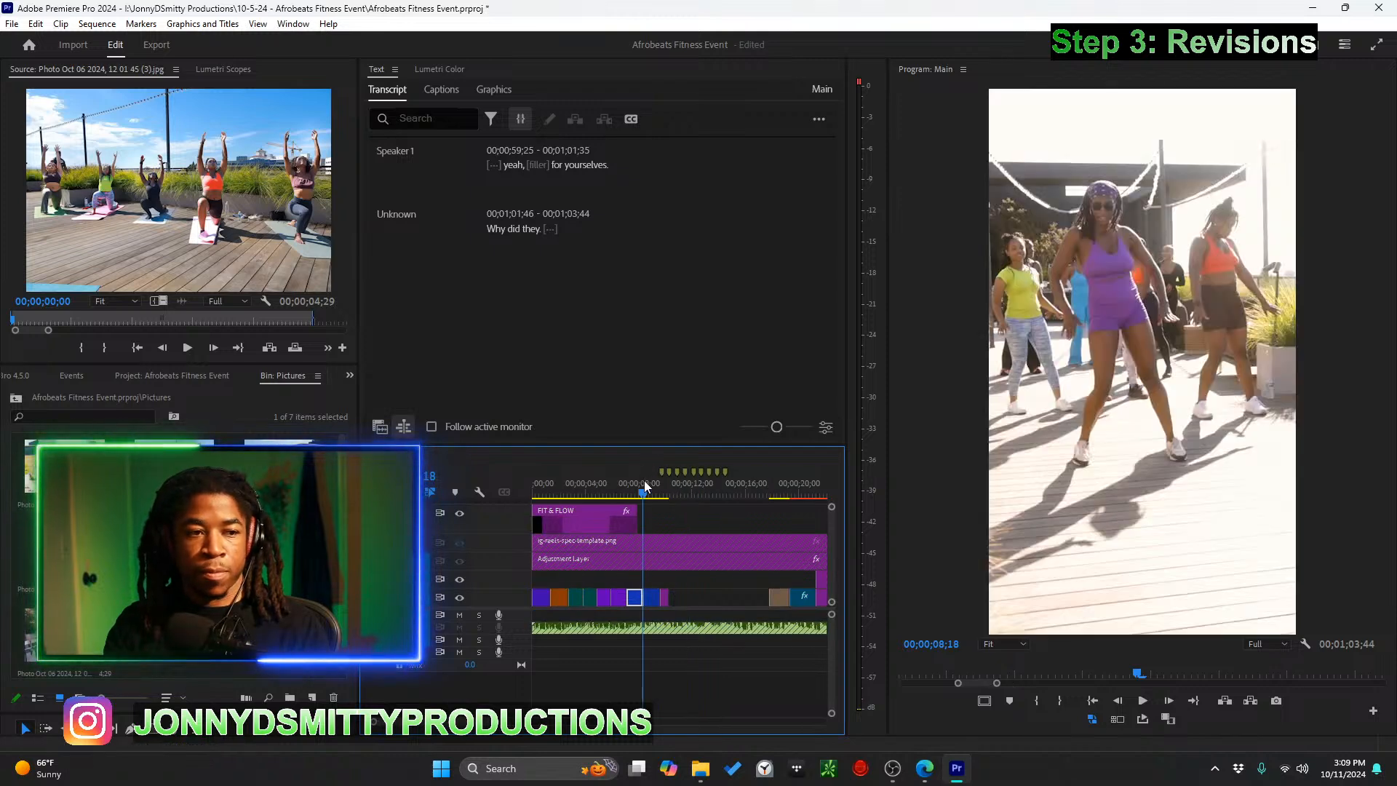
pyautogui.press('space')
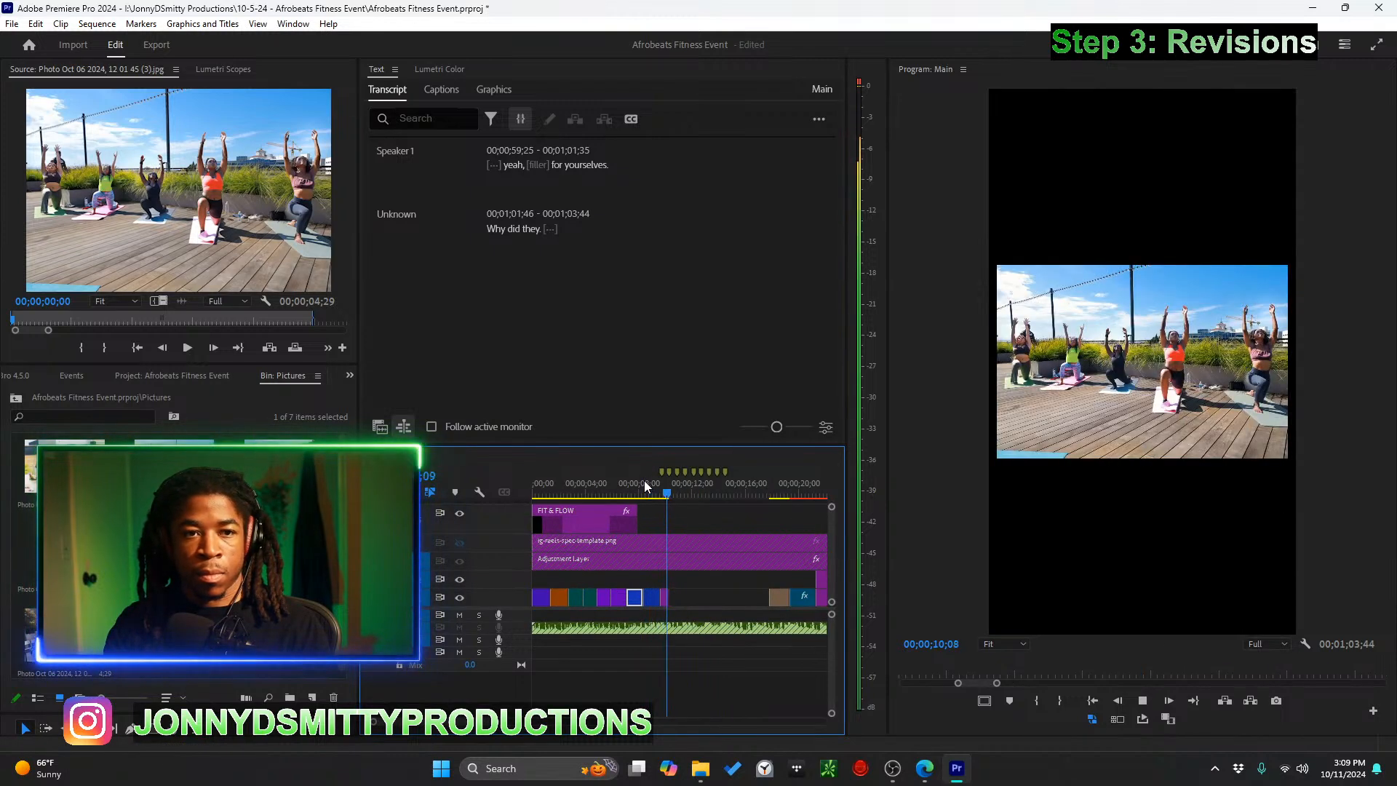
pyautogui.press('space')
# Place the photo of the group facing the dark building directly after the first photo, ending it at the third beat marker
pyautogui.scroll(1, 725, 573)
pyautogui.scroll(-3, 706, 577)
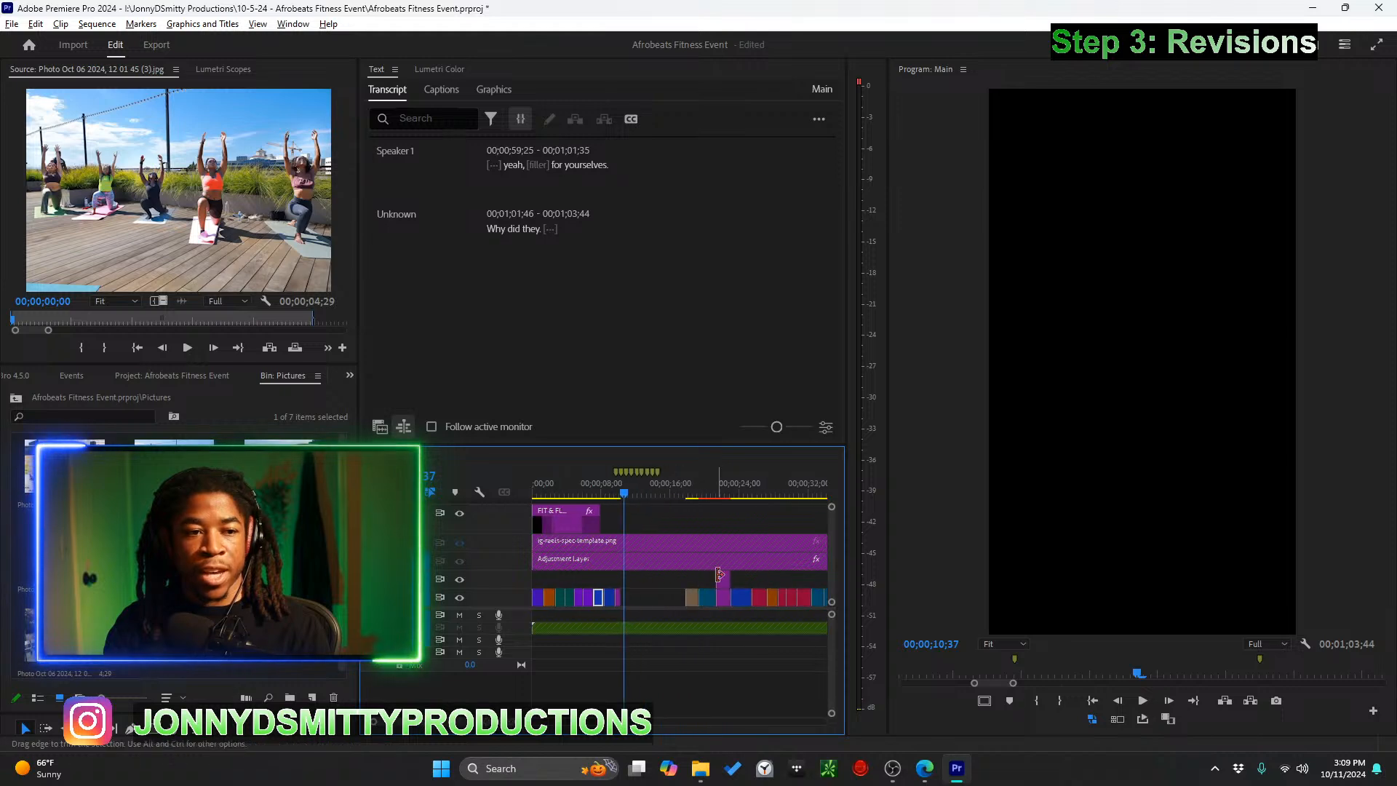
pyautogui.scroll(4, 659, 584)
pyautogui.scroll(5, 601, 591)
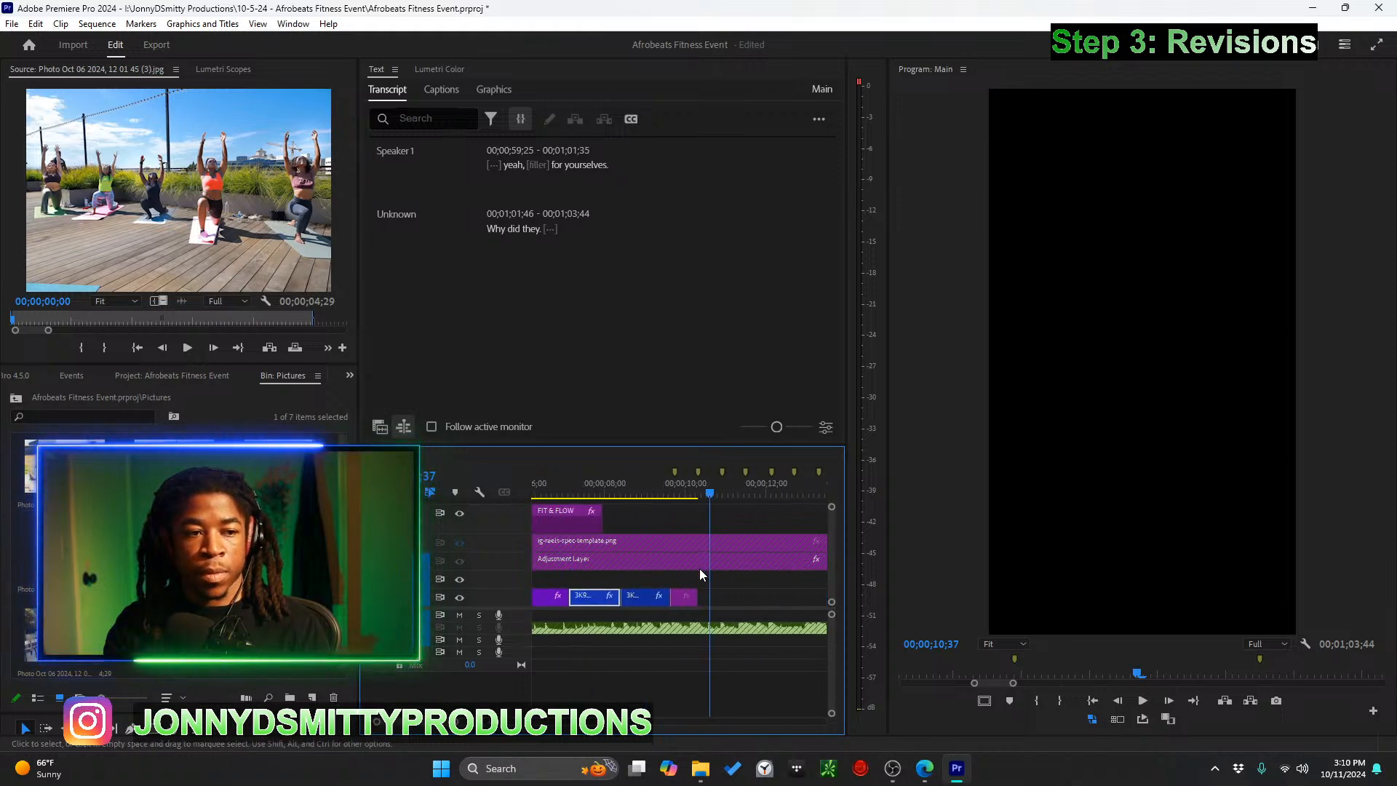
pyautogui.scroll(-1, 680, 566)
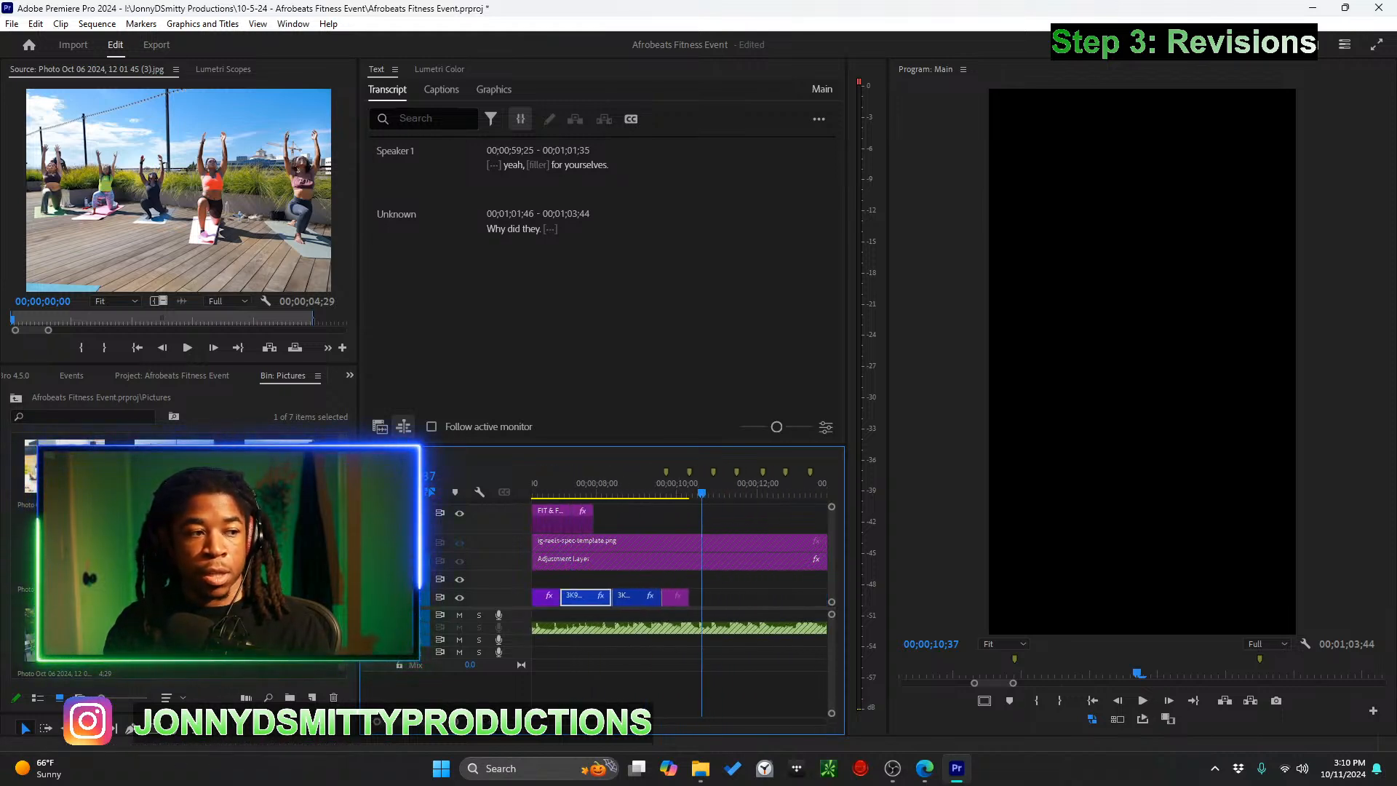
pyautogui.moveTo(283, 546); pyautogui.dragTo(574, 597)
pyautogui.scroll(-3, 711, 587)
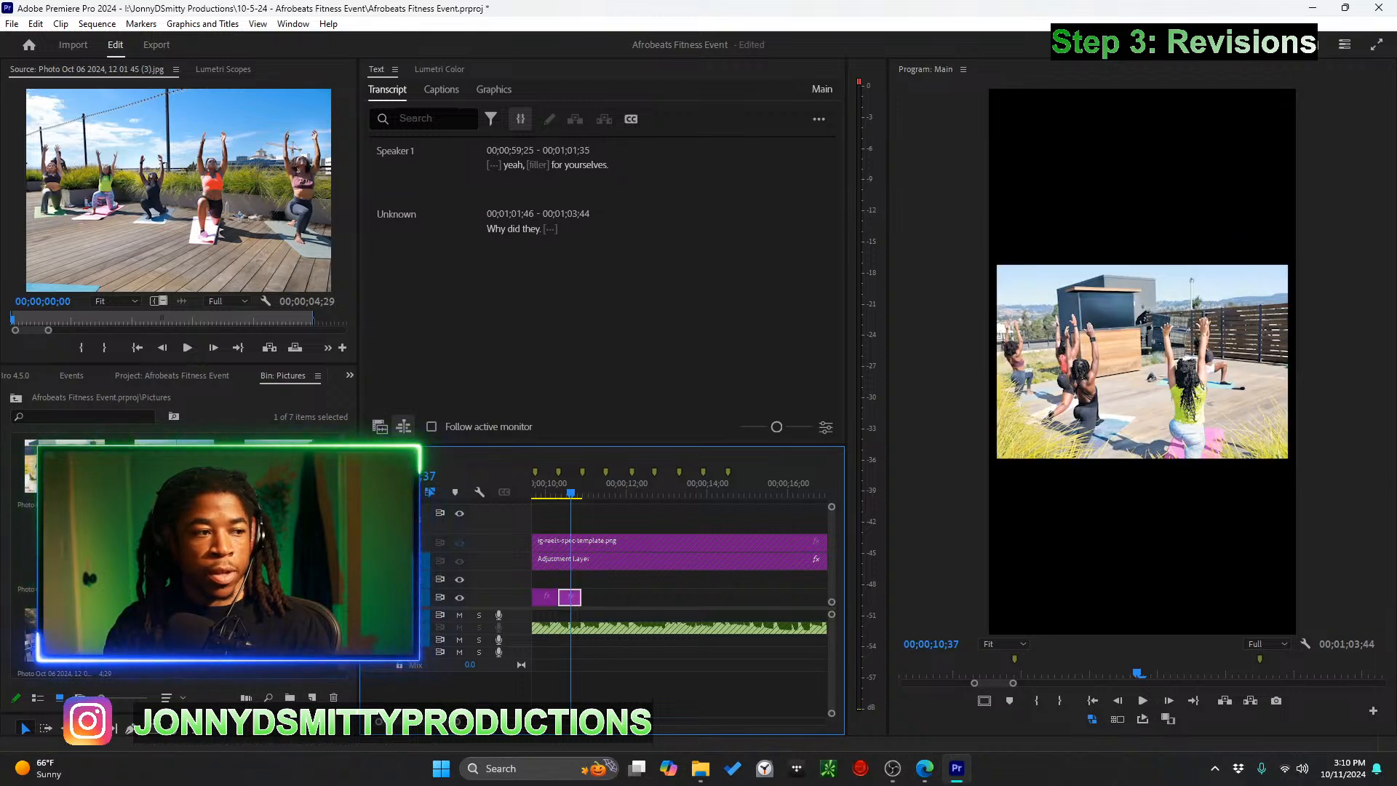
pyautogui.hotkey('shift', '1')
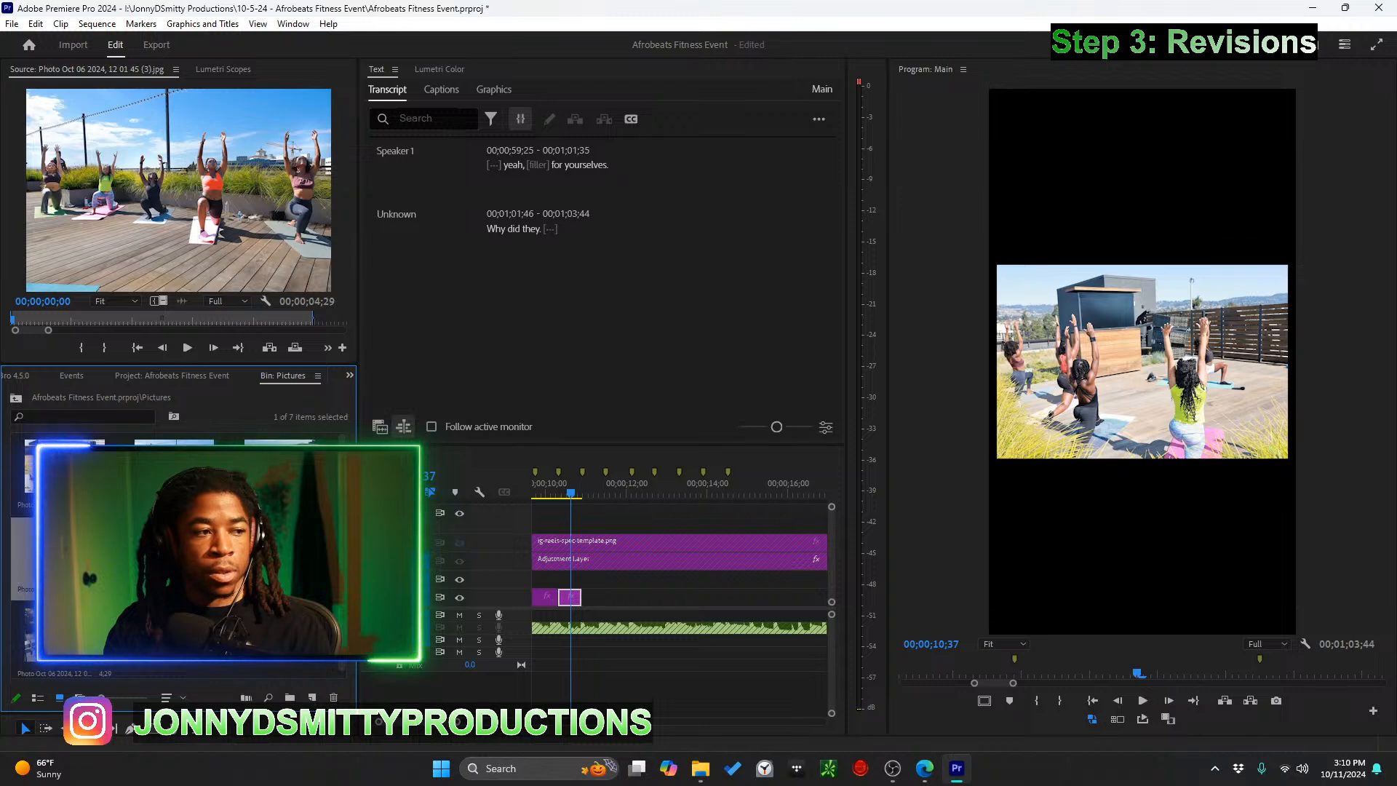
# Place "Photo Oct 06 2024, 12 01 45 (2).jpg" and "Photo Oct 06 2024, 12 01 45.jpg" back to back after the second photo, ending at the fourth and fifth beat markers
pyautogui.moveTo(64, 553); pyautogui.dragTo(585, 589)
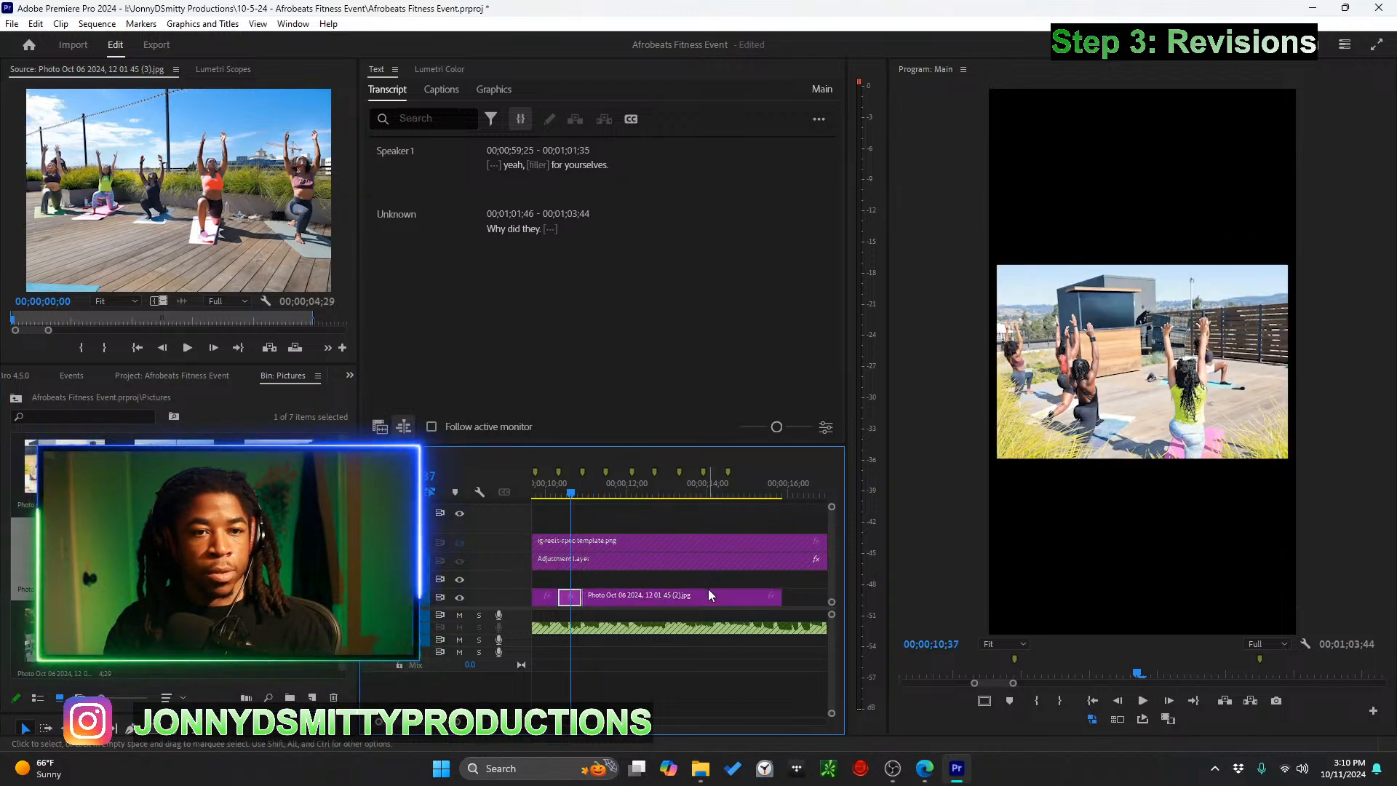
pyautogui.moveTo(778, 598); pyautogui.dragTo(605, 598)
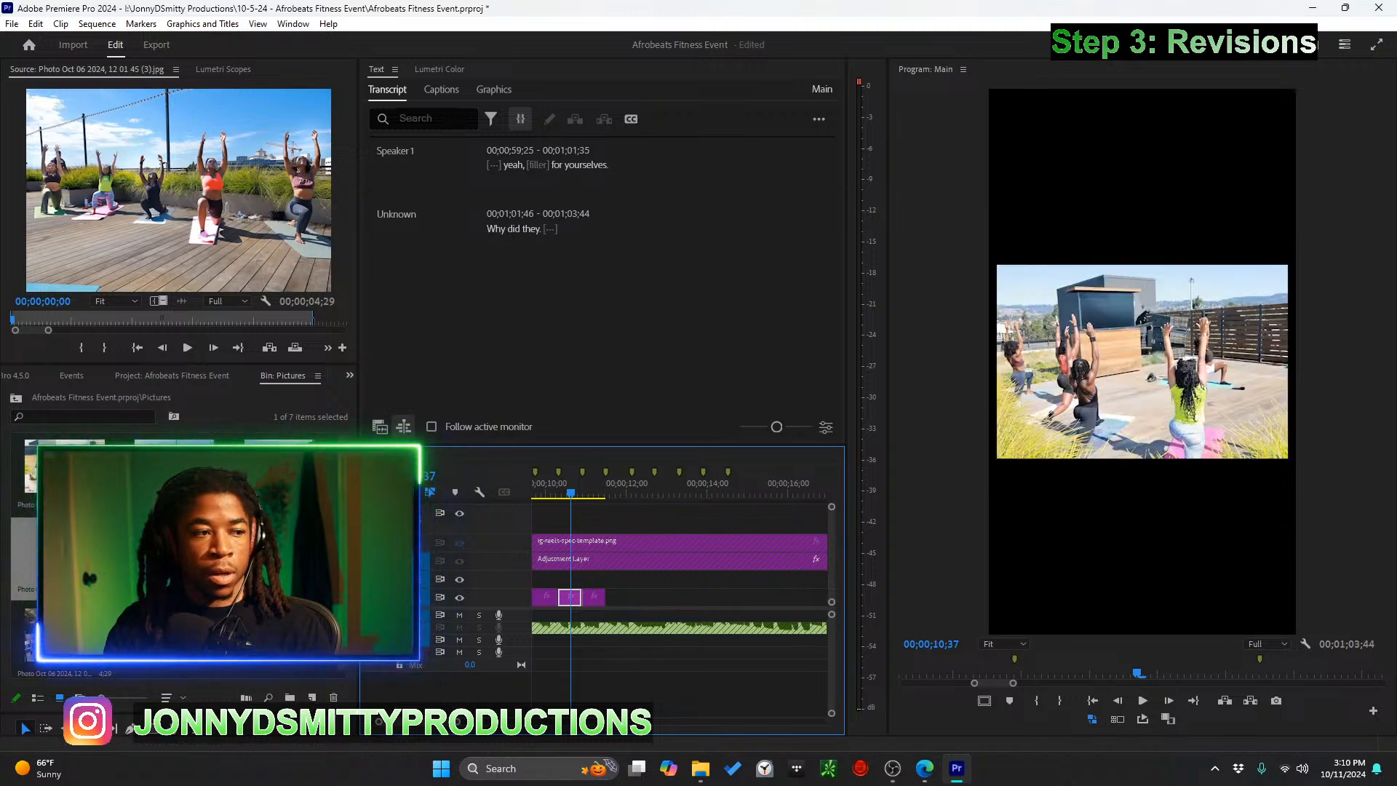
pyautogui.doubleClick(64, 630)
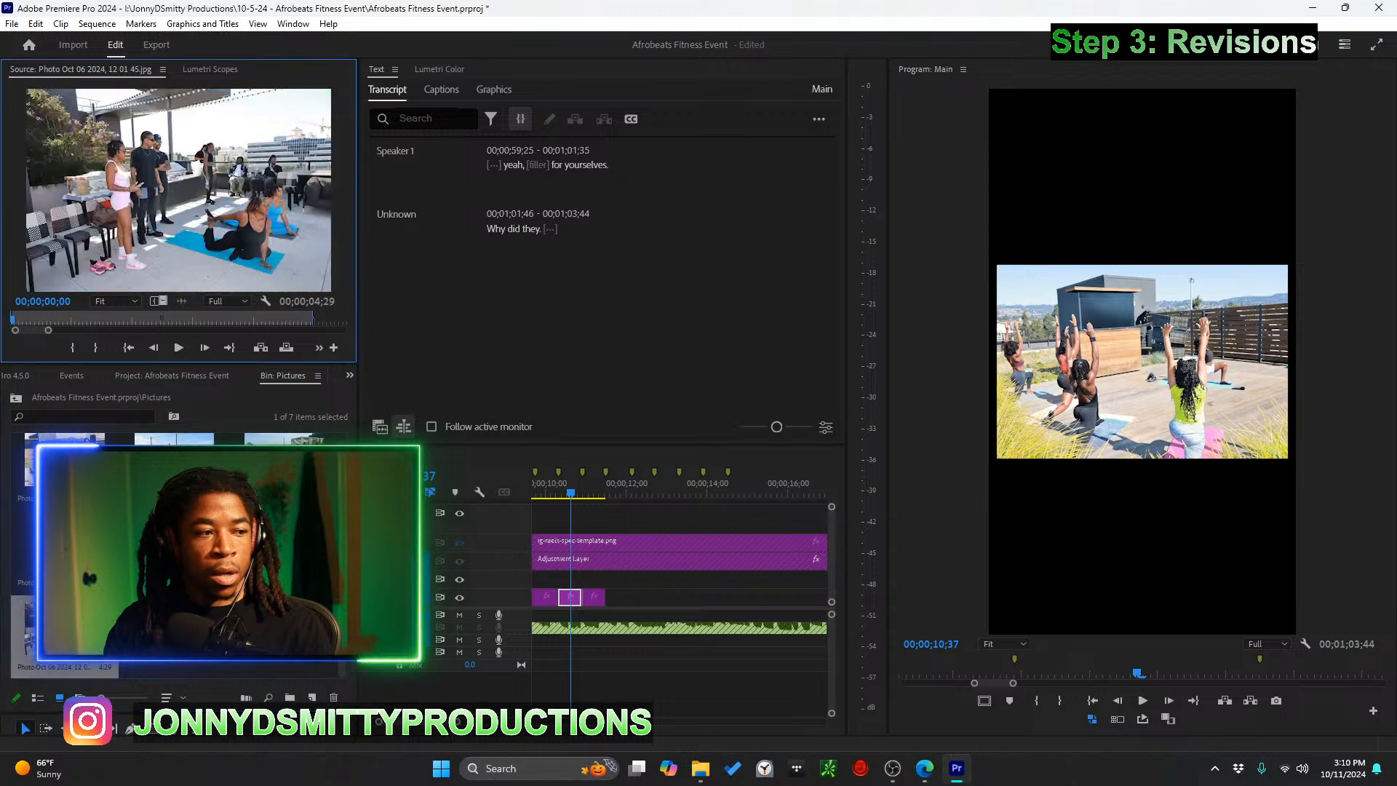
pyautogui.moveTo(64, 630); pyautogui.dragTo(616, 600)
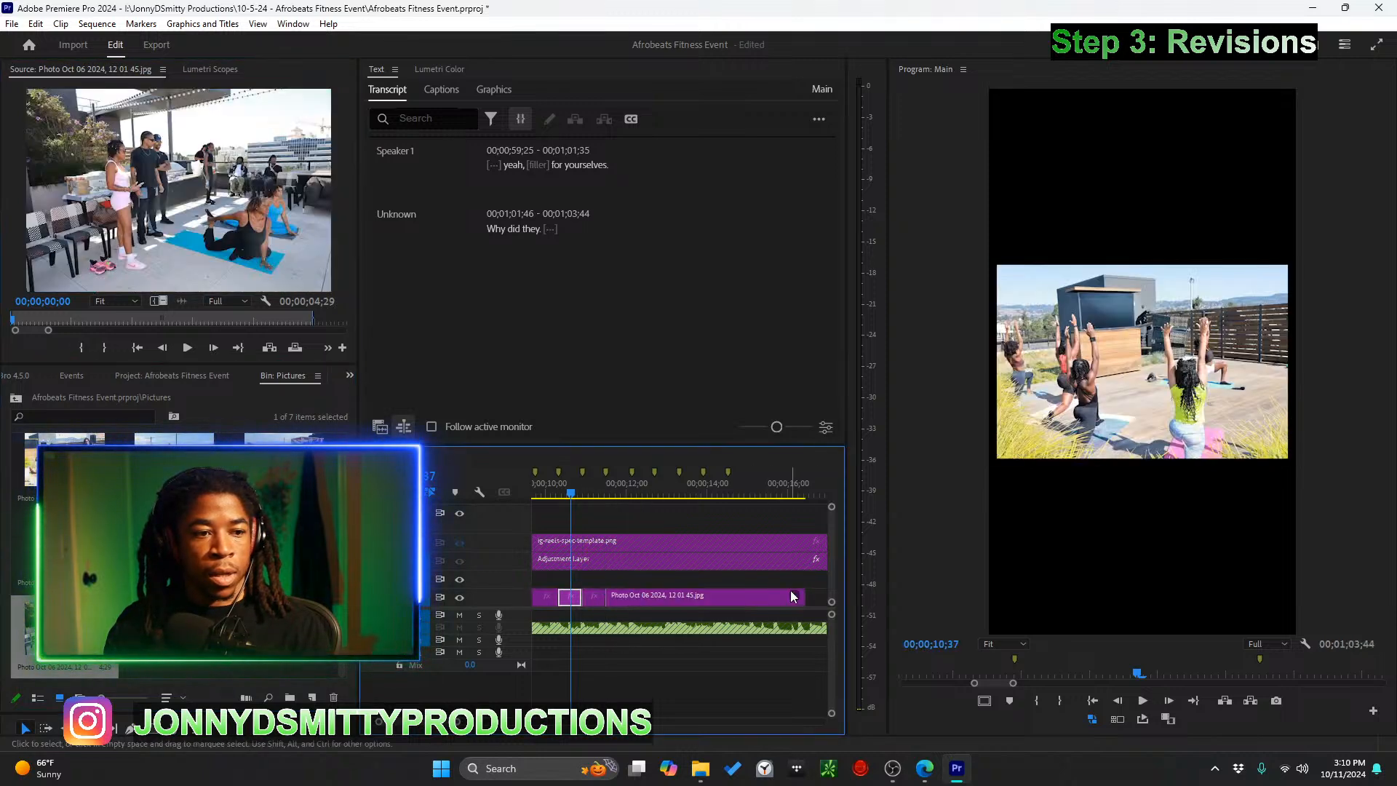
pyautogui.moveTo(803, 597); pyautogui.dragTo(630, 595)
# Add "Photo Oct 06 2024, 12 01 45 (1) (1).jpg" and park it one video track higher, above the first clip after the gap
pyautogui.click(174, 465)
pyautogui.moveTo(174, 466); pyautogui.dragTo(640, 595)
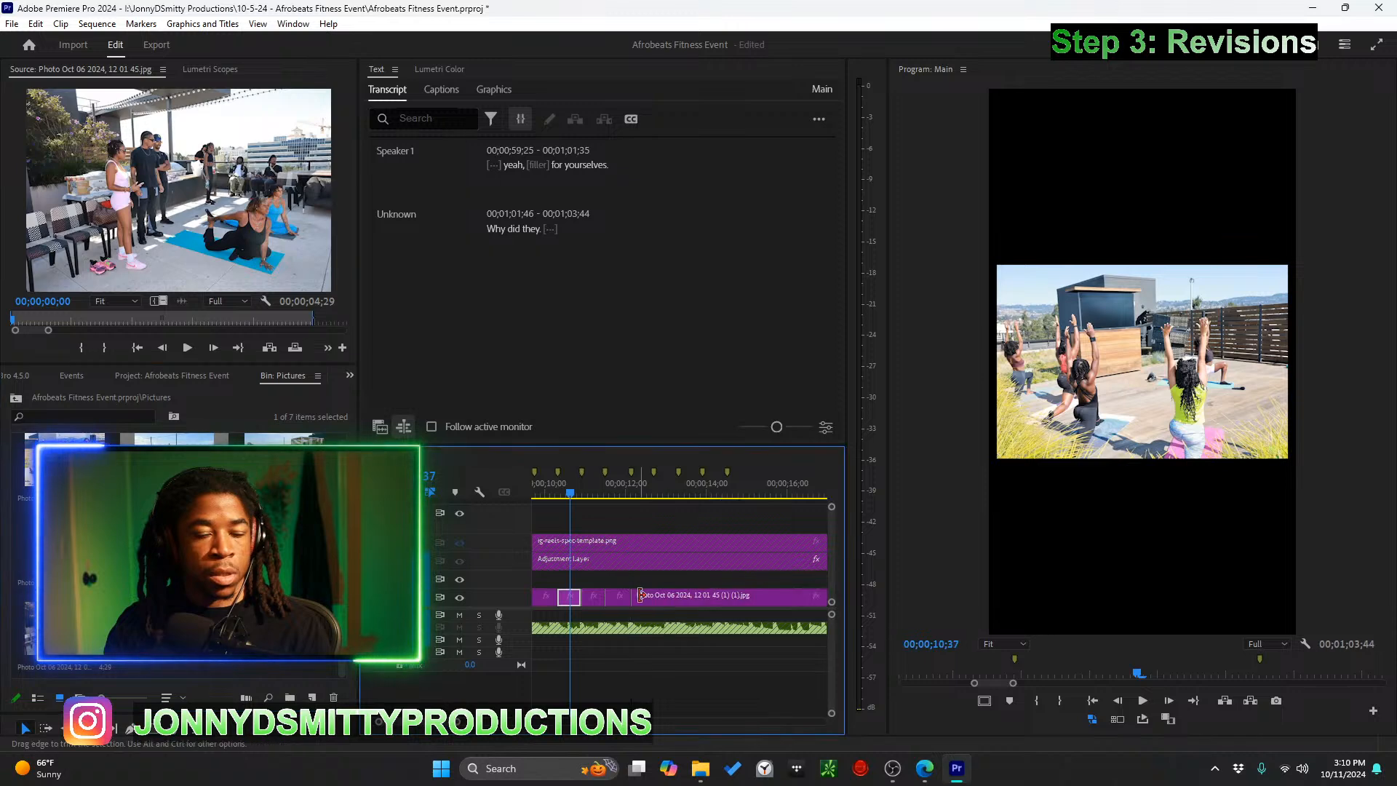
pyautogui.hscroll(3, 648, 595)
pyautogui.moveTo(595, 603); pyautogui.dragTo(698, 587)
pyautogui.hscroll(-2, 689, 591)
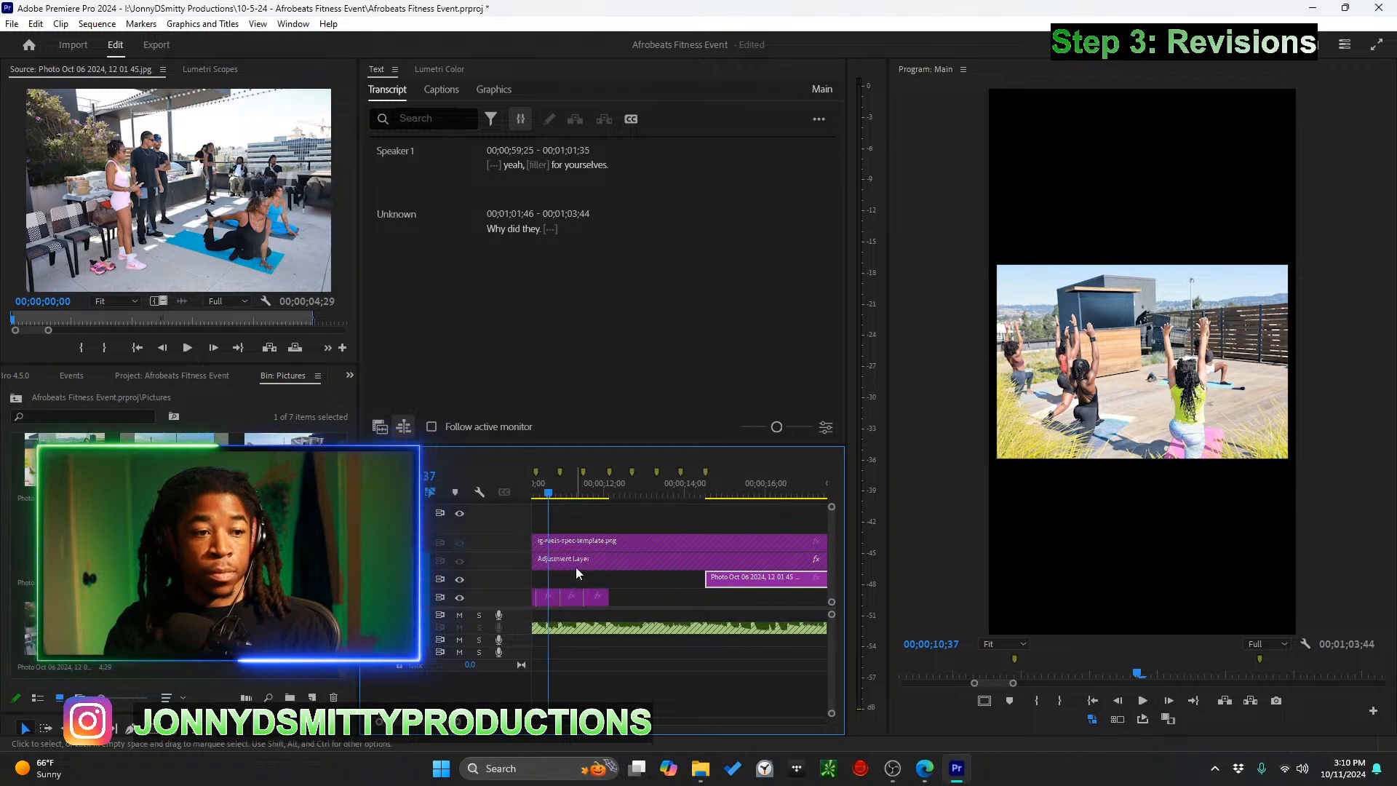
pyautogui.hscroll(2, 750, 580)
pyautogui.moveTo(619, 579); pyautogui.dragTo(751, 581)
pyautogui.hscroll(-3, 720, 586)
pyautogui.hscroll(-2, 716, 588)
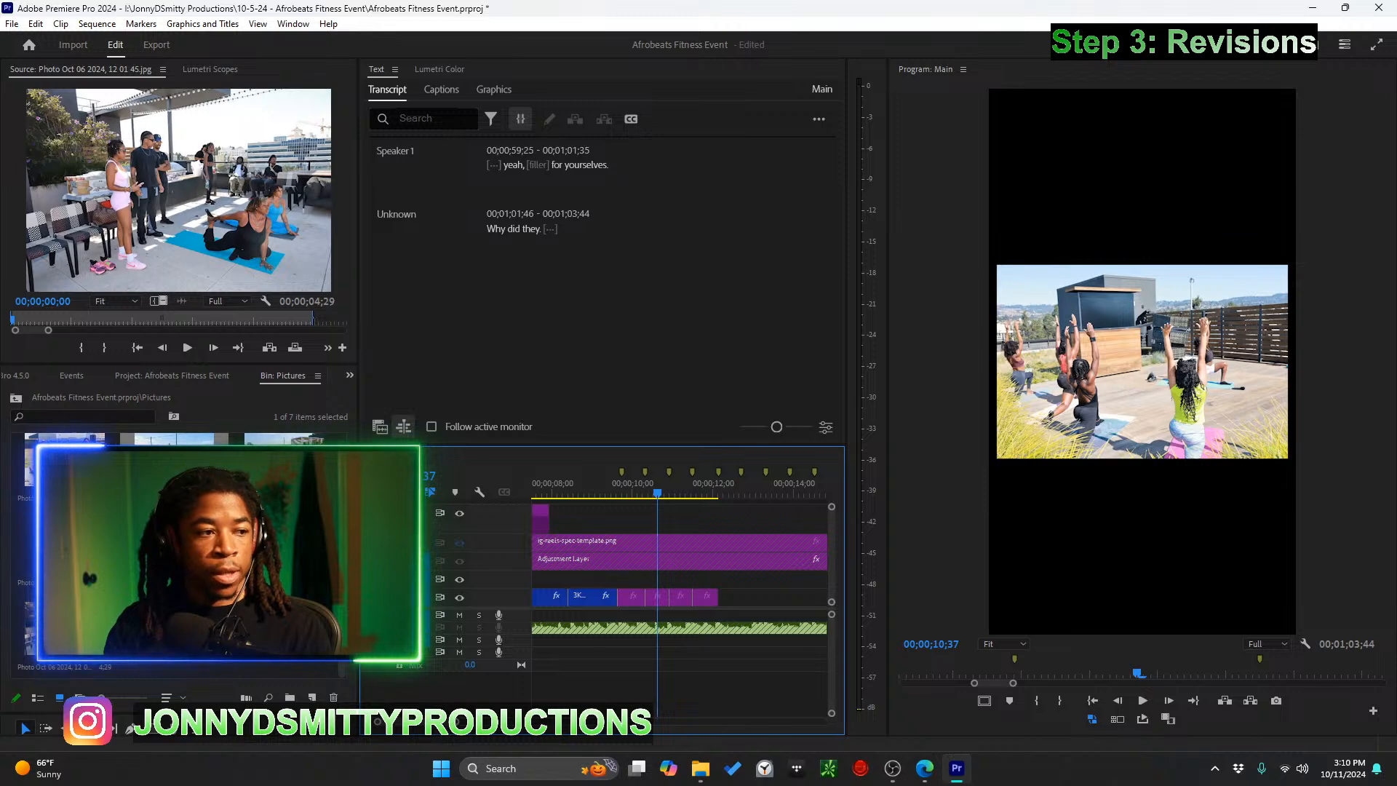
# Place "Photo Oct 06 2024, 12 01 45 (1).jpg" directly after the fourth photo and trim its end to the sixth beat marker
pyautogui.click(65, 546)
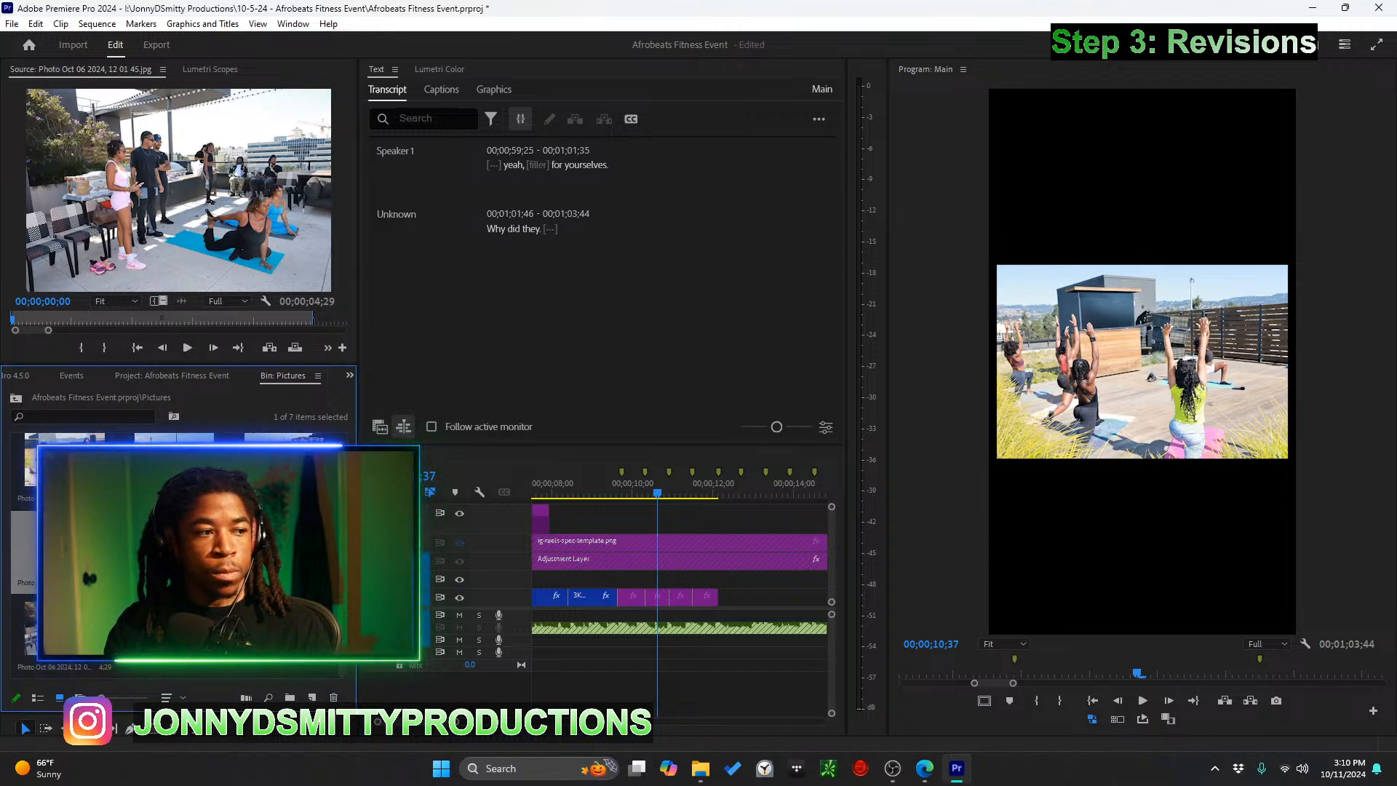
pyautogui.moveTo(65, 546); pyautogui.dragTo(719, 600)
pyautogui.rightClick(719, 602)
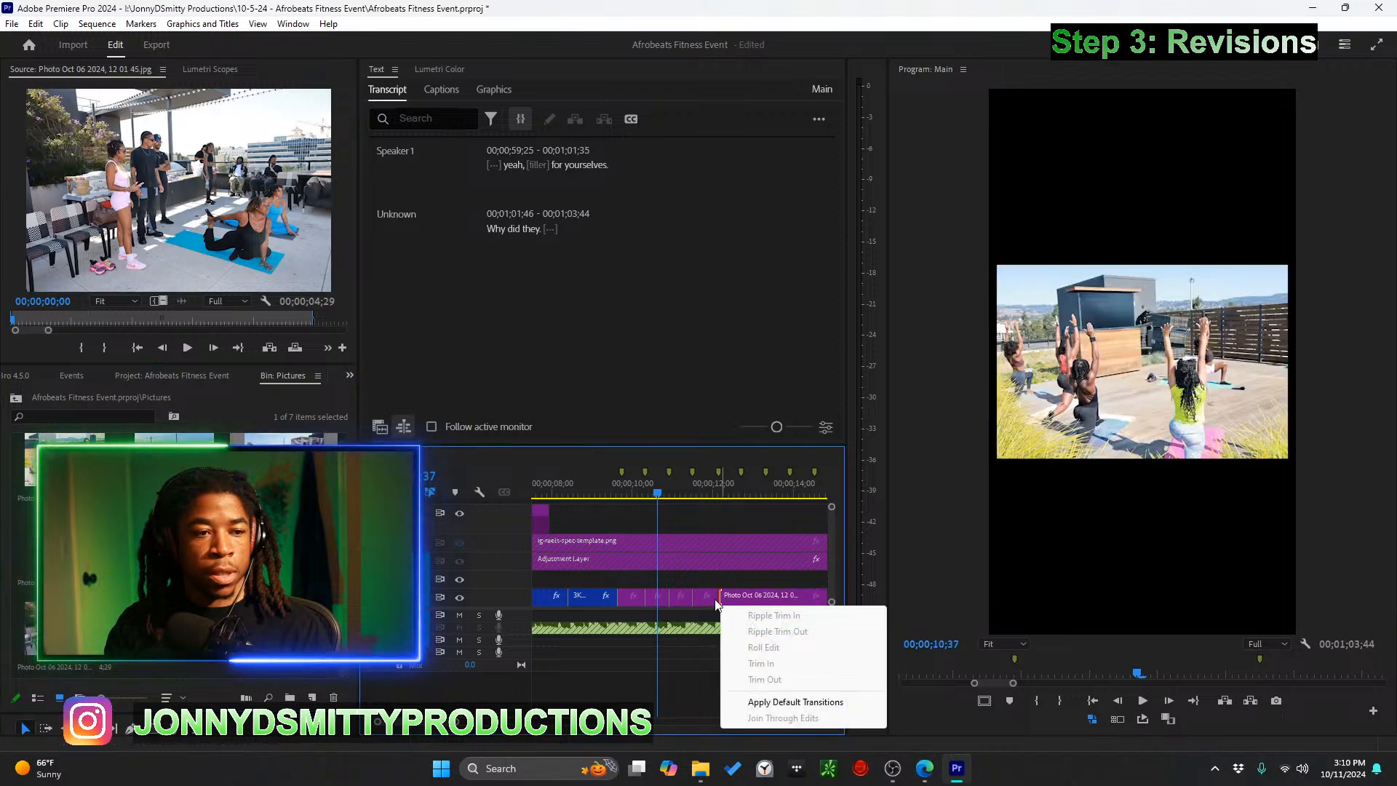
pyautogui.click(704, 572)
pyautogui.hscroll(3, 705, 582)
pyautogui.moveTo(763, 597); pyautogui.dragTo(634, 590)
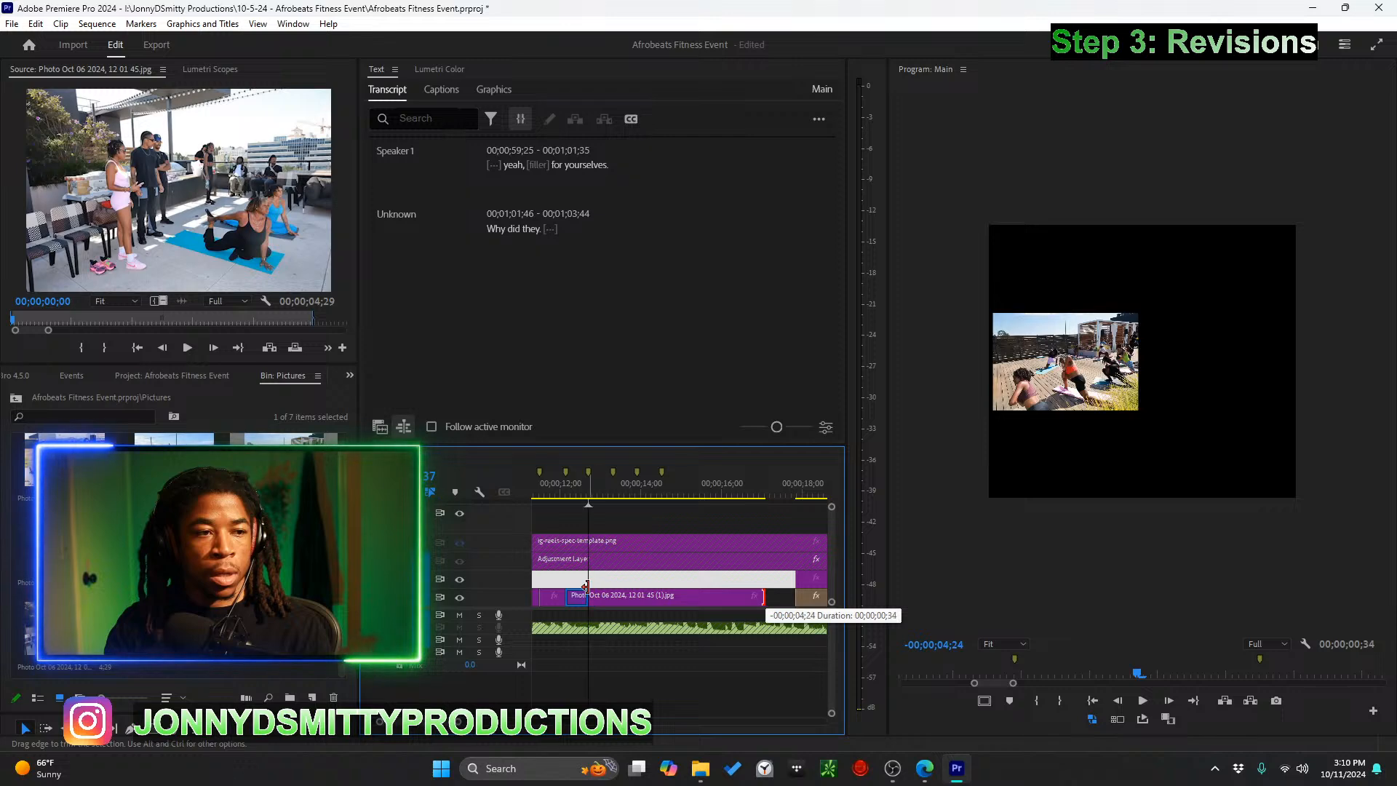
pyautogui.moveTo(586, 586); pyautogui.dragTo(588, 586)
pyautogui.scroll(2, 639, 551)
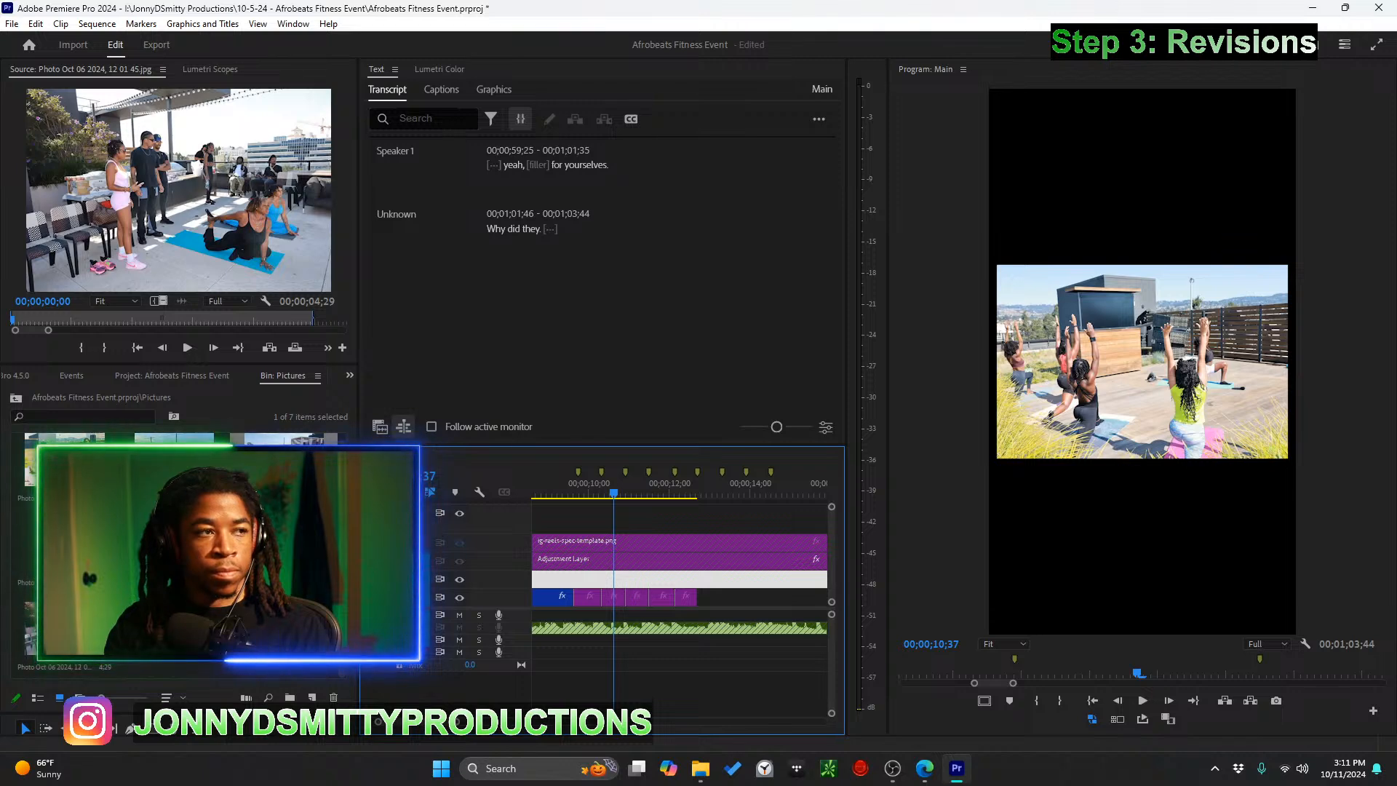
# Place "Photo Oct 06 2024, 12 01 46.jpg" directly after the fifth photo, on the same track, and trim its end to the seventh beat marker
pyautogui.click(240, 618)
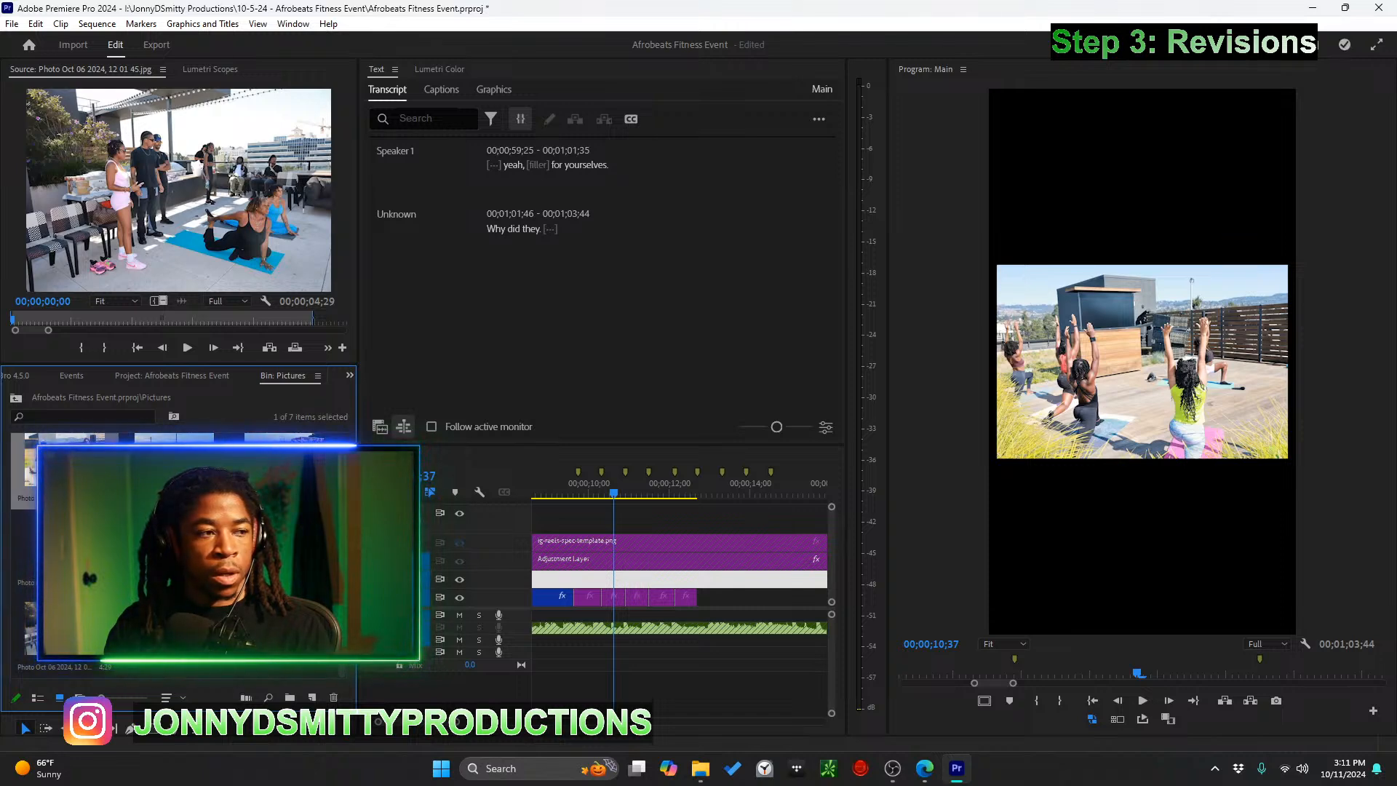
pyautogui.moveTo(64, 469); pyautogui.dragTo(681, 583)
pyautogui.scroll(-2, 681, 582)
pyautogui.scroll(-2, 679, 582)
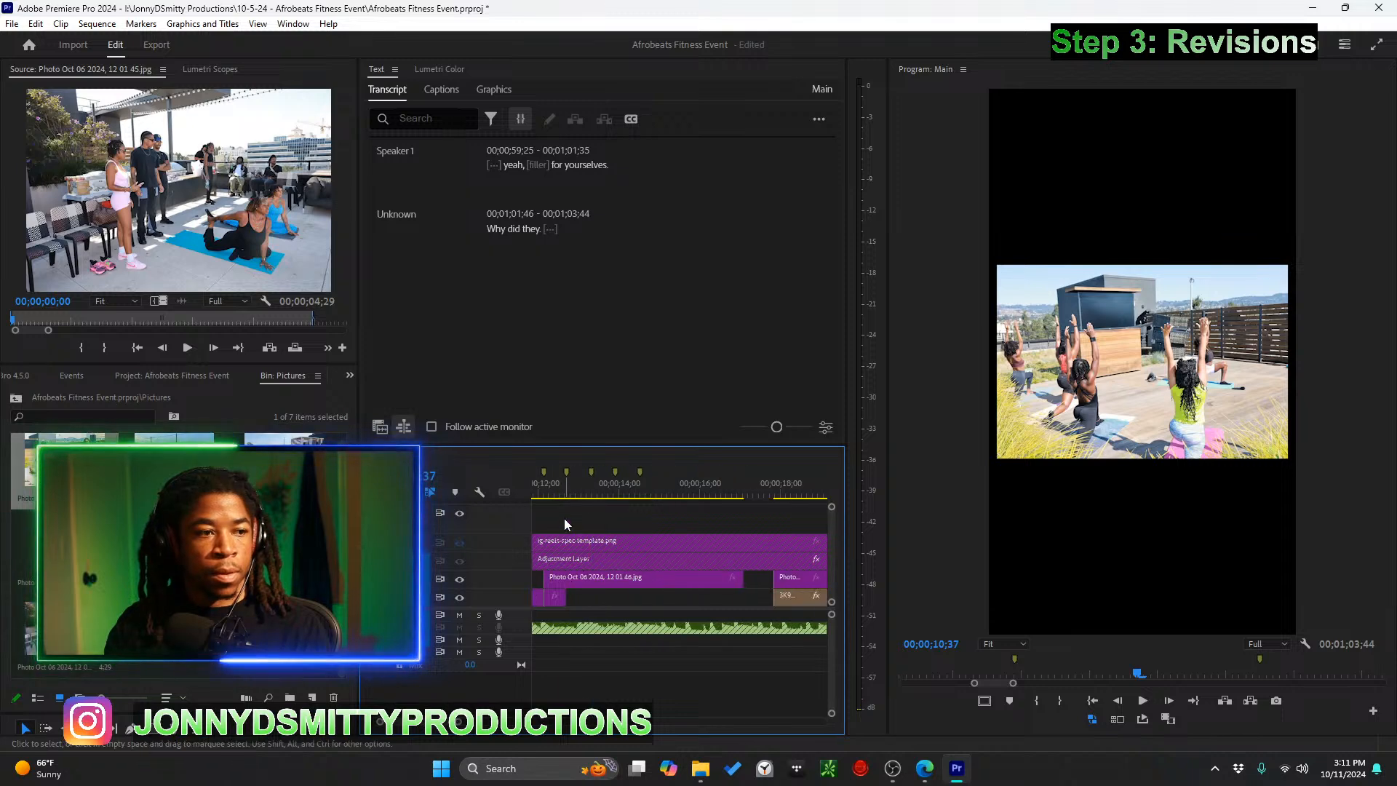
pyautogui.click(563, 492)
pyautogui.moveTo(564, 493); pyautogui.dragTo(580, 495)
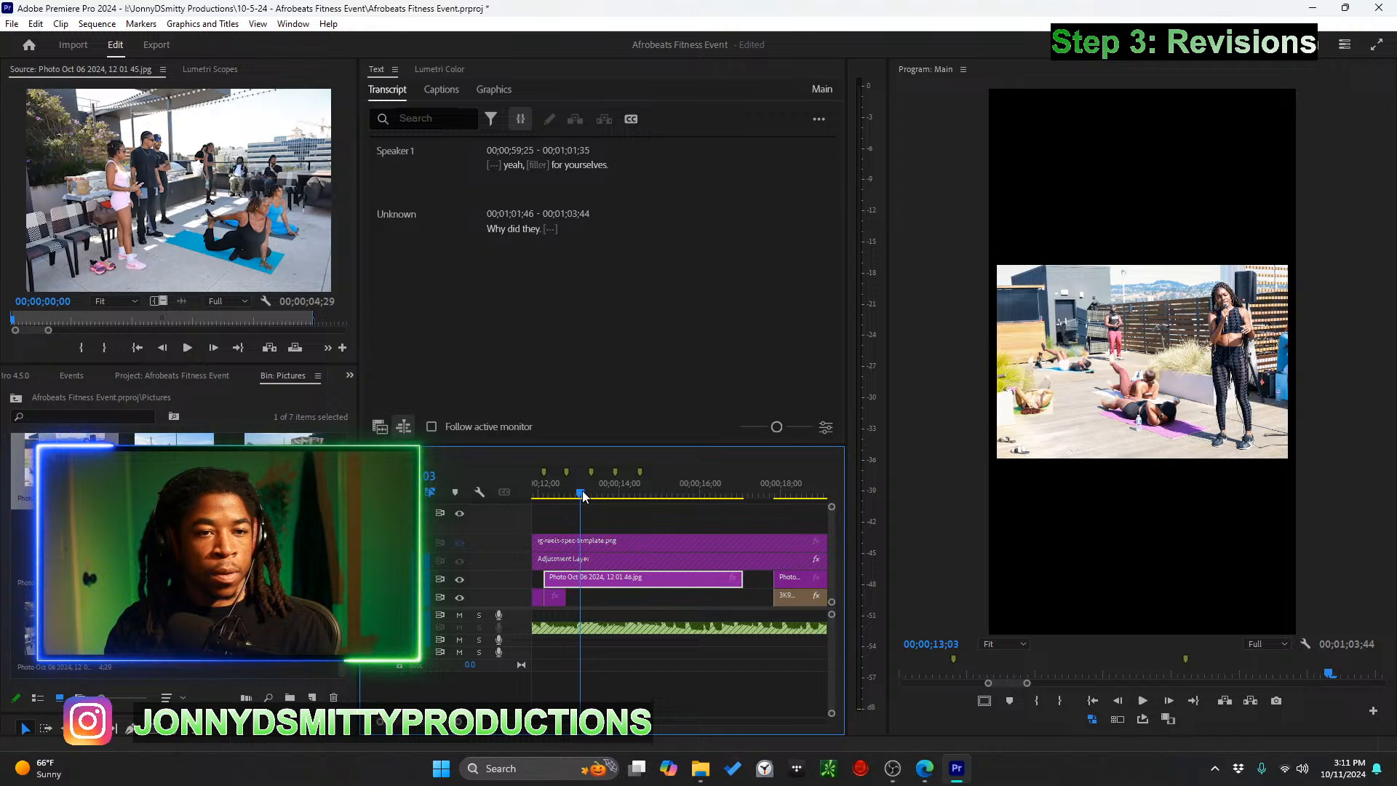
pyautogui.scroll(2, 569, 562)
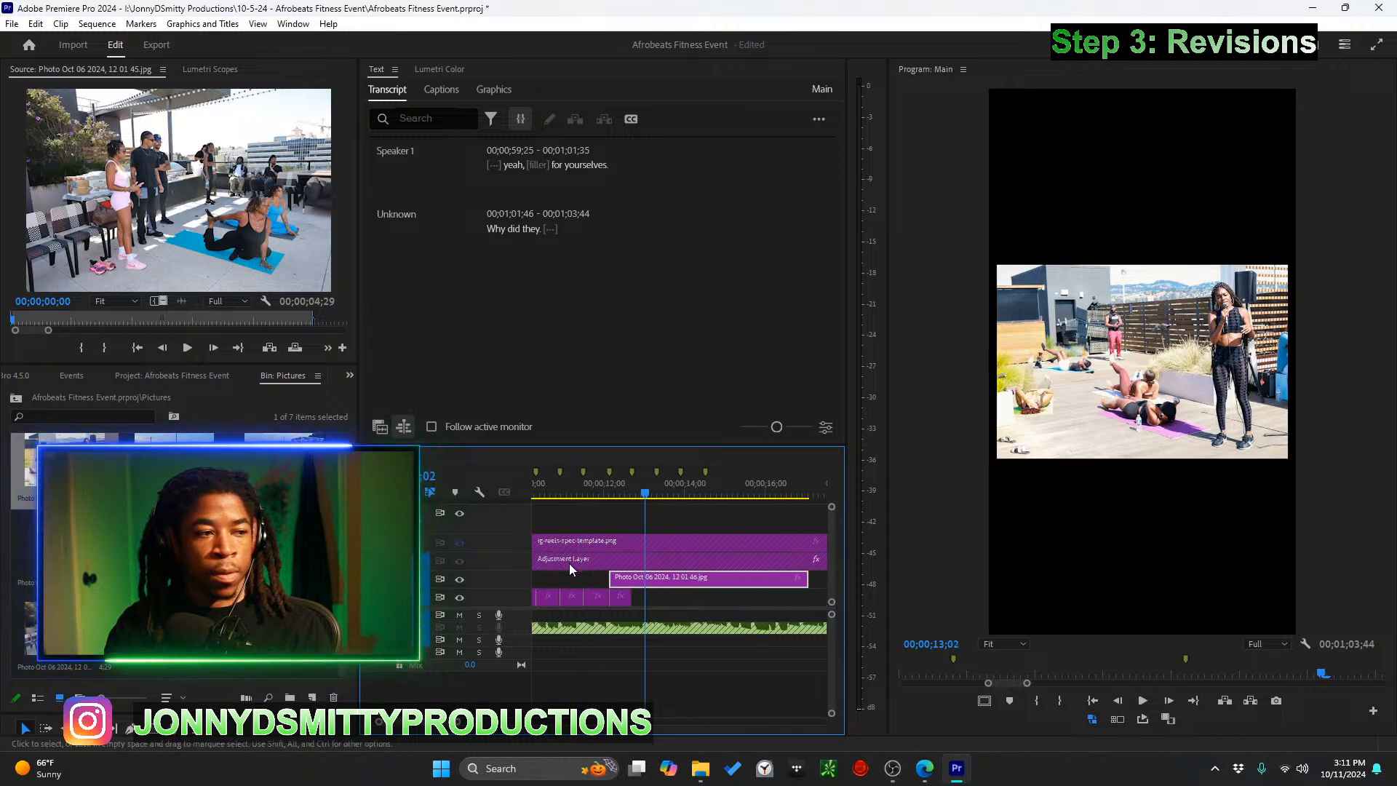
pyautogui.scroll(-1, 568, 563)
pyautogui.moveTo(594, 581); pyautogui.dragTo(635, 598)
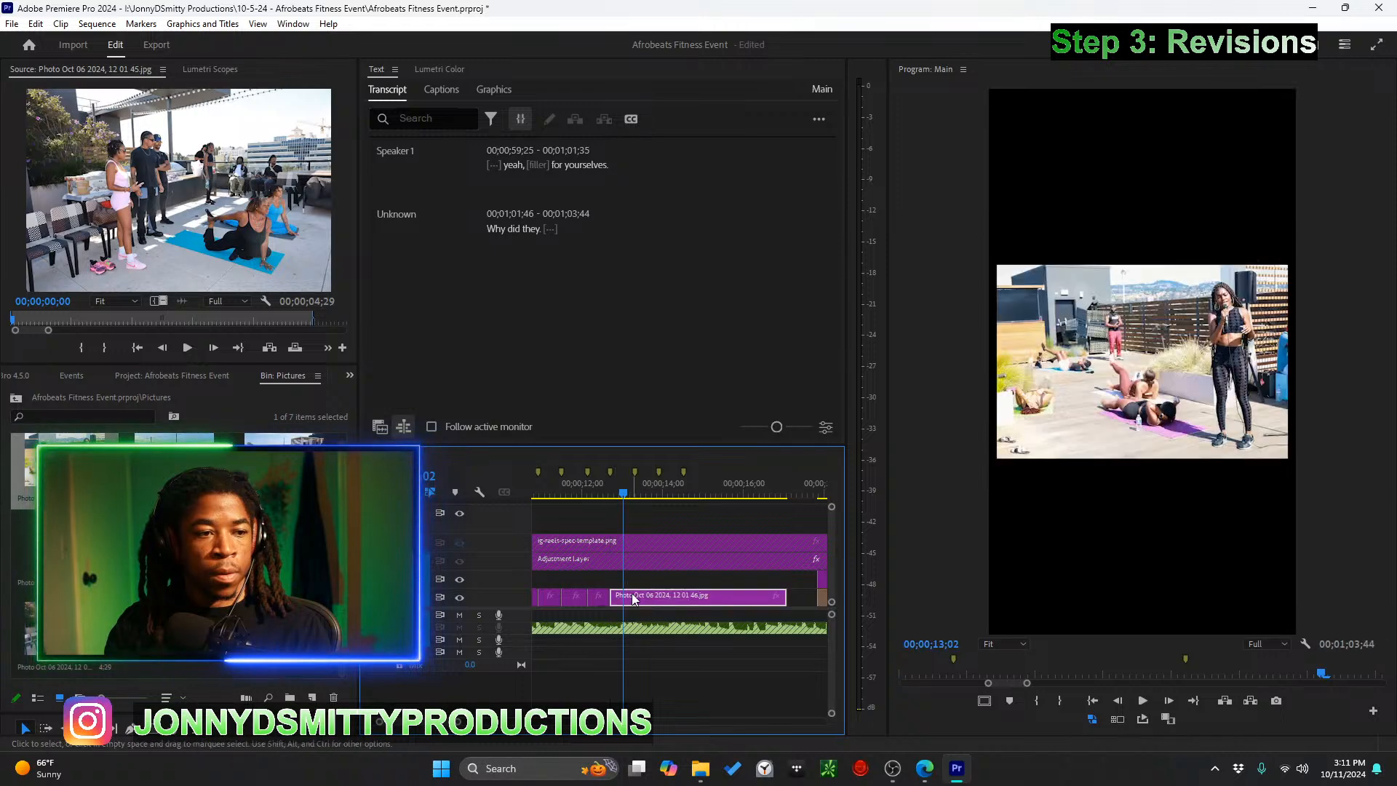
pyautogui.moveTo(784, 598); pyautogui.dragTo(639, 592)
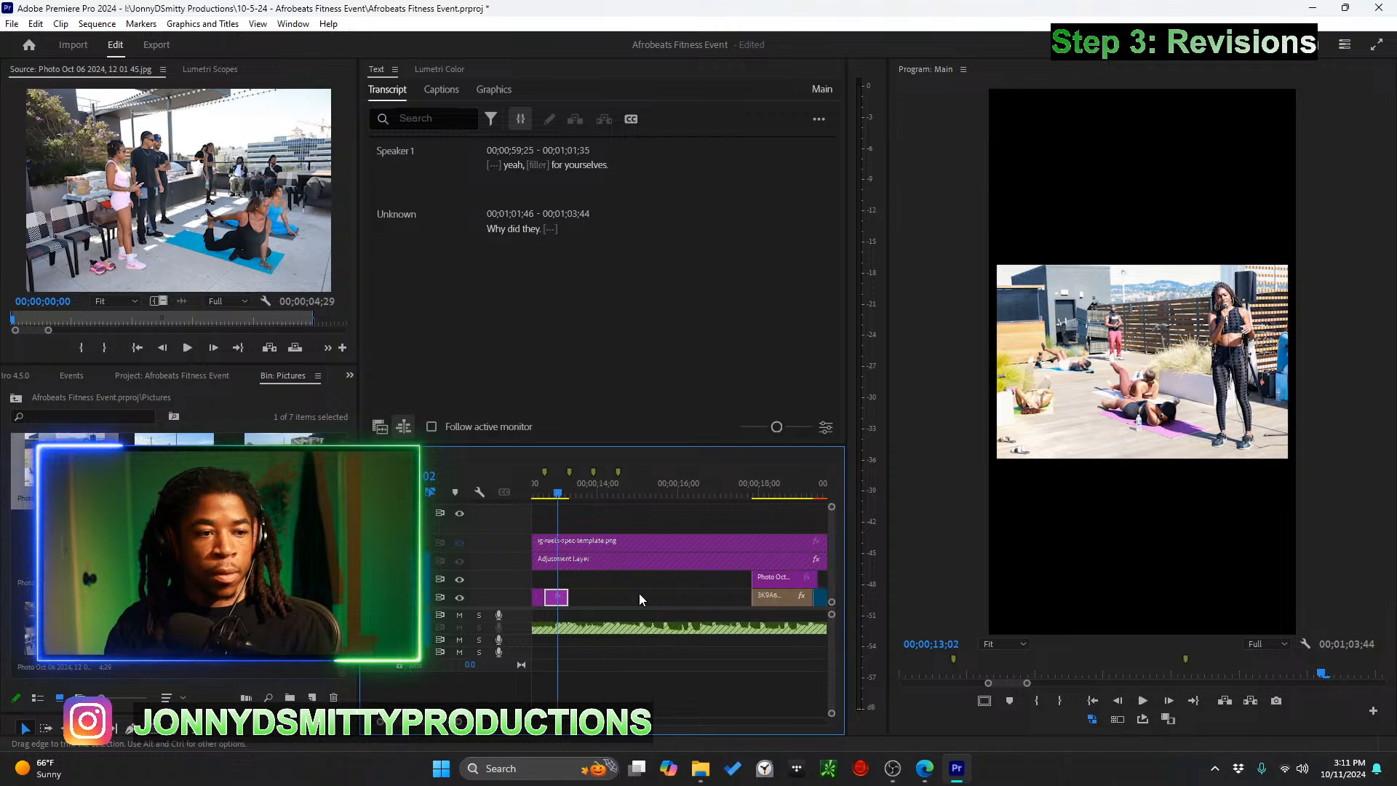
# Move the parked side-plank photo down to directly follow the sixth photo and play back that cut
pyautogui.scroll(1, 640, 593)
pyautogui.scroll(2, 639, 592)
pyautogui.scroll(-4, 639, 593)
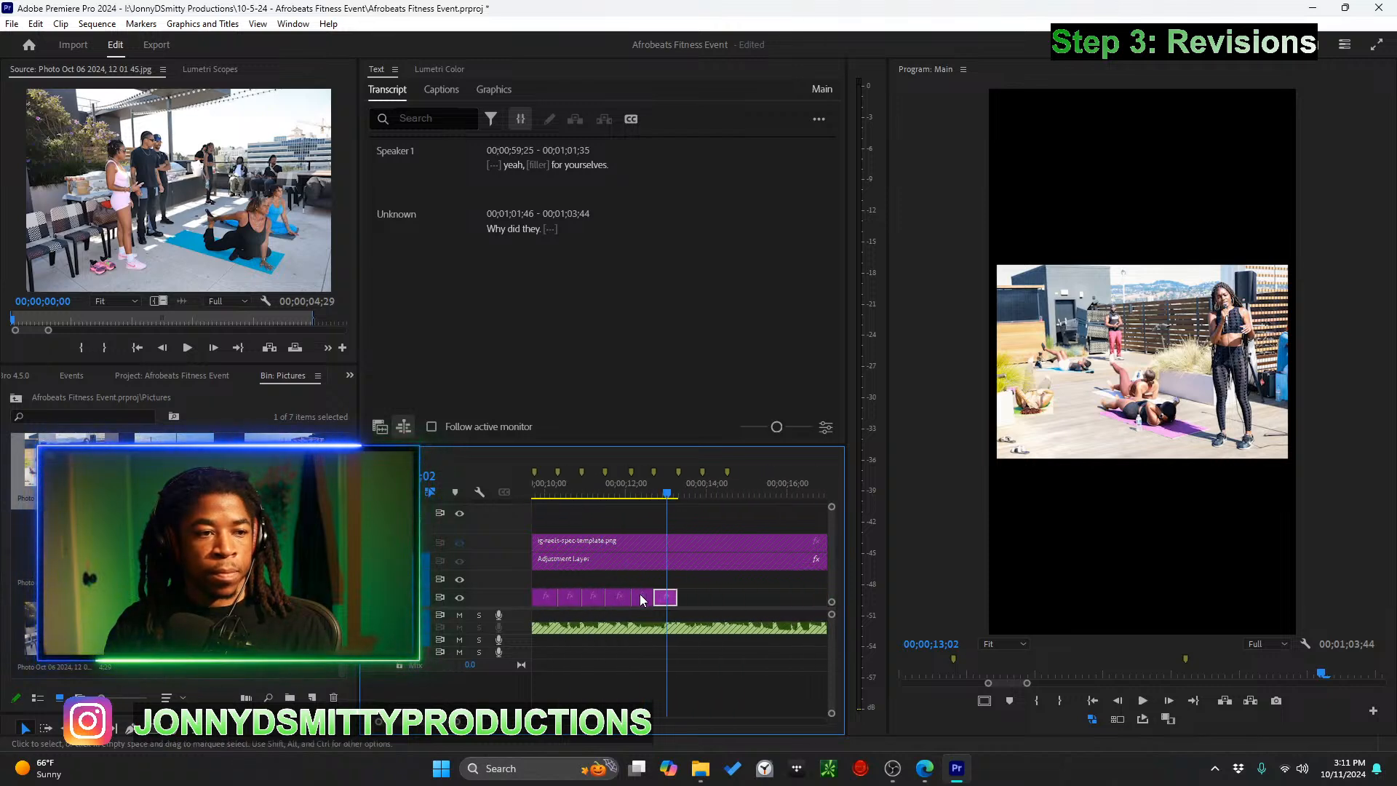
pyautogui.scroll(-1, 639, 593)
pyautogui.scroll(2, 640, 594)
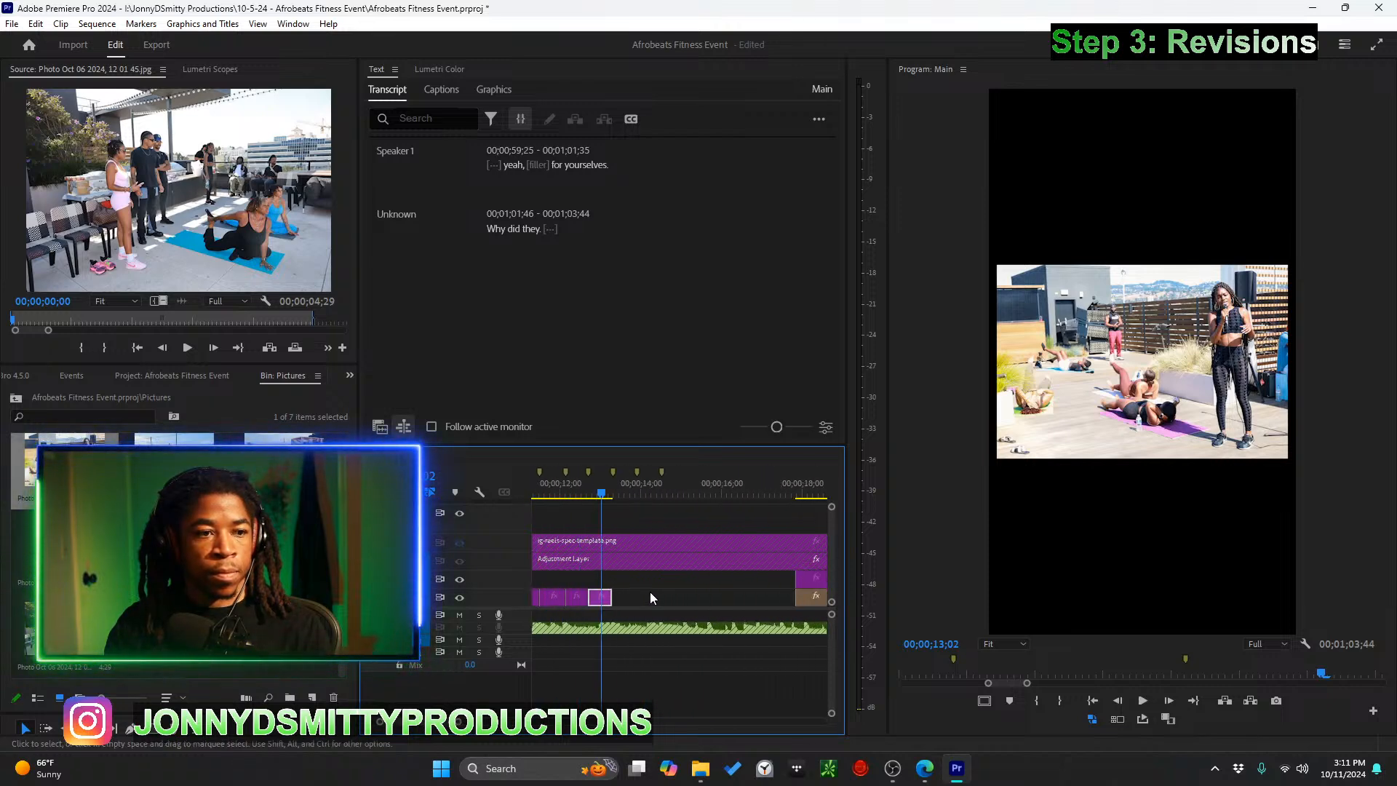
pyautogui.scroll(5, 671, 591)
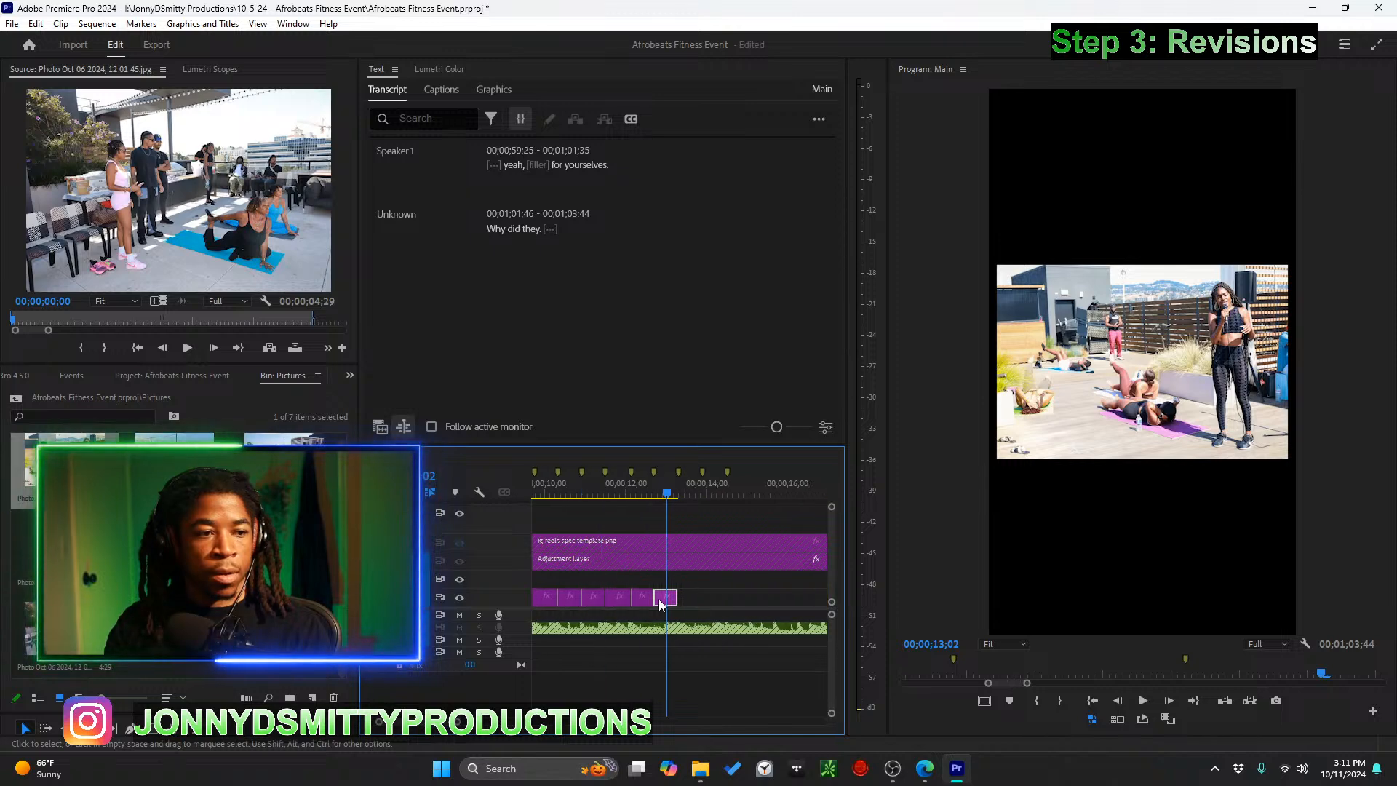
pyautogui.scroll(-5, 651, 601)
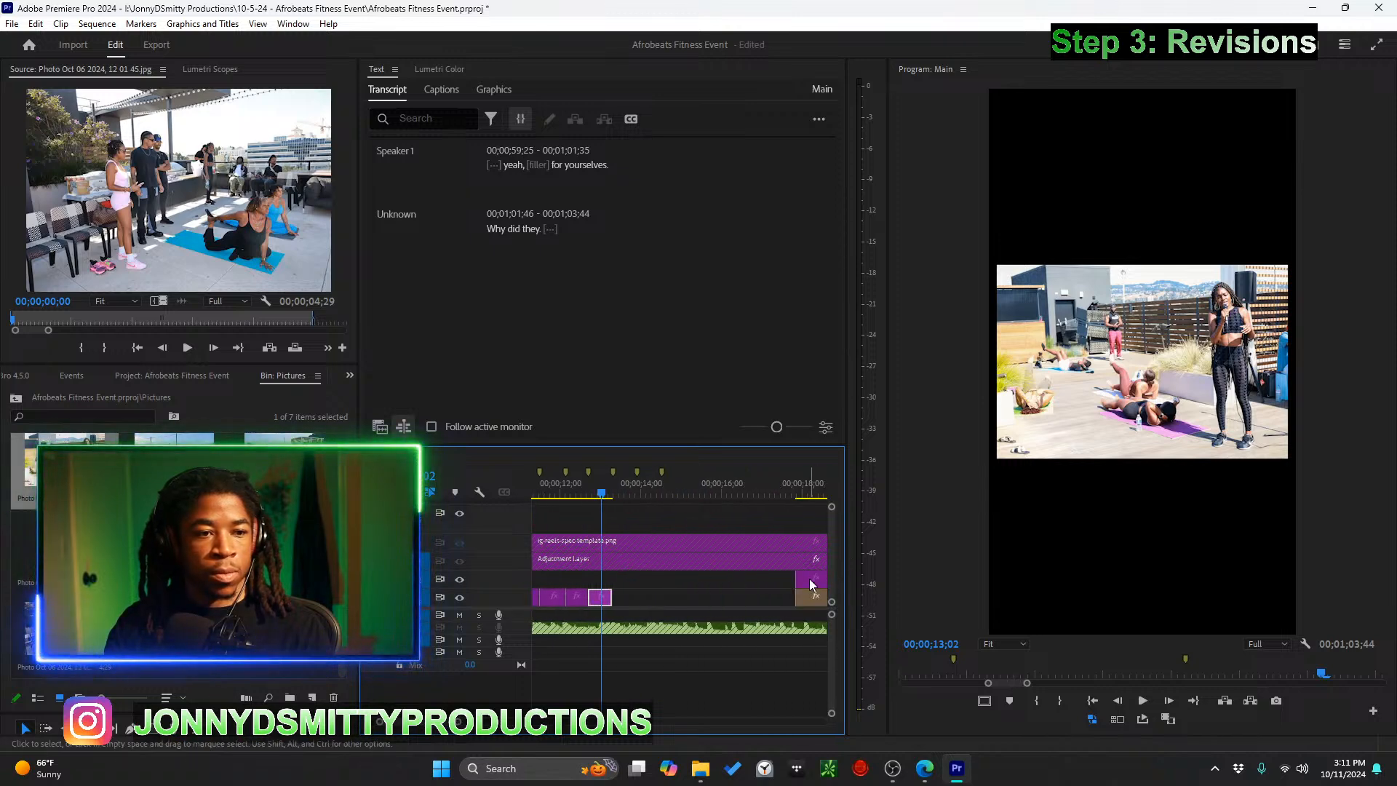
pyautogui.moveTo(815, 595); pyautogui.dragTo(631, 597)
pyautogui.press('space')
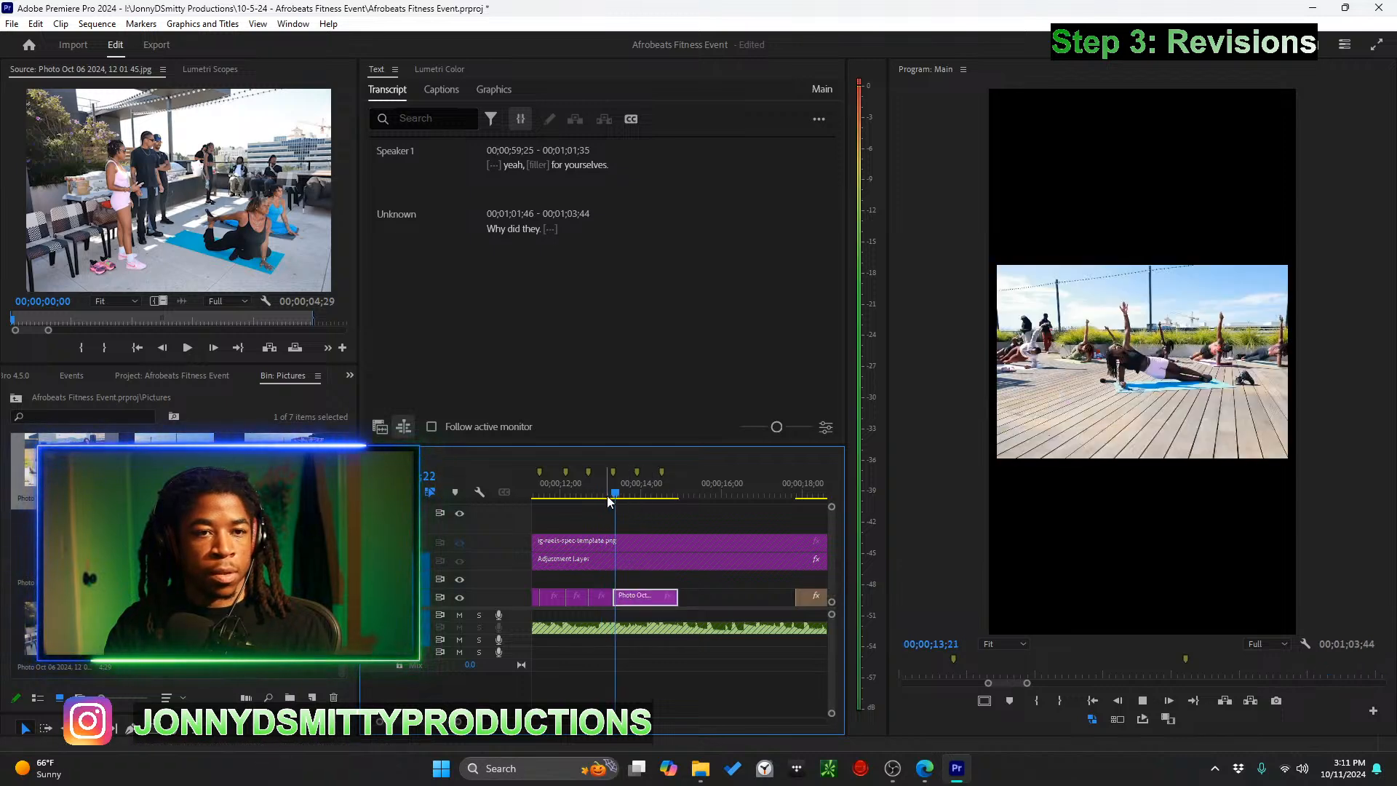
pyautogui.press('space')
# Trim the end of the side-plank photo to the last beat marker
pyautogui.scroll(2, 604, 519)
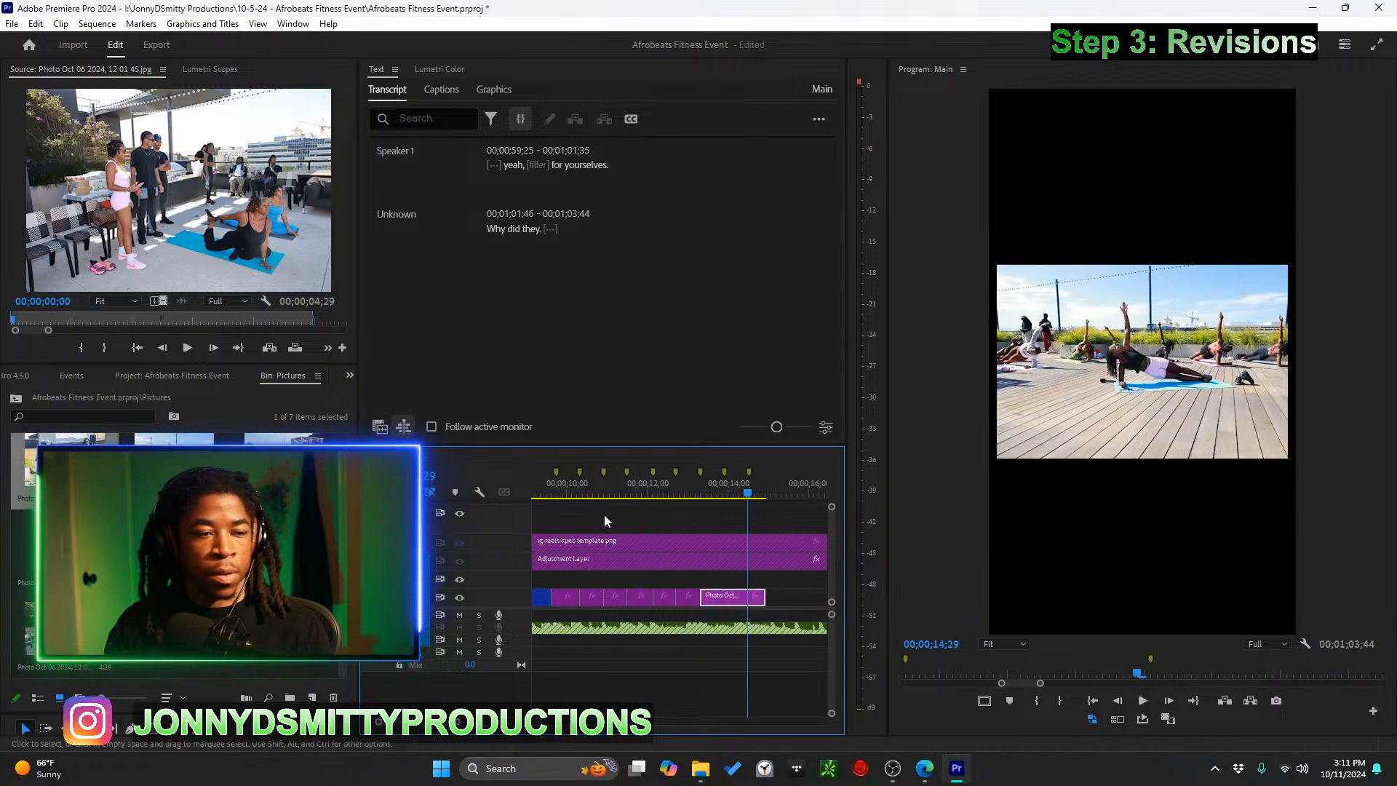
pyautogui.scroll(-1, 739, 587)
pyautogui.moveTo(674, 595); pyautogui.dragTo(656, 596)
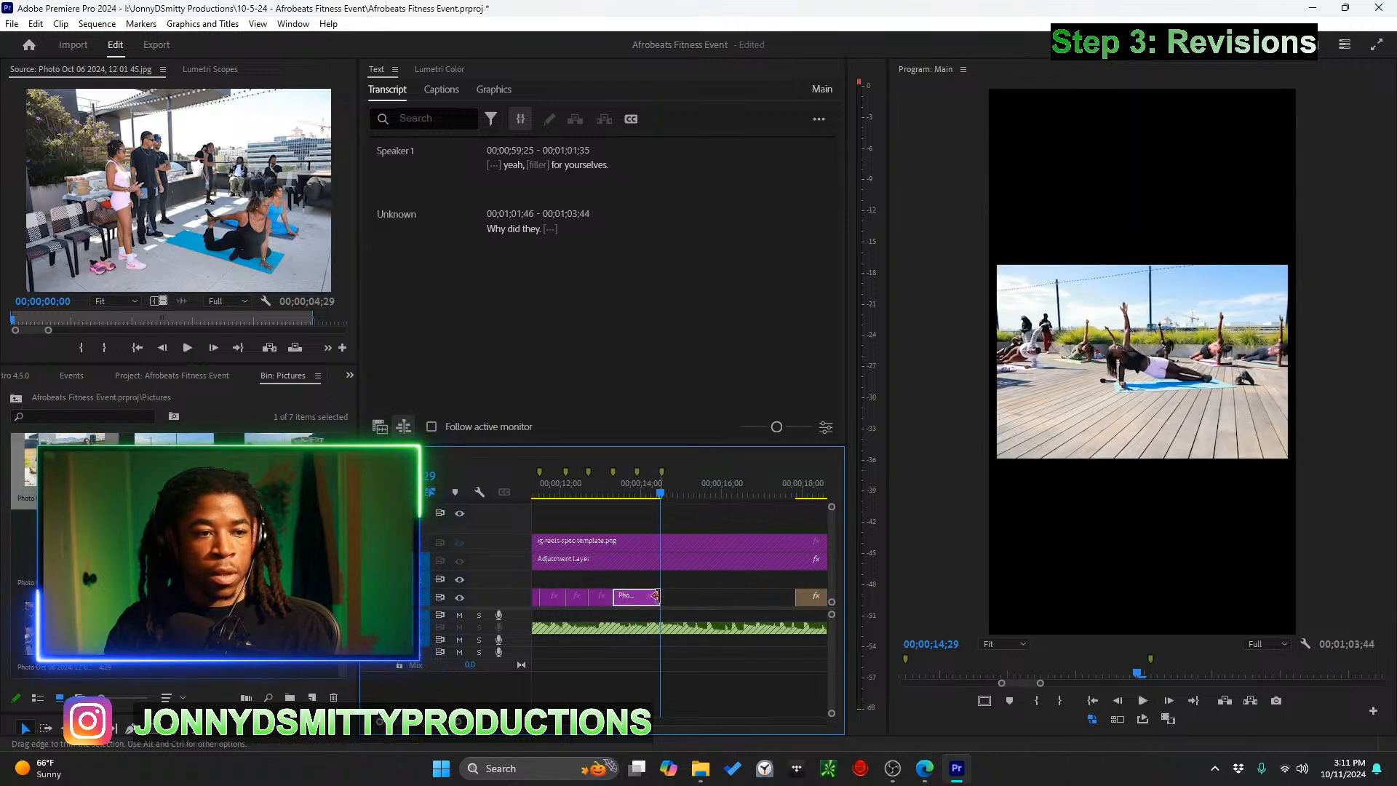
pyautogui.scroll(-1, 611, 553)
pyautogui.click(573, 496)
pyautogui.moveTo(594, 596); pyautogui.dragTo(592, 595)
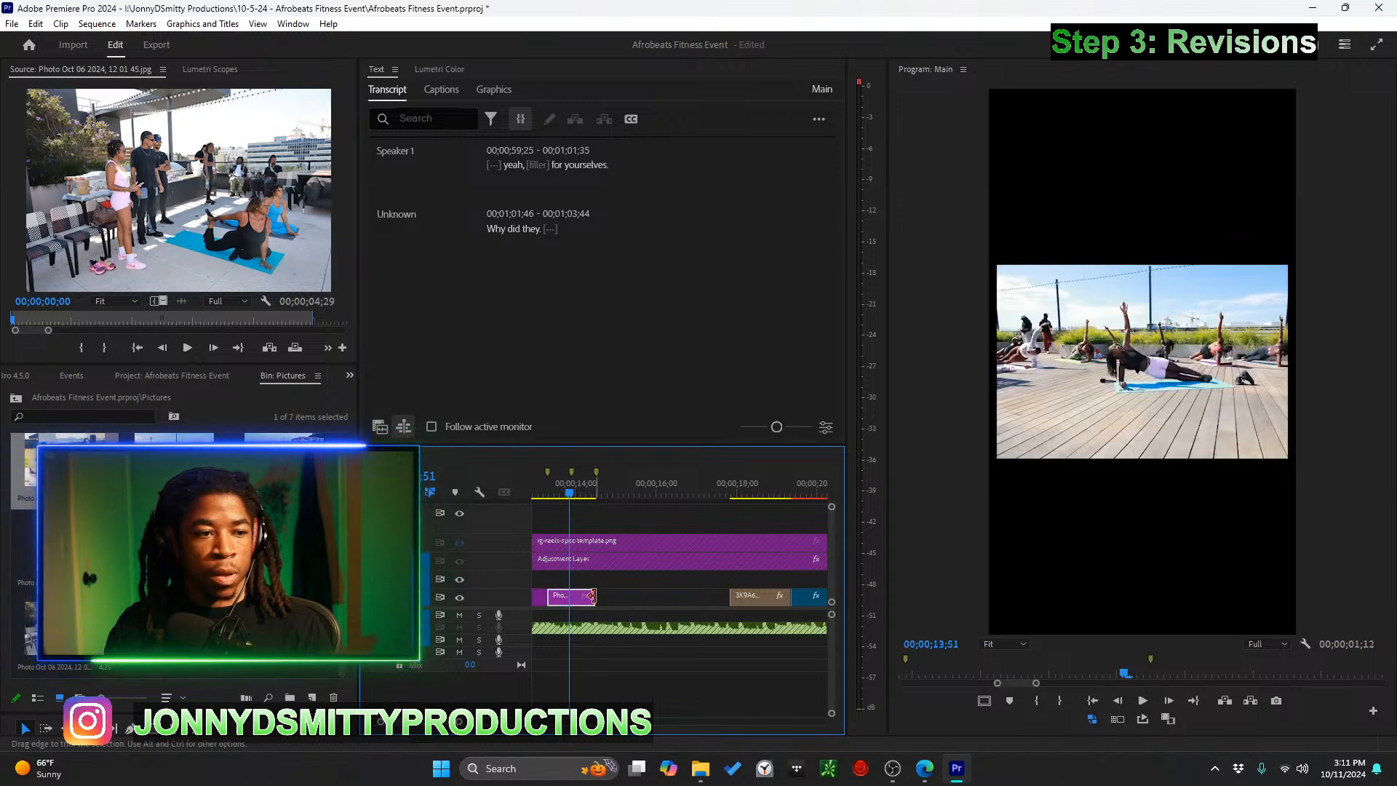
# Close the remaining gap after the last photo and play back the whole photo section
pyautogui.click(691, 599)
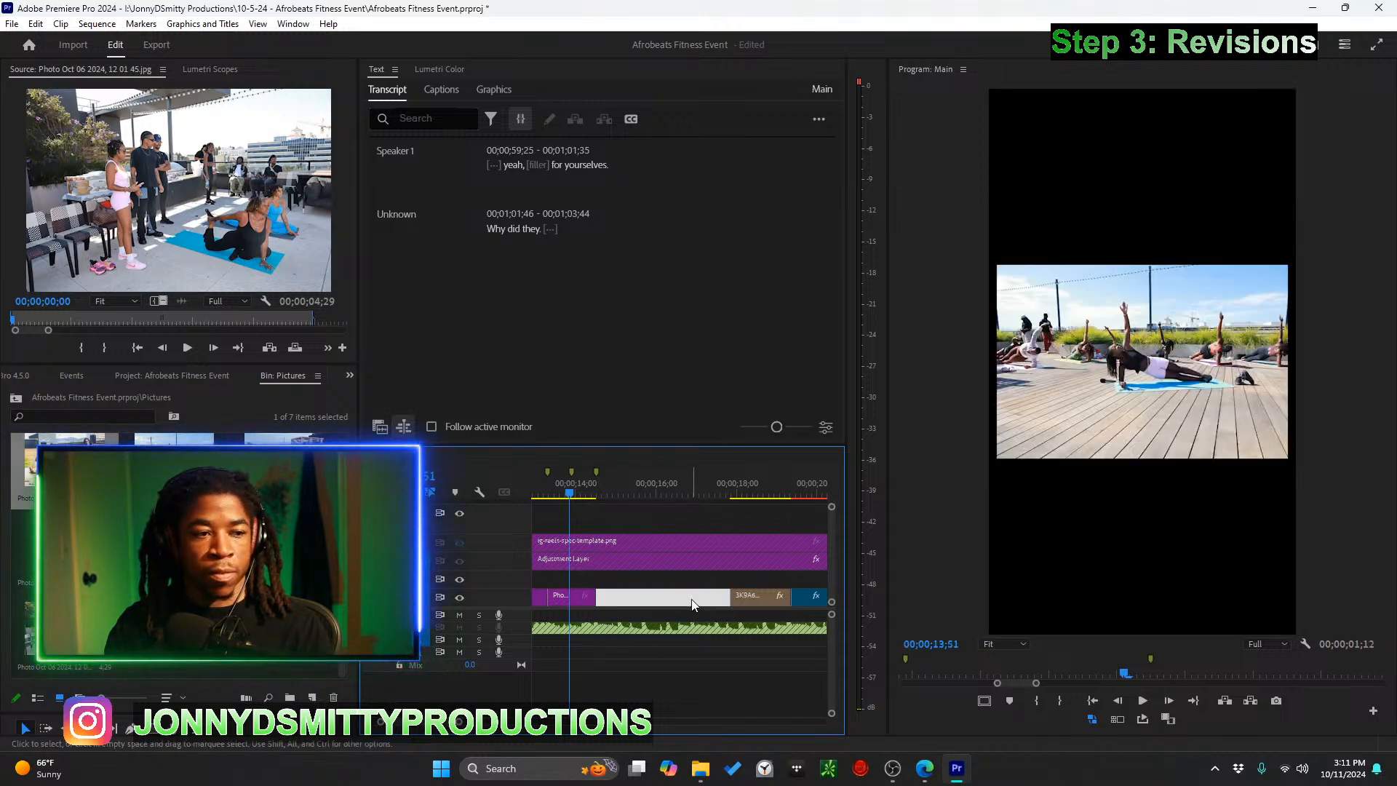
pyautogui.press('Delete')
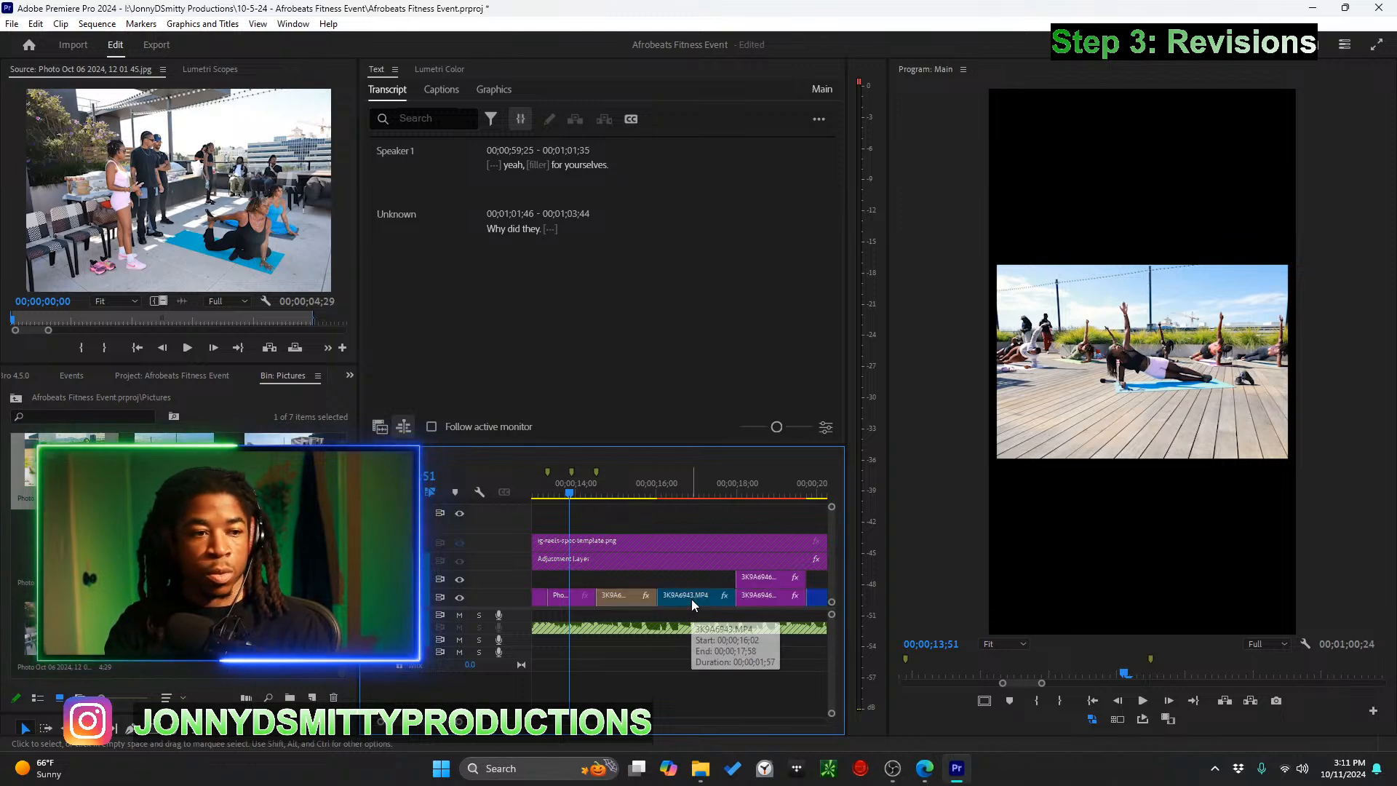
pyautogui.scroll(3, 691, 600)
pyautogui.scroll(-2, 672, 593)
pyautogui.scroll(2, 653, 585)
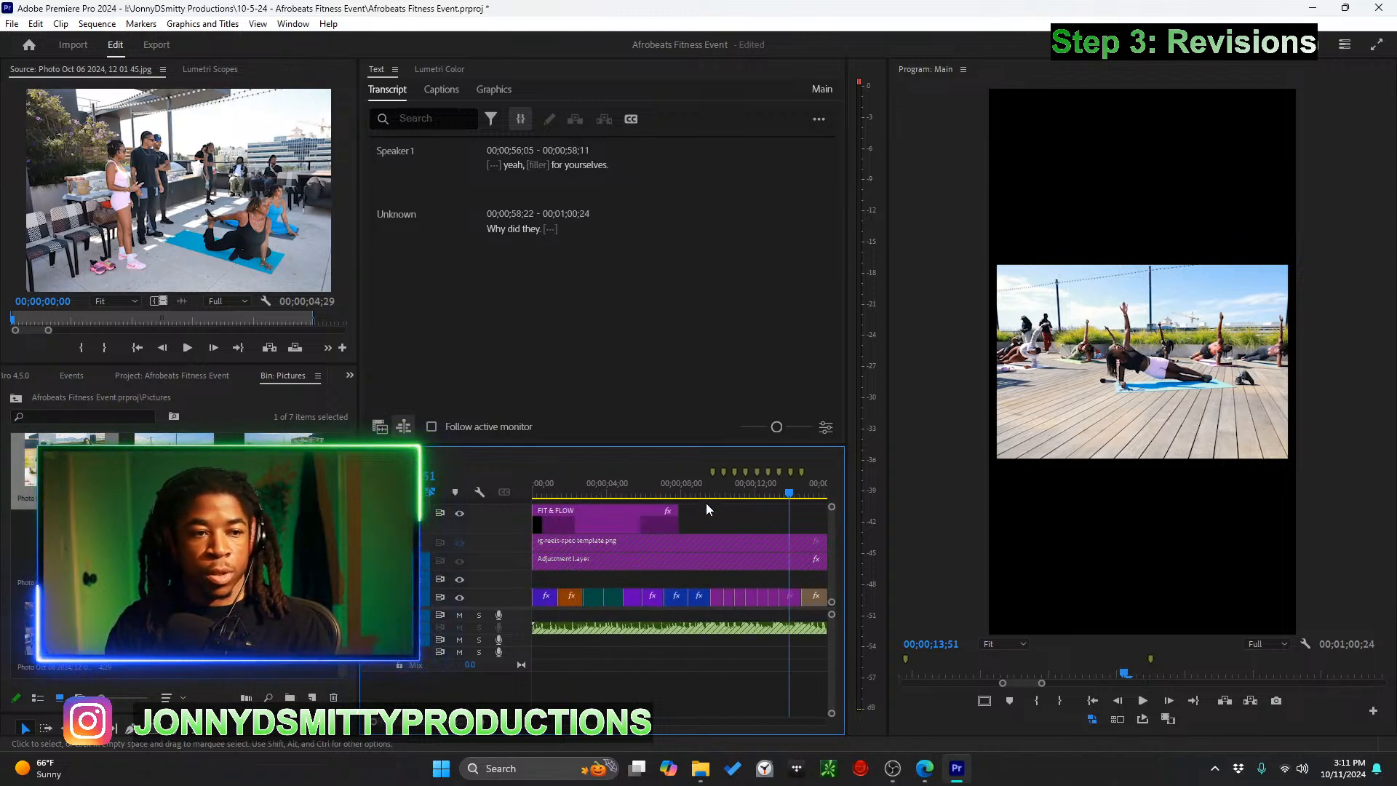
pyautogui.click(690, 494)
pyautogui.press('space')
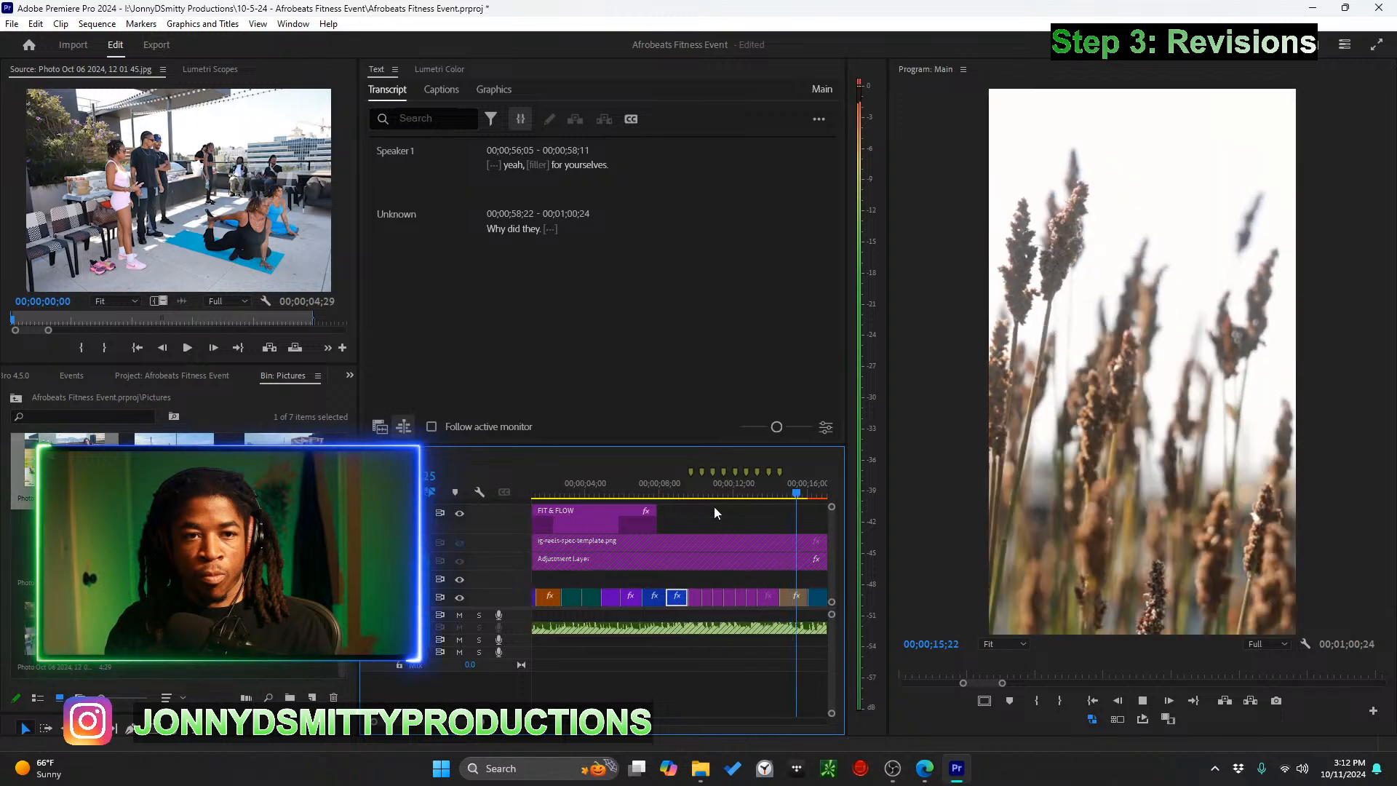
pyautogui.press('space')
# Duplicate each photo in the section onto the video track directly above, aligned with its original
pyautogui.scroll(5, 725, 575)
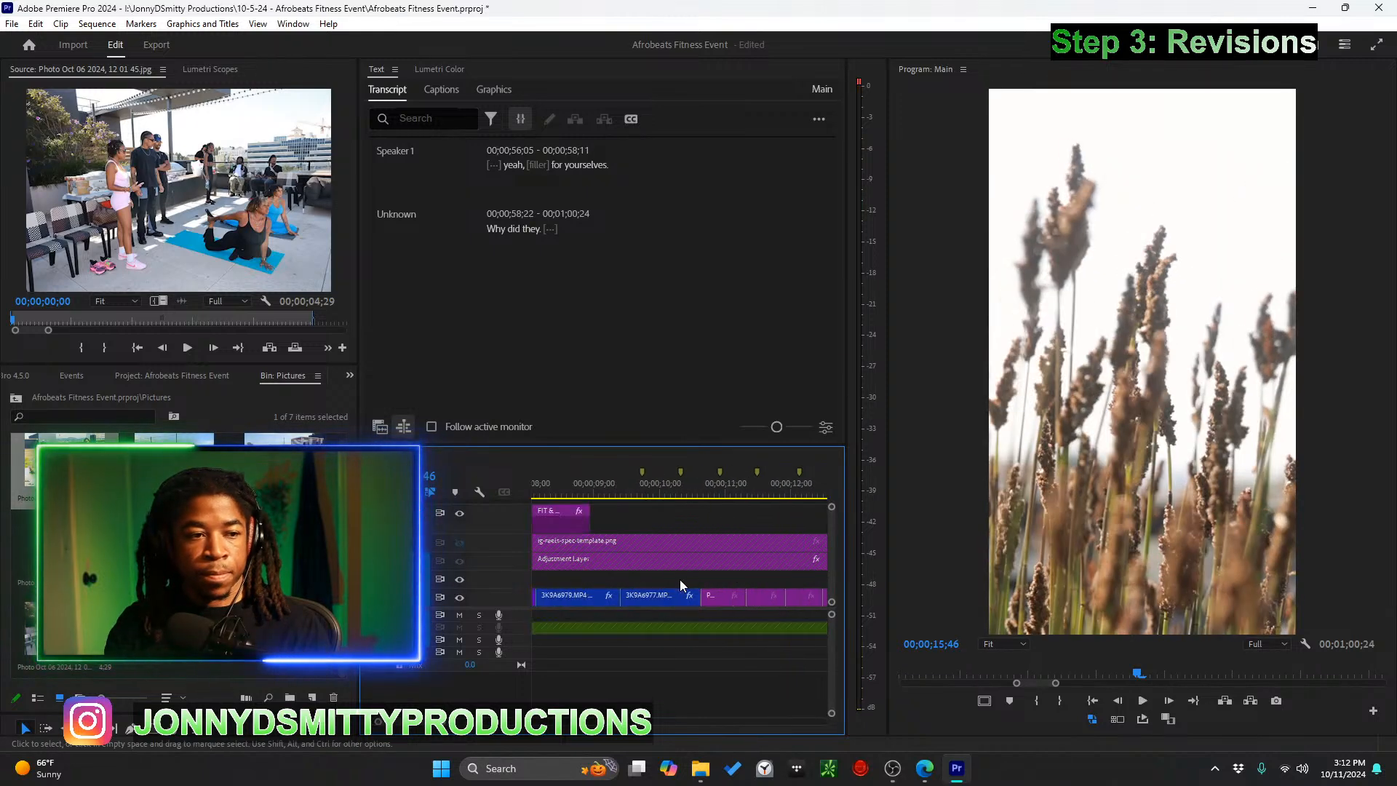
pyautogui.keyDown('alt'); pyautogui.moveTo(675, 602); pyautogui.dragTo(758, 580); pyautogui.keyUp('alt')
pyautogui.scroll(-1, 788, 601)
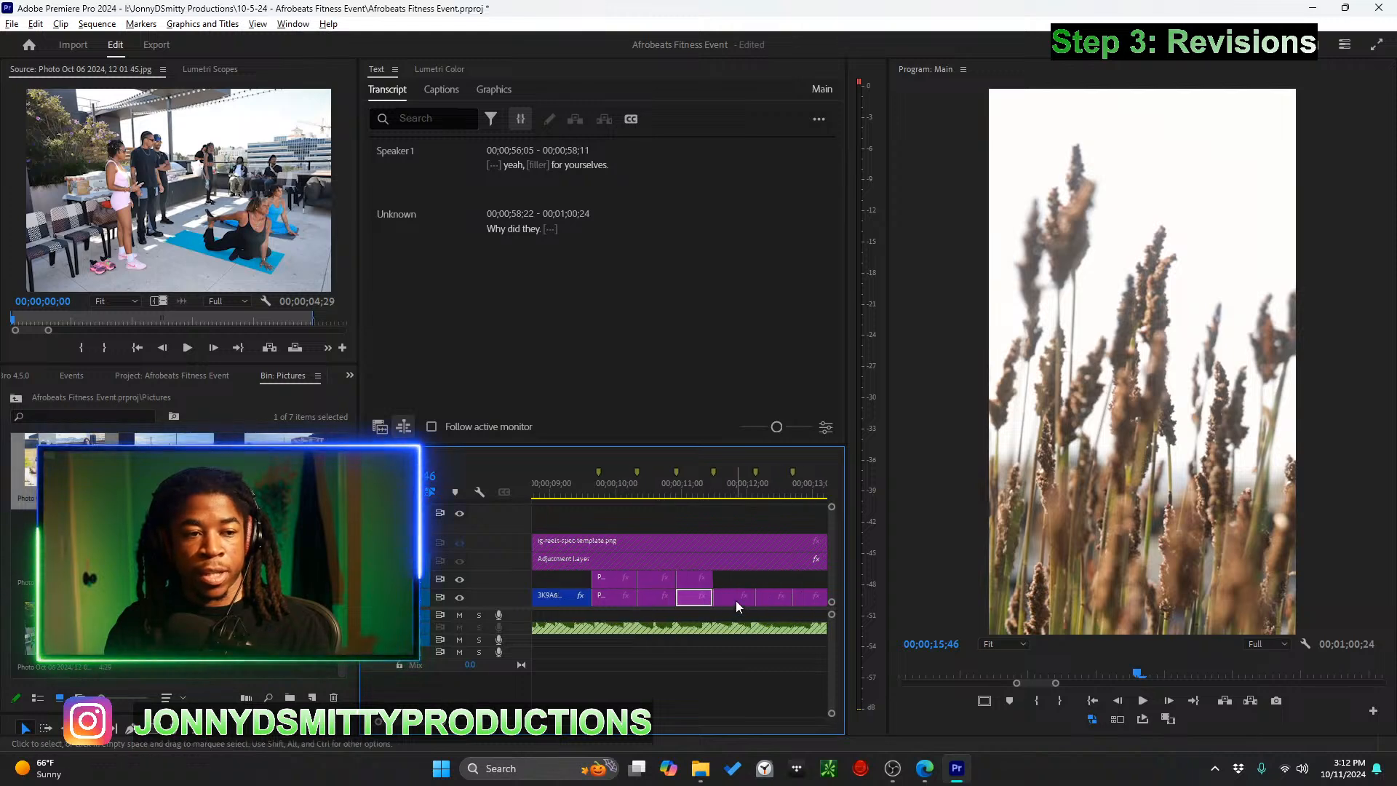
pyautogui.click(733, 601)
pyautogui.keyDown('alt'); pyautogui.moveTo(732, 601); pyautogui.dragTo(702, 591); pyautogui.keyUp('alt')
pyautogui.scroll(-1, 728, 587)
pyautogui.click(707, 598)
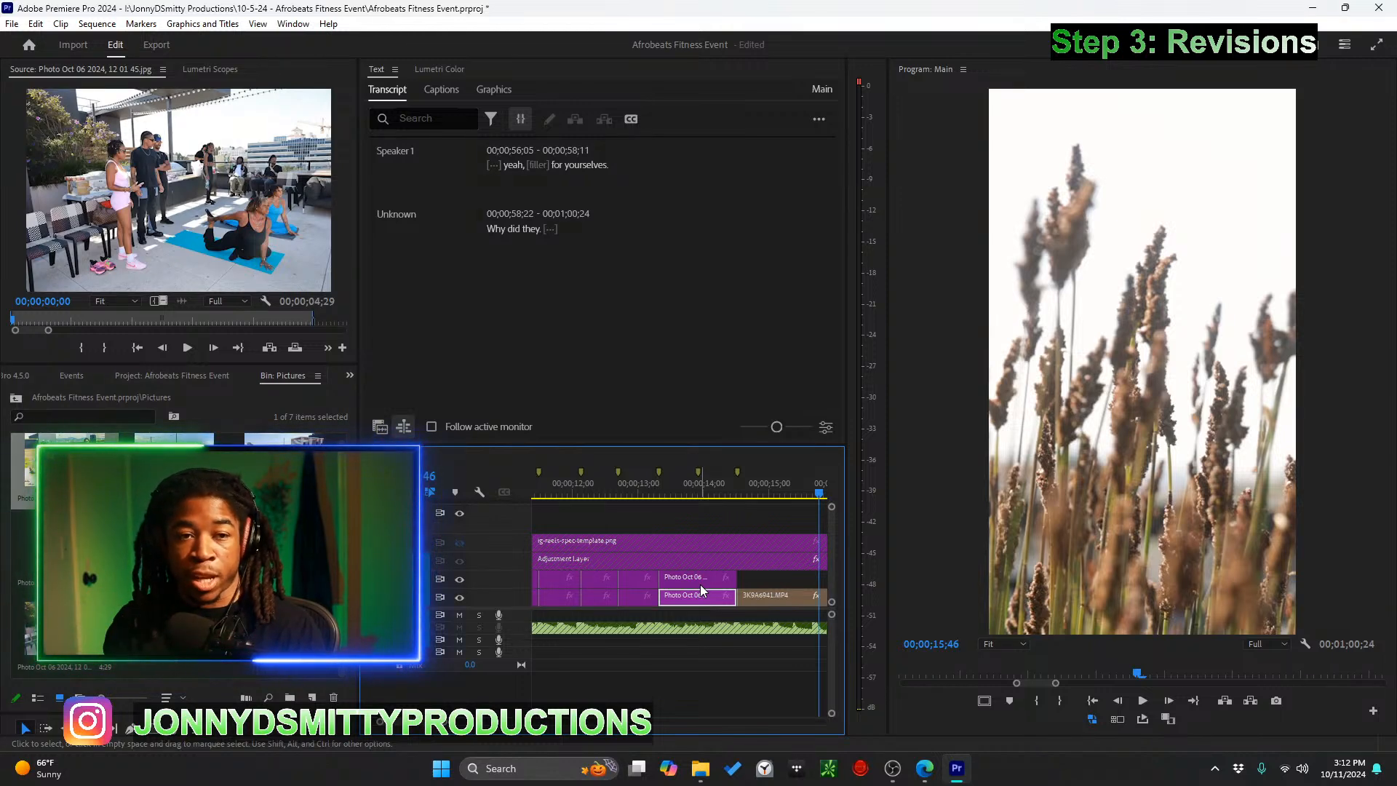
# Scale up the lower copy of the first photo until it fills the vertical frame behind the upper copy
pyautogui.scroll(2, 674, 591)
pyautogui.scroll(-2, 674, 592)
pyautogui.scroll(2, 673, 592)
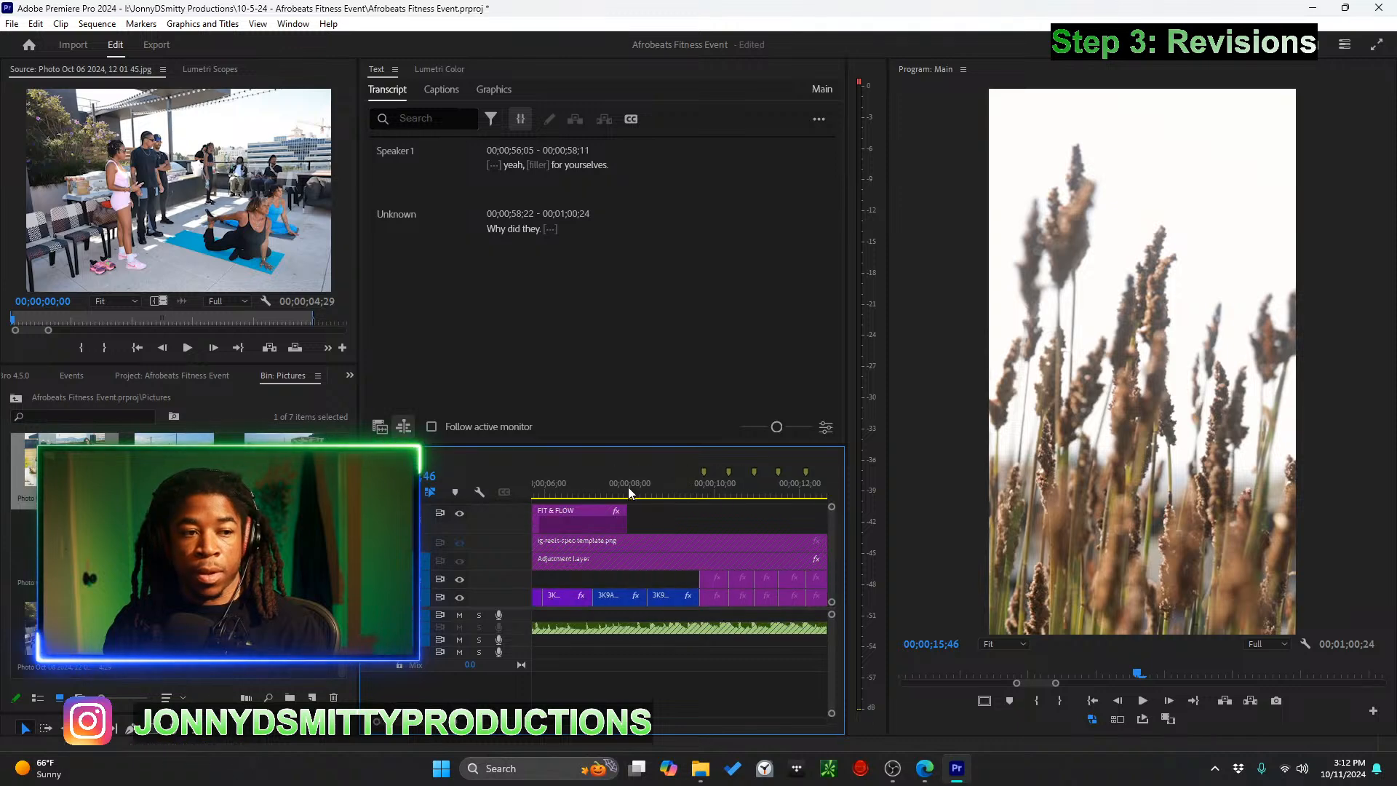
pyautogui.click(708, 493)
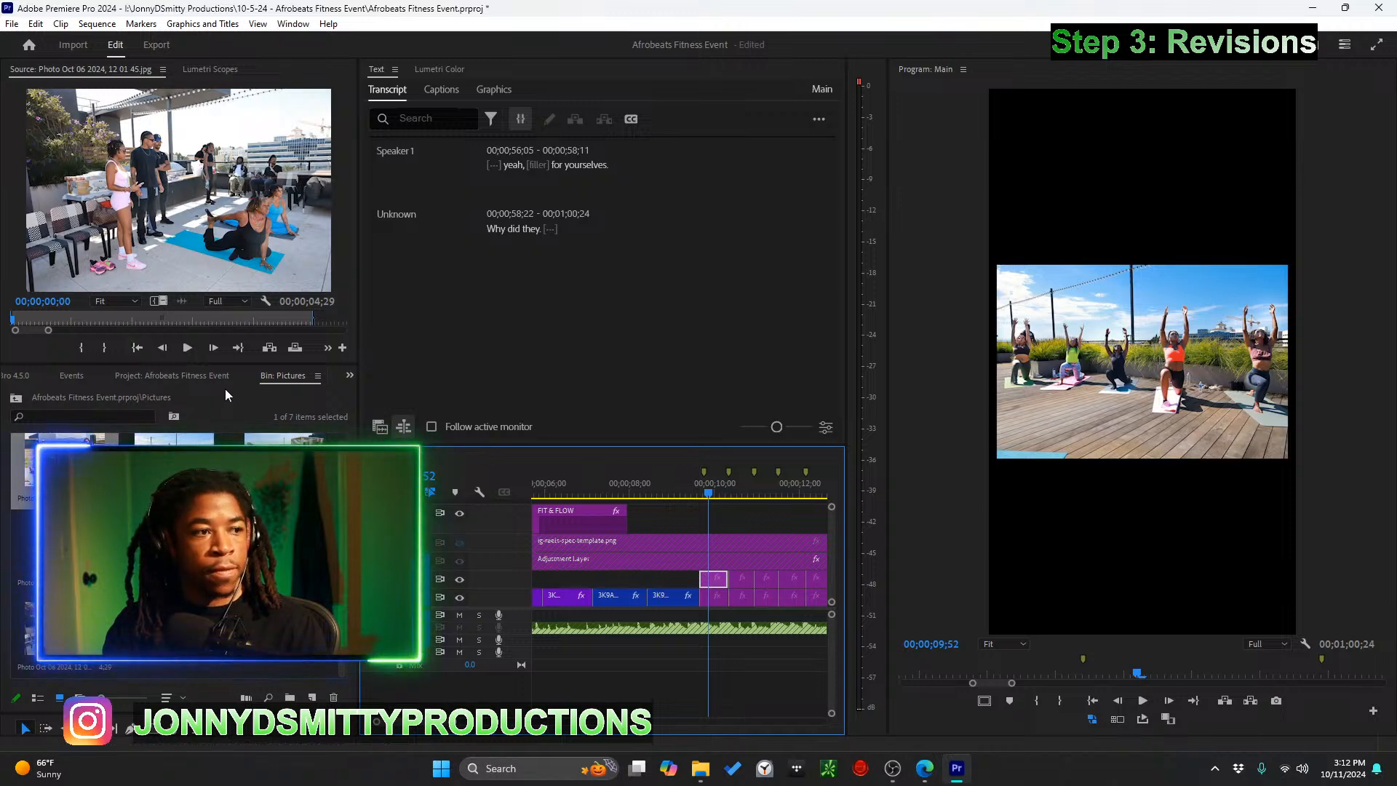
pyautogui.moveTo(713, 492)
pyautogui.mouseDown()
pyautogui.moveTo(762, 493)
pyautogui.moveTo(713, 496)
pyautogui.mouseUp()
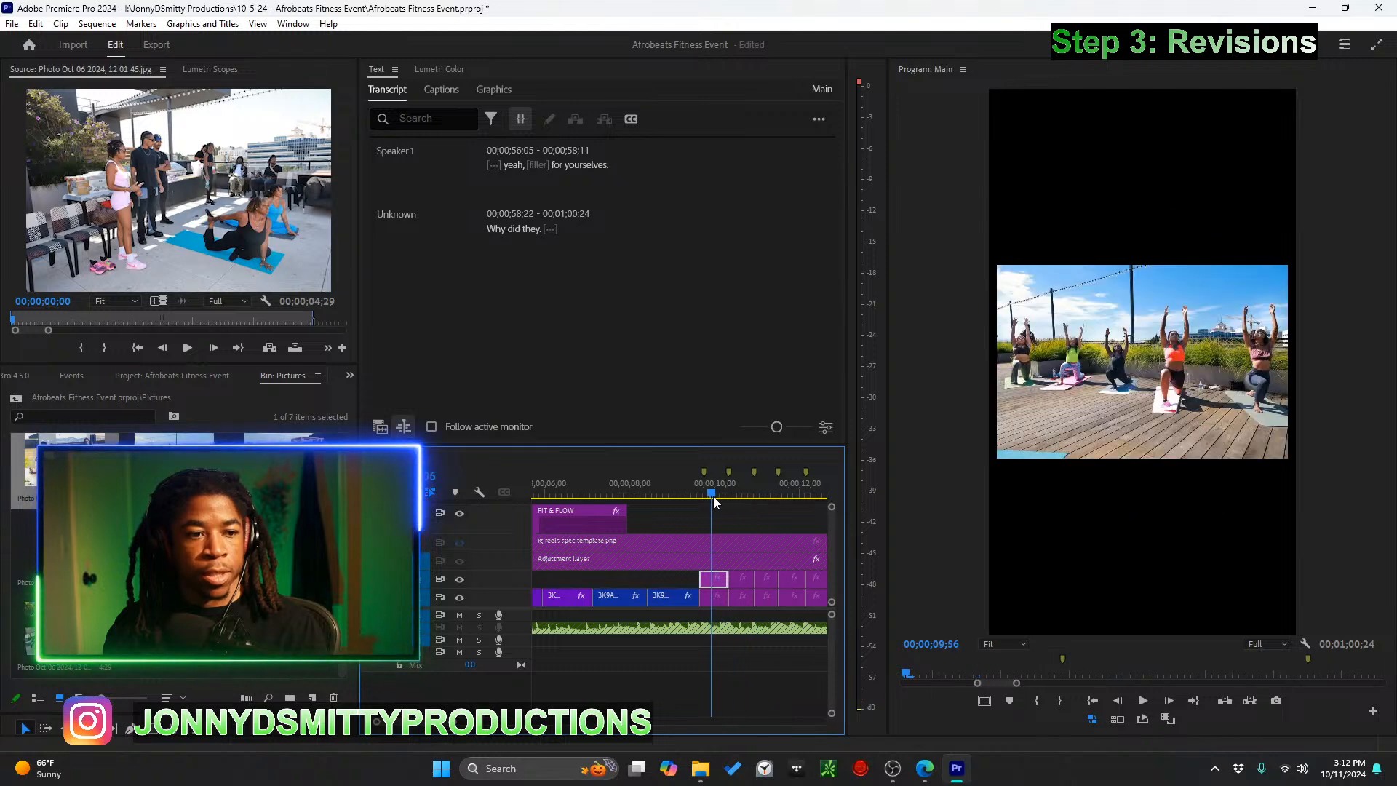
pyautogui.click(713, 603)
pyautogui.click(349, 375)
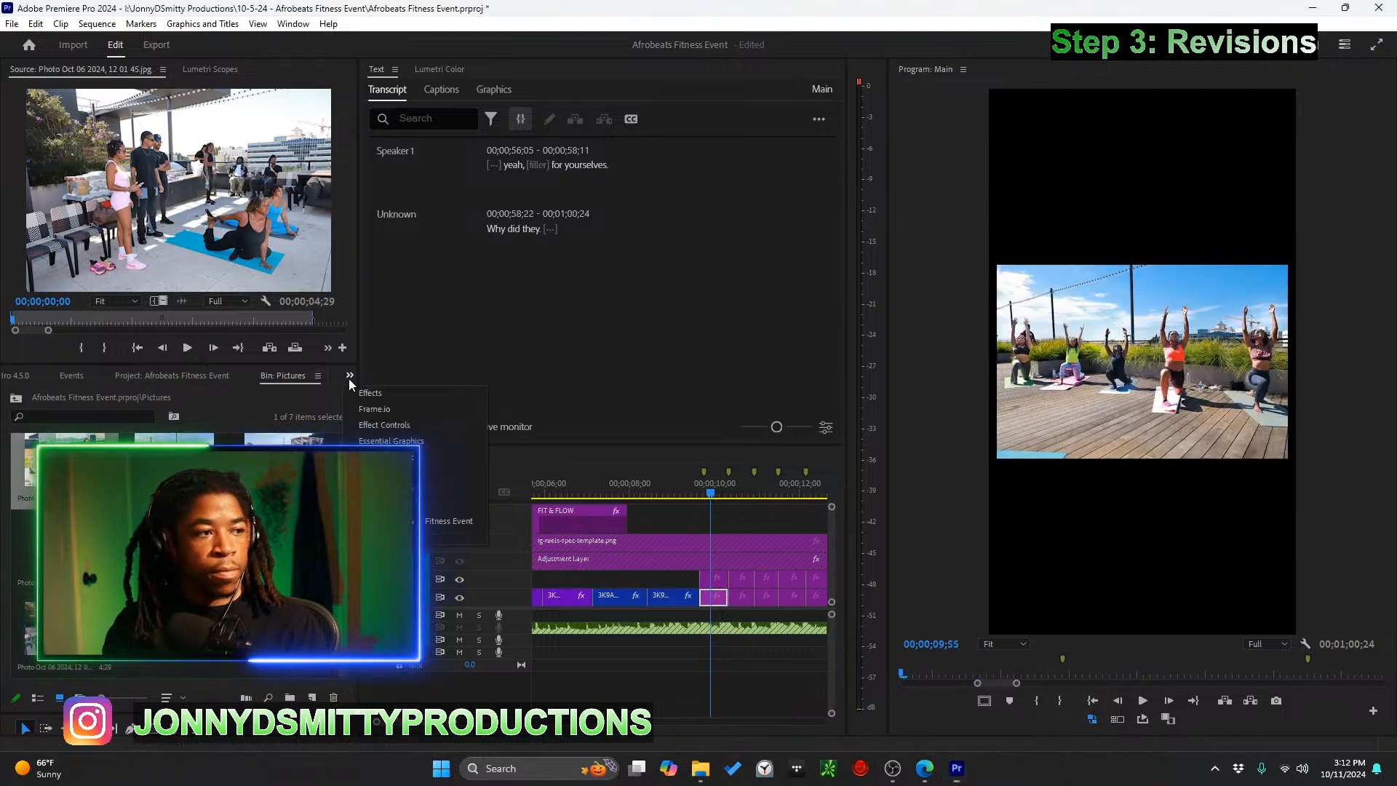
pyautogui.click(396, 425)
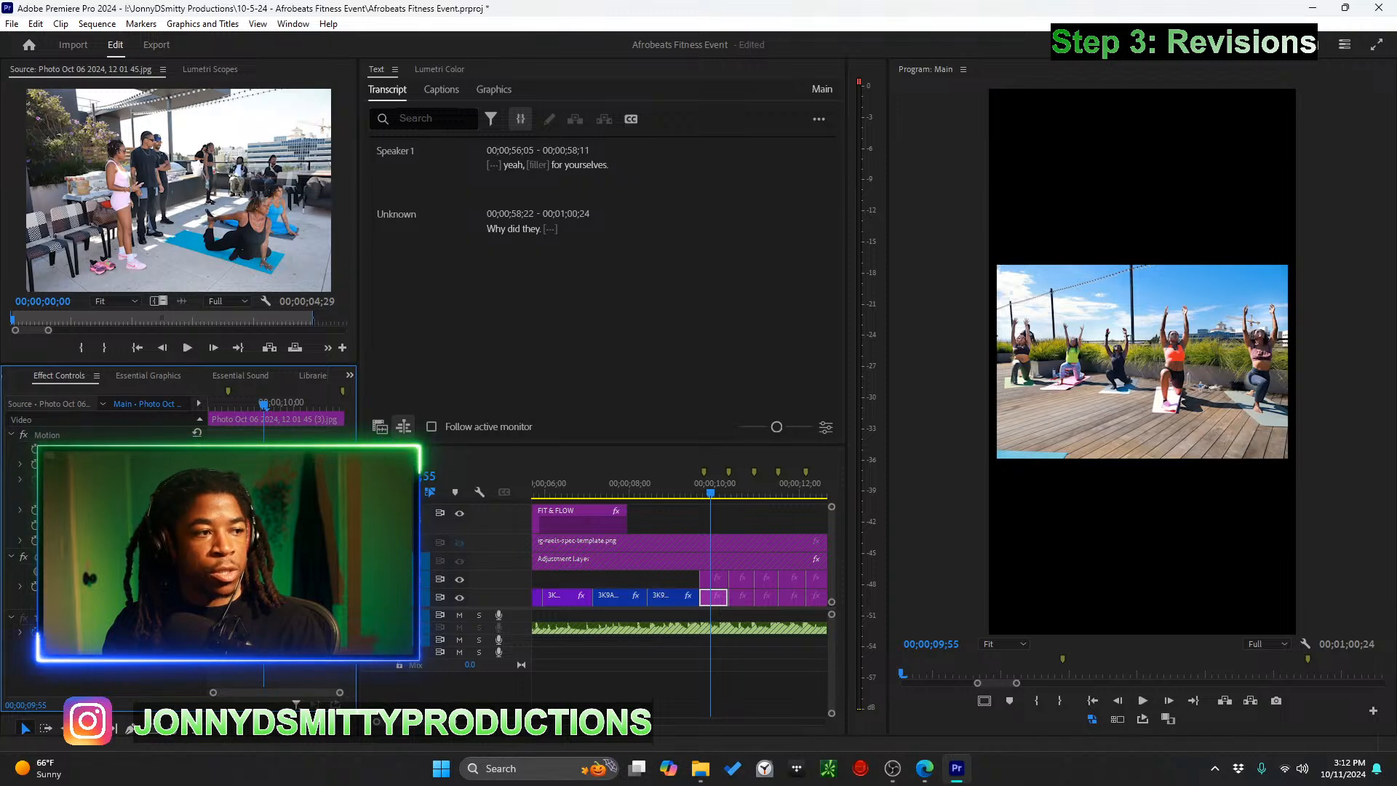
pyautogui.moveTo(125, 463); pyautogui.dragTo(231, 463)
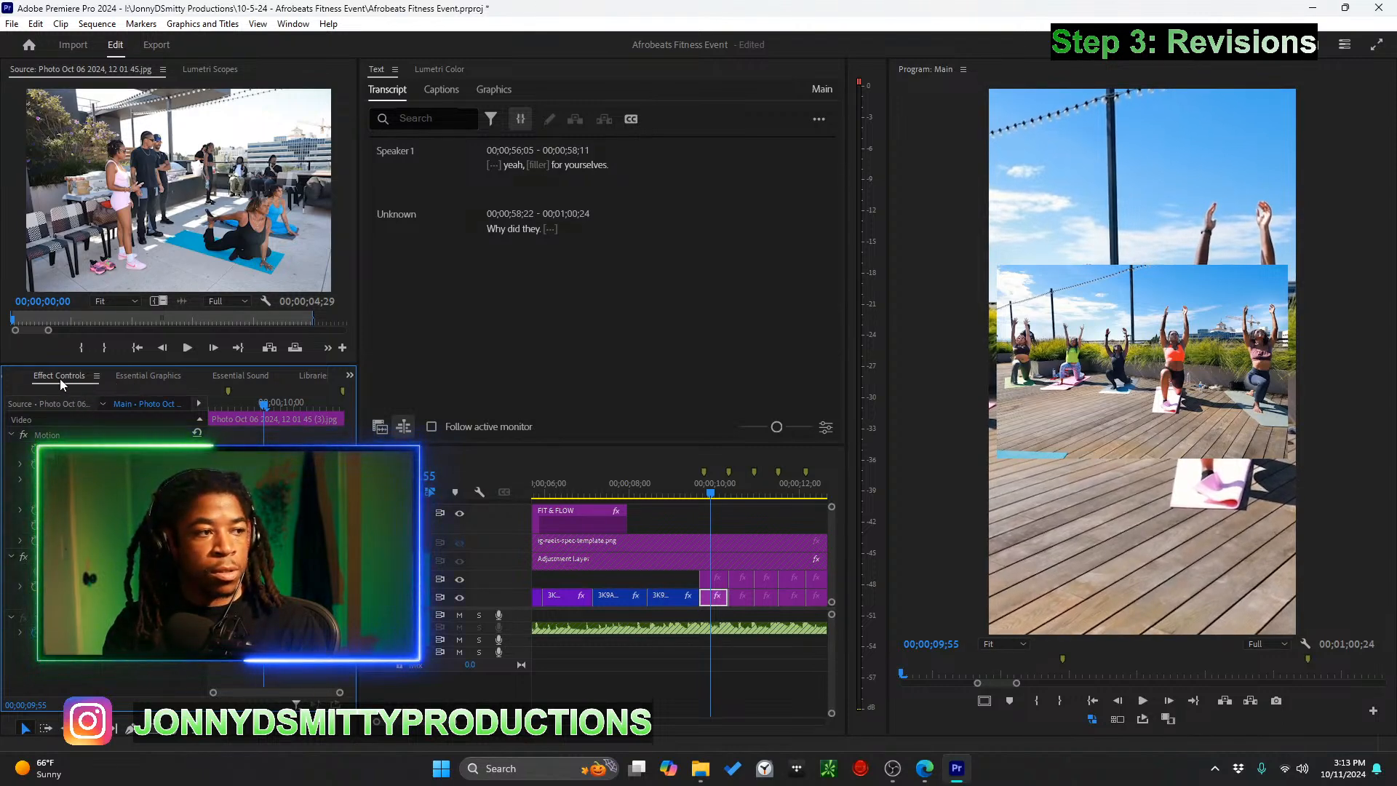
# Search the effects for "gaussi", apply Gaussian Blur to the lower copy of the first photo, and show its settings
pyautogui.click(32, 376)
pyautogui.click(221, 378)
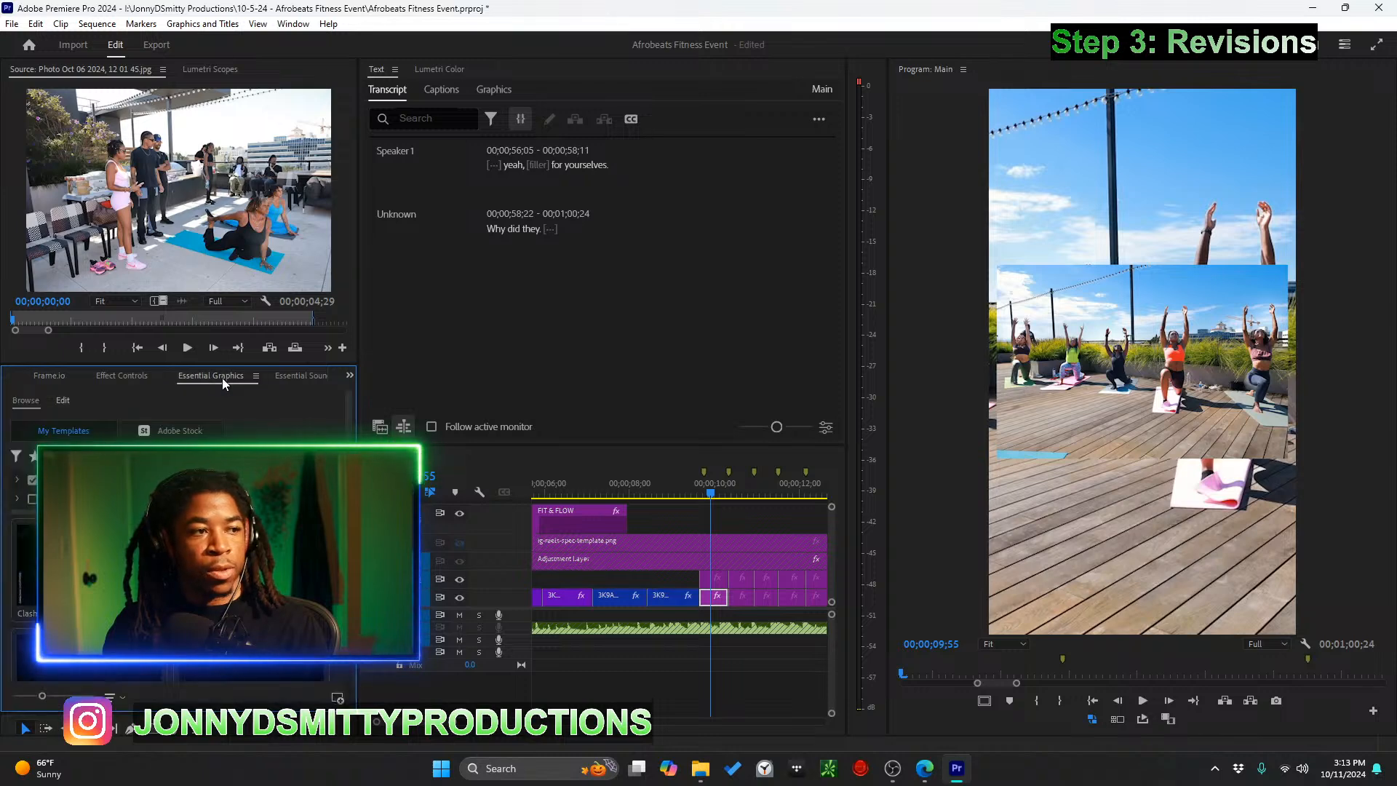
pyautogui.click(284, 377)
pyautogui.click(320, 378)
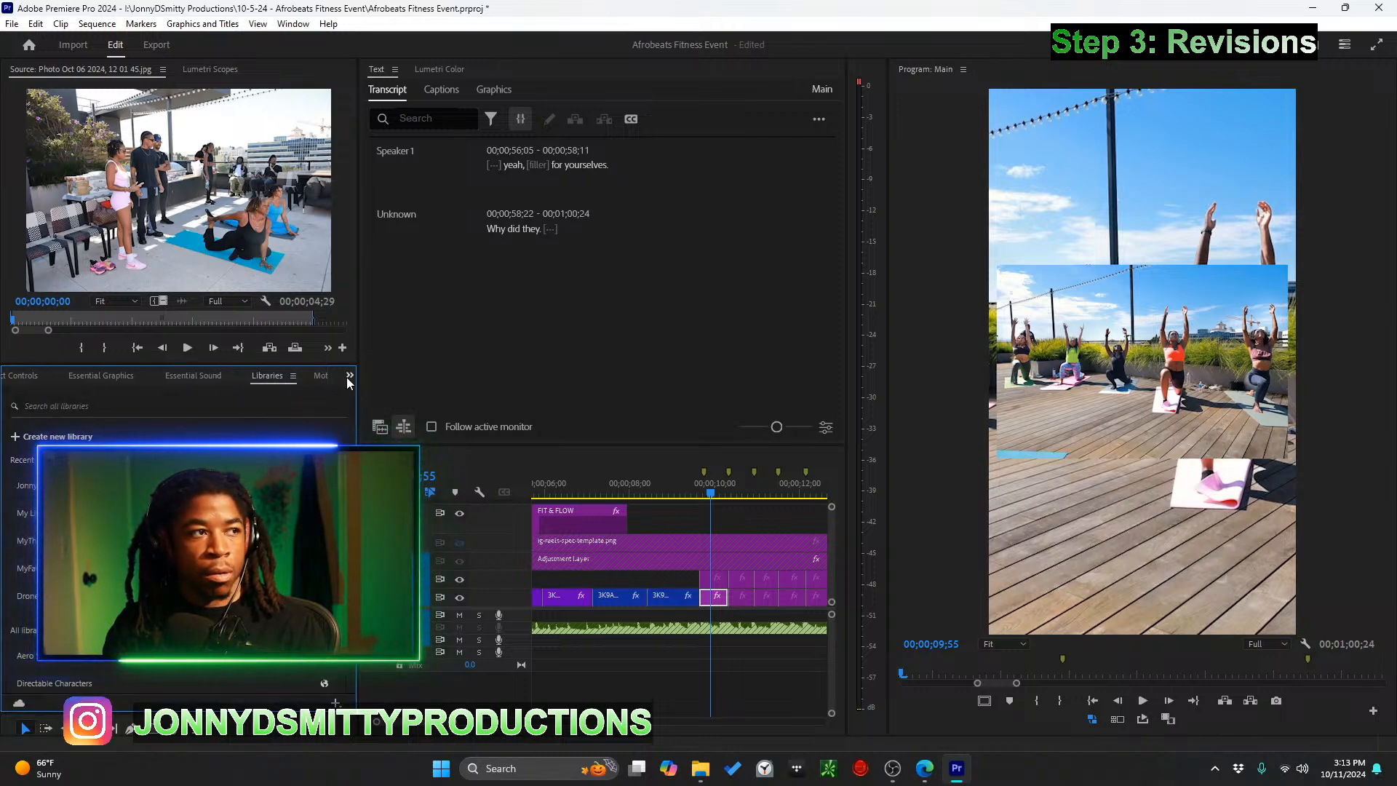
pyautogui.click(350, 376)
pyautogui.click(355, 397)
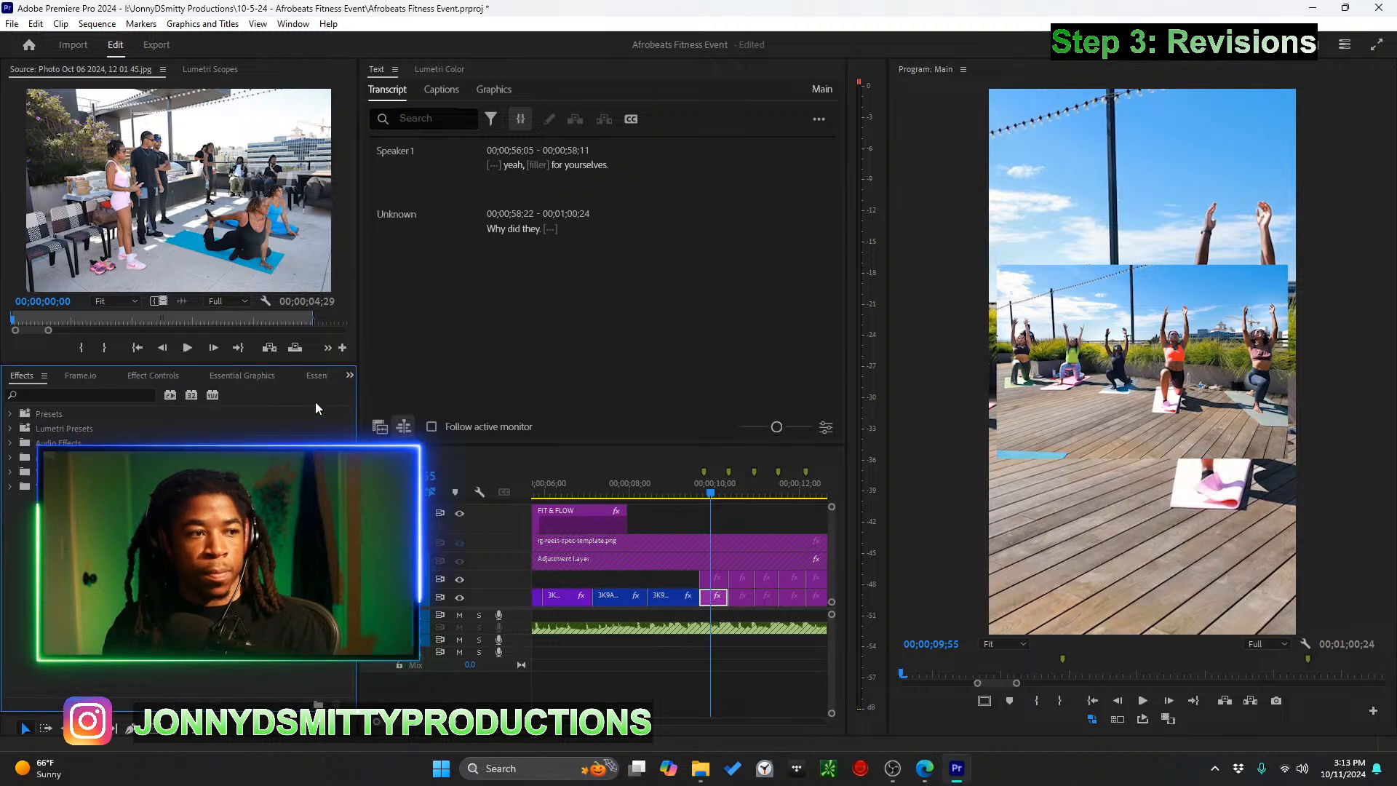
pyautogui.click(80, 395)
pyautogui.write('ga')
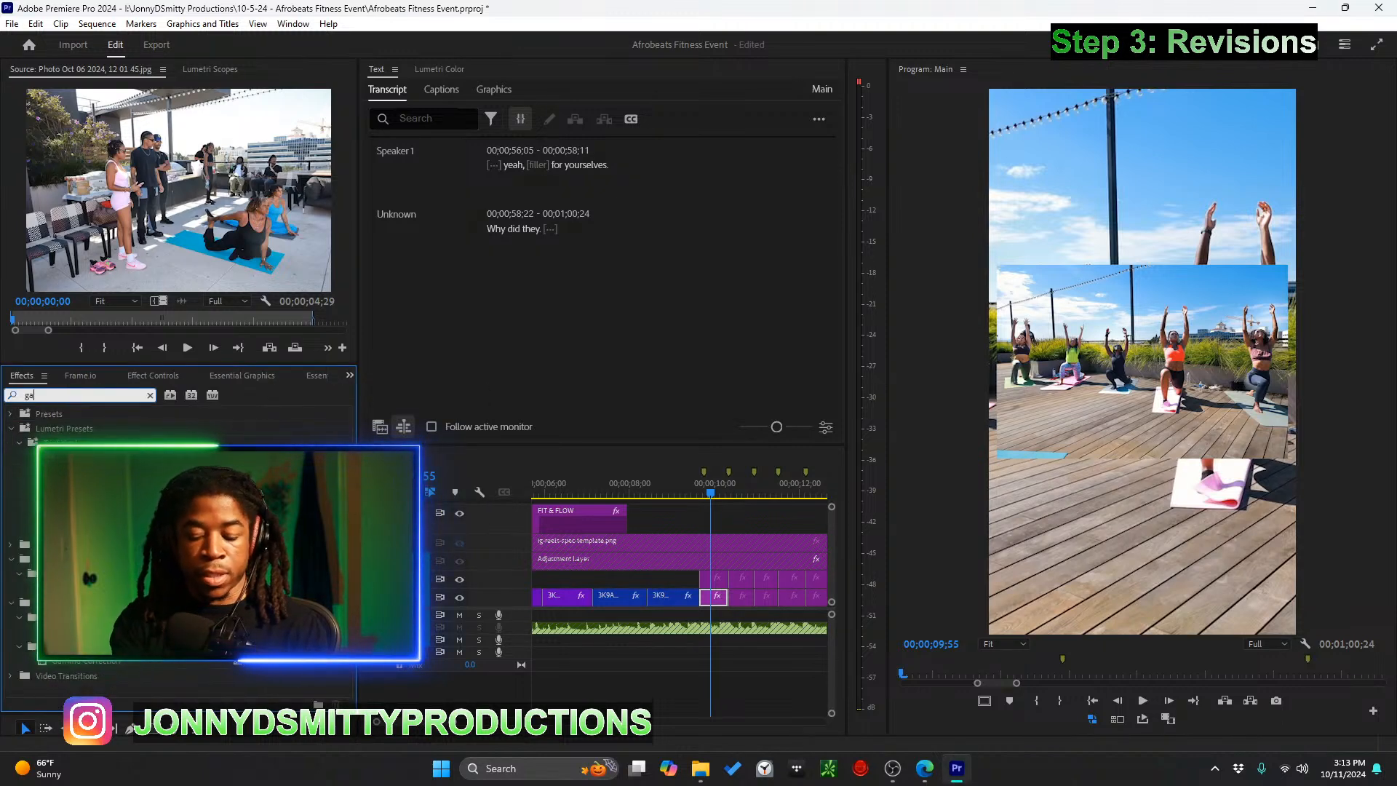
pyautogui.write('ussi')
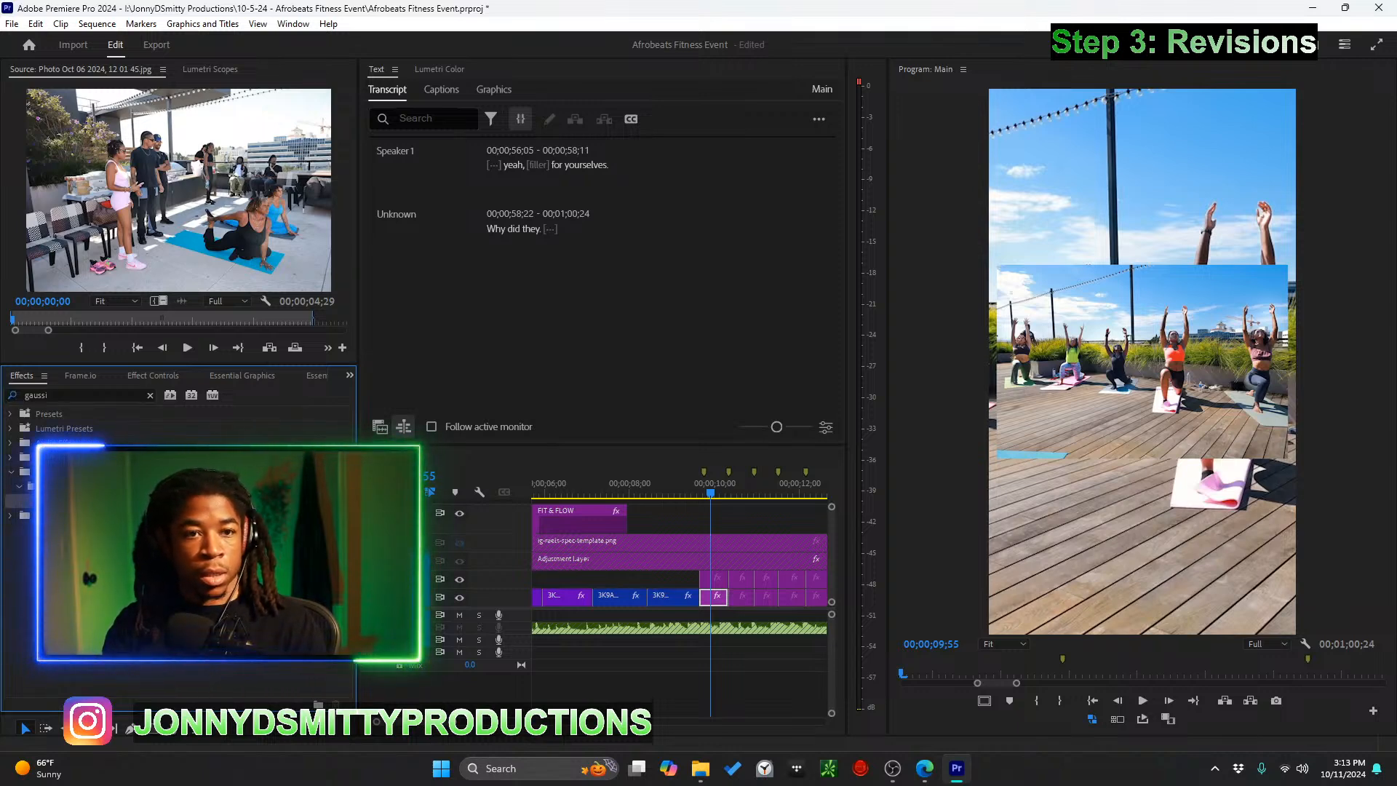
pyautogui.moveTo(58, 500); pyautogui.dragTo(720, 601)
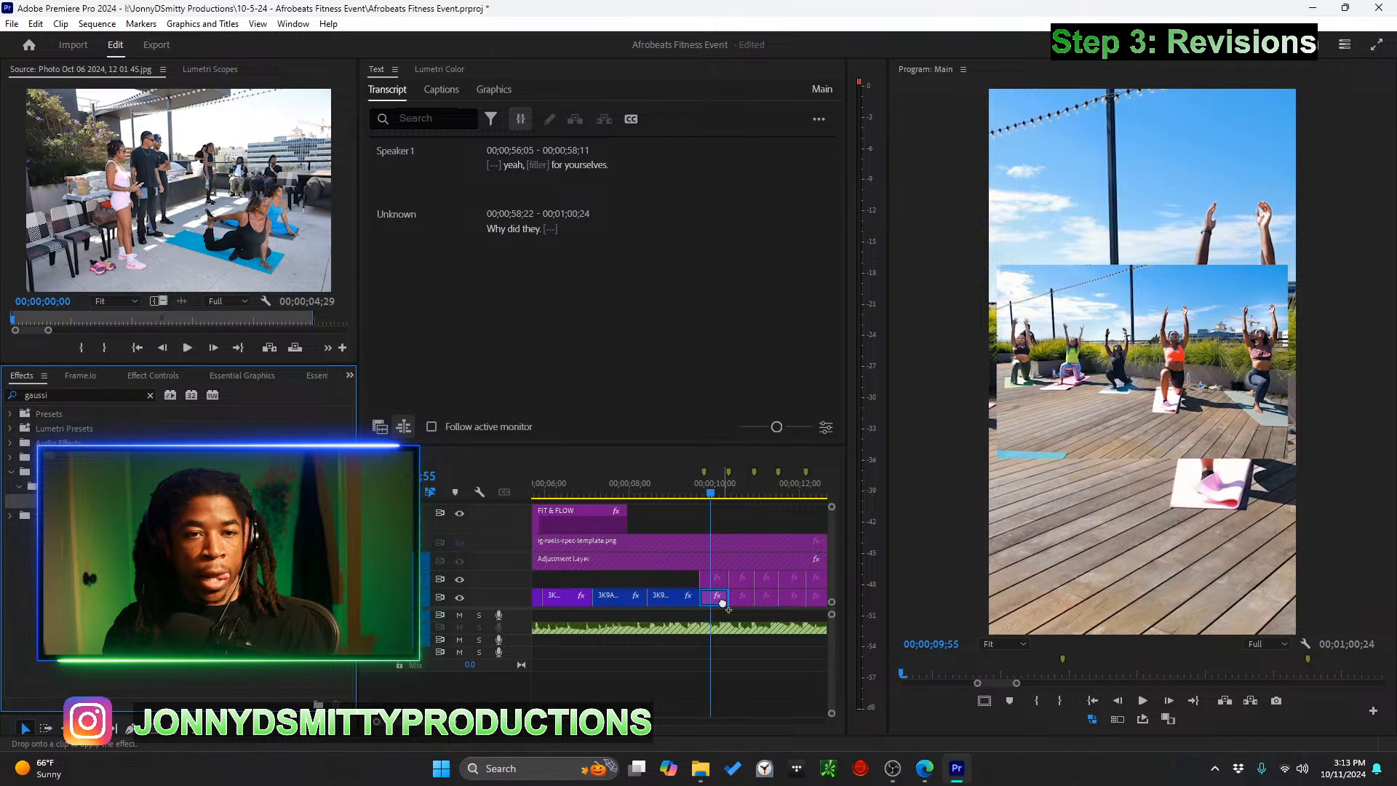
pyautogui.click(151, 377)
pyautogui.click(240, 376)
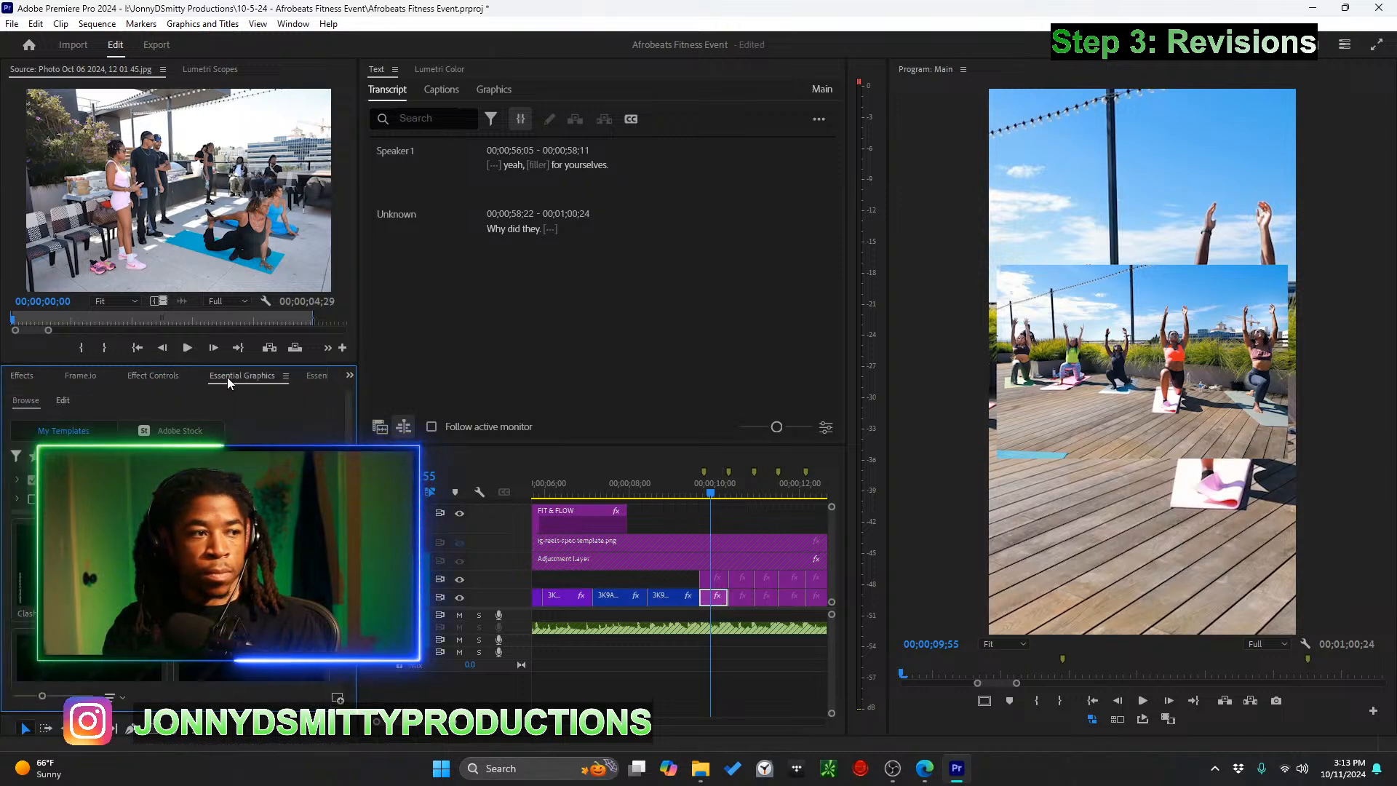
pyautogui.click(165, 378)
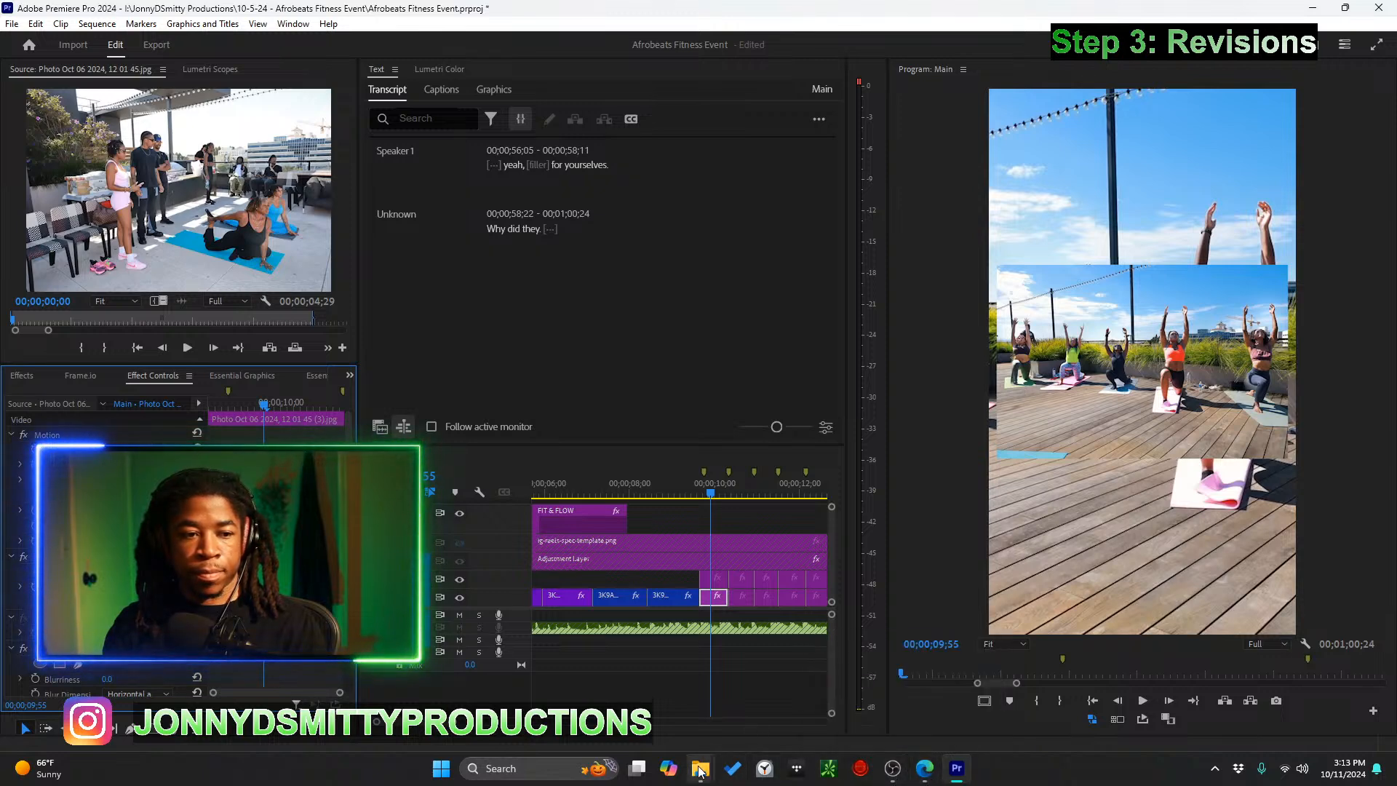
# Play back the cut from the preceding video clip into the first photo
pyautogui.moveTo(921, 771)
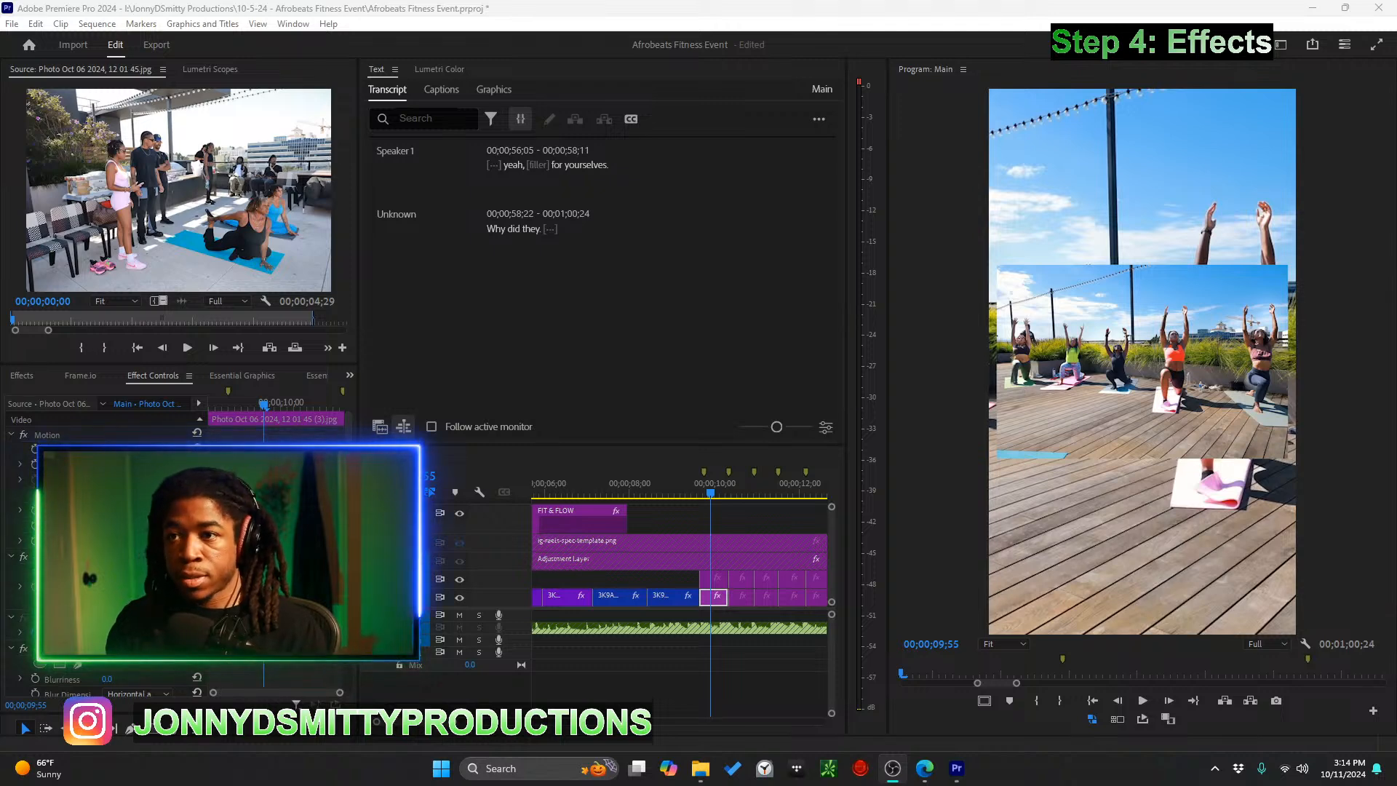
pyautogui.click(697, 495)
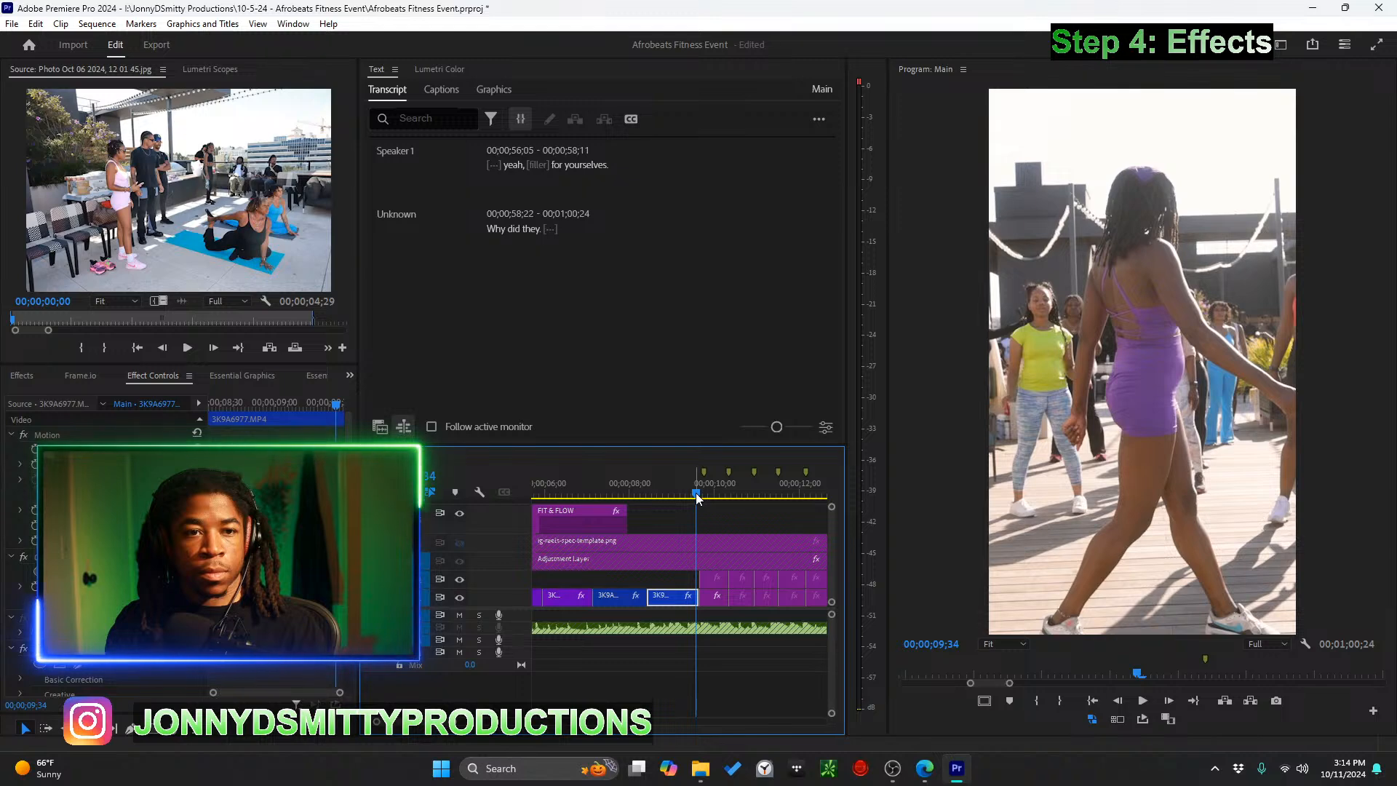
pyautogui.press('space')
pyautogui.press('space')
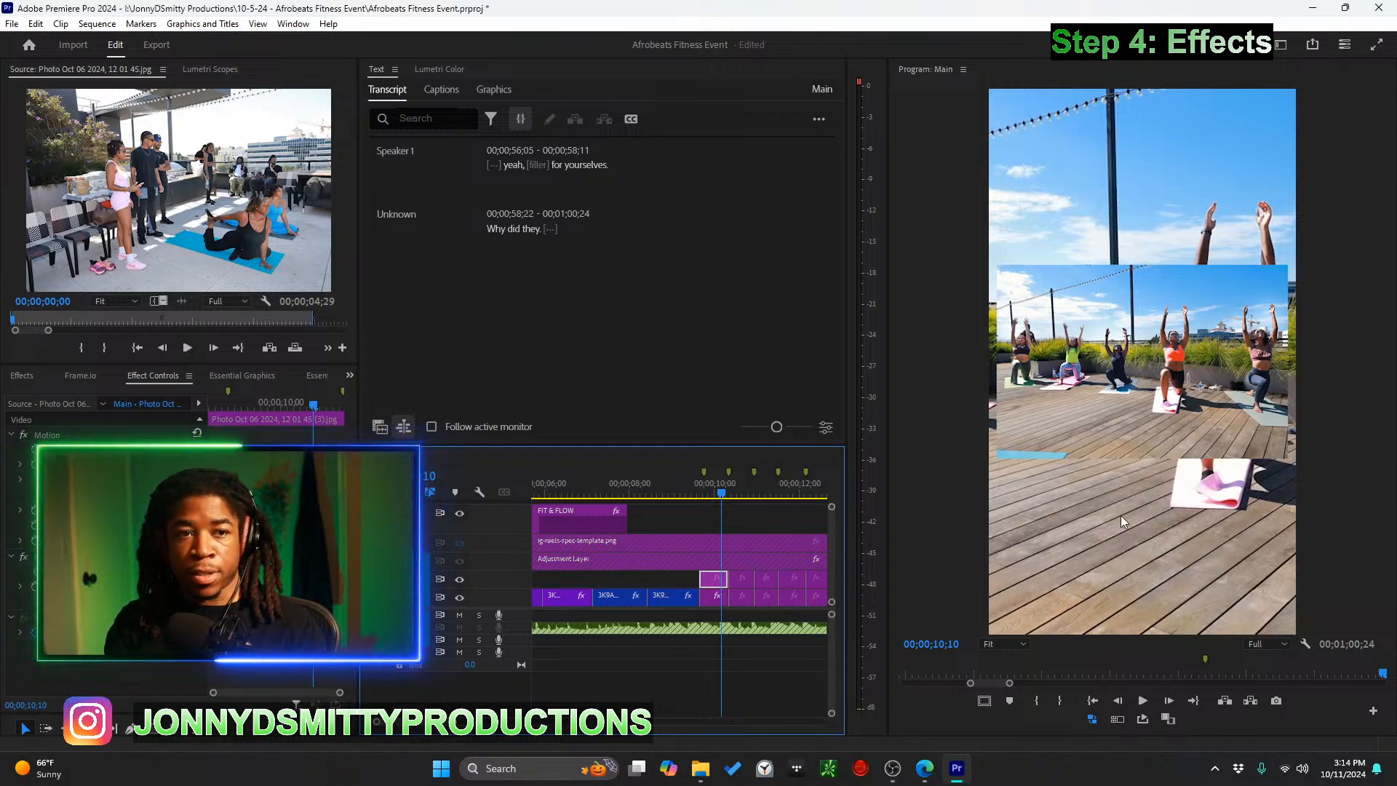
# Raise the Gaussian Blur's blurriness on the lower copy of the first photo so the background behind the upper copy softens
pyautogui.click(86, 377)
pyautogui.click(15, 376)
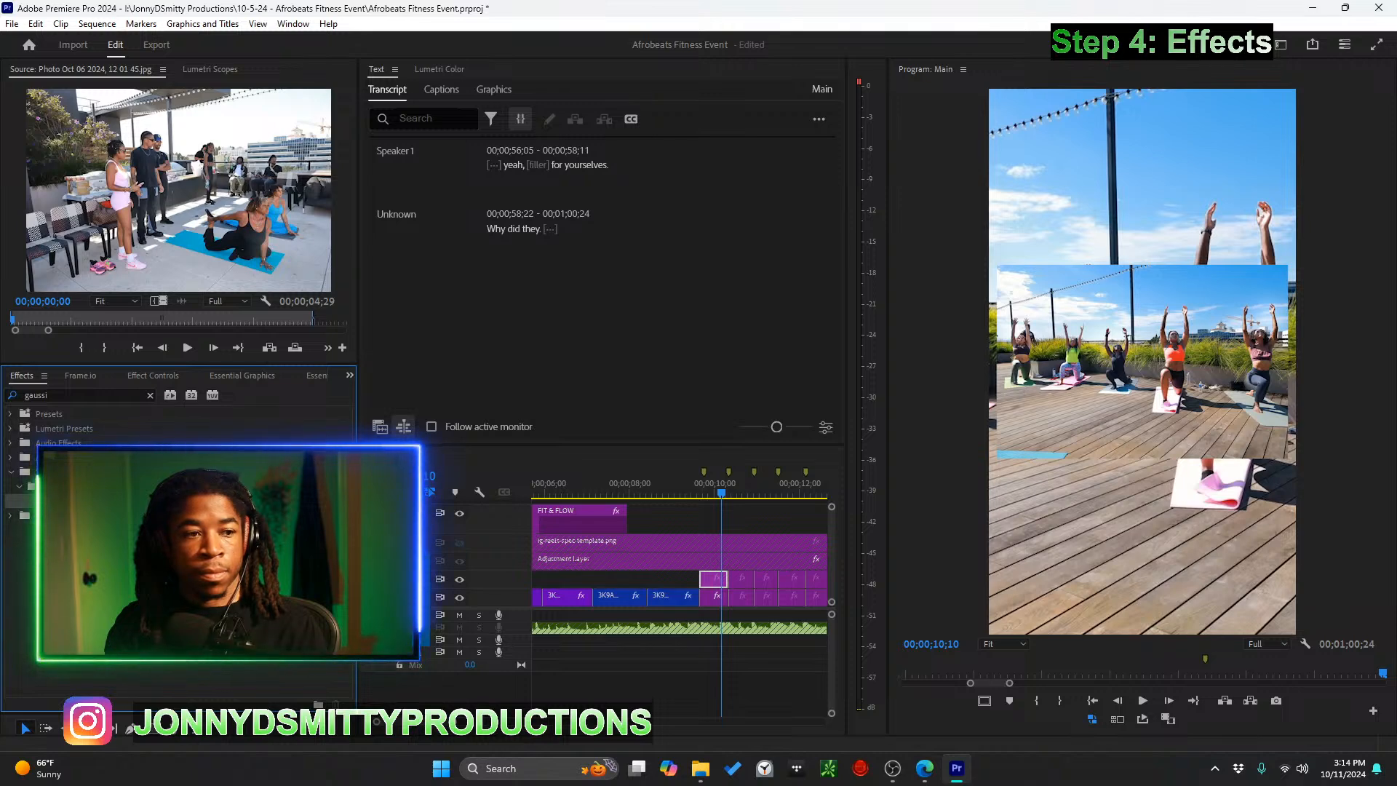
pyautogui.click(711, 598)
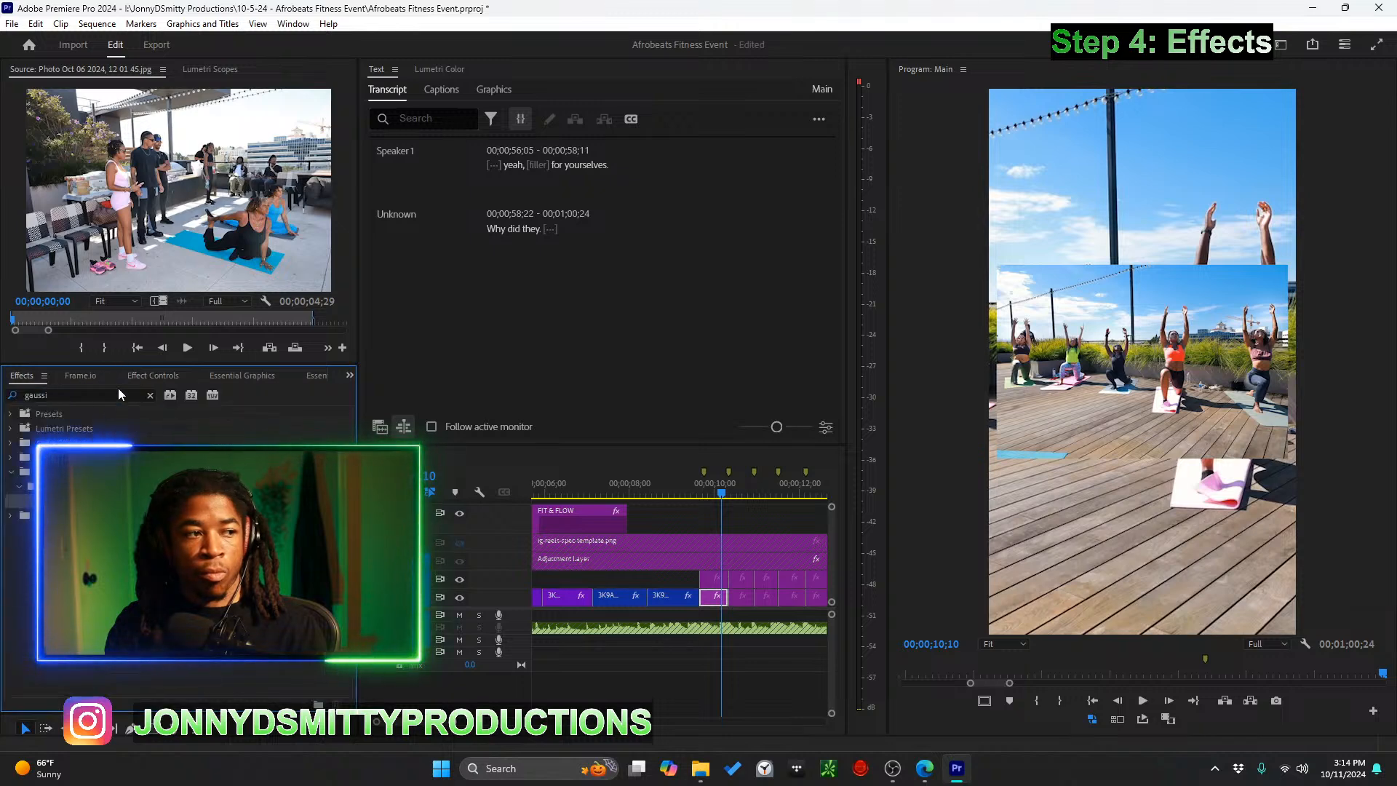
pyautogui.click(80, 377)
pyautogui.click(226, 376)
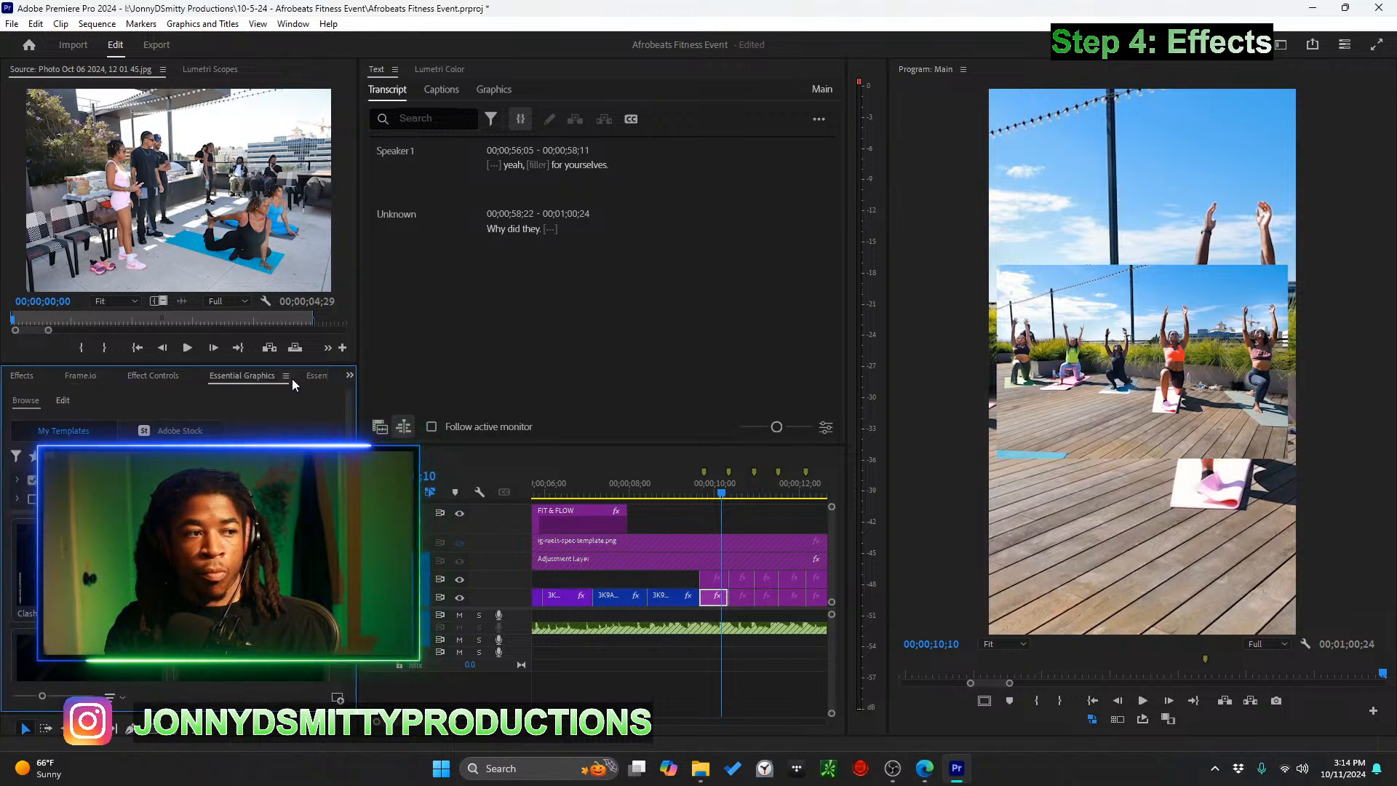
pyautogui.click(153, 377)
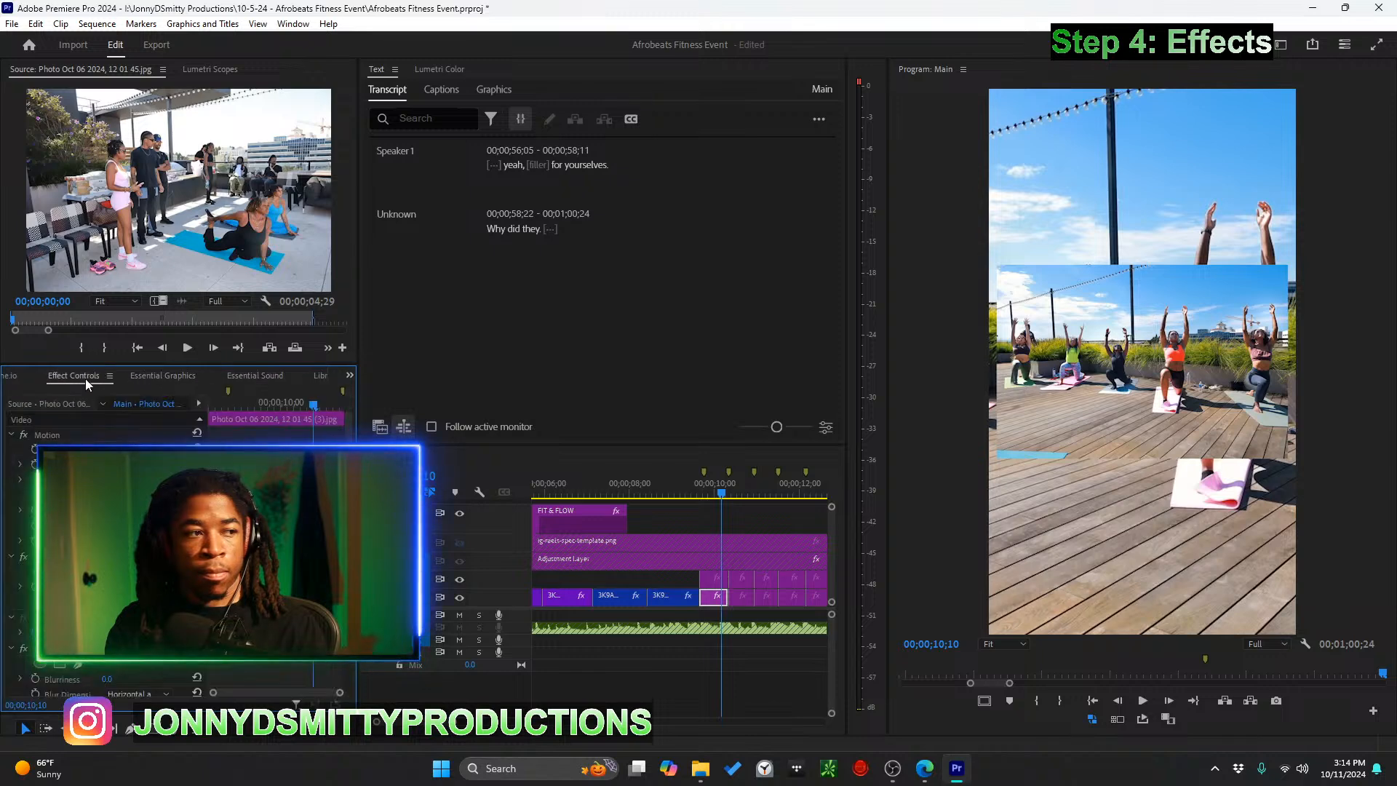
pyautogui.click(12, 375)
pyautogui.click(102, 378)
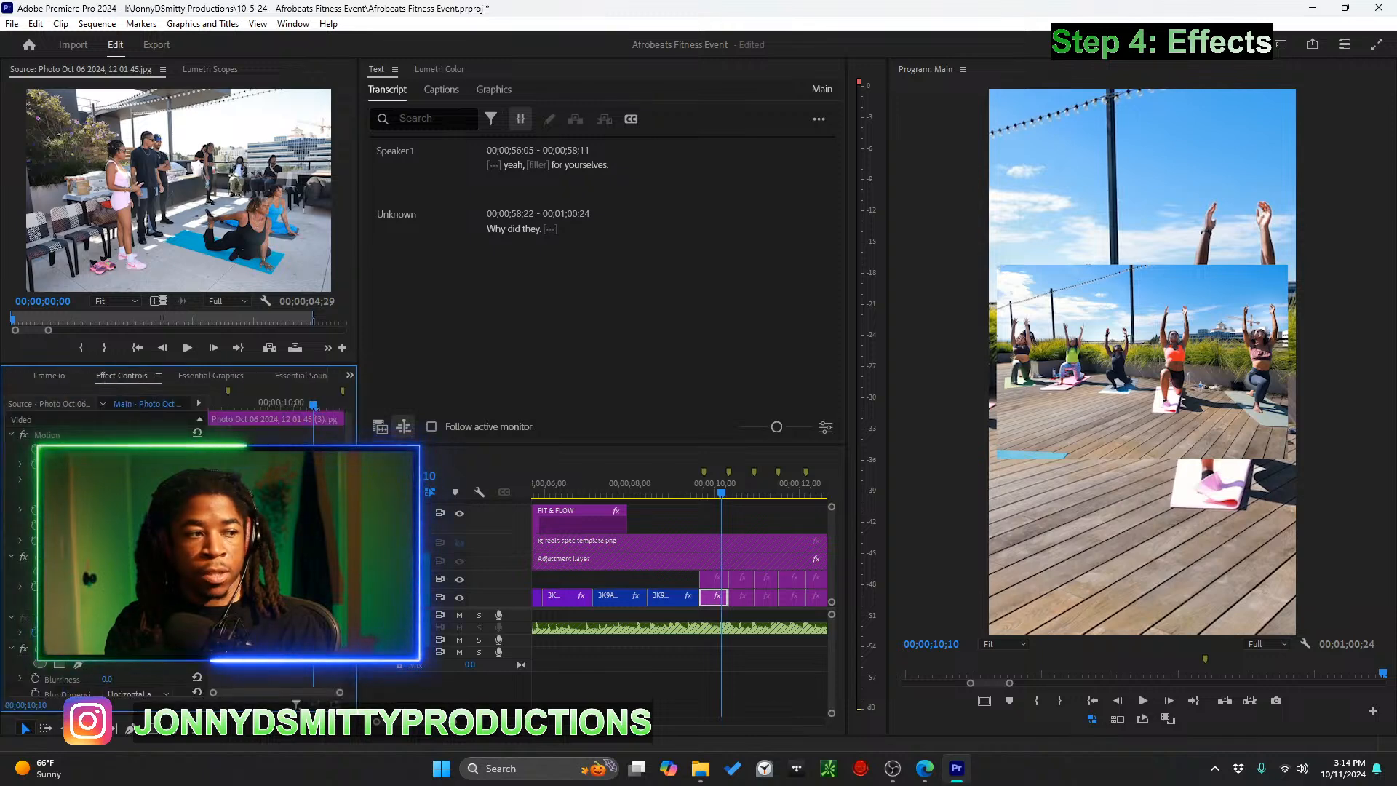
pyautogui.scroll(-4, 197, 399)
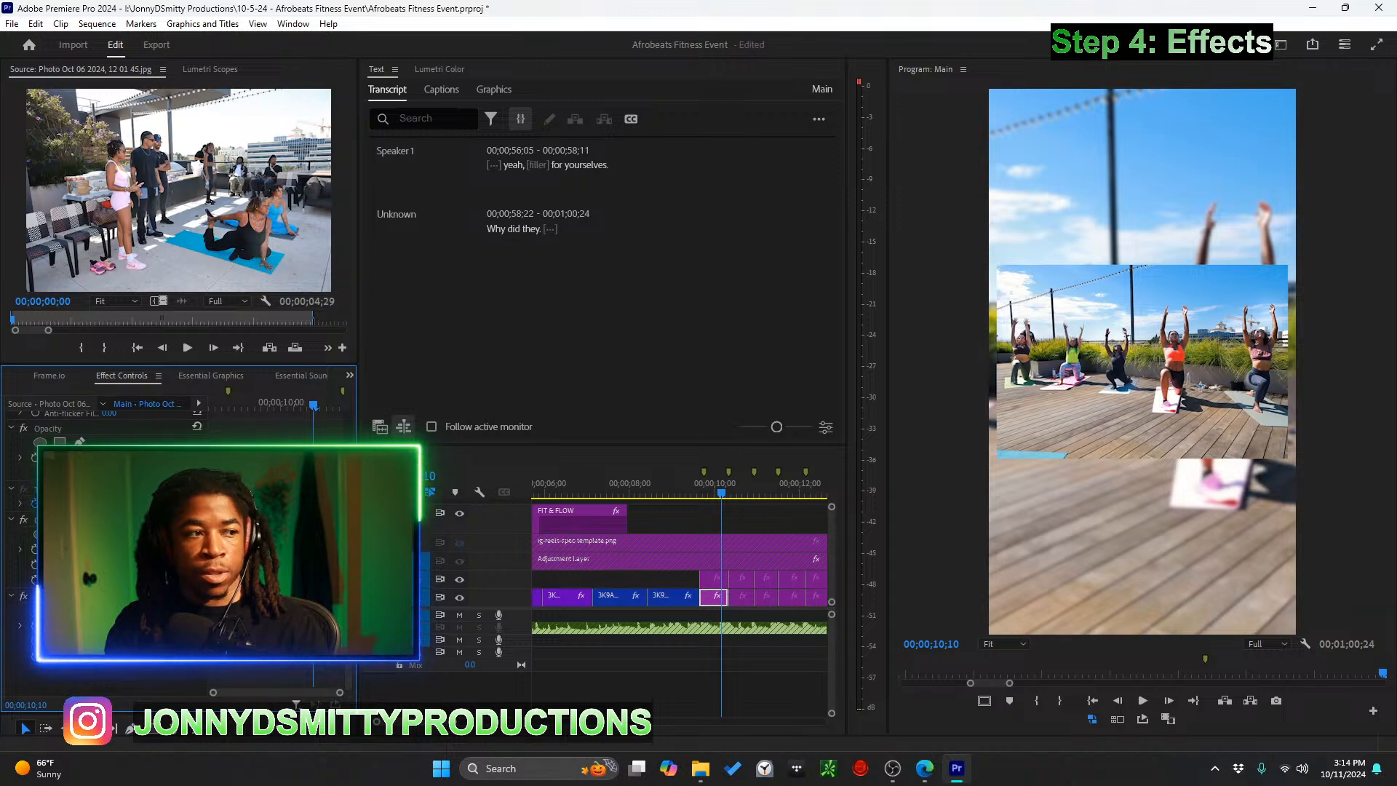
# Readjust the scale of the blurred background photo and strengthen its Gaussian Blur
pyautogui.scroll(3, 105, 553)
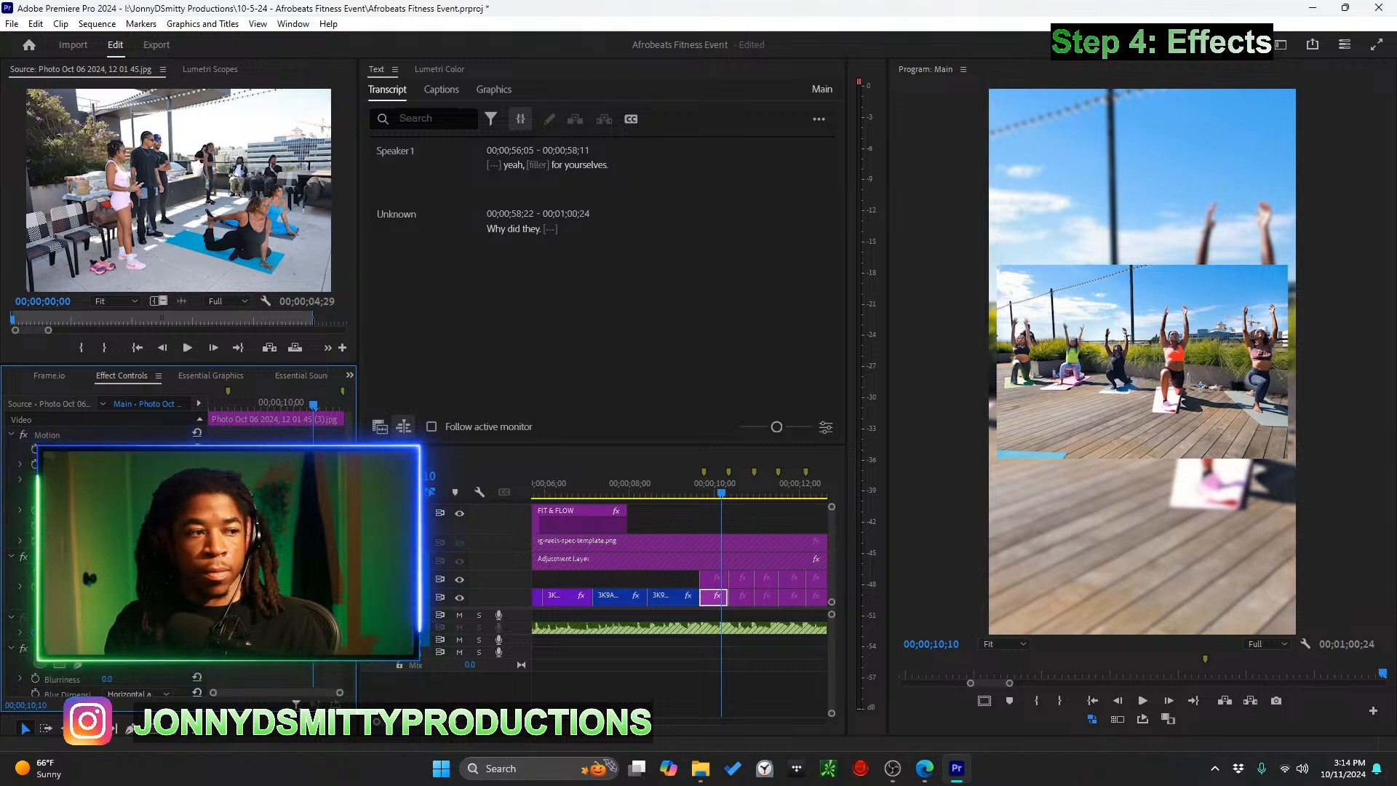
pyautogui.hotkey('ctrl', 'z')
pyautogui.moveTo(107, 465); pyautogui.dragTo(207, 464)
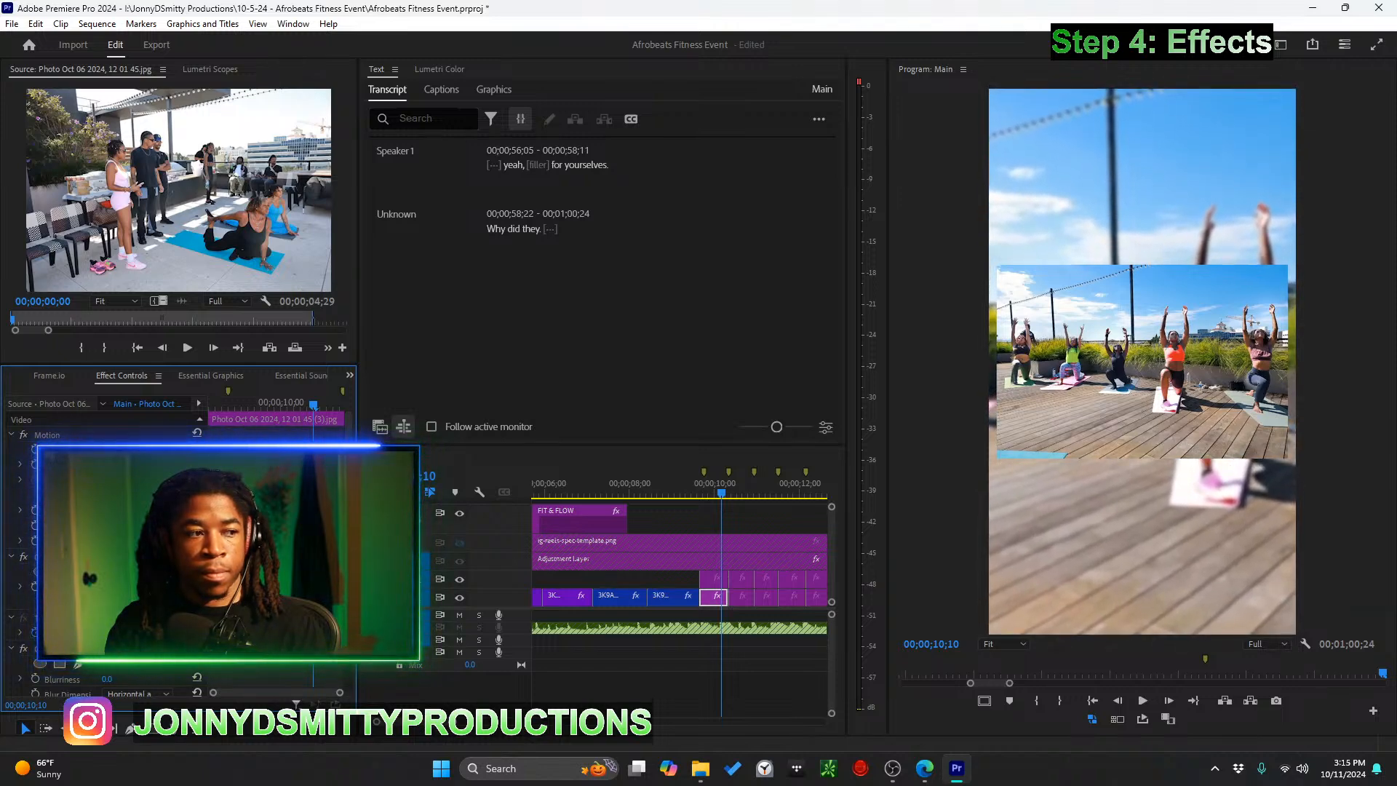
pyautogui.scroll(-2, 105, 556)
pyautogui.scroll(-2, 106, 556)
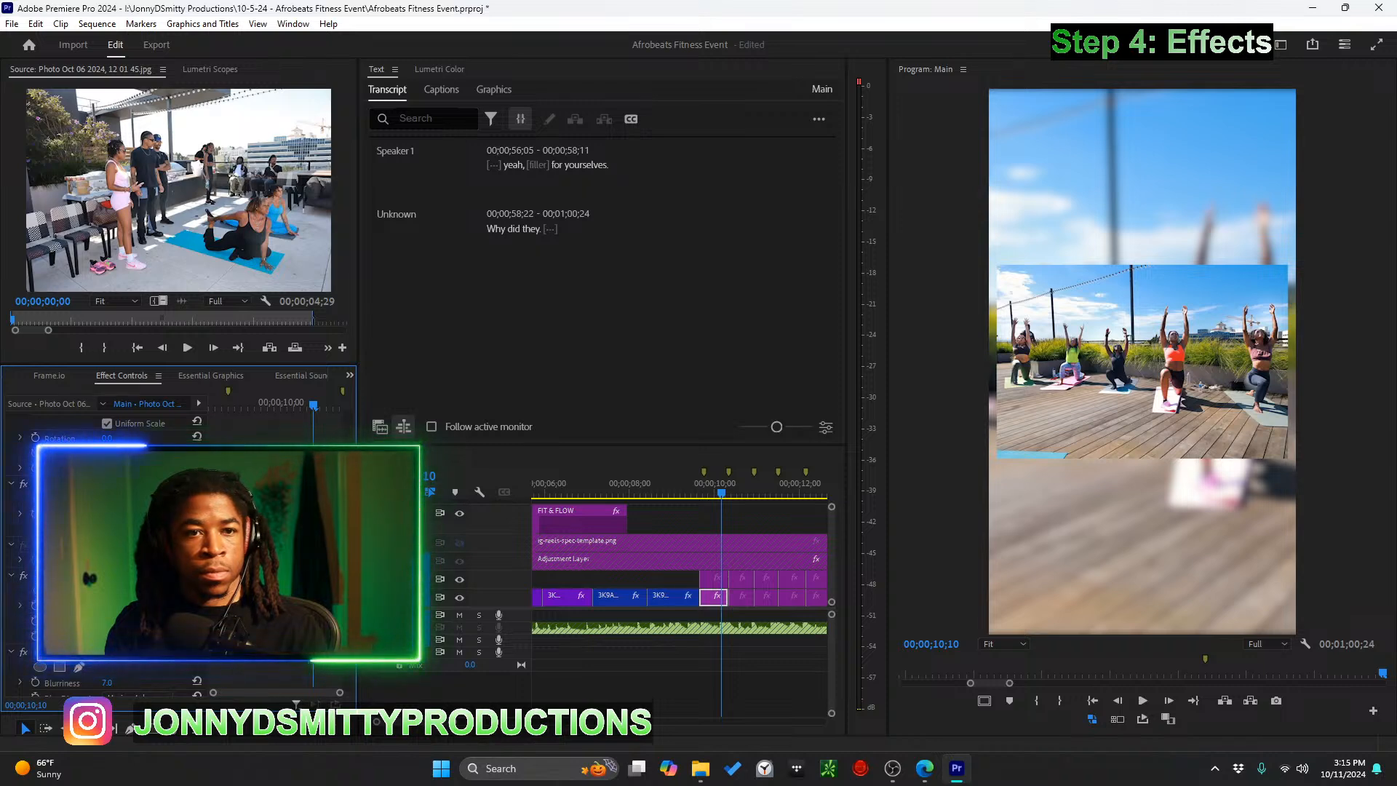
# Search the effects for "drop" and apply Drop Shadow to the upper copy of the first photo
pyautogui.click(717, 580)
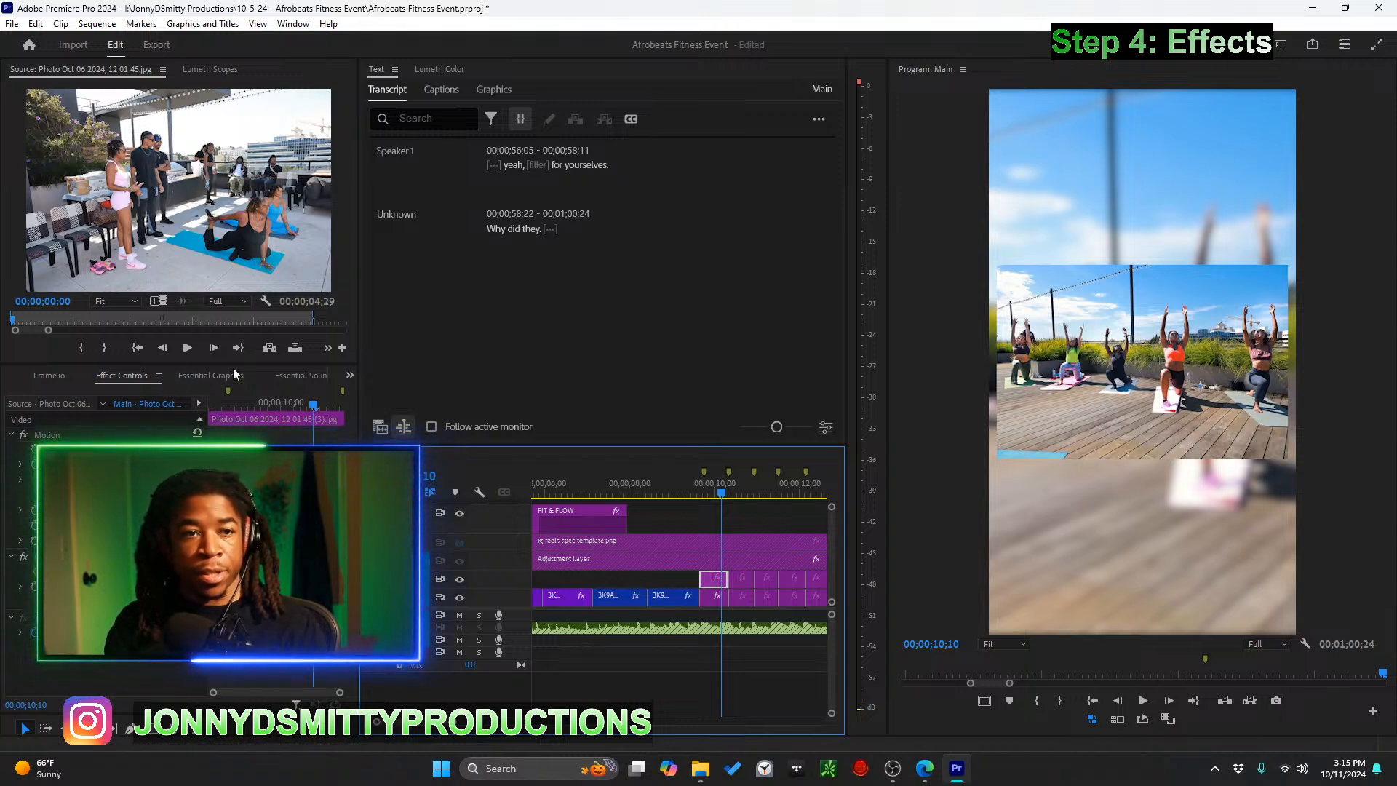
pyautogui.click(197, 373)
pyautogui.click(126, 377)
pyautogui.click(54, 381)
pyautogui.rightClick(54, 381)
pyautogui.click(16, 377)
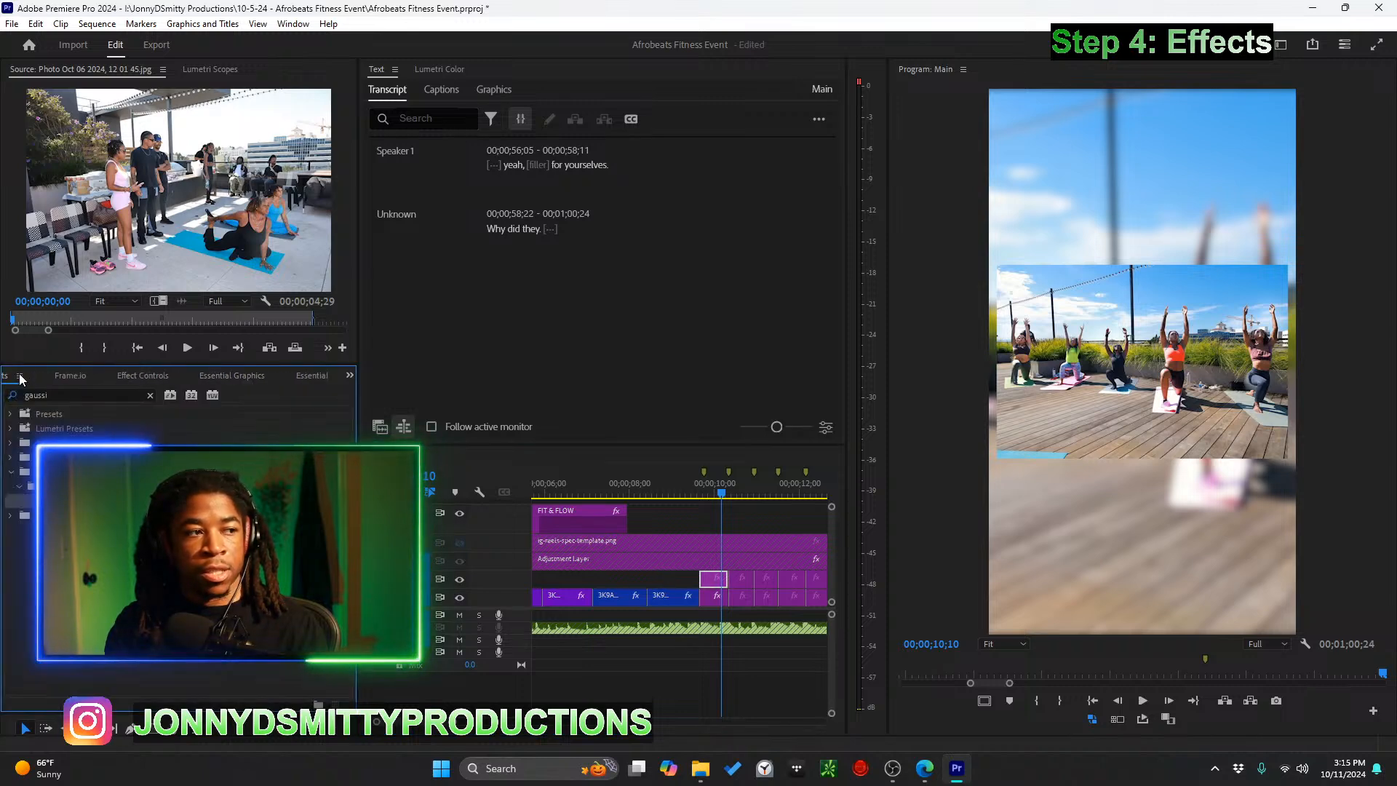
pyautogui.click(56, 392)
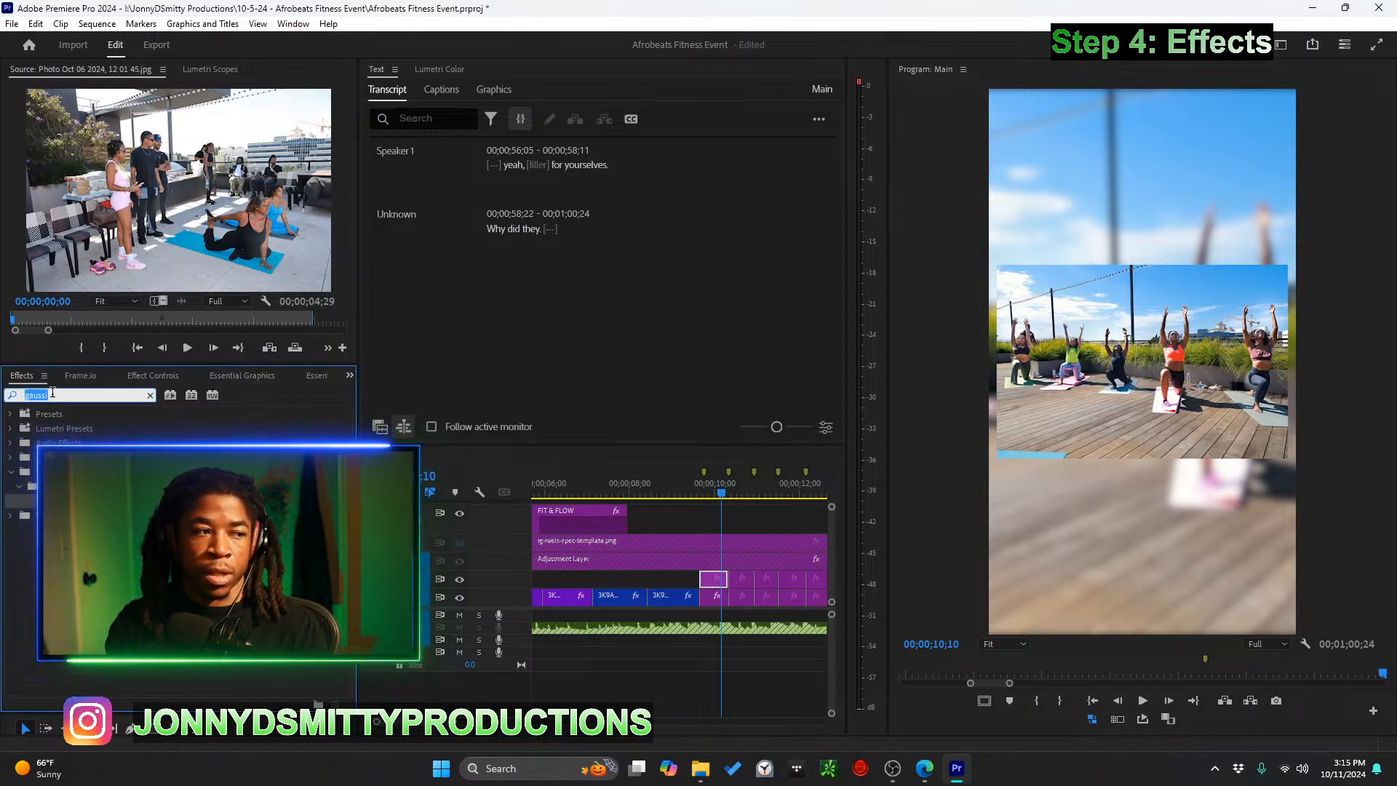
pyautogui.write('dro')
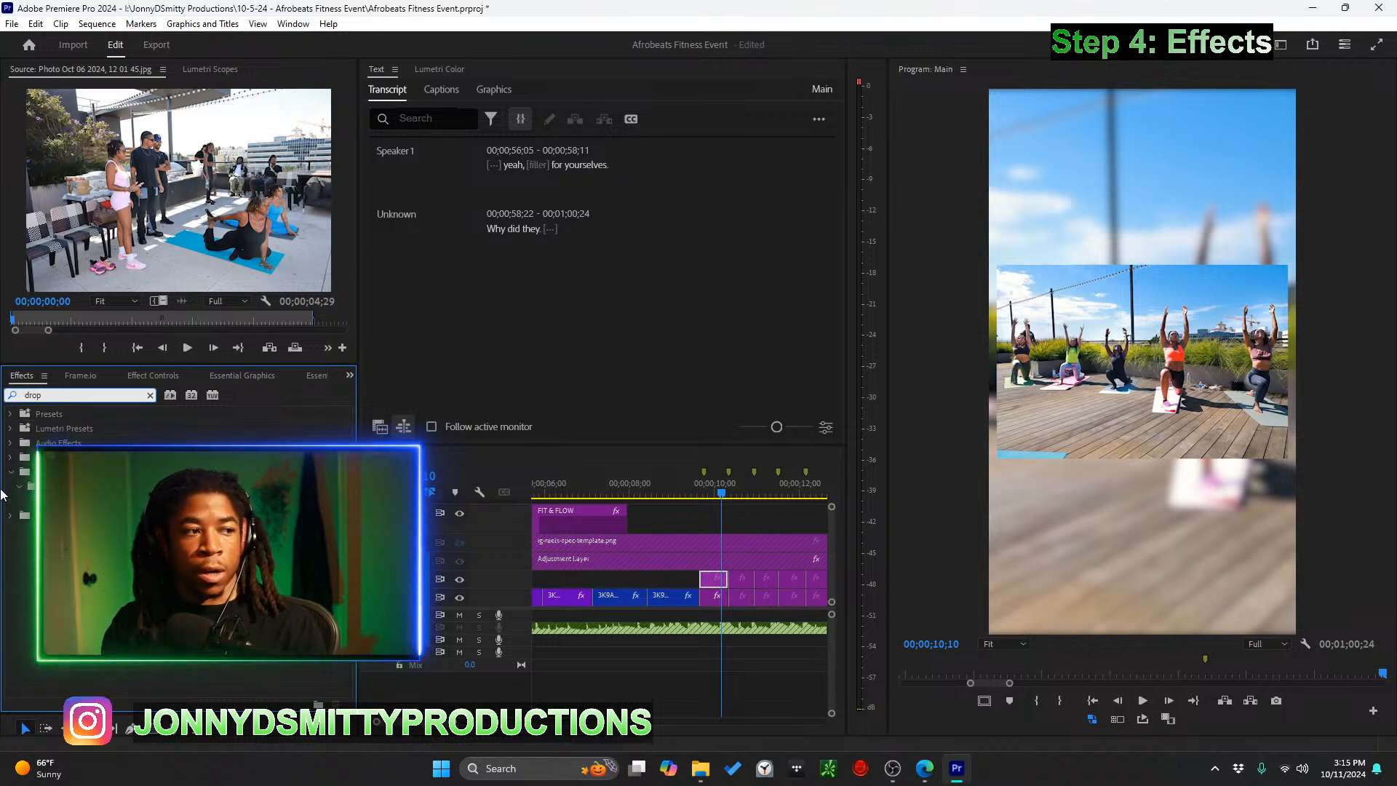
pyautogui.write('p')
pyautogui.moveTo(58, 501); pyautogui.dragTo(709, 582)
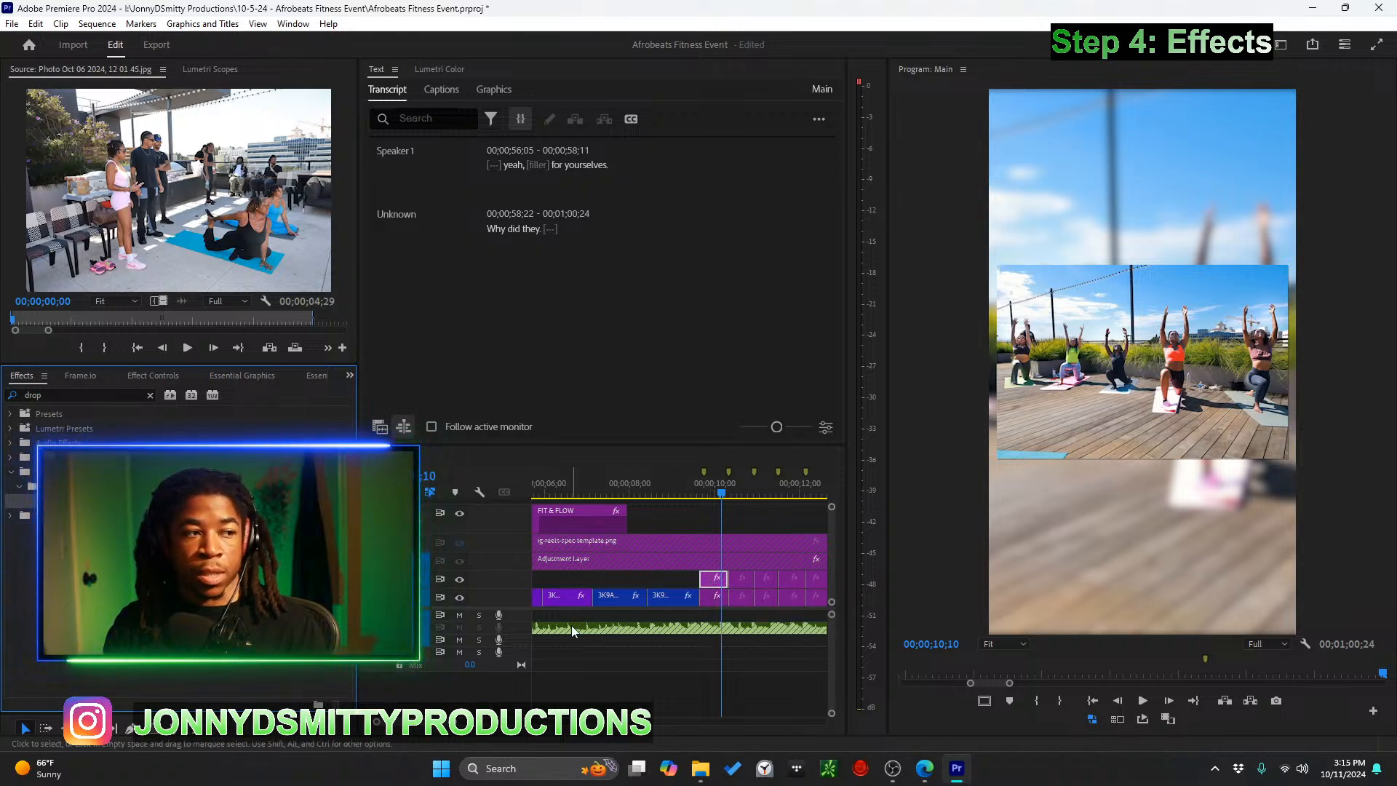
# Show the upper photo's Drop Shadow settings and toggle Shadow Only on and back off
pyautogui.click(141, 376)
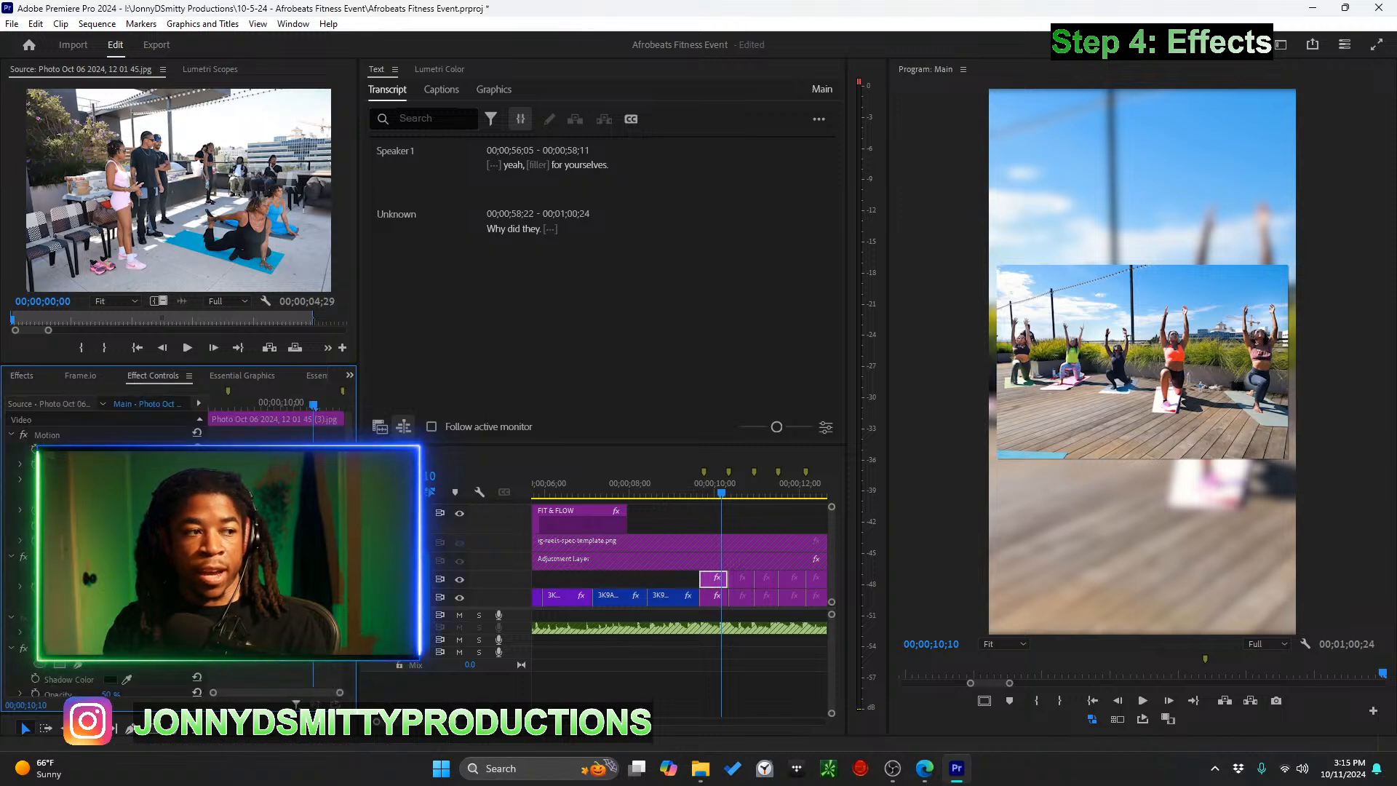
pyautogui.scroll(-3, 109, 546)
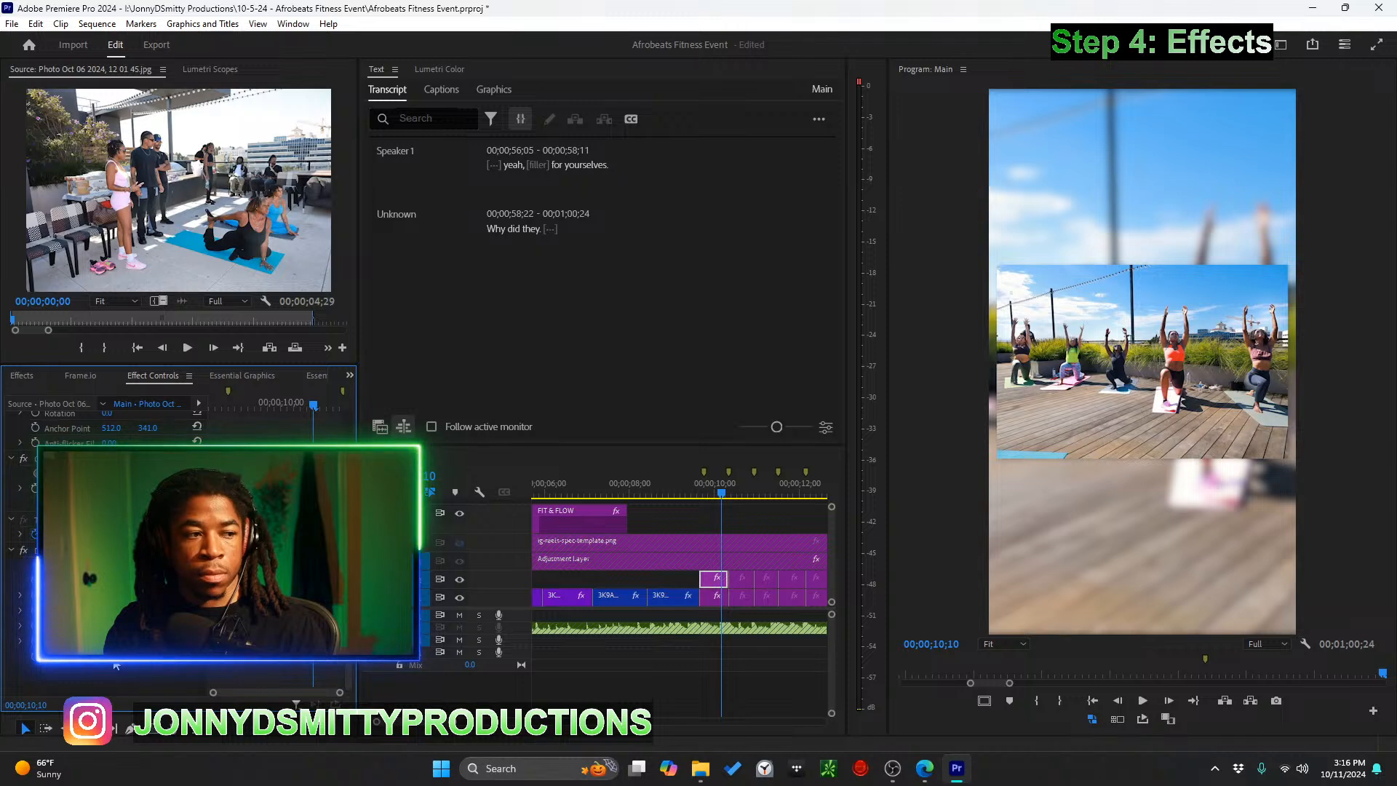
pyautogui.click(110, 657)
pyautogui.click(110, 659)
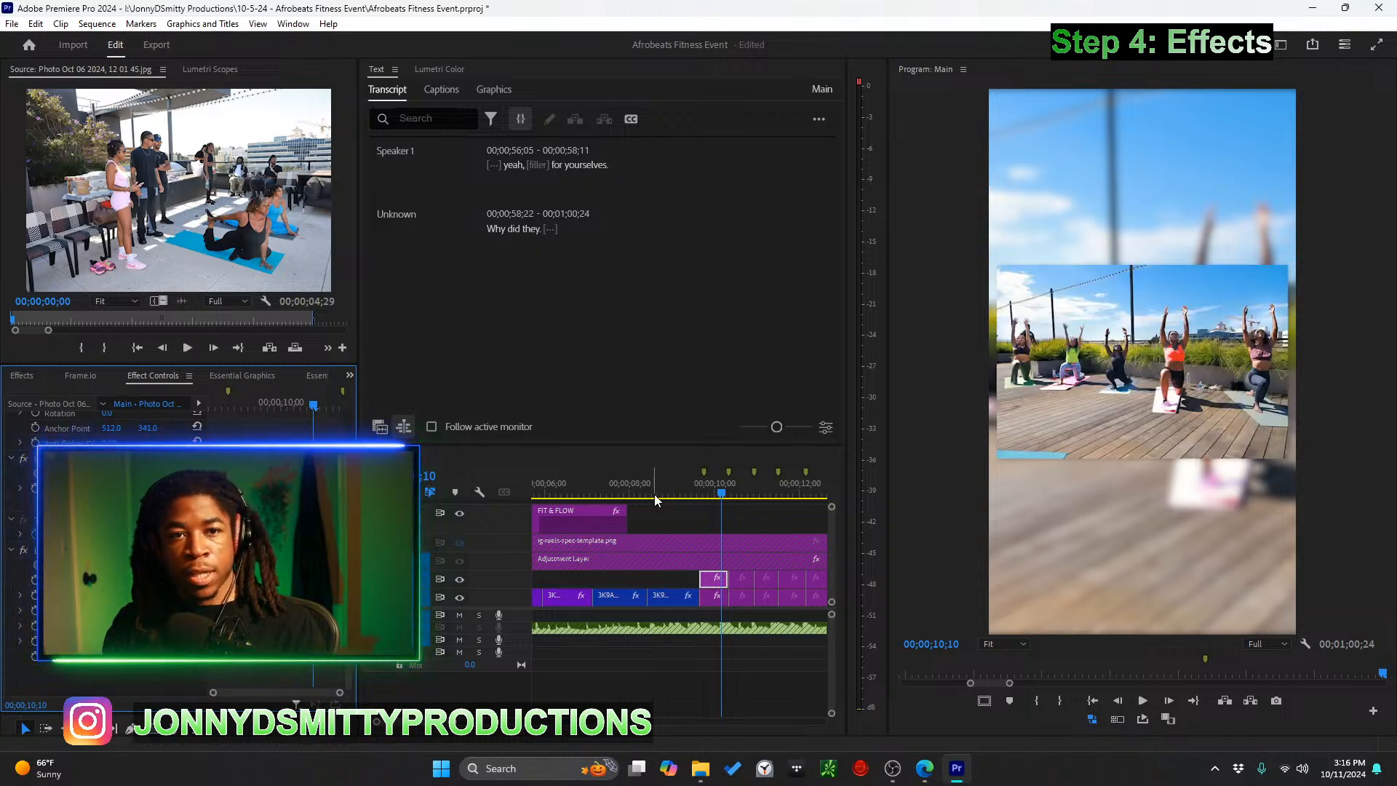
# Try the Darken blend mode on the lower blurred copy of the first photo
pyautogui.click(710, 596)
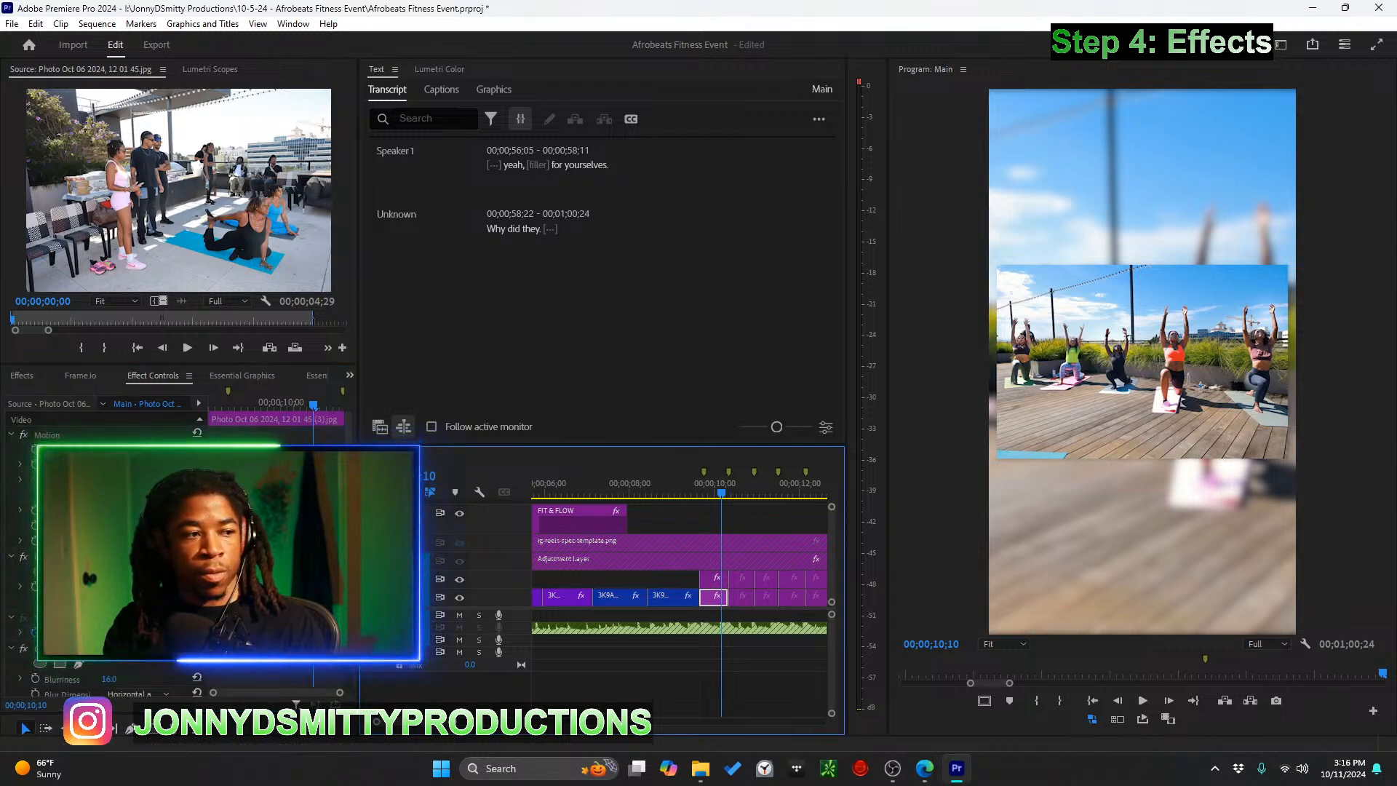
pyautogui.scroll(-1, 106, 553)
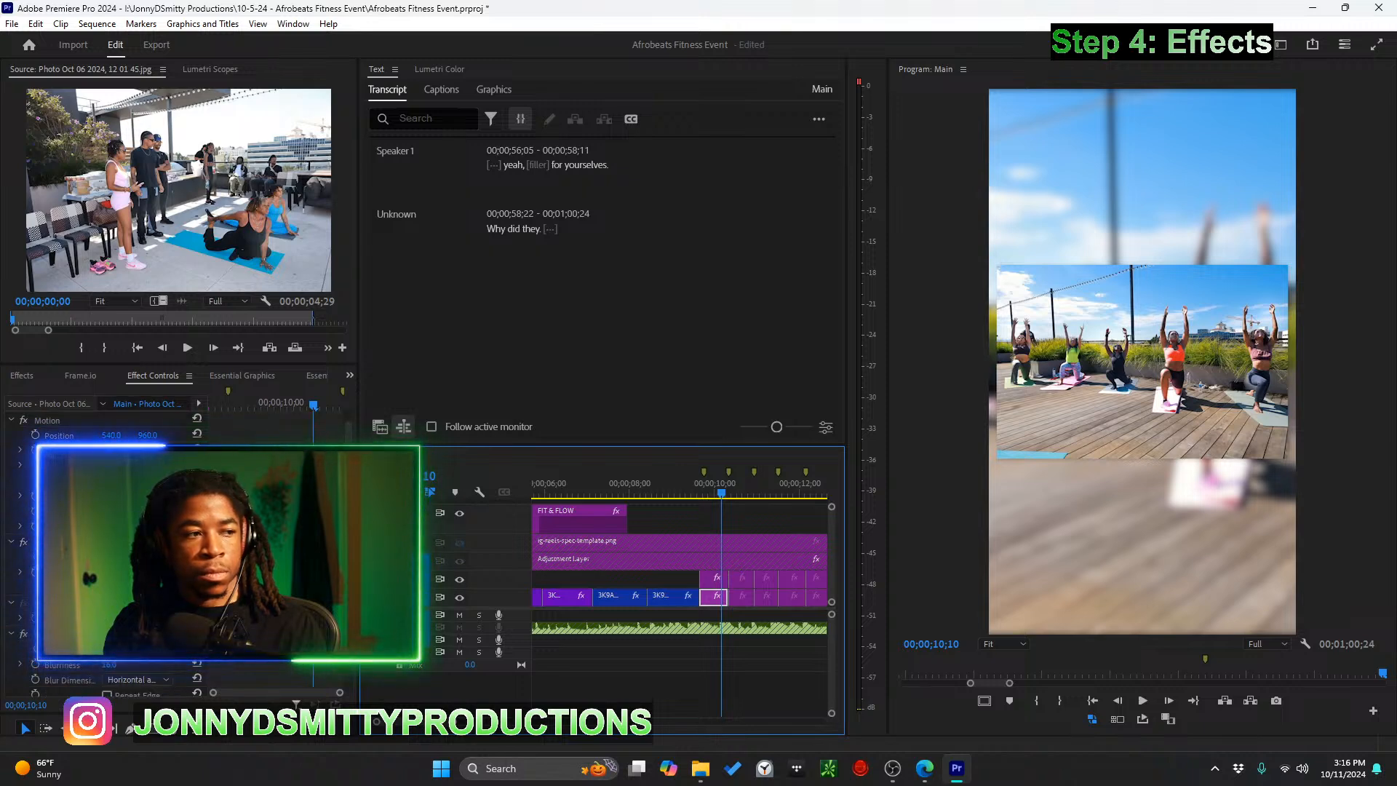
pyautogui.click(138, 586)
pyautogui.click(159, 175)
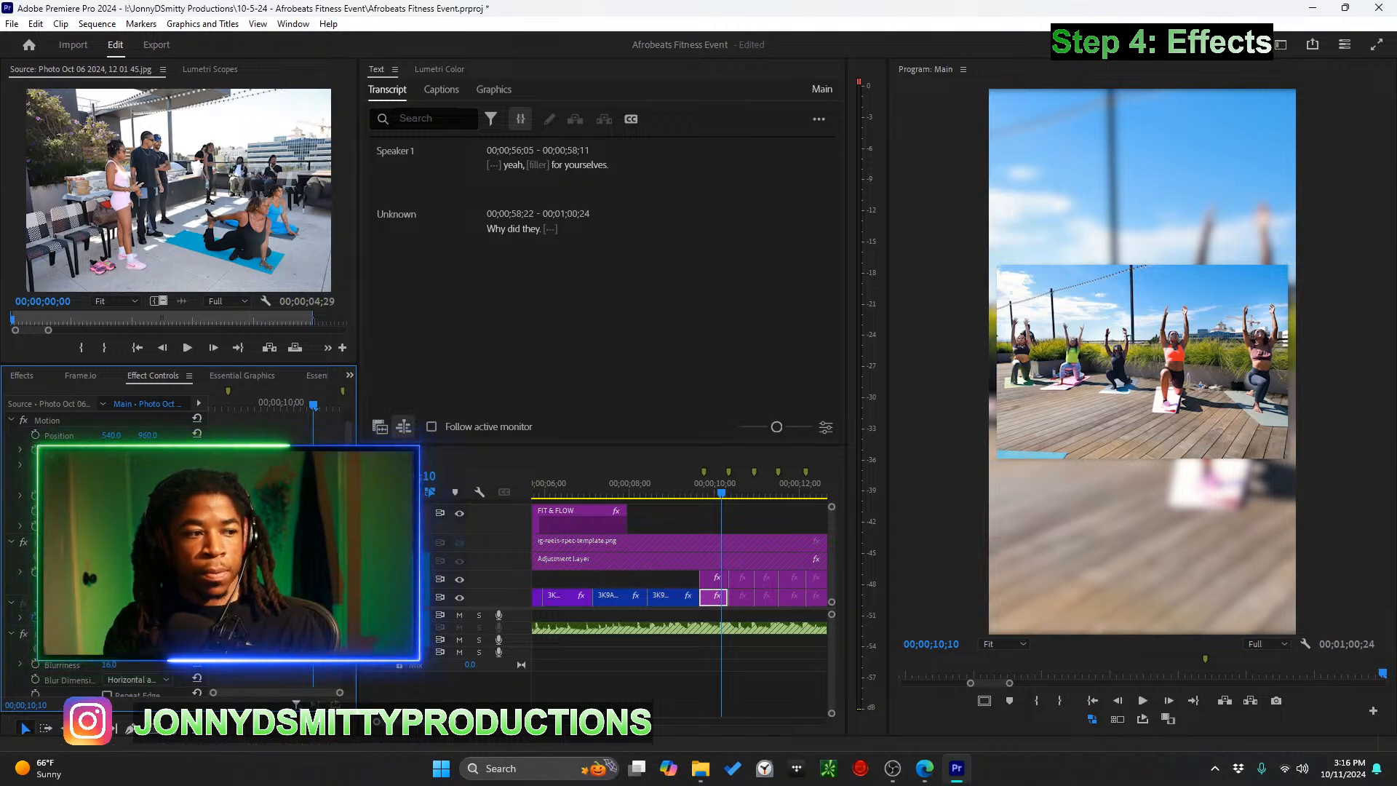
pyautogui.scroll(-4, 196, 399)
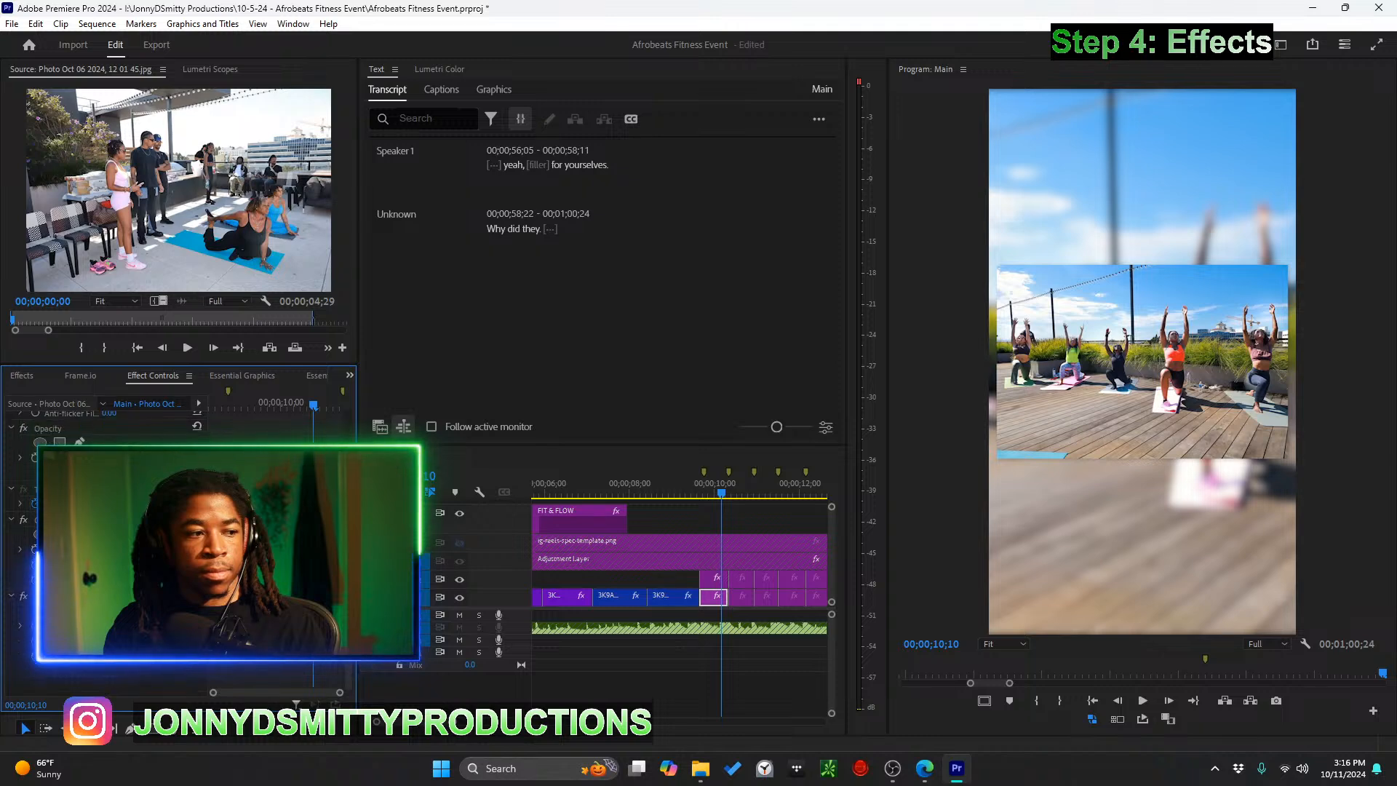
pyautogui.scroll(2, 196, 398)
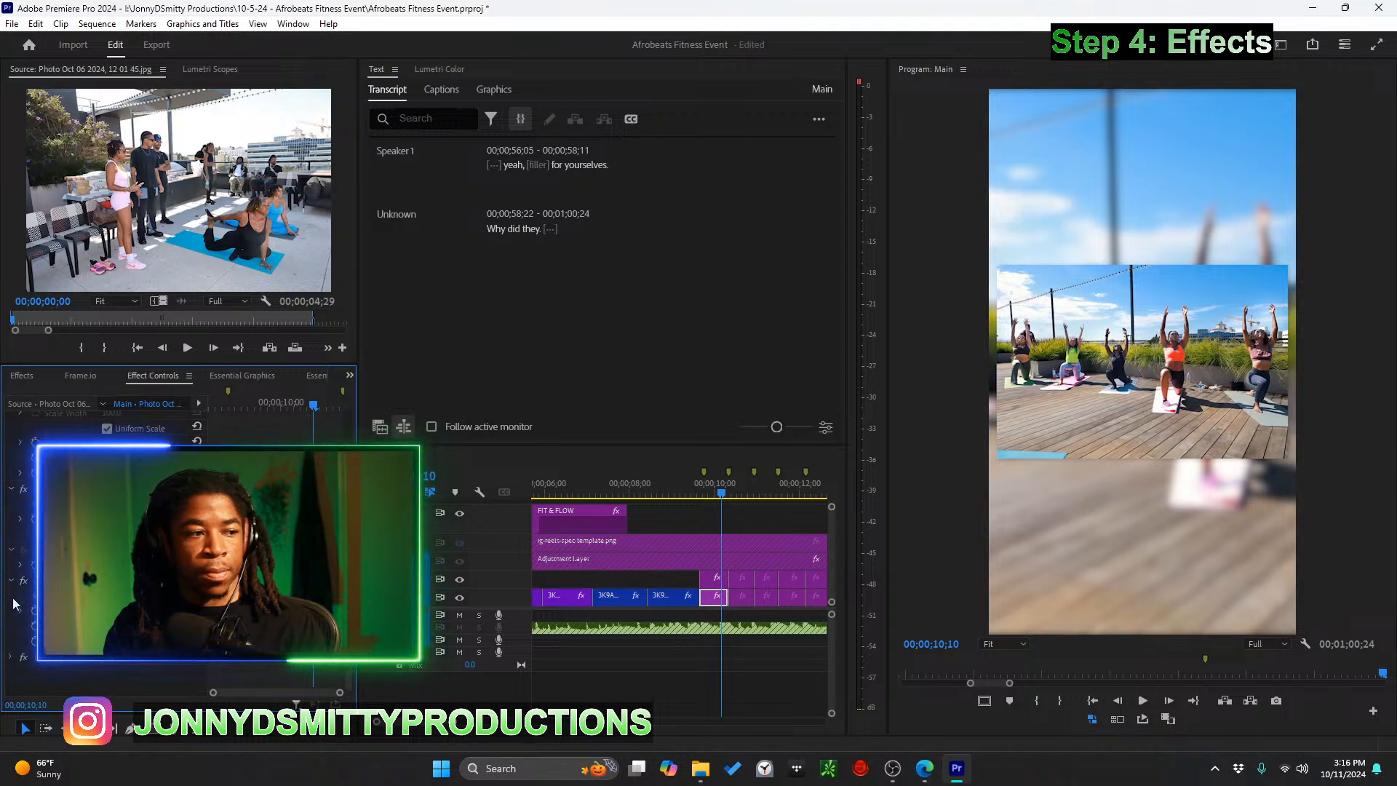
# Try Multiply and Color Dodge as blend modes on the lower copy and return it to Normal
pyautogui.click(149, 534)
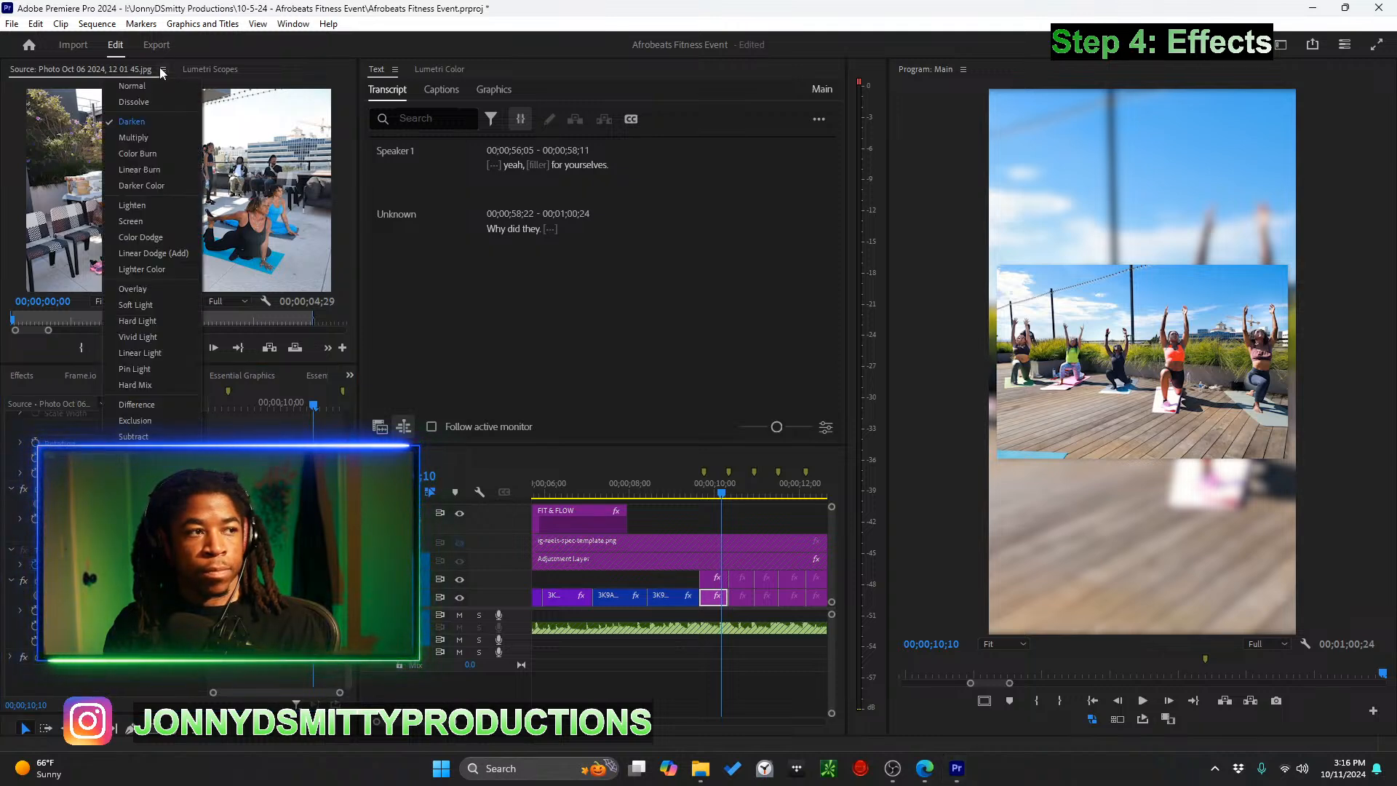
pyautogui.click(147, 141)
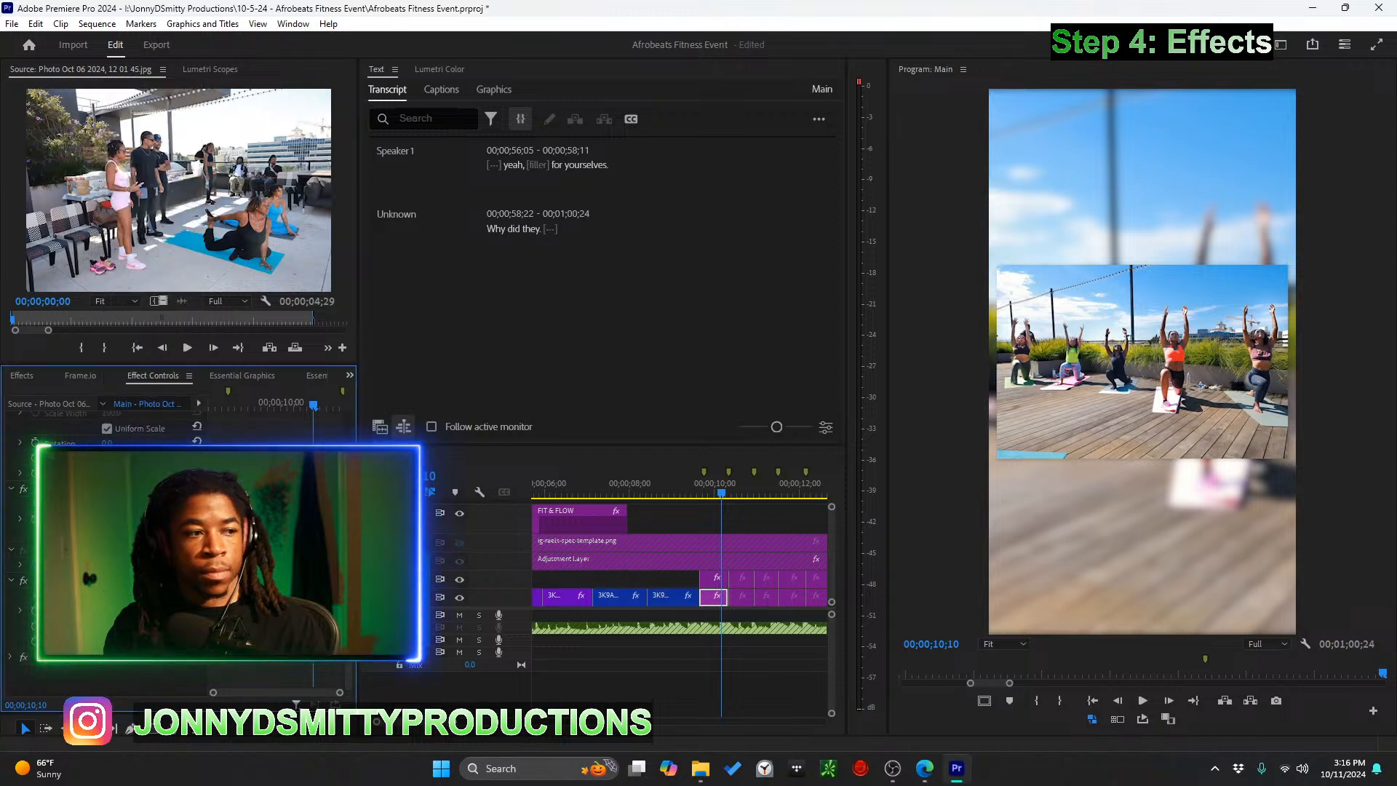
pyautogui.click(149, 534)
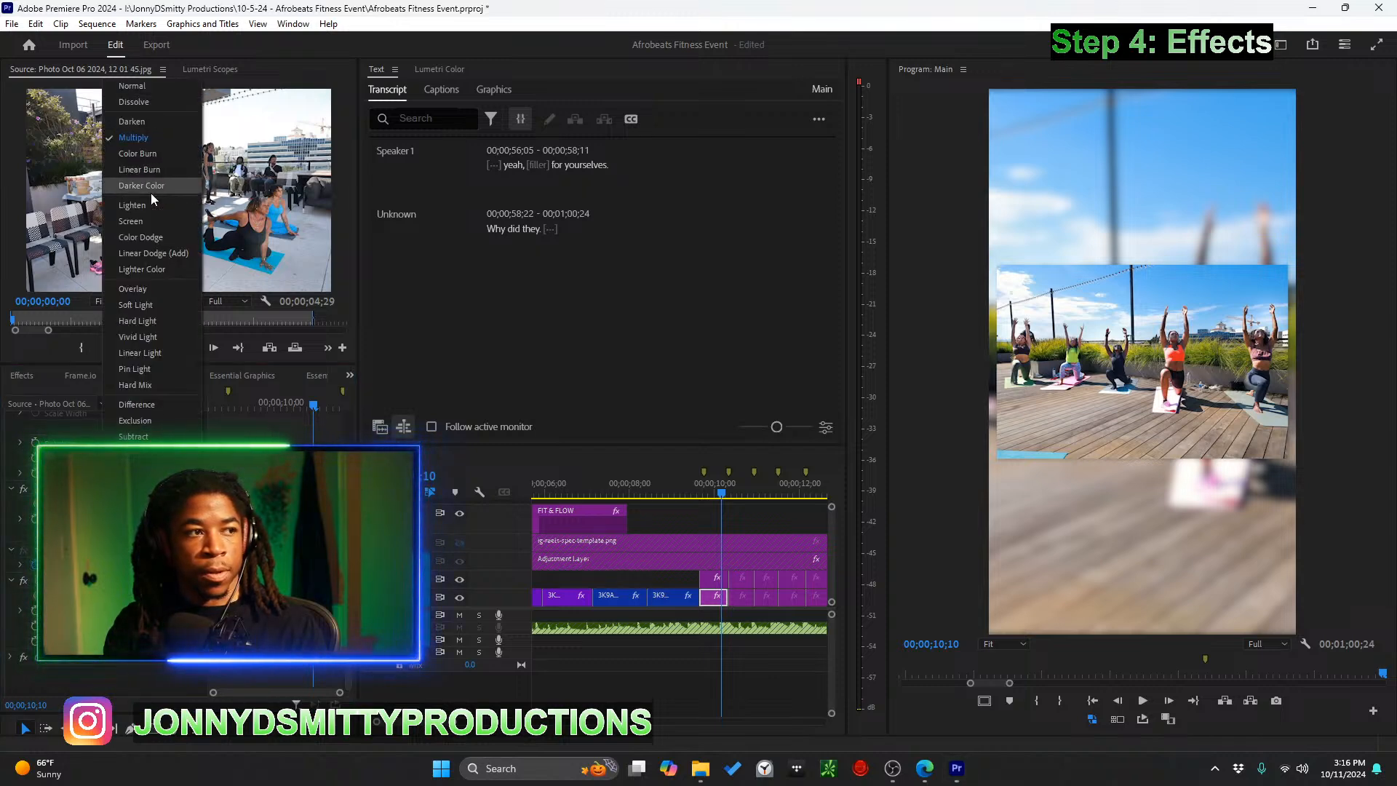
pyautogui.click(150, 238)
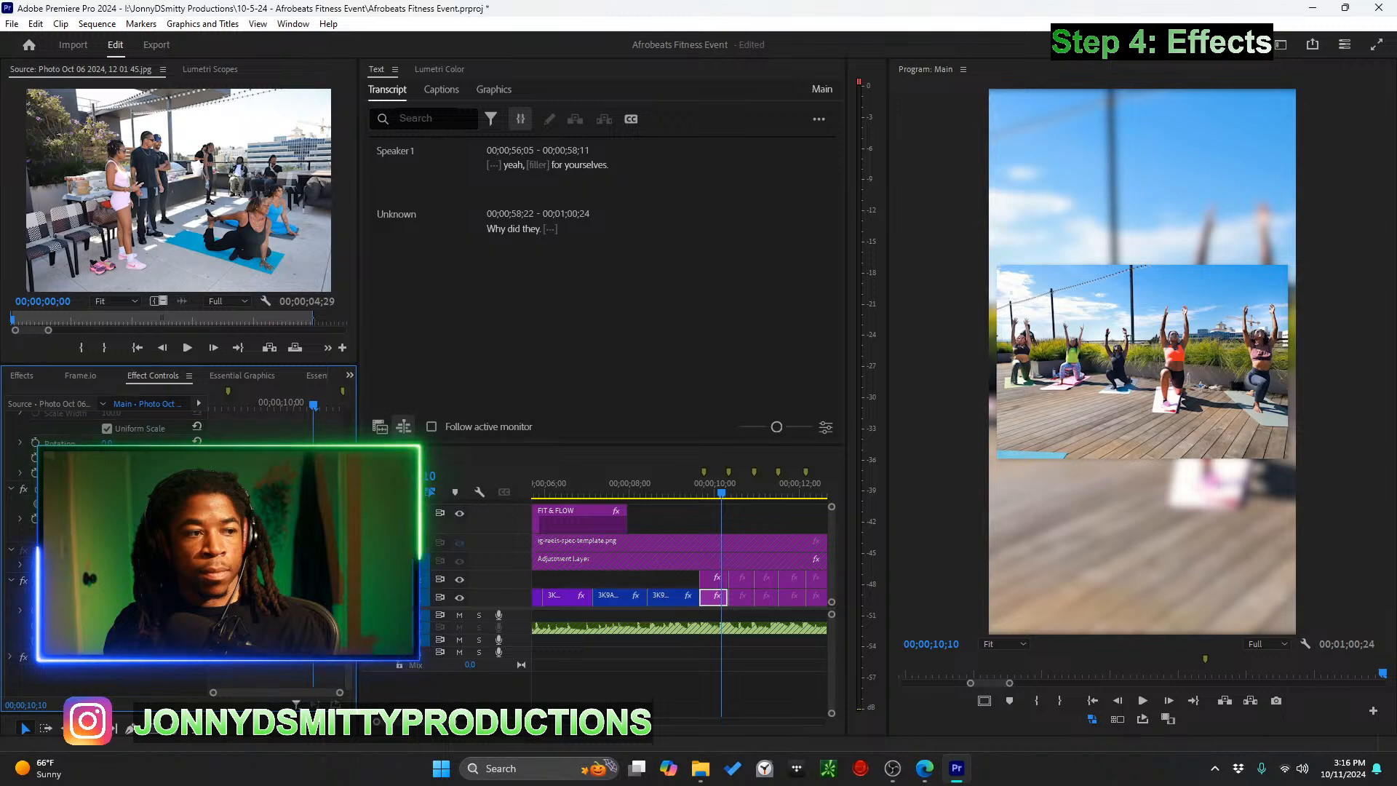
pyautogui.click(150, 534)
pyautogui.click(138, 86)
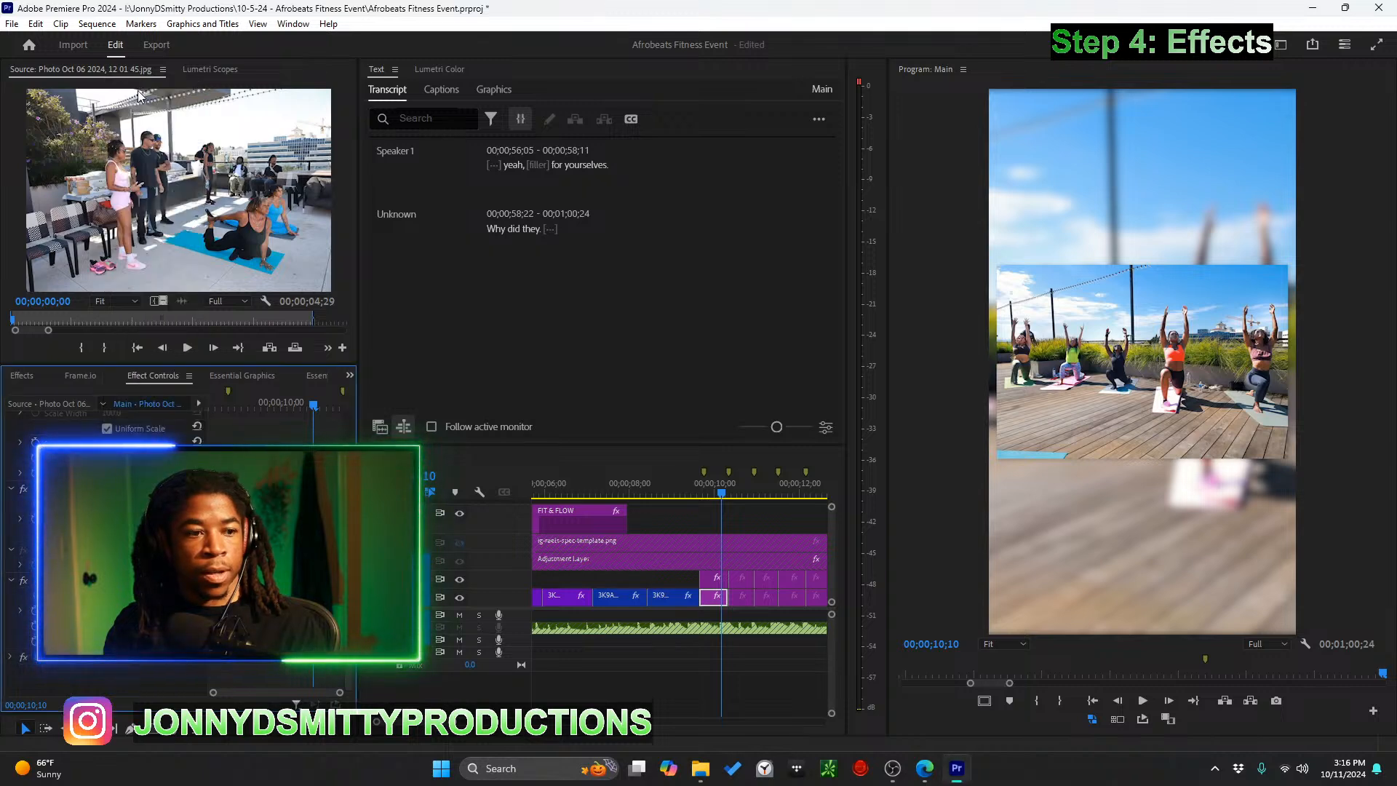
# Hide the video track that holds the upper copies of the photos
pyautogui.click(714, 579)
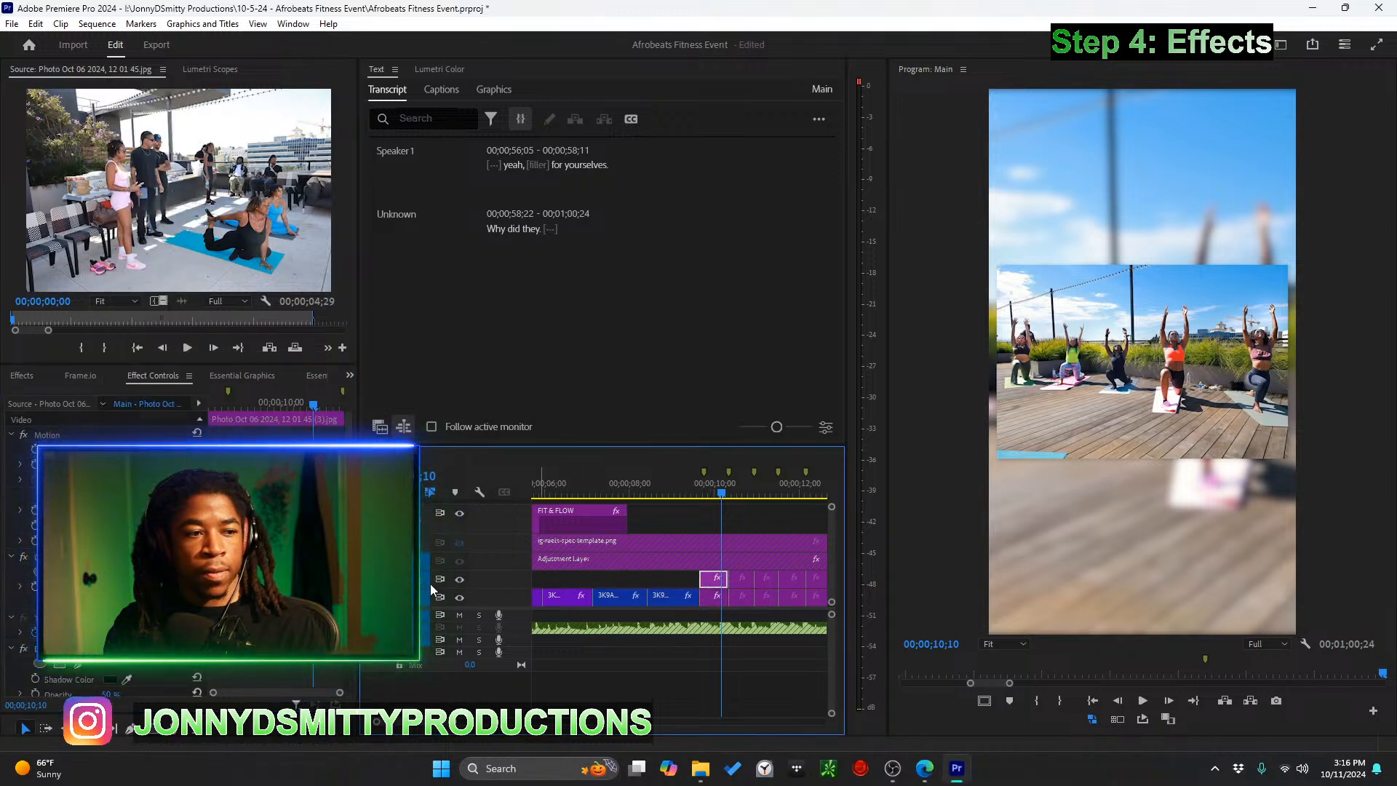
pyautogui.click(459, 580)
pyautogui.click(459, 580)
pyautogui.click(459, 580)
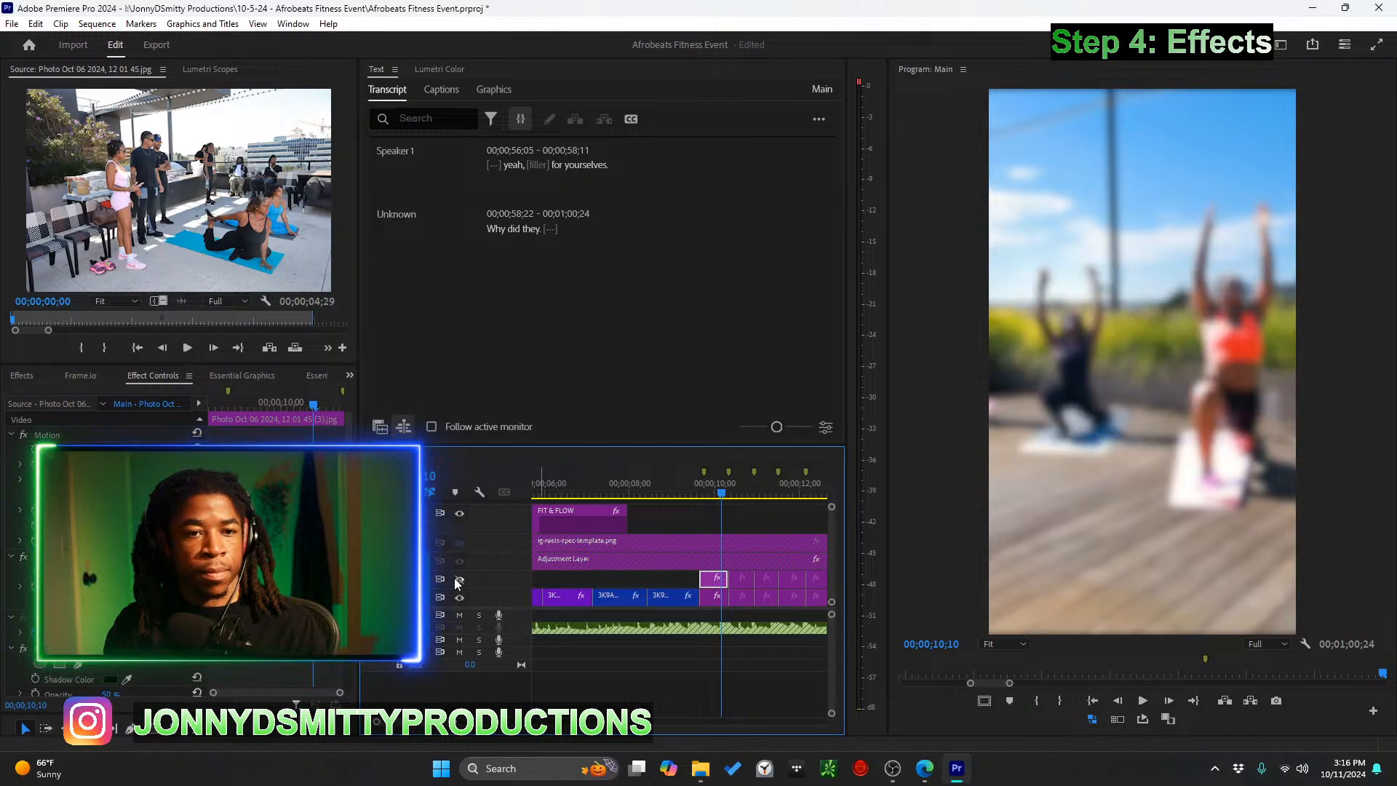
# Look through the blend modes available for the lower copy of the first photo
pyautogui.click(713, 596)
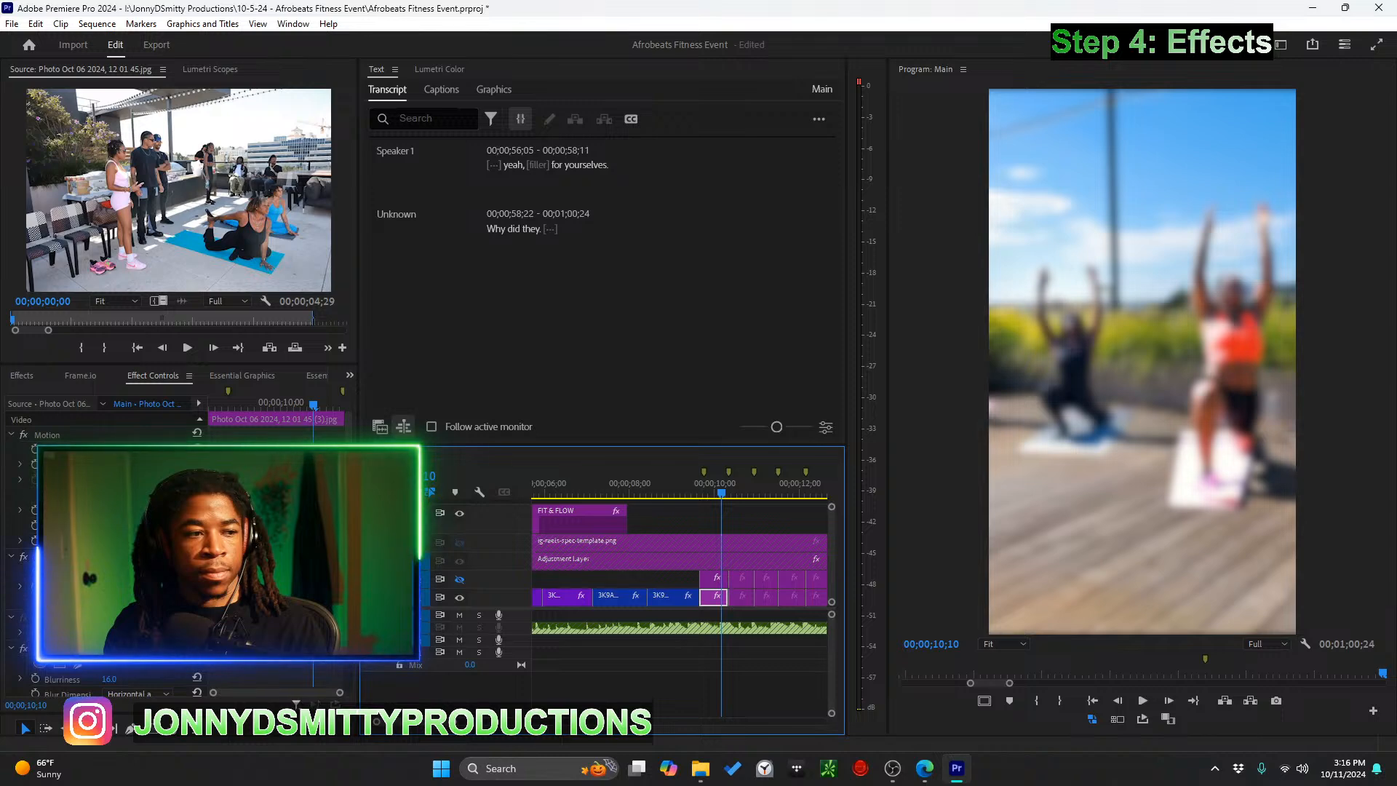
pyautogui.click(138, 601)
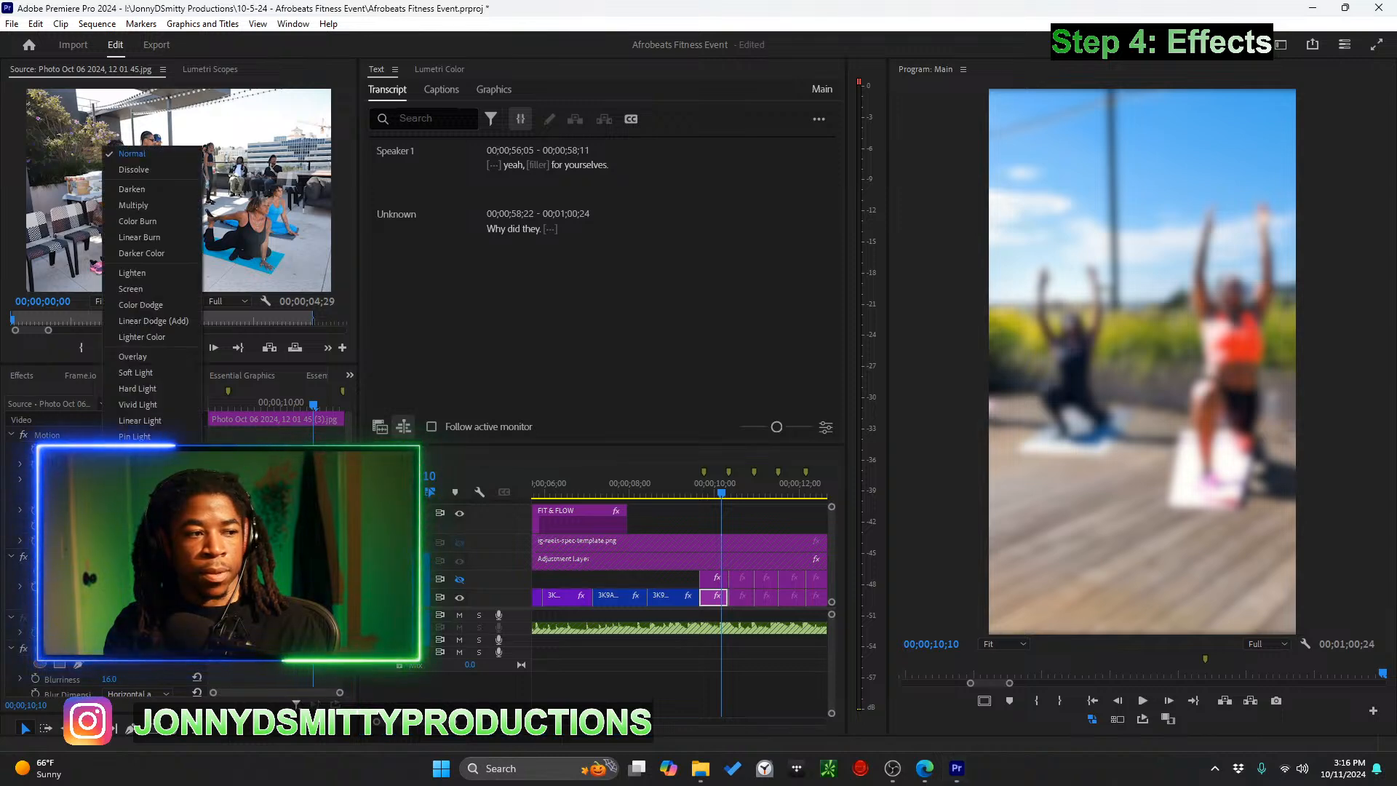
pyautogui.press('Escape')
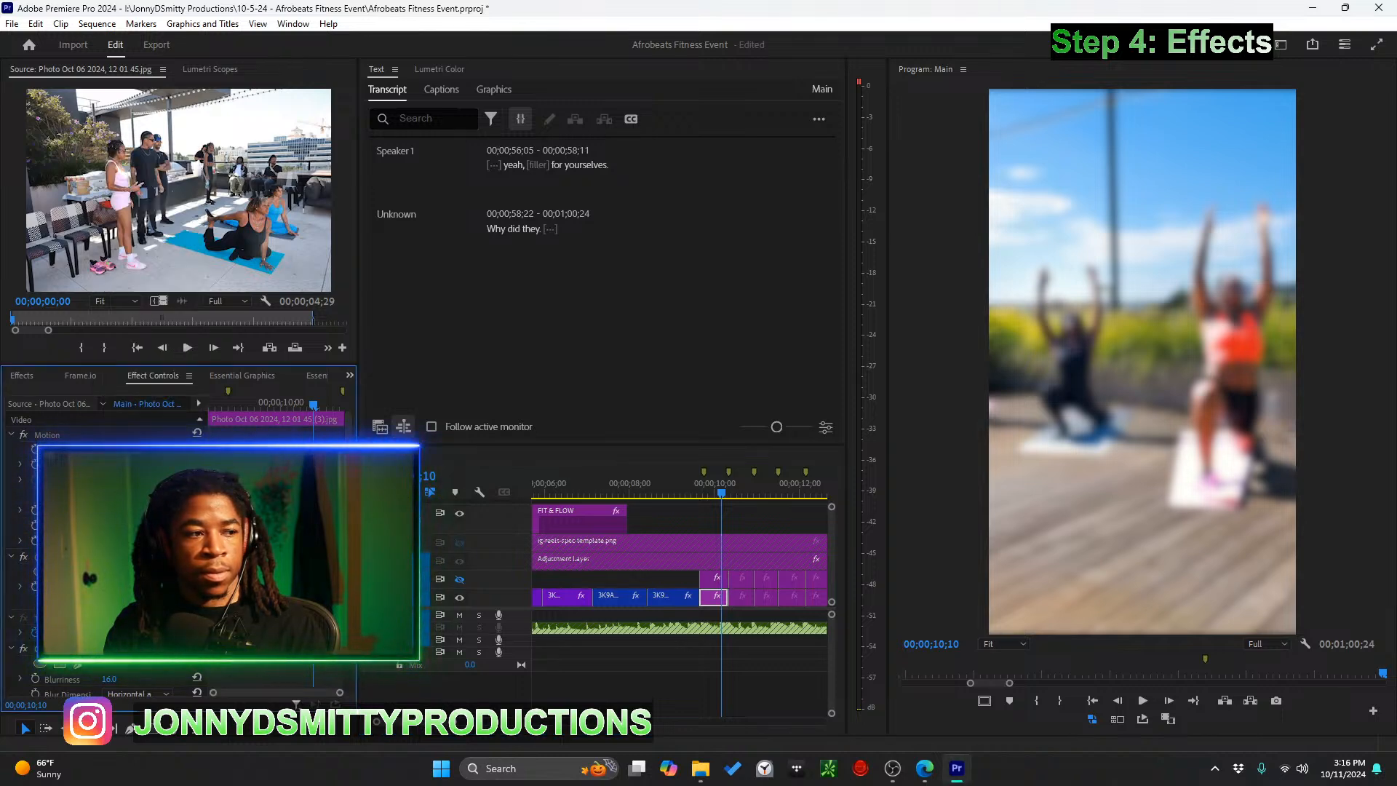
pyautogui.click(138, 601)
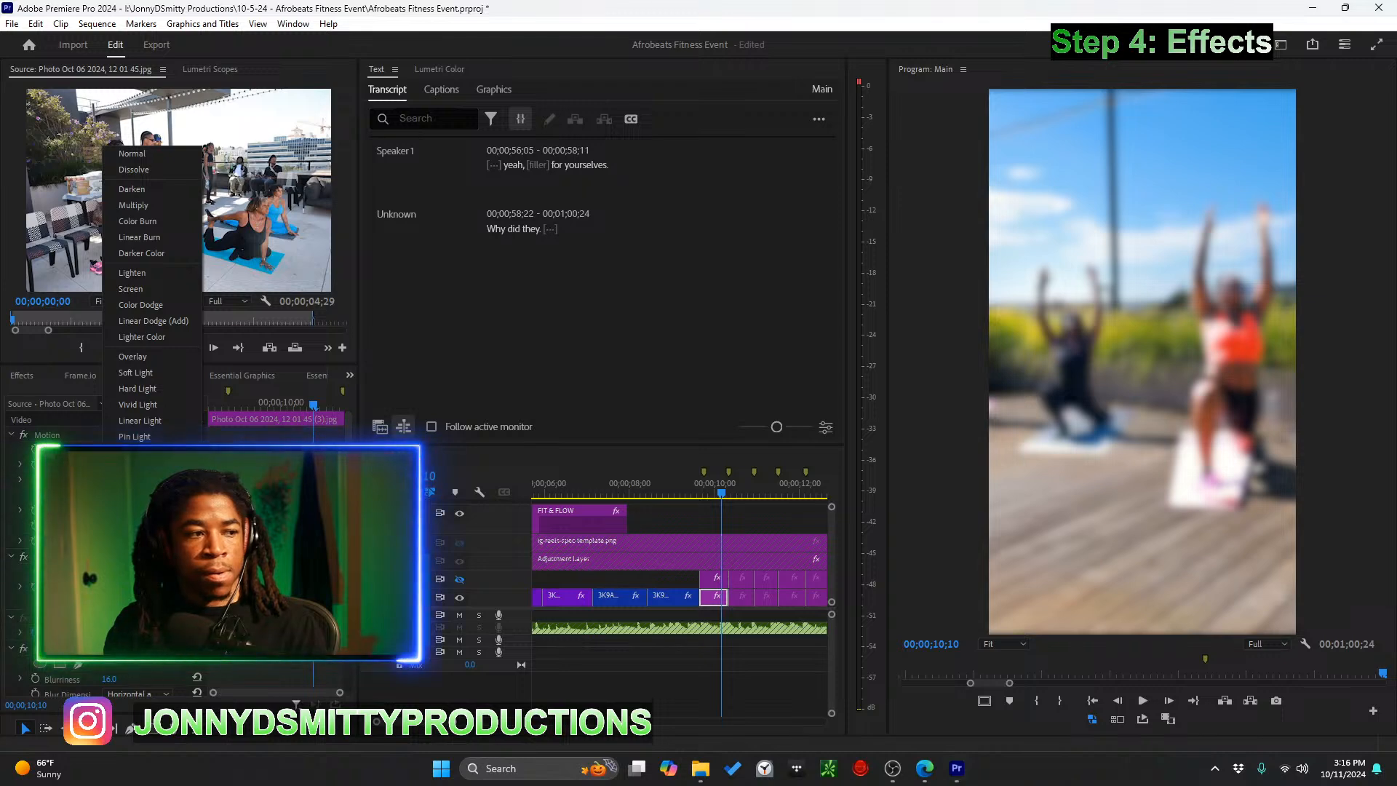
pyautogui.press('Escape')
# Toggle the lower copy's Gaussian Blur off and on to compare, leaving it off
pyautogui.click(23, 647)
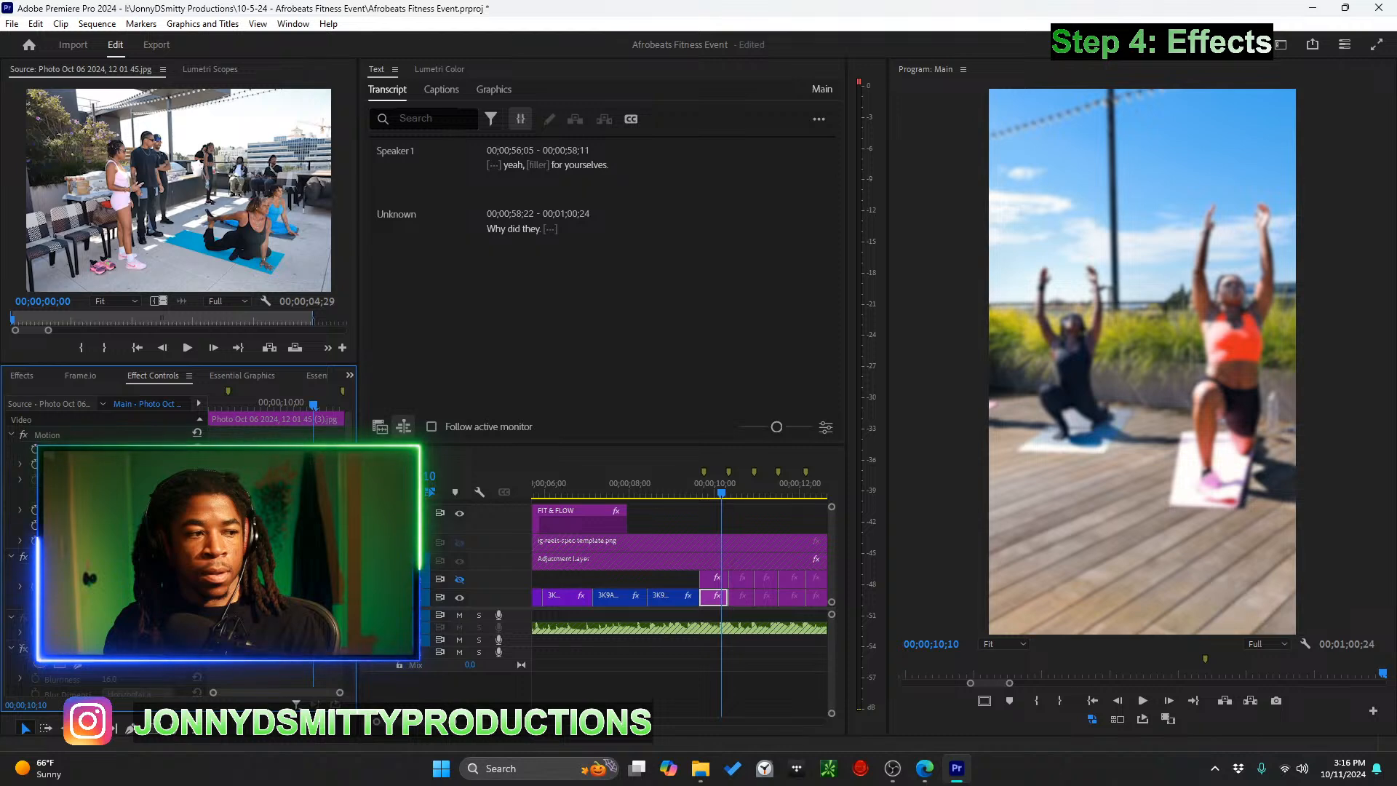
pyautogui.click(24, 649)
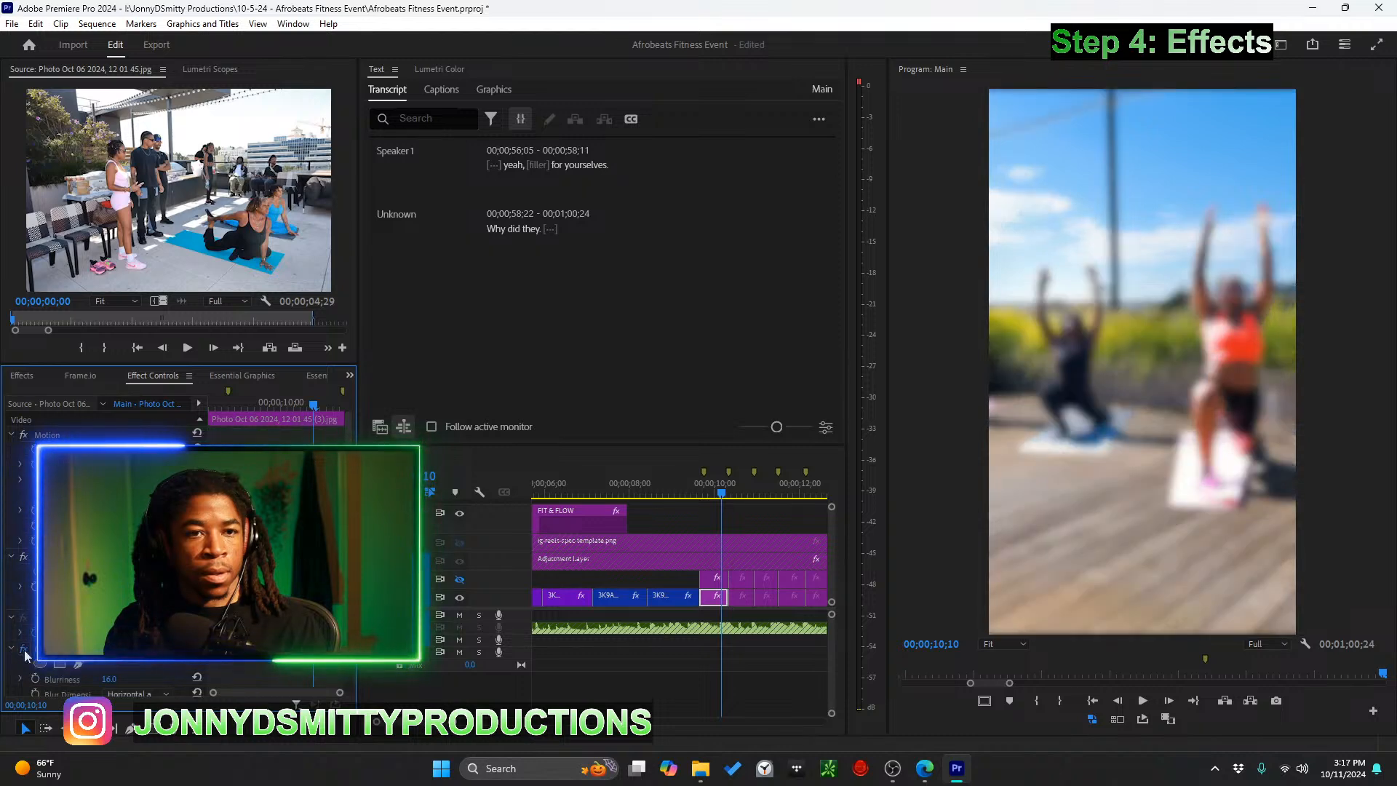
pyautogui.click(24, 648)
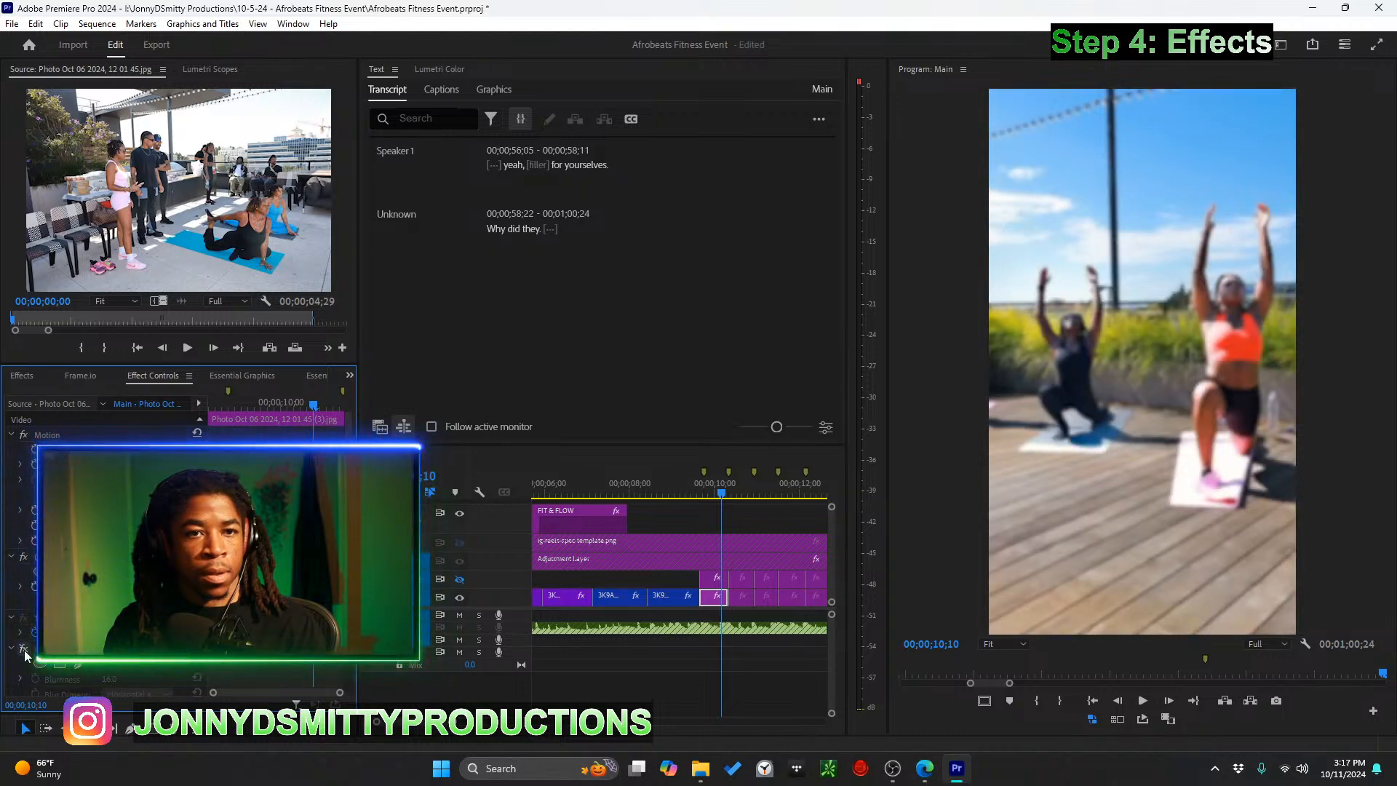
# Move the playhead near the first photo's start and try the Screen blend mode on its lower copy
pyautogui.click(720, 493)
pyautogui.click(707, 494)
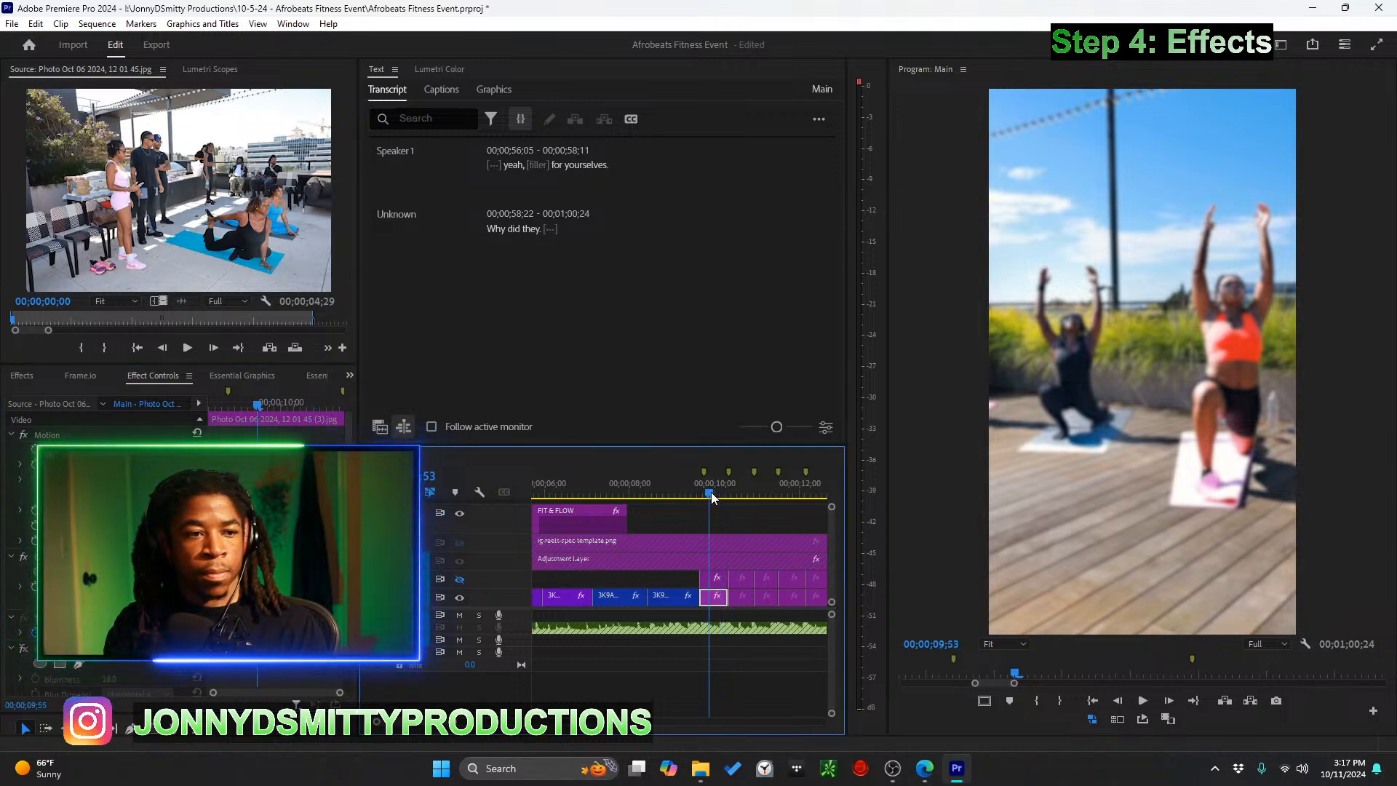
pyautogui.click(707, 494)
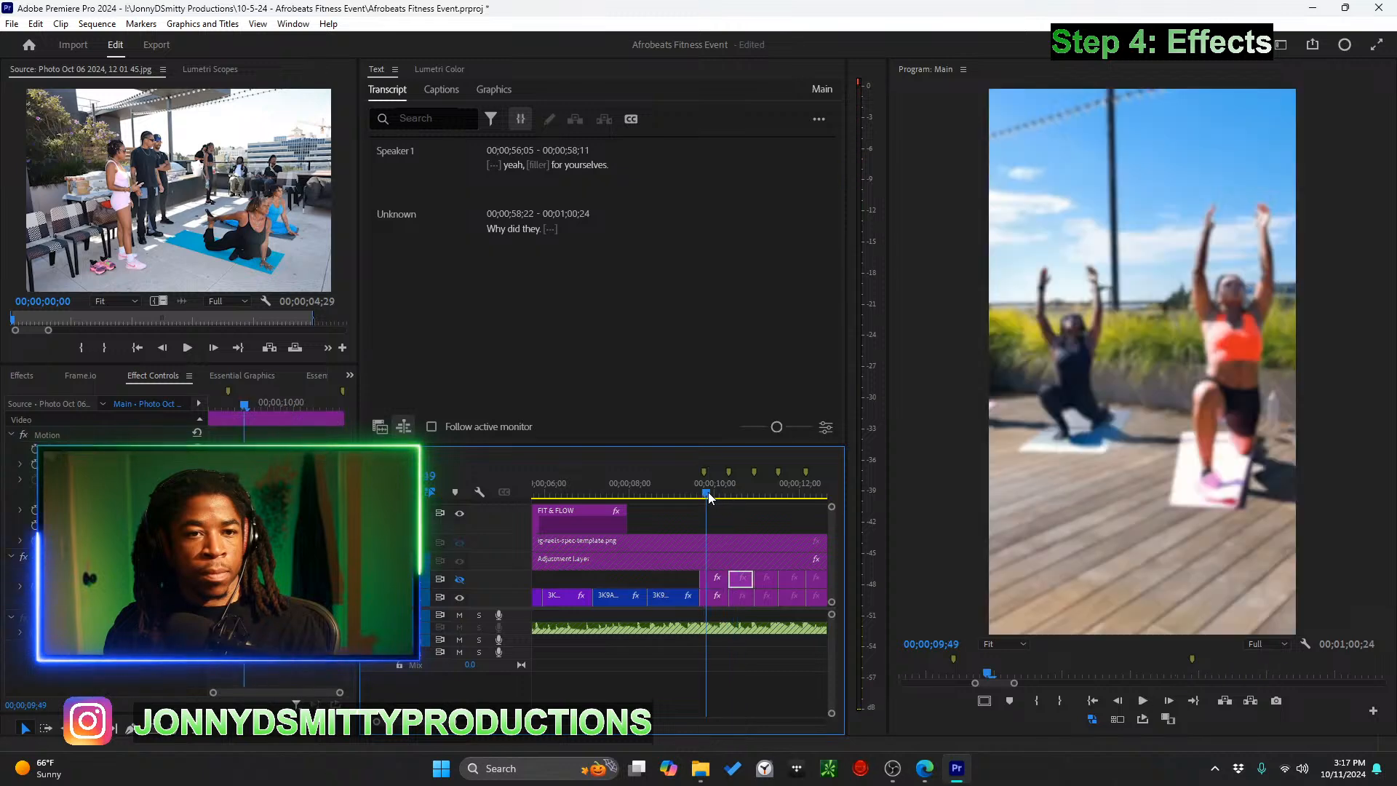
pyautogui.click(706, 600)
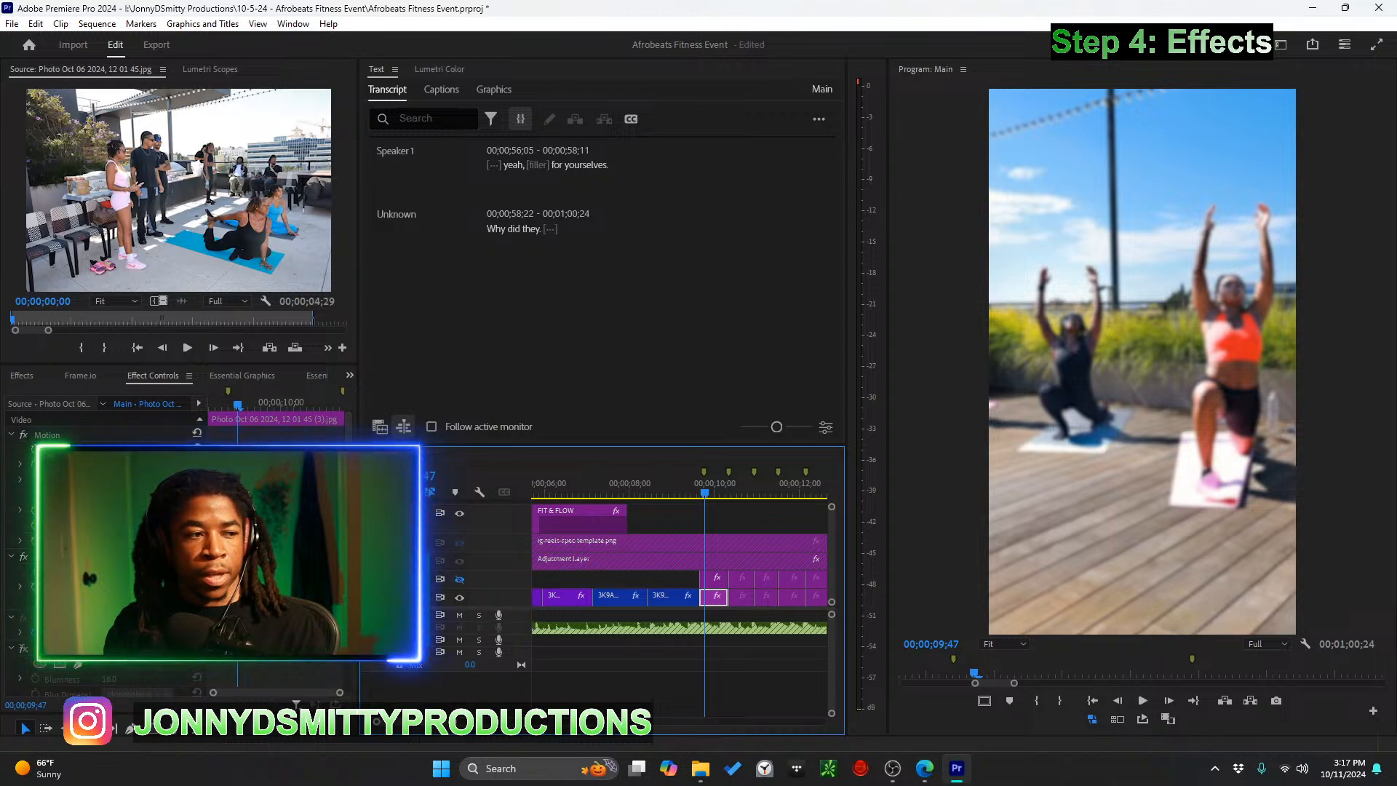
pyautogui.click(141, 601)
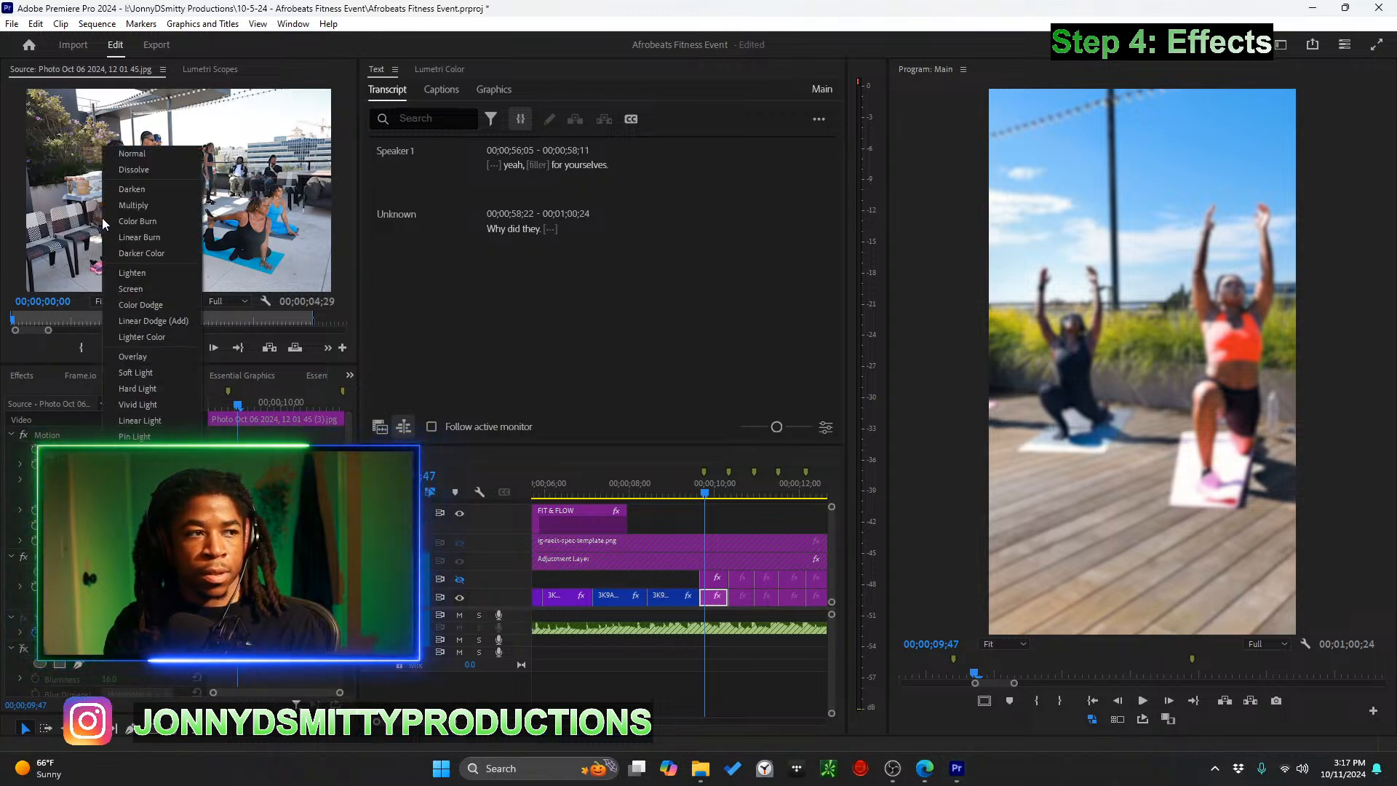
pyautogui.rightClick(133, 283)
pyautogui.click(134, 413)
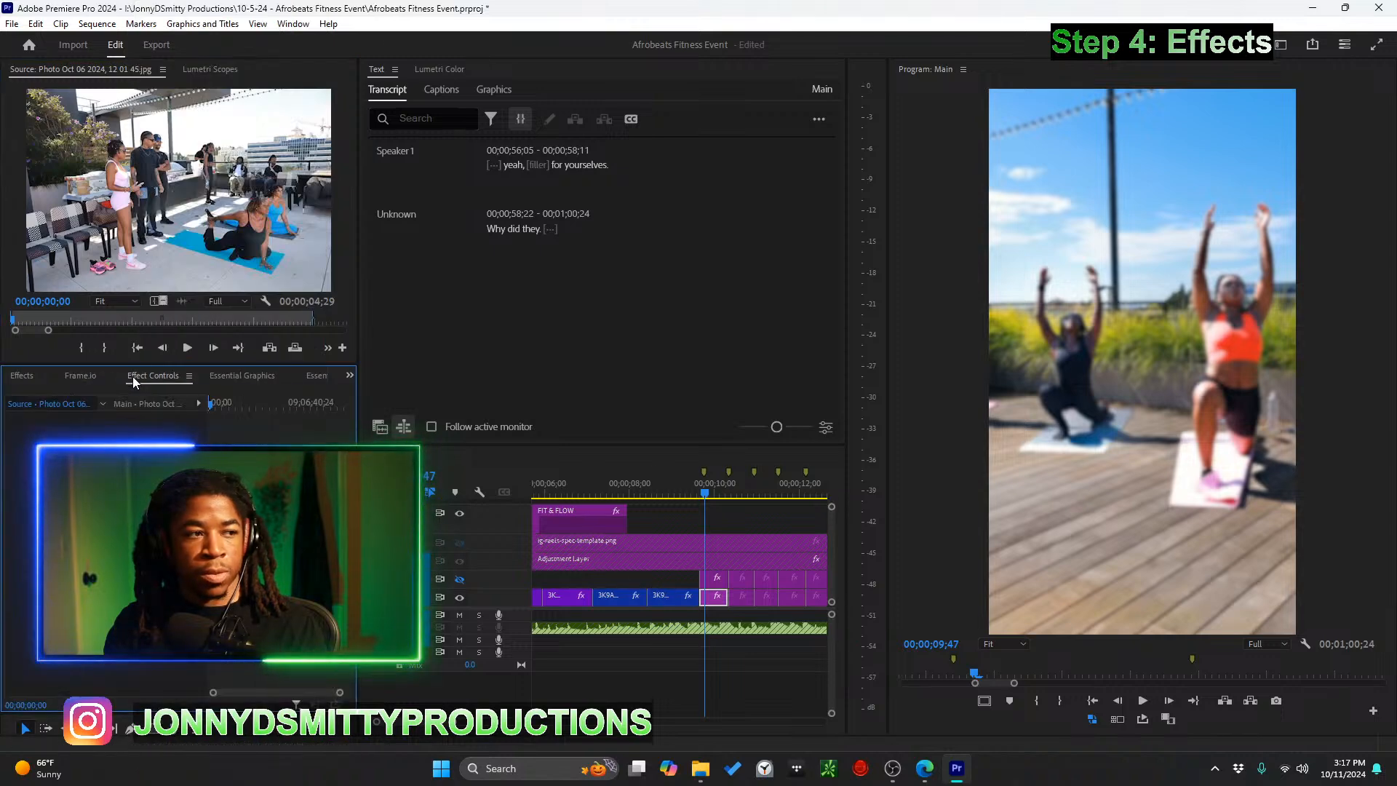
# Return the playhead to the first photo and set its lower copy's blend mode to Vivid Light
pyautogui.press('Down')
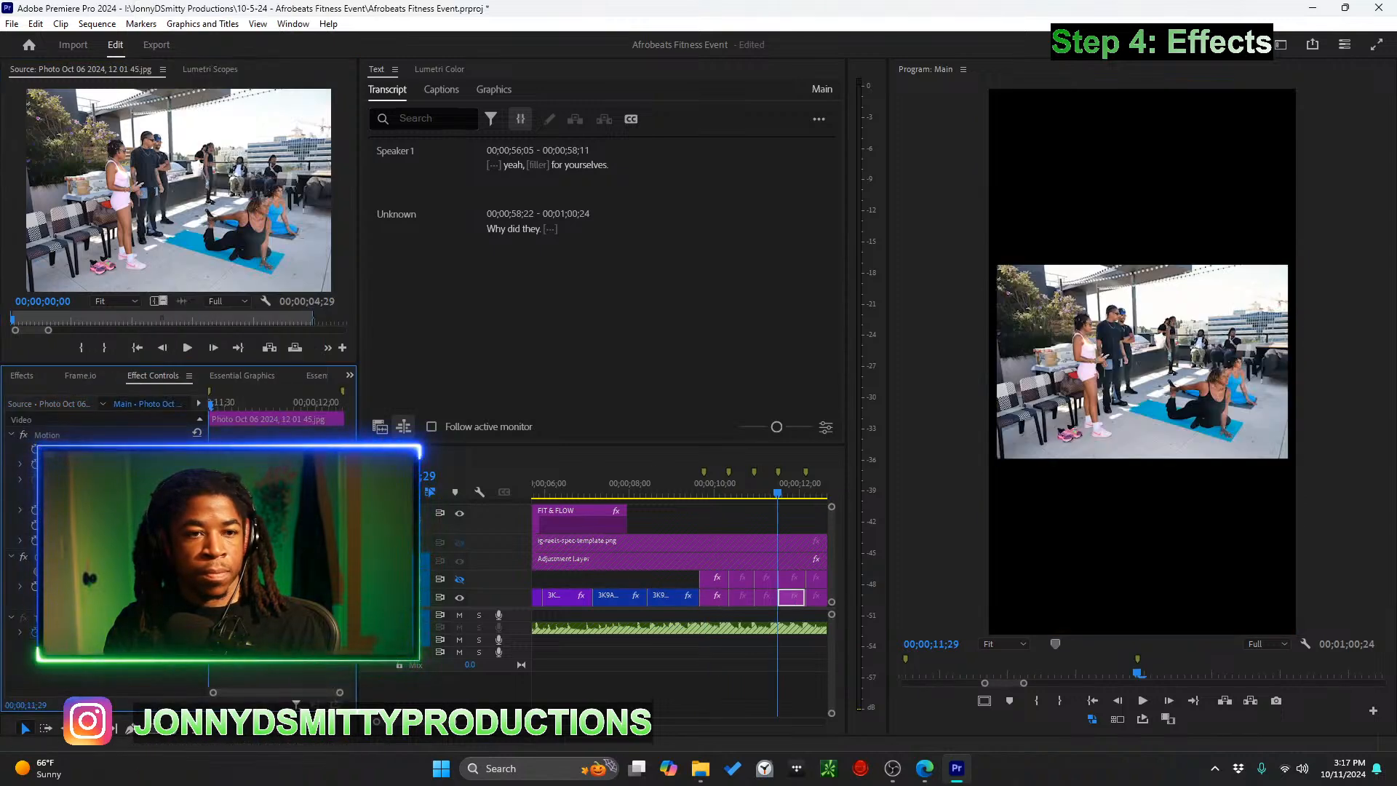
pyautogui.click(710, 493)
pyautogui.click(712, 578)
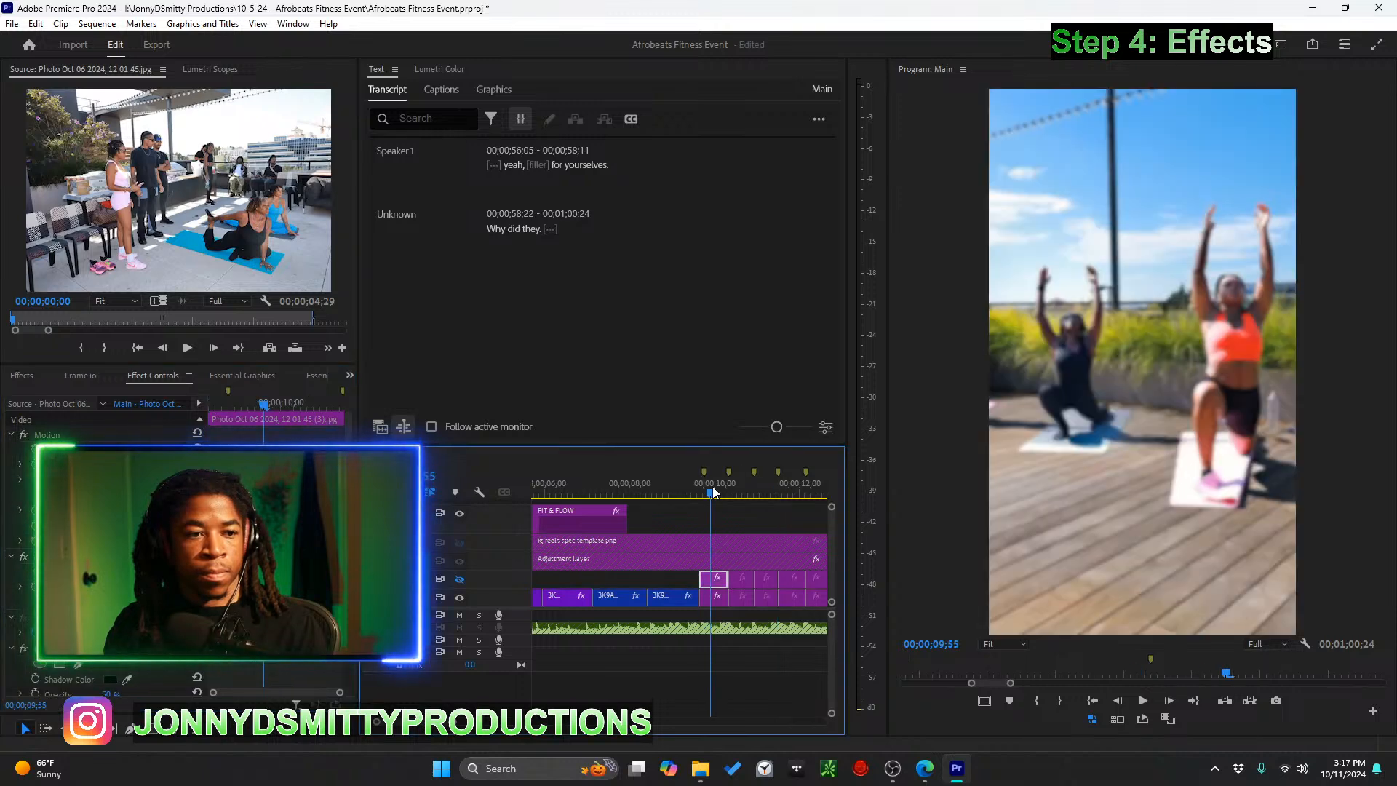
pyautogui.click(713, 597)
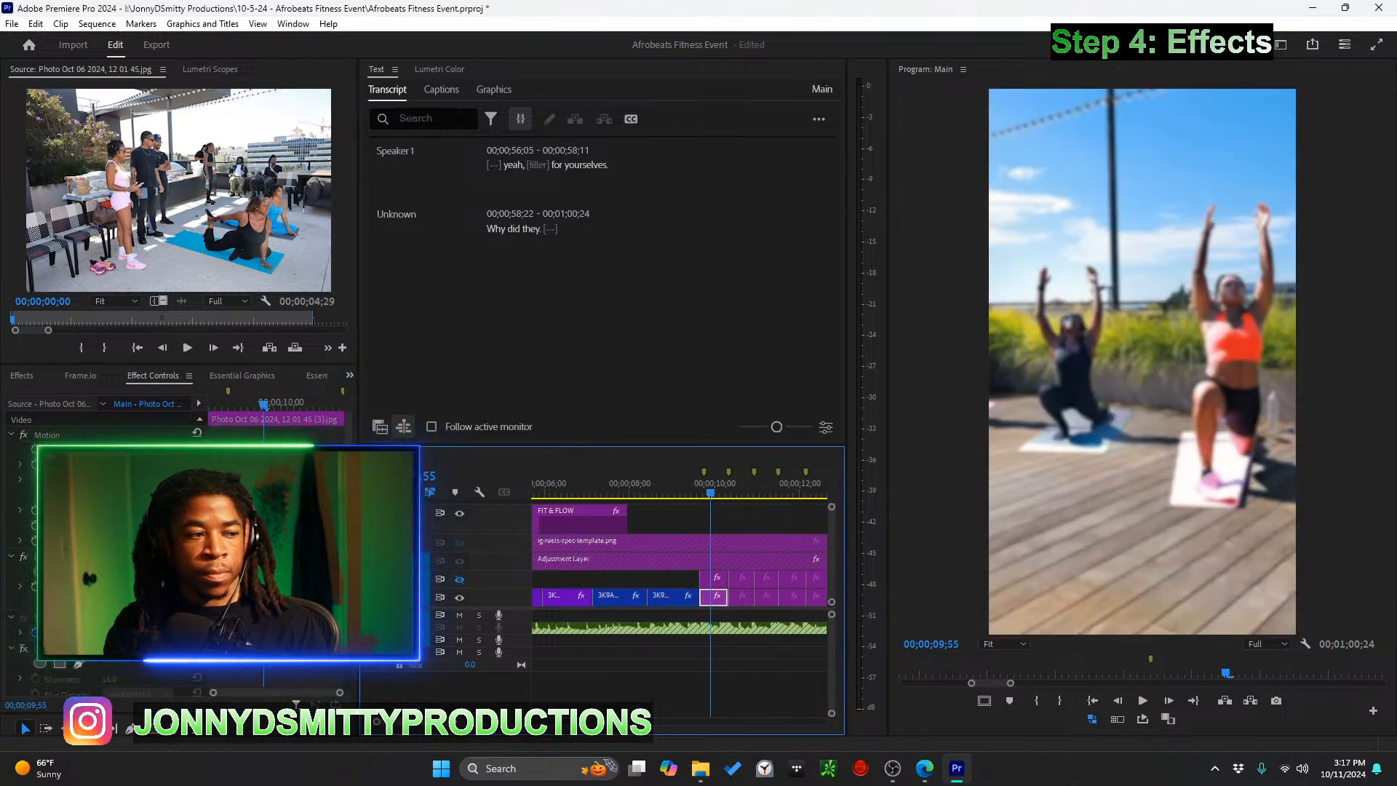
pyautogui.click(137, 601)
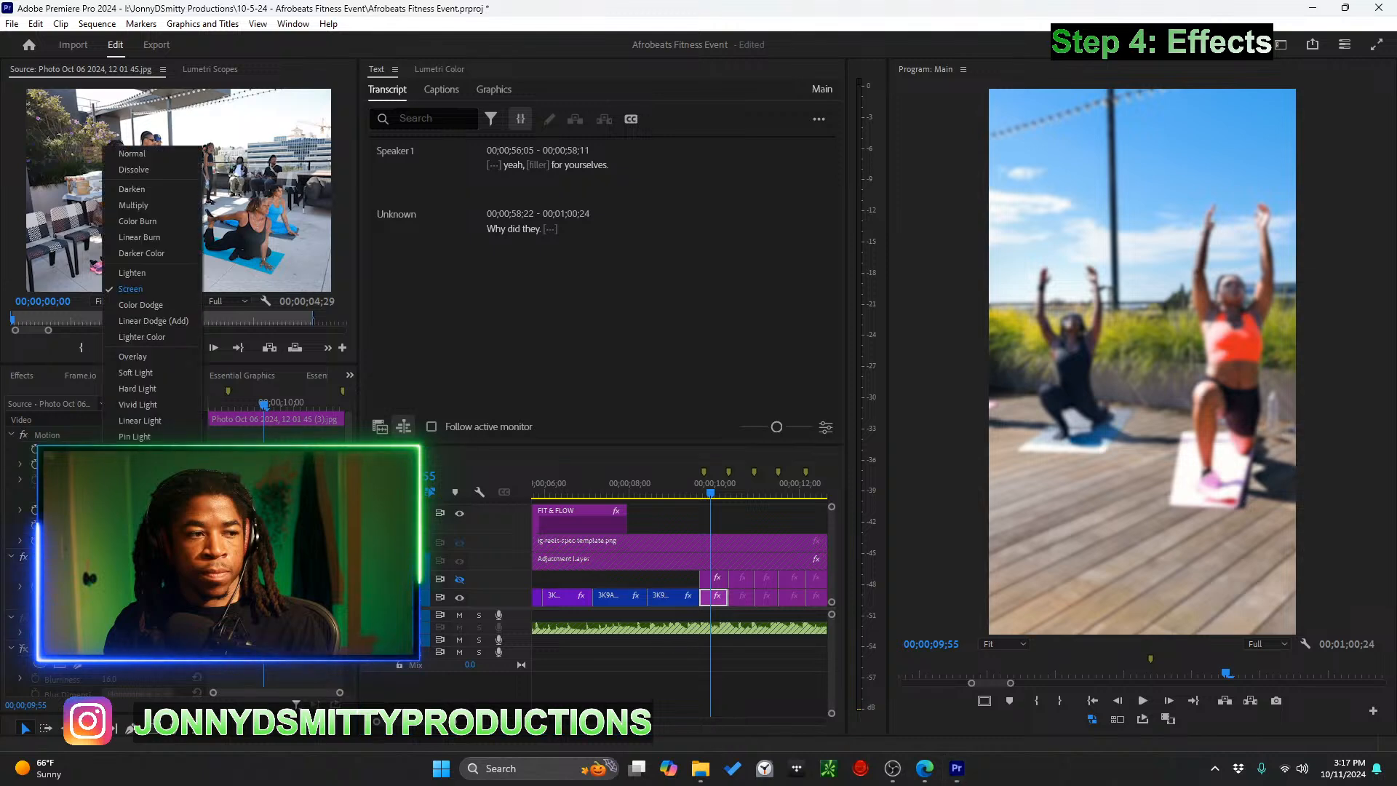
pyautogui.click(137, 403)
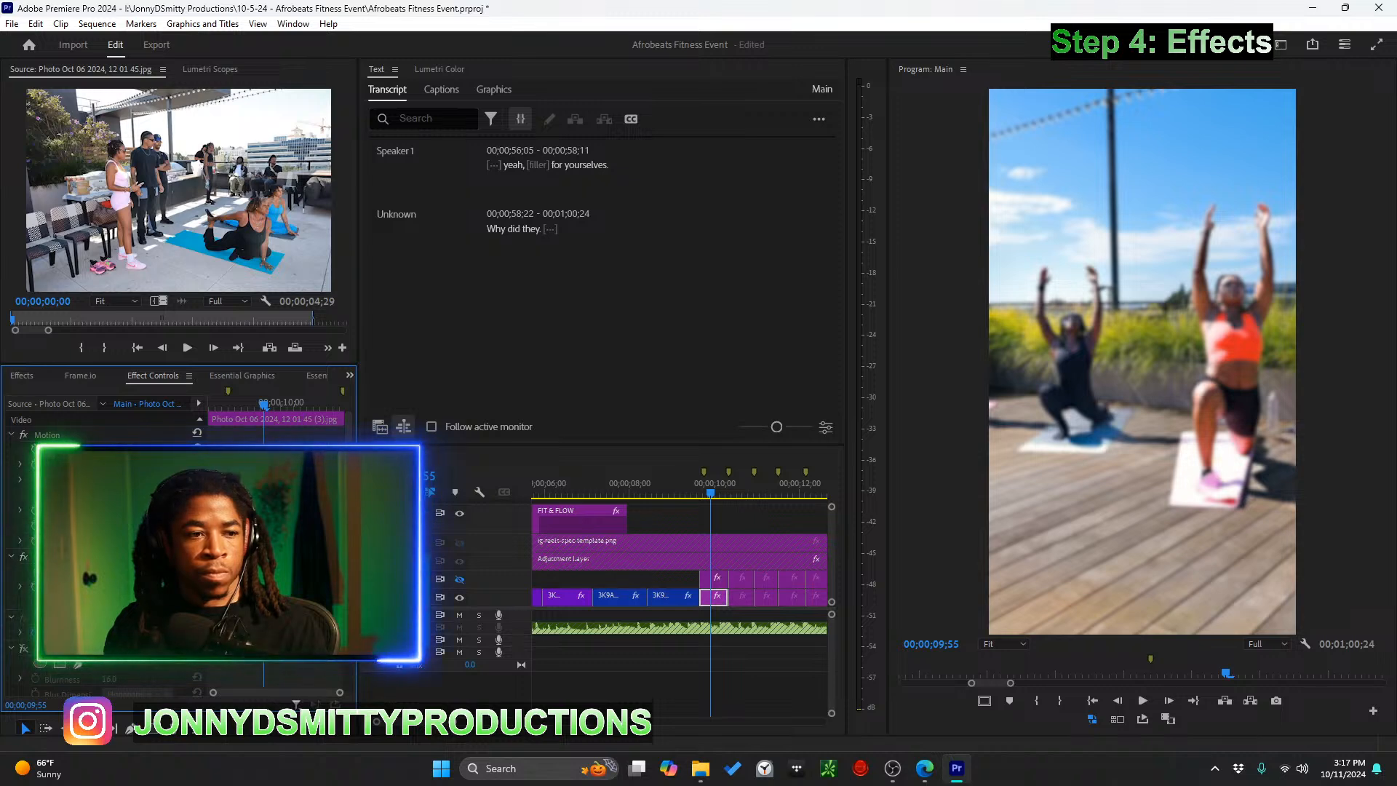
# Toggle the Gaussian Blur on the lower copy on and off again to compare the background
pyautogui.click(24, 648)
pyautogui.click(24, 649)
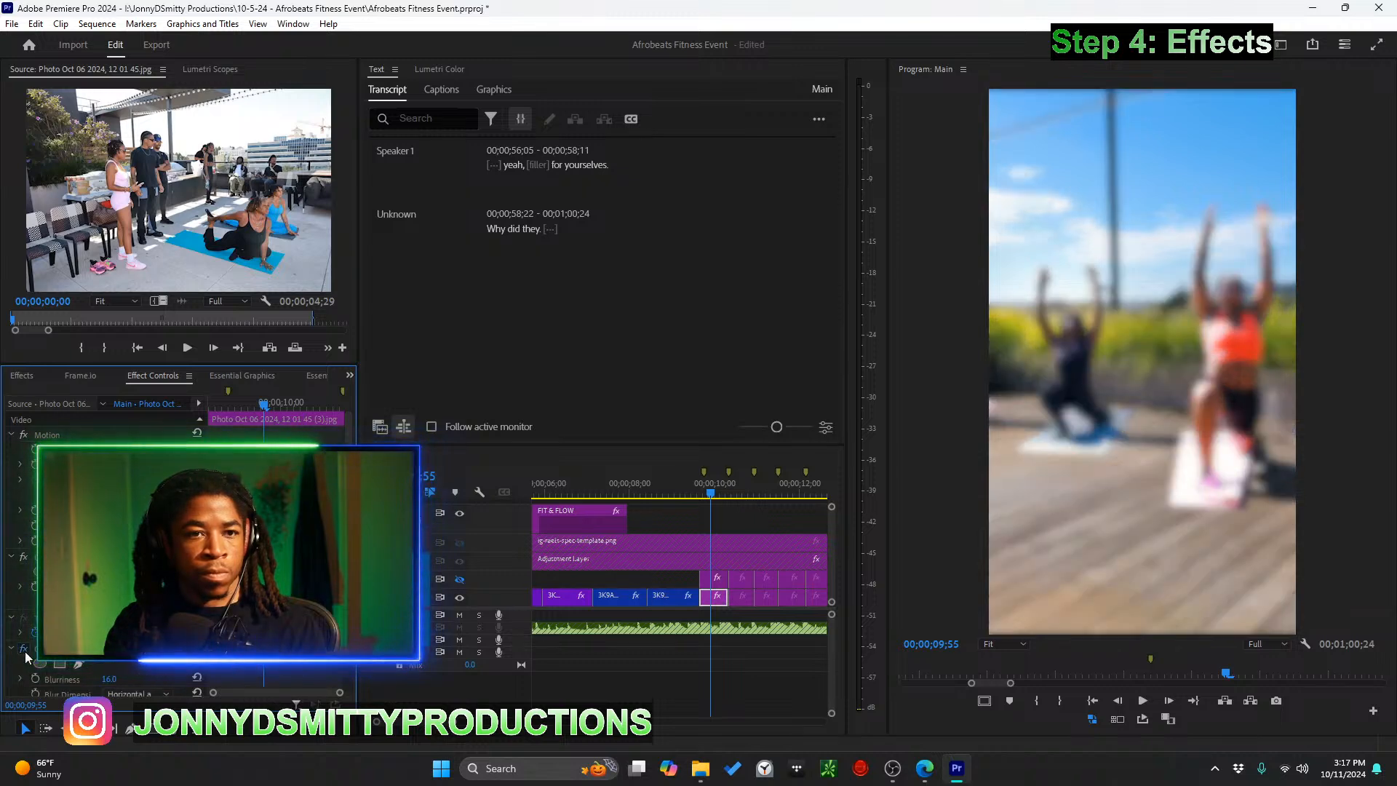
pyautogui.click(24, 650)
pyautogui.click(25, 652)
# Try the Hard Mix blend mode on the lower copy and undo the last three changes, restoring its Gaussian Blur
pyautogui.scroll(-3, 52, 667)
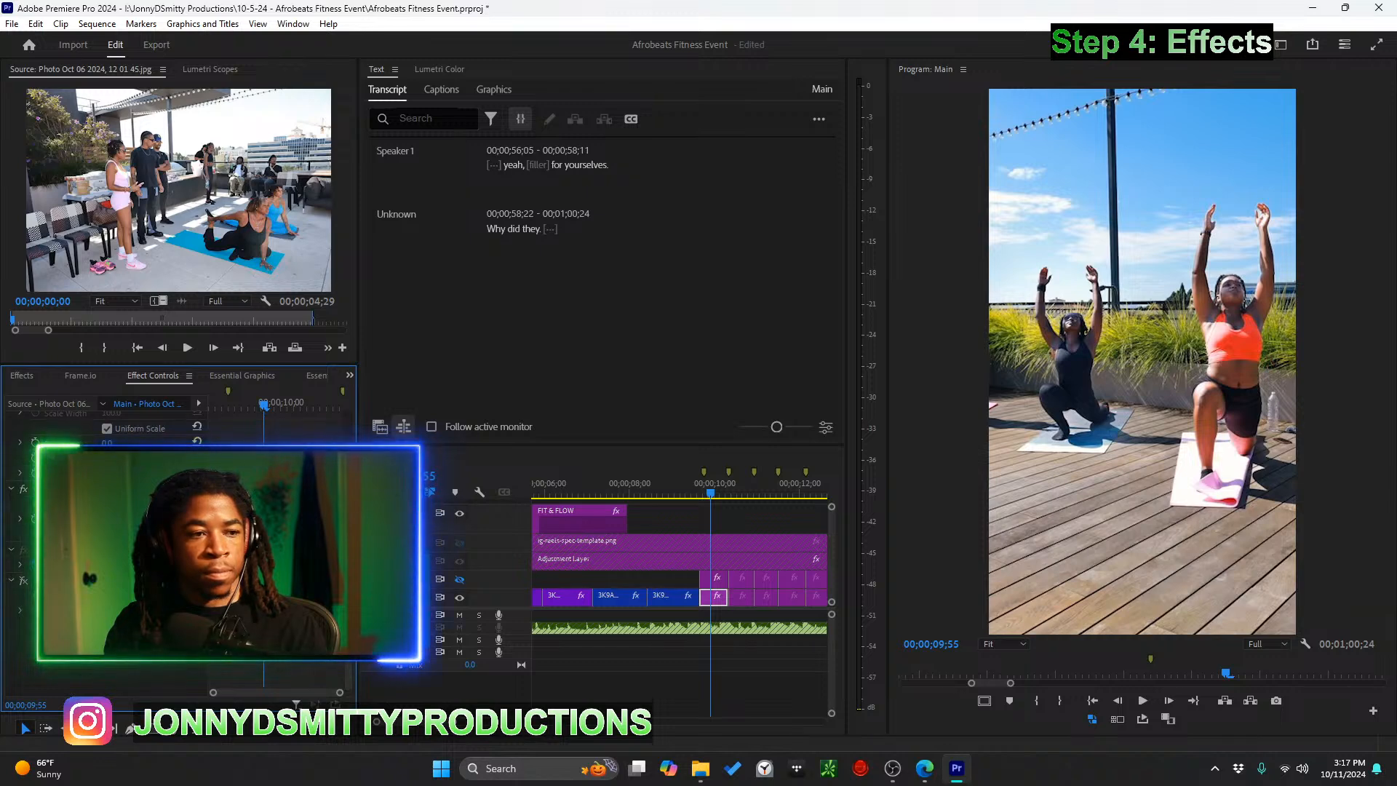
pyautogui.click(152, 533)
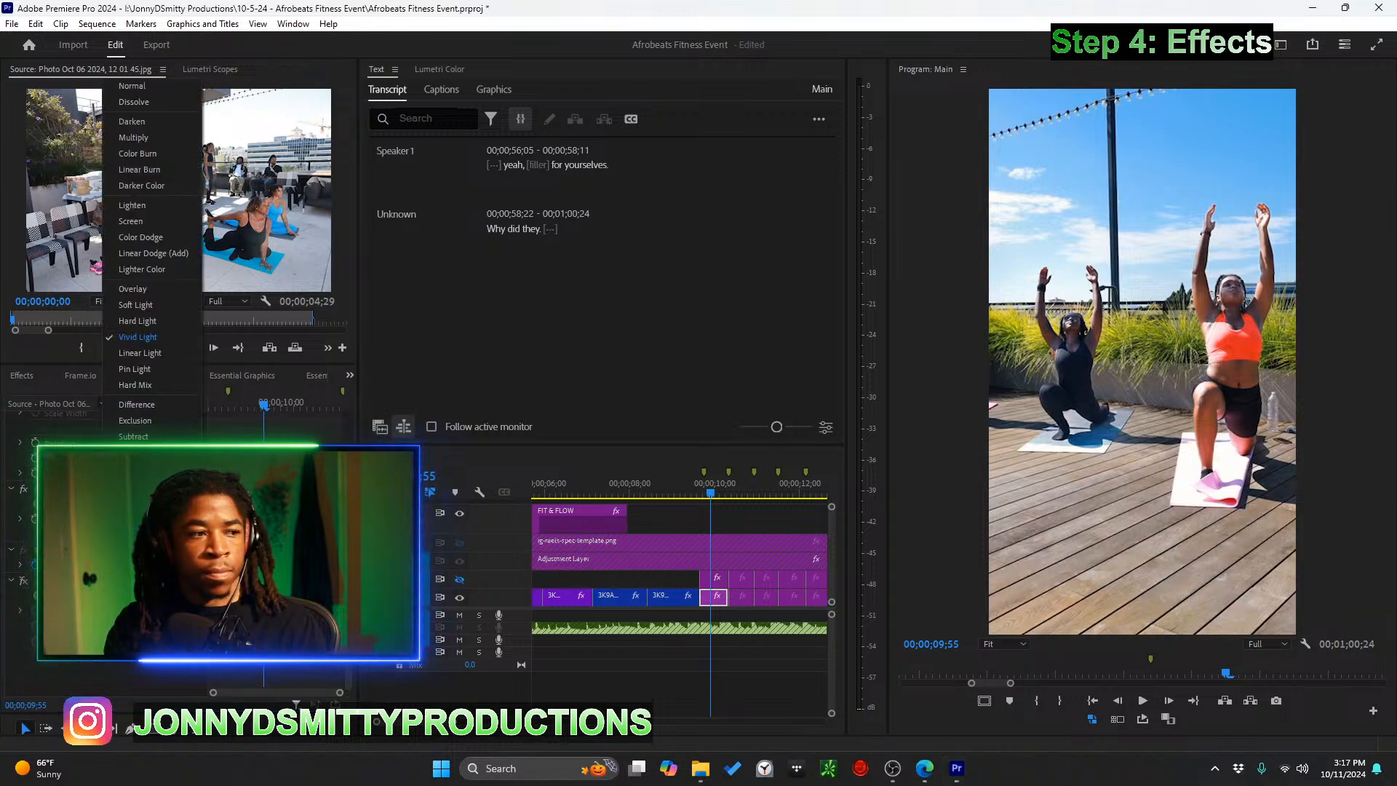
pyautogui.click(141, 385)
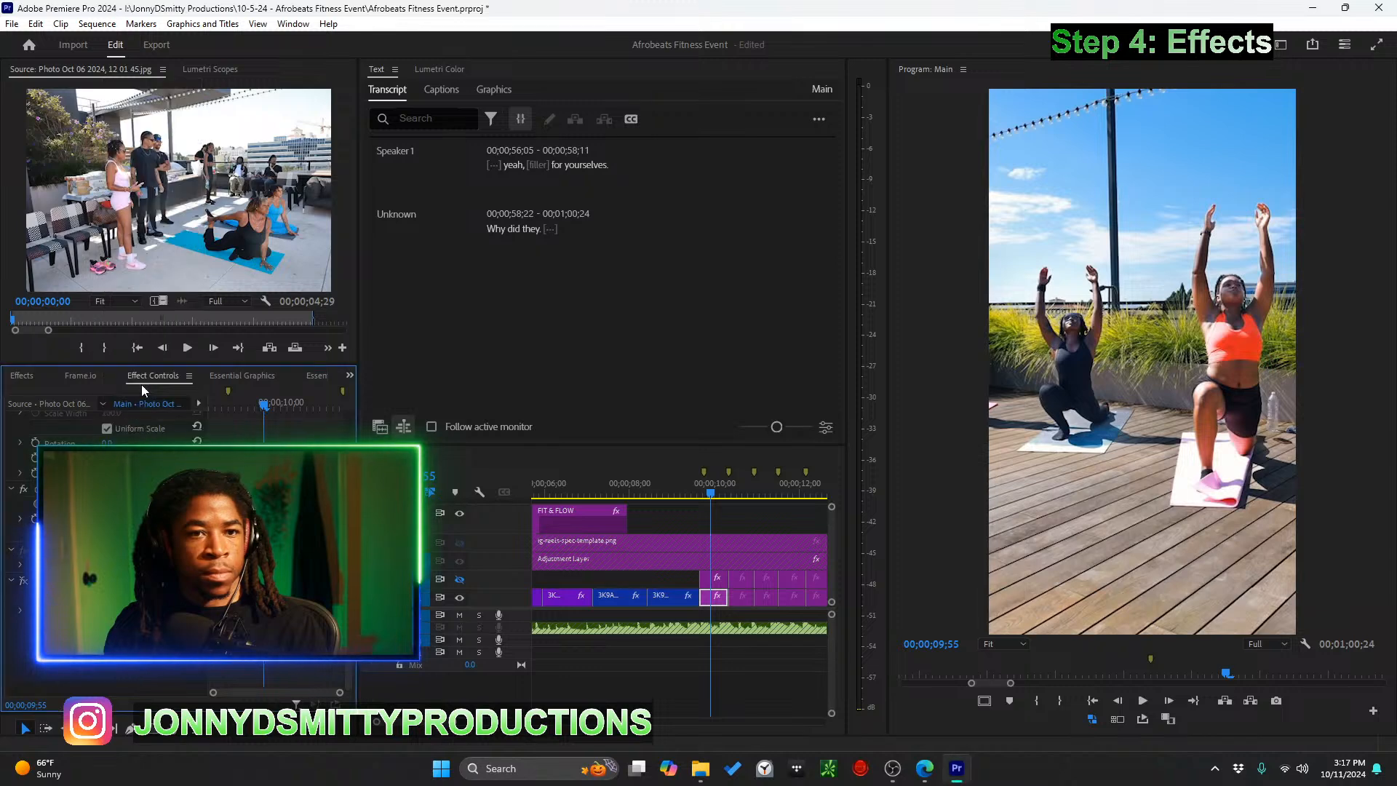
pyautogui.scroll(3, 146, 437)
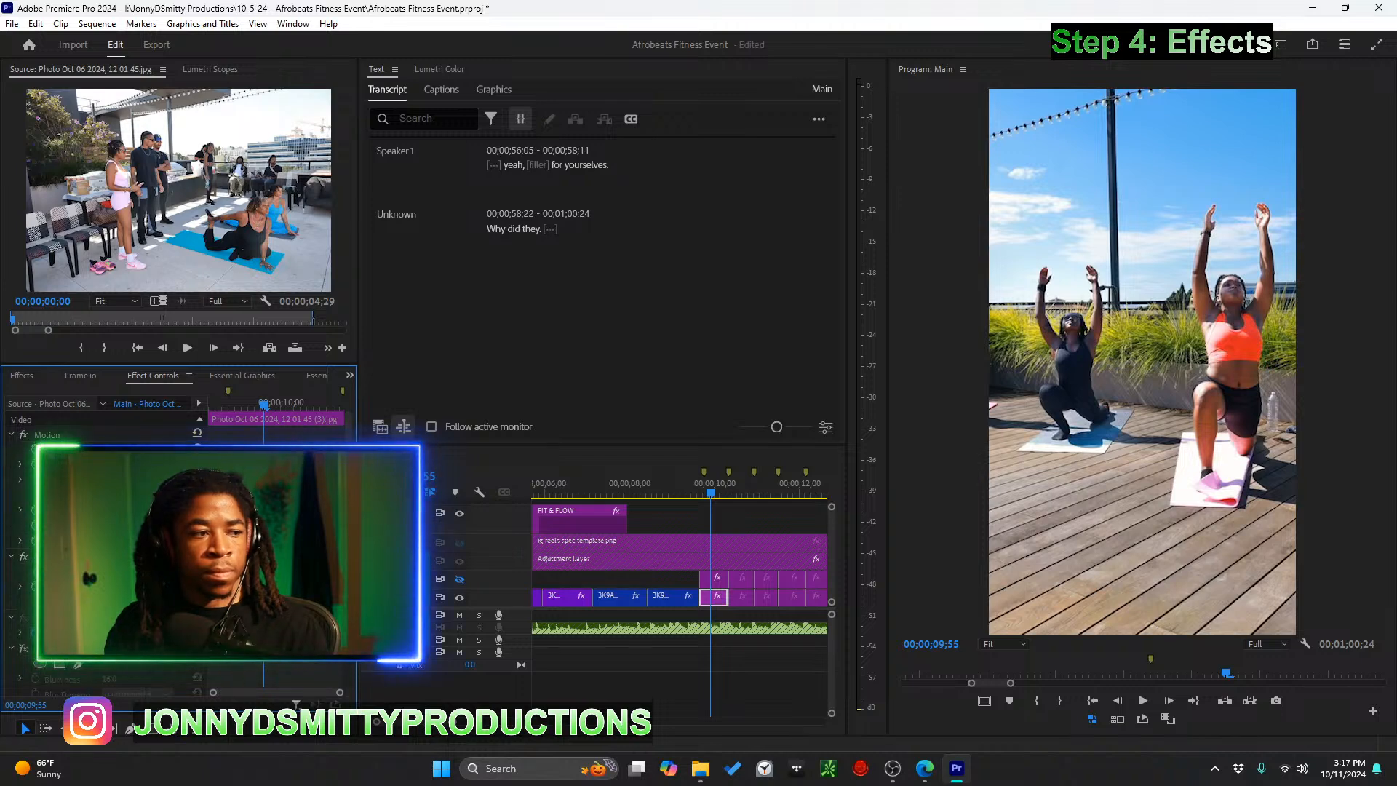
pyautogui.hotkey('ctrl', 'z')
pyautogui.hotkey('ctrl', 'z')
pyautogui.hotkey('ctrl', 'z')
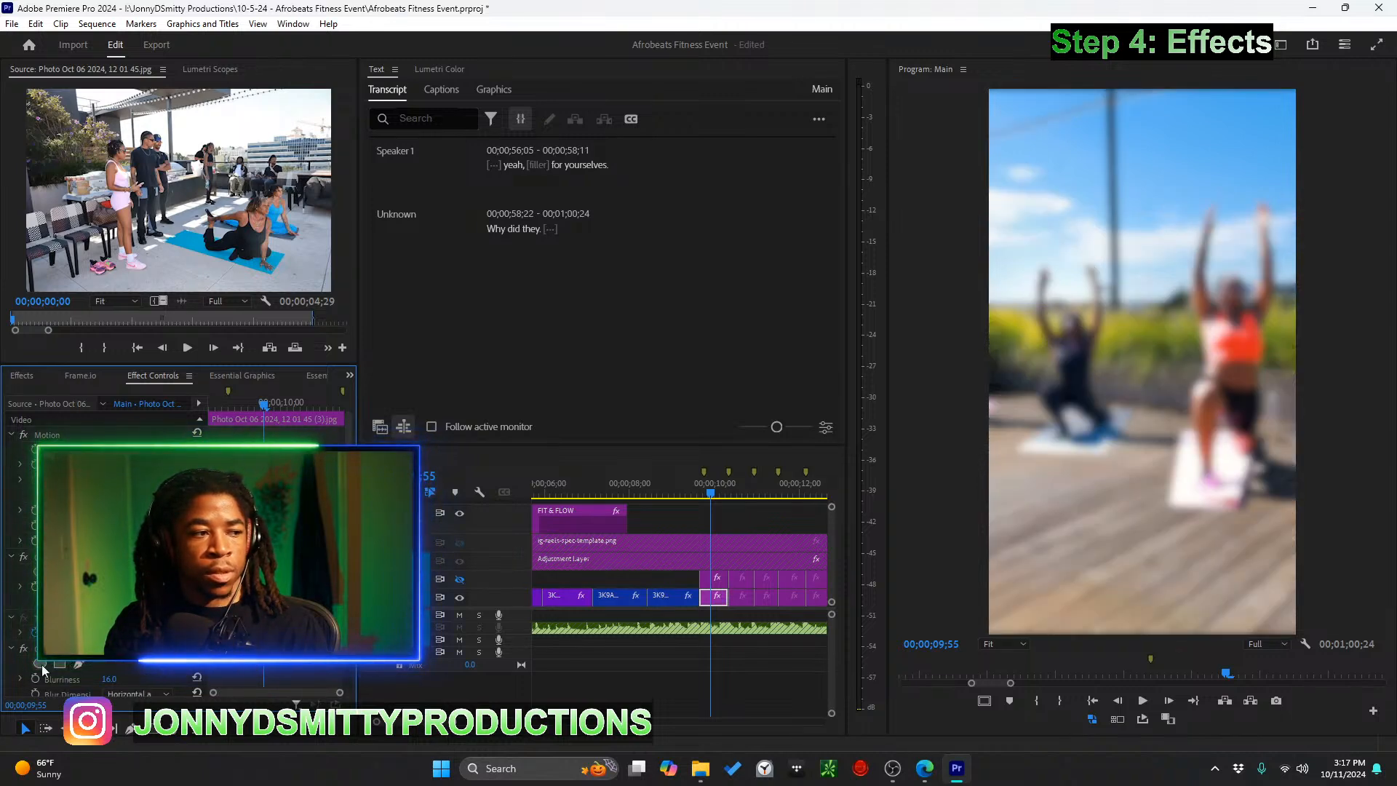
# Try the Subtract blend mode on the first photo's lower copy and set it to Normal
pyautogui.scroll(-3, 146, 436)
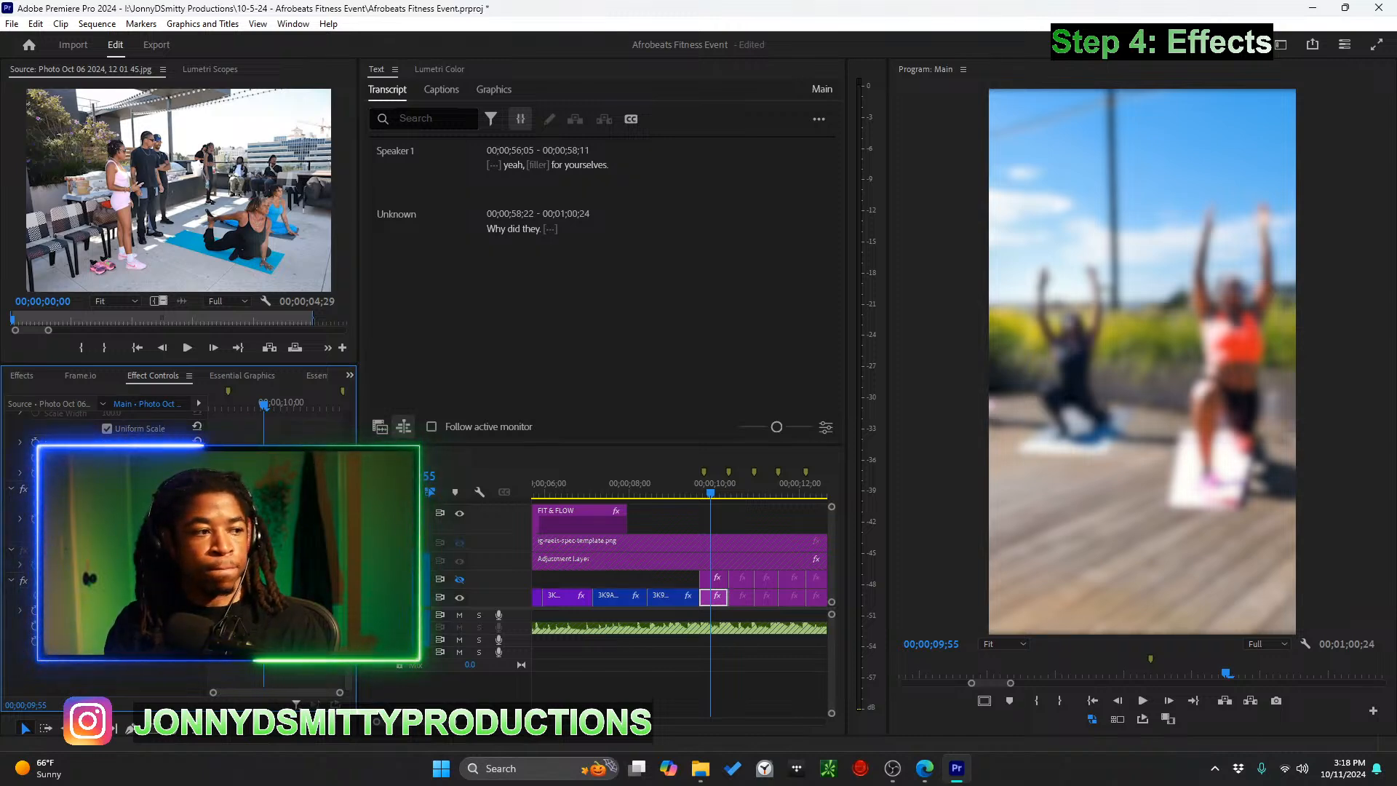
pyautogui.click(151, 534)
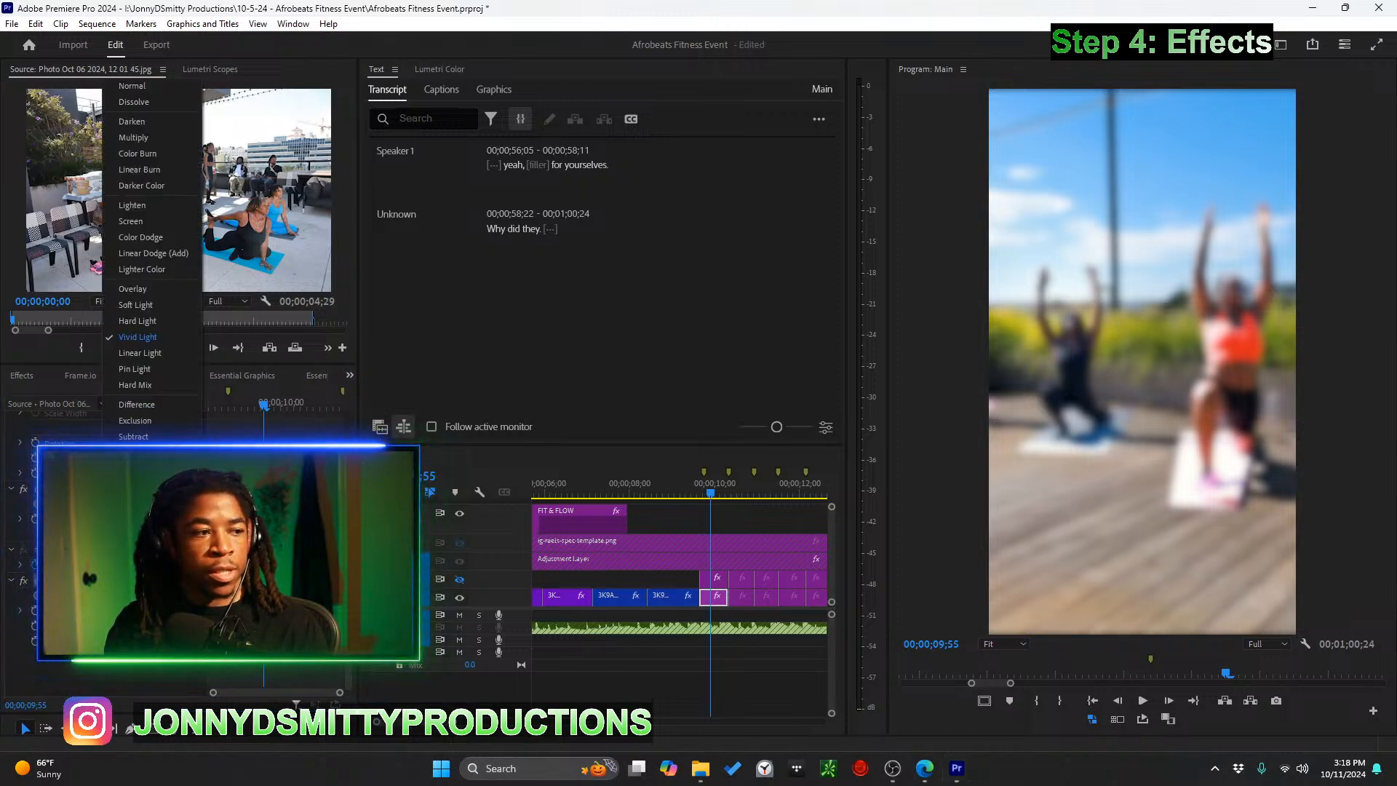
pyautogui.click(138, 437)
pyautogui.click(151, 533)
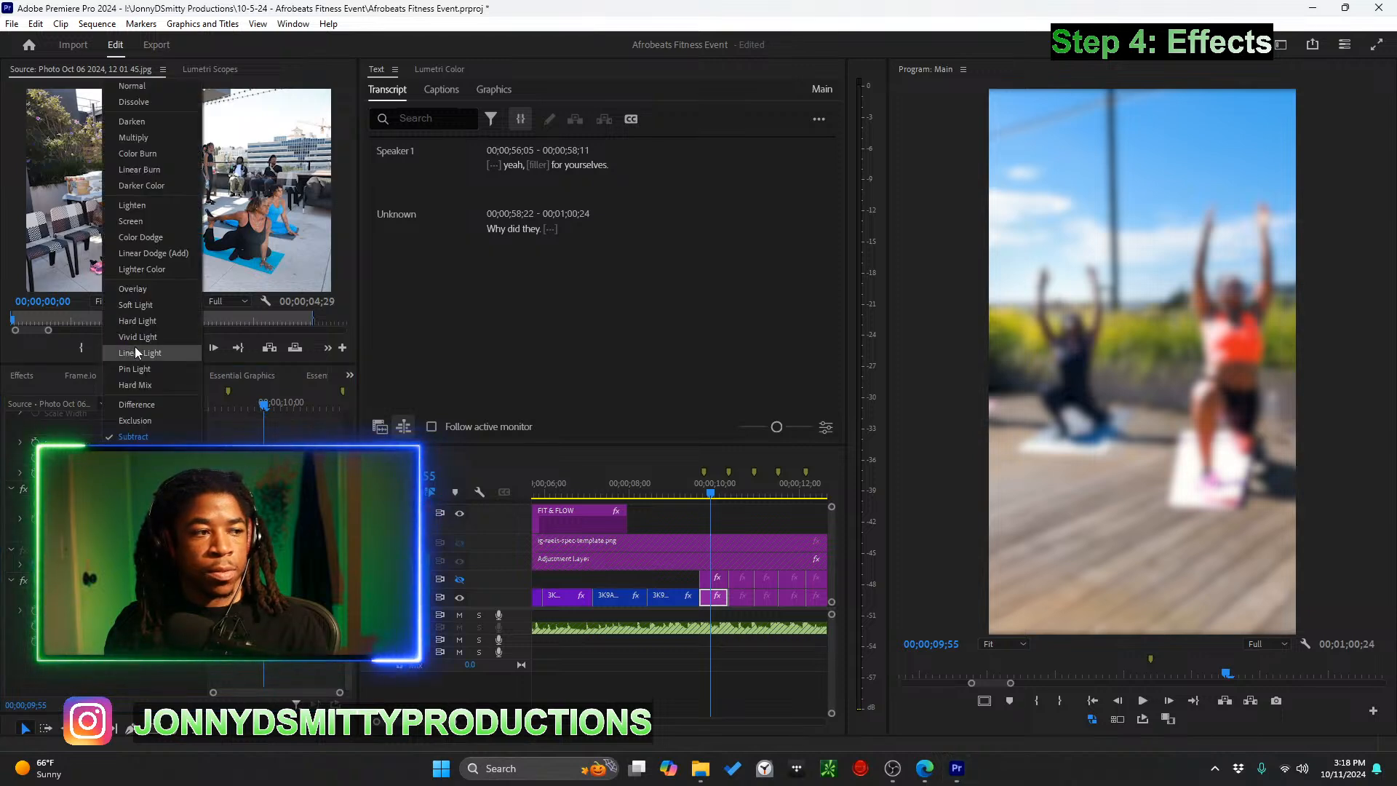
pyautogui.click(134, 86)
pyautogui.scroll(3, 105, 553)
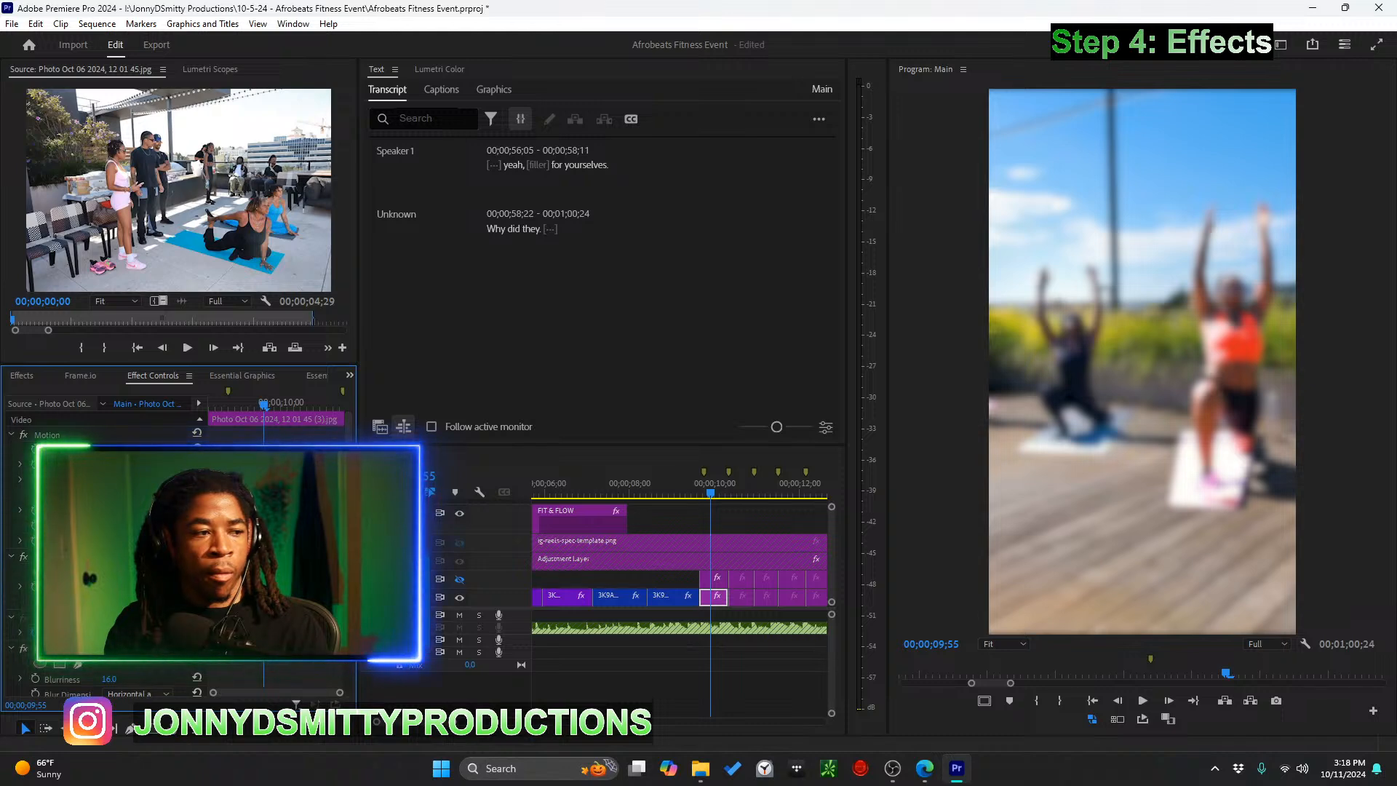
# Turn off the Gaussian Blur on the first photo's lower copy and make the upper photo track visible again
pyautogui.scroll(-3, 82, 661)
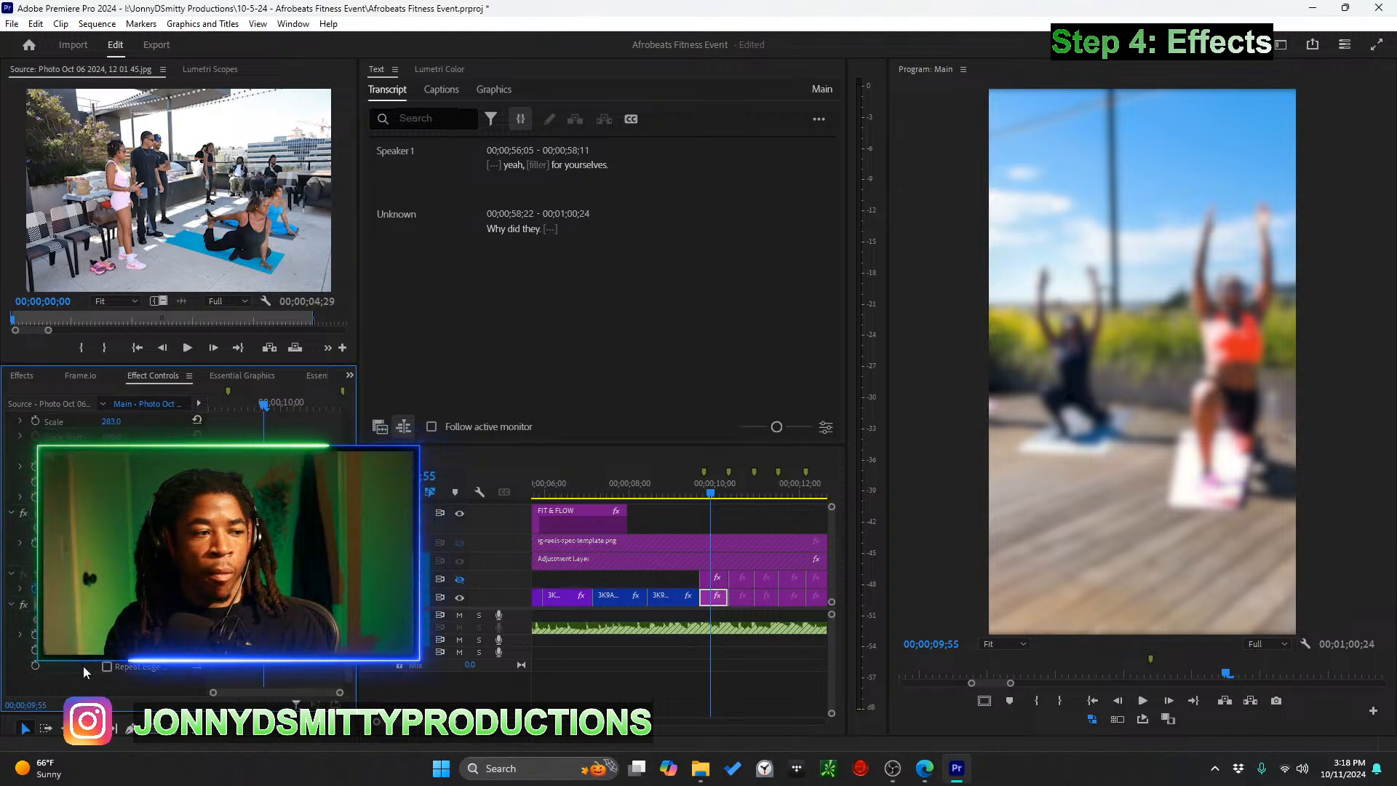
pyautogui.click(23, 604)
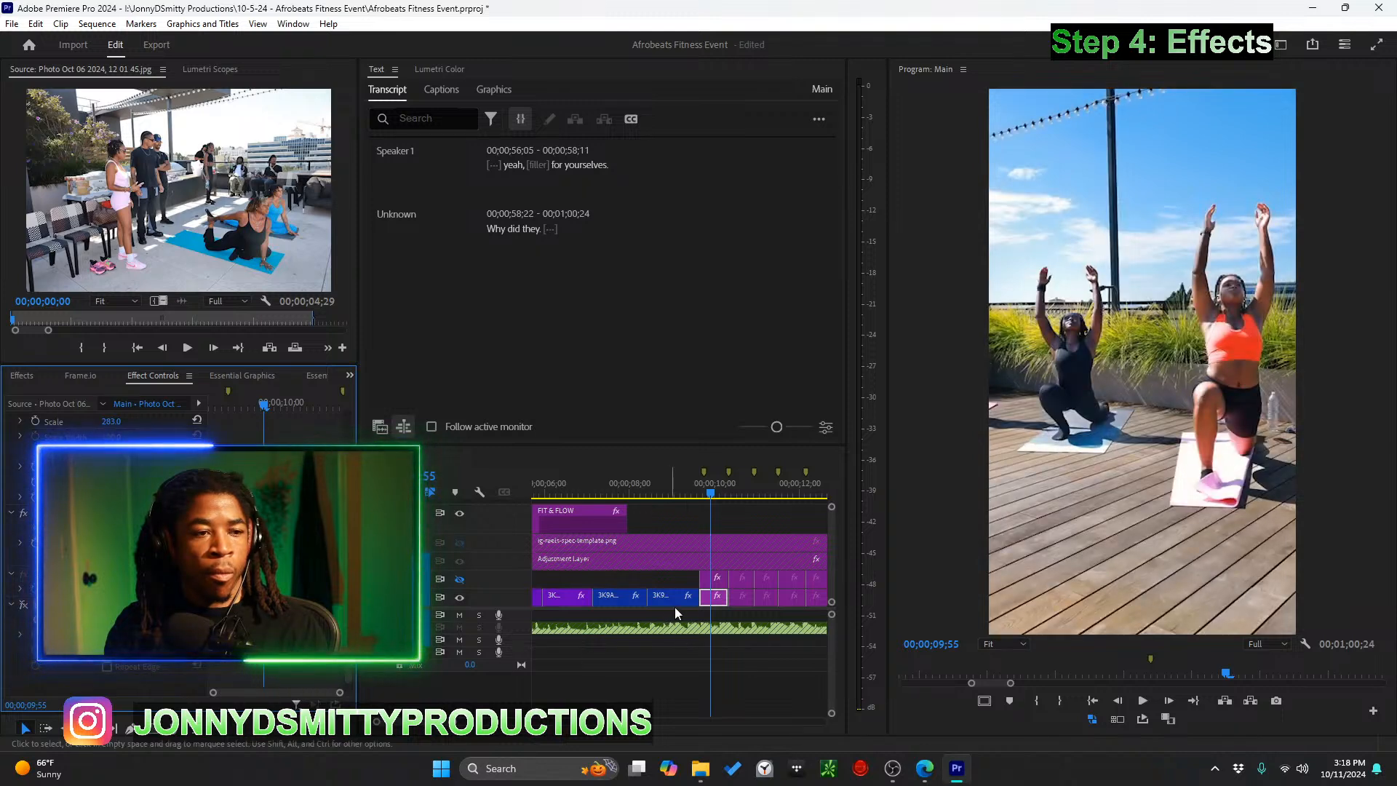
pyautogui.click(710, 586)
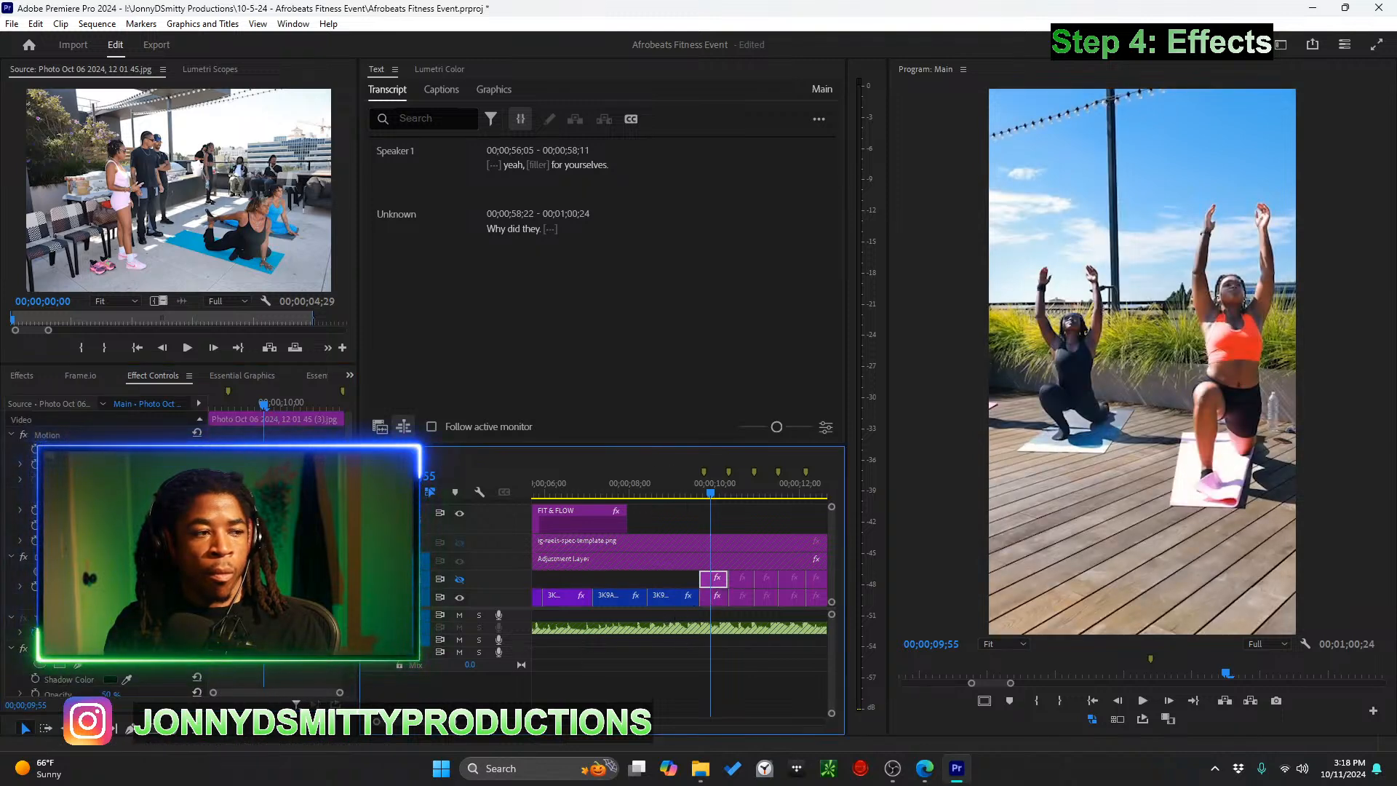
pyautogui.click(130, 601)
pyautogui.click(167, 418)
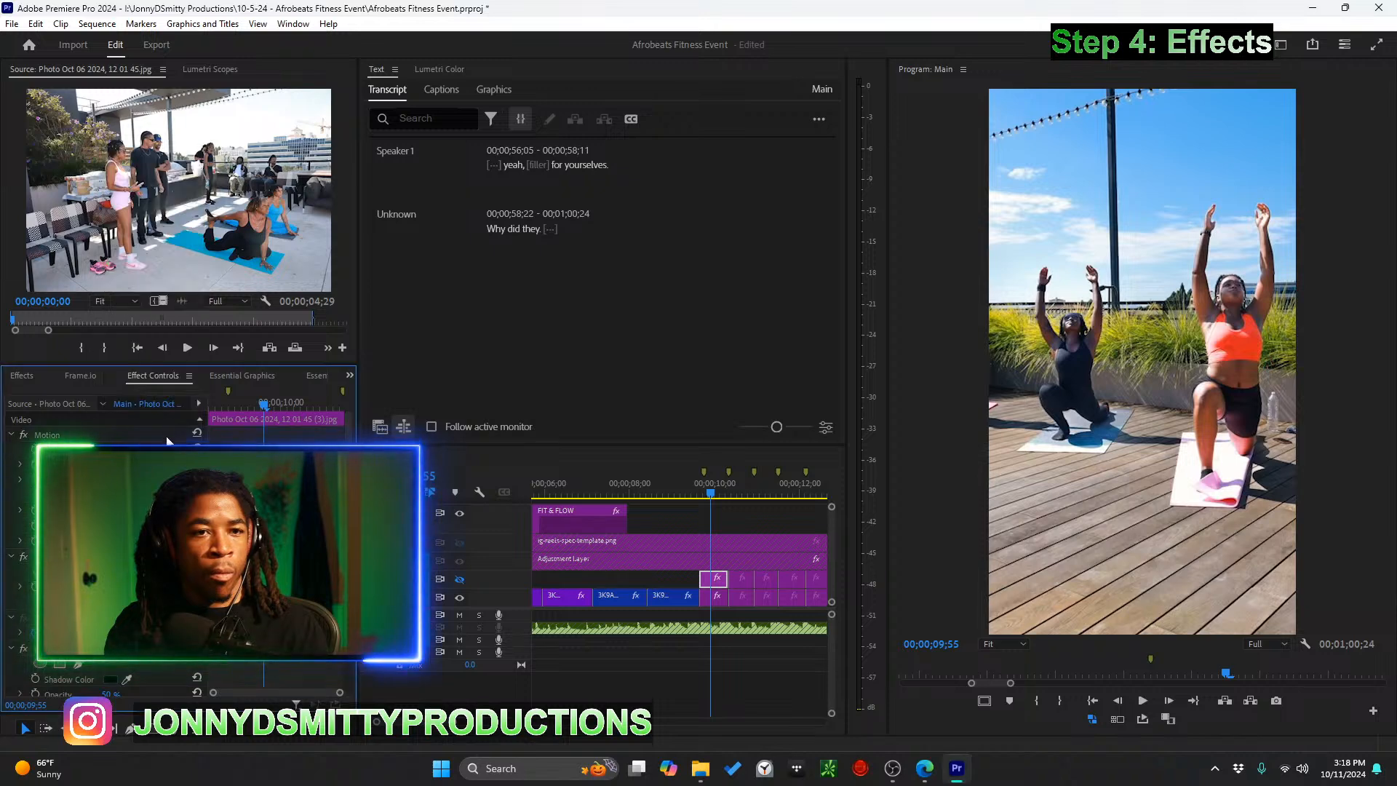
pyautogui.click(459, 579)
# Try the Vivid Light blend mode on the first photo's upper copy and set its lower copy to Darken
pyautogui.click(129, 601)
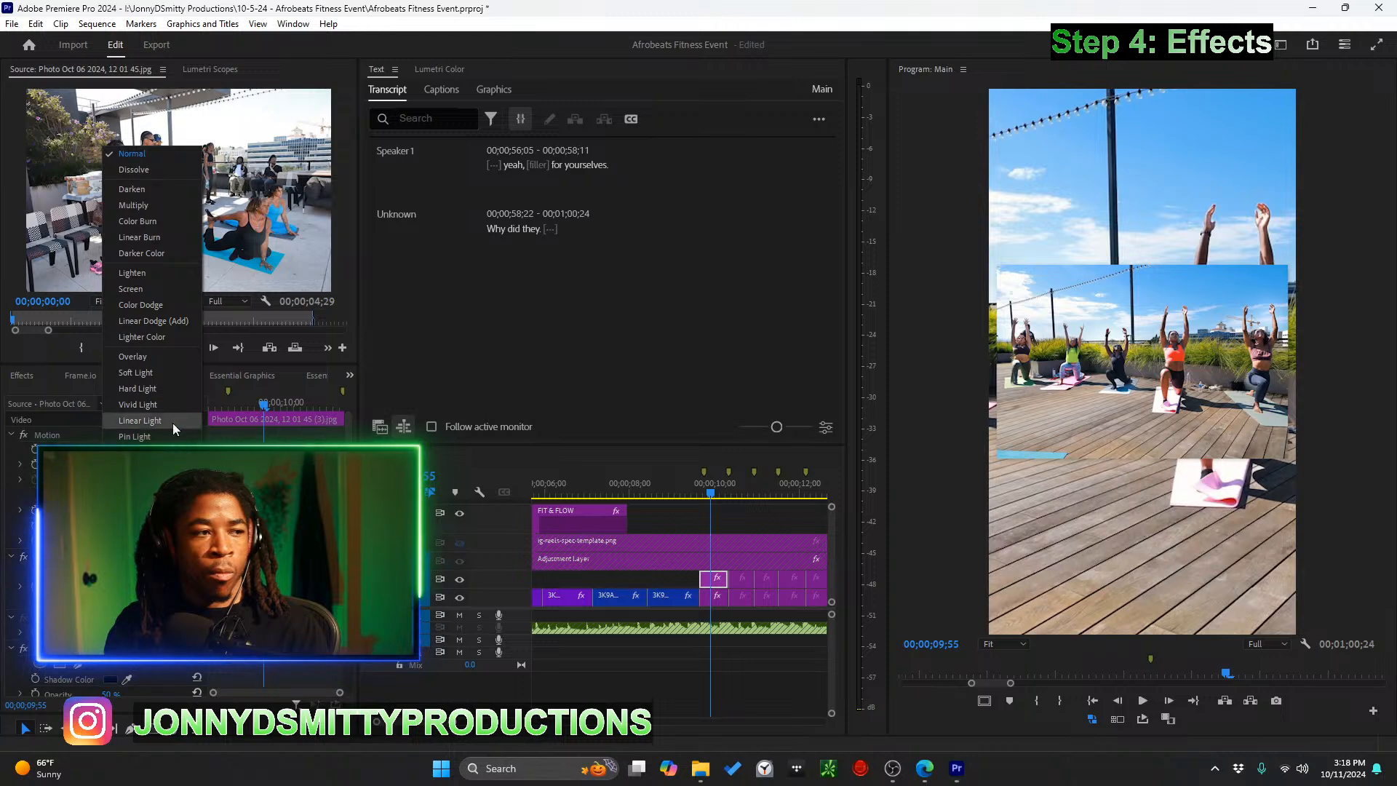
pyautogui.click(174, 404)
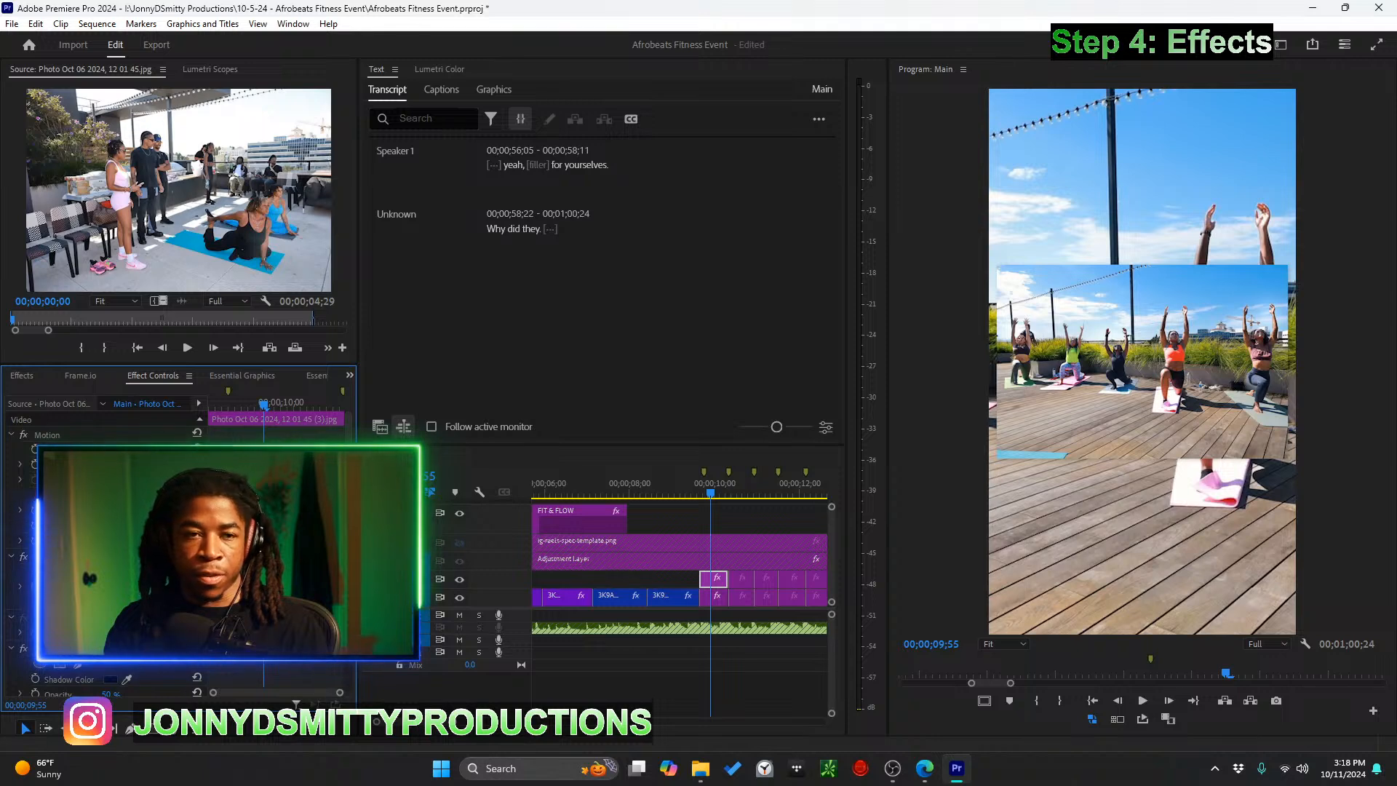
pyautogui.click(1028, 579)
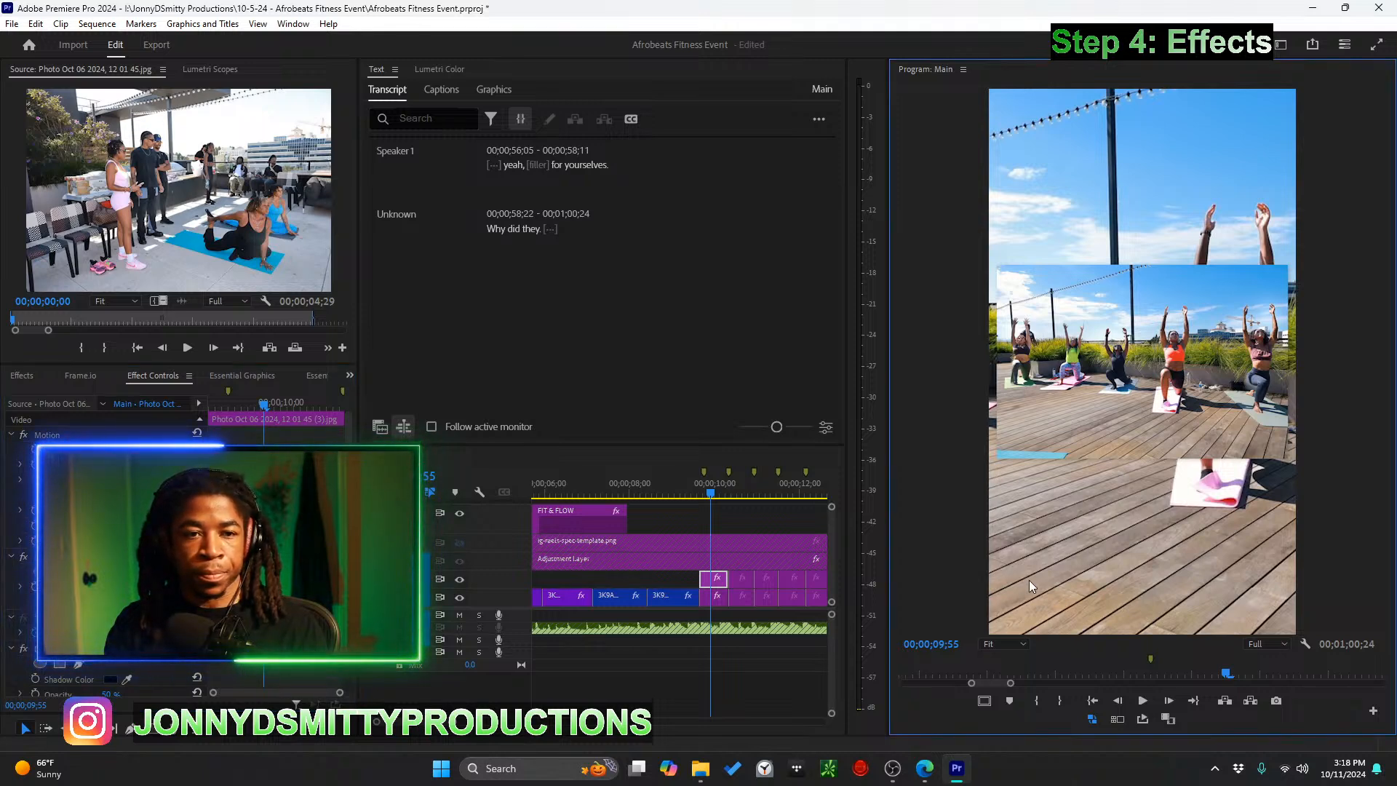
pyautogui.click(711, 600)
pyautogui.click(138, 601)
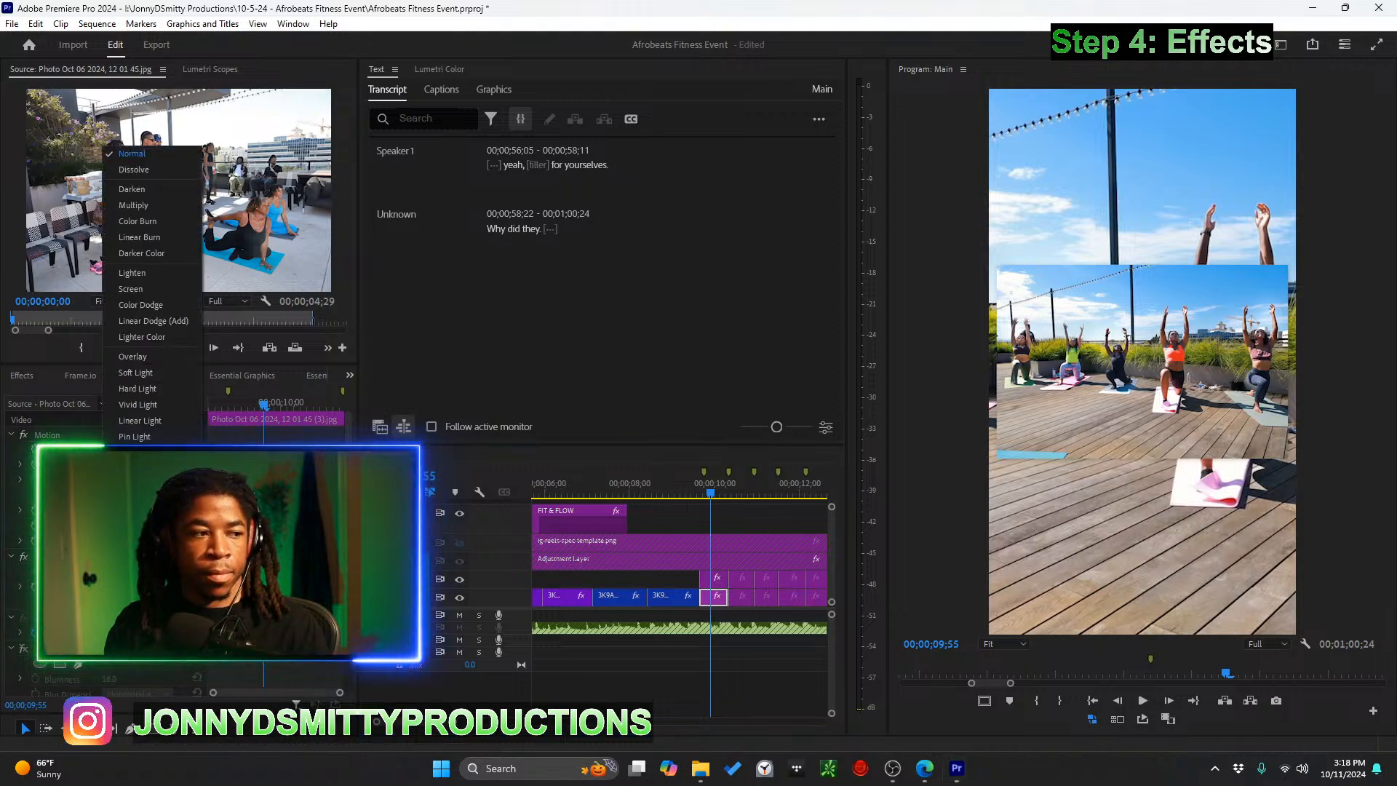
pyautogui.click(144, 190)
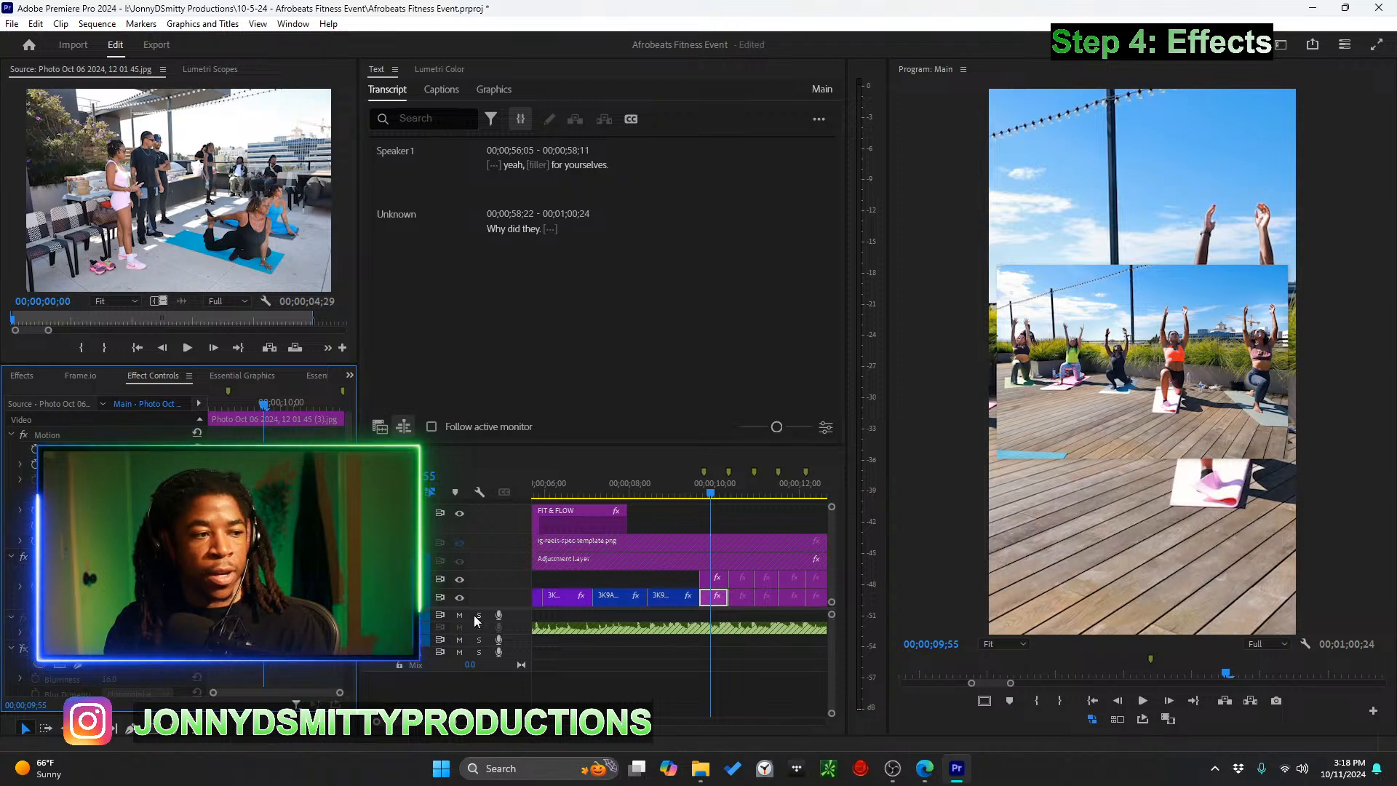
# Lower the opacity of the first photo's lower copy and turn its Gaussian Blur back on with a blurriness of 26
pyautogui.click(704, 582)
pyautogui.click(711, 595)
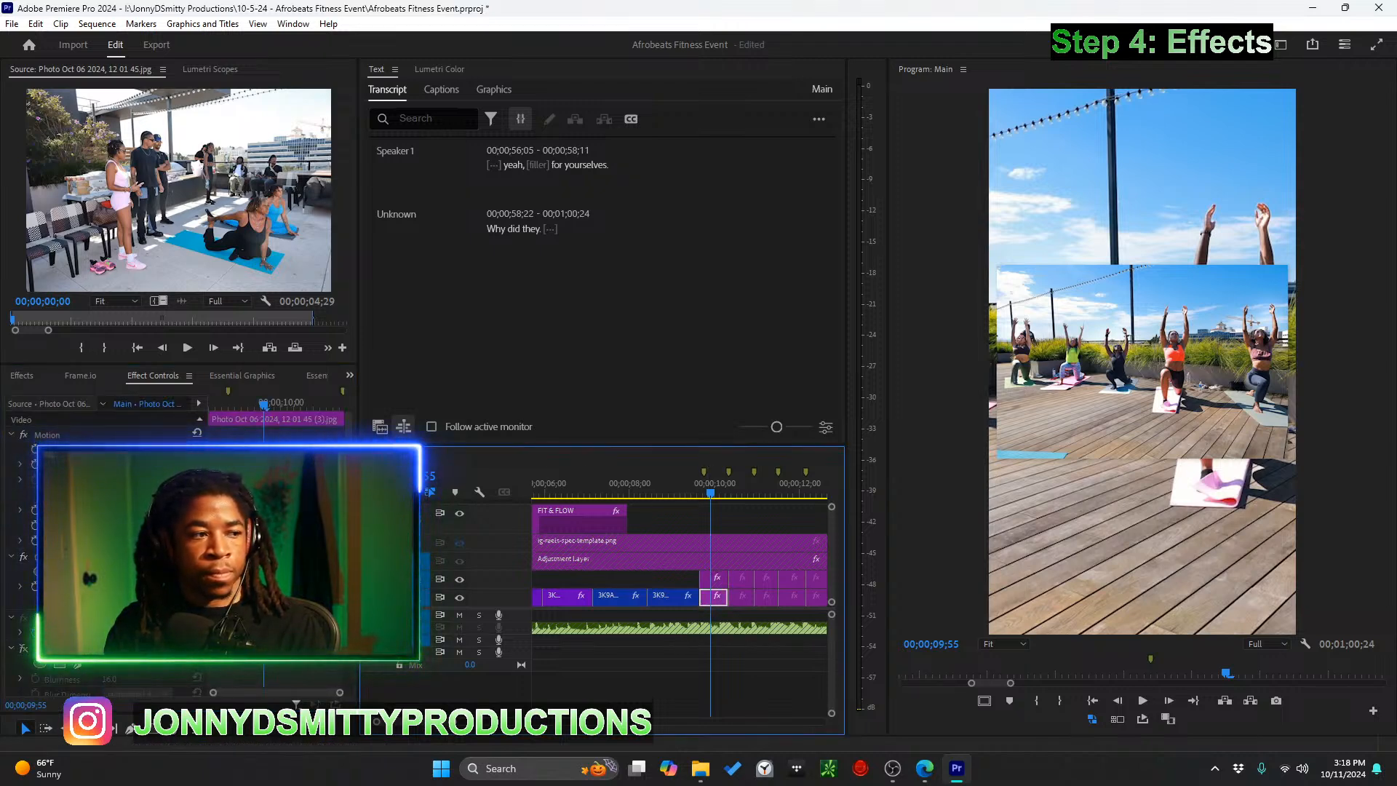
pyautogui.moveTo(113, 586); pyautogui.dragTo(66, 587)
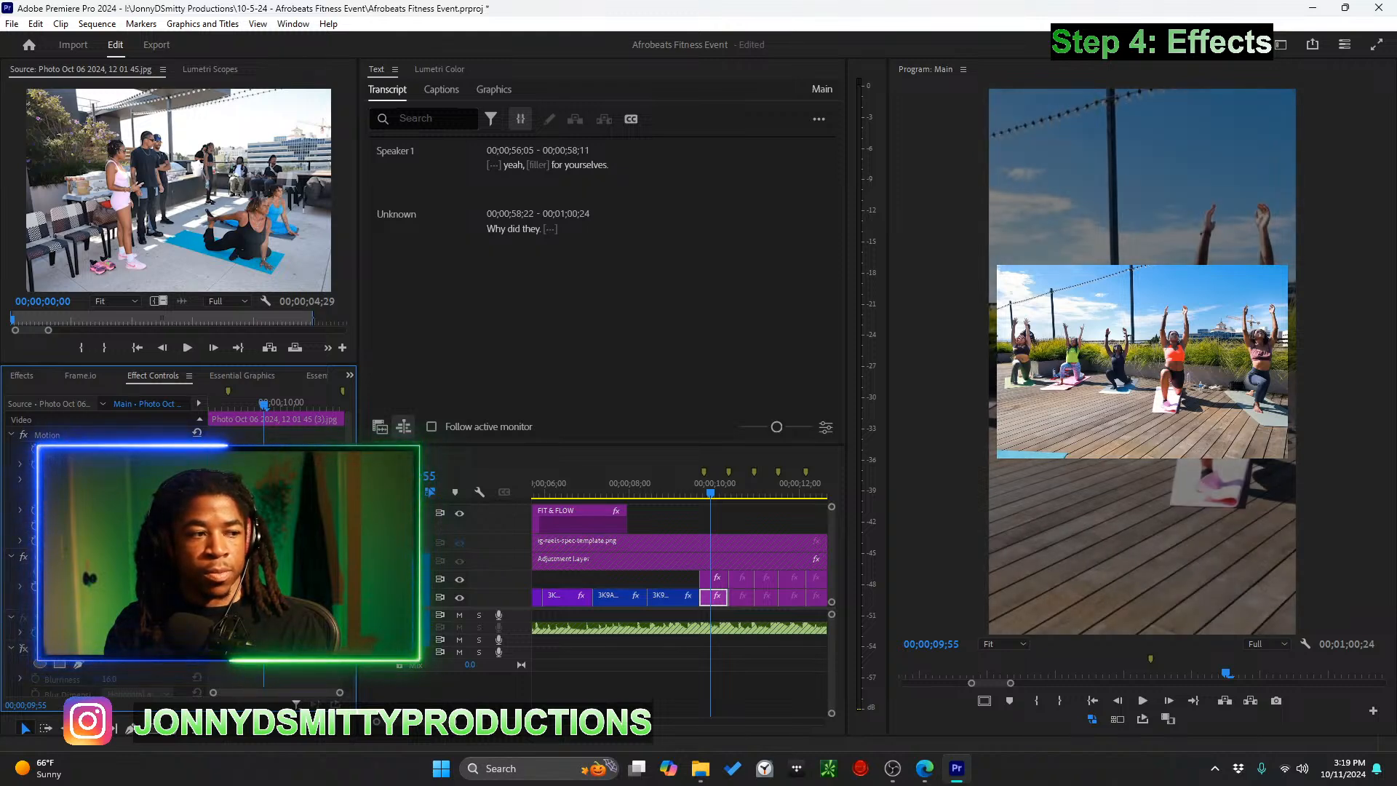
pyautogui.scroll(-1, 109, 429)
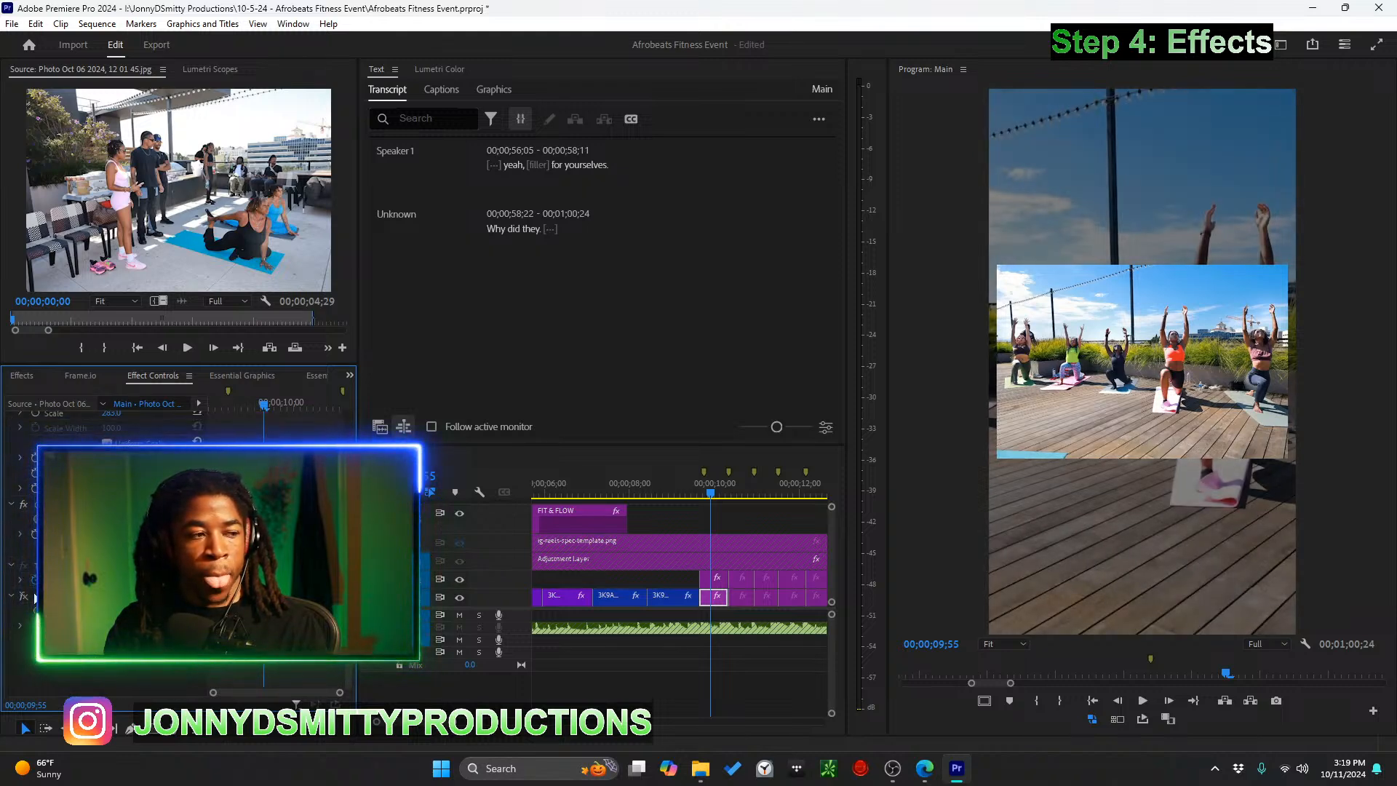
pyautogui.click(23, 595)
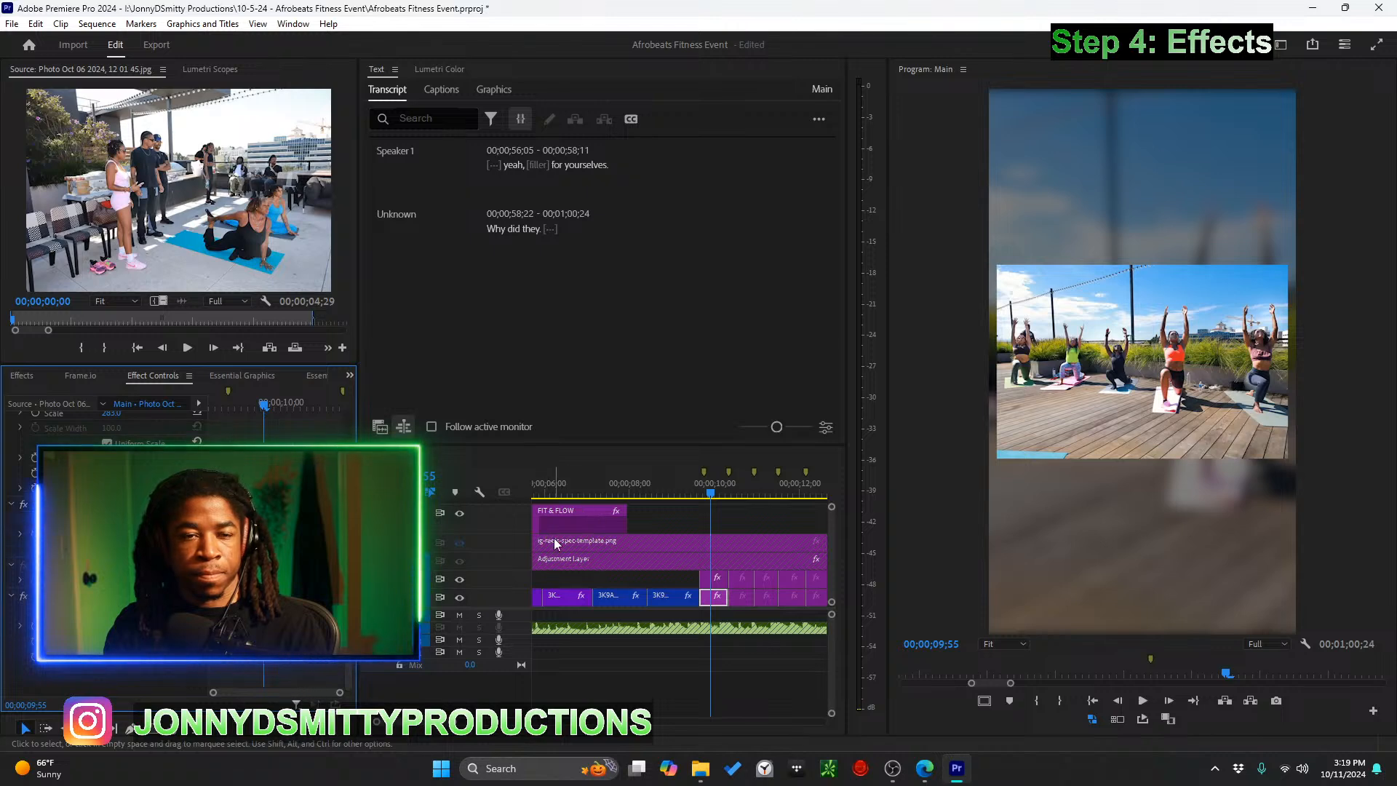
# Delete the Drop Shadow effect from the first photo's upper copy and save the project
pyautogui.scroll(-2, 660, 547)
pyautogui.click(623, 585)
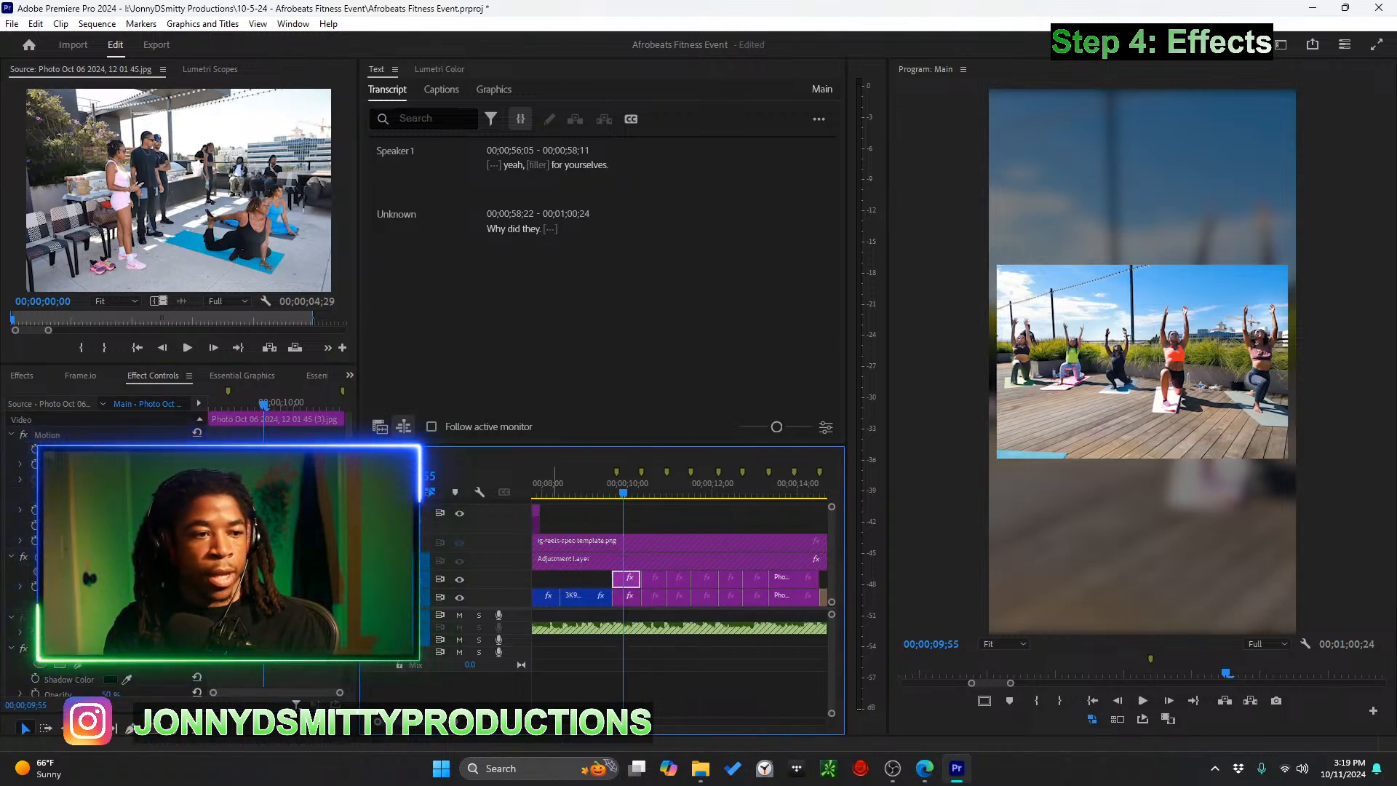
pyautogui.scroll(-3, 78, 669)
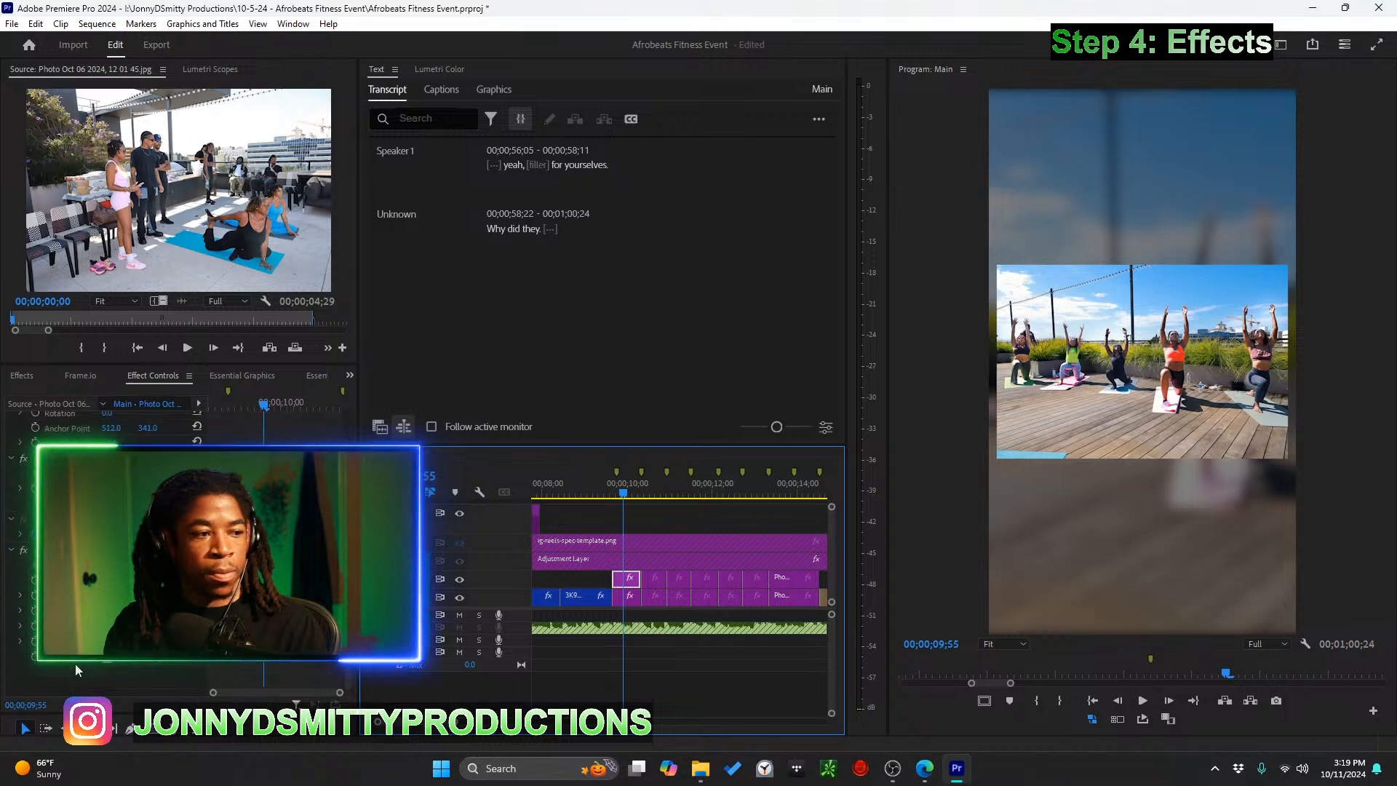
pyautogui.scroll(-1, 76, 668)
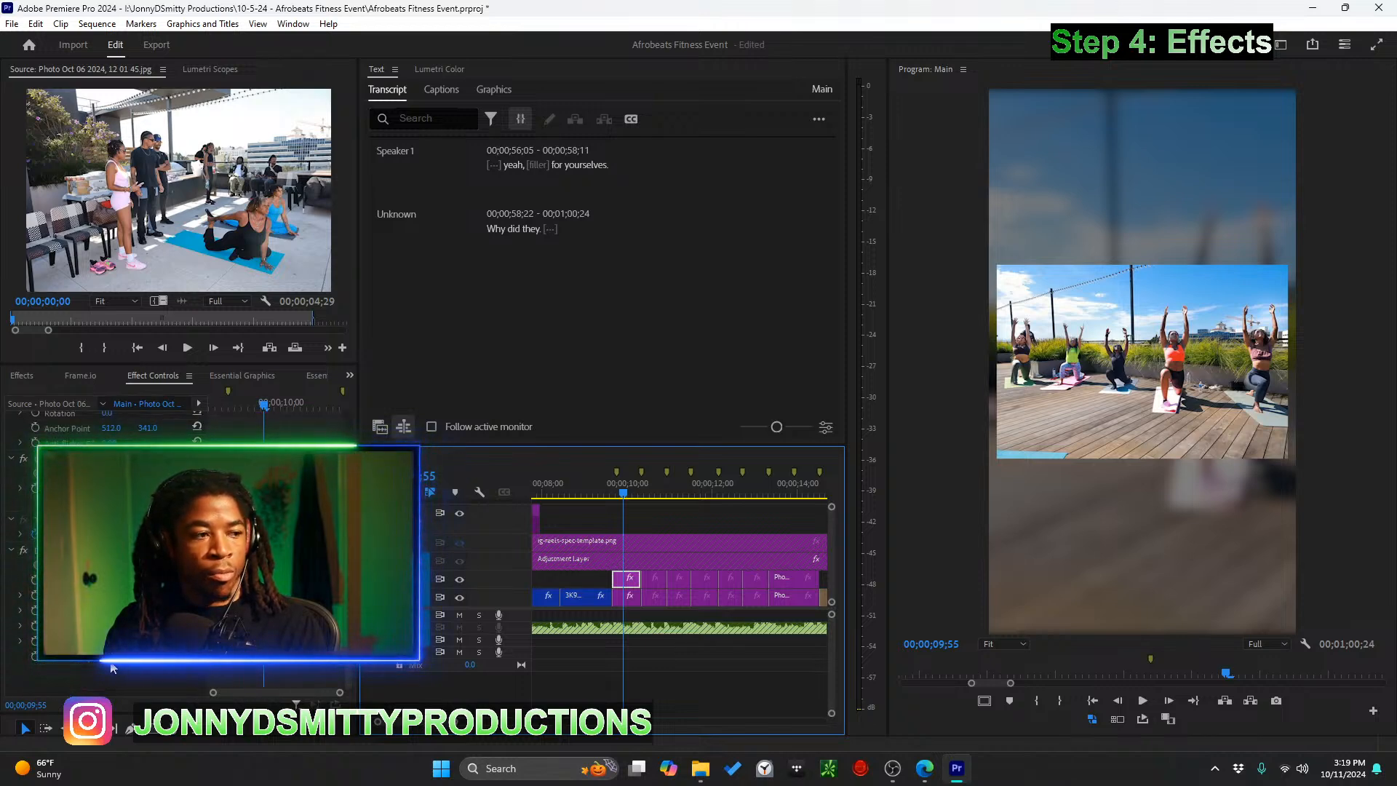
pyautogui.click(25, 553)
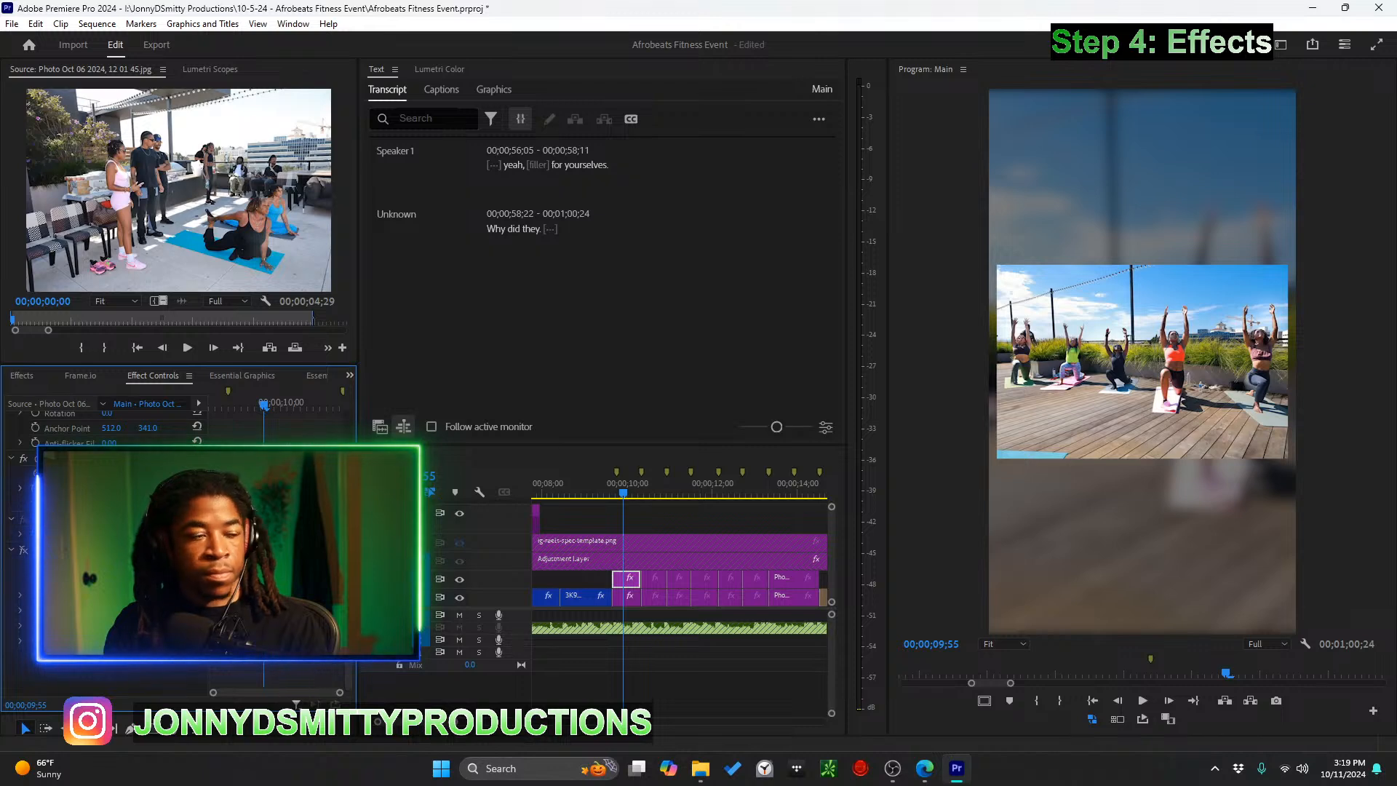
pyautogui.press('Delete')
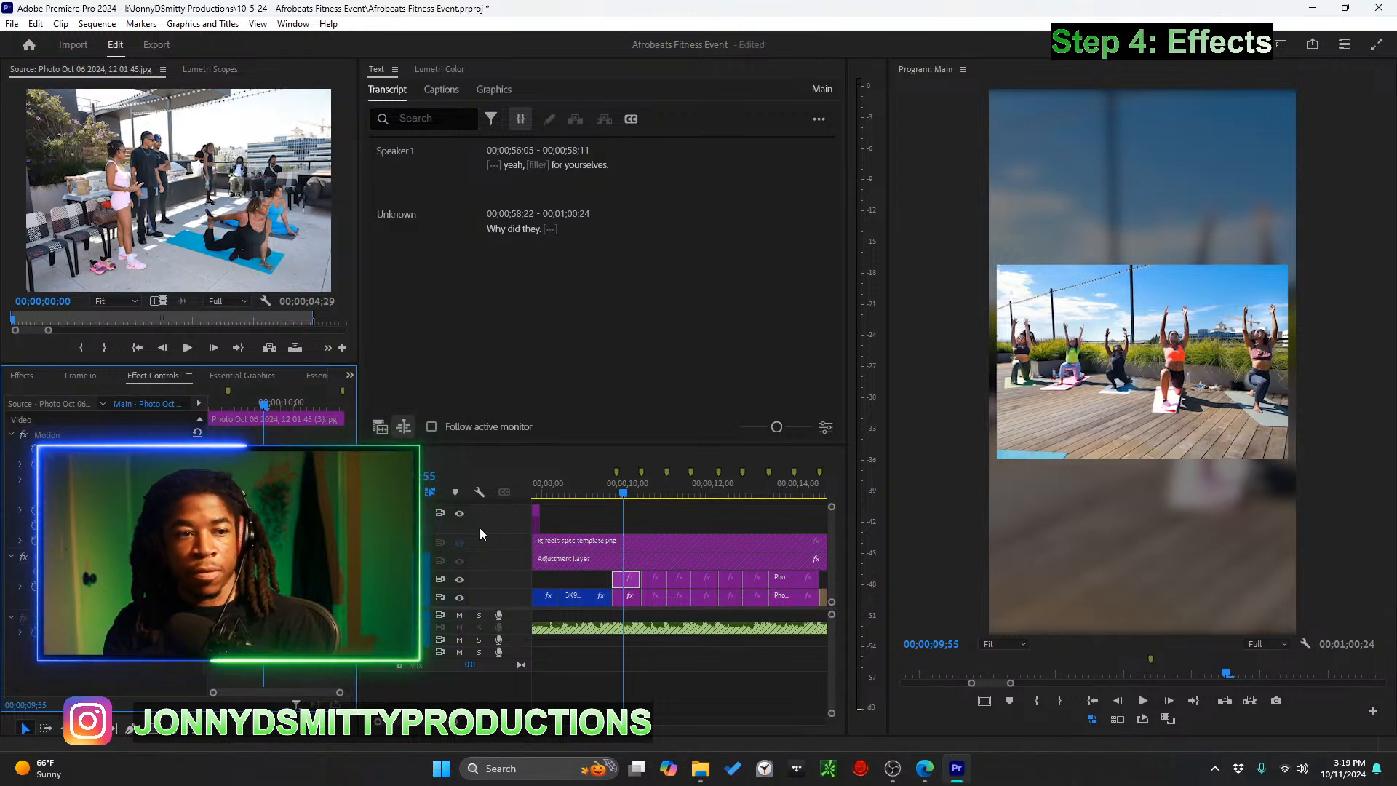
pyautogui.hotkey('ctrl', 's')
# Move the playhead to 00;00;10;05 and copy the first photo's lower clip as the source of attributes
pyautogui.click(647, 494)
pyautogui.moveTo(647, 493); pyautogui.dragTo(632, 495)
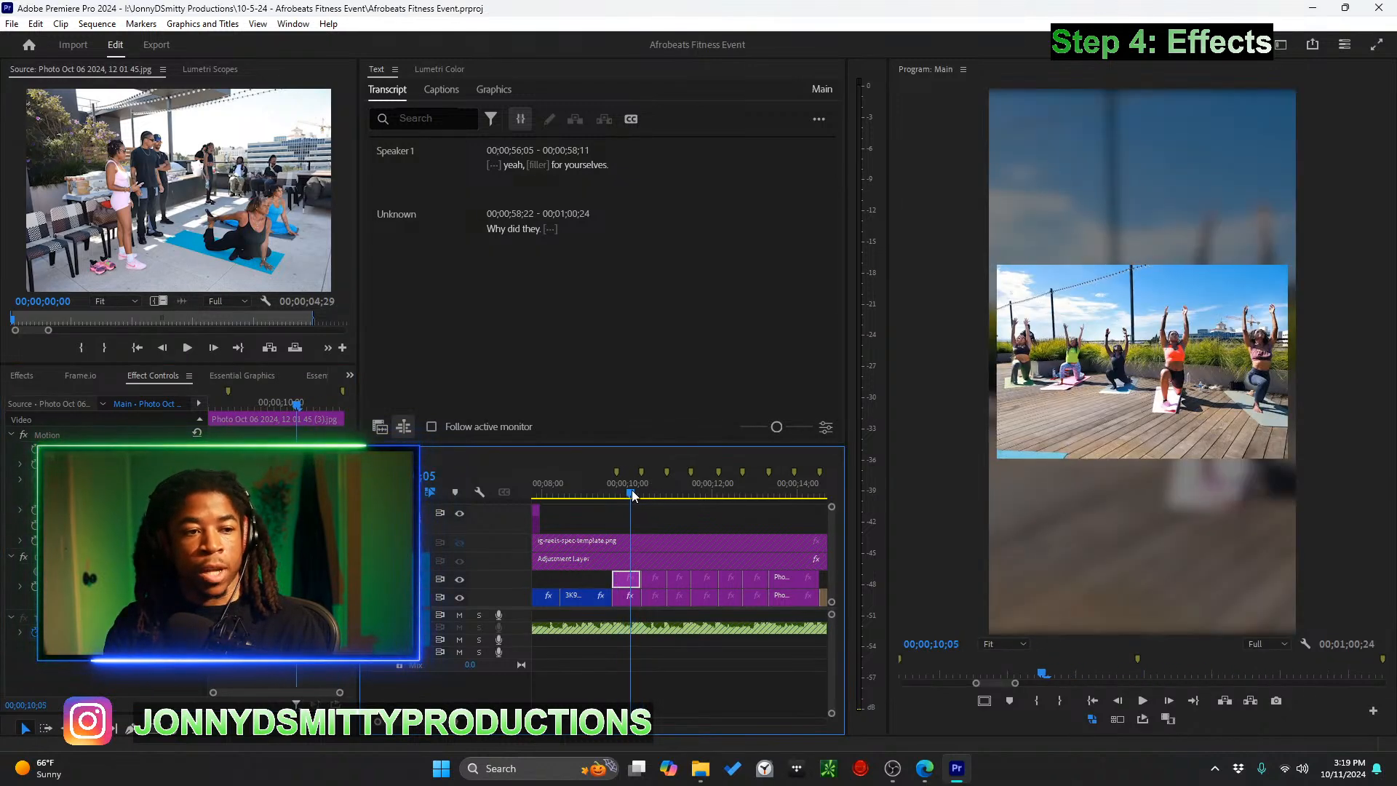
pyautogui.rightClick(620, 599)
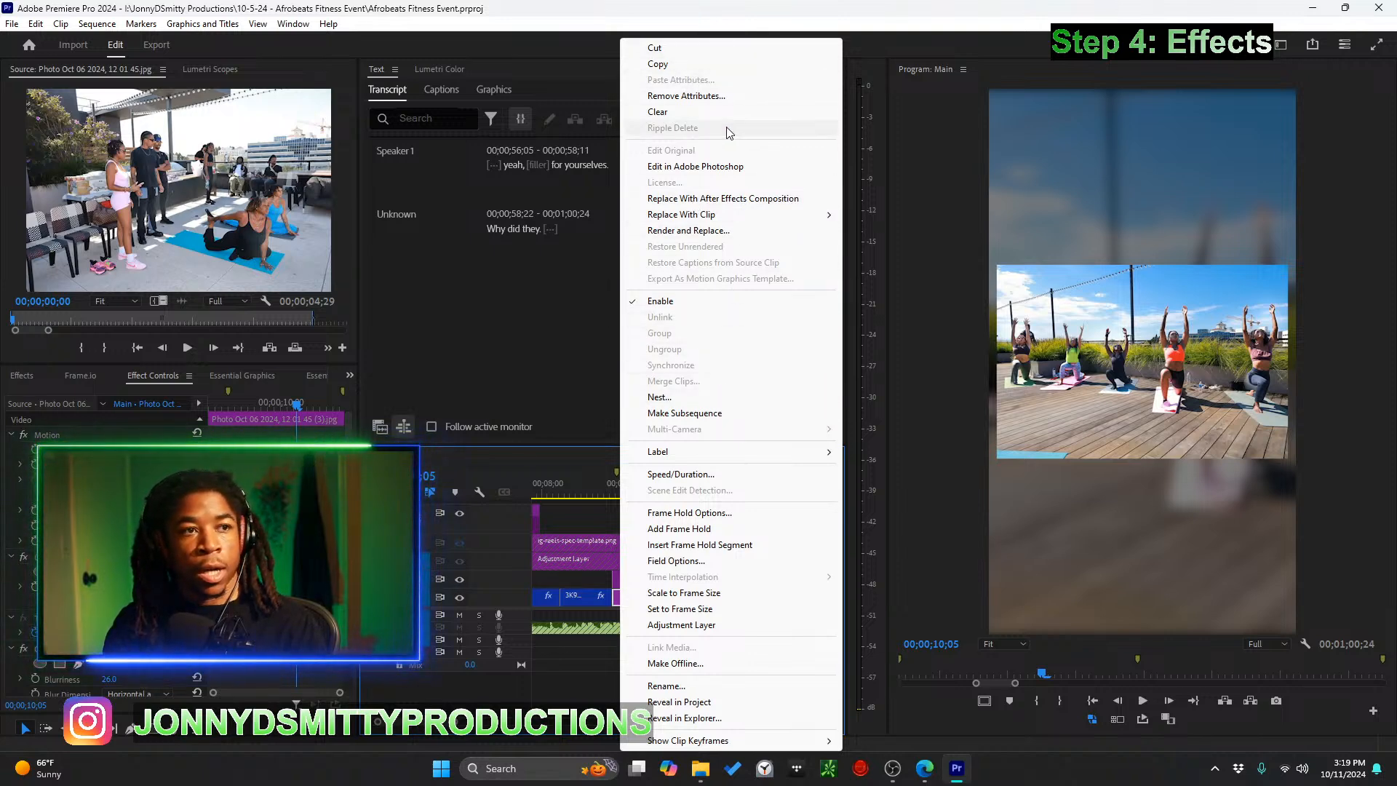
pyautogui.click(697, 67)
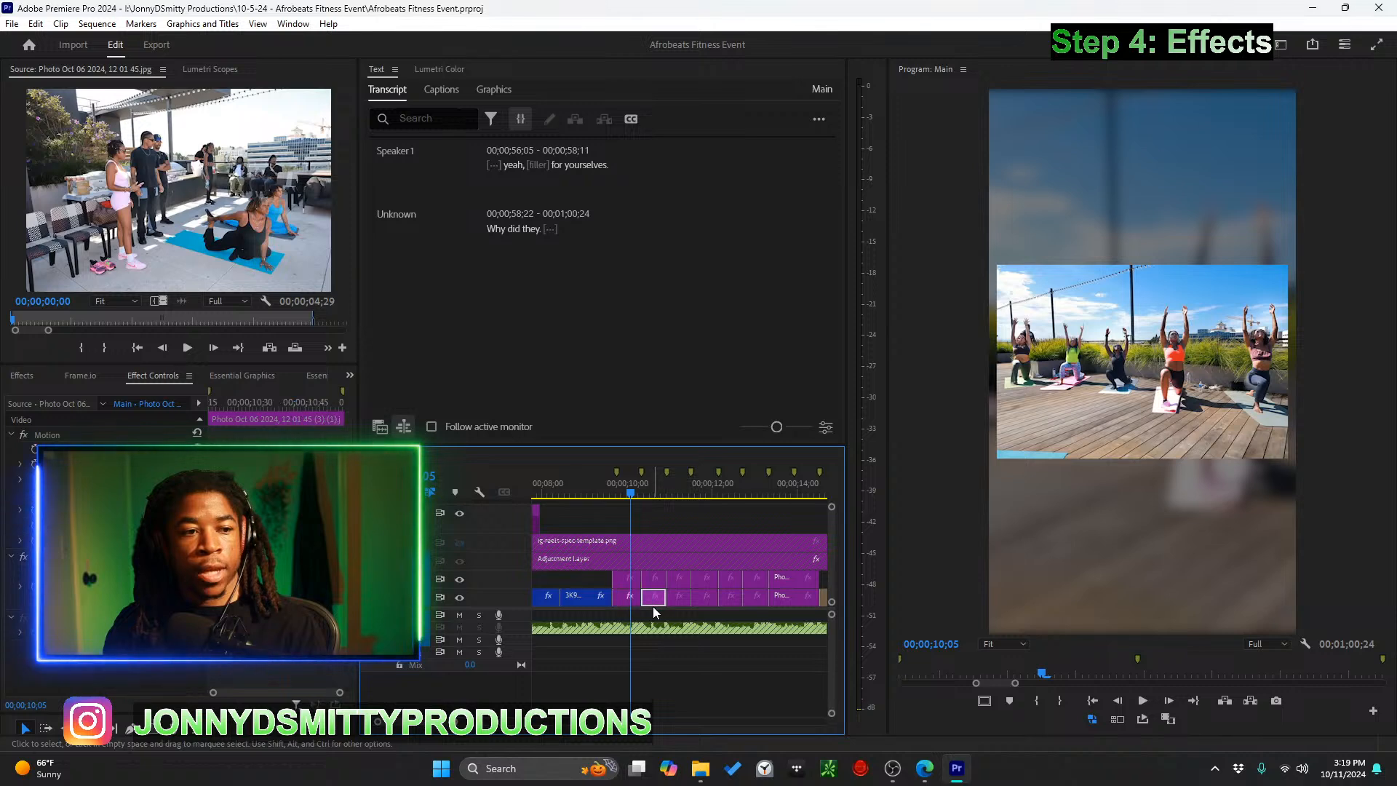
pyautogui.rightClick(652, 605)
pyautogui.click(634, 701)
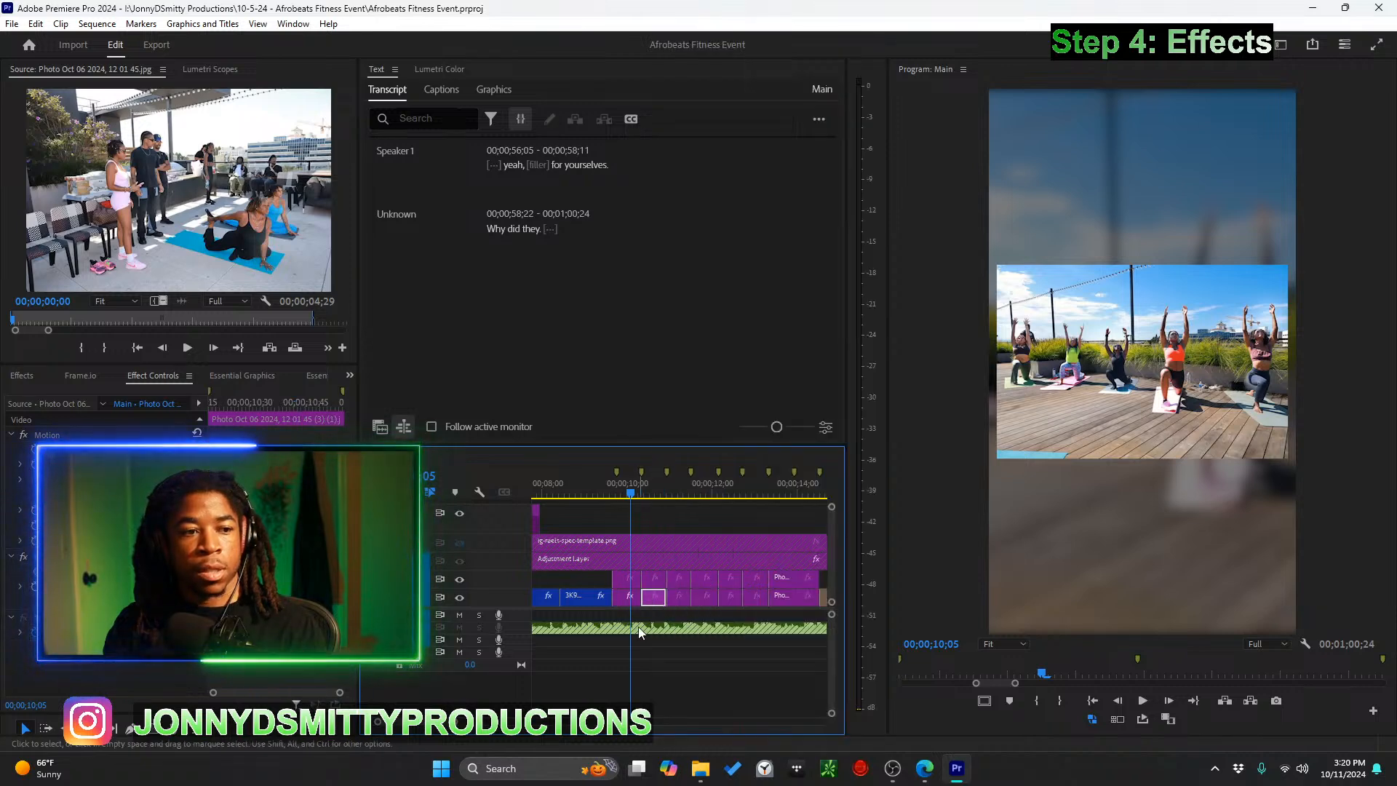
# Paste the Motion and Gaussian Blur attributes onto the lower copies of all the photos after the first
pyautogui.moveTo(649, 615); pyautogui.dragTo(689, 600)
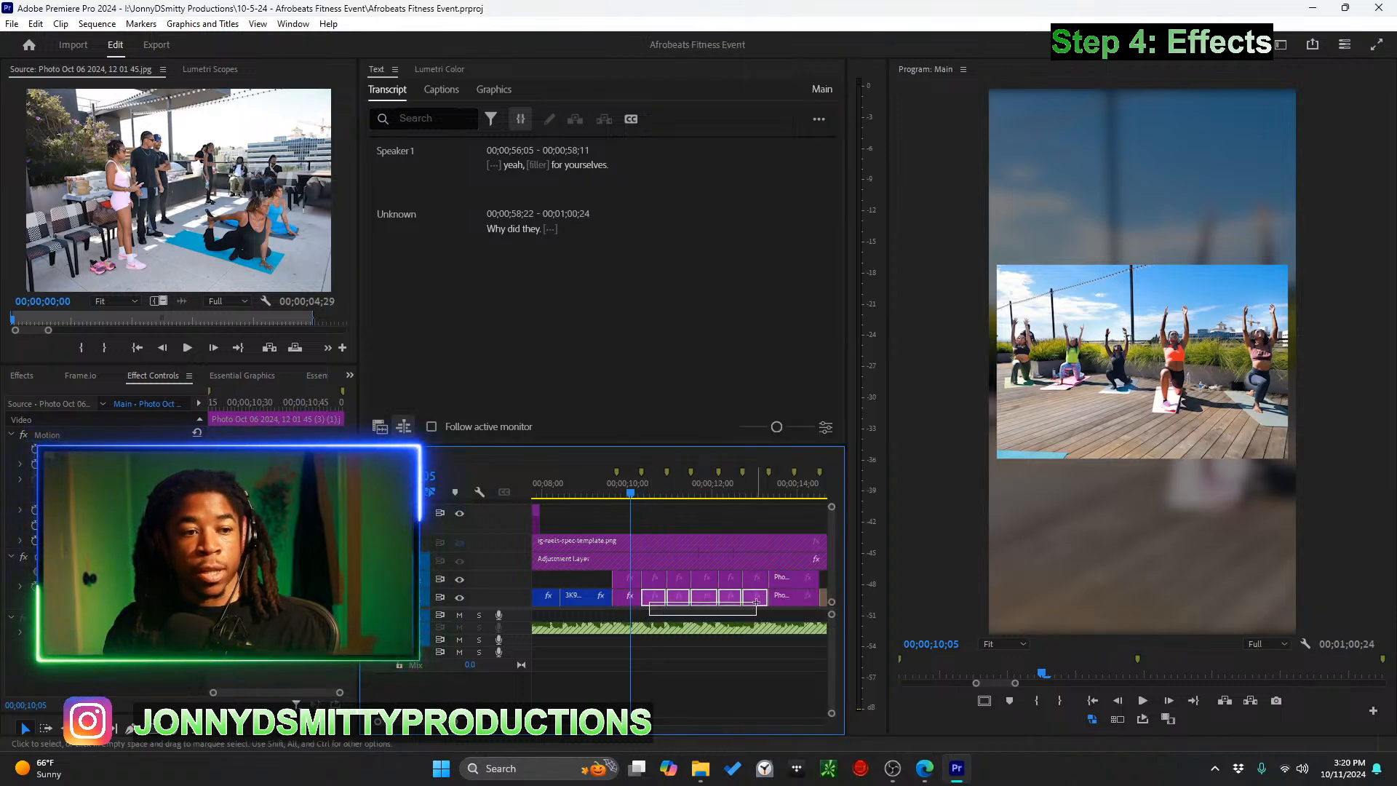
pyautogui.moveTo(801, 599); pyautogui.dragTo(801, 604)
pyautogui.rightClick(801, 604)
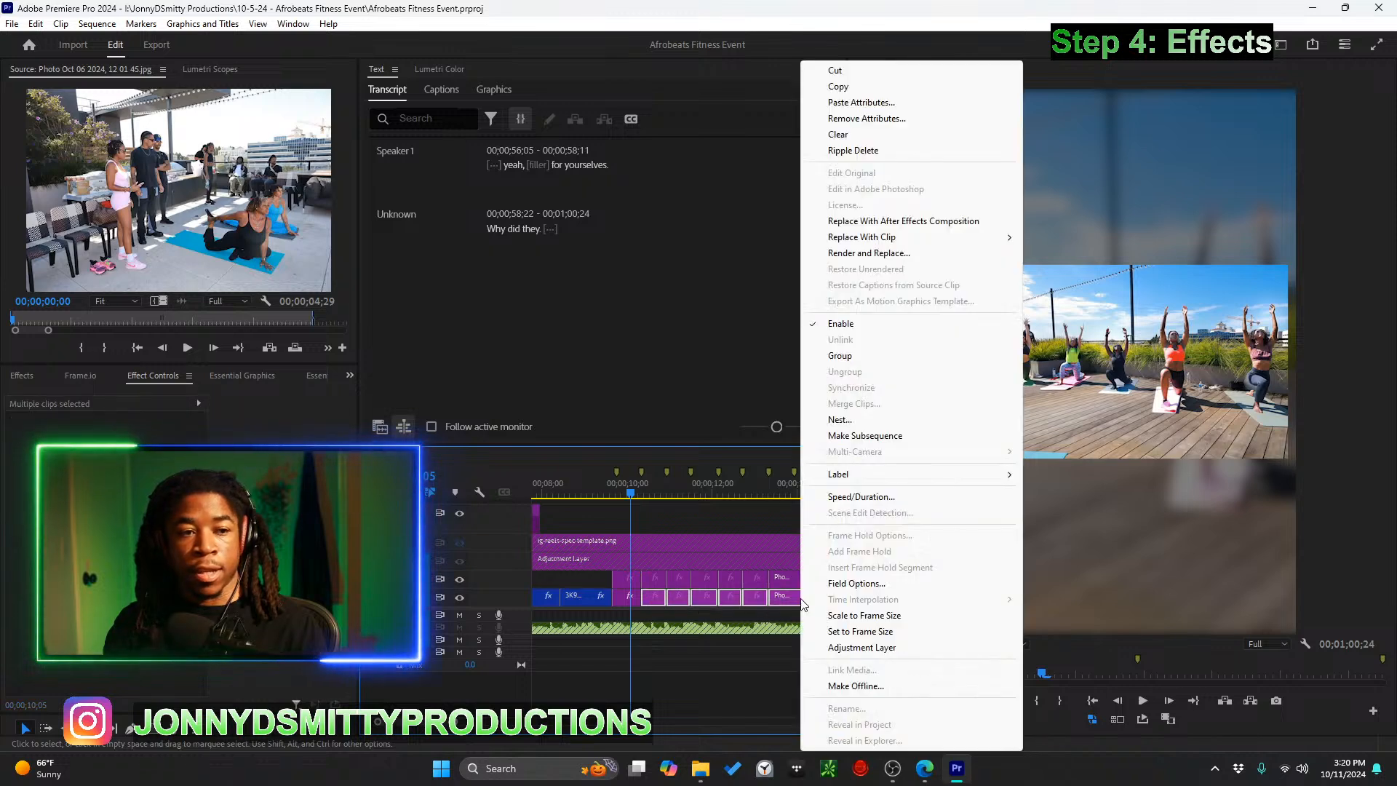
pyautogui.click(881, 103)
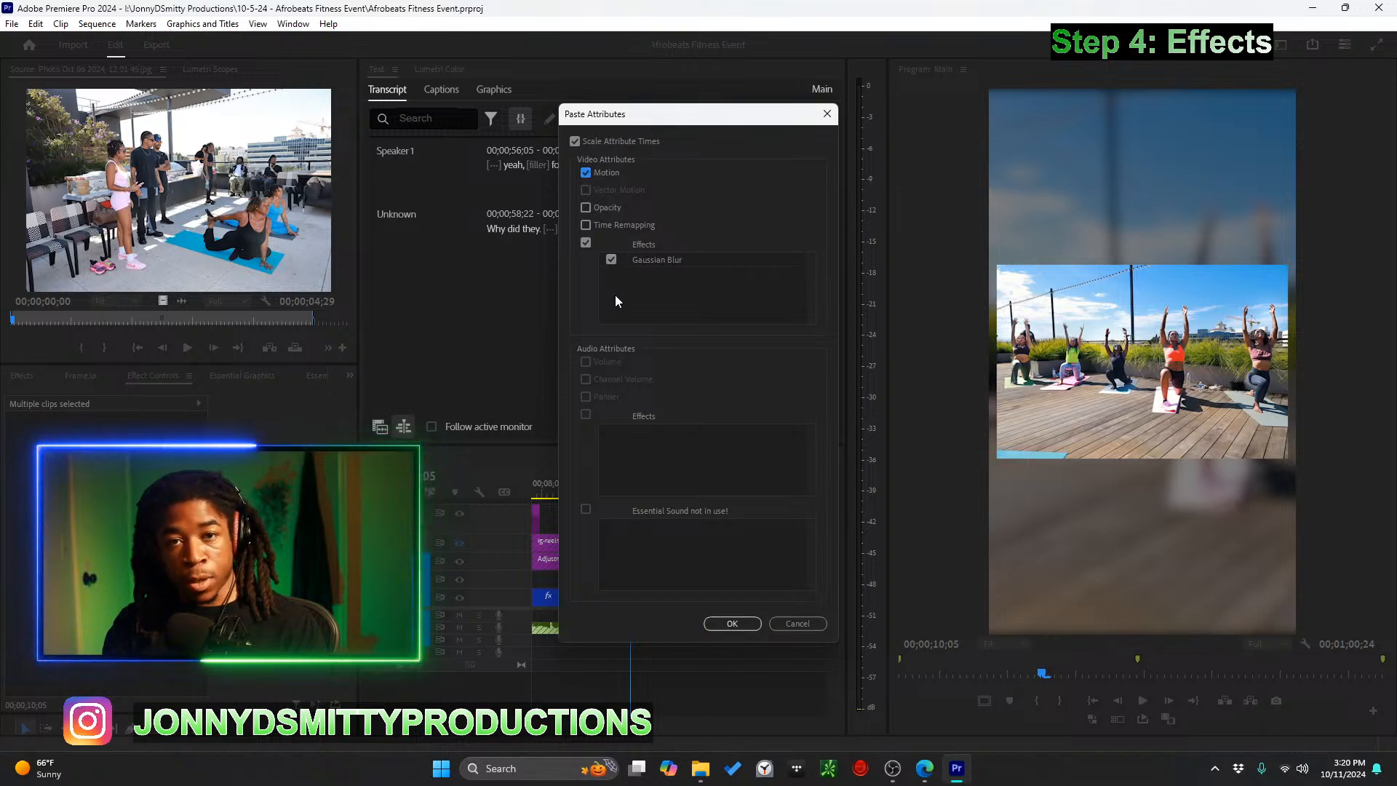
pyautogui.click(732, 624)
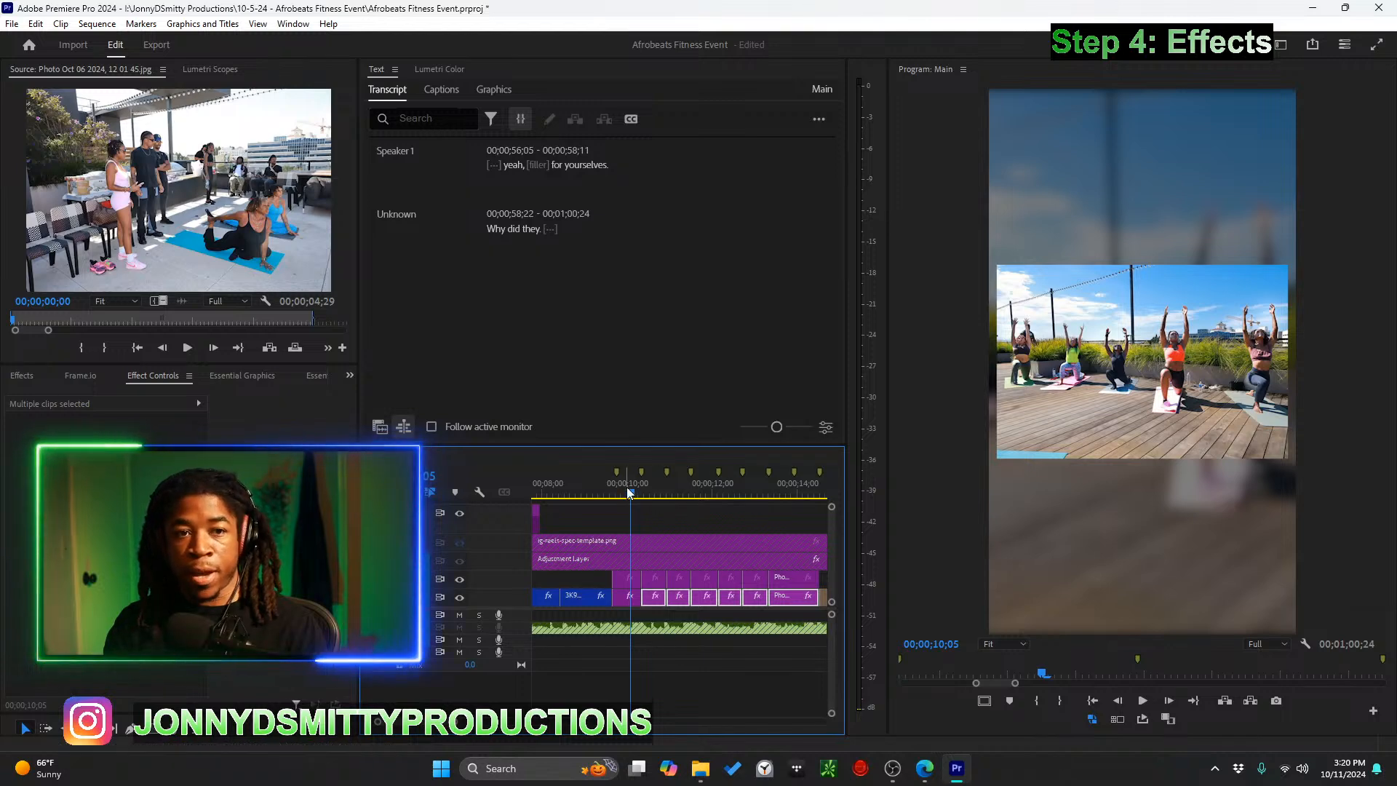
# Scrub through the photos to check their backgrounds and restore the first photo's lower copy to full opacity
pyautogui.moveTo(628, 489); pyautogui.dragTo(775, 496)
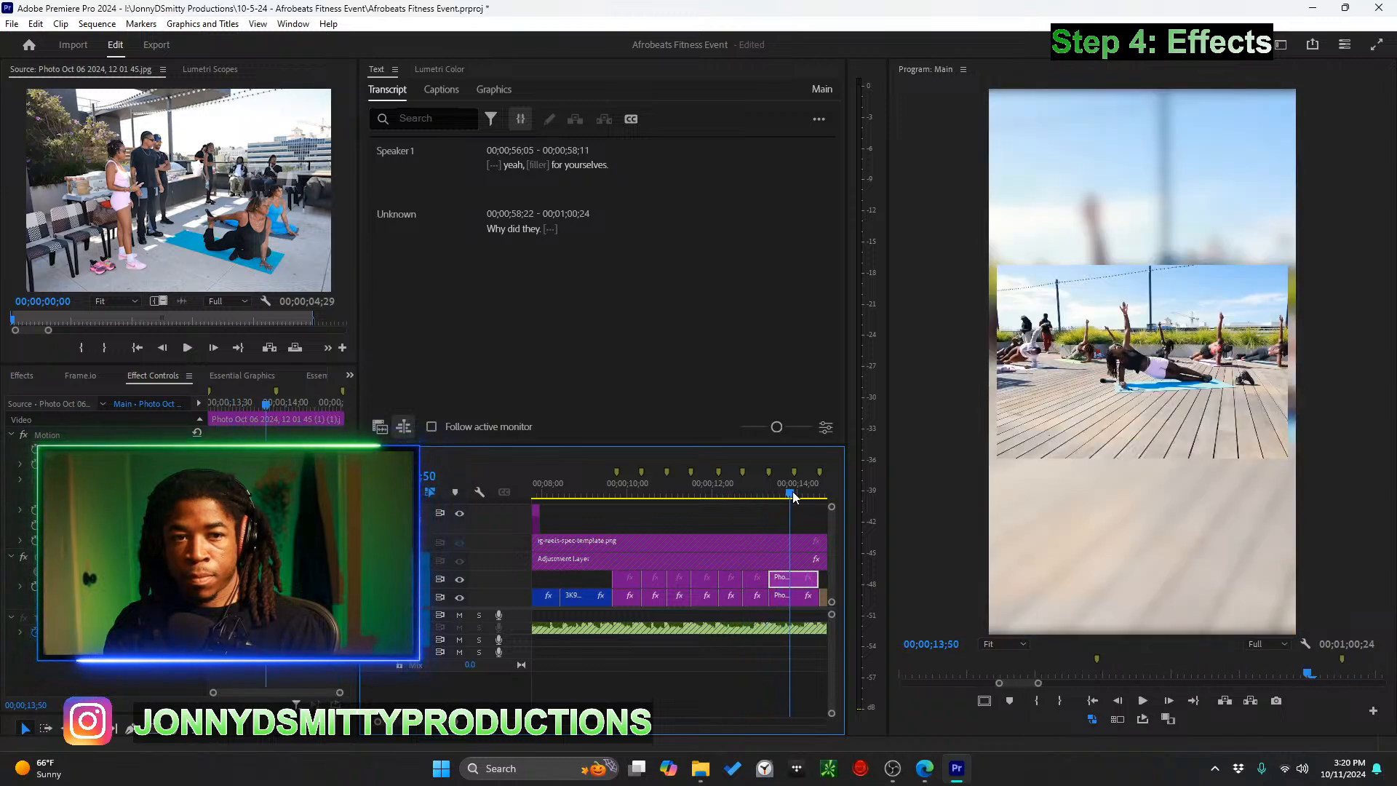
pyautogui.moveTo(813, 497); pyautogui.dragTo(636, 496)
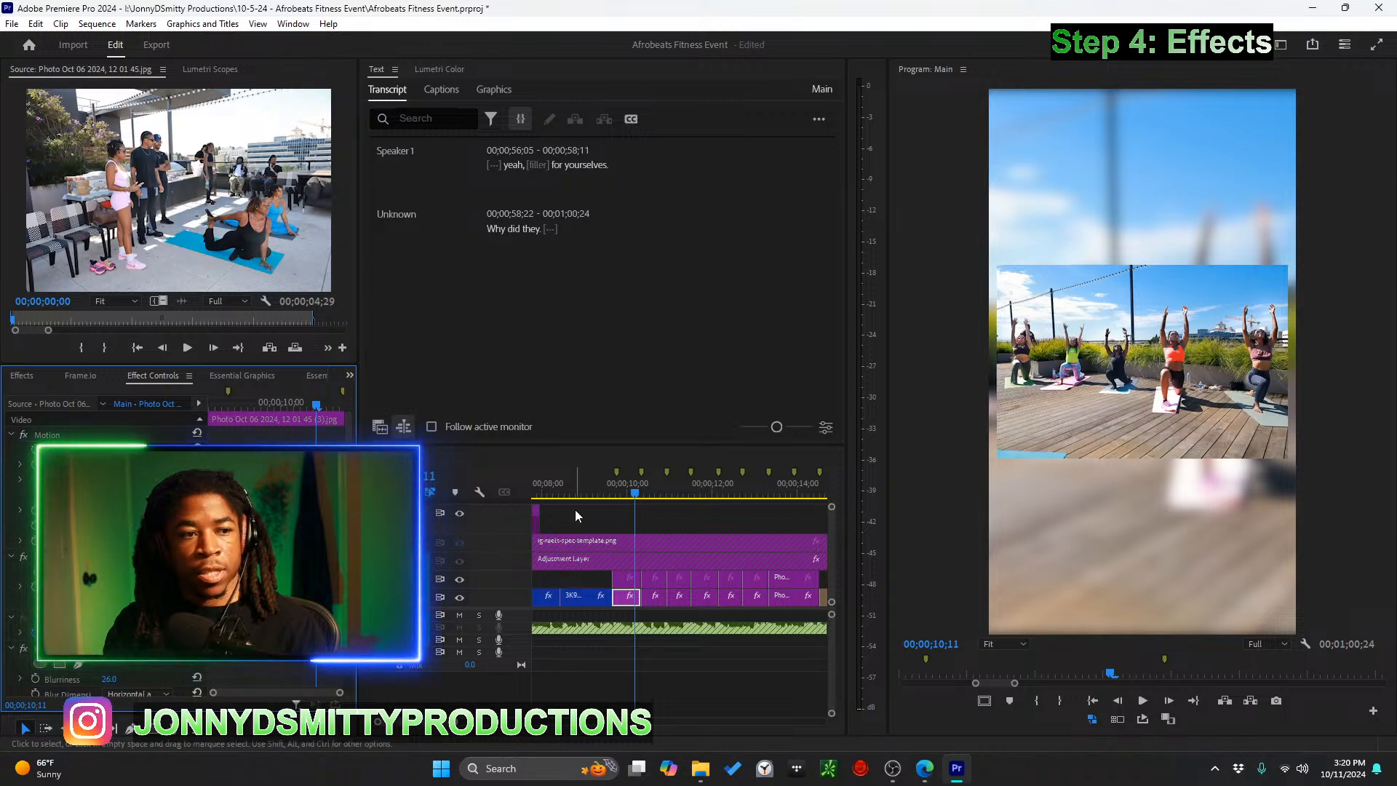
# Scrub from the first photo to 00;00;12;53 to compare the blurred backgrounds behind the photos
pyautogui.click(640, 494)
pyautogui.moveTo(650, 498); pyautogui.dragTo(751, 497)
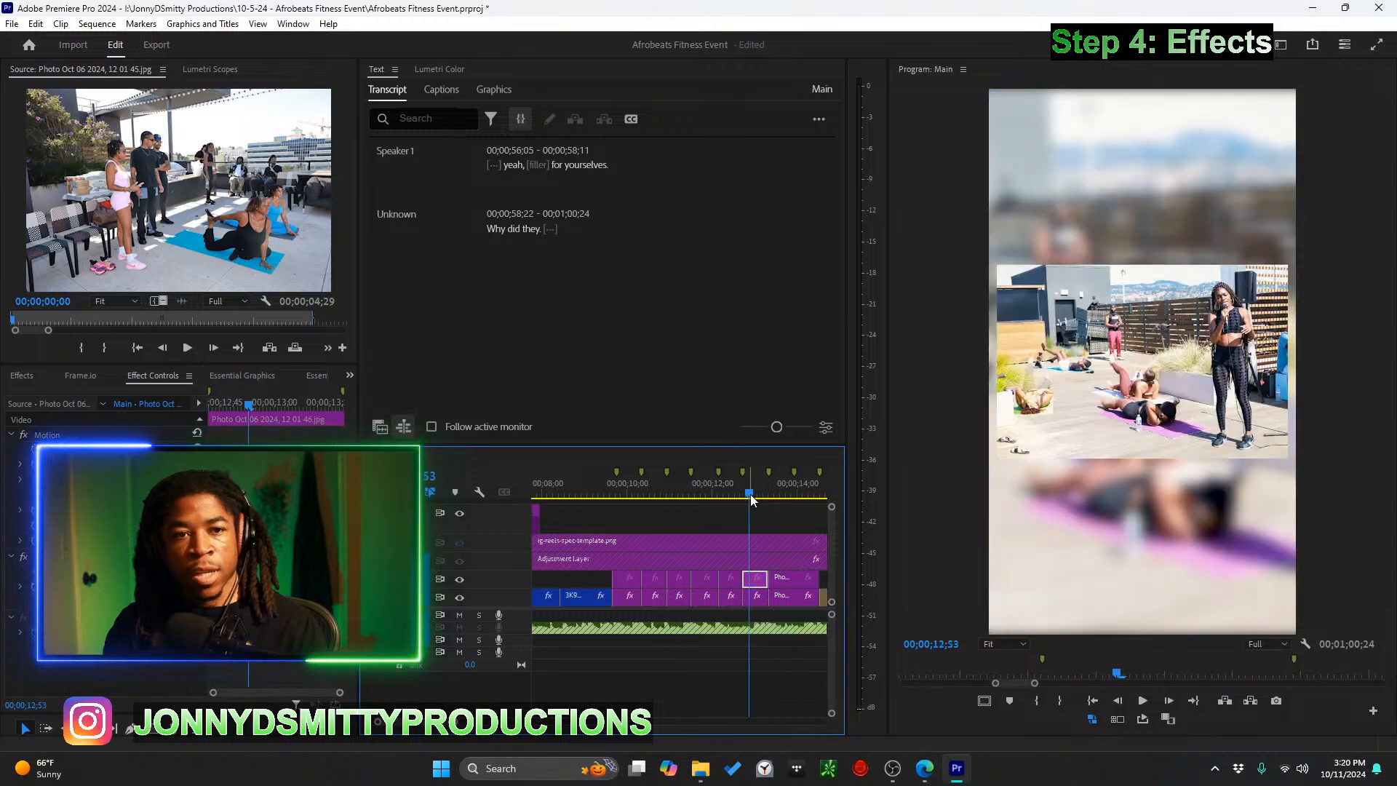
pyautogui.click(747, 598)
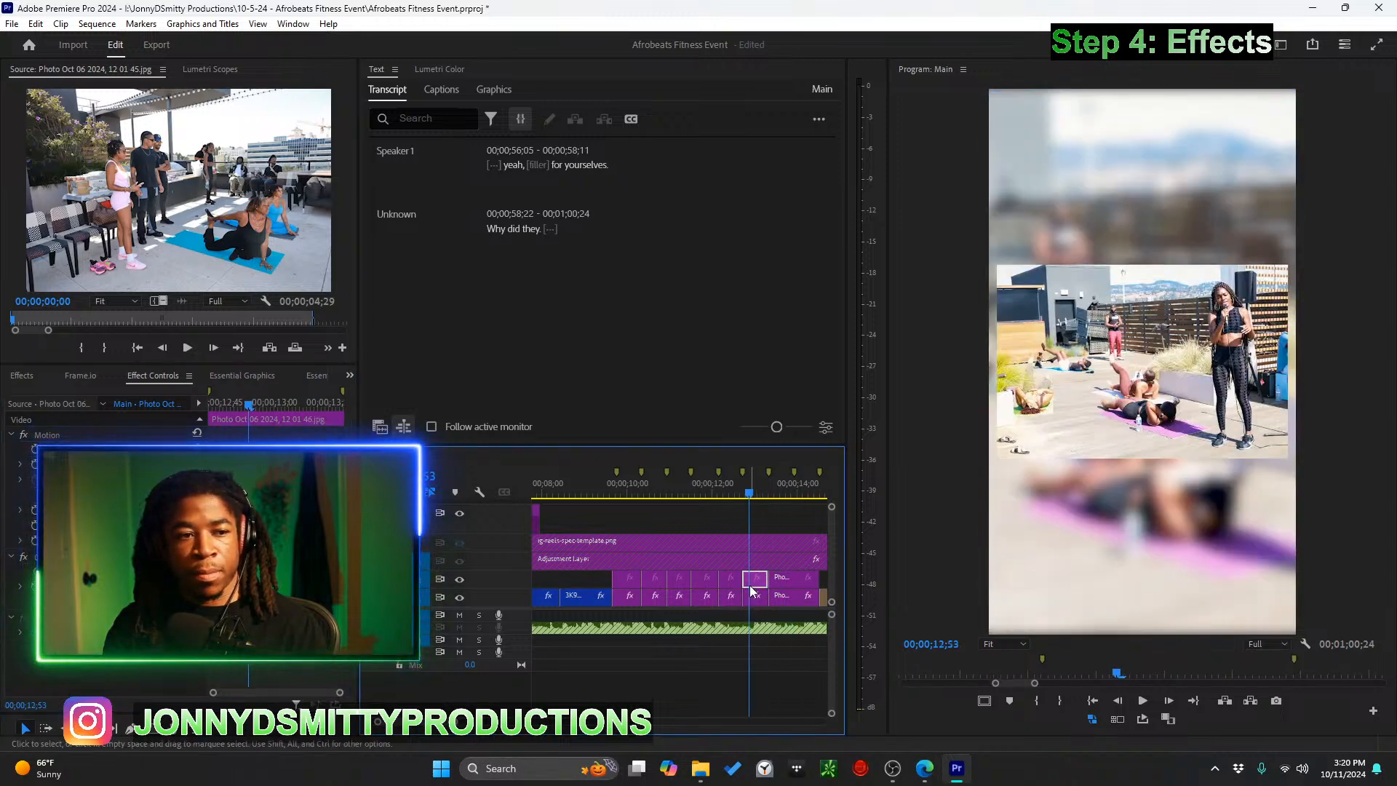
pyautogui.rightClick(751, 589)
pyautogui.click(710, 657)
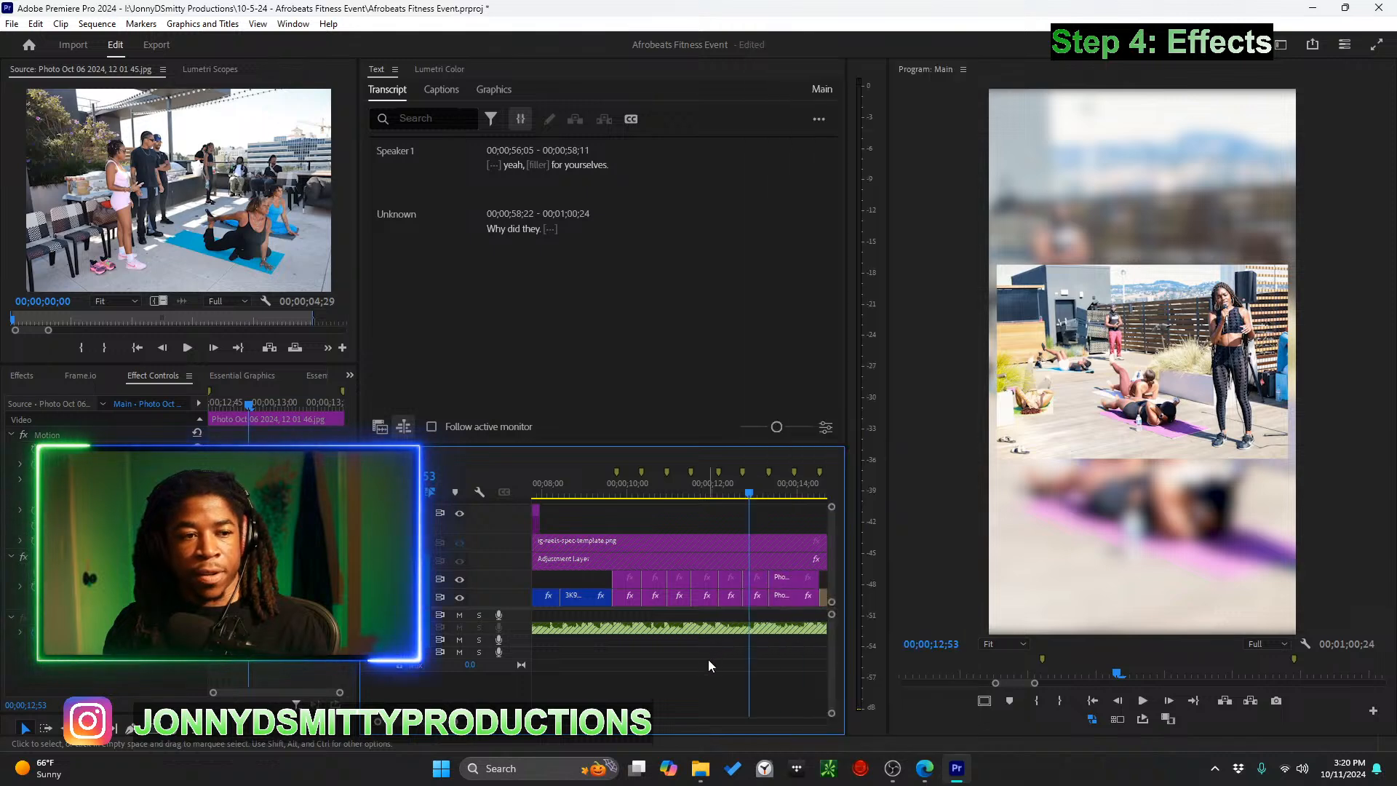
# Search the effects for "lumetr" and apply the Lumetri Color effect to the upper copy of the photo at 00;00;12;53
pyautogui.click(749, 583)
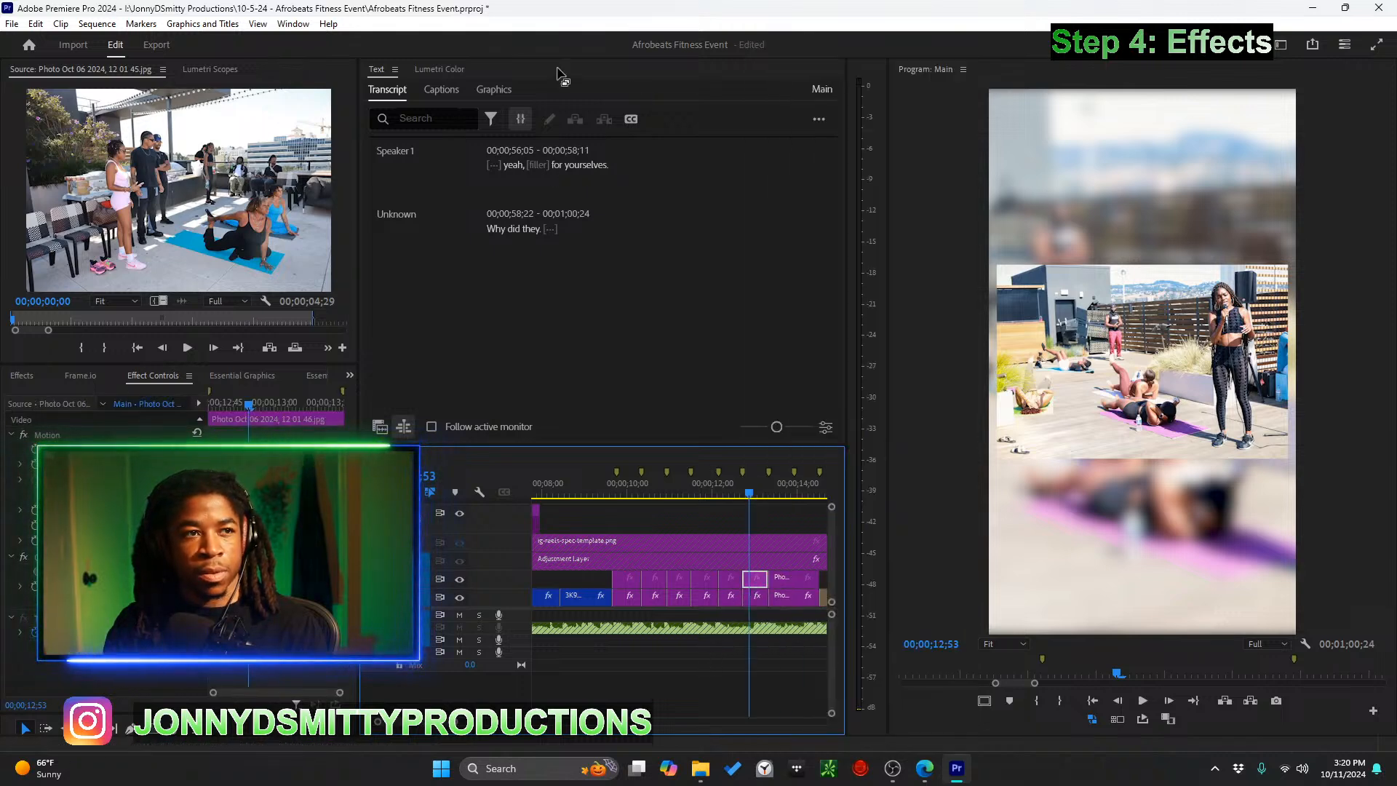
pyautogui.click(25, 376)
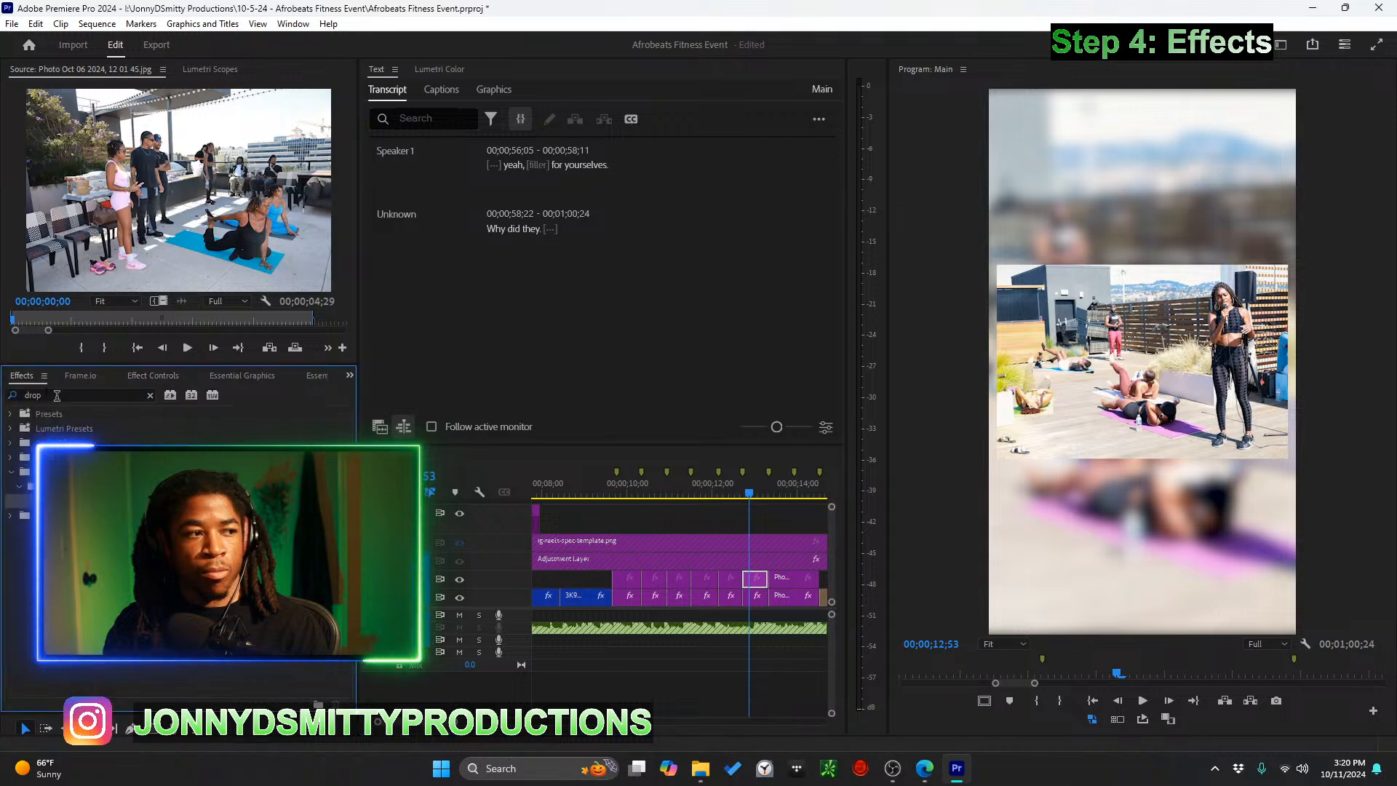
pyautogui.click(150, 395)
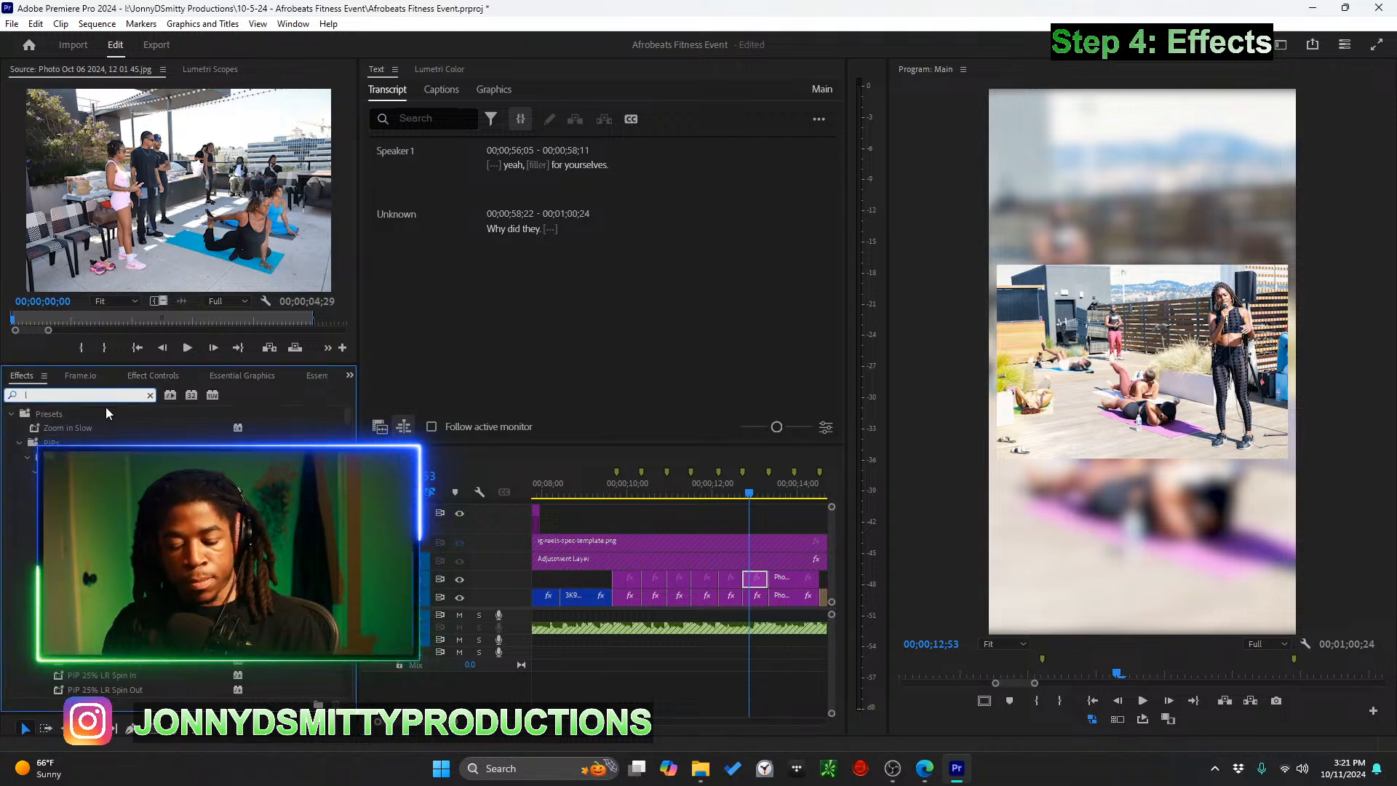
pyautogui.write('lumetr')
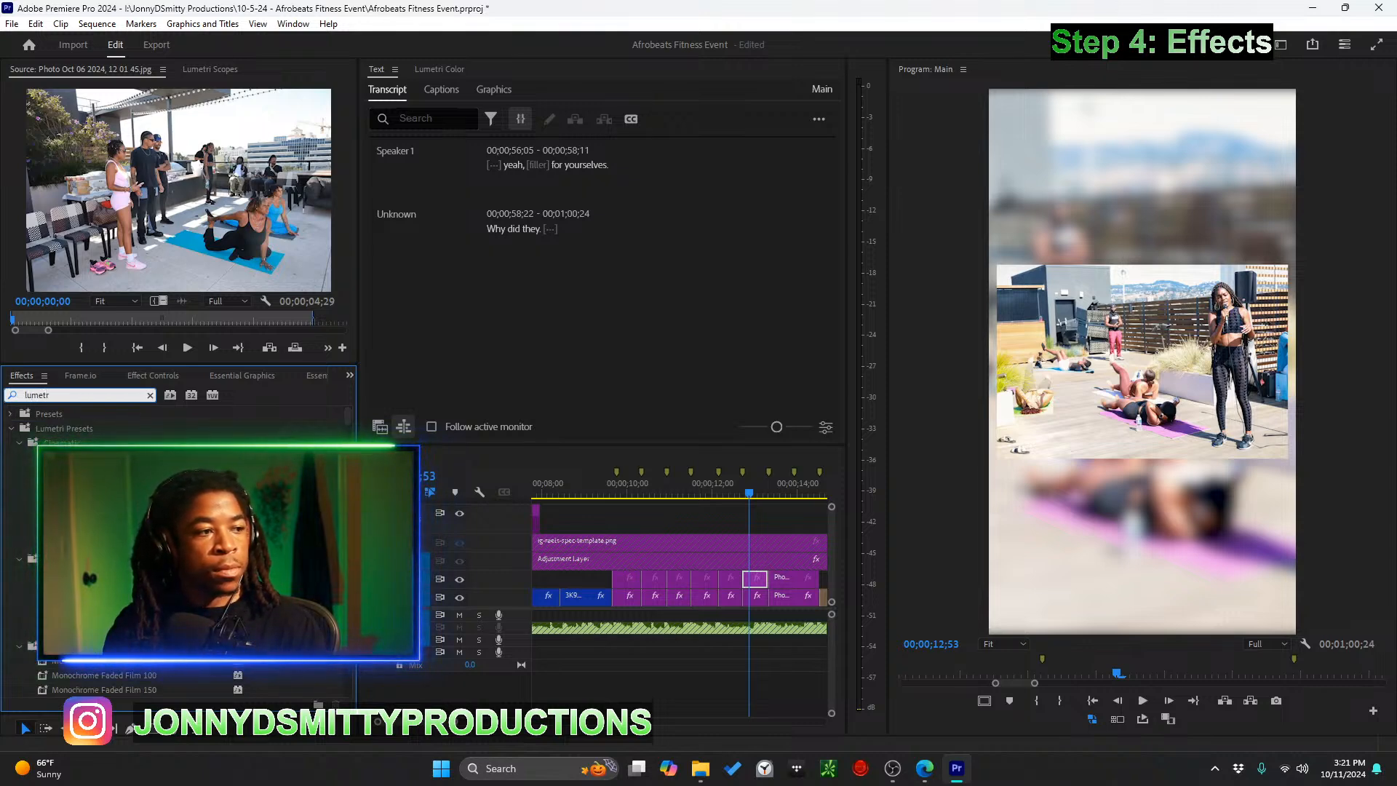
pyautogui.scroll(-10, 175, 553)
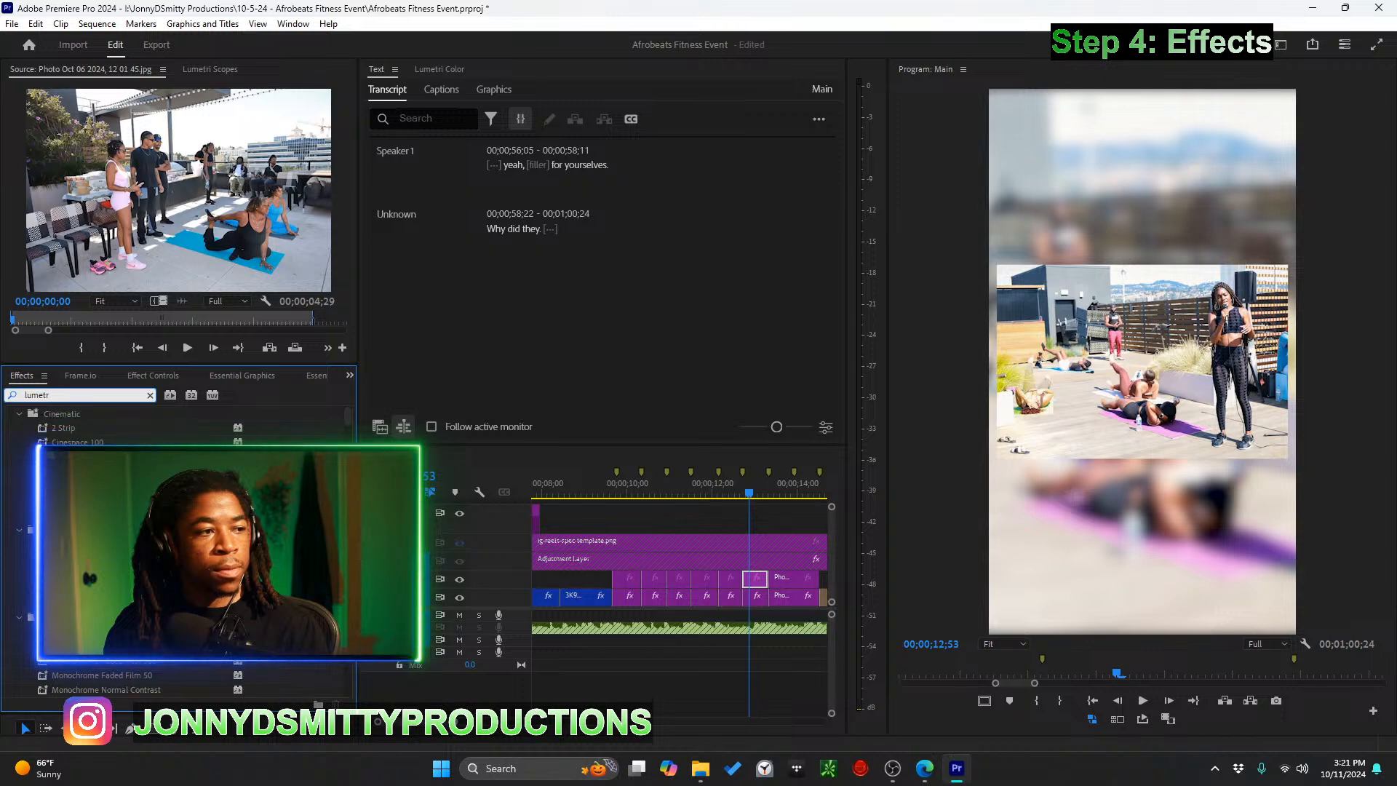
pyautogui.scroll(10, 174, 553)
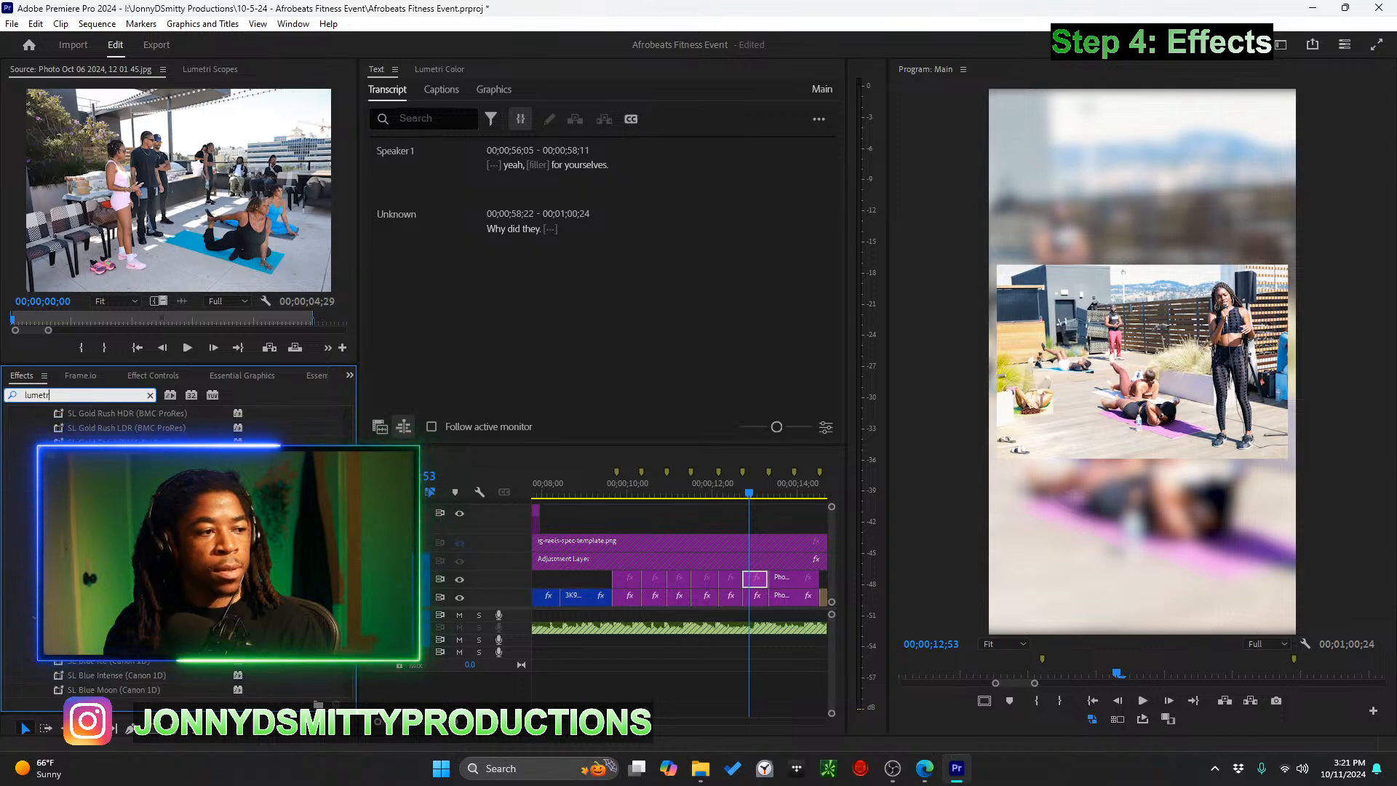
pyautogui.click(11, 428)
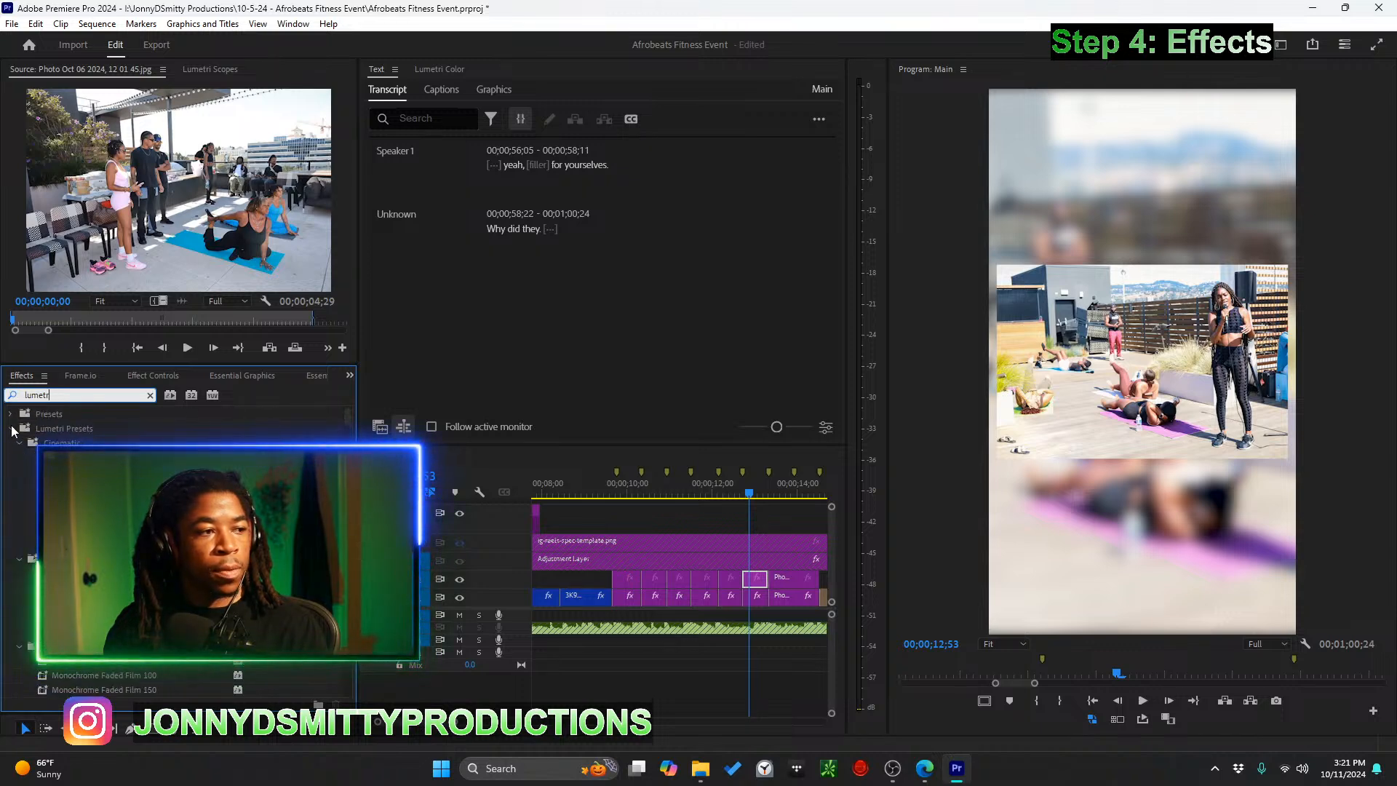
pyautogui.moveTo(29, 500); pyautogui.dragTo(748, 579)
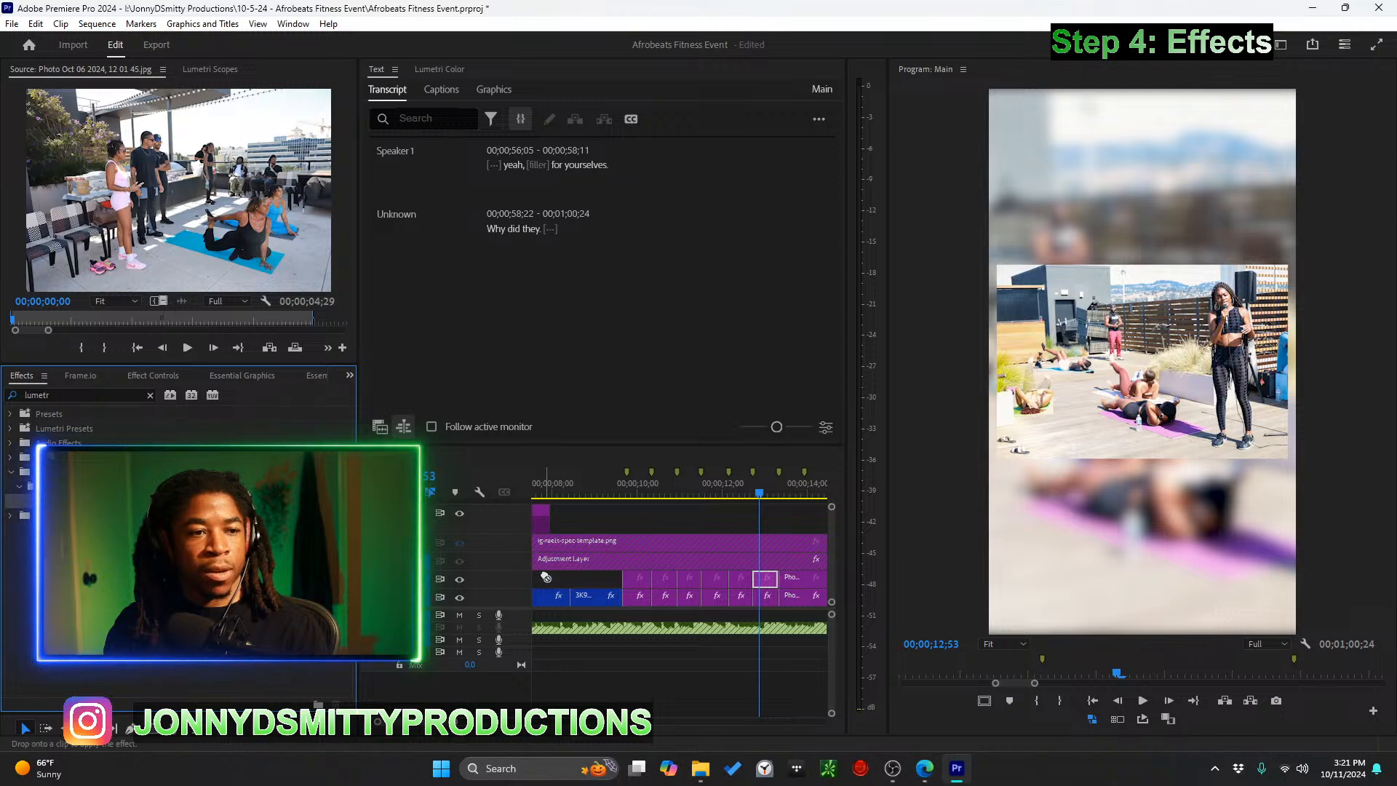
pyautogui.scroll(1, 664, 588)
pyautogui.moveTo(29, 500); pyautogui.dragTo(702, 585)
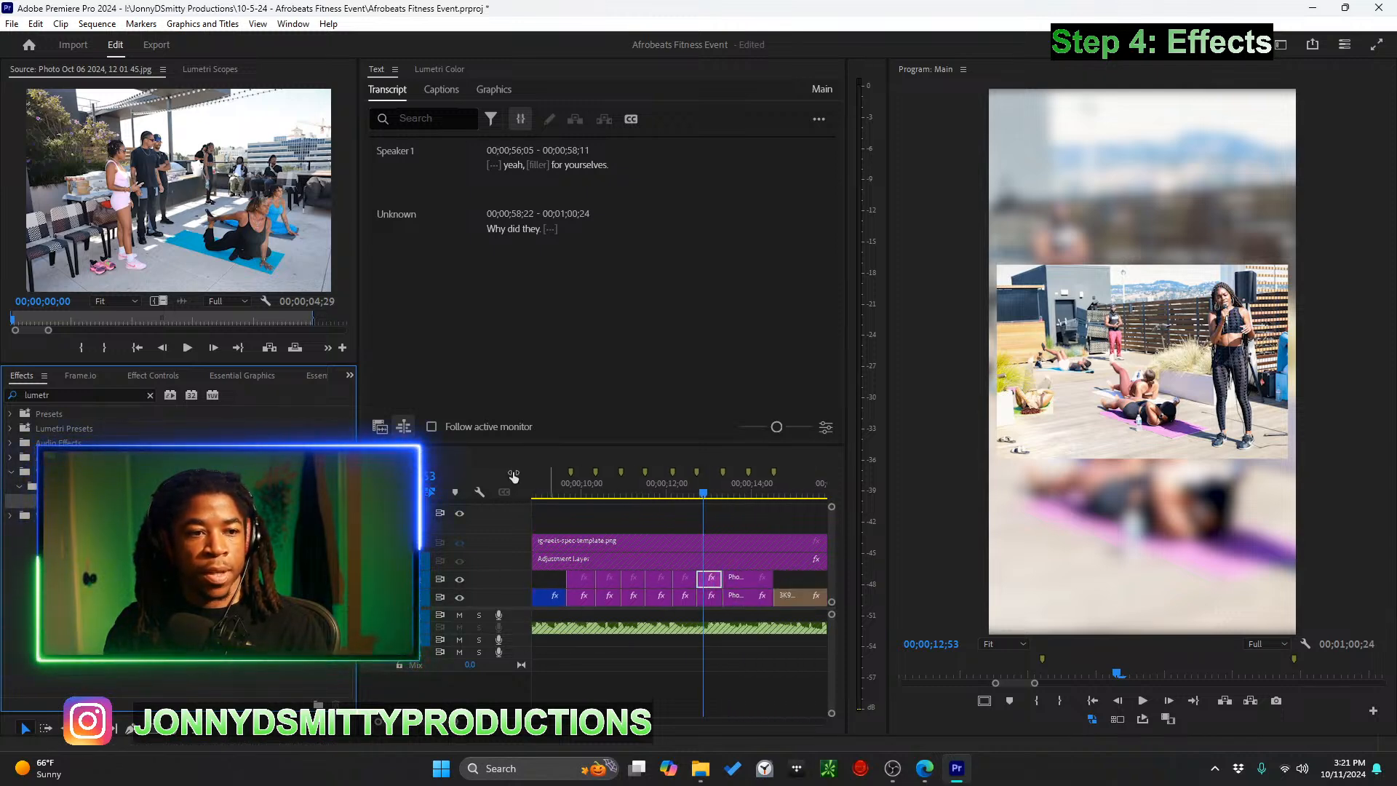
# Tone down the overexposed brightness of that photo with Lumetri's Basic Correction settings and save the project
pyautogui.click(142, 373)
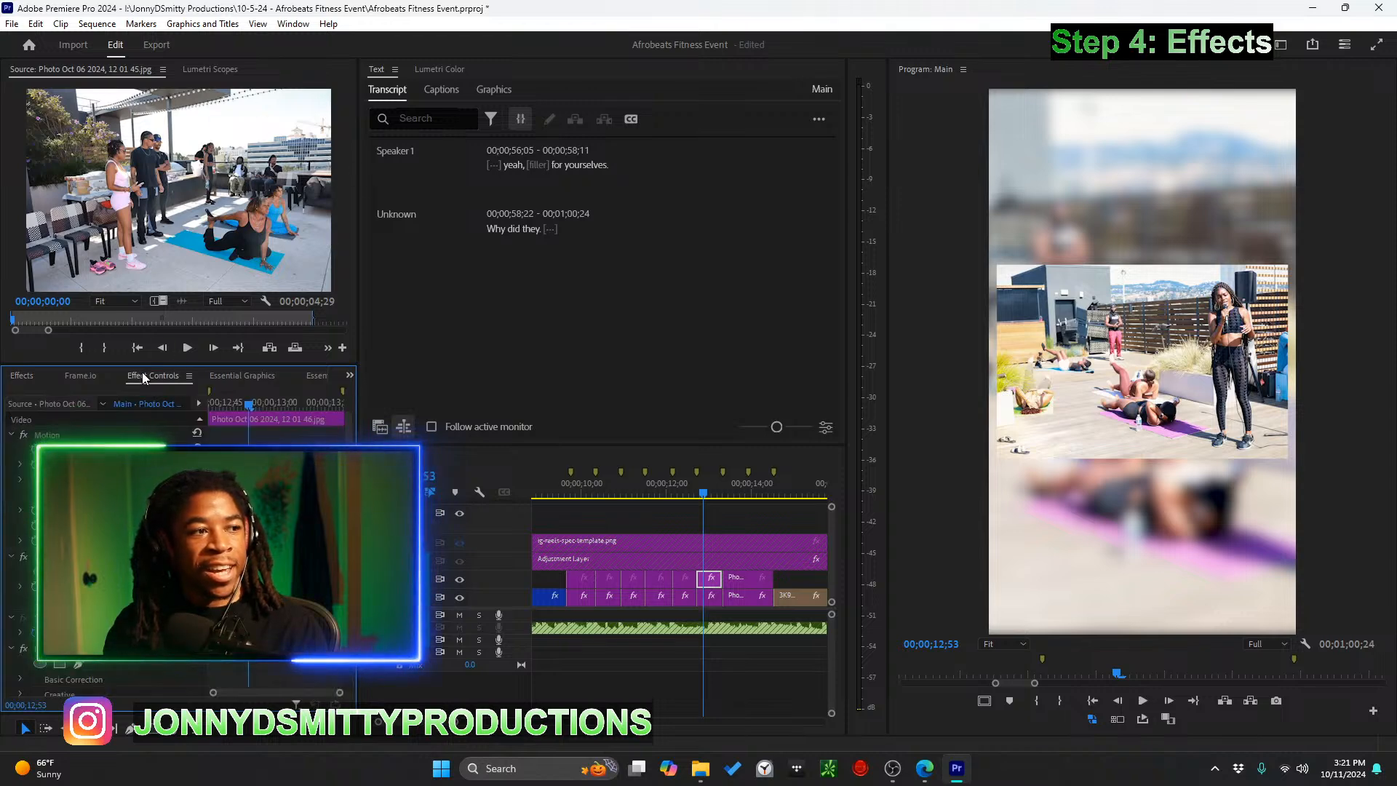
pyautogui.scroll(-2, 11, 582)
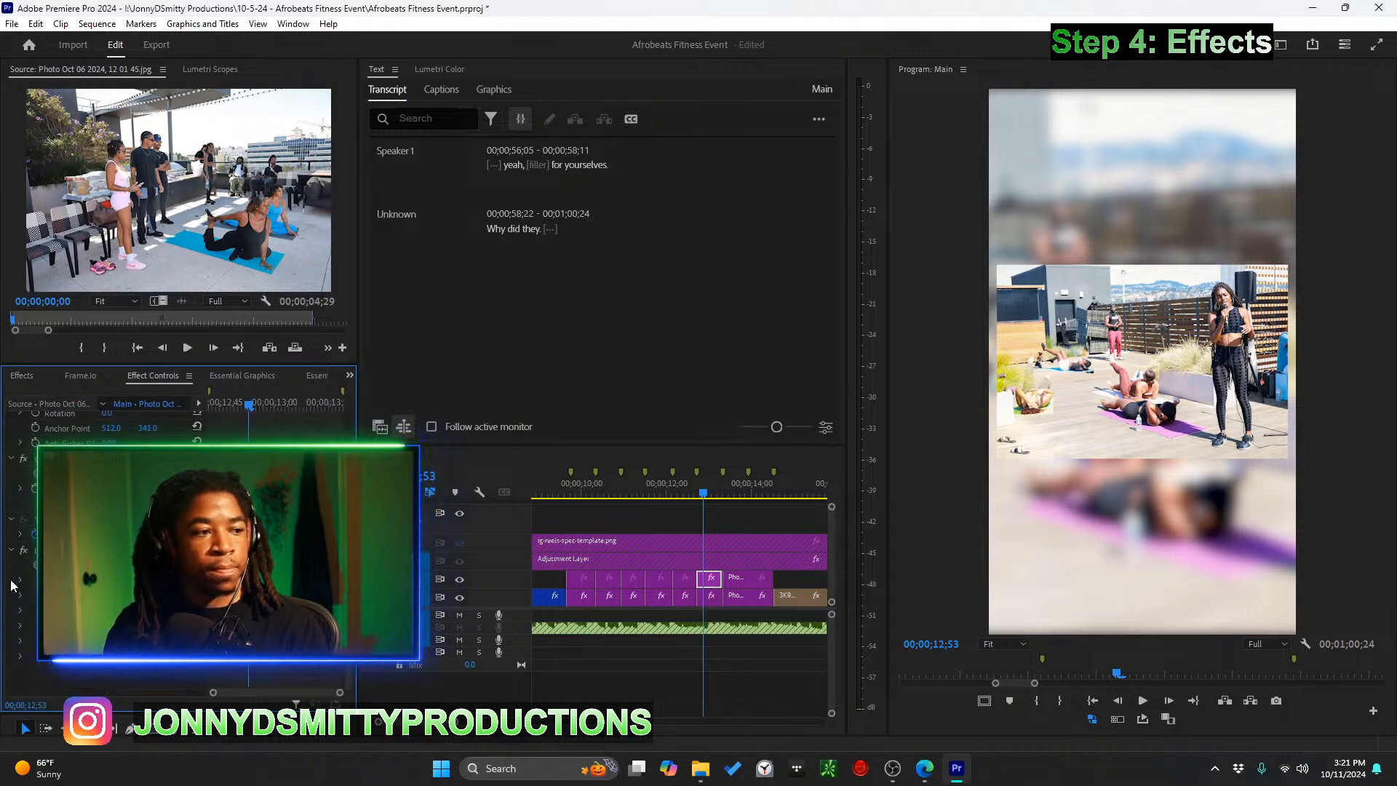
pyautogui.scroll(-3, 178, 553)
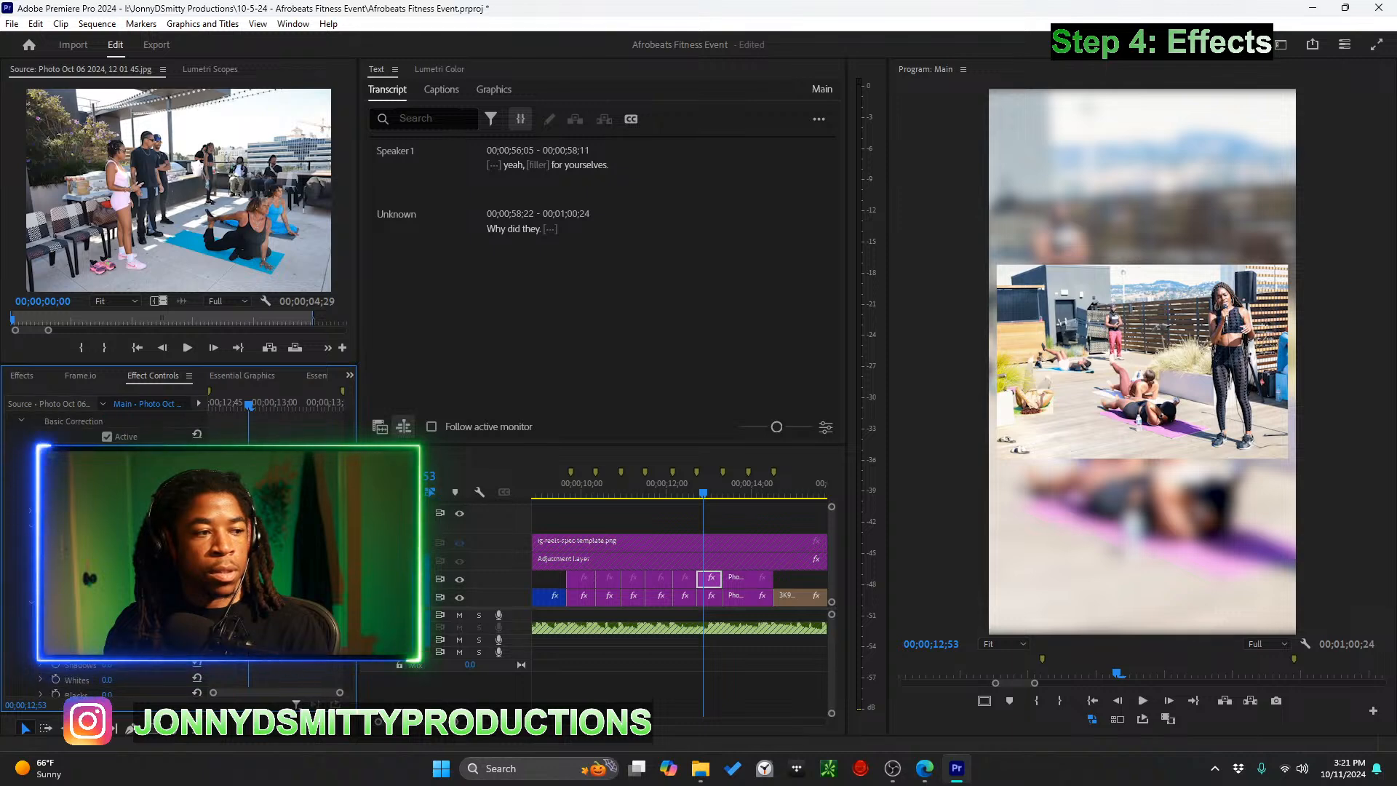
pyautogui.scroll(-1, 179, 553)
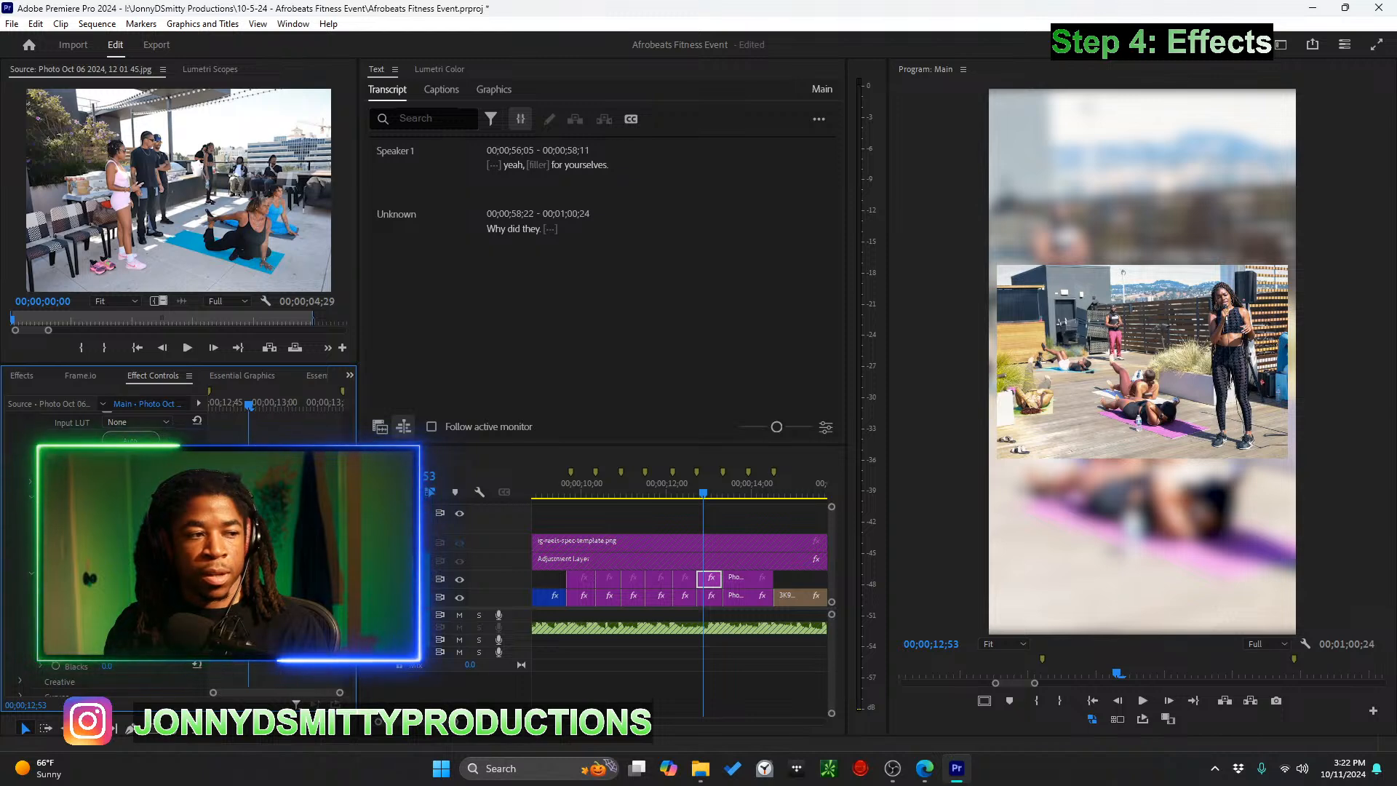
pyautogui.hotkey('ctrl', 's')
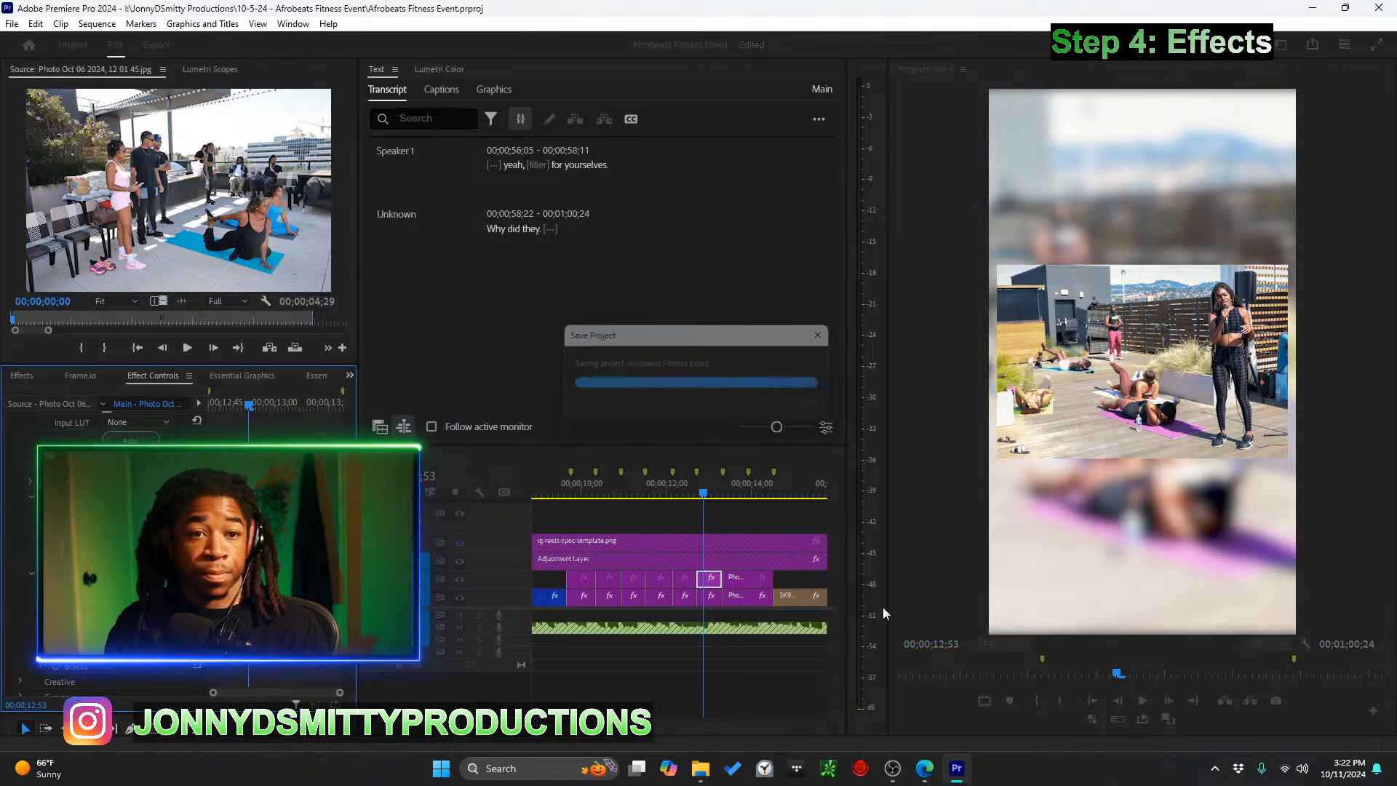
# Play the sequence from 00;00;07;15 through the photo section and return the playhead to the first photo
pyautogui.moveTo(700, 483); pyautogui.dragTo(526, 525)
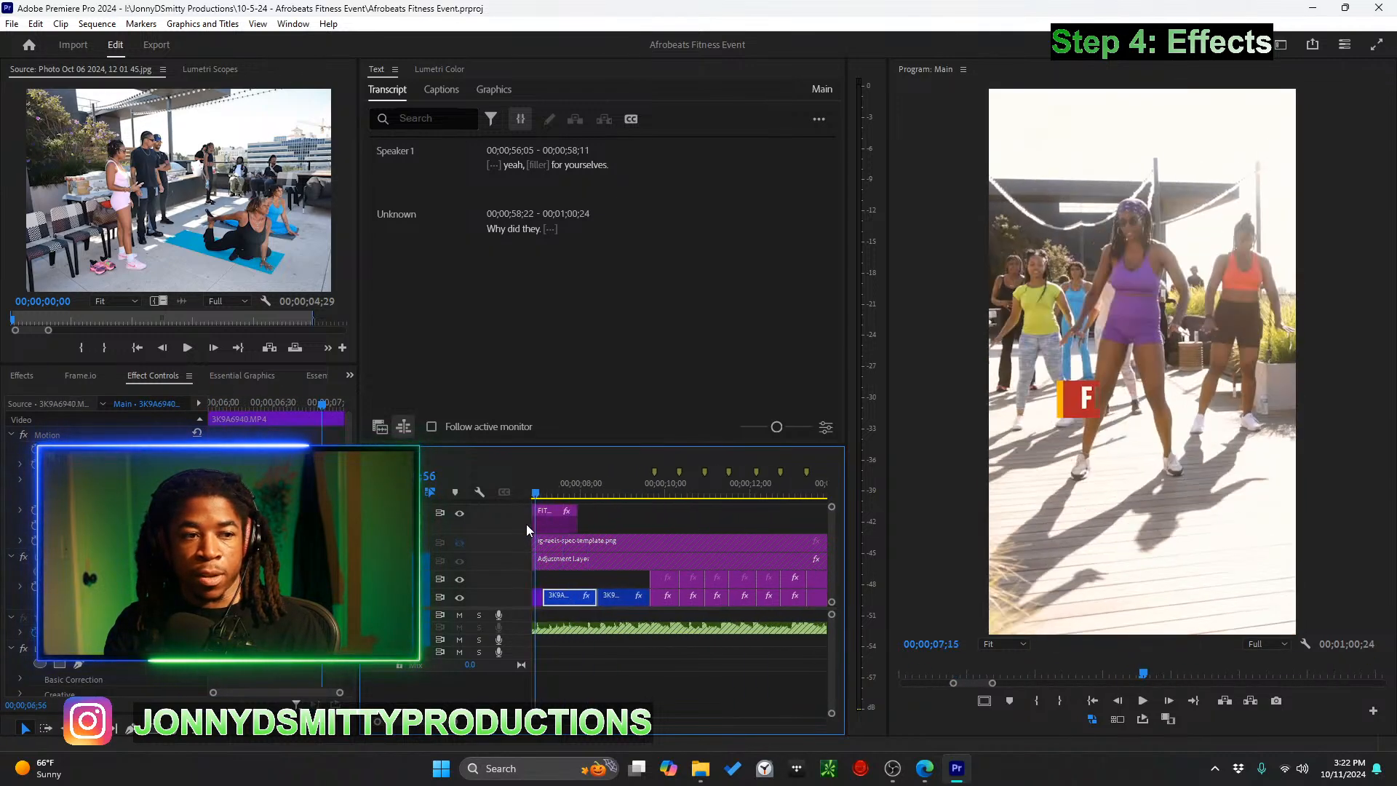
pyautogui.press('space')
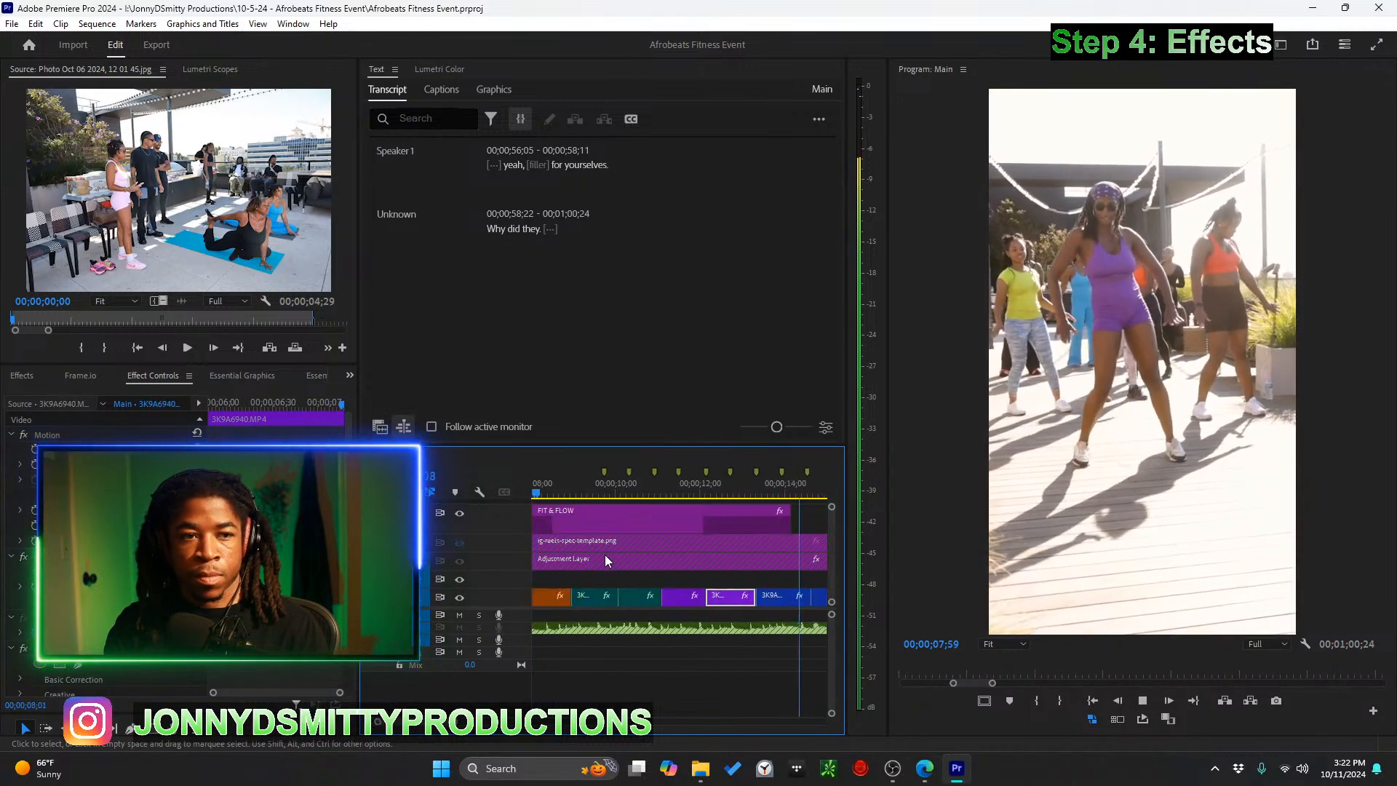
pyautogui.scroll(-2, 588, 558)
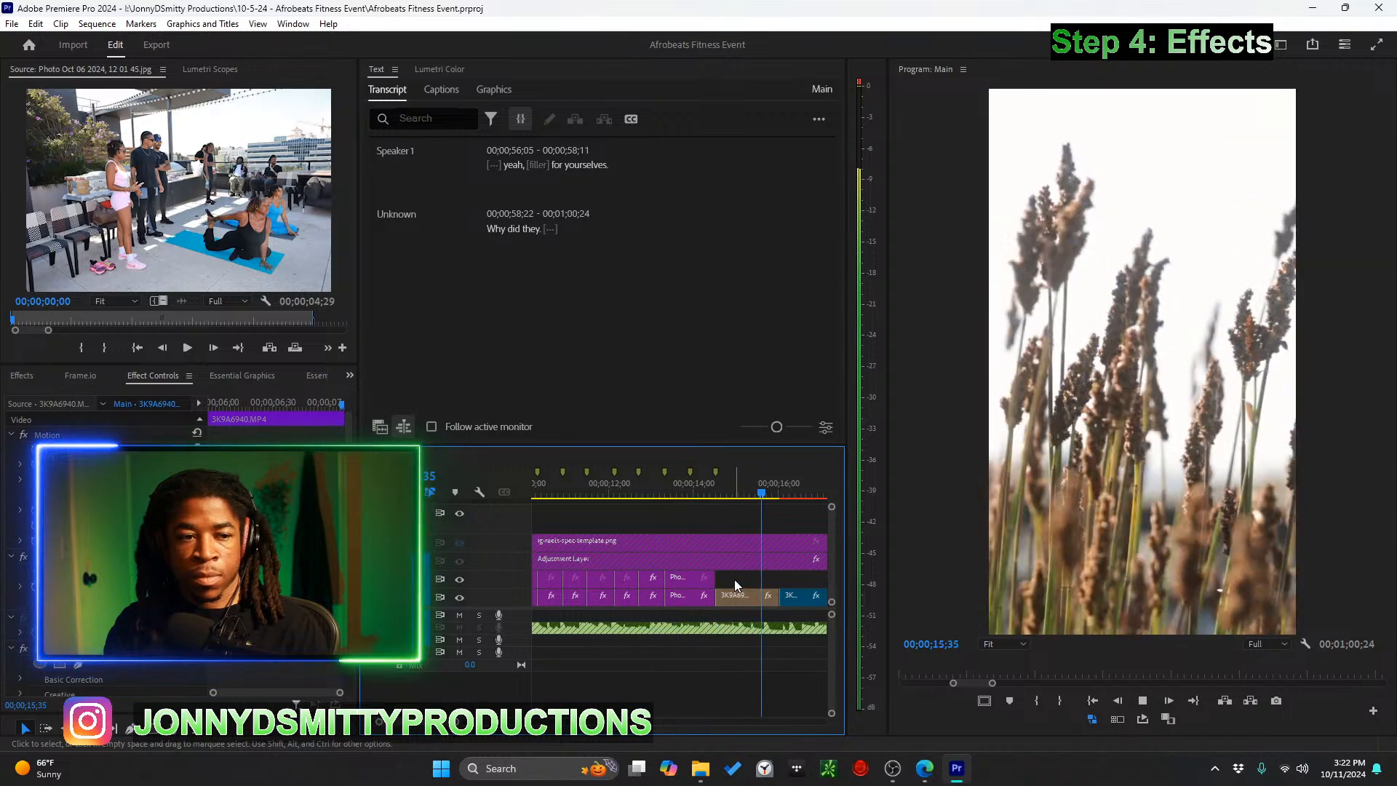
pyautogui.click(697, 495)
pyautogui.moveTo(697, 497); pyautogui.dragTo(622, 503)
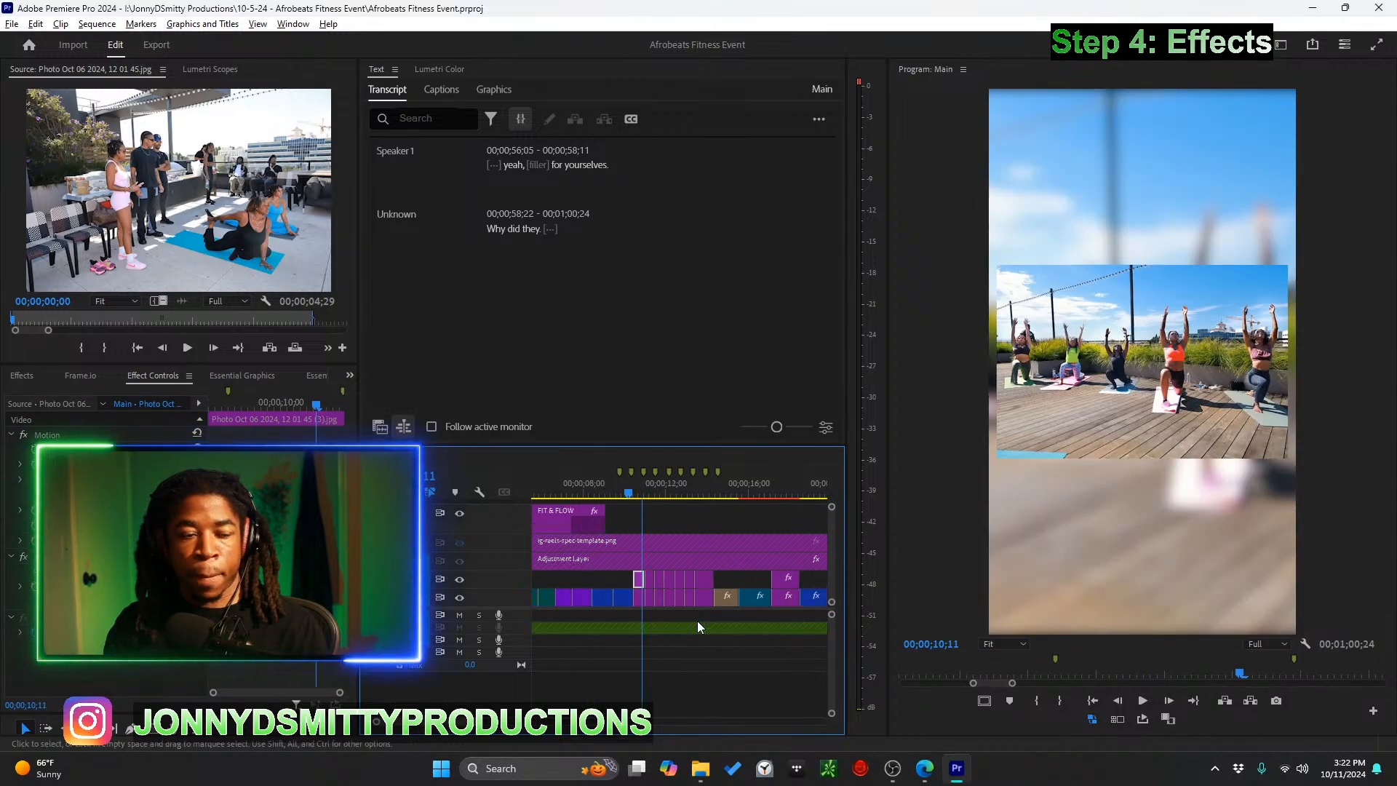
# Inspect the timeline out to its final clip, then go back to the photos and play them from the first one
pyautogui.scroll(-6, 697, 621)
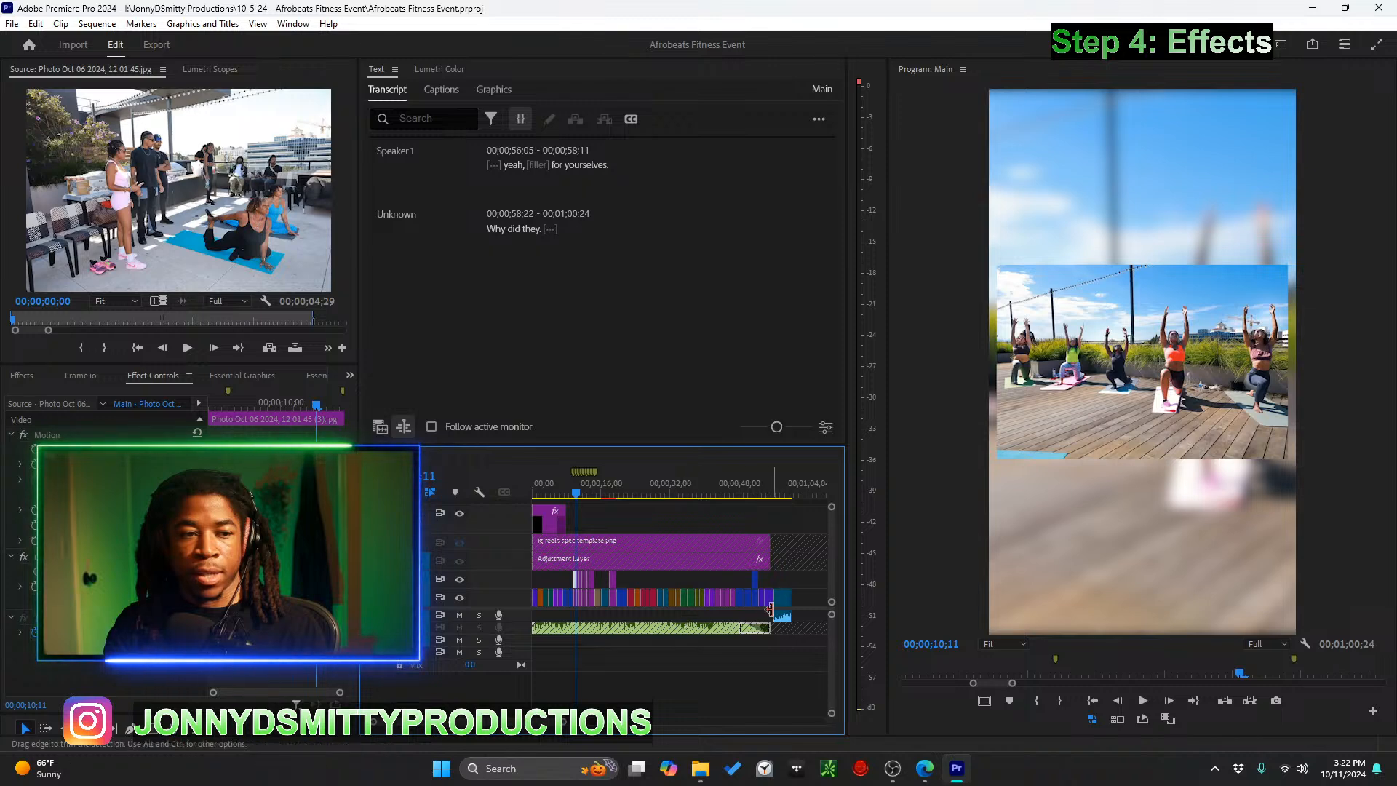
pyautogui.scroll(5, 775, 620)
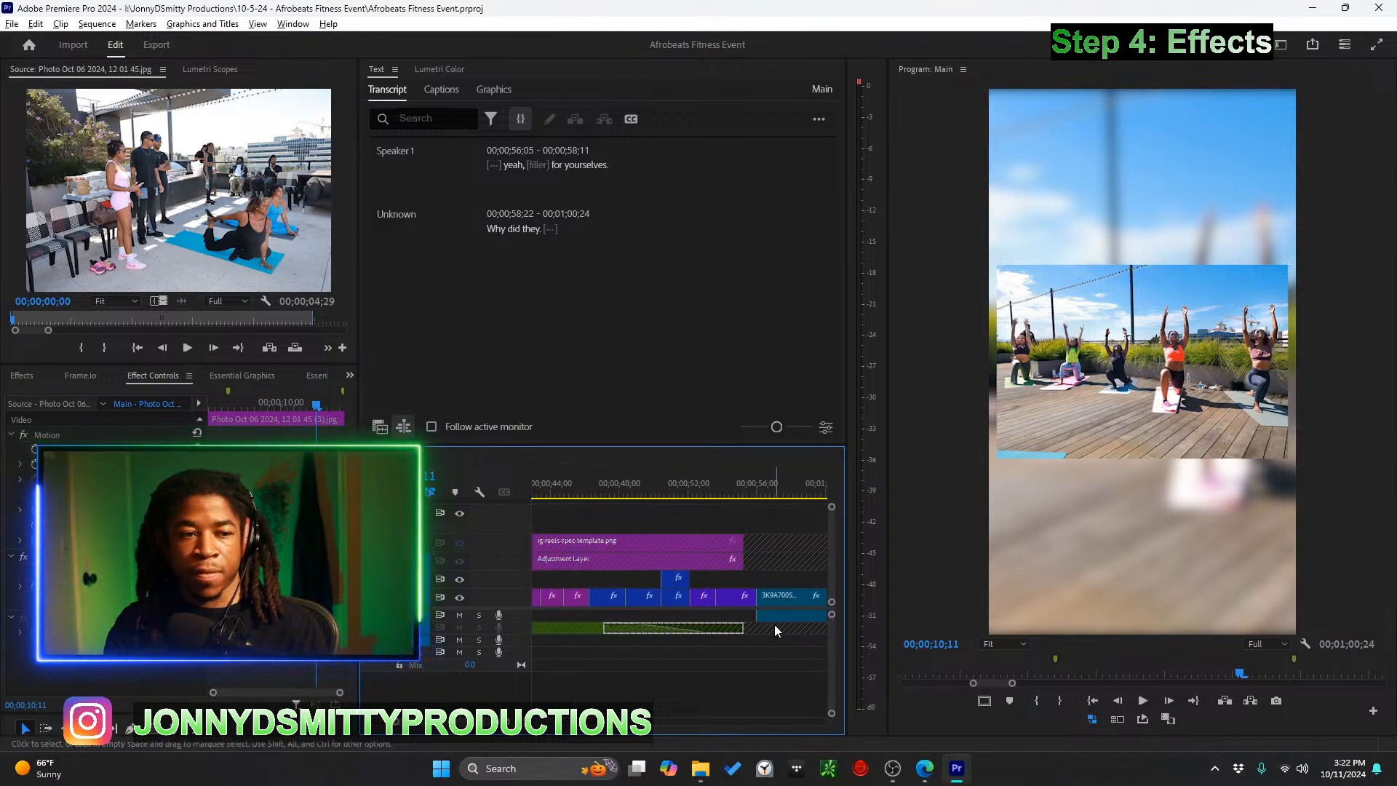
pyautogui.scroll(4, 774, 624)
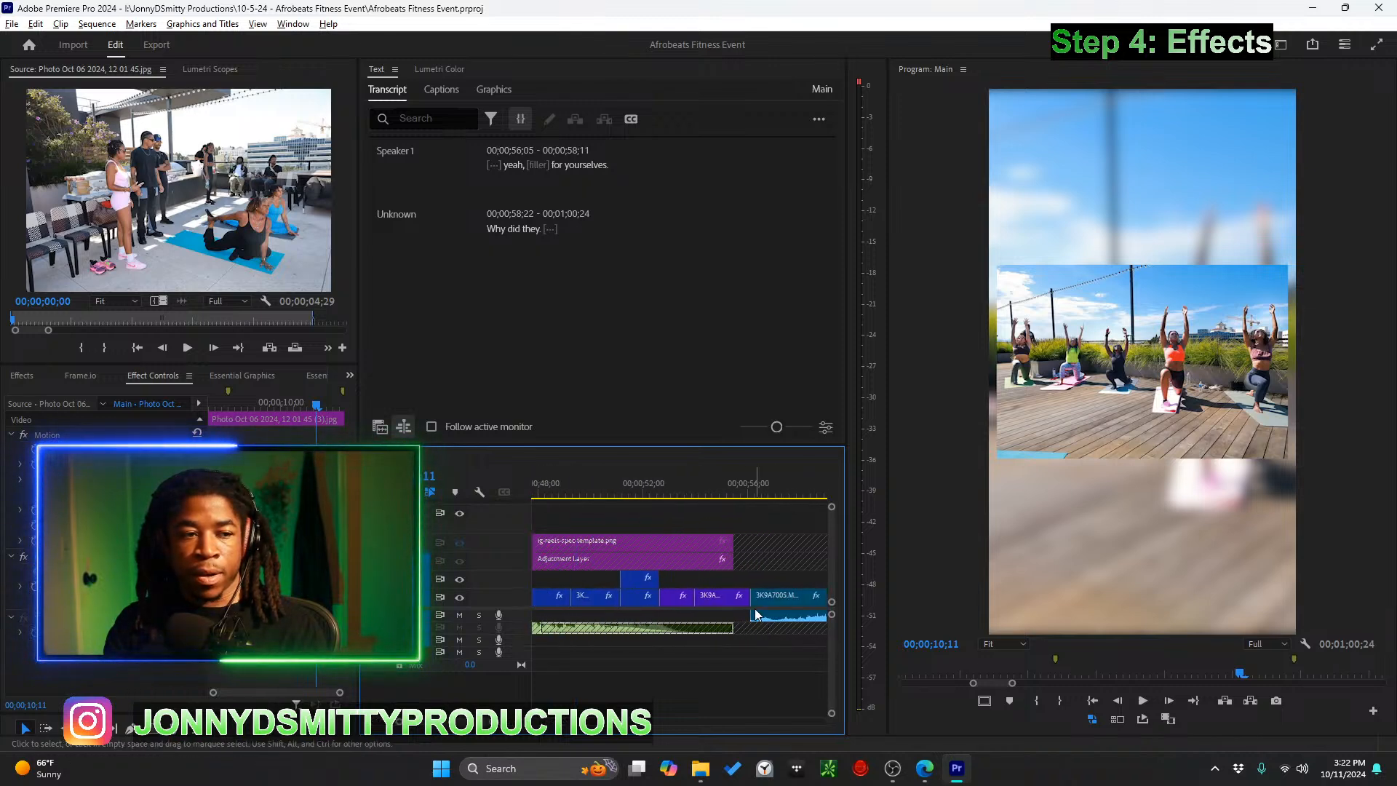
pyautogui.scroll(-2, 661, 632)
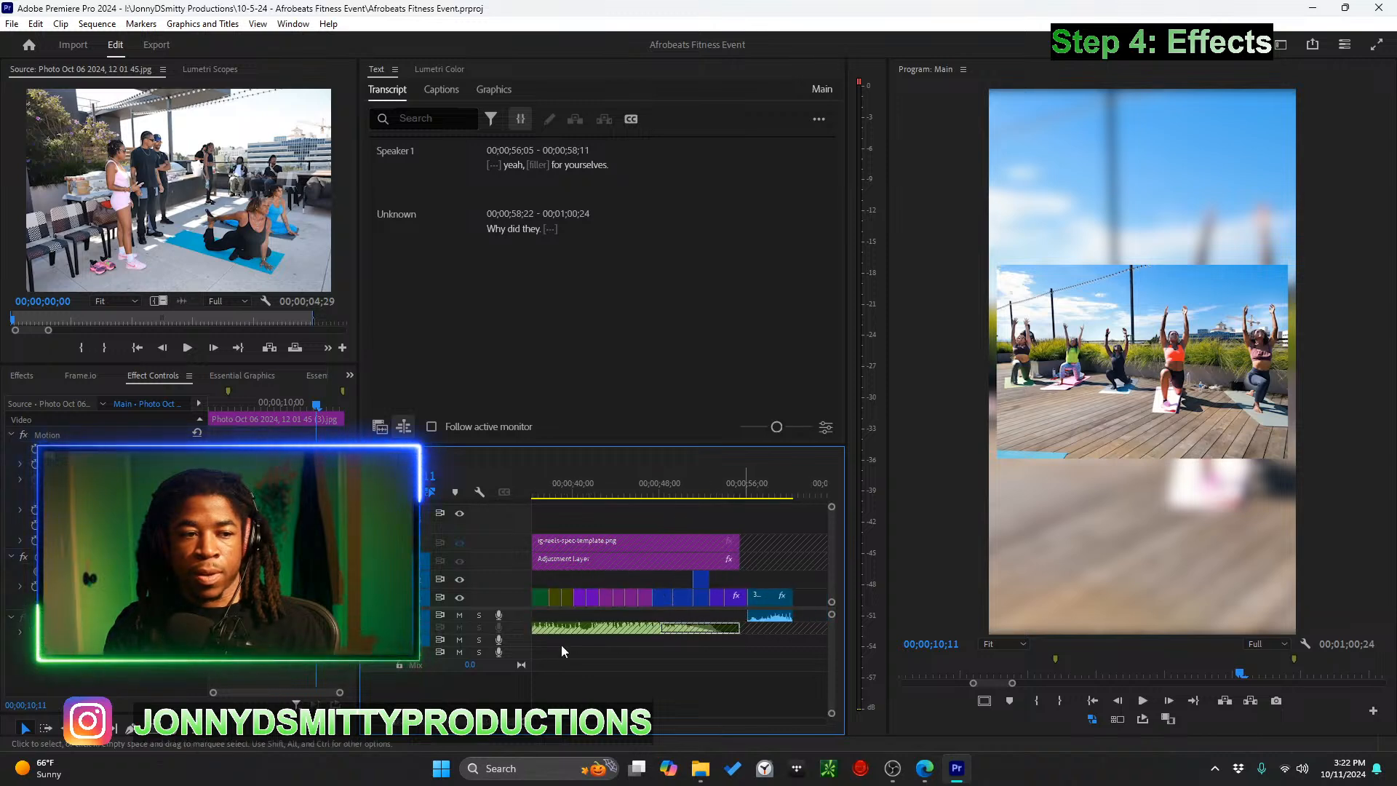
pyautogui.hscroll(-10, 660, 640)
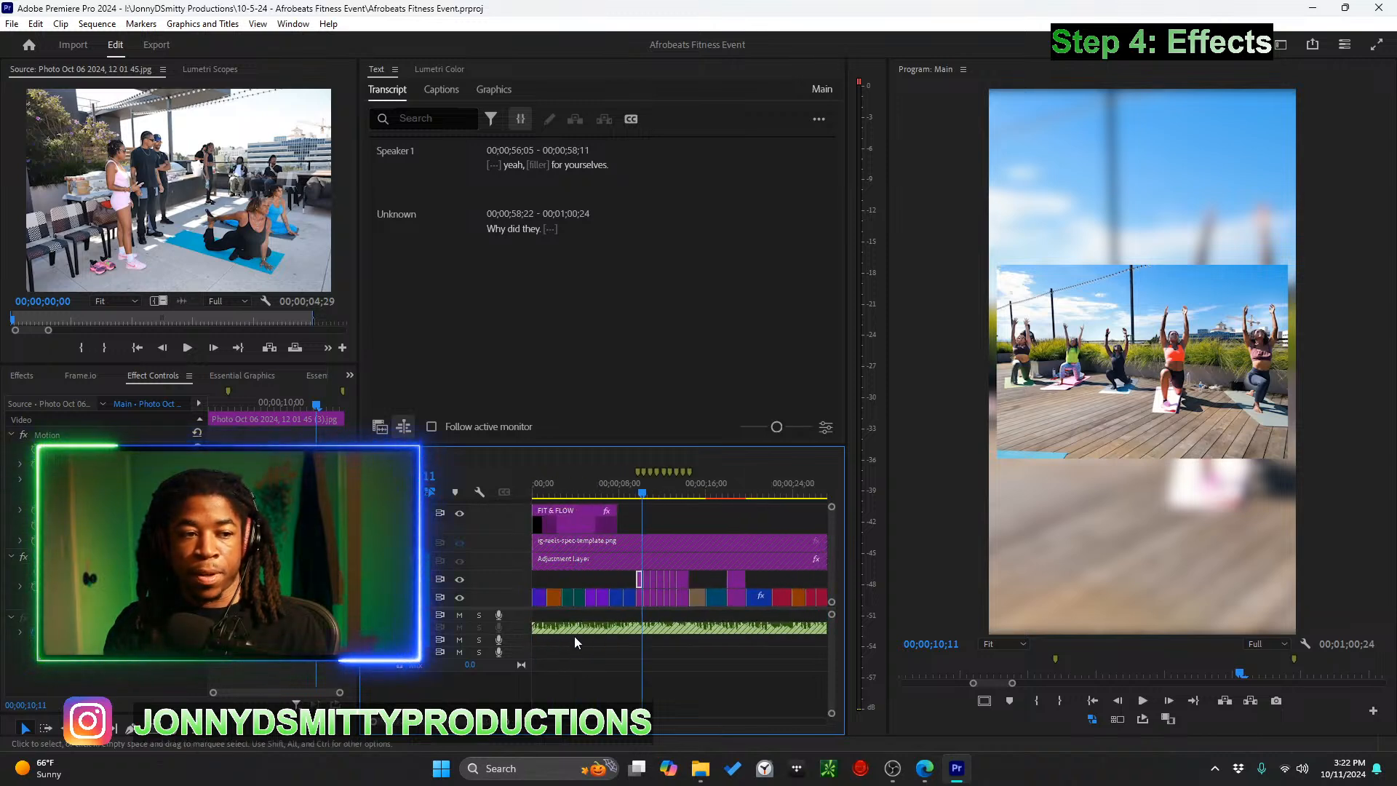
pyautogui.scroll(5, 638, 601)
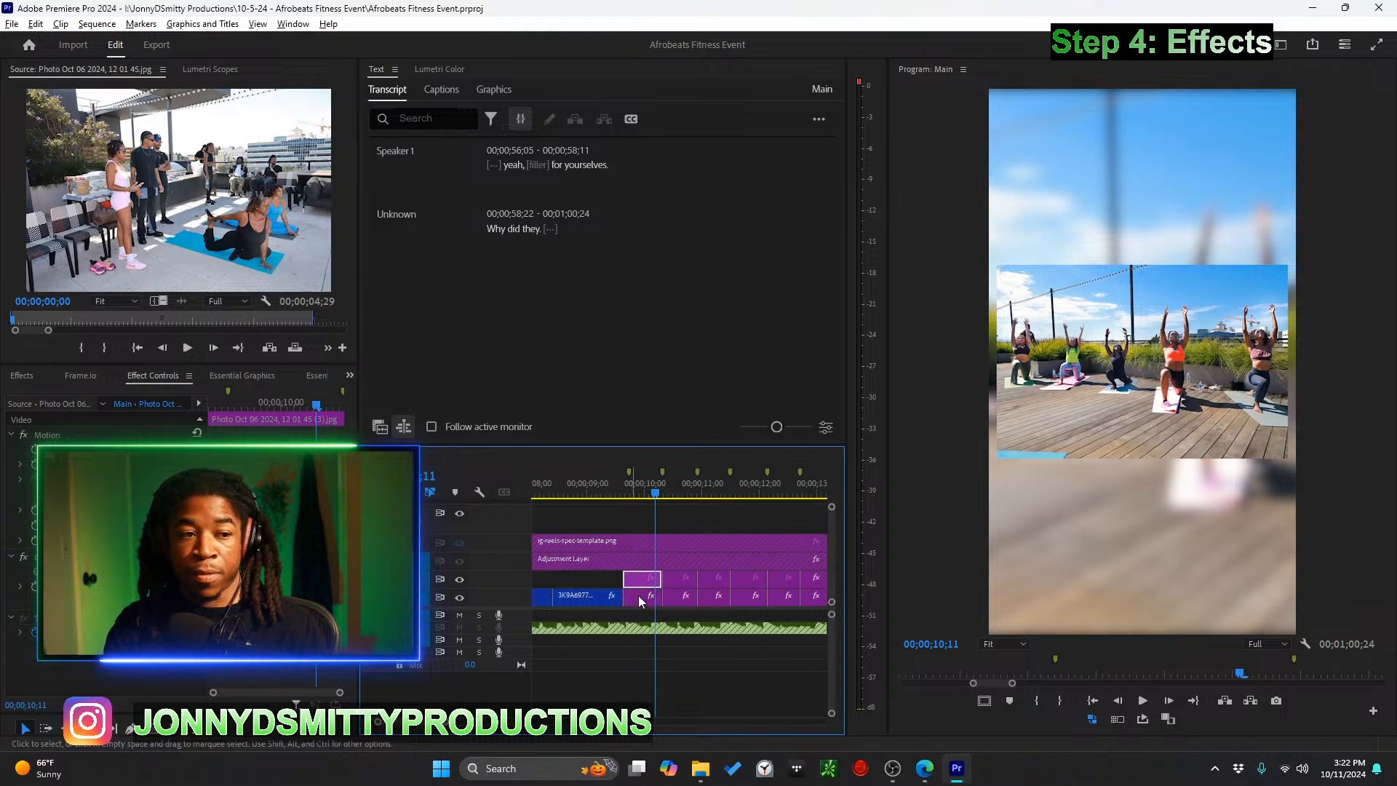
pyautogui.click(640, 492)
pyautogui.press('space')
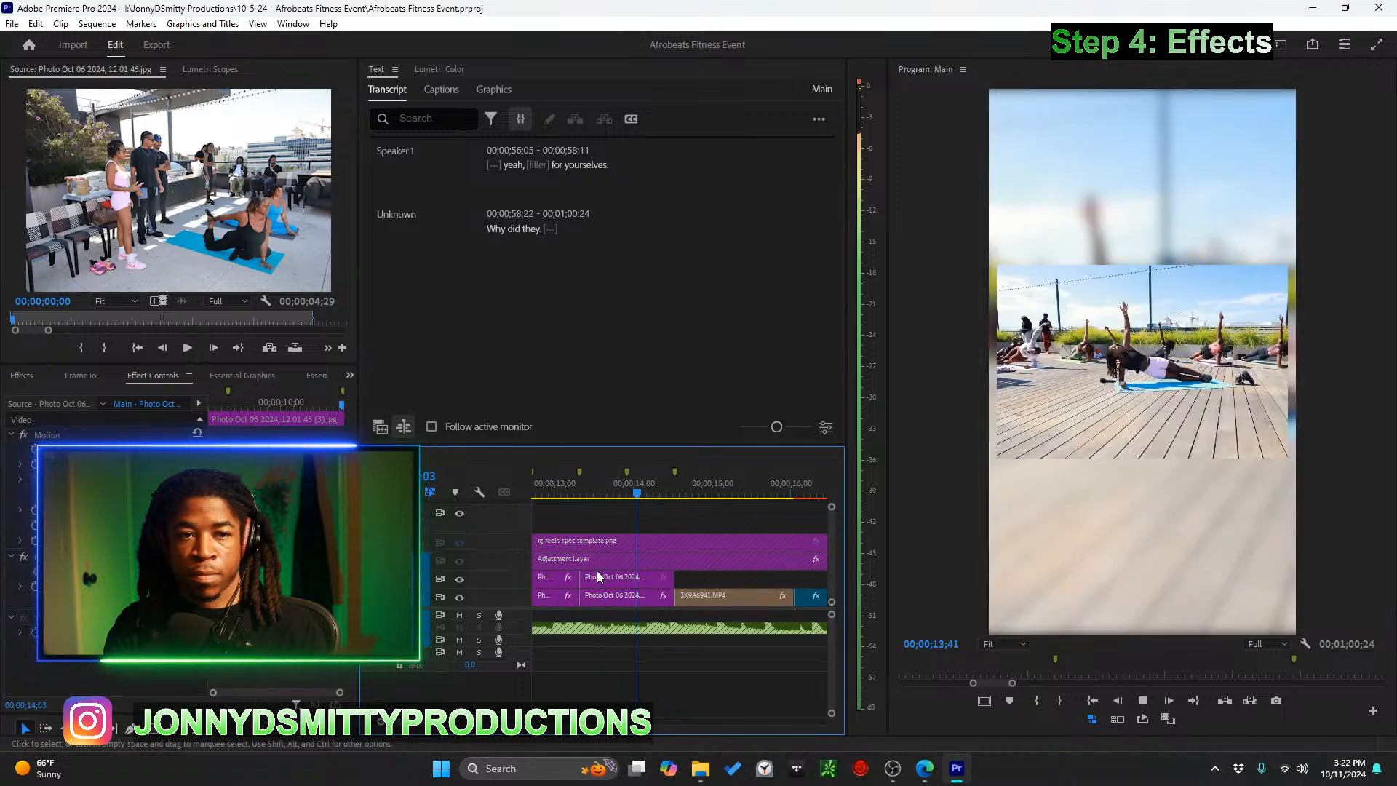
# Continue playback past the photos with the whole sequence in view and save the project
pyautogui.scroll(-3, 610, 591)
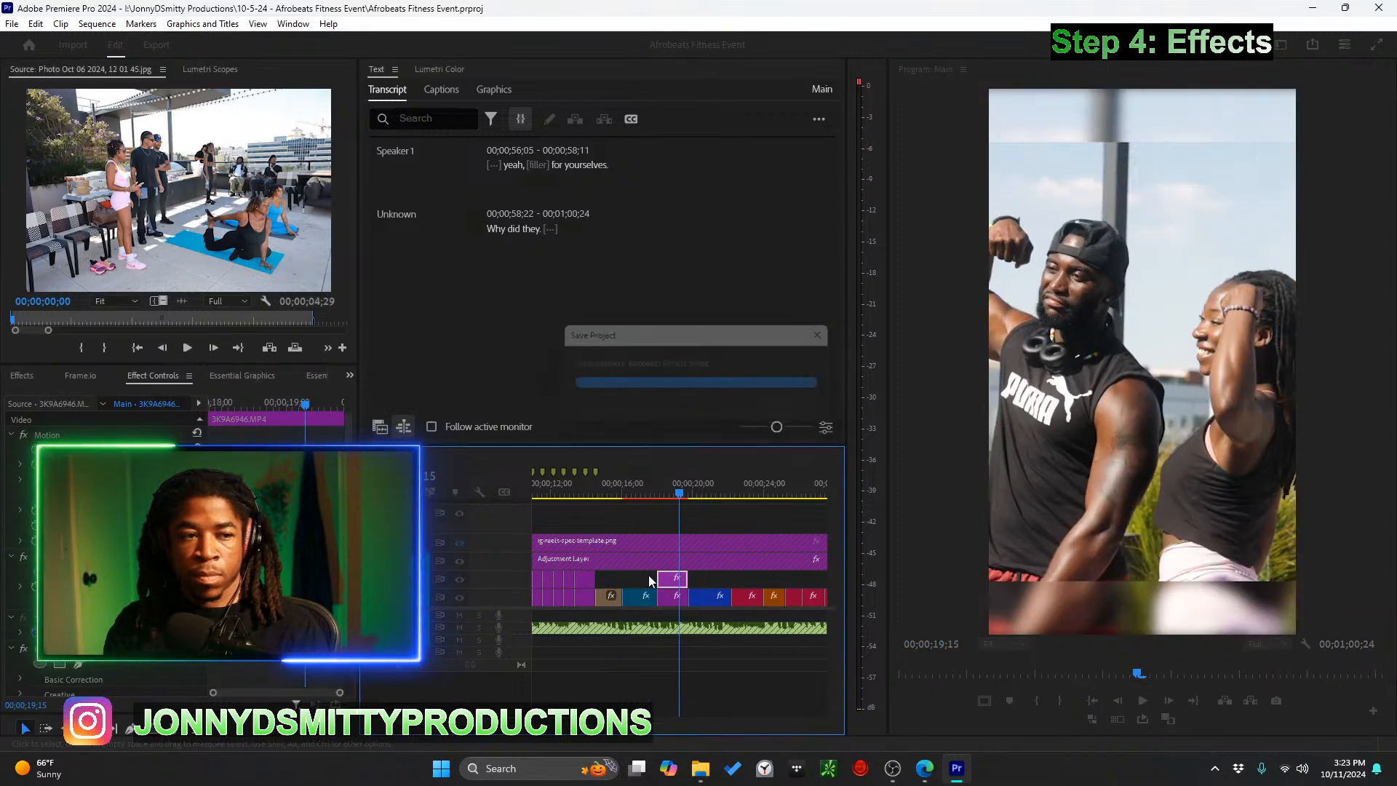
pyautogui.scroll(-2, 646, 591)
pyautogui.scroll(-3, 646, 591)
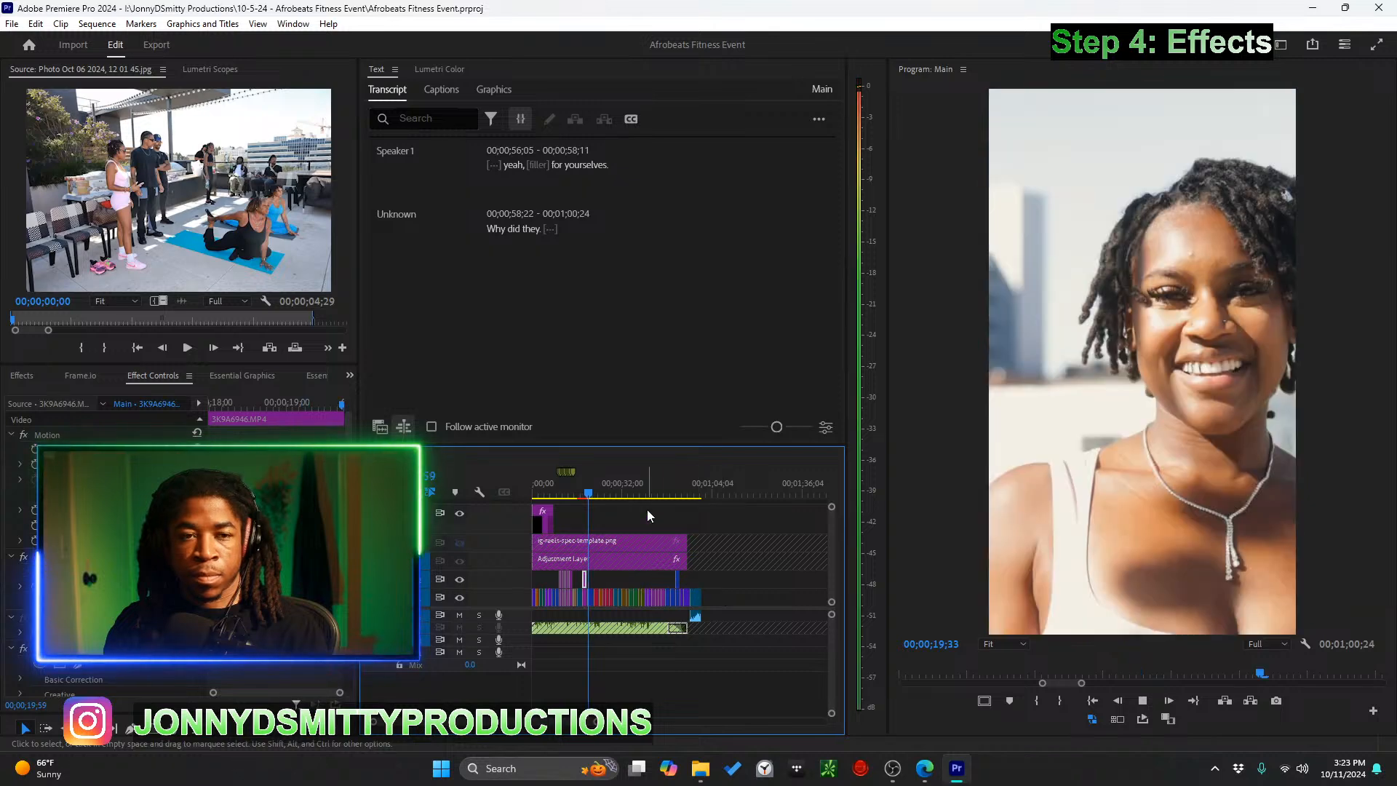
pyautogui.click(639, 520)
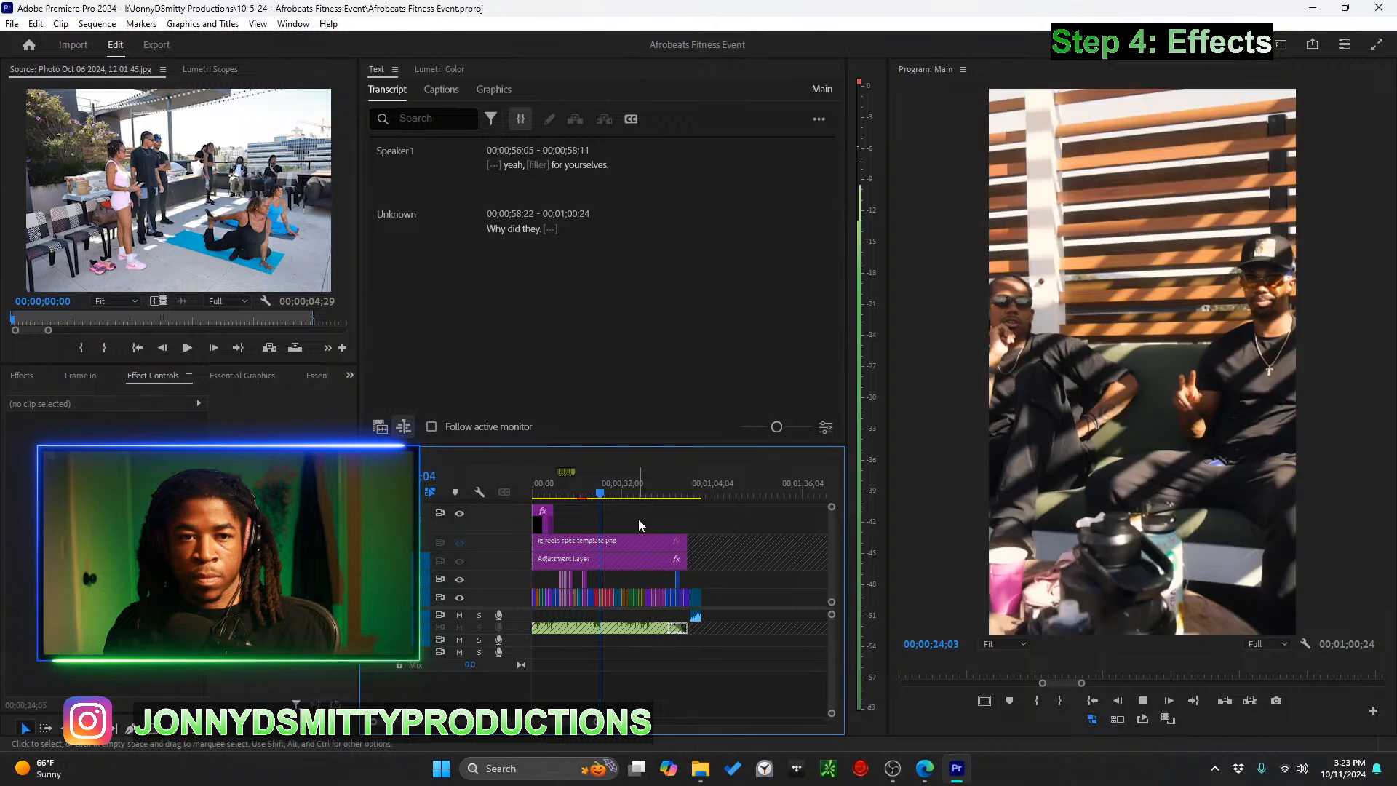
pyautogui.hotkey('ctrl', 's')
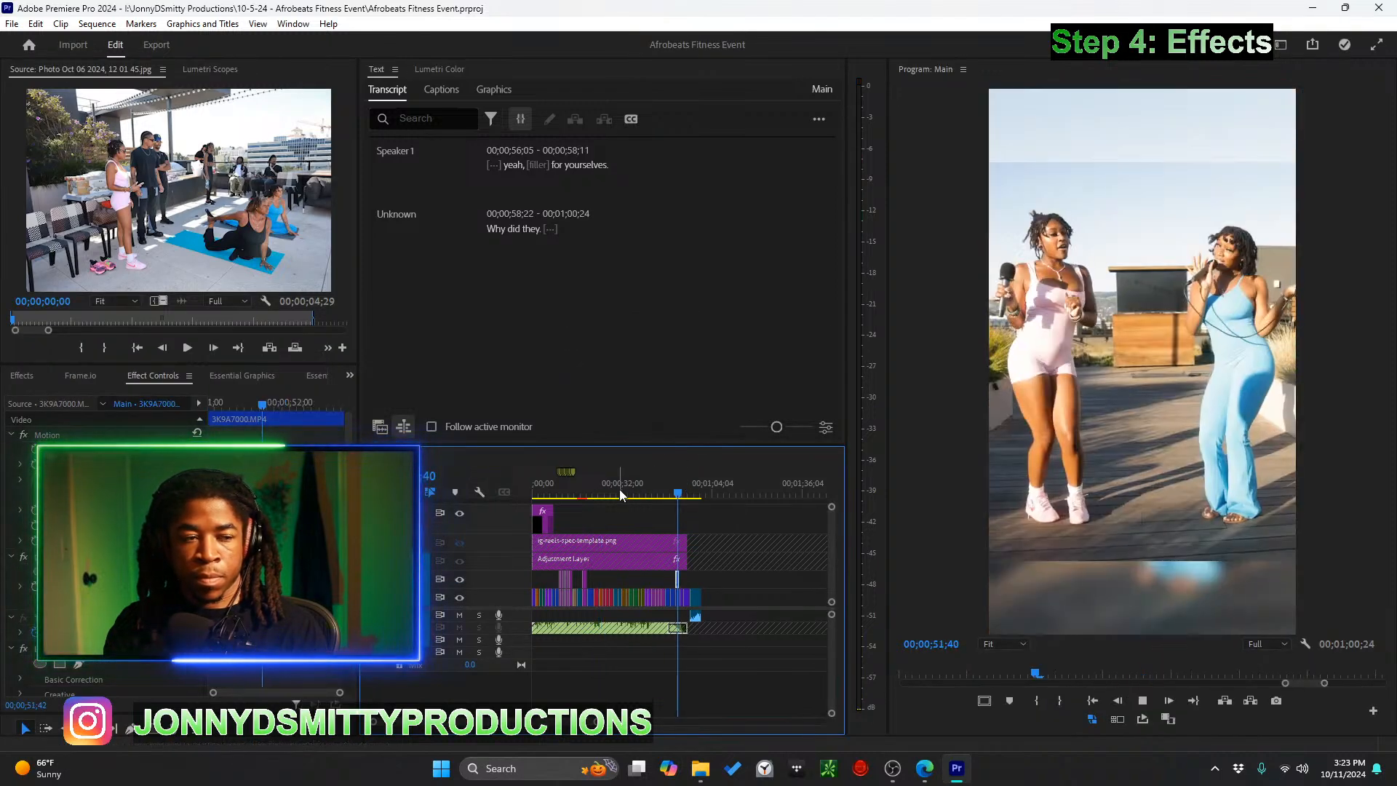
# Review the second half of the sequence from several points and park the playhead at 00;00;26;51
pyautogui.click(657, 499)
pyautogui.press('space')
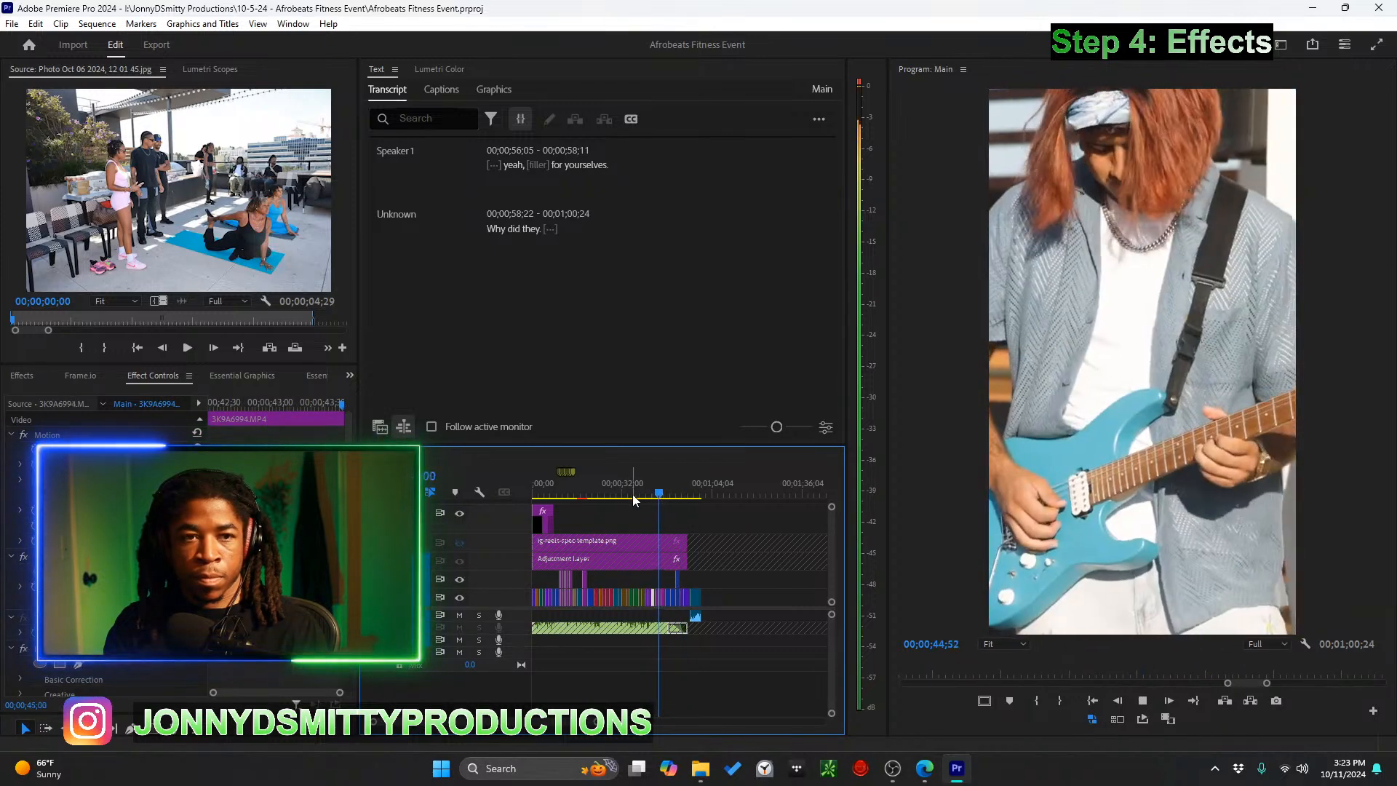
pyautogui.click(611, 493)
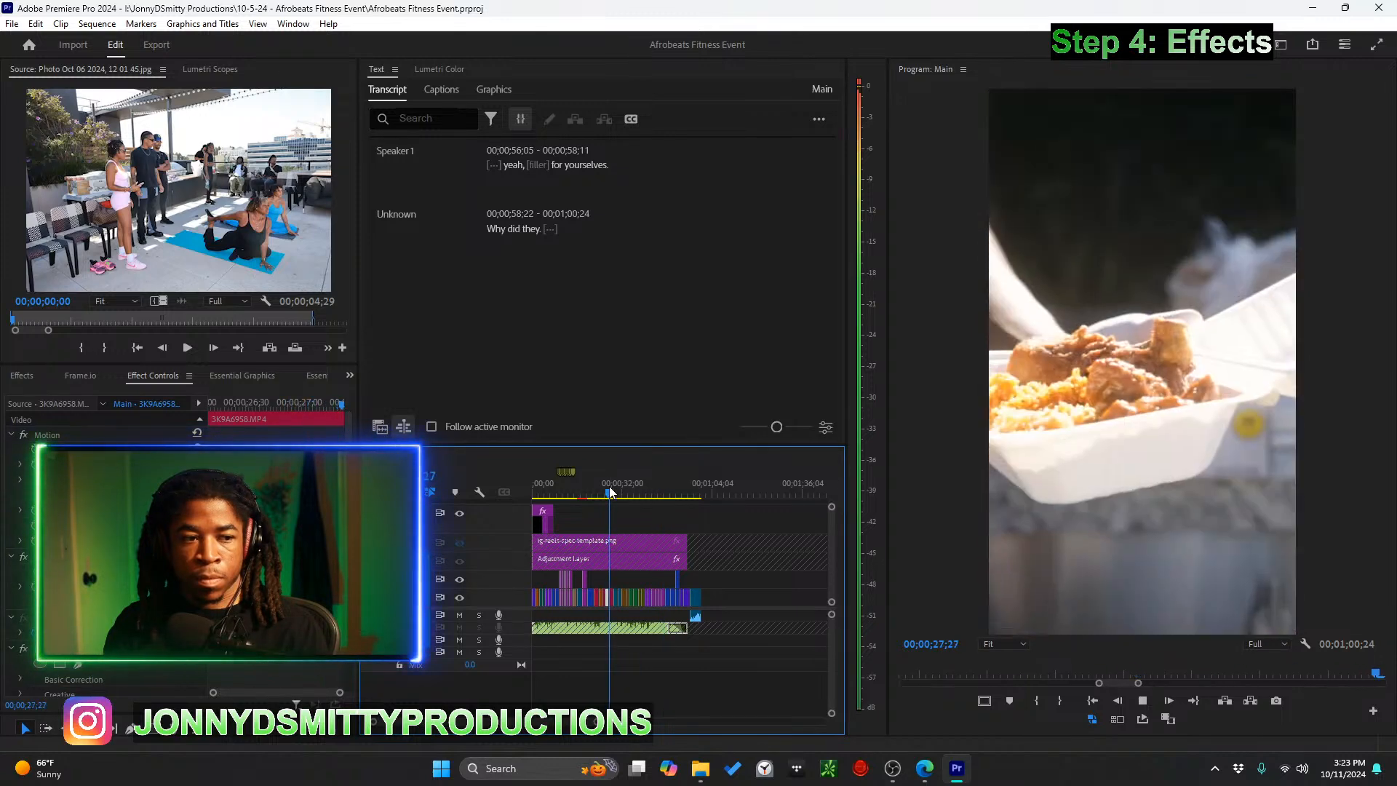
pyautogui.scroll(3, 595, 579)
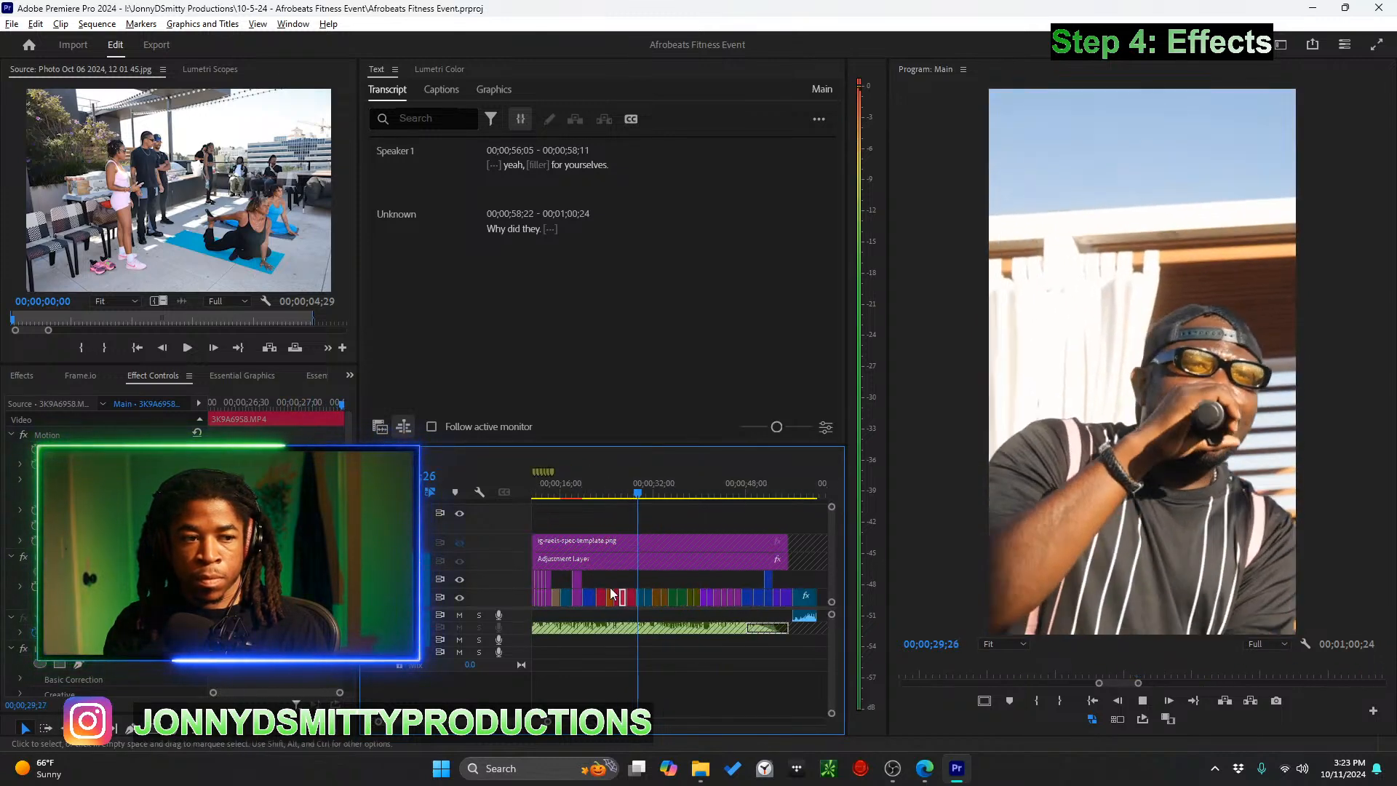
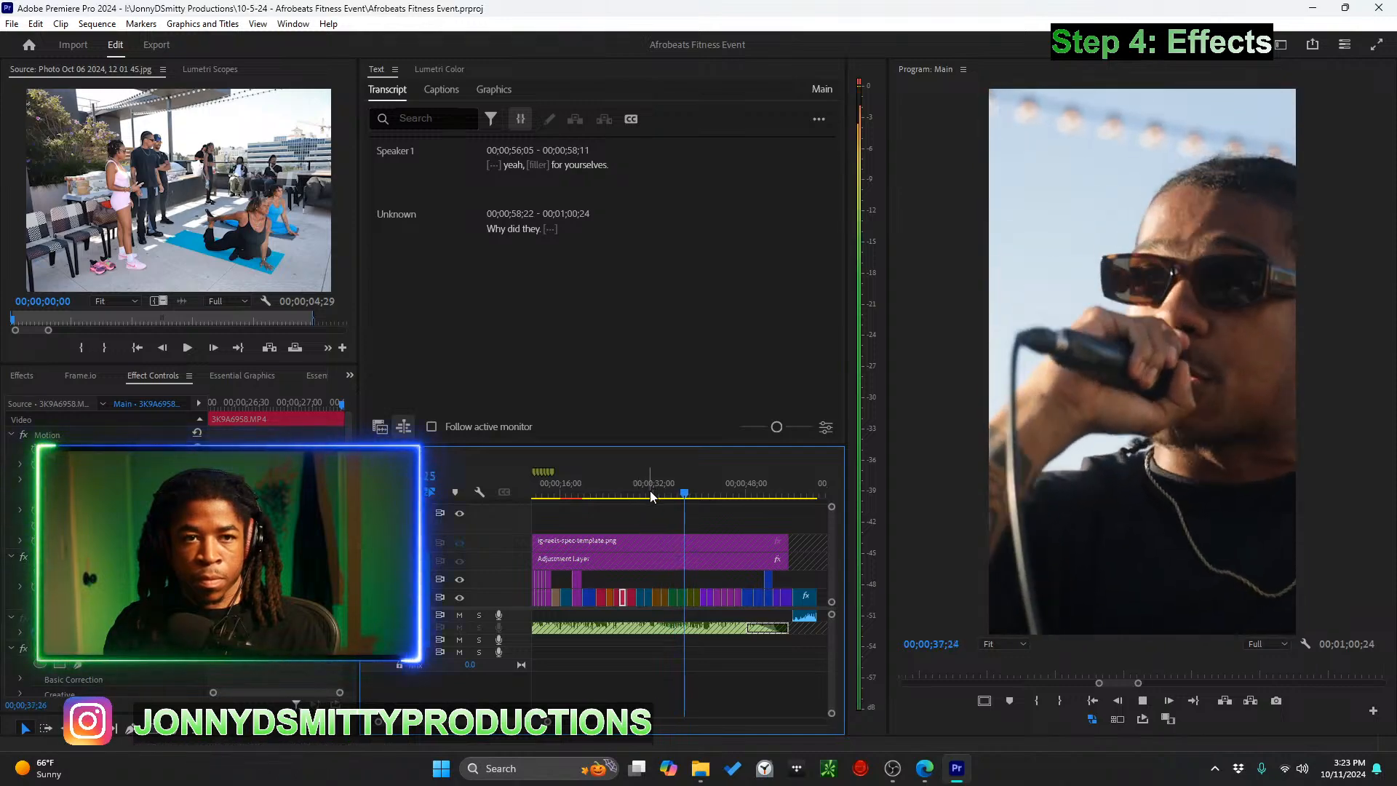
pyautogui.moveTo(648, 488); pyautogui.dragTo(622, 488)
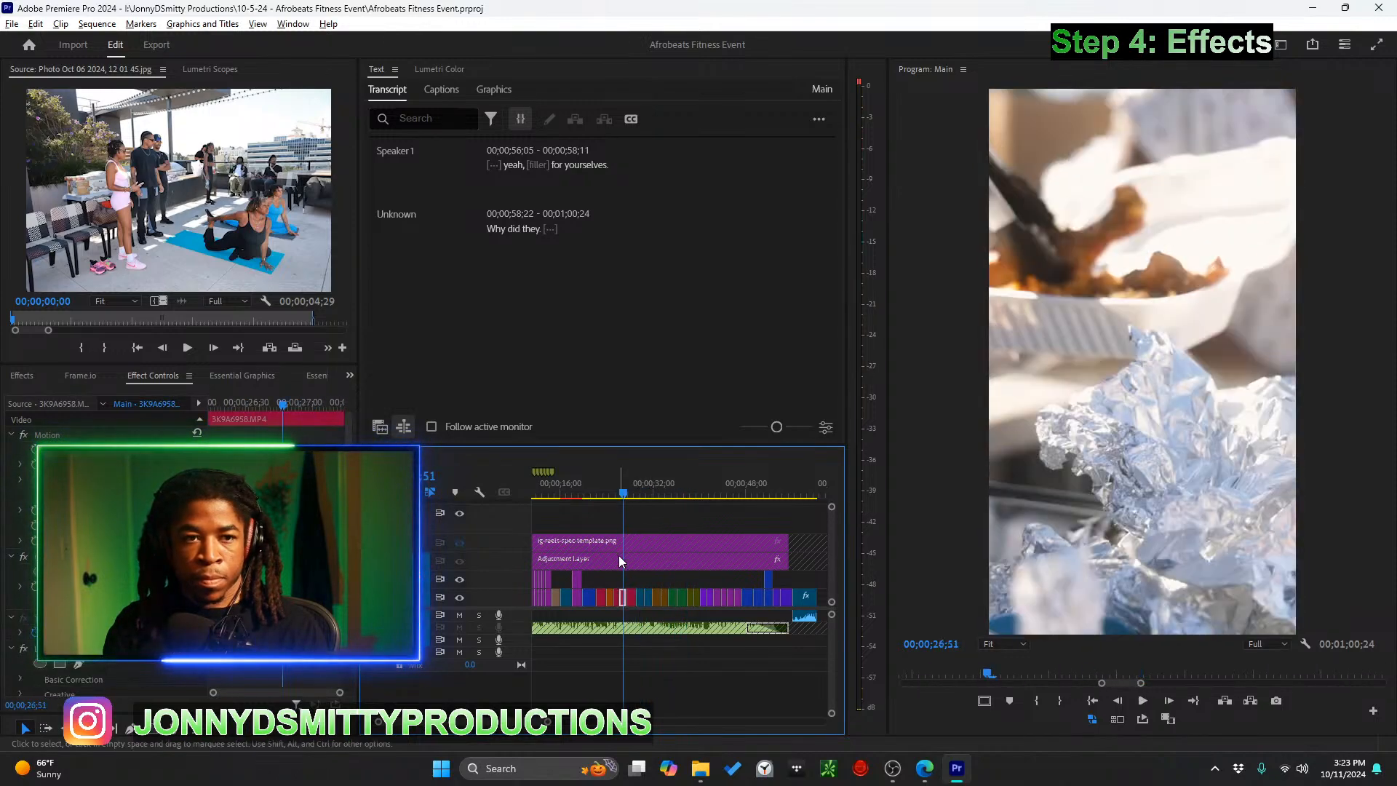
# Play the photo section again from its first photo and stop at 00;00;15;36
pyautogui.scroll(-2, 611, 567)
pyautogui.scroll(5, 569, 606)
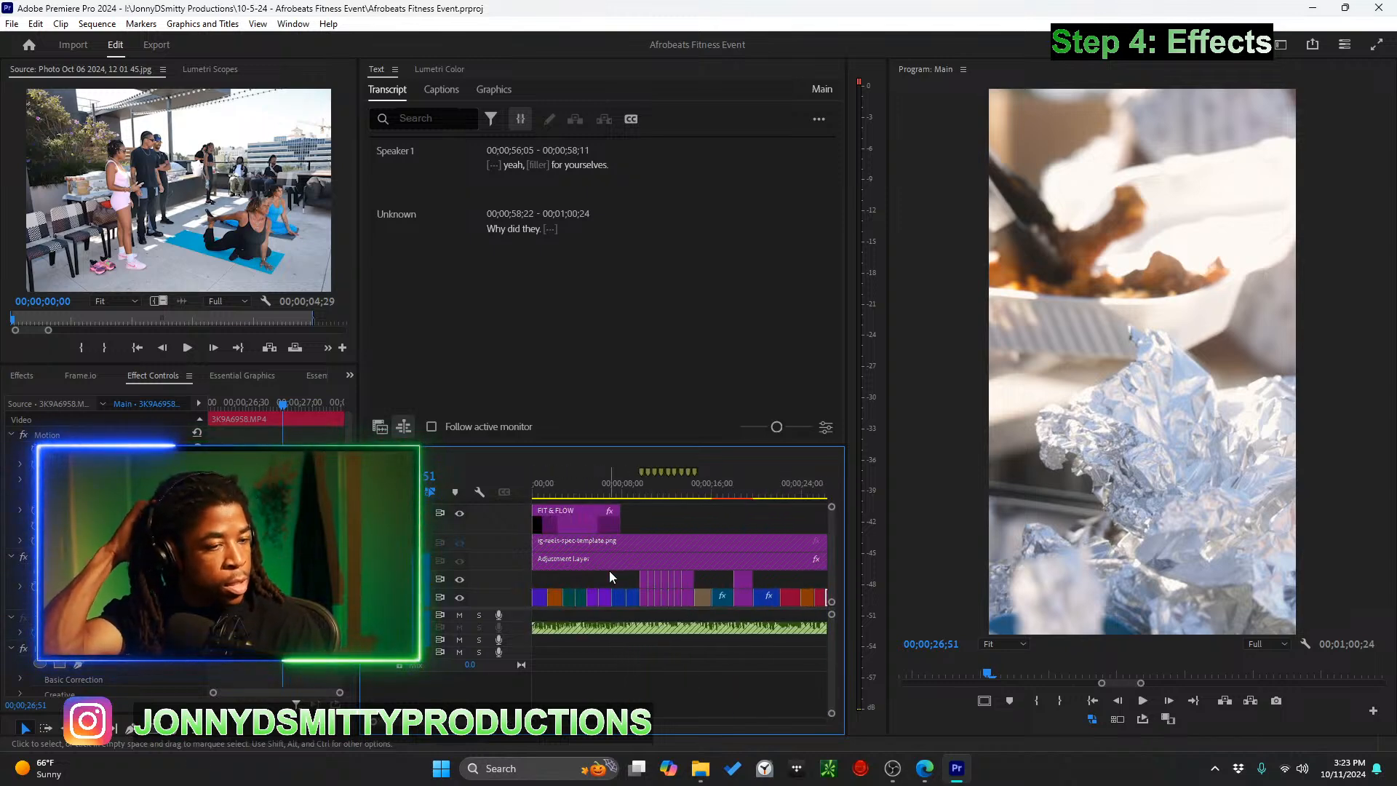
pyautogui.click(640, 493)
pyautogui.press('space')
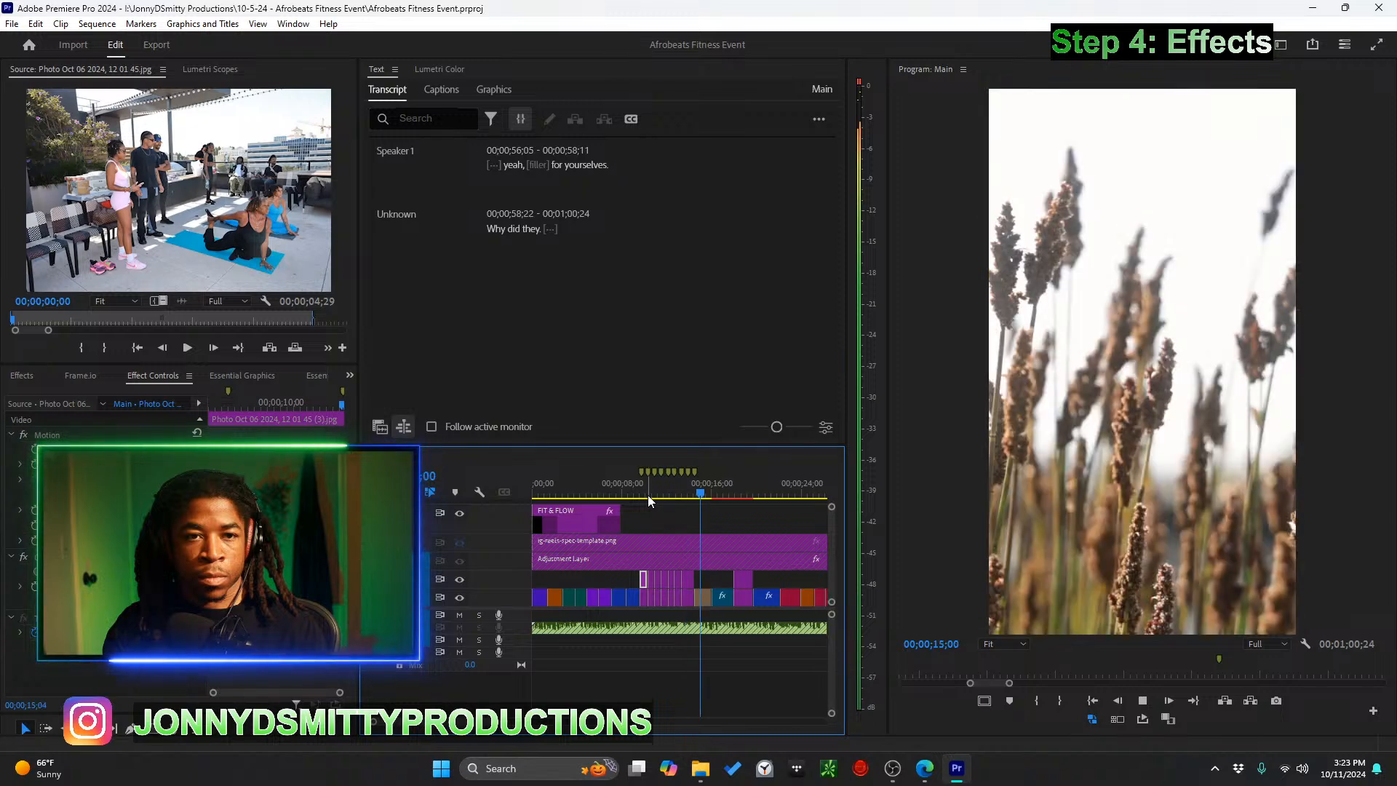
pyautogui.press('space')
# Check the cut between the last photo and the 3K9A6941.MP4 clip, placing the playhead at 00;00;14;40
pyautogui.click(702, 595)
pyautogui.scroll(4, 701, 582)
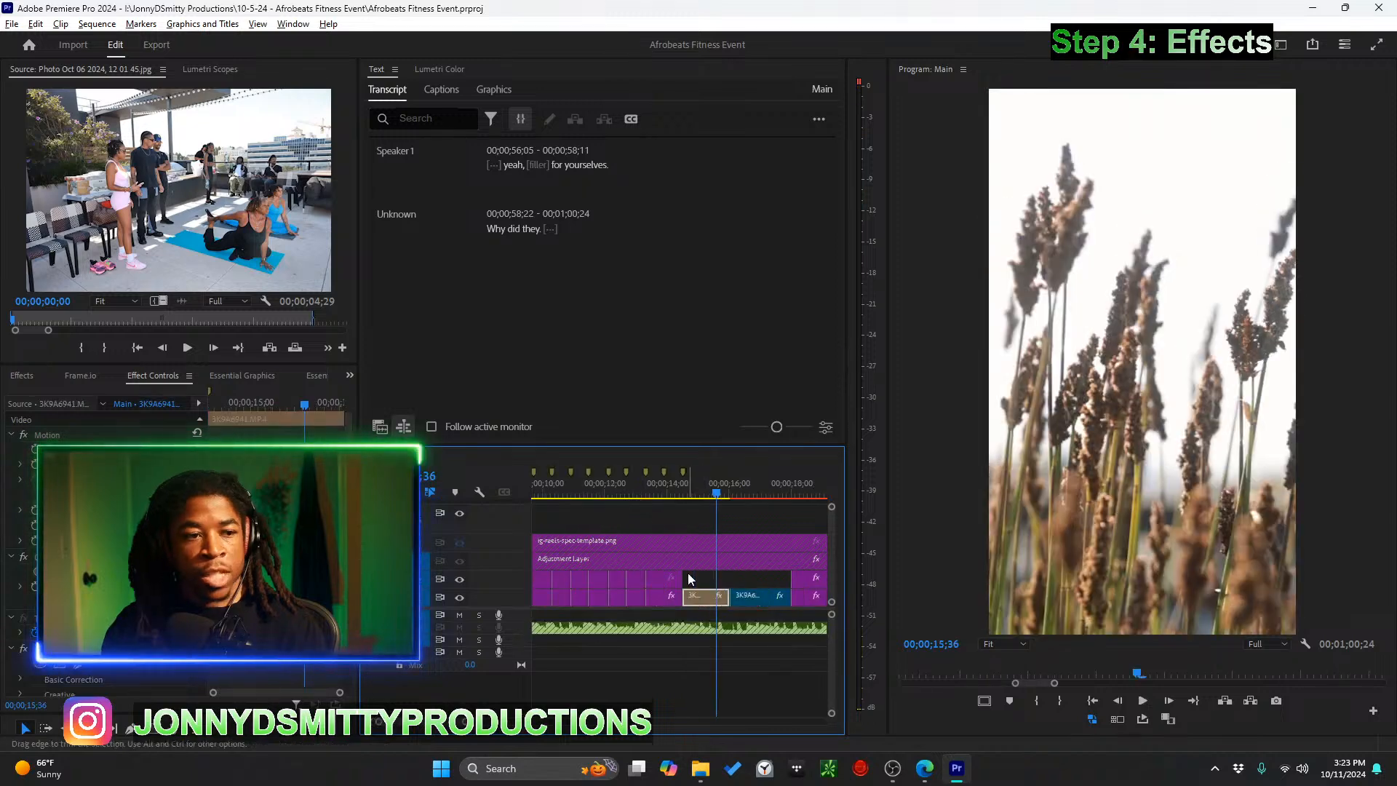
pyautogui.click(665, 514)
pyautogui.click(680, 493)
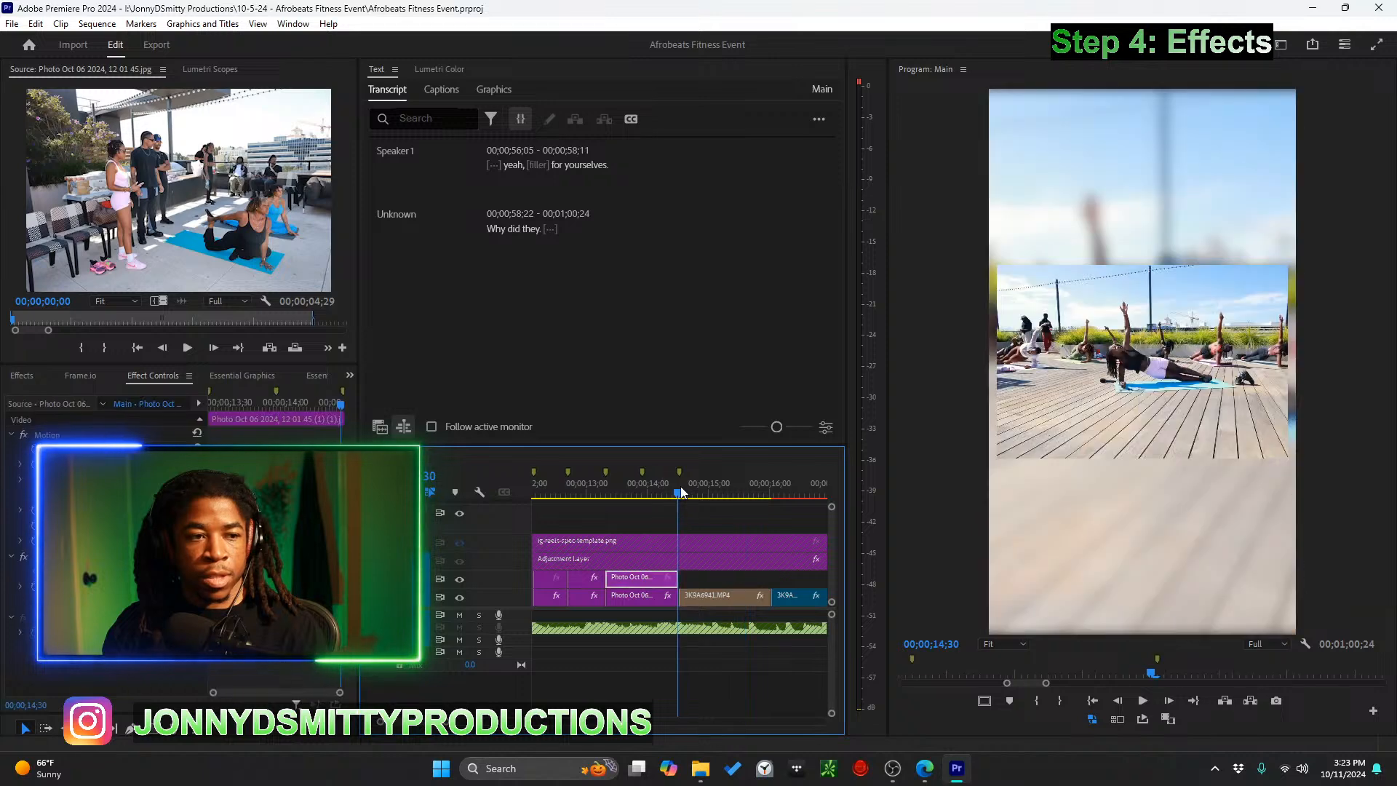
pyautogui.moveTo(680, 492); pyautogui.dragTo(688, 493)
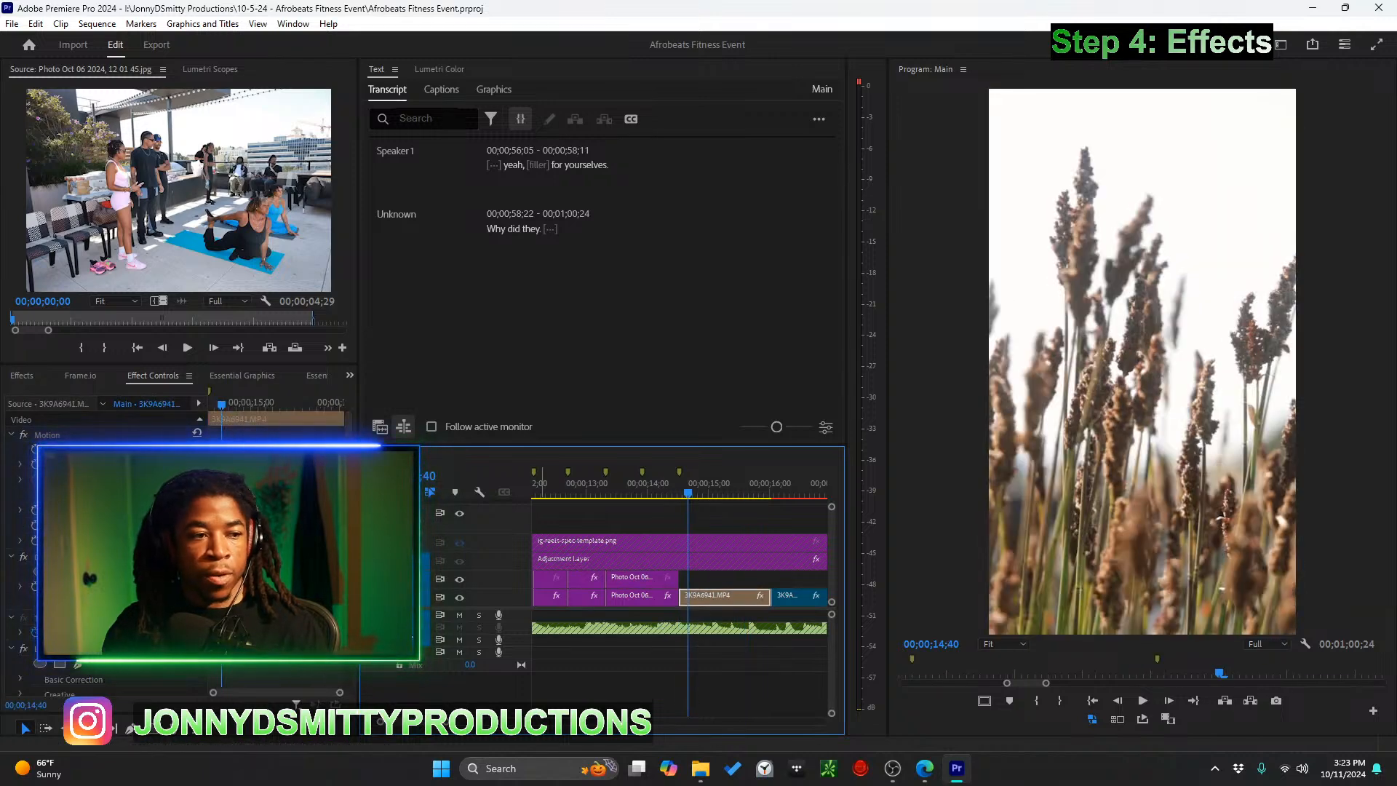
pyautogui.scroll(-3, 700, 638)
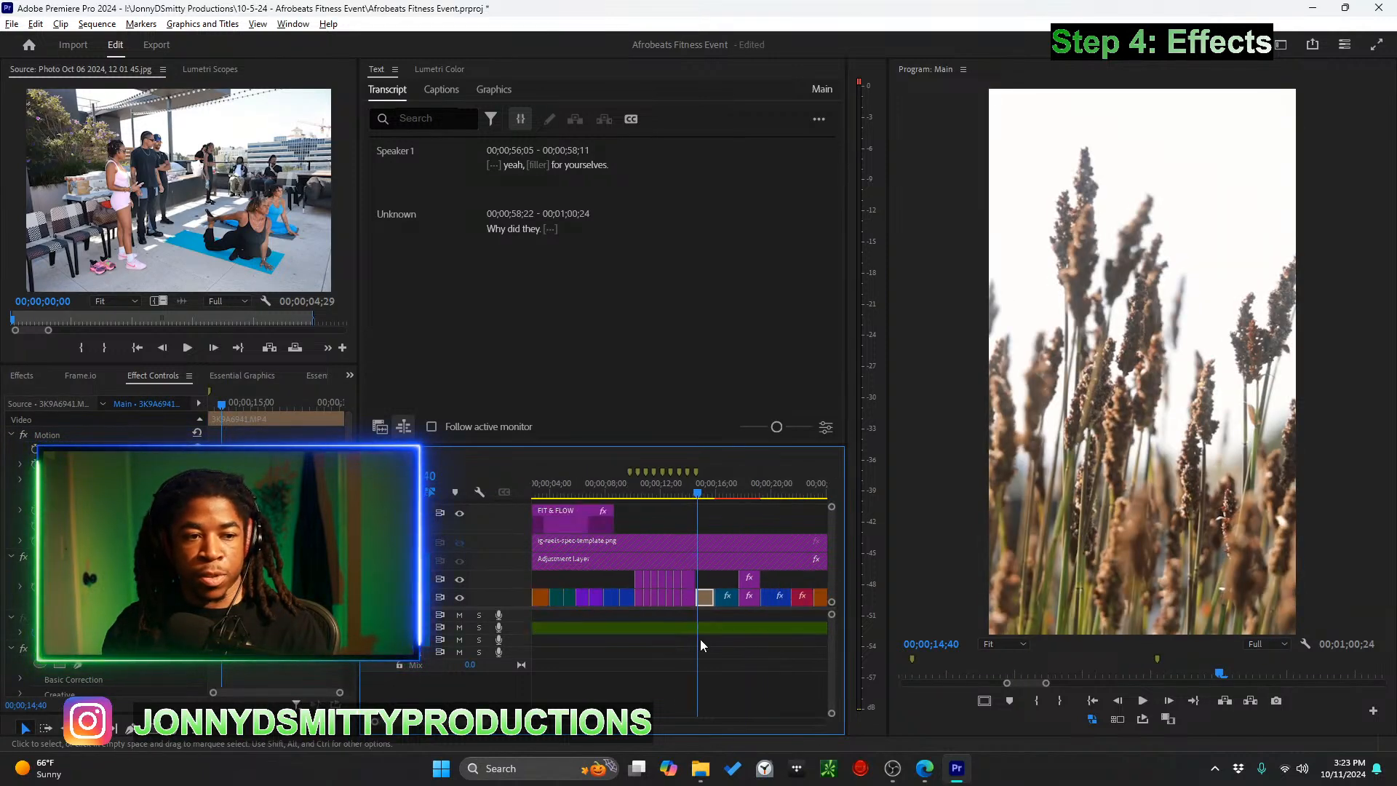
# Play the sequence from about 00;00;16;33 to review the clips against the music
pyautogui.scroll(-2, 700, 640)
pyautogui.moveTo(723, 496)
pyautogui.mouseDown()
pyautogui.moveTo(777, 496)
pyautogui.moveTo(720, 494)
pyautogui.mouseUp()
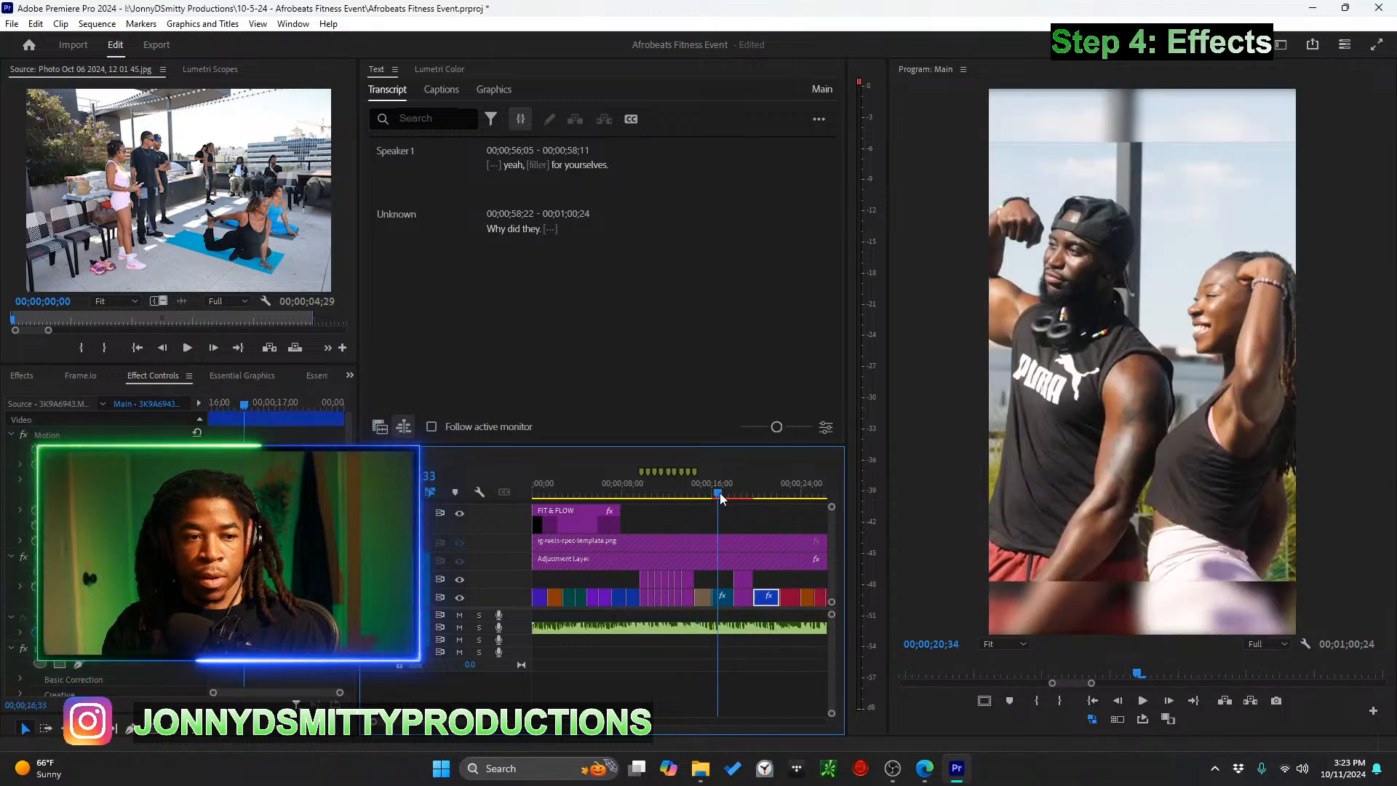
pyautogui.press('space')
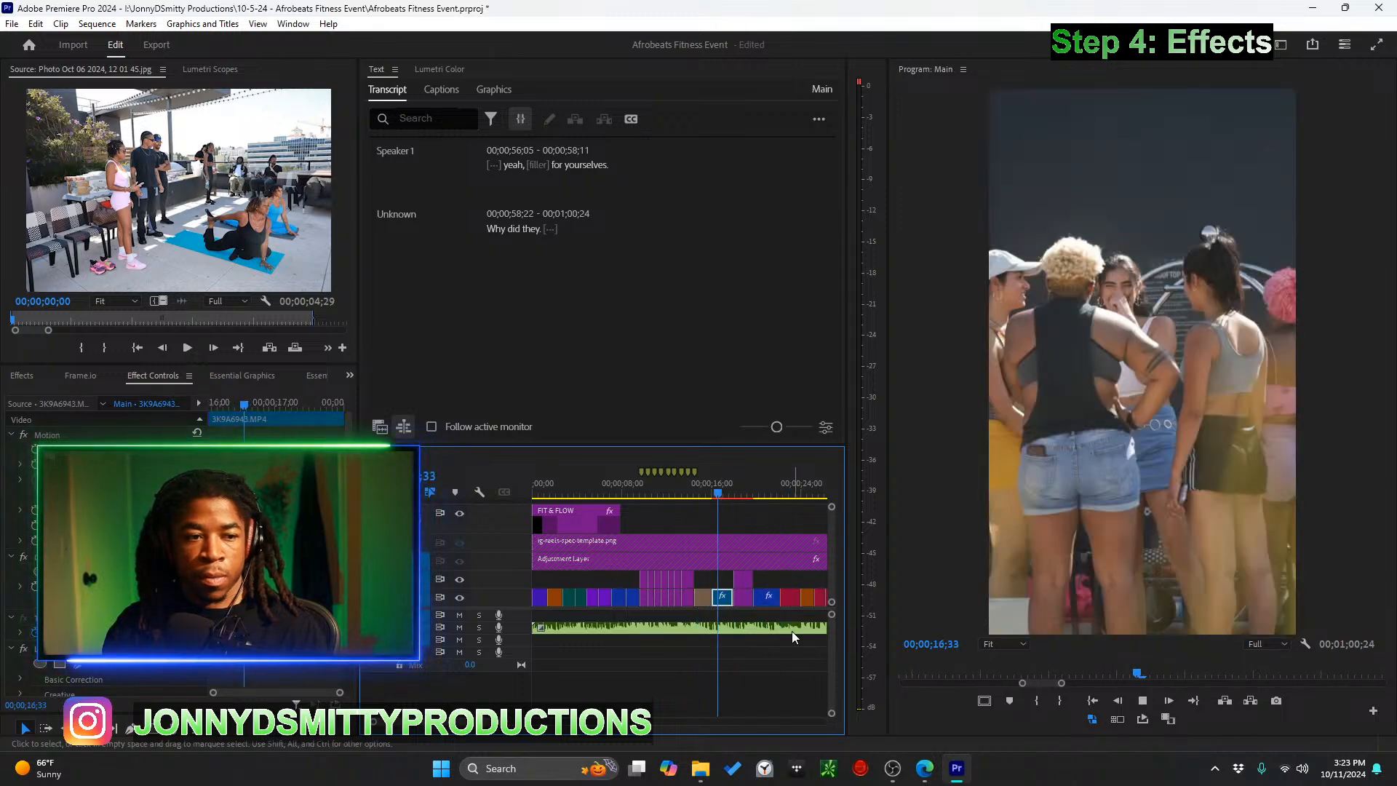
pyautogui.scroll(-2, 792, 631)
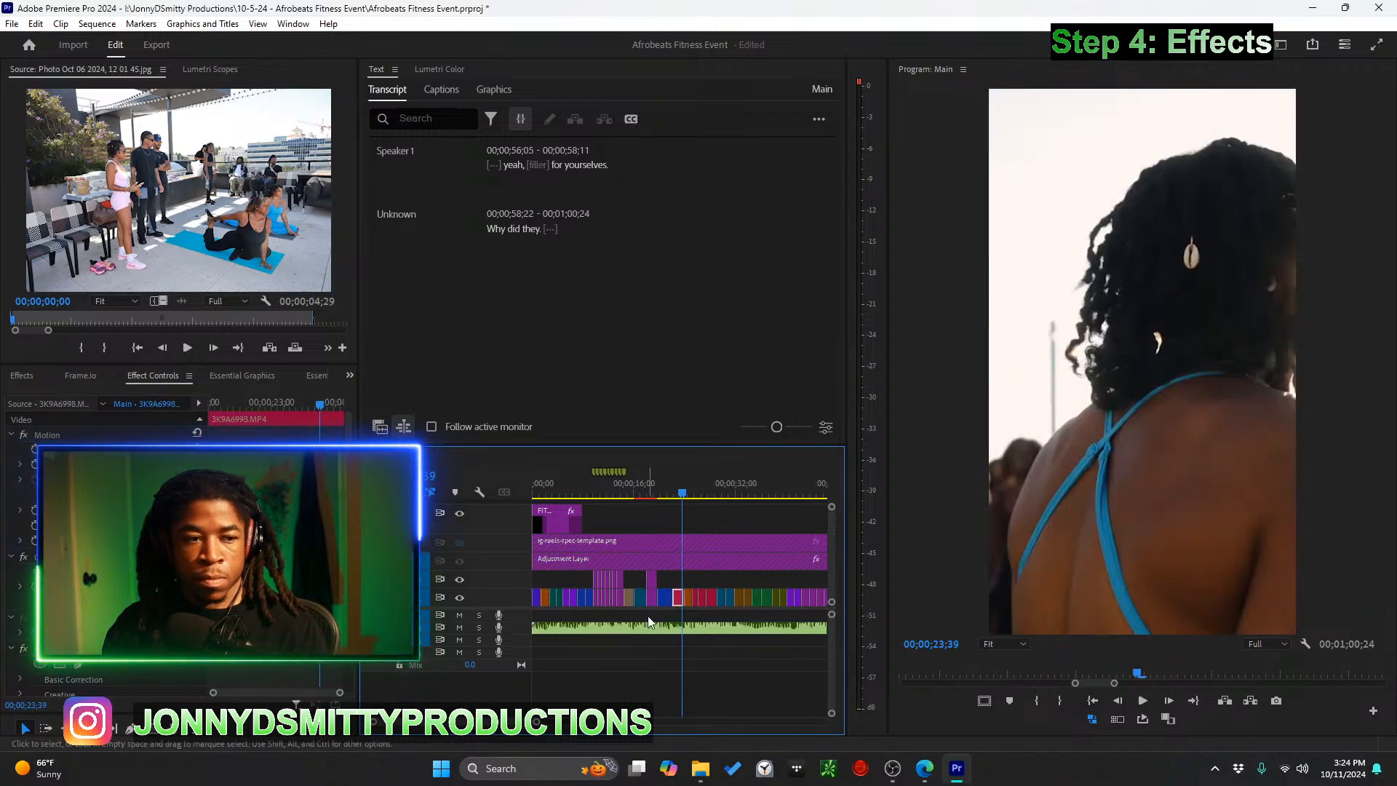
# Examine the music track along the timeline up to its fade-out at the end of the sequence
pyautogui.scroll(5, 607, 615)
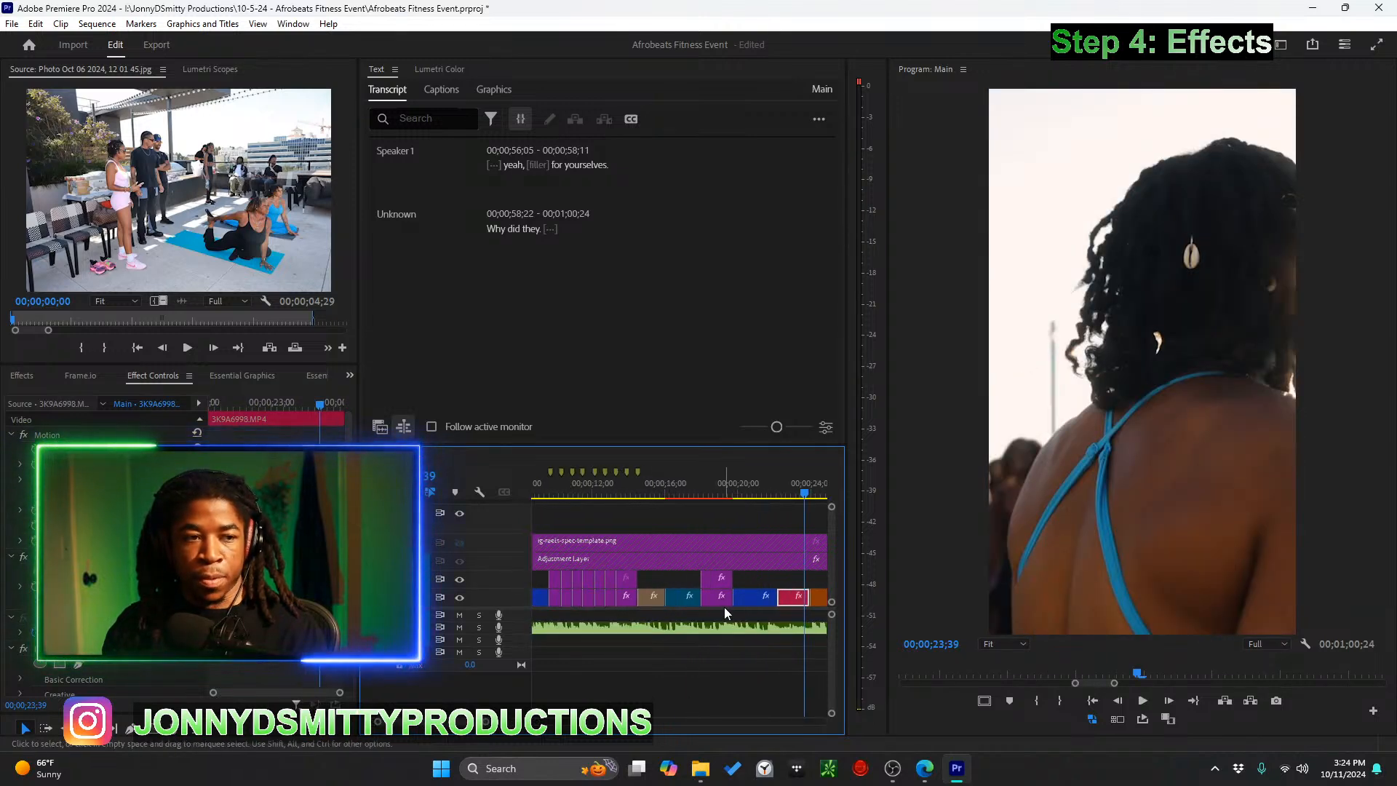
pyautogui.scroll(-4, 725, 611)
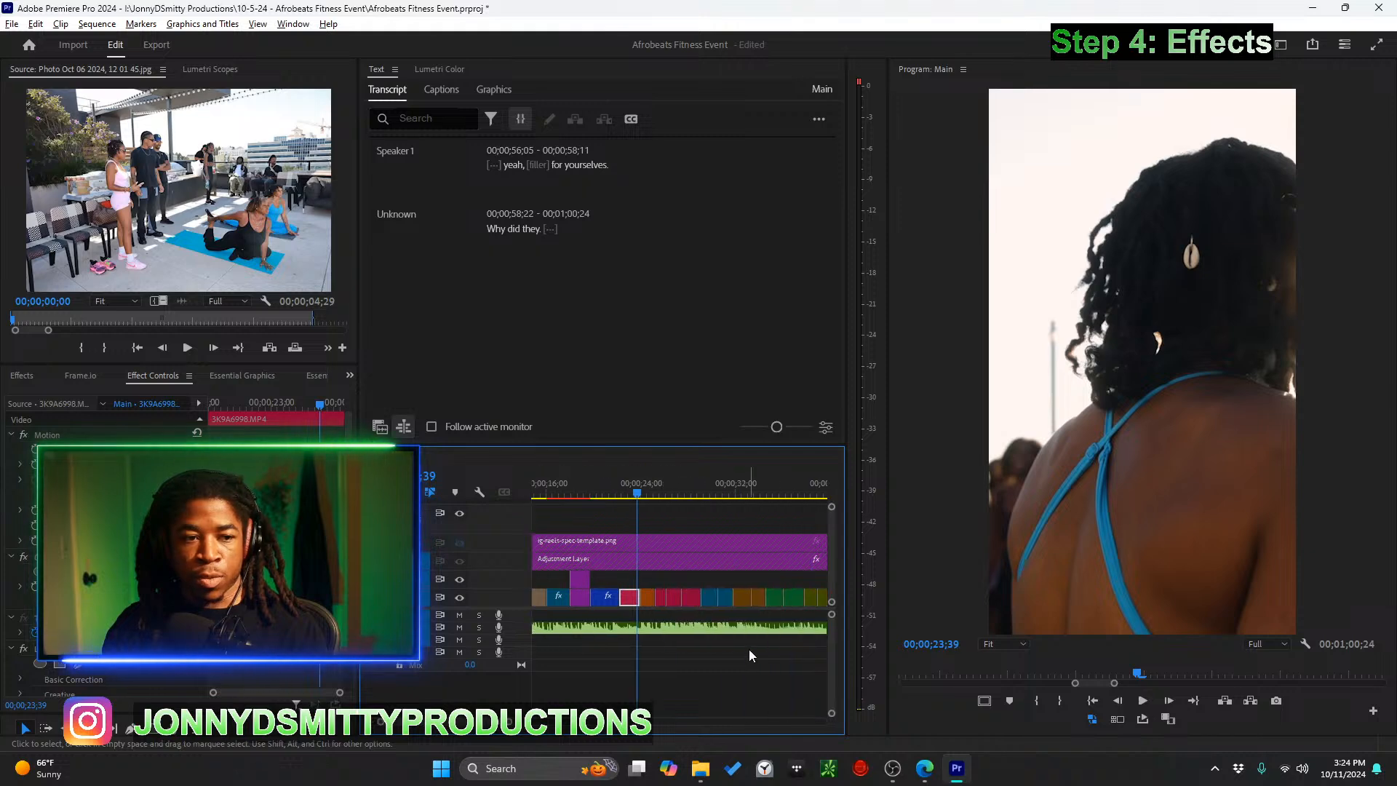
pyautogui.scroll(-2, 656, 627)
pyautogui.press('=')
pyautogui.scroll(-6, 624, 623)
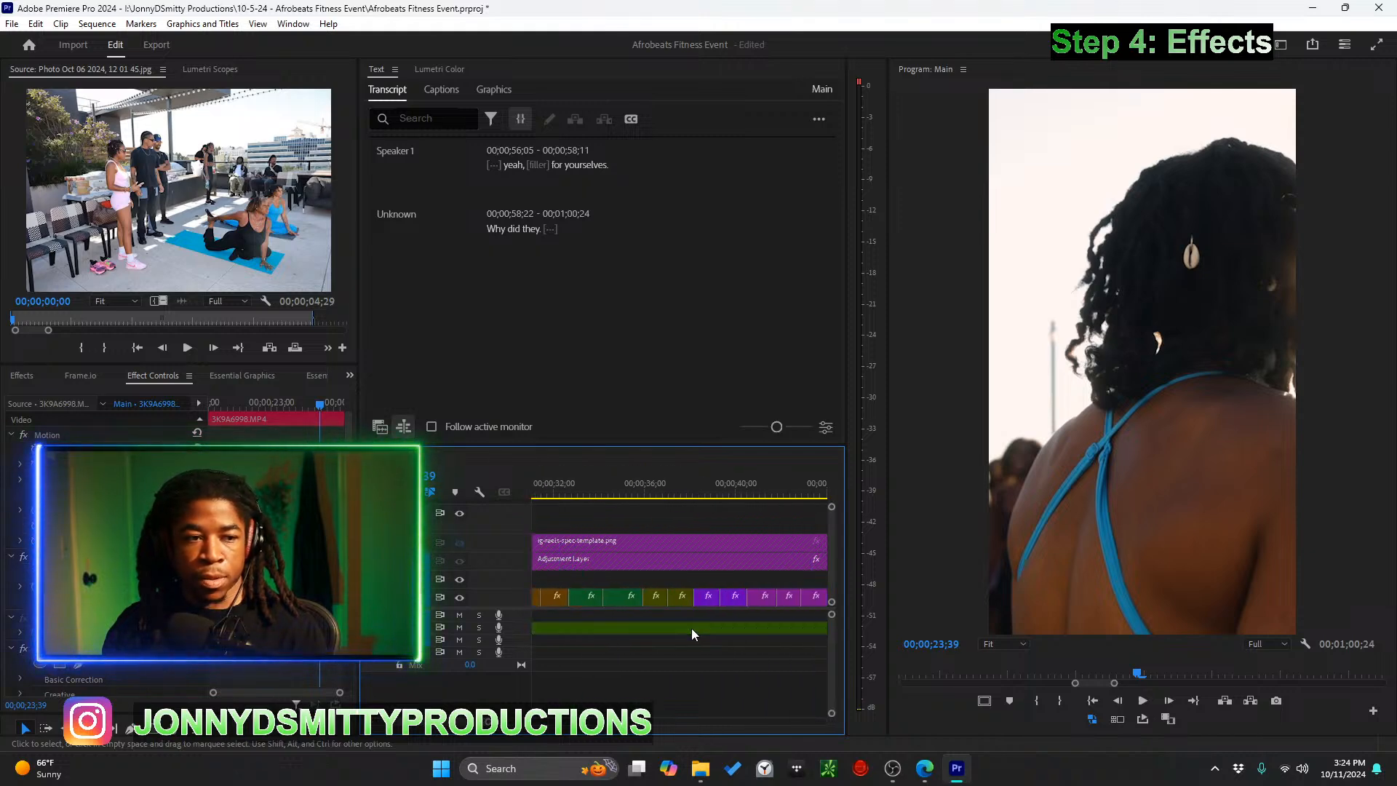
pyautogui.scroll(-3, 691, 630)
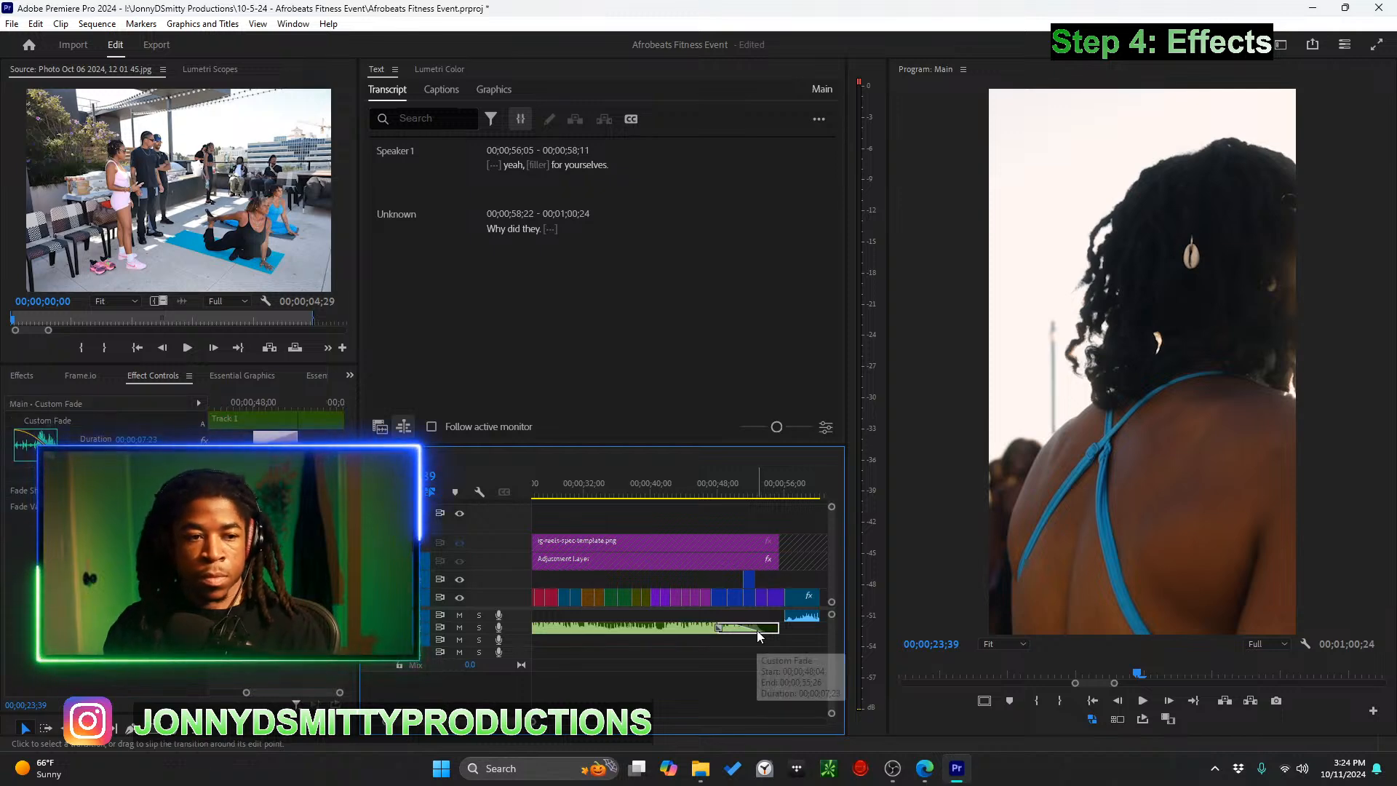
pyautogui.scroll(3, 756, 630)
pyautogui.click(640, 637)
pyautogui.scroll(6, 653, 632)
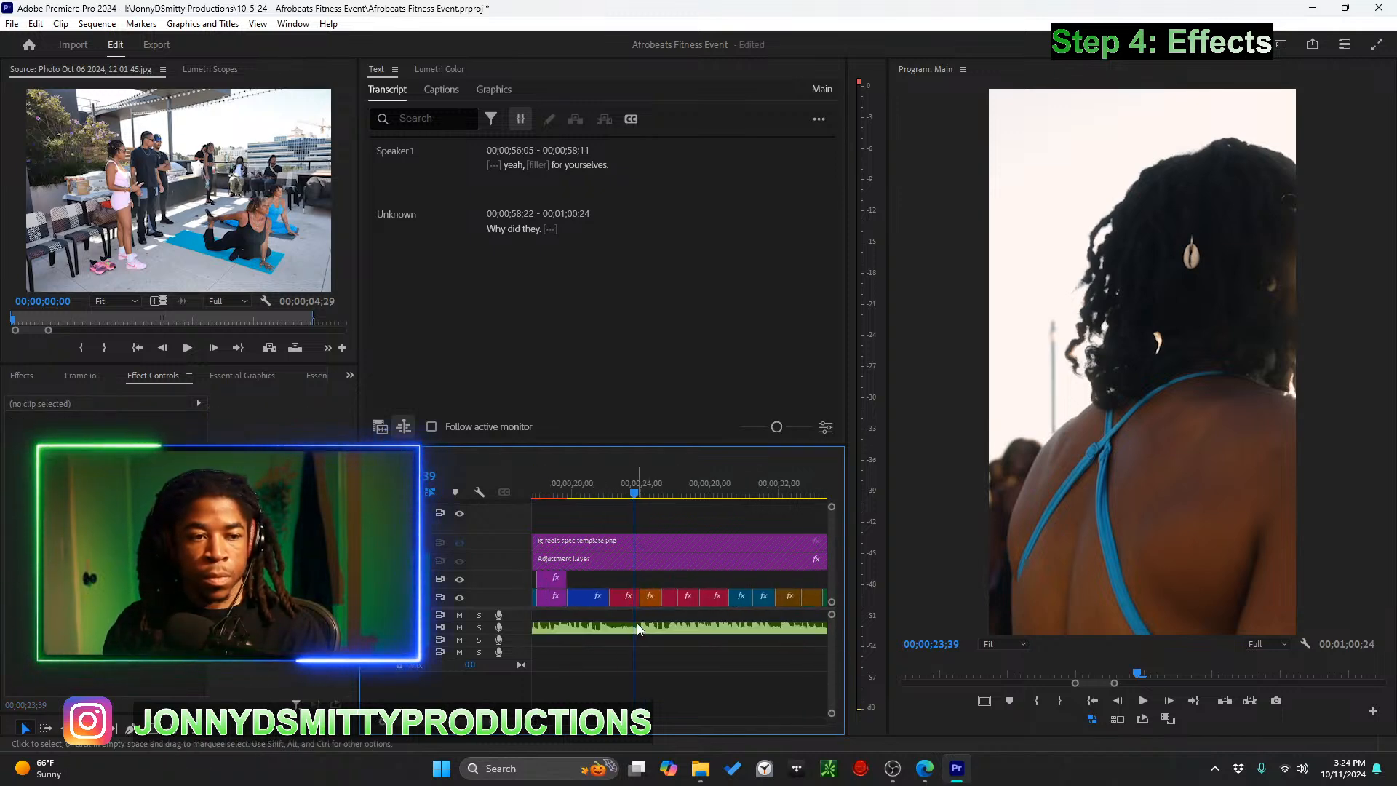
# Play on from about 00;00;20 and split the music track with the Razor tool at the beat near 00;00;24;00
pyautogui.moveTo(627, 493); pyautogui.dragTo(548, 491)
pyautogui.press('space')
pyautogui.press('space')
pyautogui.press('space')
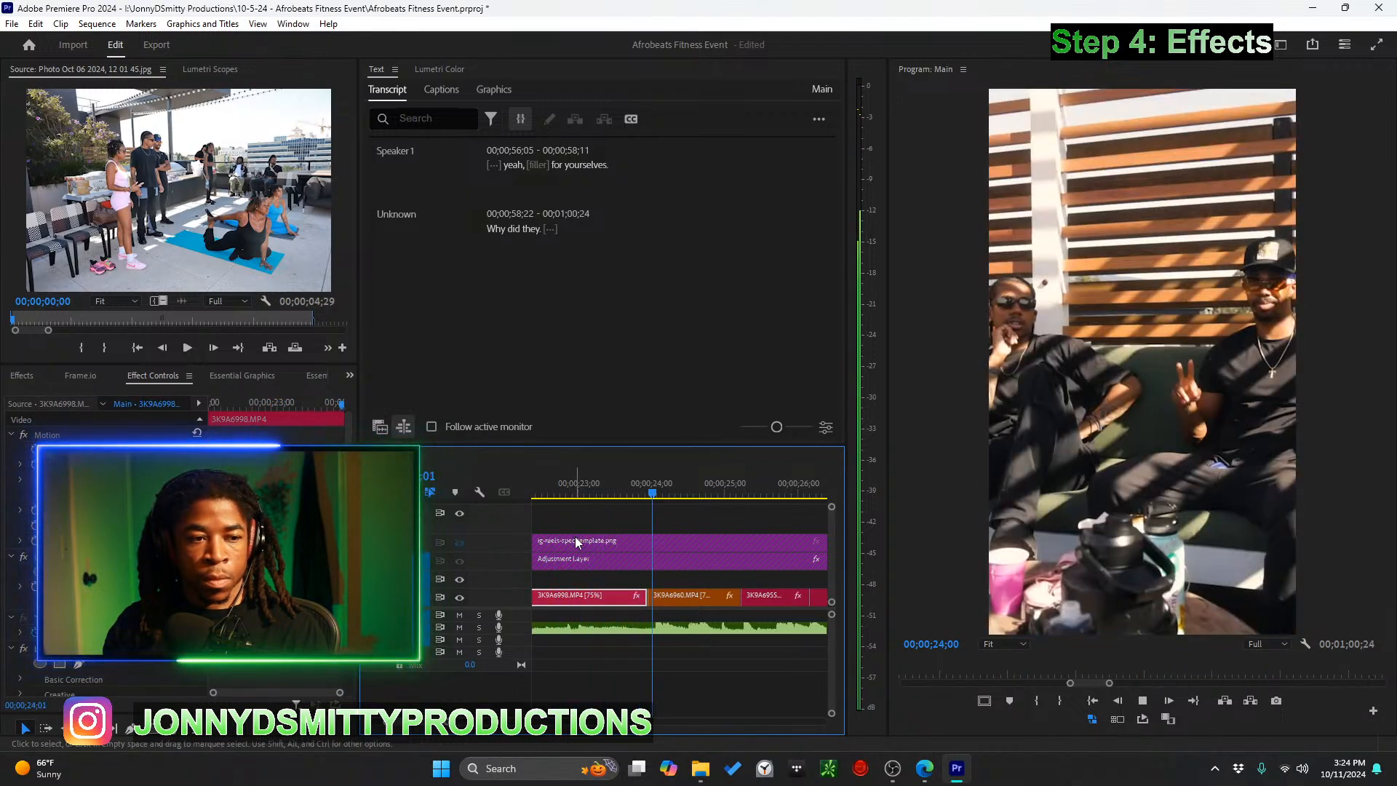
pyautogui.scroll(3, 650, 628)
pyautogui.press('c')
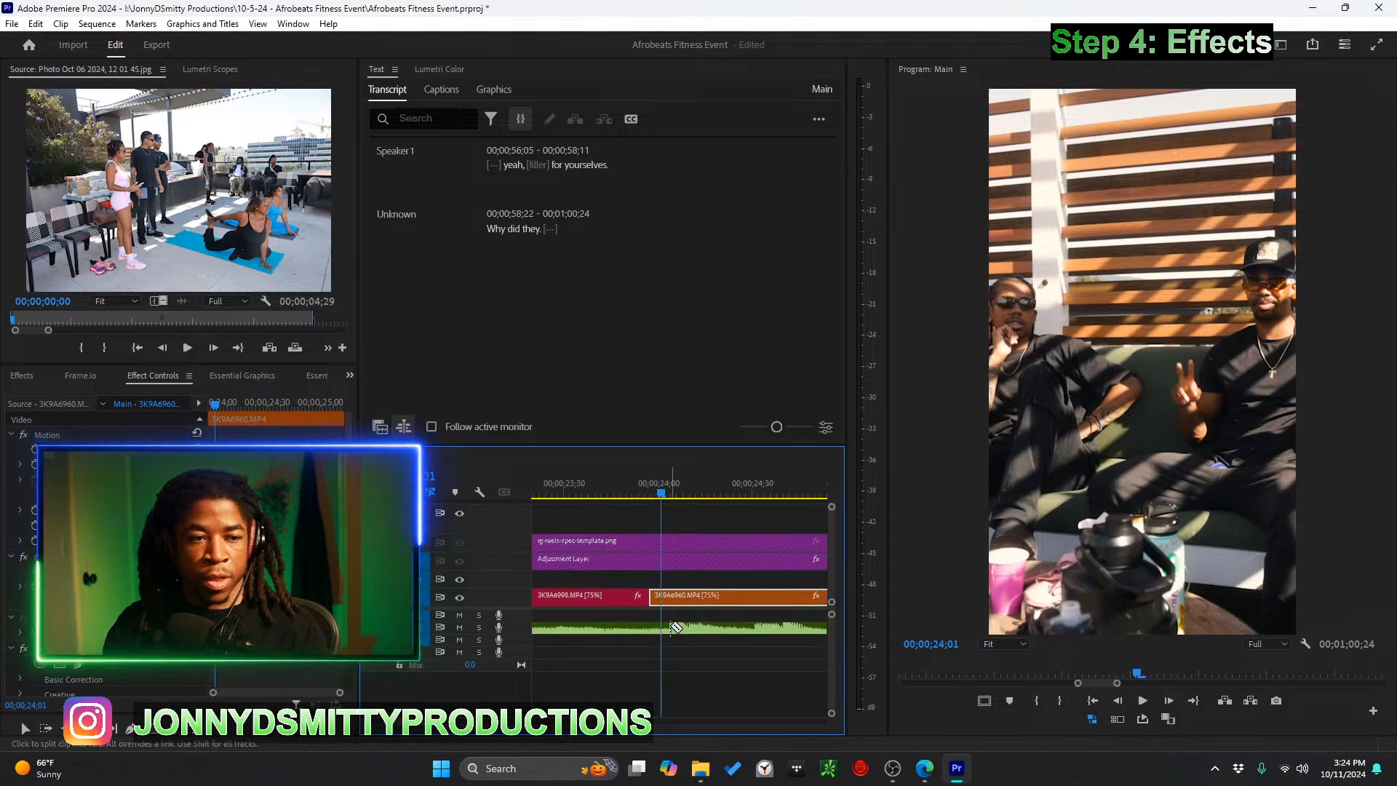
pyautogui.scroll(2, 669, 631)
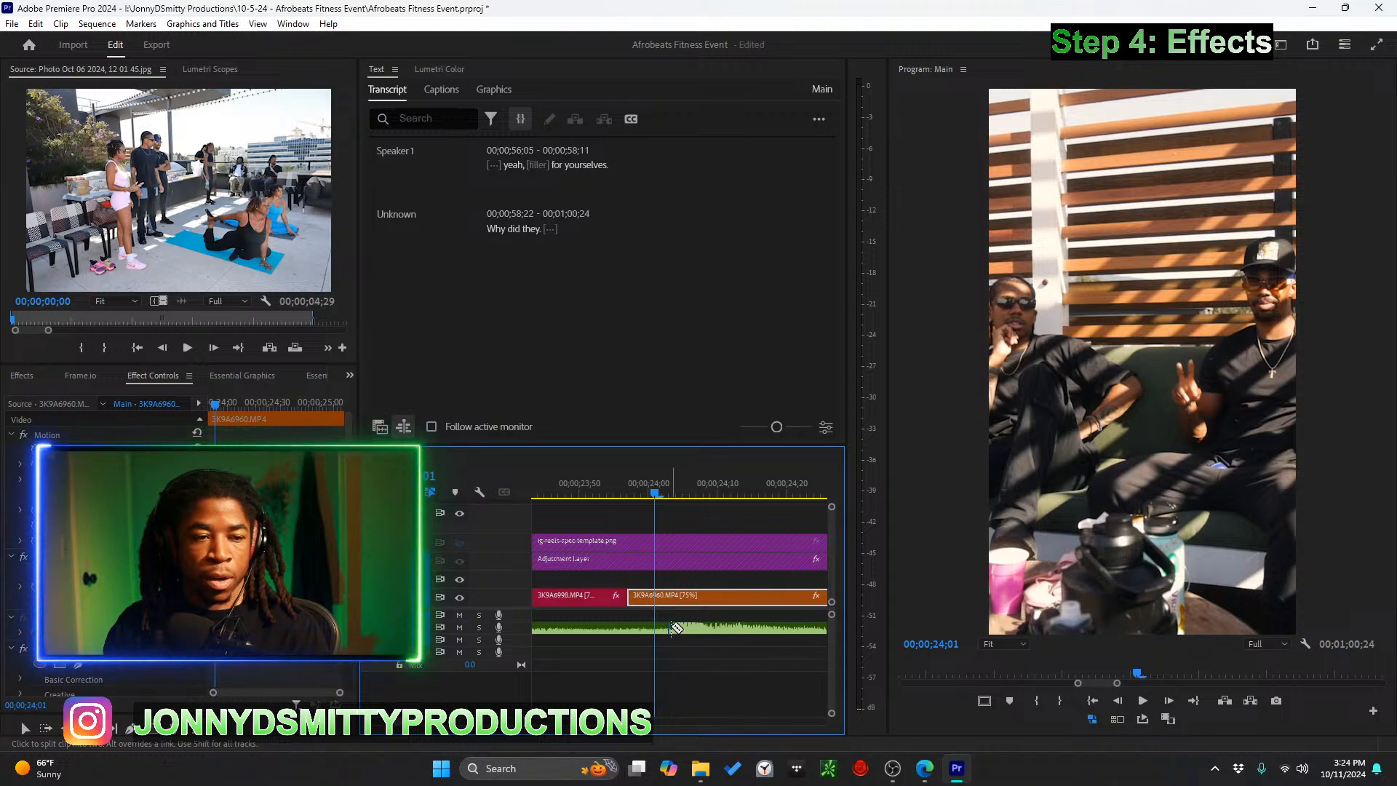
# Play the section following the photo sequence, from about 00;00;14 to 00;00;19, to find a matching beat in the music
pyautogui.scroll(-2, 675, 646)
pyautogui.scroll(4, 674, 644)
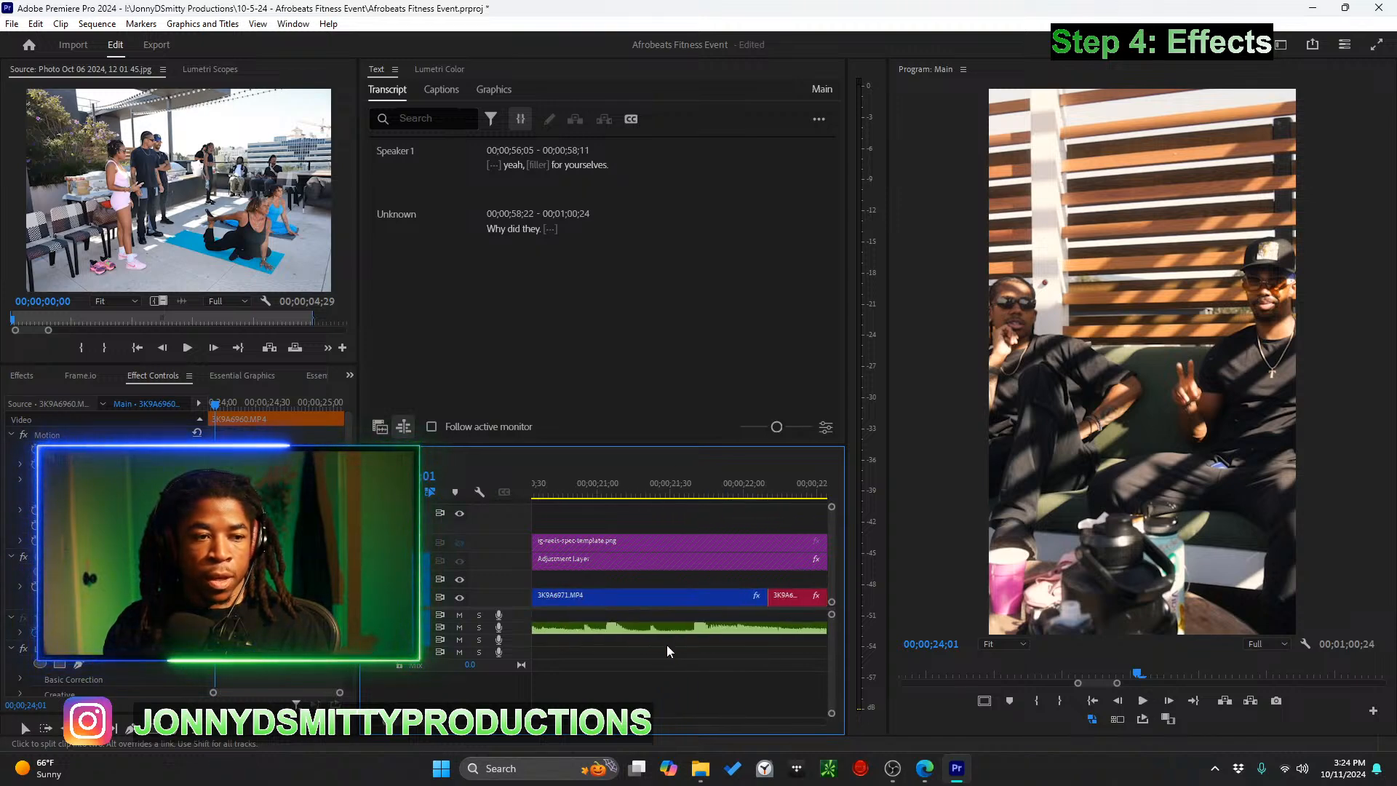
pyautogui.scroll(-2, 666, 644)
pyautogui.scroll(4, 653, 644)
pyautogui.scroll(-3, 648, 647)
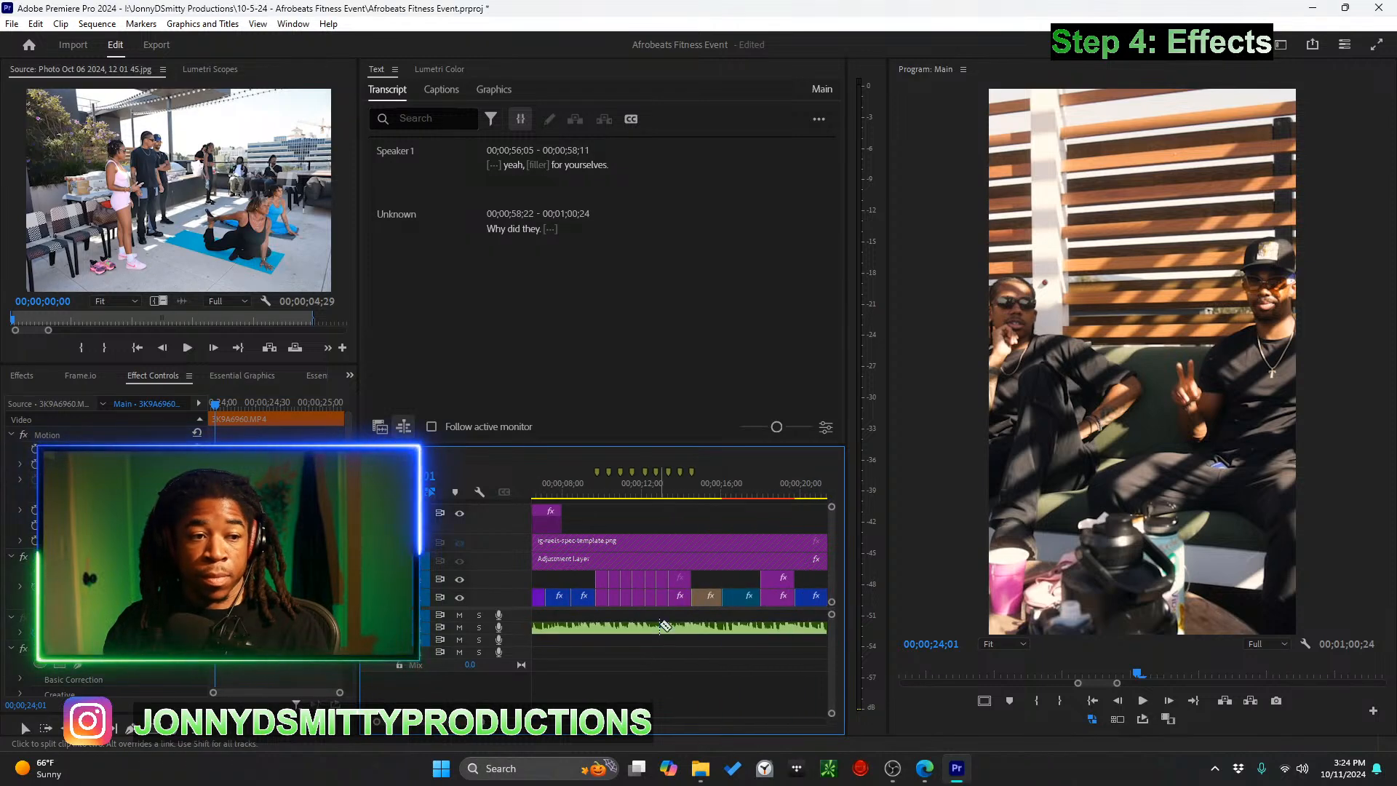
pyautogui.click(697, 478)
pyautogui.press('space')
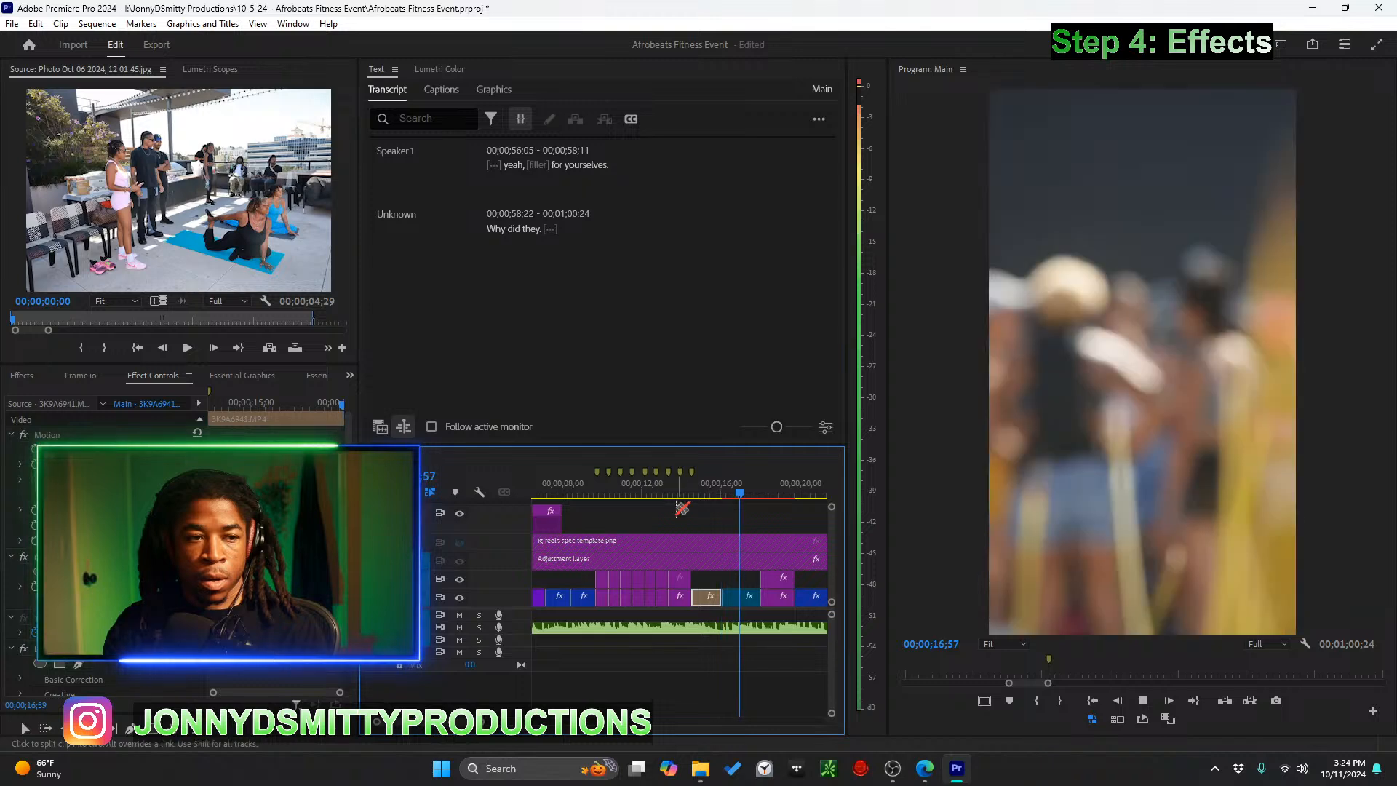
pyautogui.press('c')
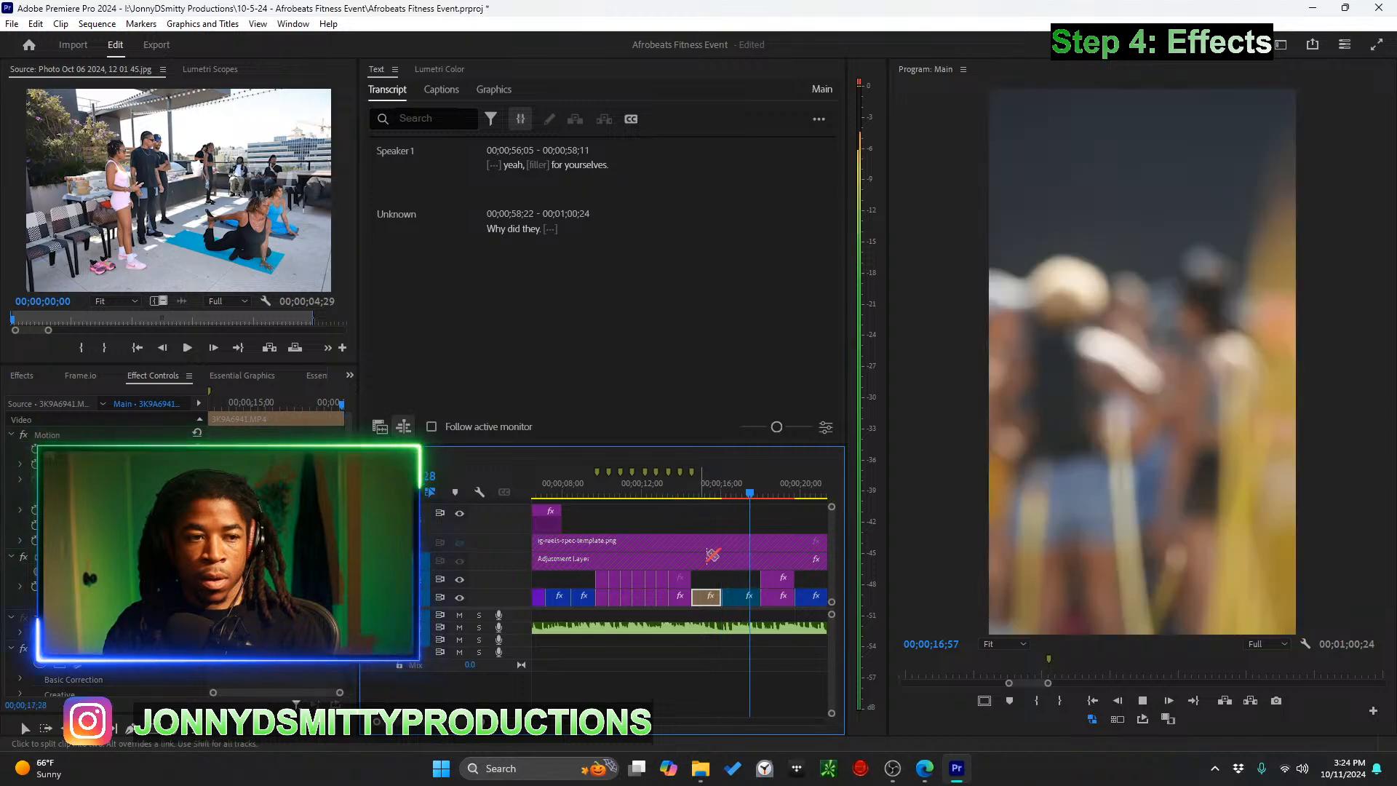
pyautogui.scroll(-3, 665, 559)
pyautogui.press('space')
pyautogui.press('v')
pyautogui.click(616, 575)
pyautogui.scroll(2, 618, 531)
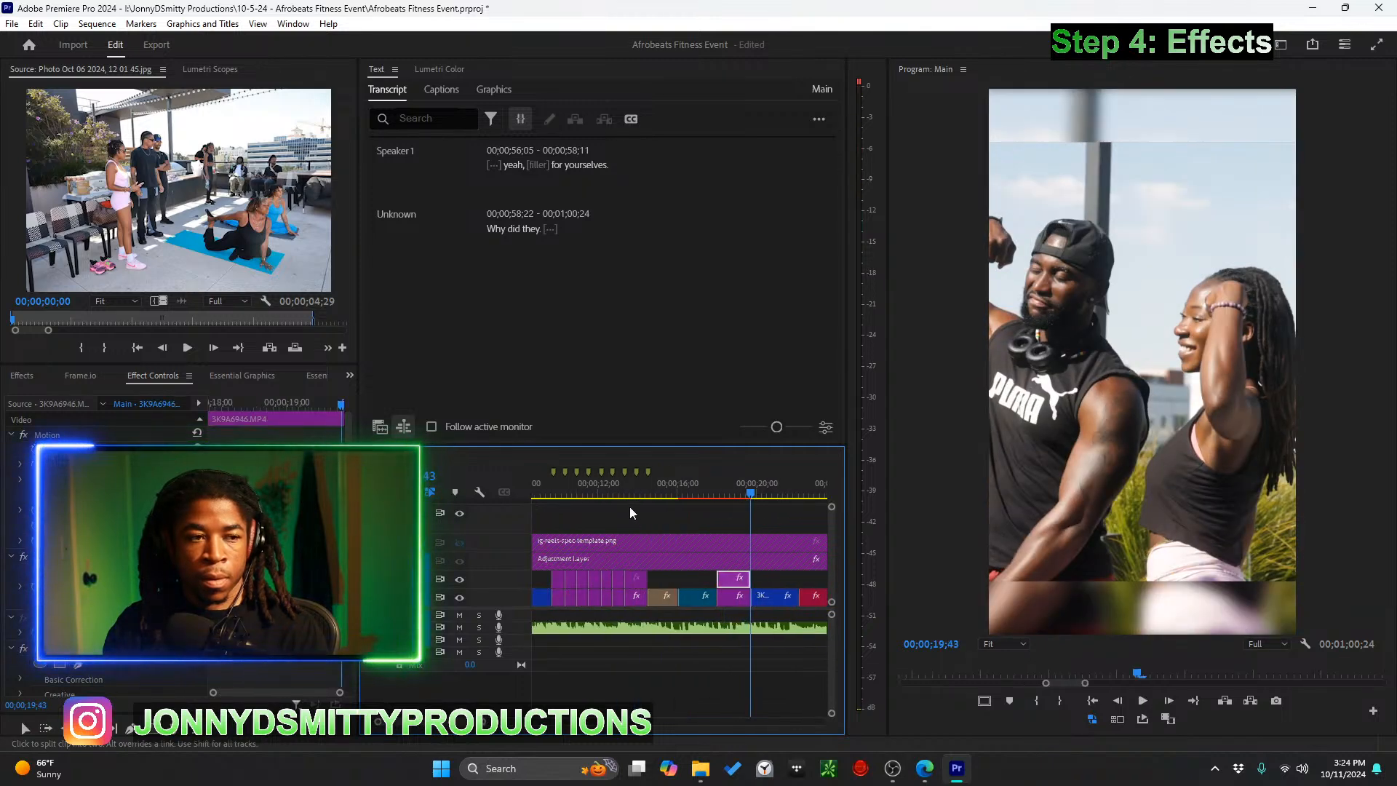
# Replay the end of the photo sequence and split the music track with the Razor tool at the beat near 00;00;14;35
pyautogui.click(600, 493)
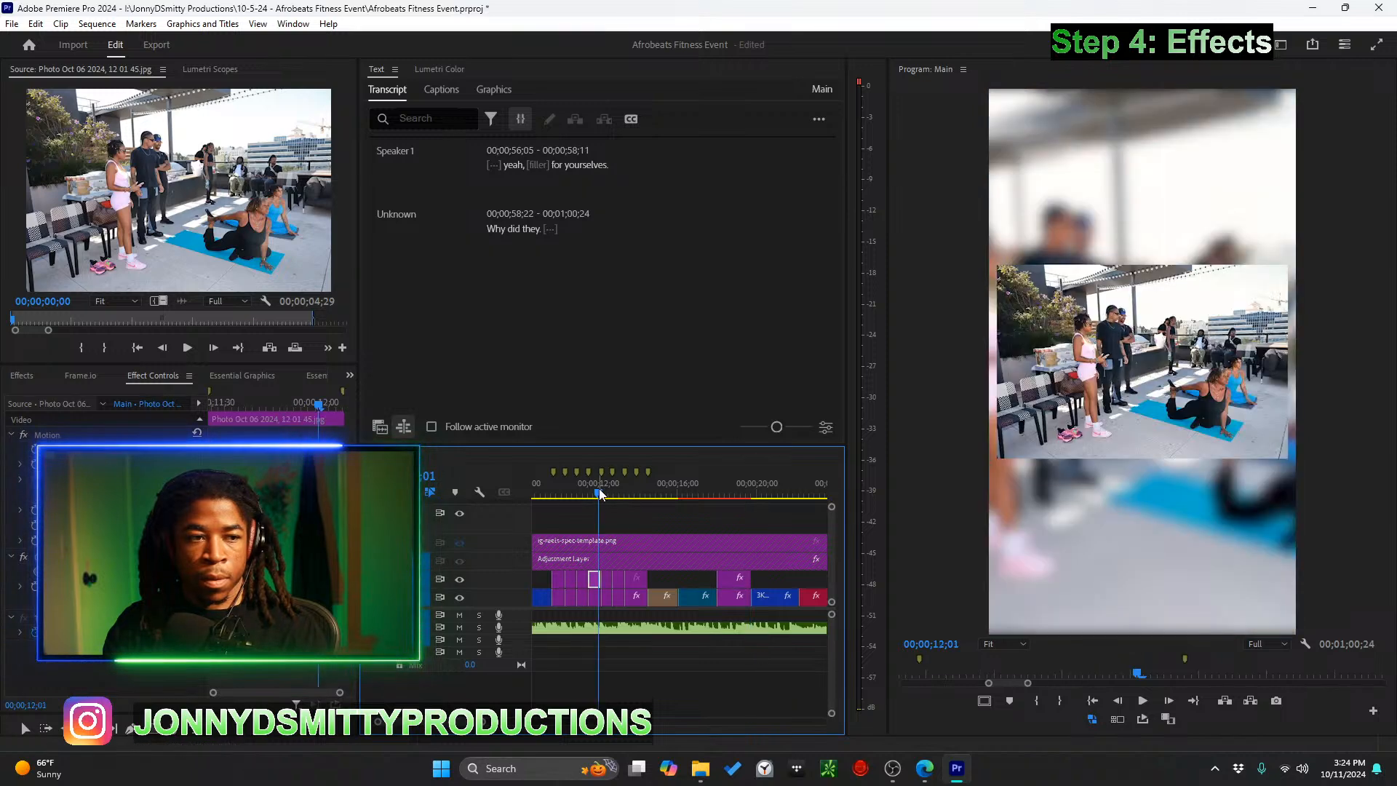
pyautogui.press('space')
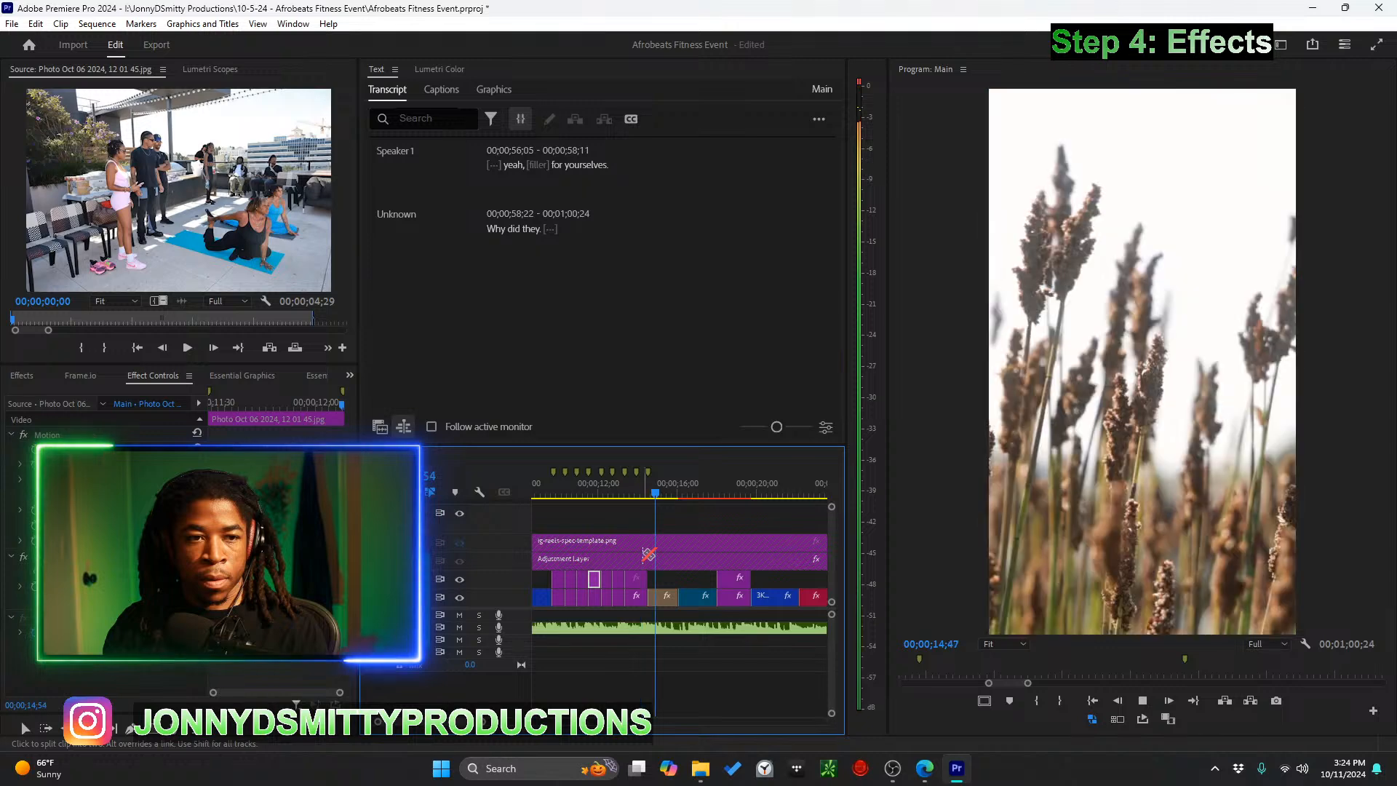
pyautogui.click(616, 493)
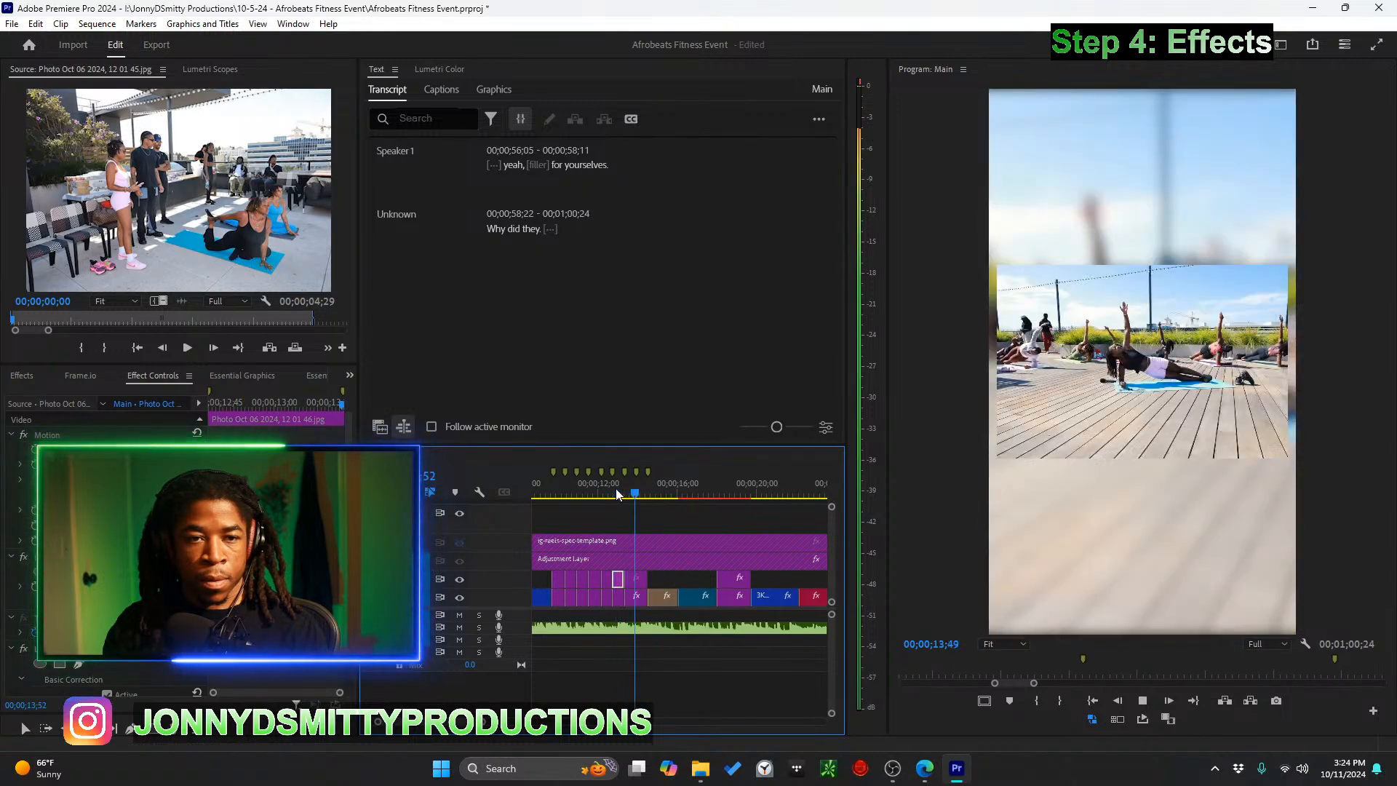
pyautogui.press('space')
pyautogui.press('c')
pyautogui.press('=')
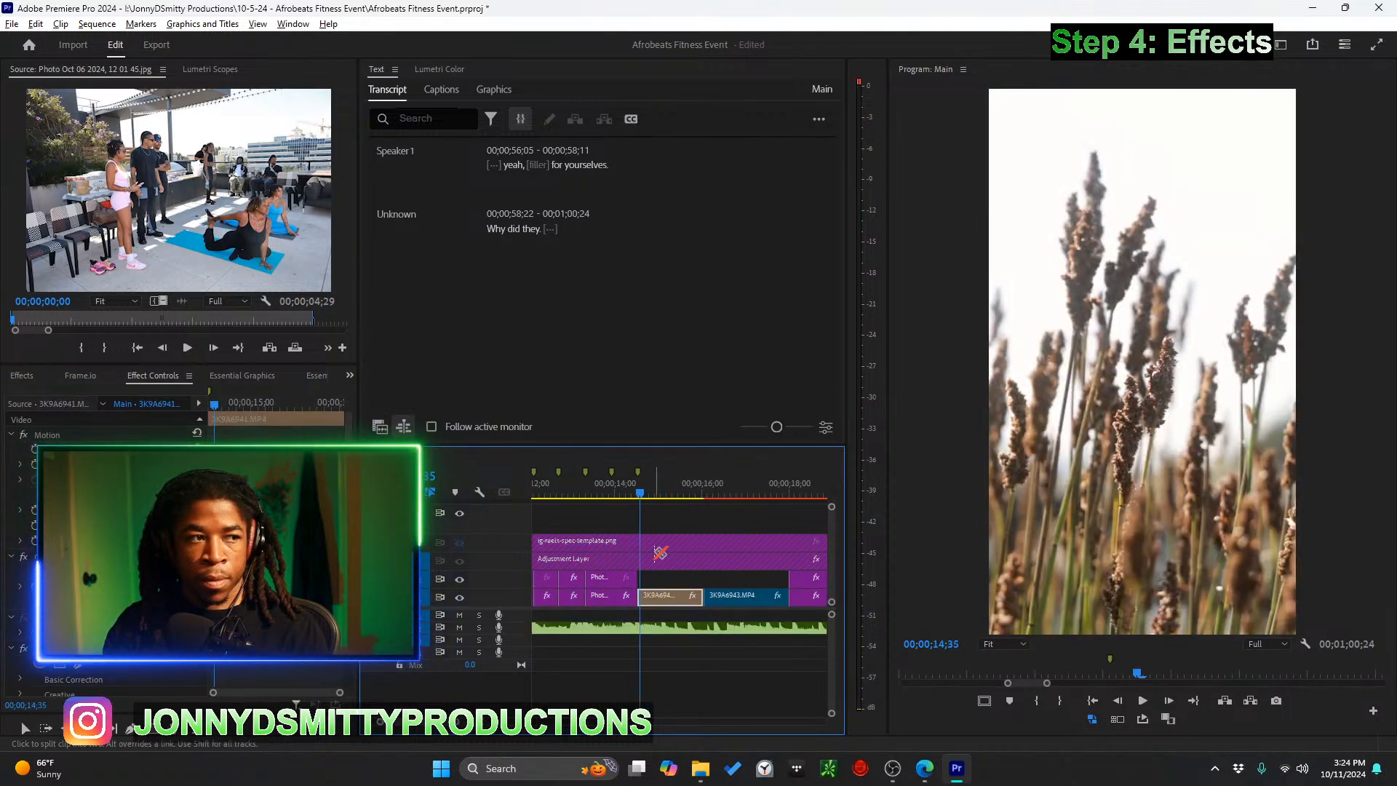
pyautogui.press('=')
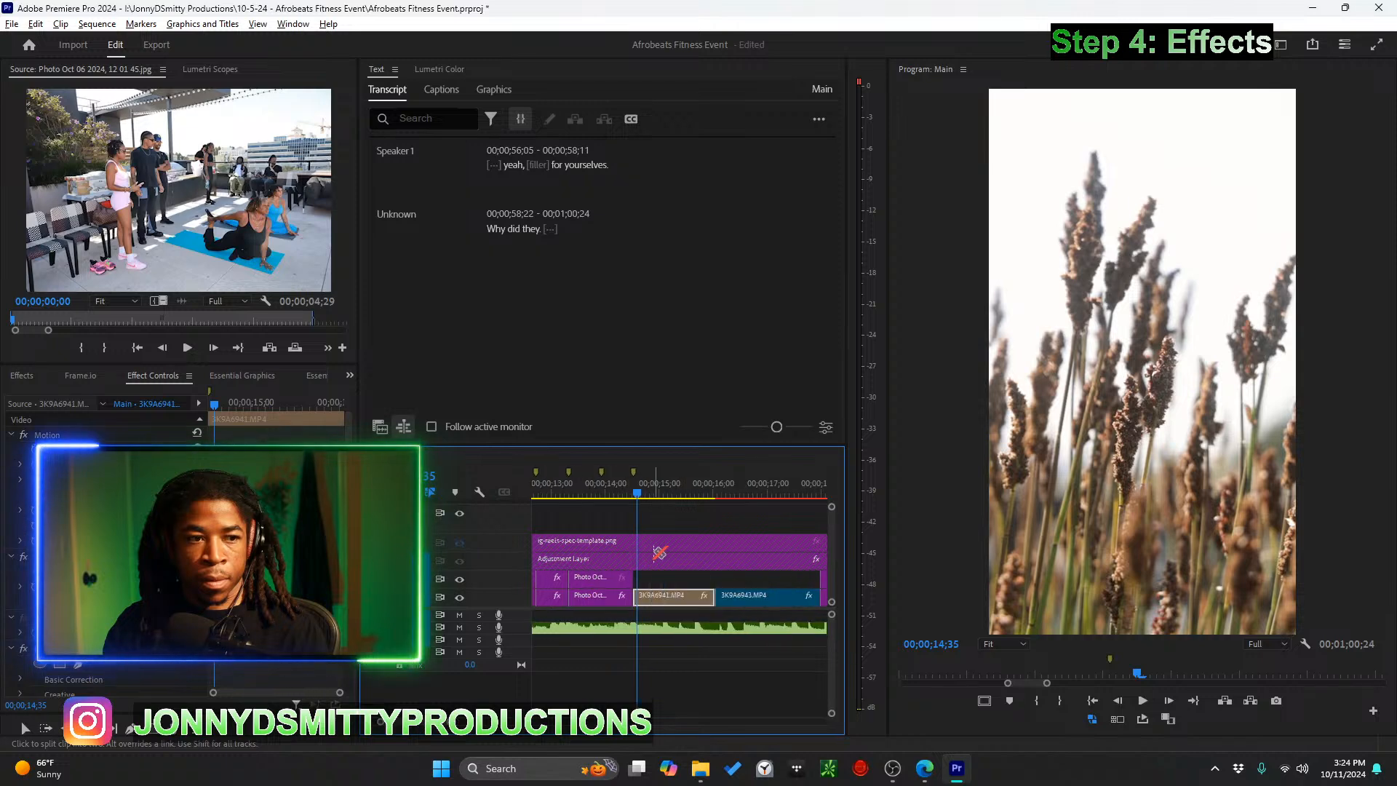
pyautogui.click(602, 495)
pyautogui.click(586, 492)
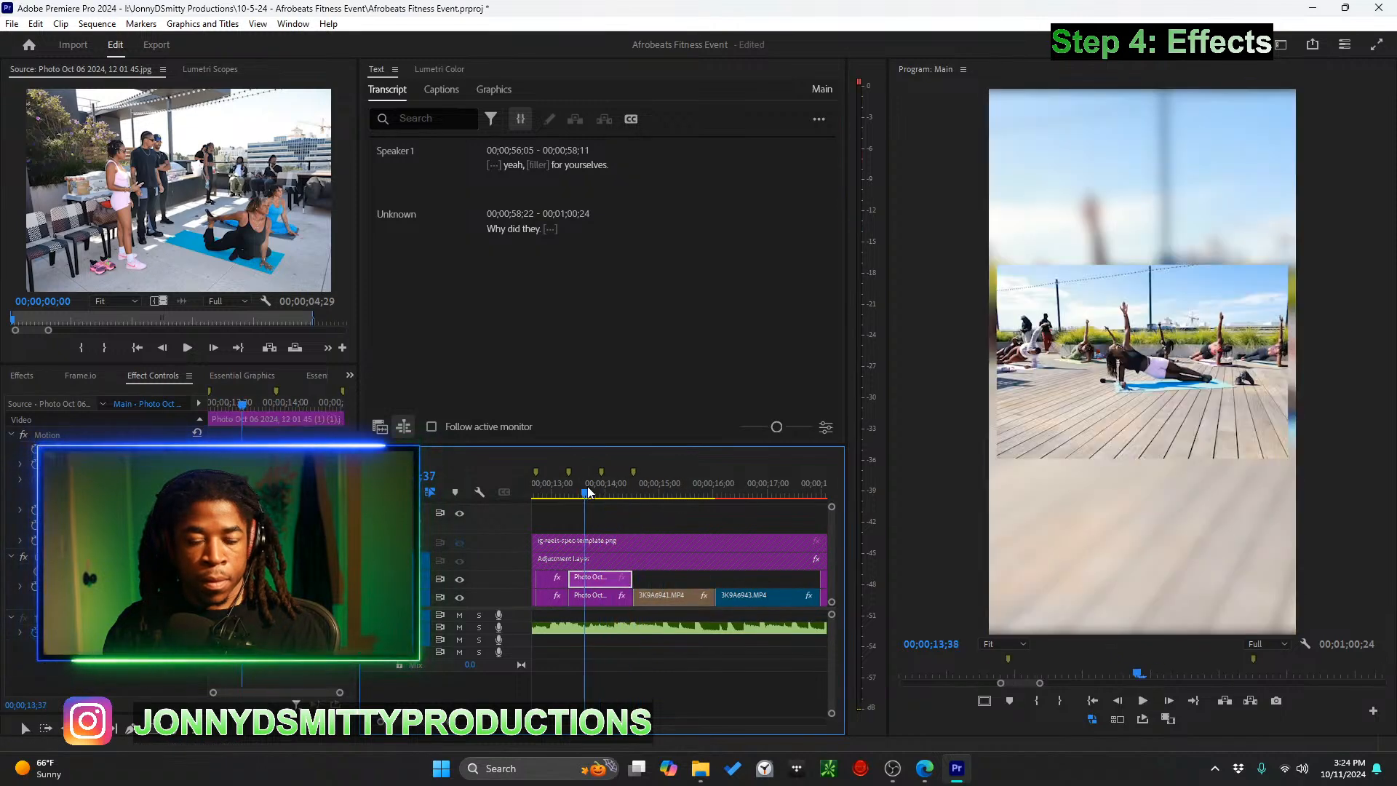
pyautogui.press('space')
pyautogui.press('space')
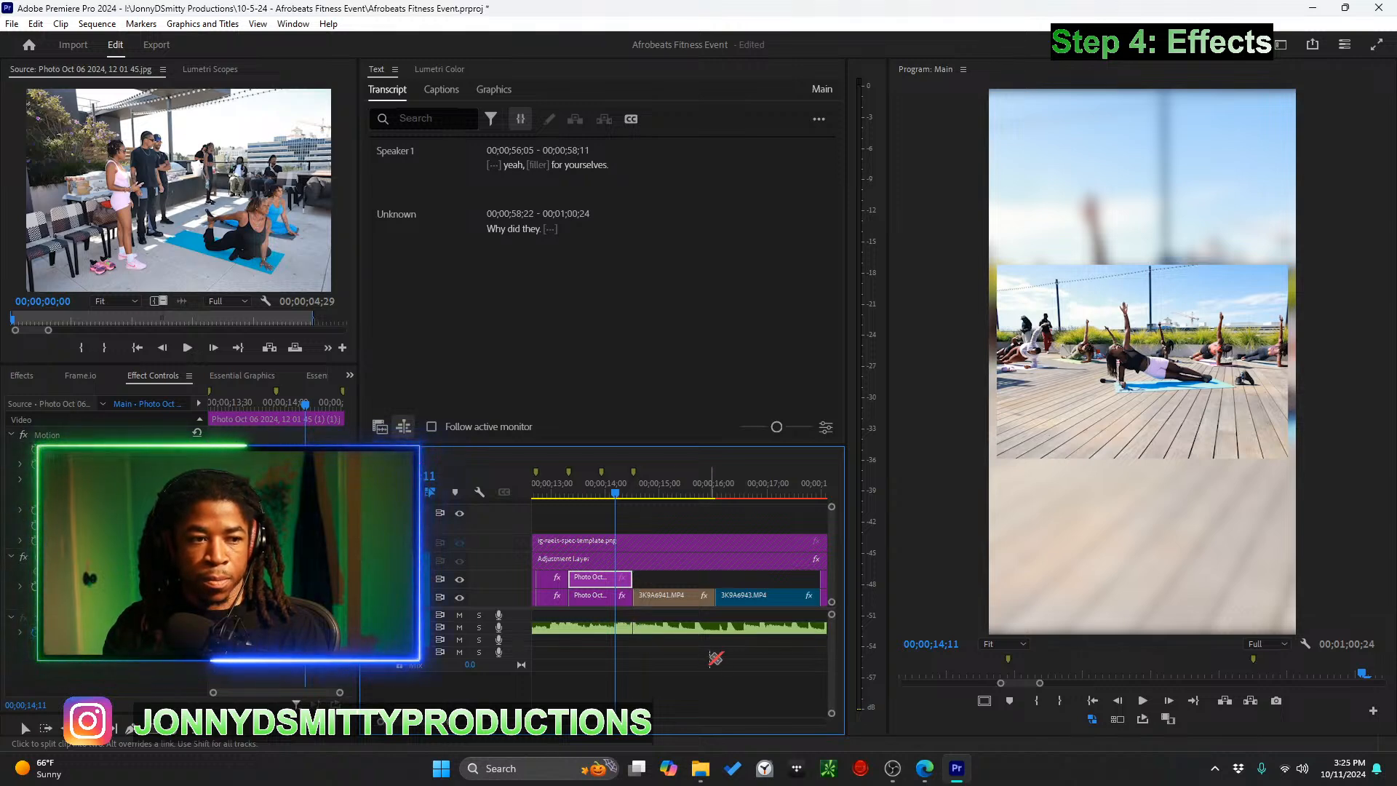
# Try to shift the music section after the 24-second cut about five seconds later on the timeline
pyautogui.scroll(-5, 713, 651)
pyautogui.scroll(-5, 711, 651)
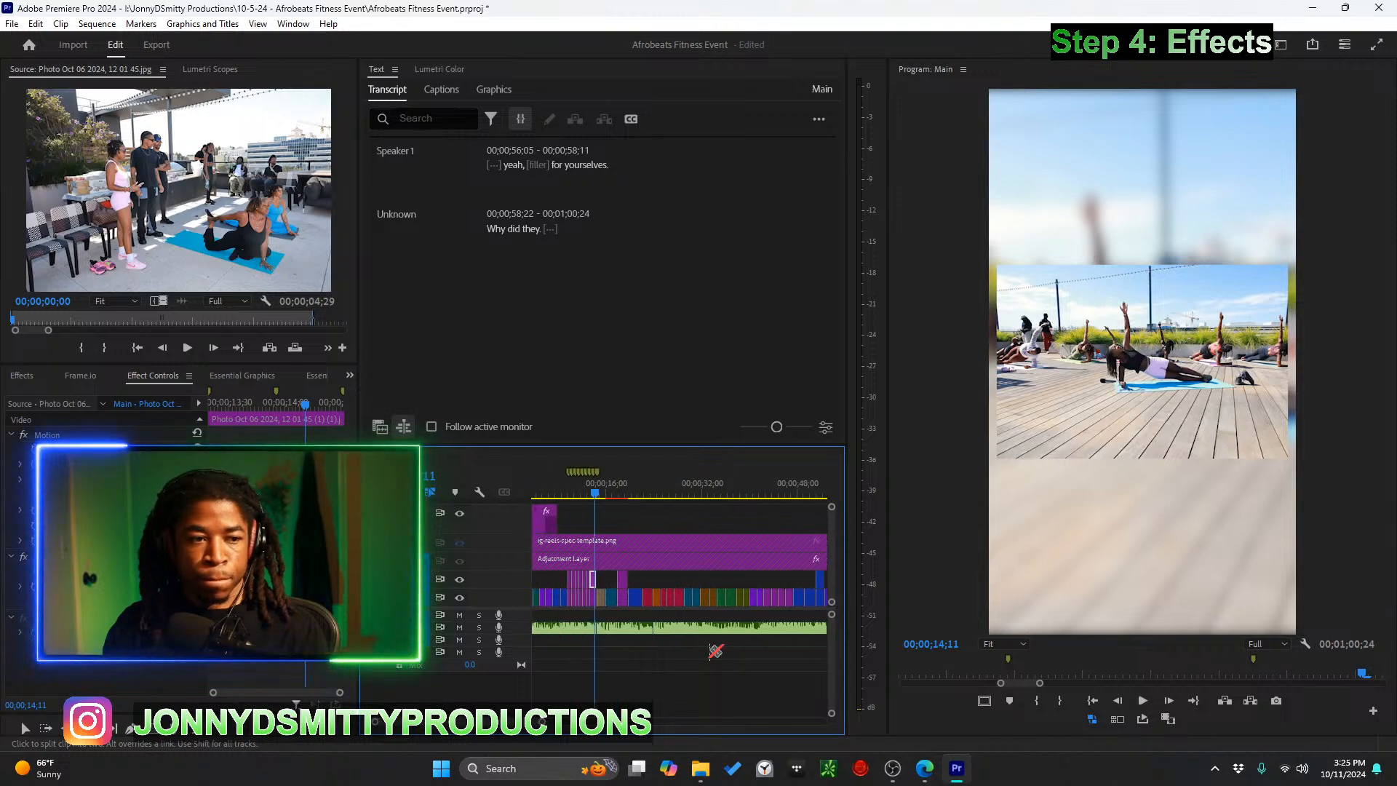
pyautogui.scroll(-2, 669, 655)
pyautogui.press('v')
pyautogui.moveTo(657, 633); pyautogui.dragTo(688, 632)
pyautogui.scroll(2, 672, 644)
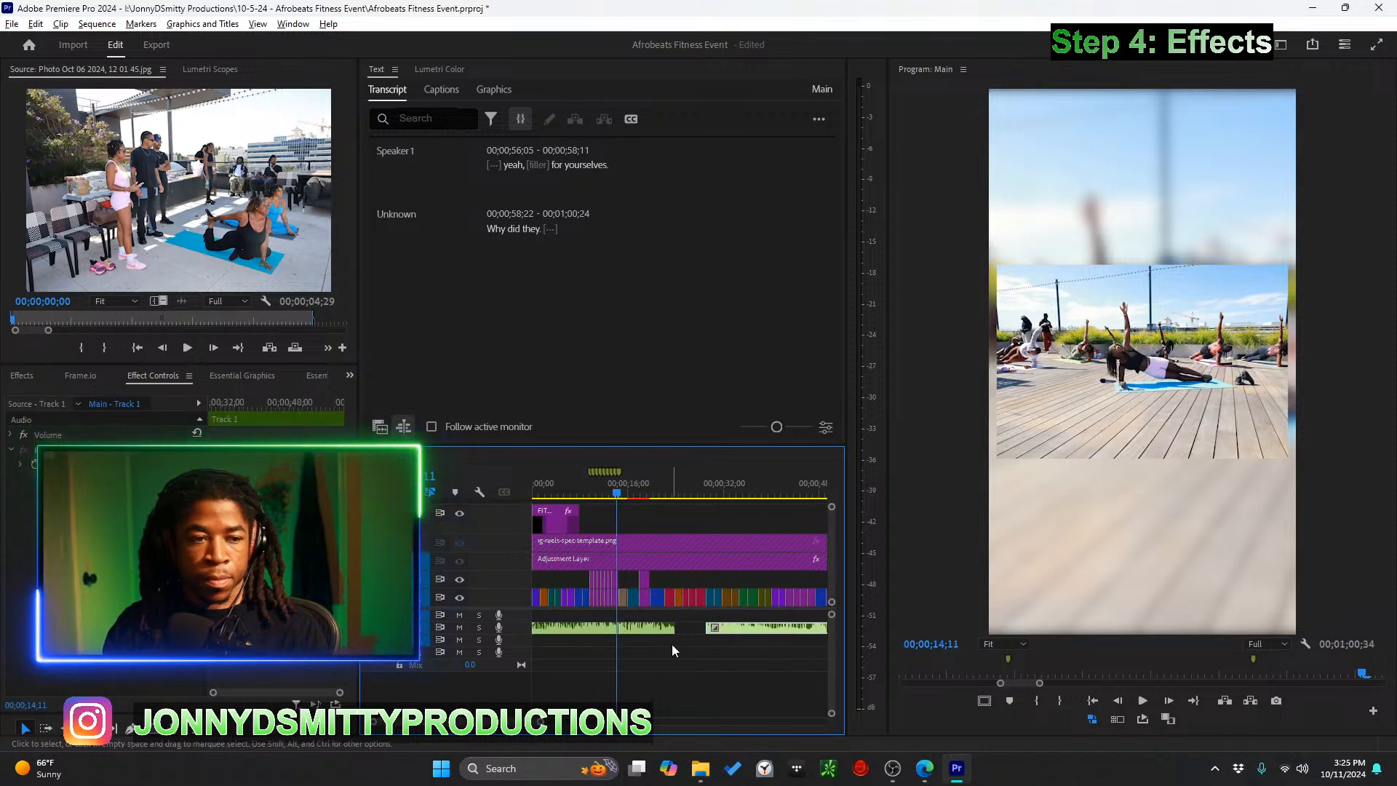
pyautogui.scroll(3, 671, 644)
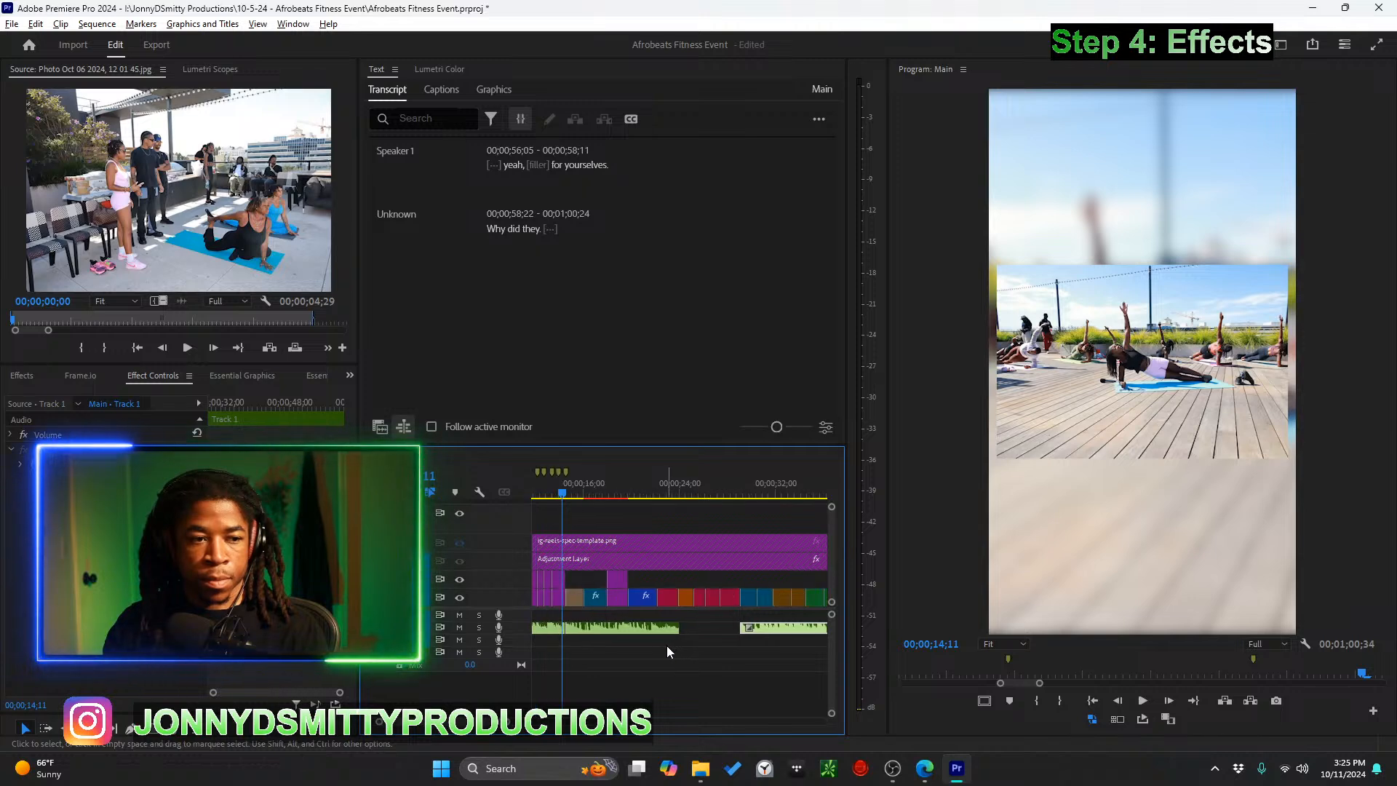
pyautogui.scroll(-3, 666, 644)
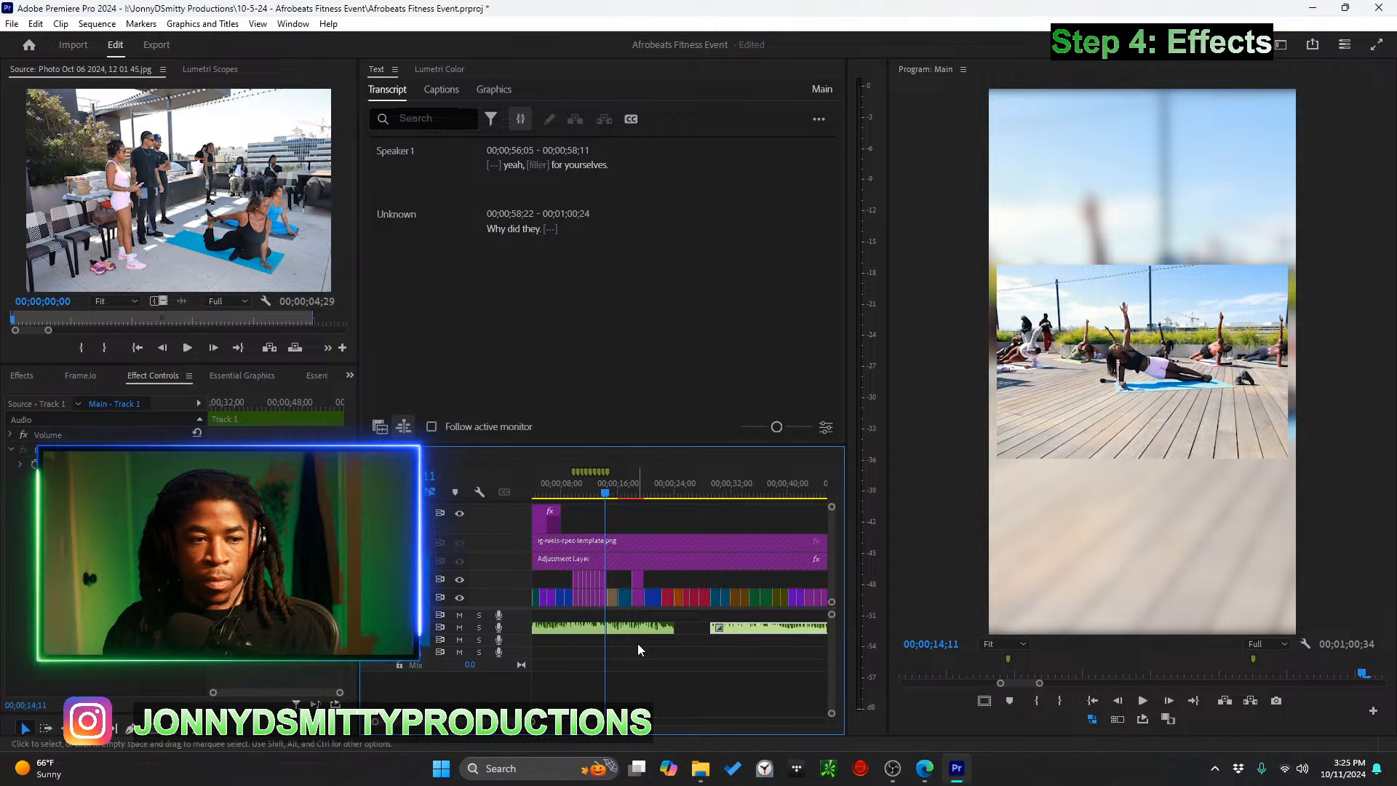
pyautogui.press('Delete')
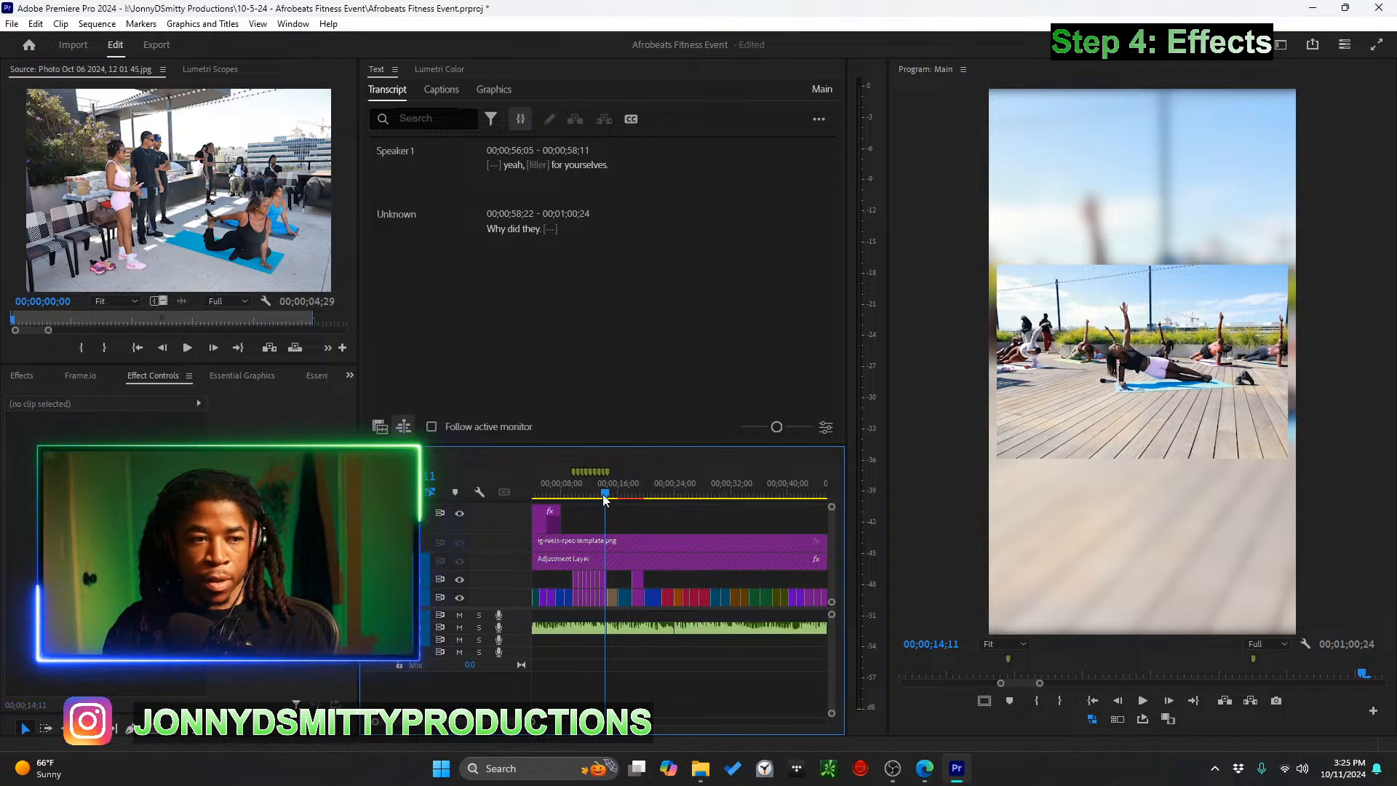
# Play on from 00;00;14;11 and split the music track with the Razor tool at the beat near 00;00;19;17
pyautogui.press('space')
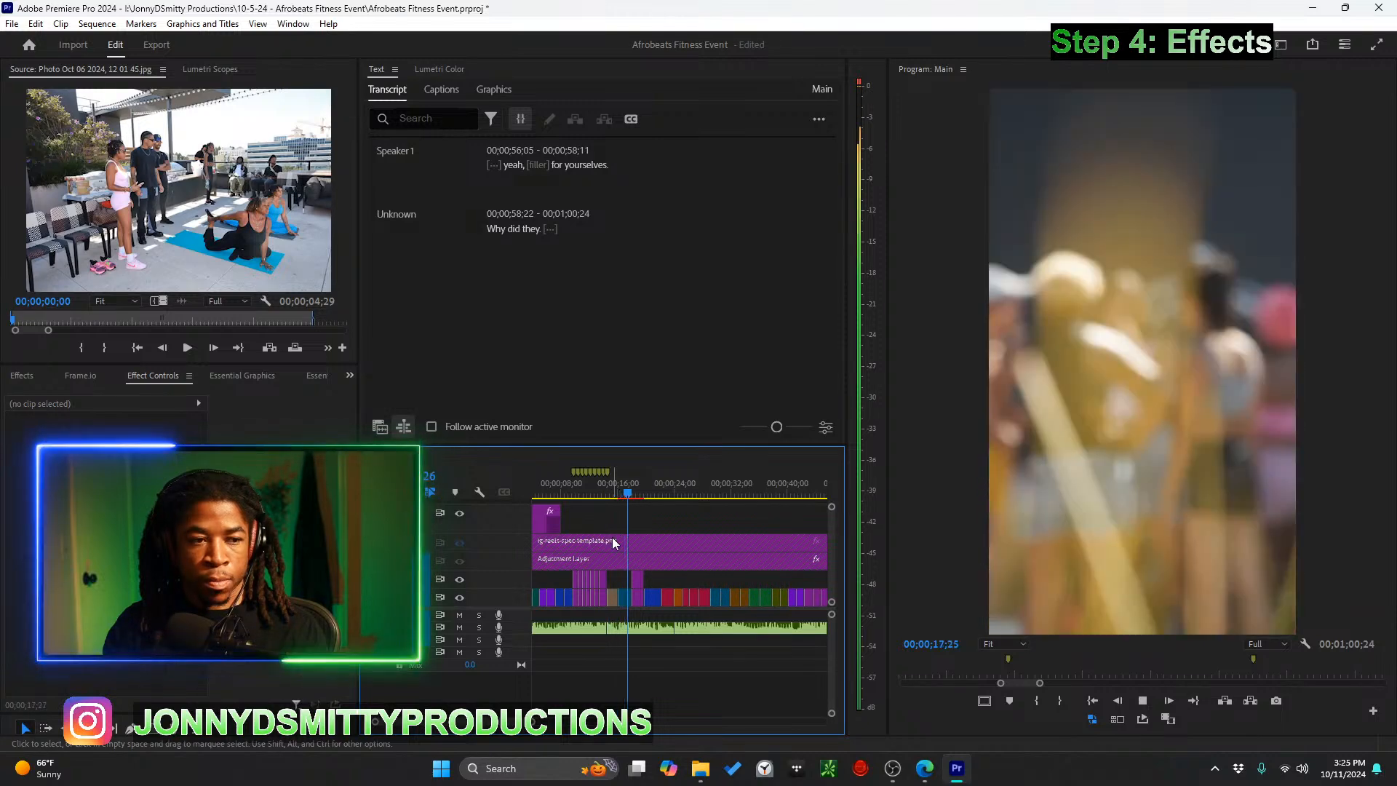
pyautogui.press('space')
pyautogui.click(636, 579)
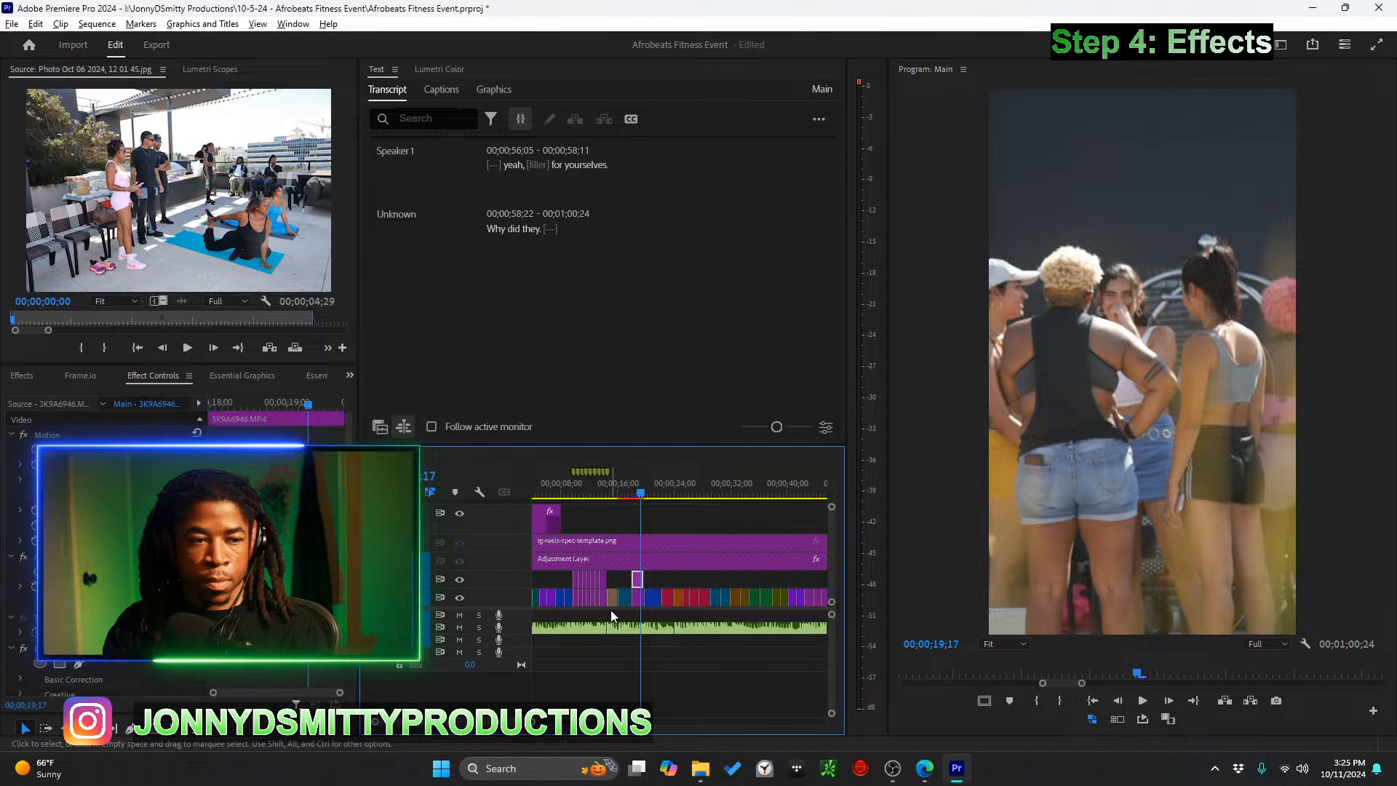
pyautogui.scroll(5, 613, 609)
pyautogui.scroll(4, 727, 615)
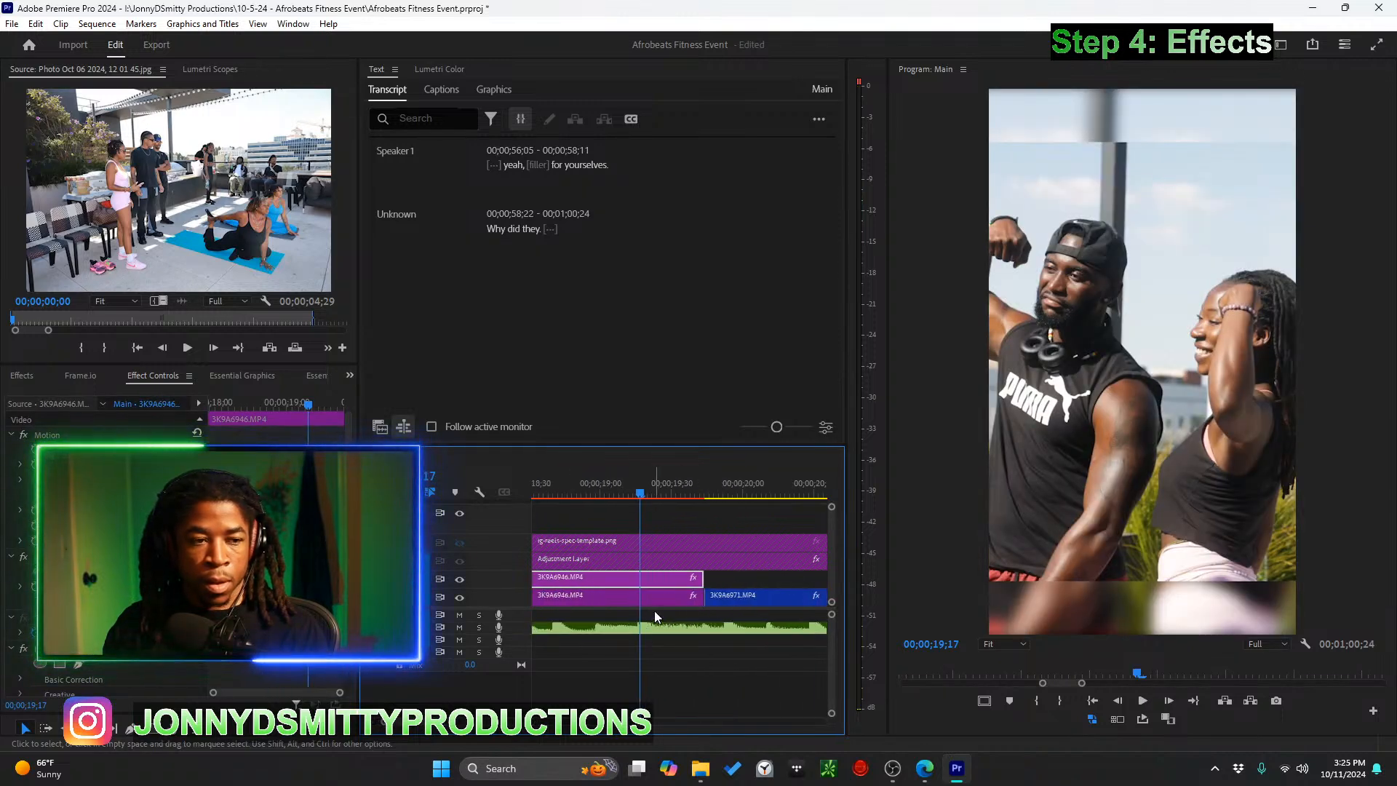
pyautogui.press('c')
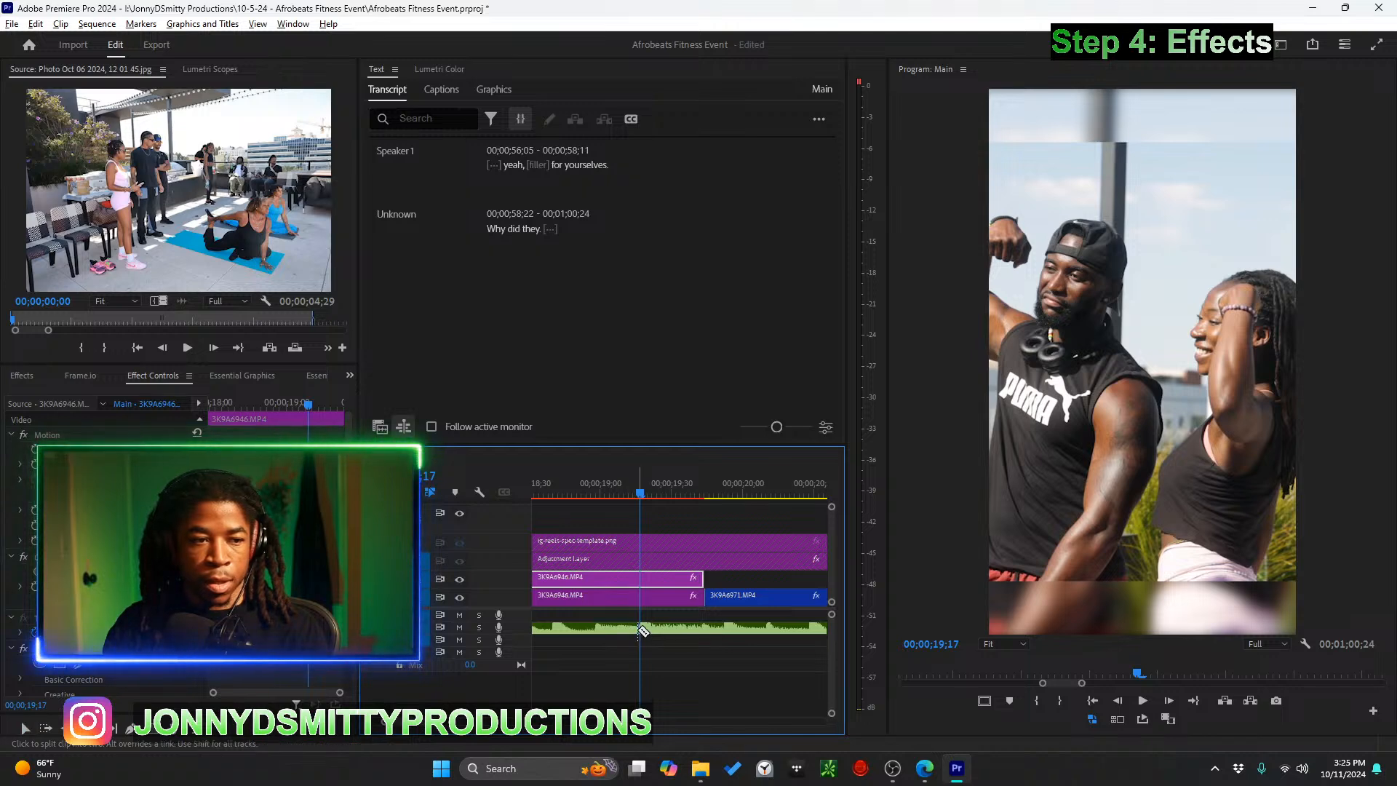
pyautogui.scroll(2, 642, 630)
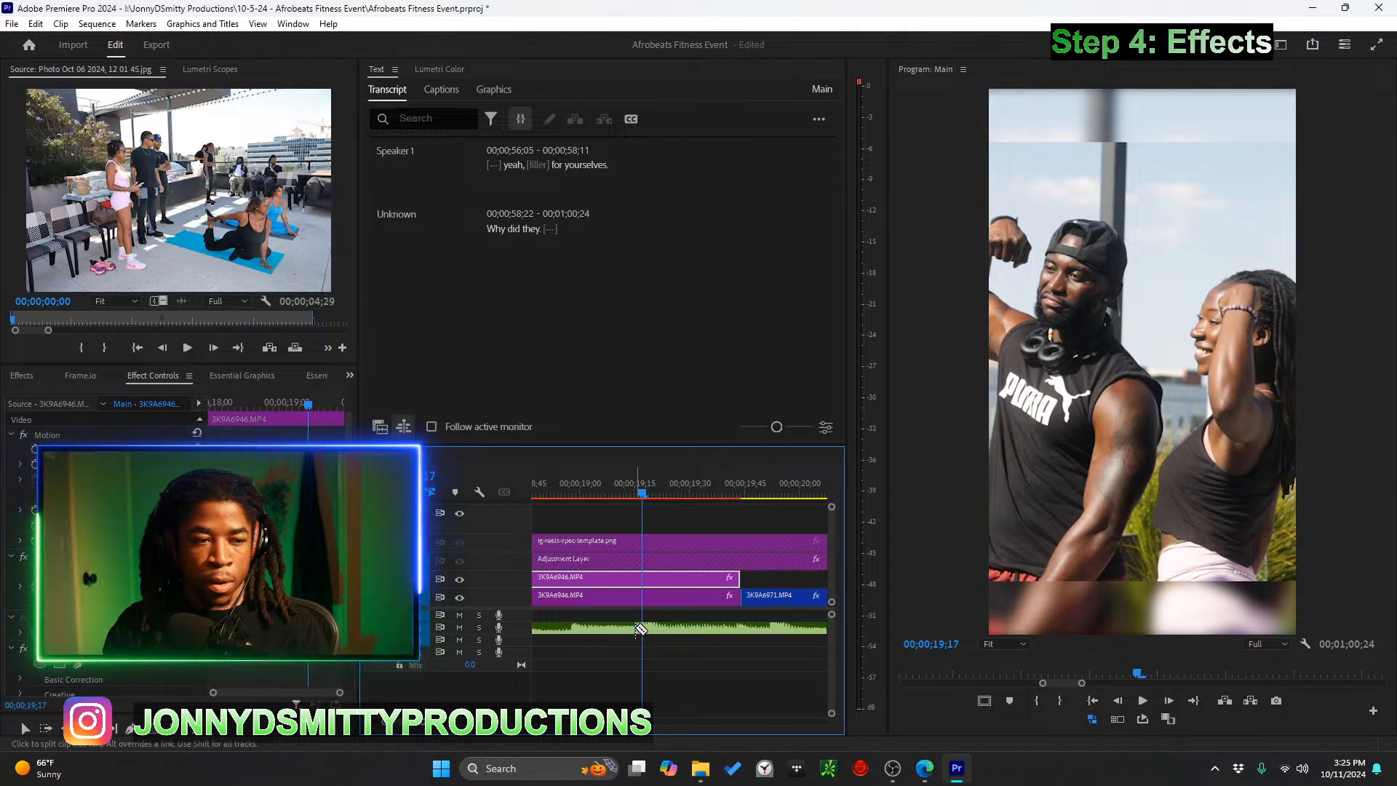
pyautogui.scroll(-5, 683, 648)
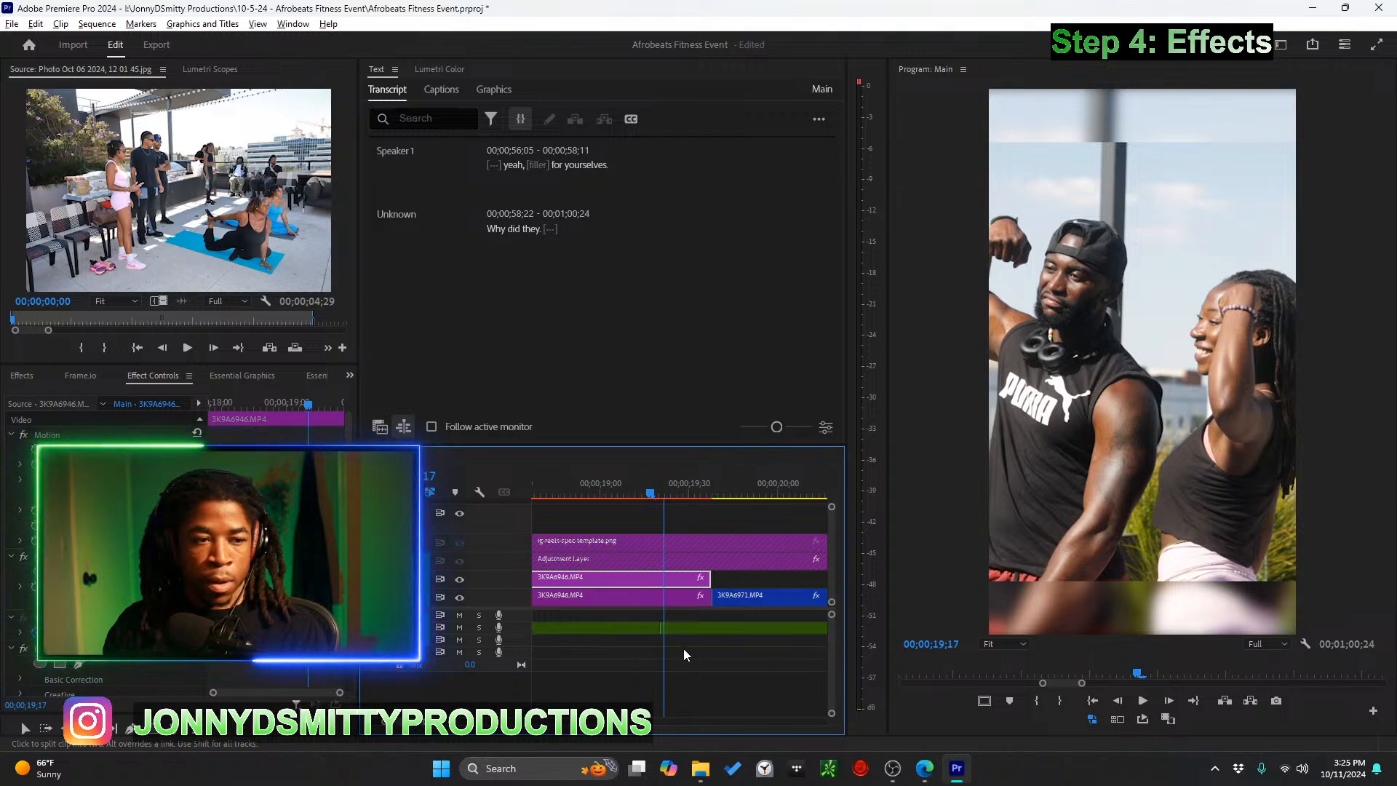
pyautogui.scroll(-4, 688, 649)
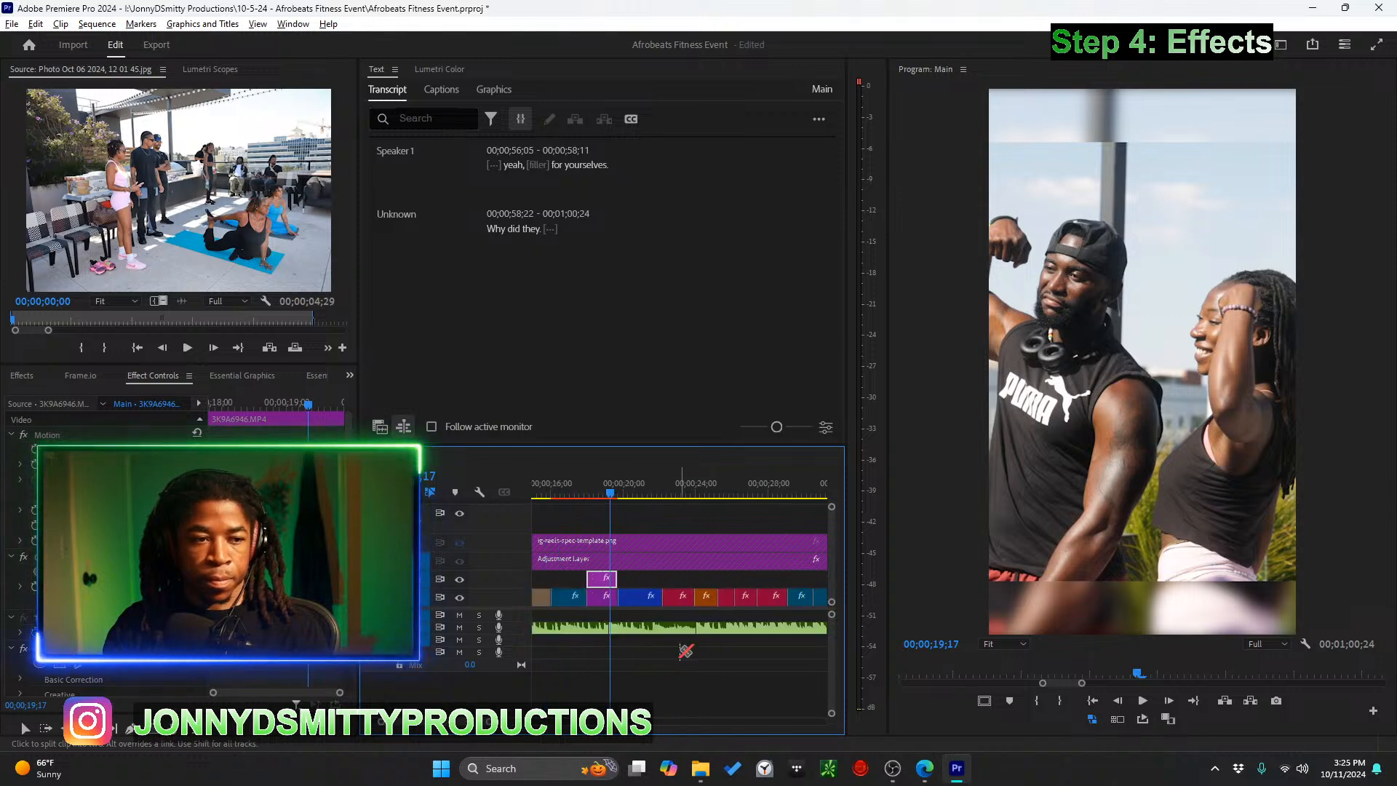
# Move the last music section, from the 24-second cut onward, about five seconds later to open a gap in the track
pyautogui.scroll(-2, 715, 646)
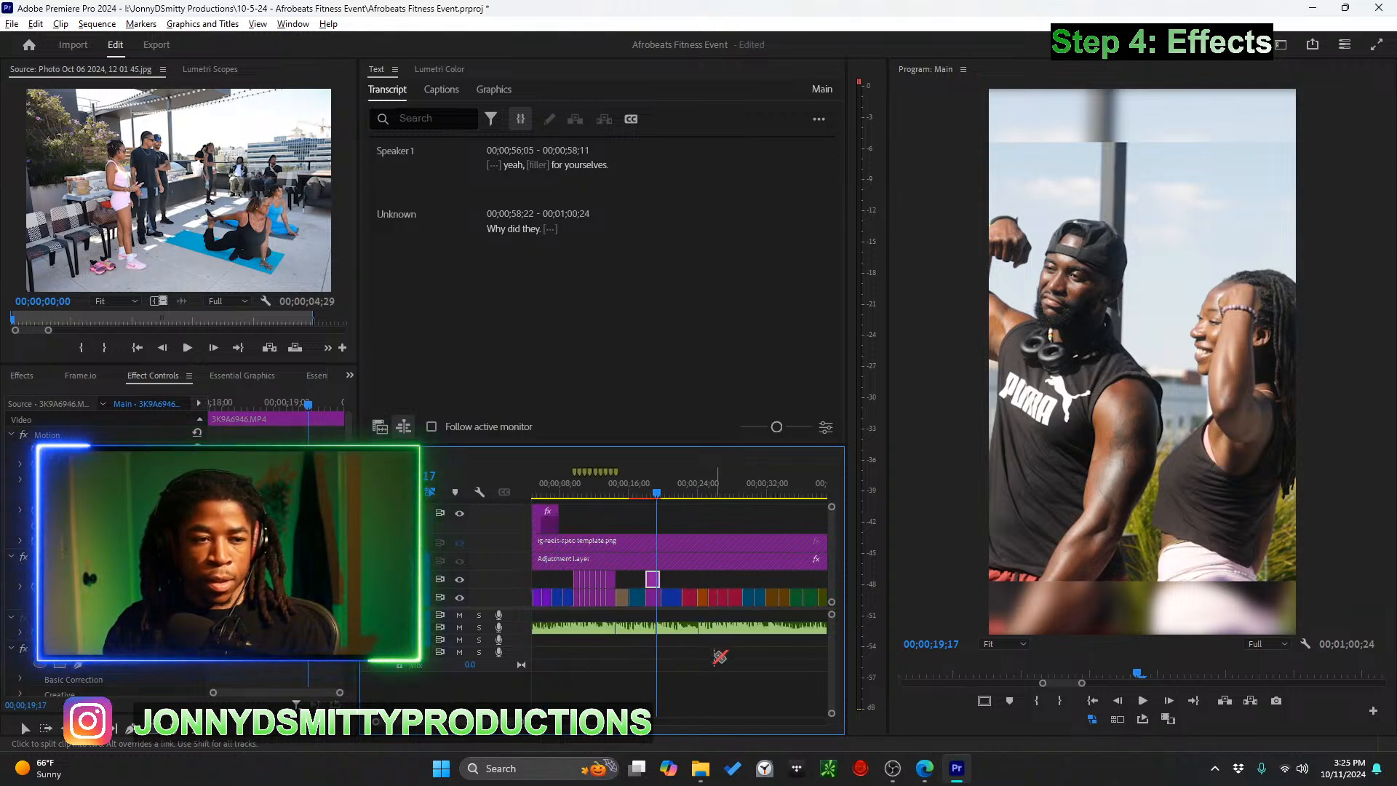
pyautogui.scroll(-3, 717, 656)
pyautogui.press('v')
pyautogui.moveTo(691, 628); pyautogui.dragTo(708, 630)
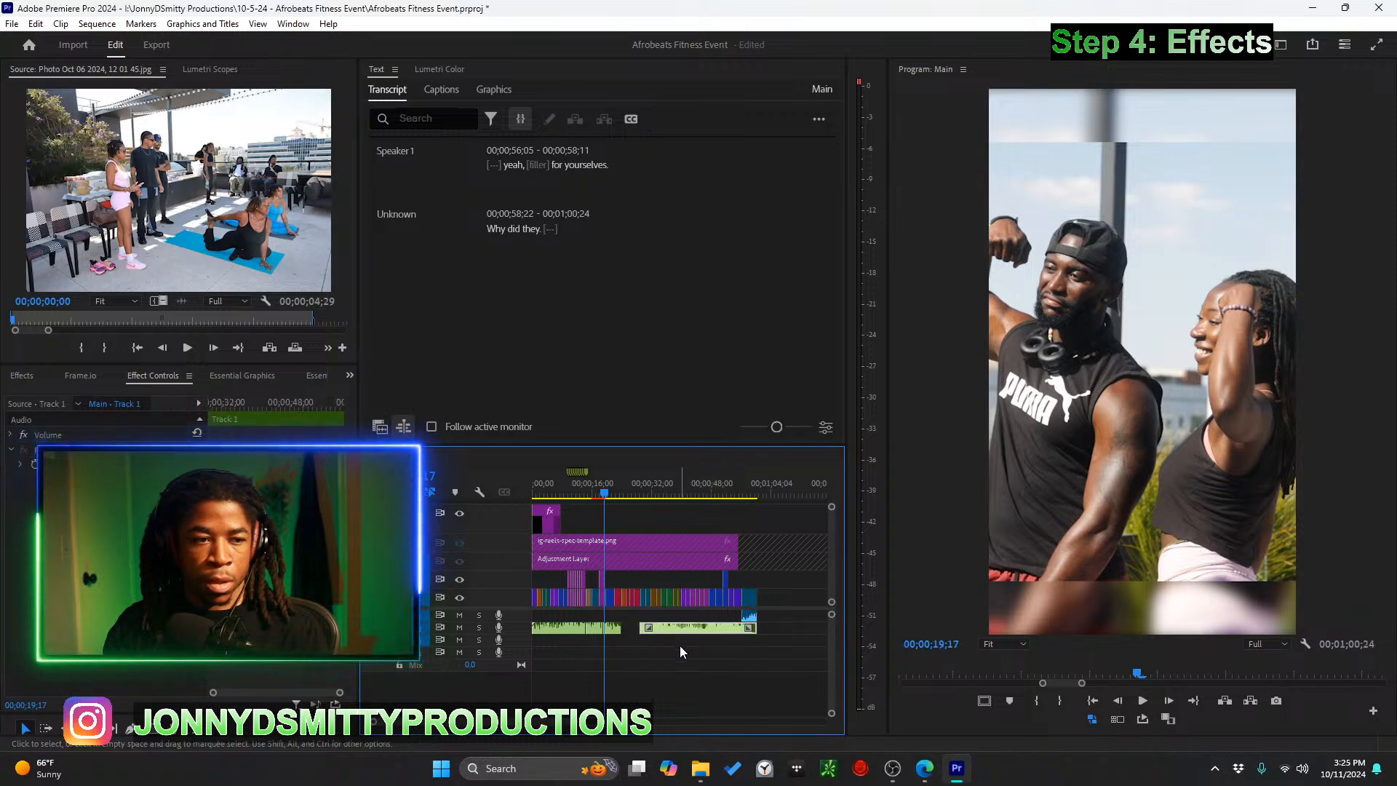
# Try to fill the gap after the 24-second cut with a copy of the earlier music and play the result
pyautogui.scroll(5, 614, 649)
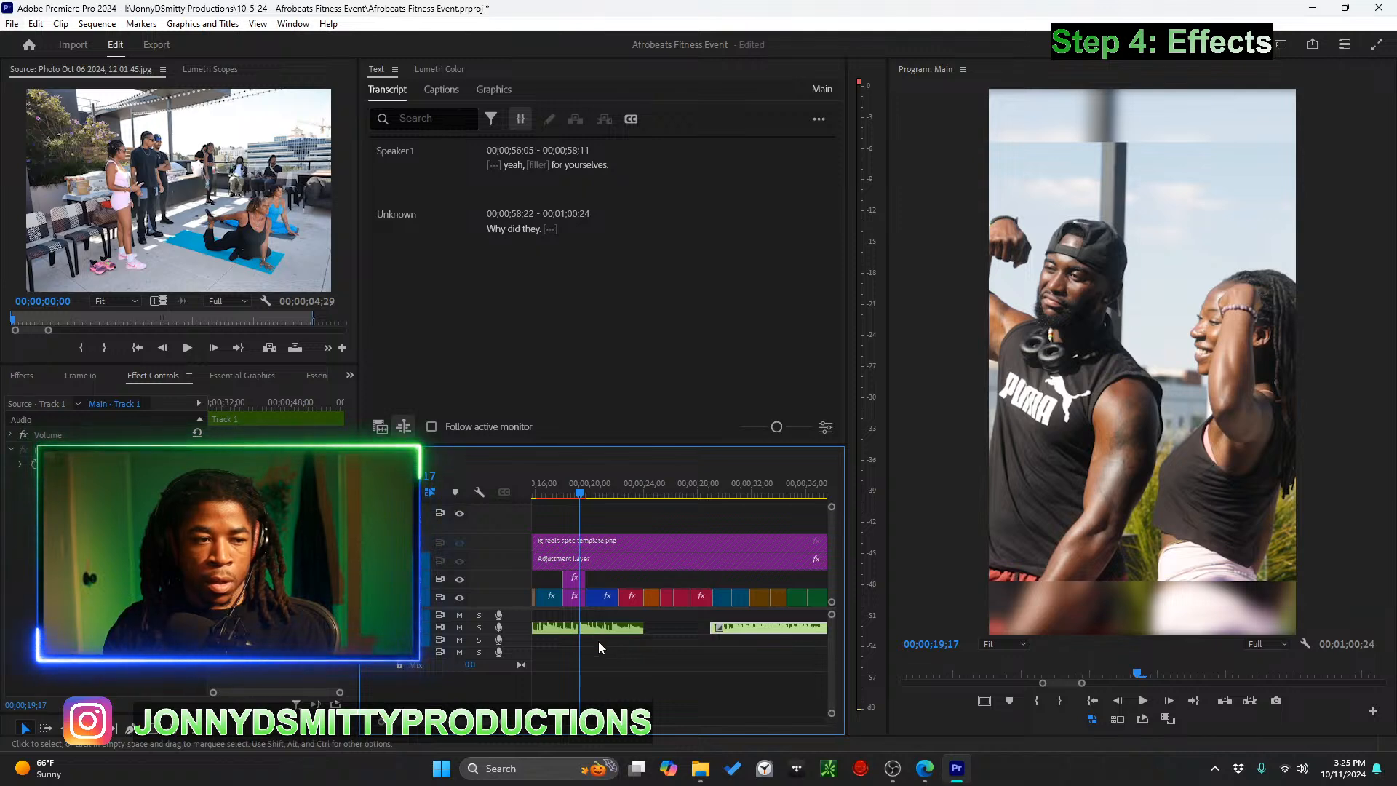
pyautogui.click(598, 640)
pyautogui.scroll(2, 600, 640)
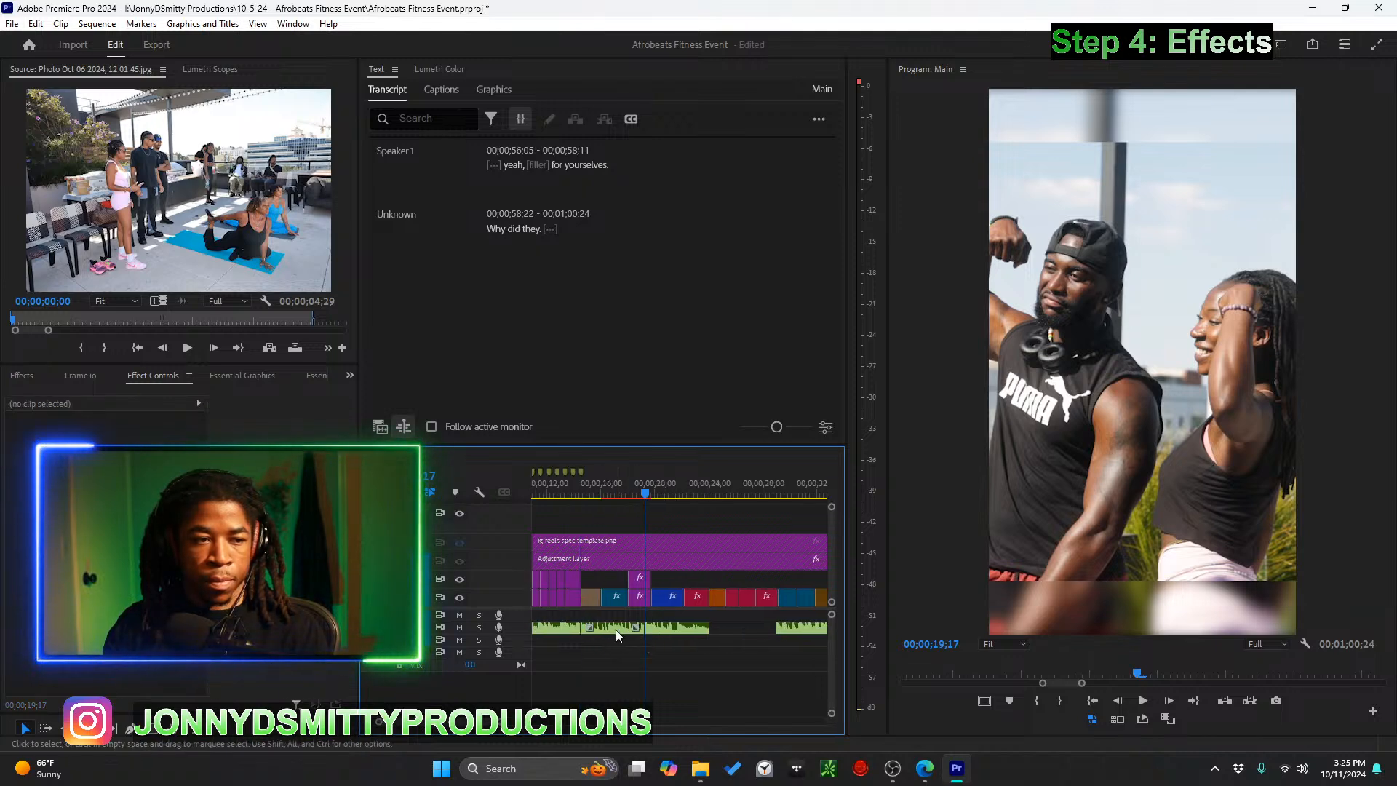
pyautogui.click(613, 630)
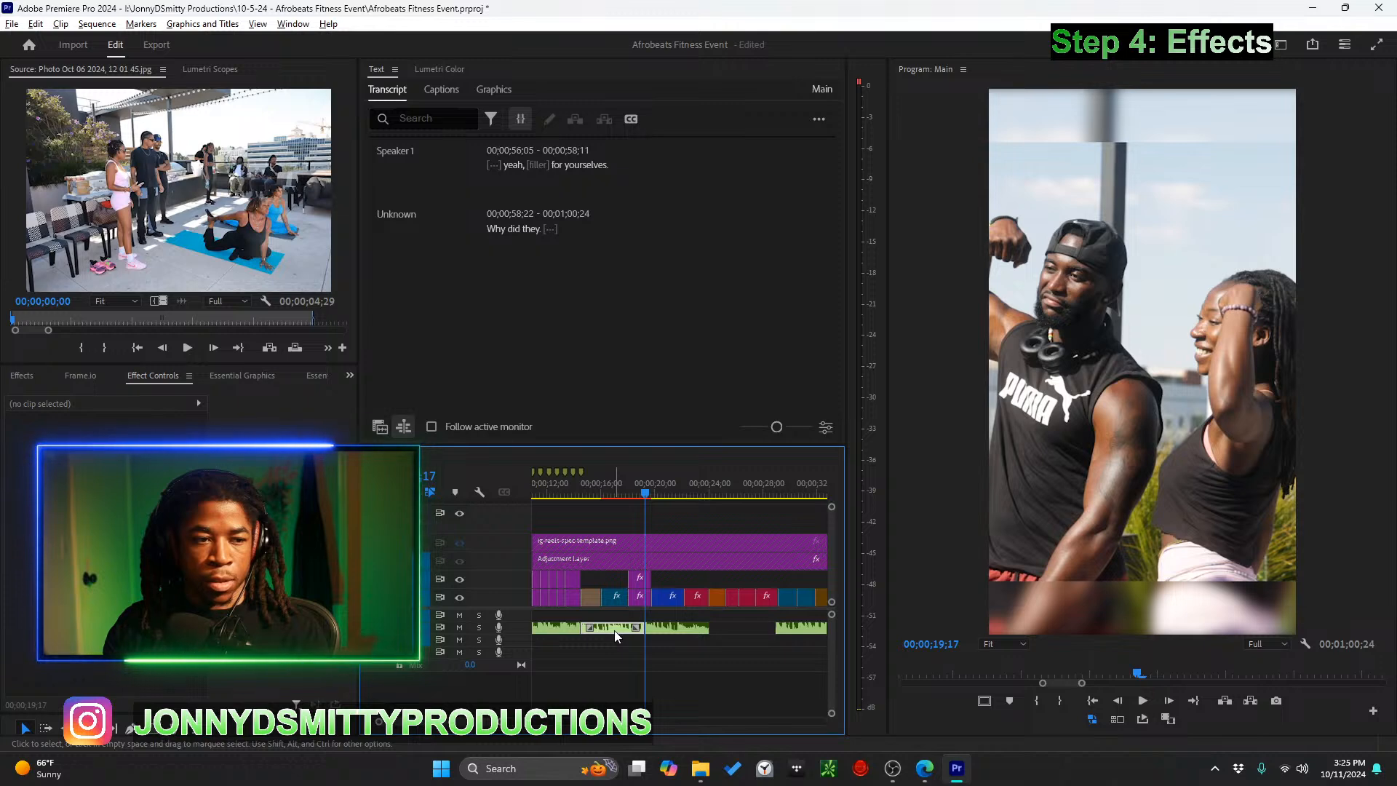
pyautogui.moveTo(614, 630); pyautogui.dragTo(729, 630)
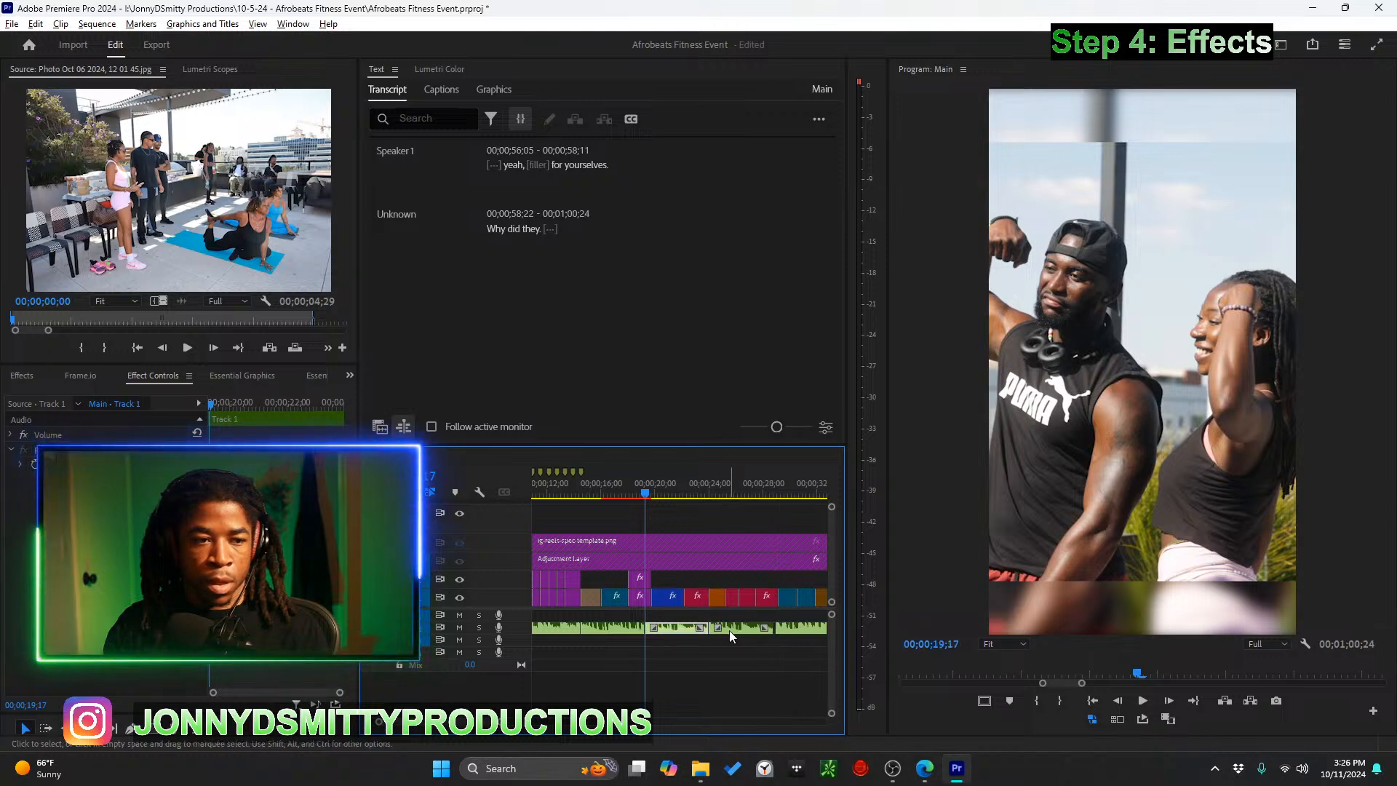
pyautogui.scroll(4, 736, 652)
pyautogui.scroll(3, 672, 580)
pyautogui.press('space')
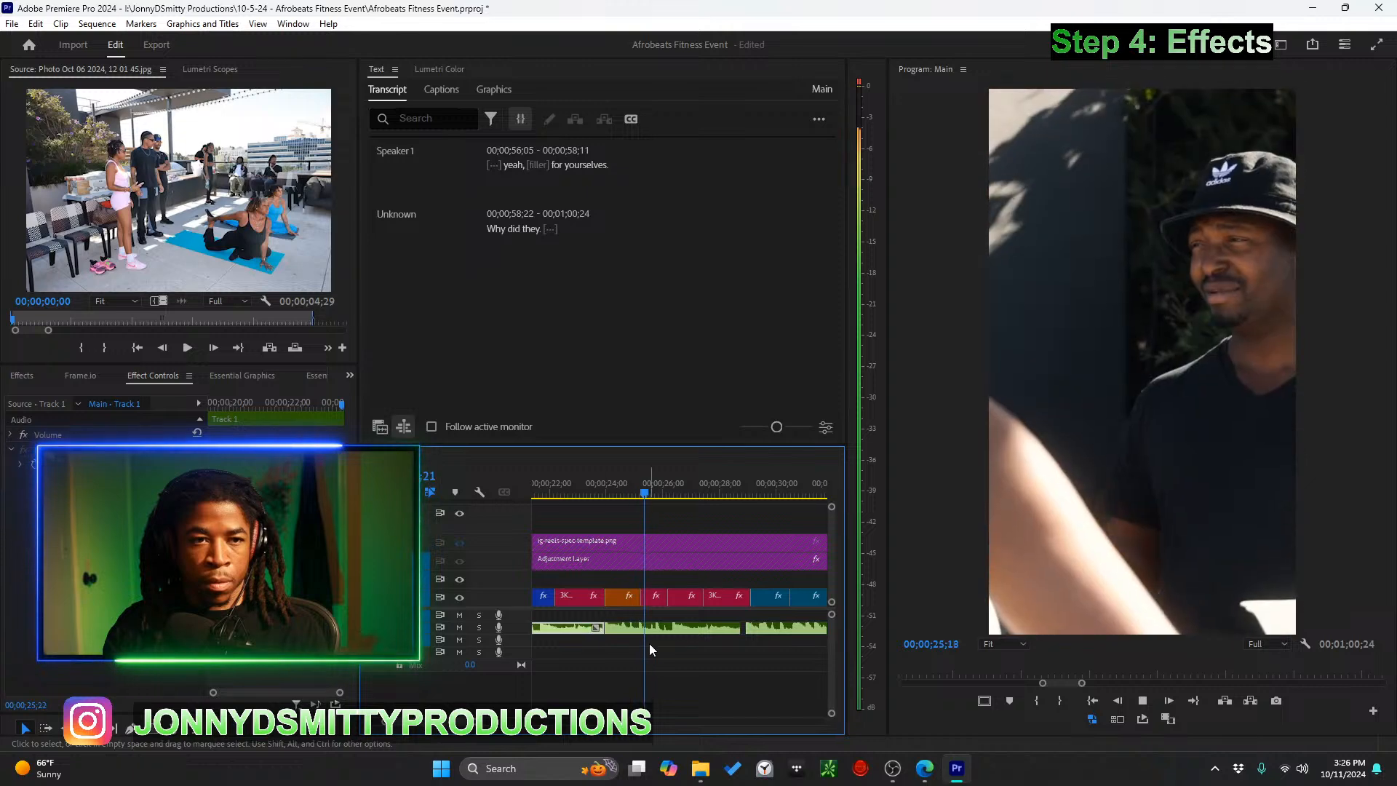
pyautogui.hotkey('ctrl', 'z')
# Play the music from about 00;00;14 and copy the section between 00;00;14;35 and 00;00;19;17 into the gap at 24 seconds
pyautogui.scroll(3, 636, 646)
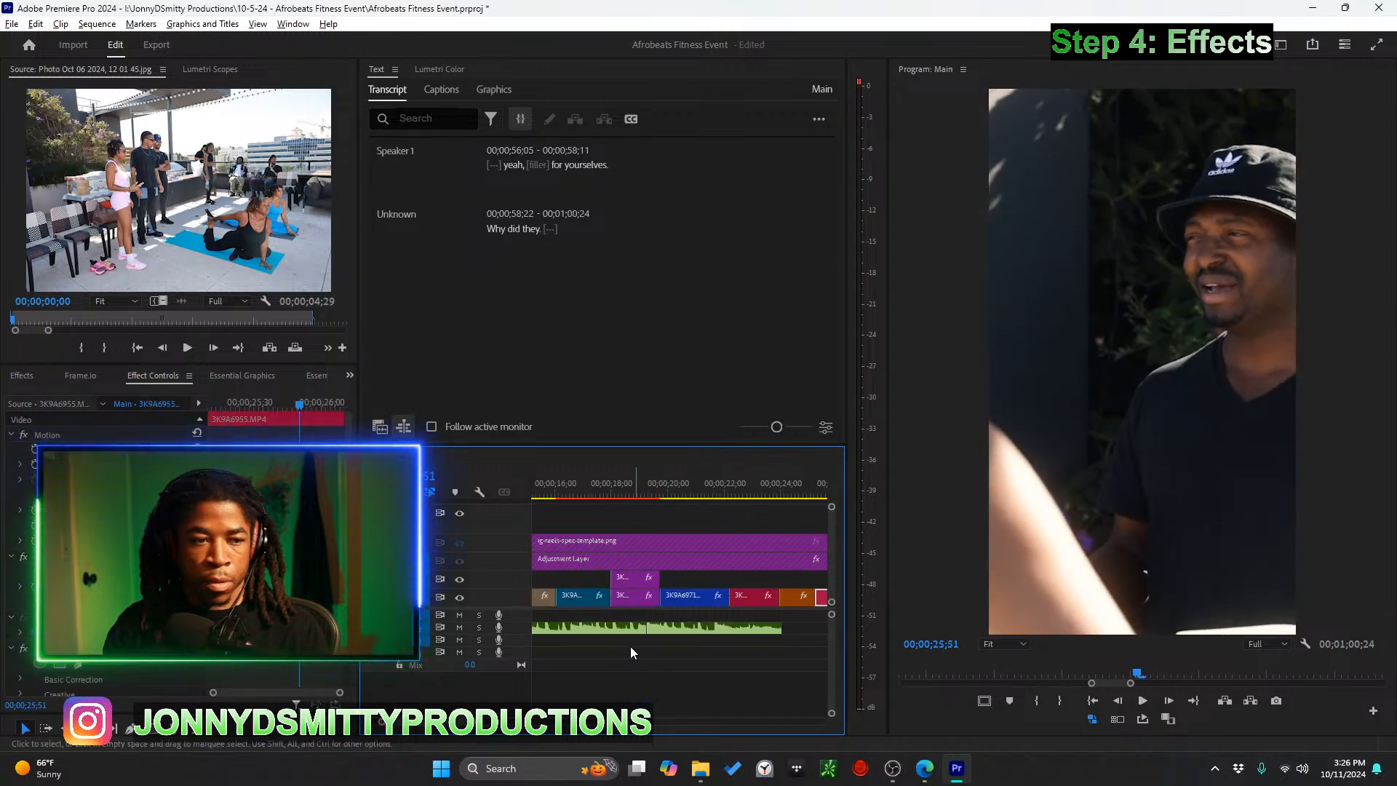
pyautogui.scroll(-2, 630, 646)
pyautogui.click(559, 480)
pyautogui.press('space')
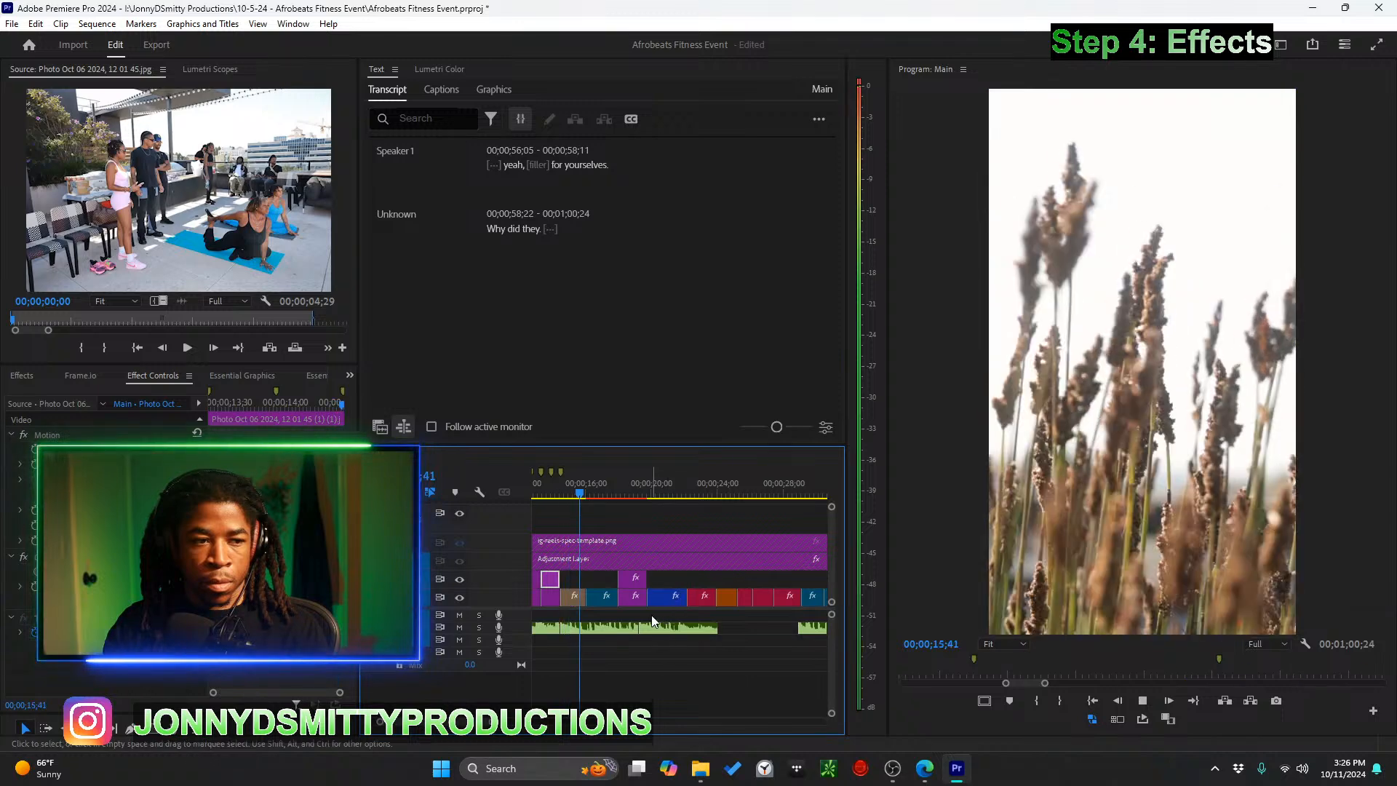
pyautogui.moveTo(609, 628); pyautogui.dragTo(757, 635)
# Save the project and play the joined music from 00;00;23;22 to about 00;00;30;20
pyautogui.scroll(3, 752, 636)
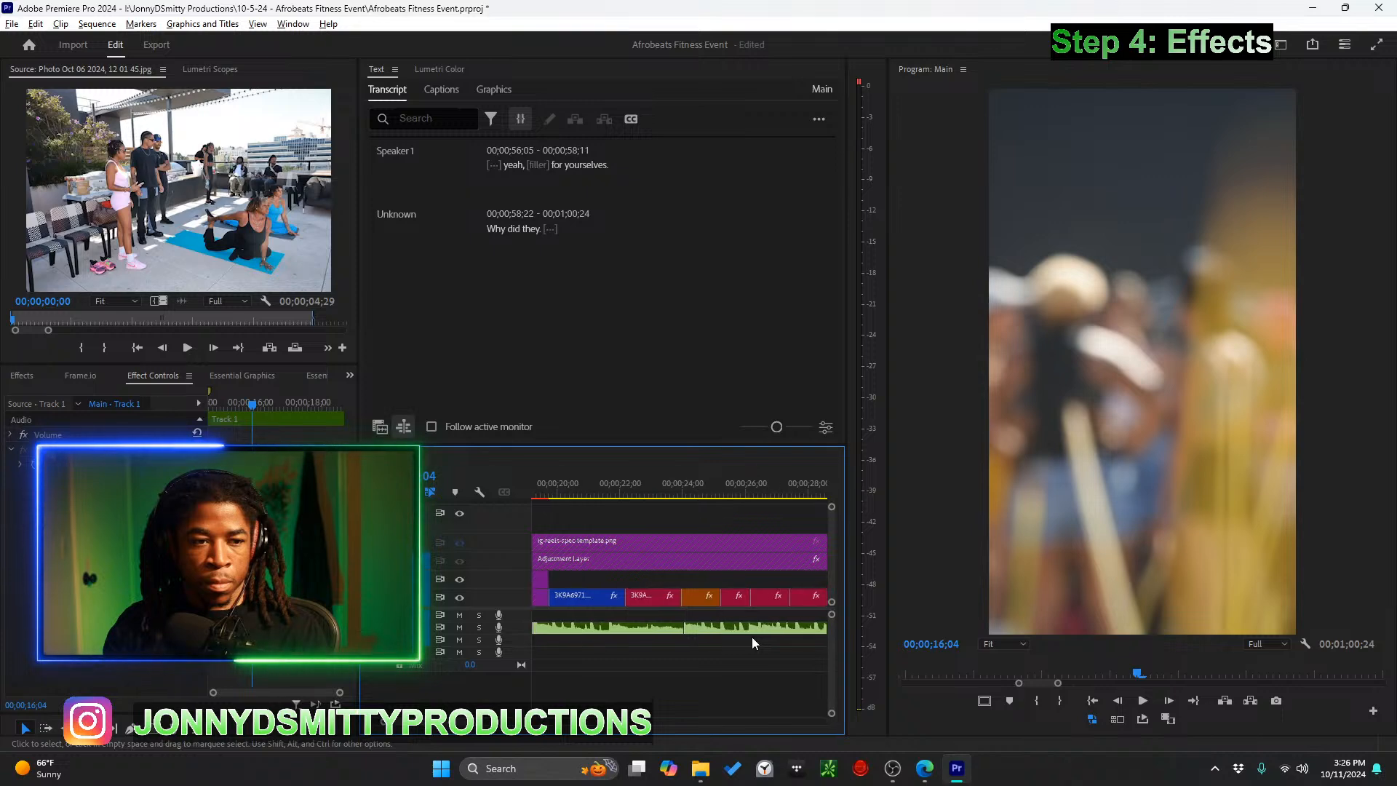
pyautogui.scroll(2, 746, 635)
pyautogui.press('space')
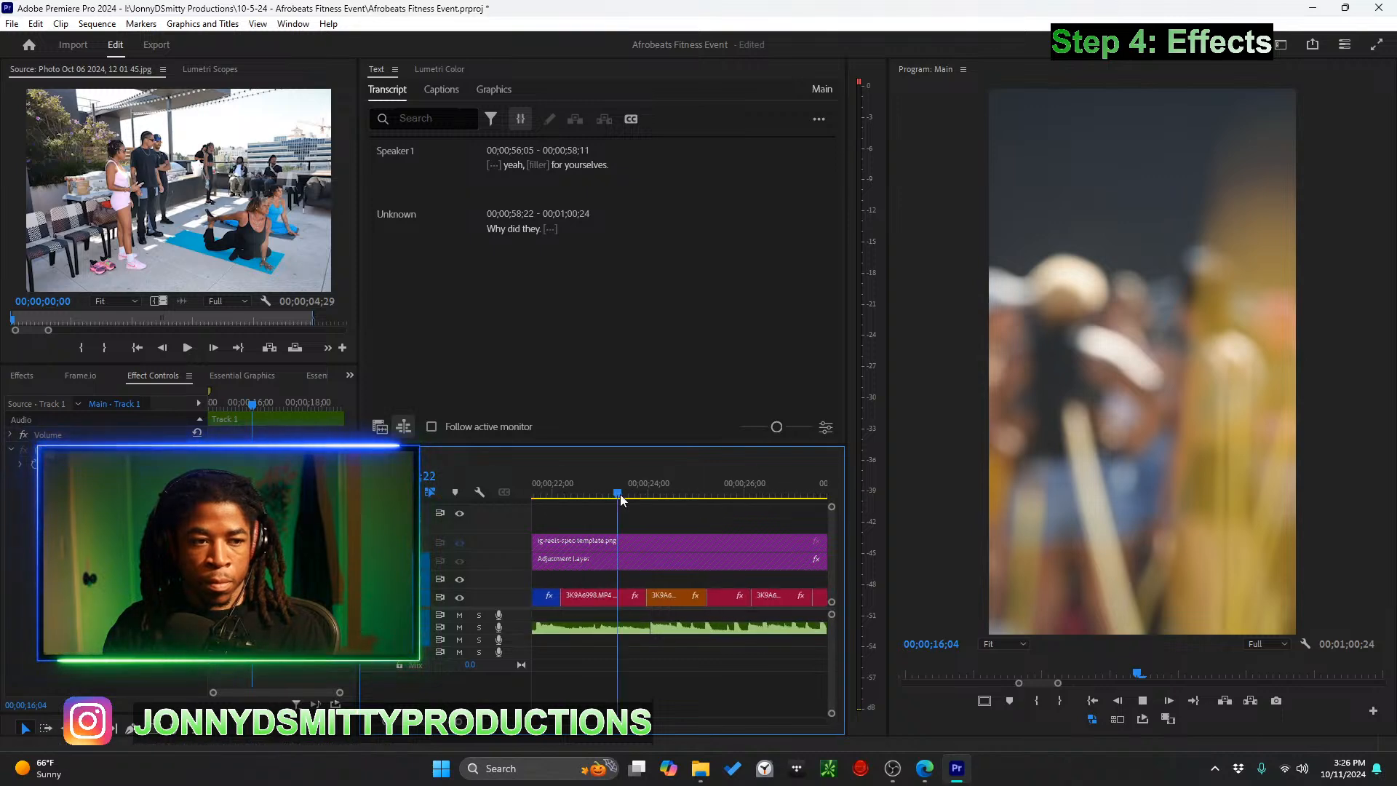
pyautogui.press('d')
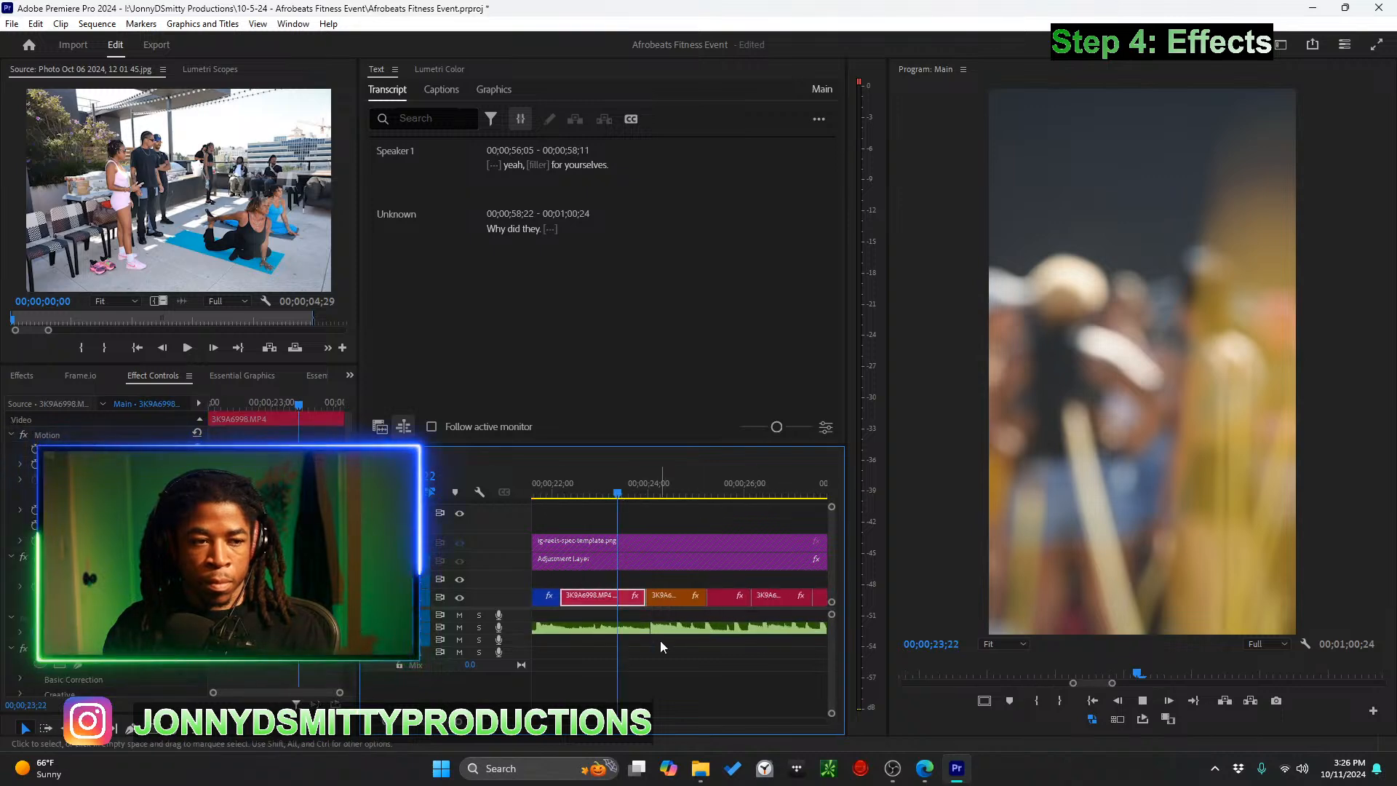
pyautogui.hotkey('ctrl', 's')
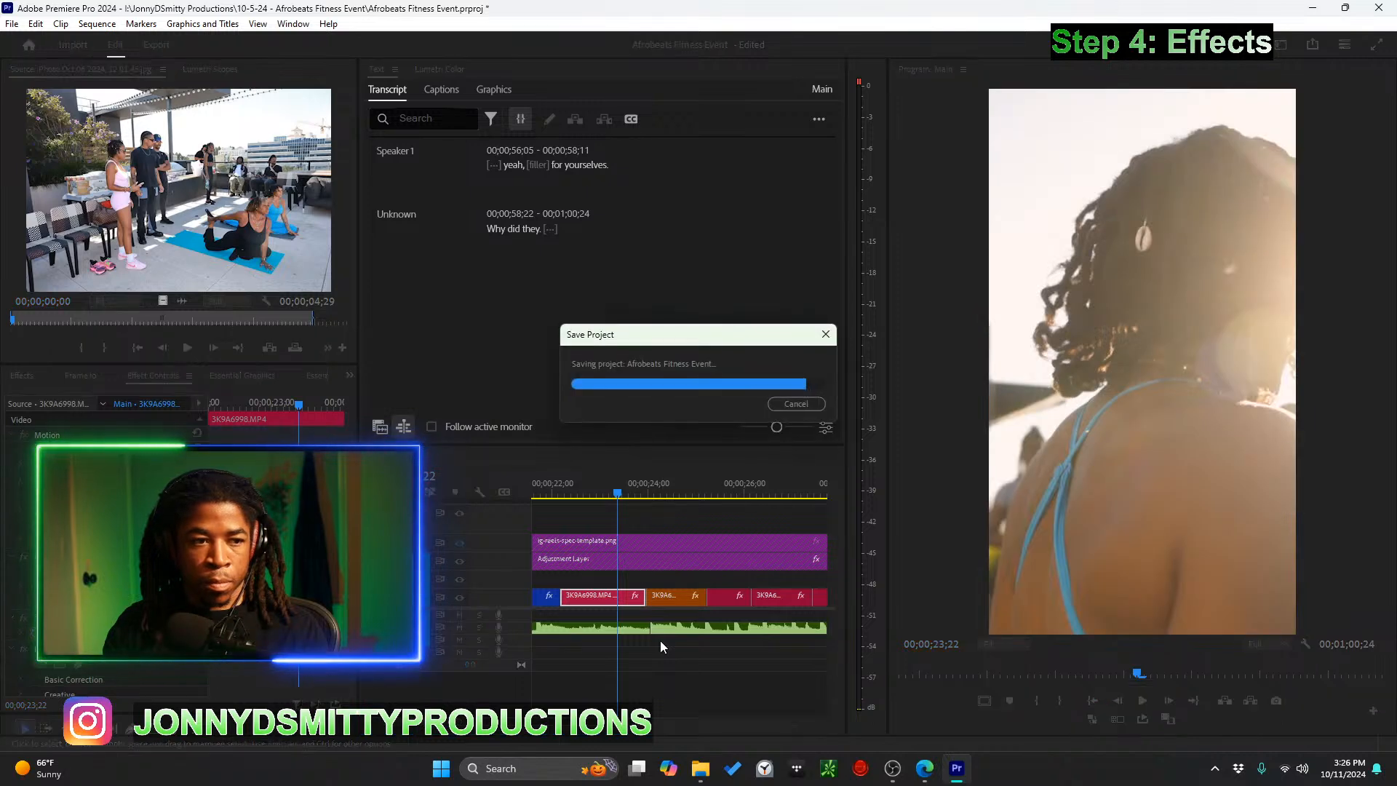
pyautogui.press('space')
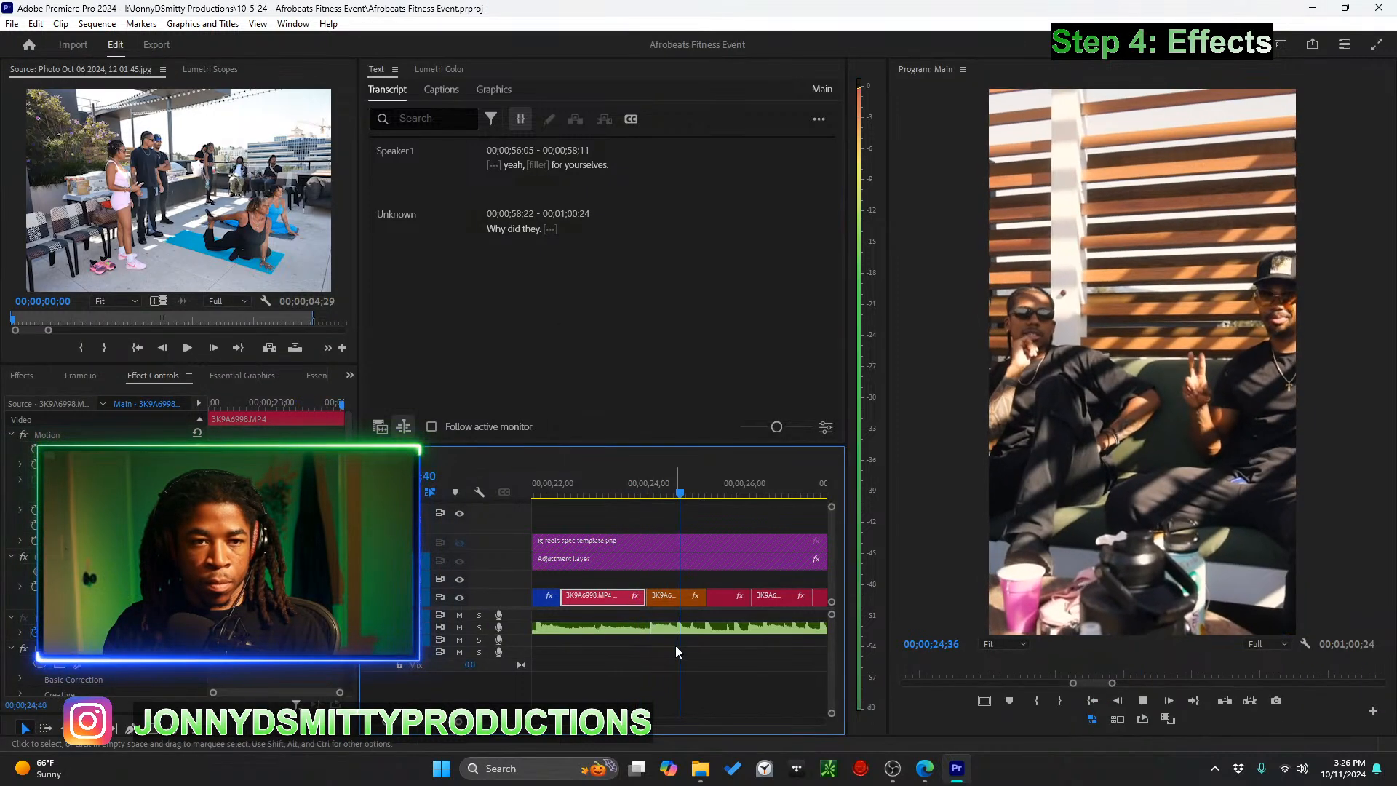
pyautogui.scroll(-4, 665, 644)
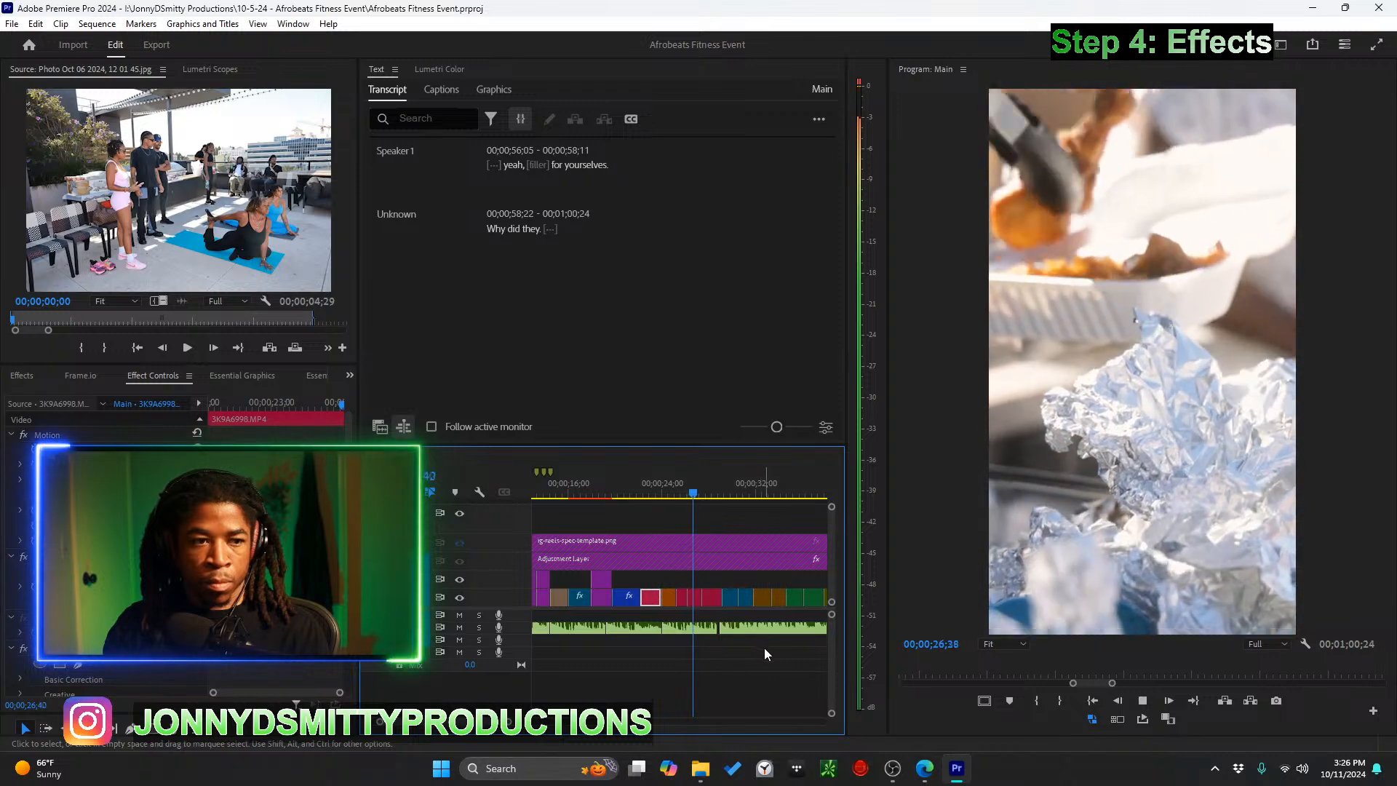
pyautogui.scroll(3, 761, 647)
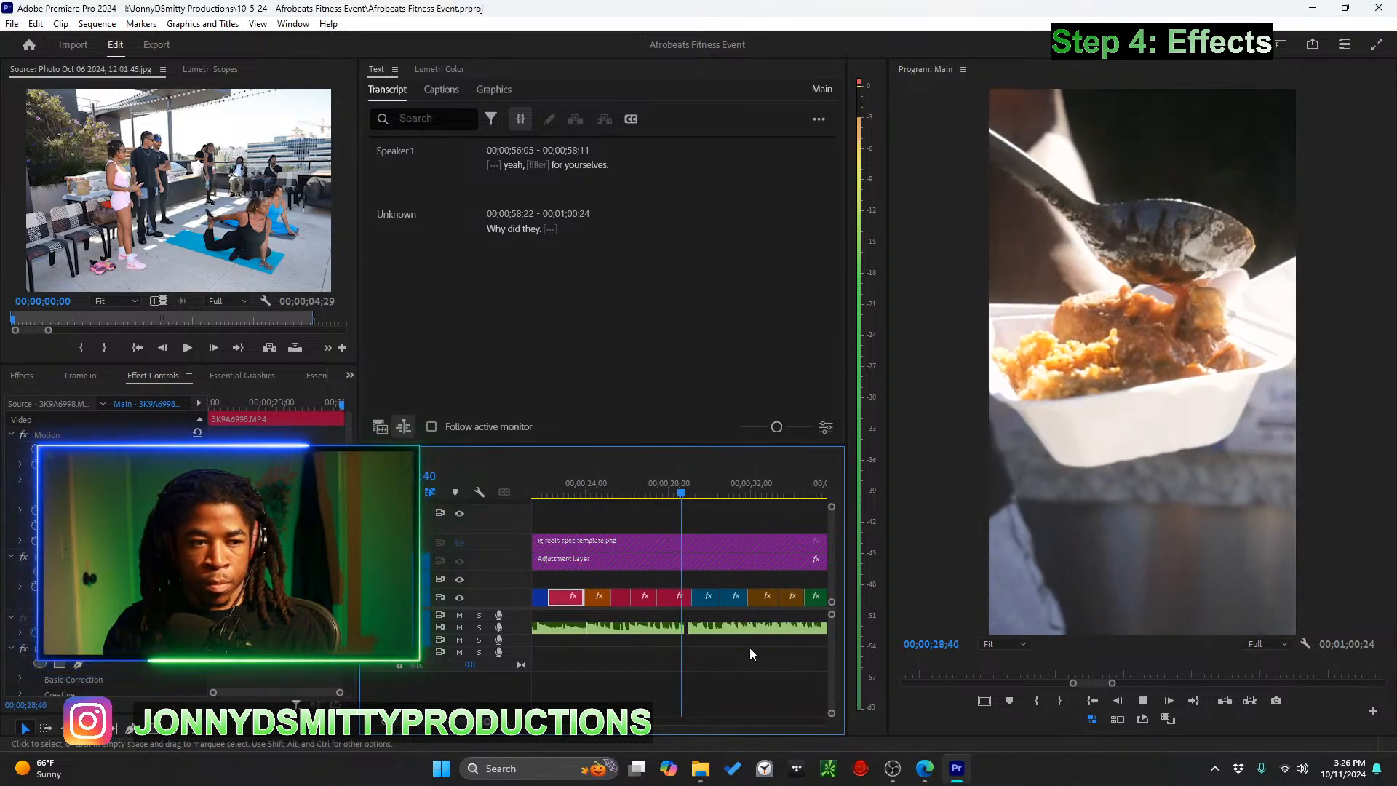
pyautogui.scroll(2, 729, 644)
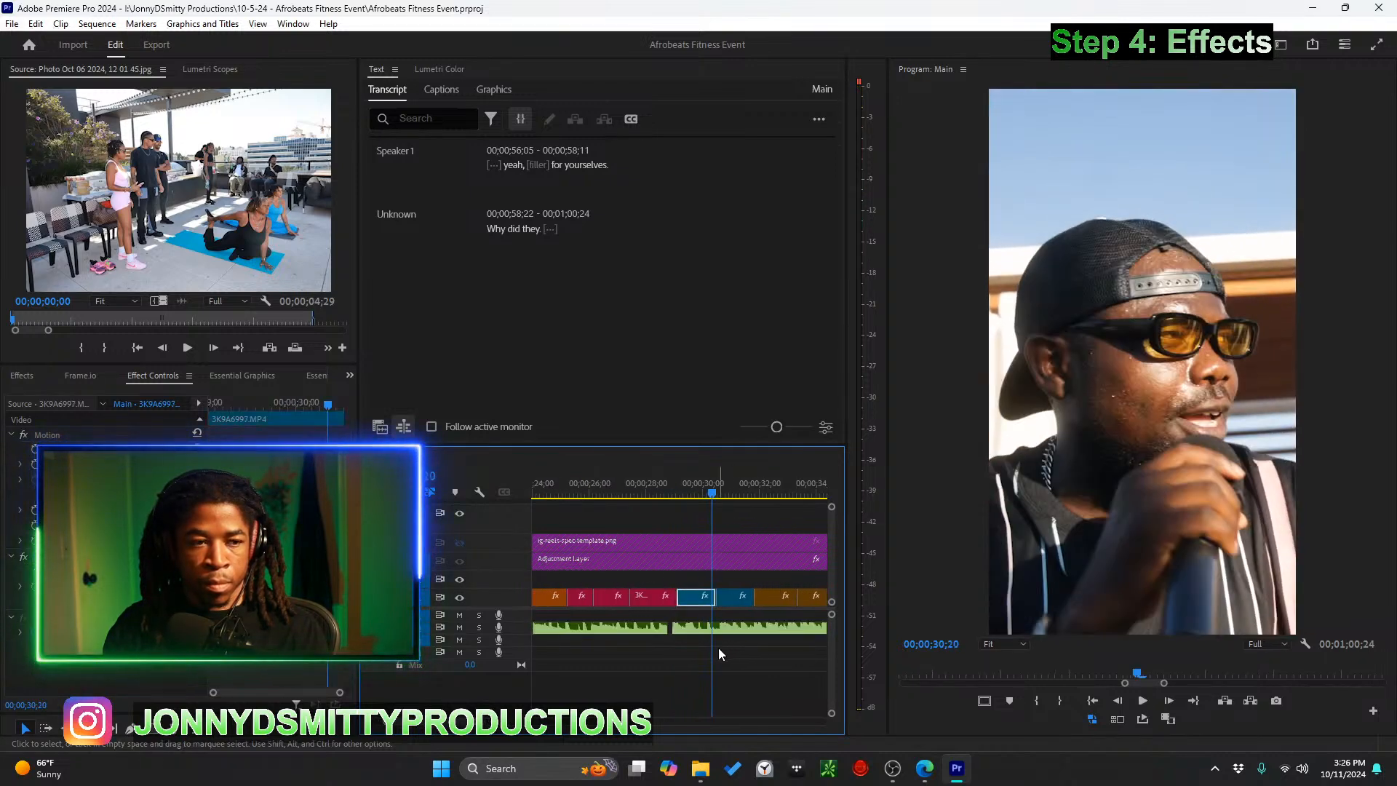
# Shift the last music section slightly earlier to close the small gap near 00;00;29
pyautogui.scroll(2, 718, 647)
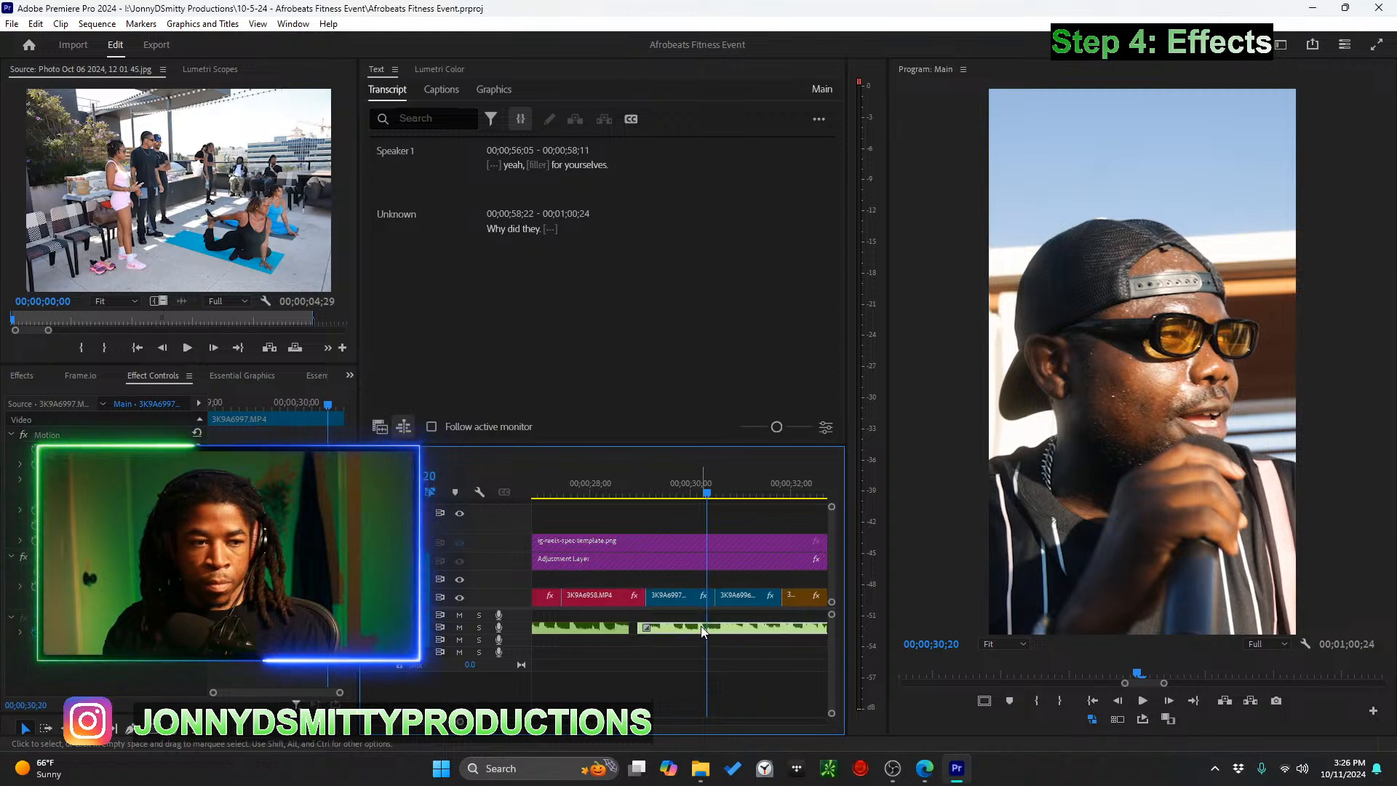
pyautogui.moveTo(700, 625); pyautogui.dragTo(696, 627)
pyautogui.scroll(-5, 696, 644)
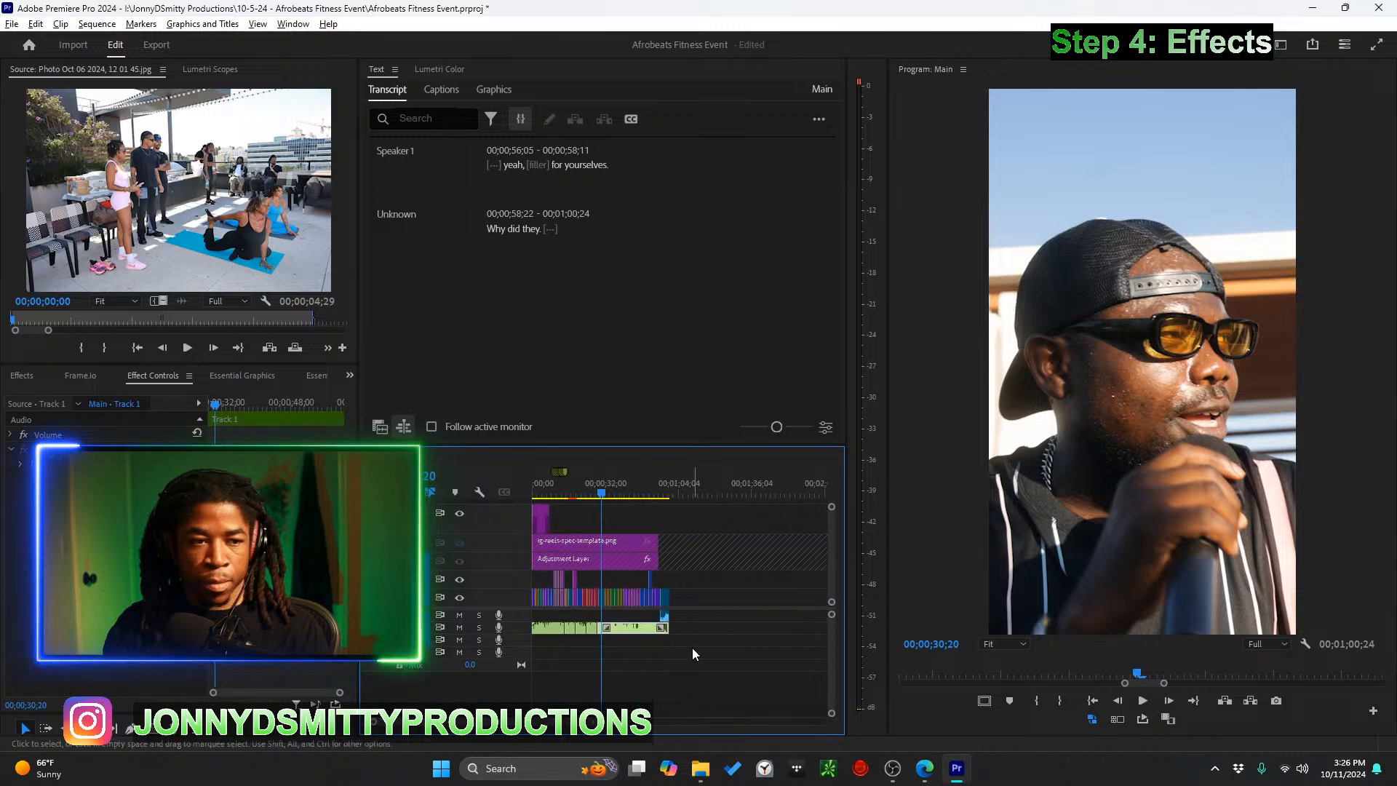
# Apply the default audio transition to the music edit point near 00;00;24;03
pyautogui.scroll(6, 531, 640)
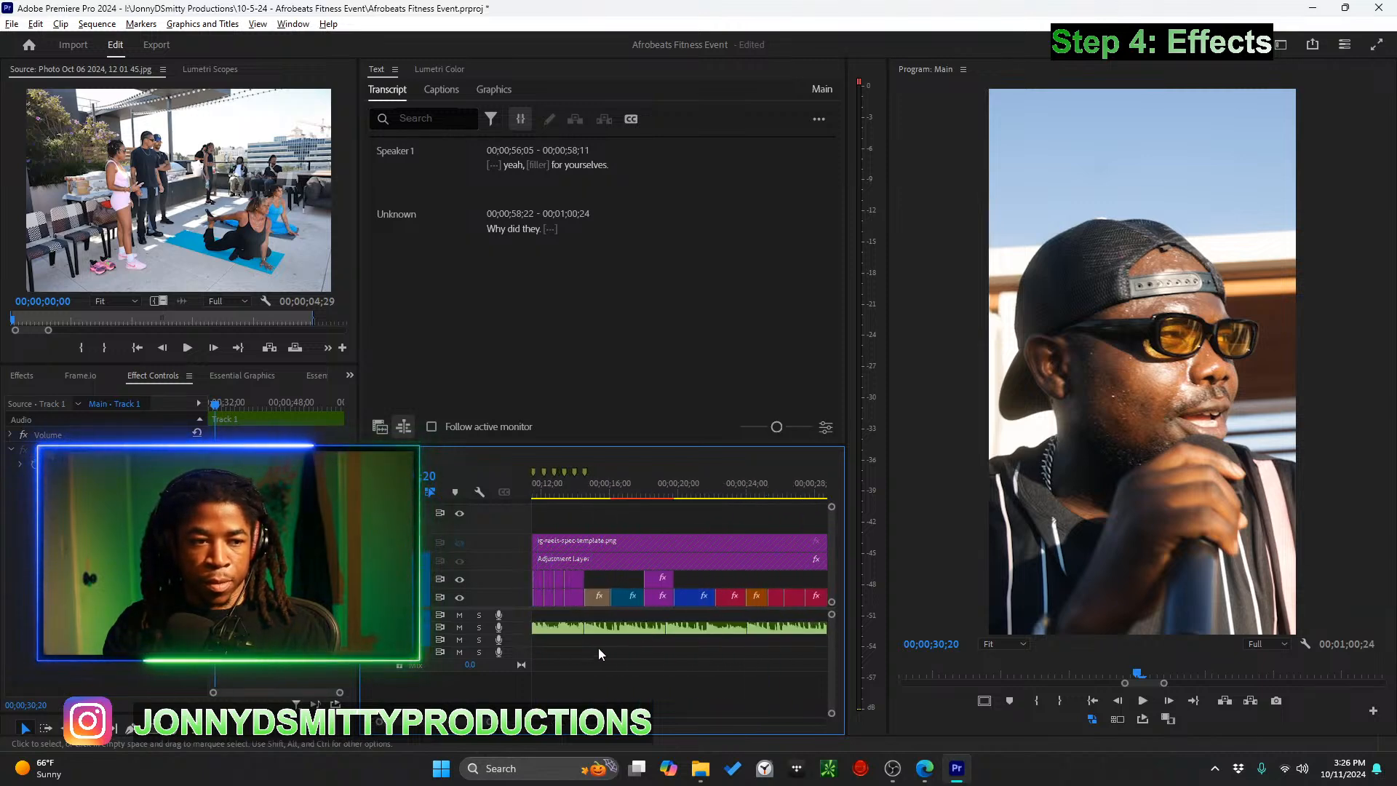
pyautogui.scroll(3, 735, 661)
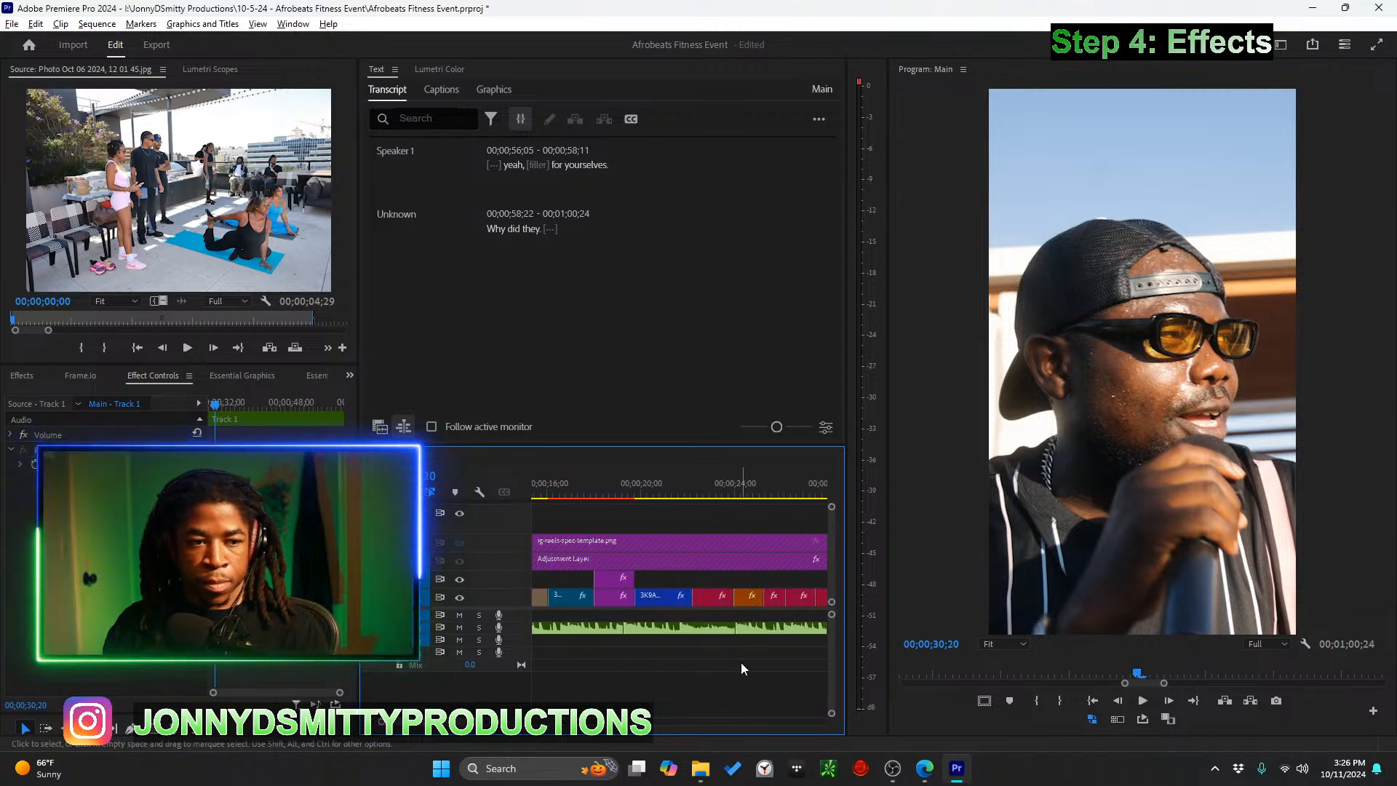
pyautogui.moveTo(729, 634); pyautogui.dragTo(728, 633)
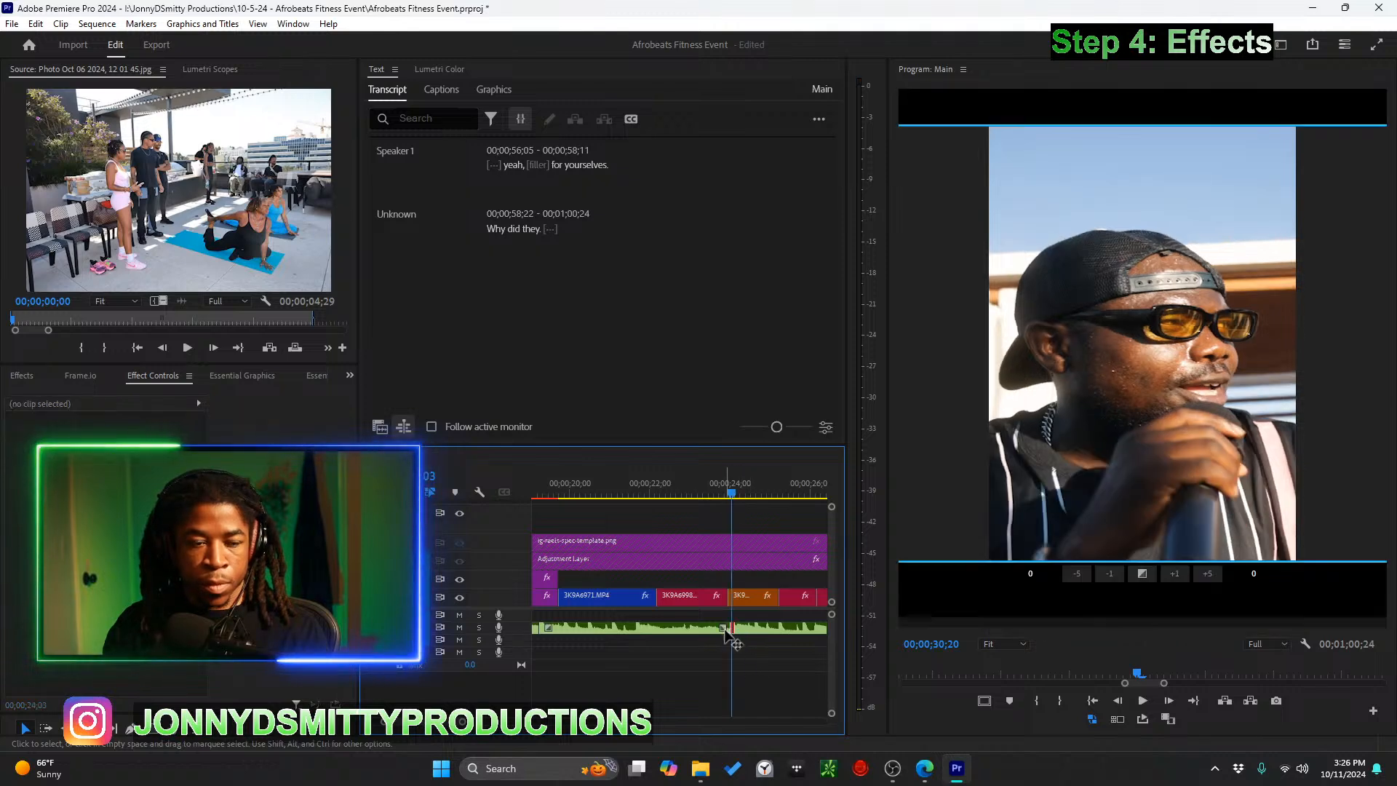
pyautogui.hotkey('ctrl', 'shift', 'd')
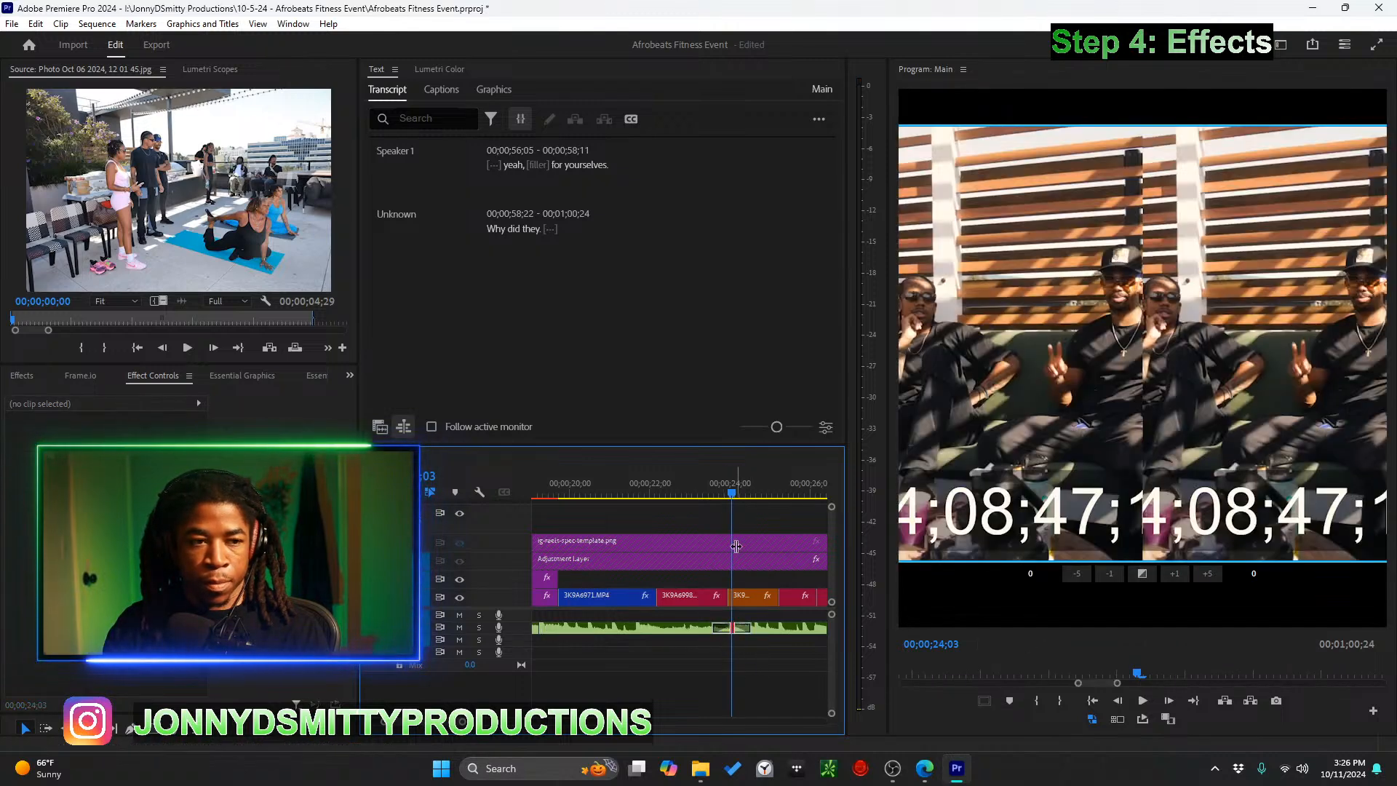
# Play the music across the new crossfade twice, starting shortly before the cut at about 00;00;23;19
pyautogui.click(704, 491)
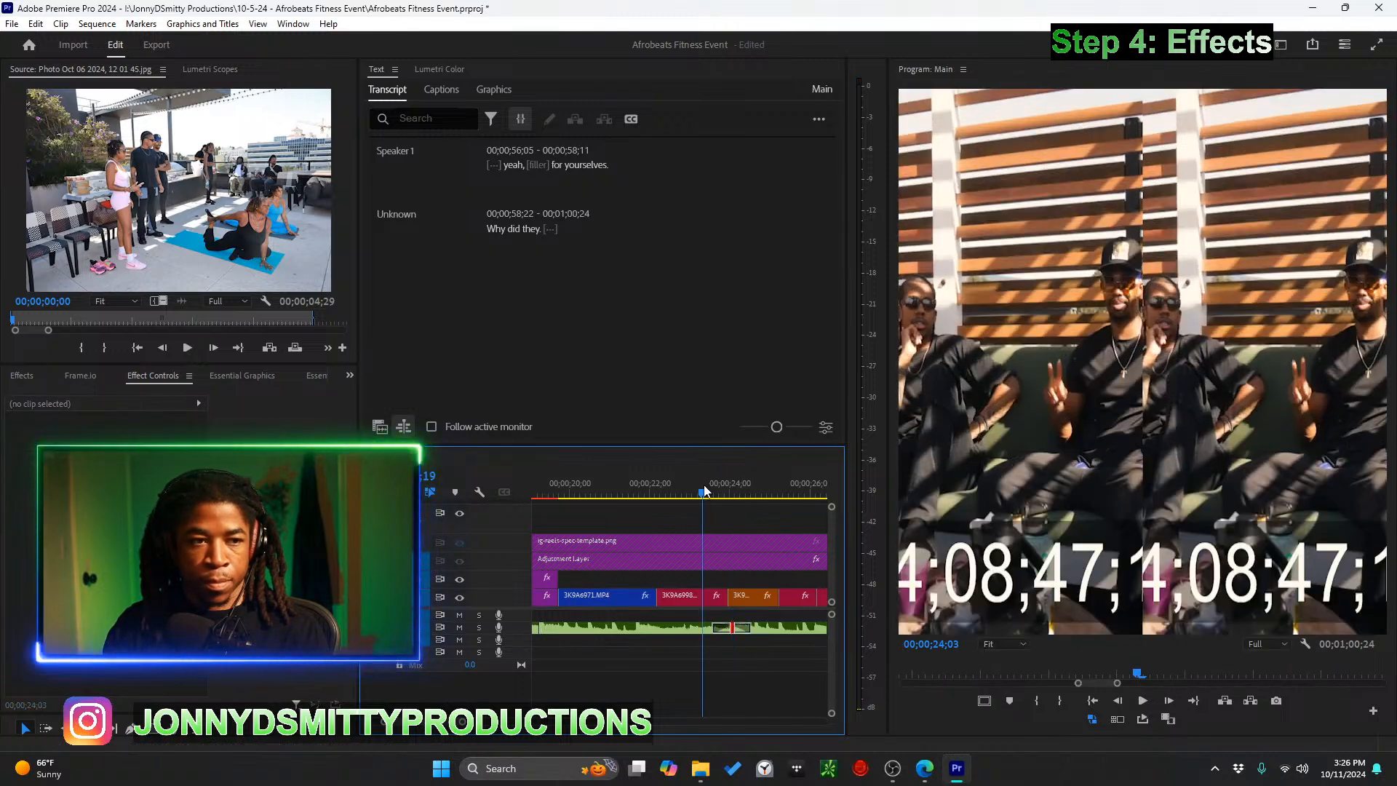
pyautogui.press('space')
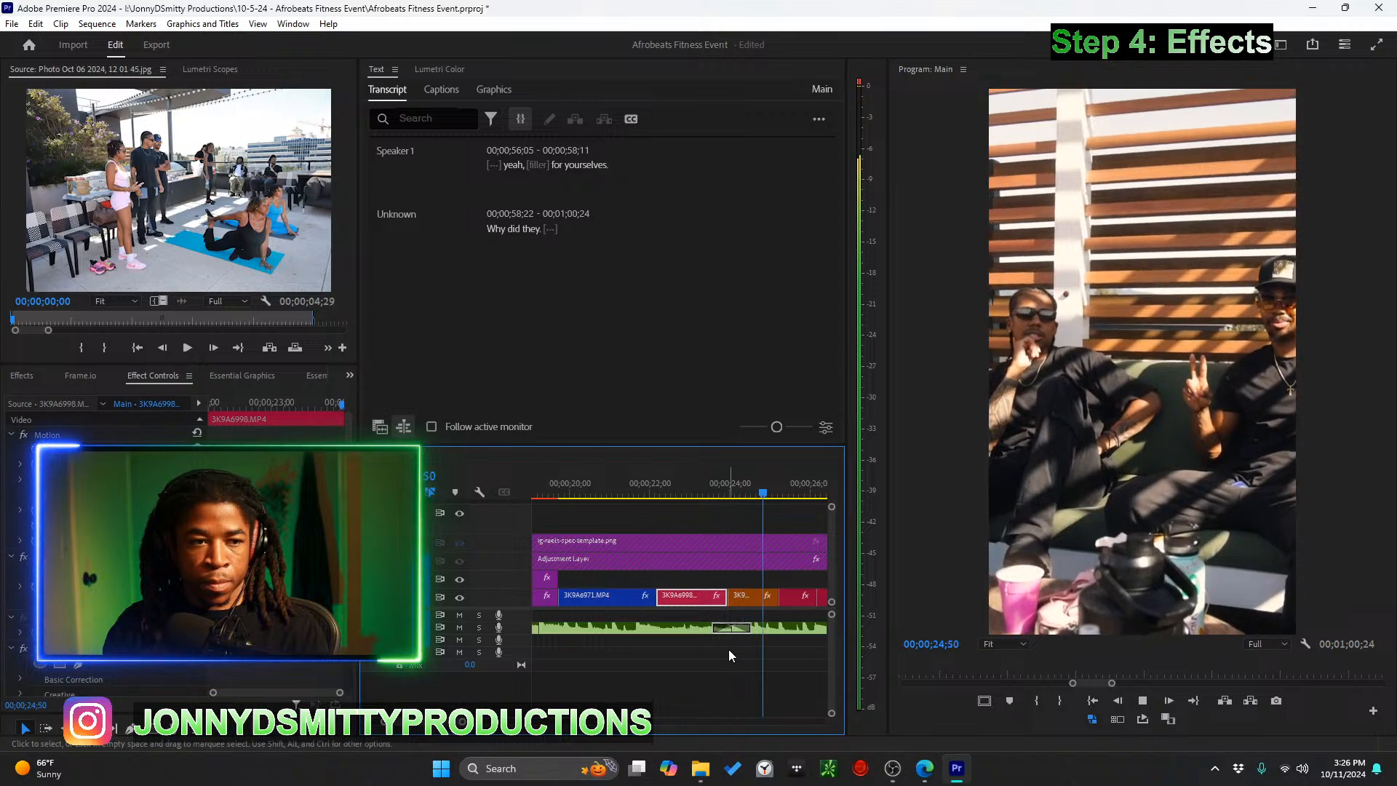
pyautogui.scroll(2, 728, 649)
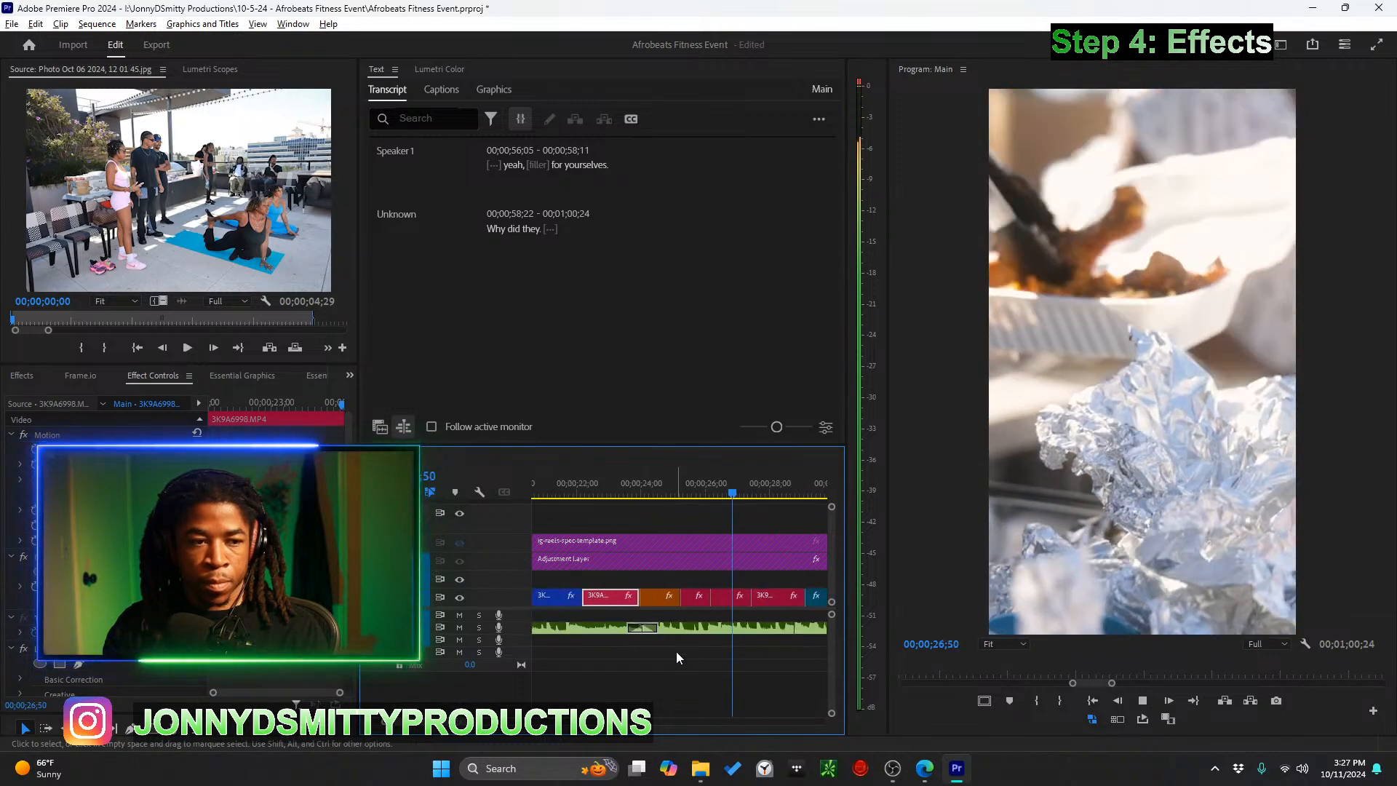
pyautogui.press('space')
pyautogui.scroll(2, 648, 654)
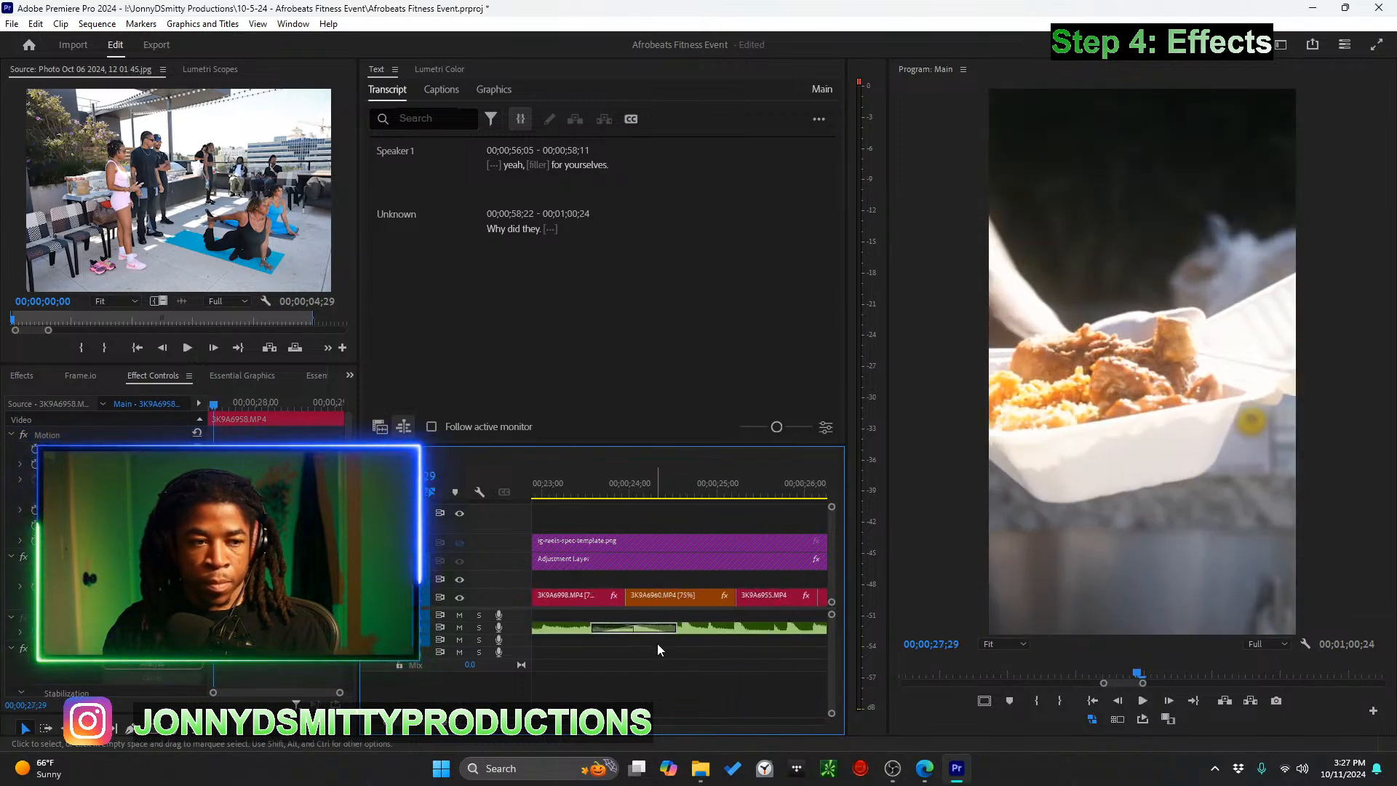
pyautogui.click(579, 495)
pyautogui.press('space')
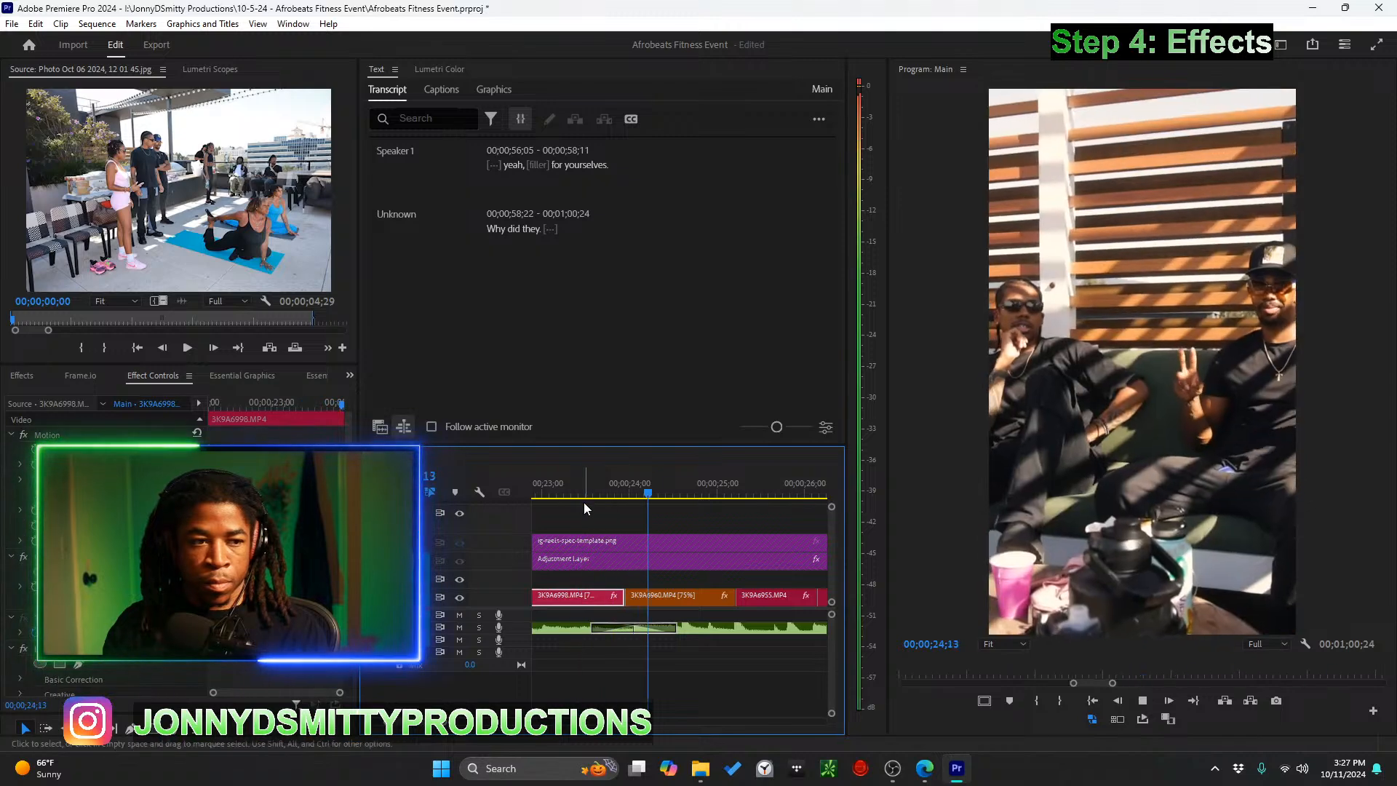
pyautogui.press('space')
# Reapply the default audio transition at the music edit point near 00;00;24;01 and play it from 00;00;23;17
pyautogui.scroll(2, 707, 647)
pyautogui.moveTo(704, 630)
pyautogui.mouseDown()
pyautogui.moveTo(695, 638)
pyautogui.moveTo(704, 629)
pyautogui.mouseUp()
pyautogui.scroll(2, 695, 639)
pyautogui.hotkey('ctrl', 'shift', 'd')
pyautogui.click(606, 490)
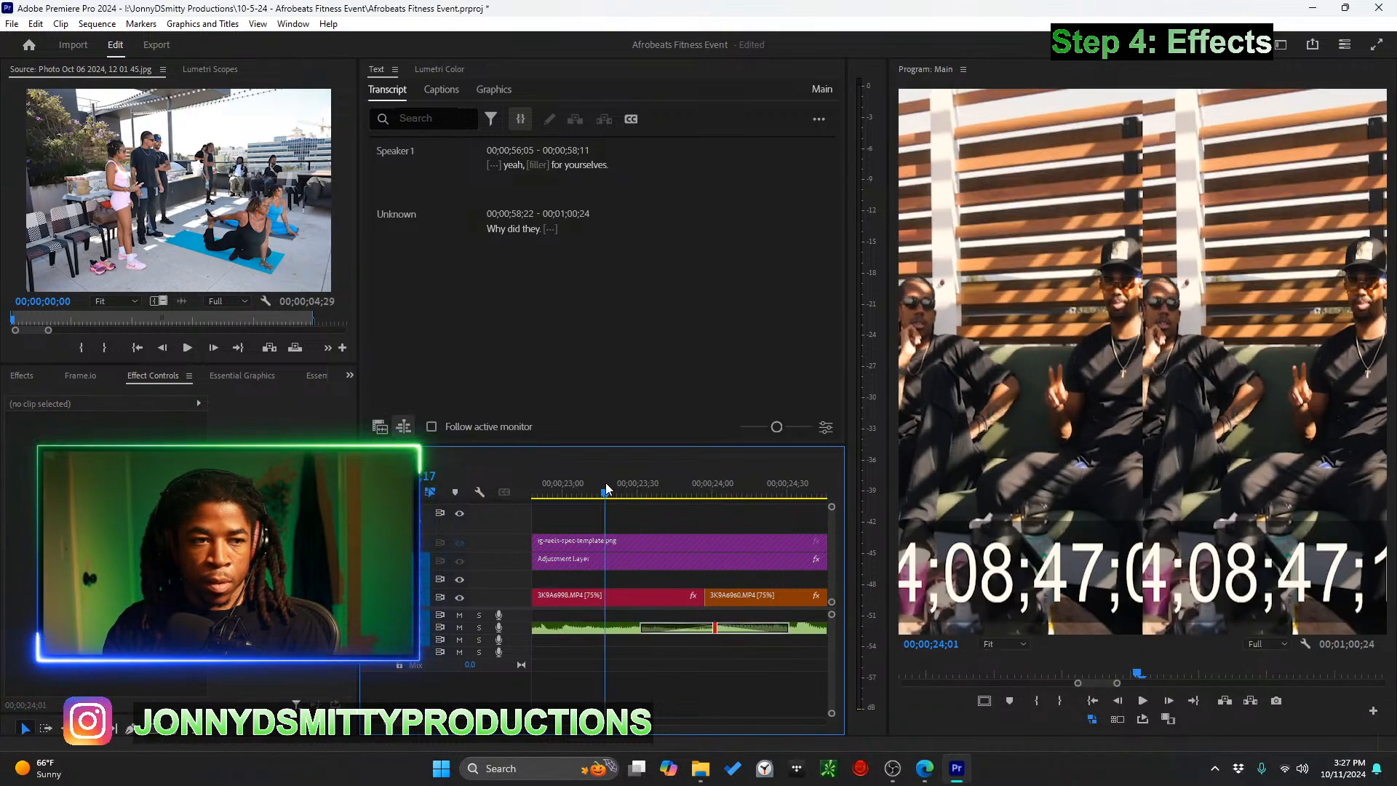
pyautogui.press('space')
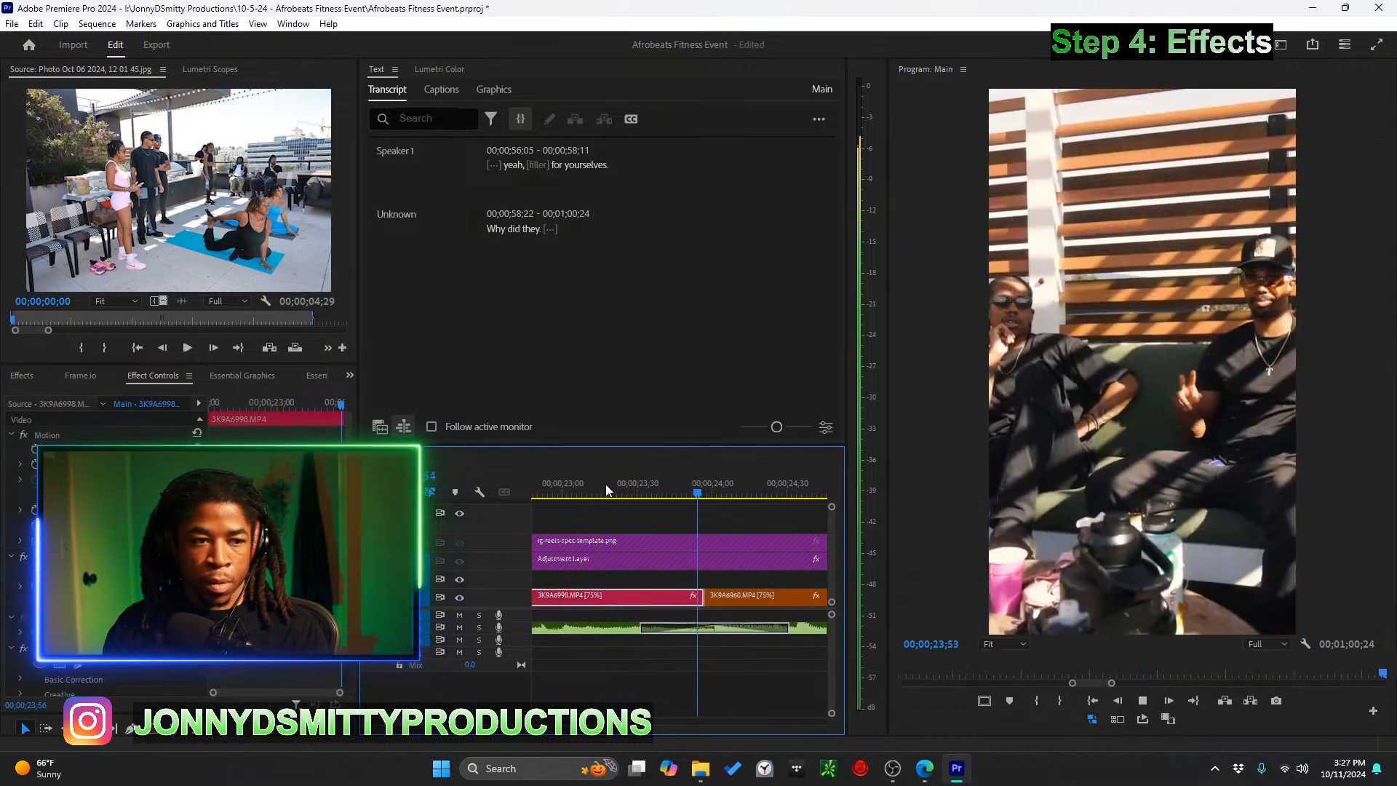
pyautogui.press('space')
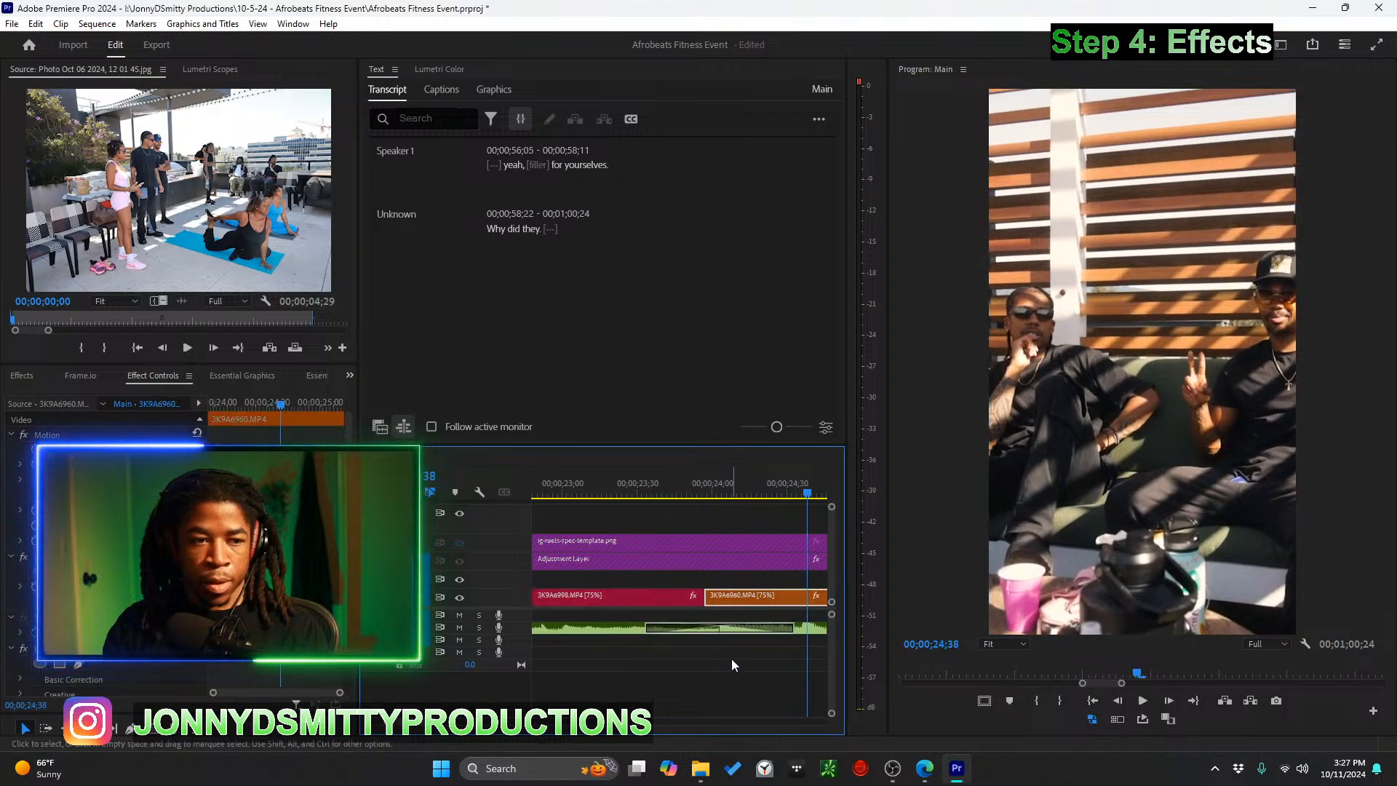
# Try to roll the music edit point with its crossfade about five frames later and play the result
pyautogui.hotkey('ctrl', 'z')
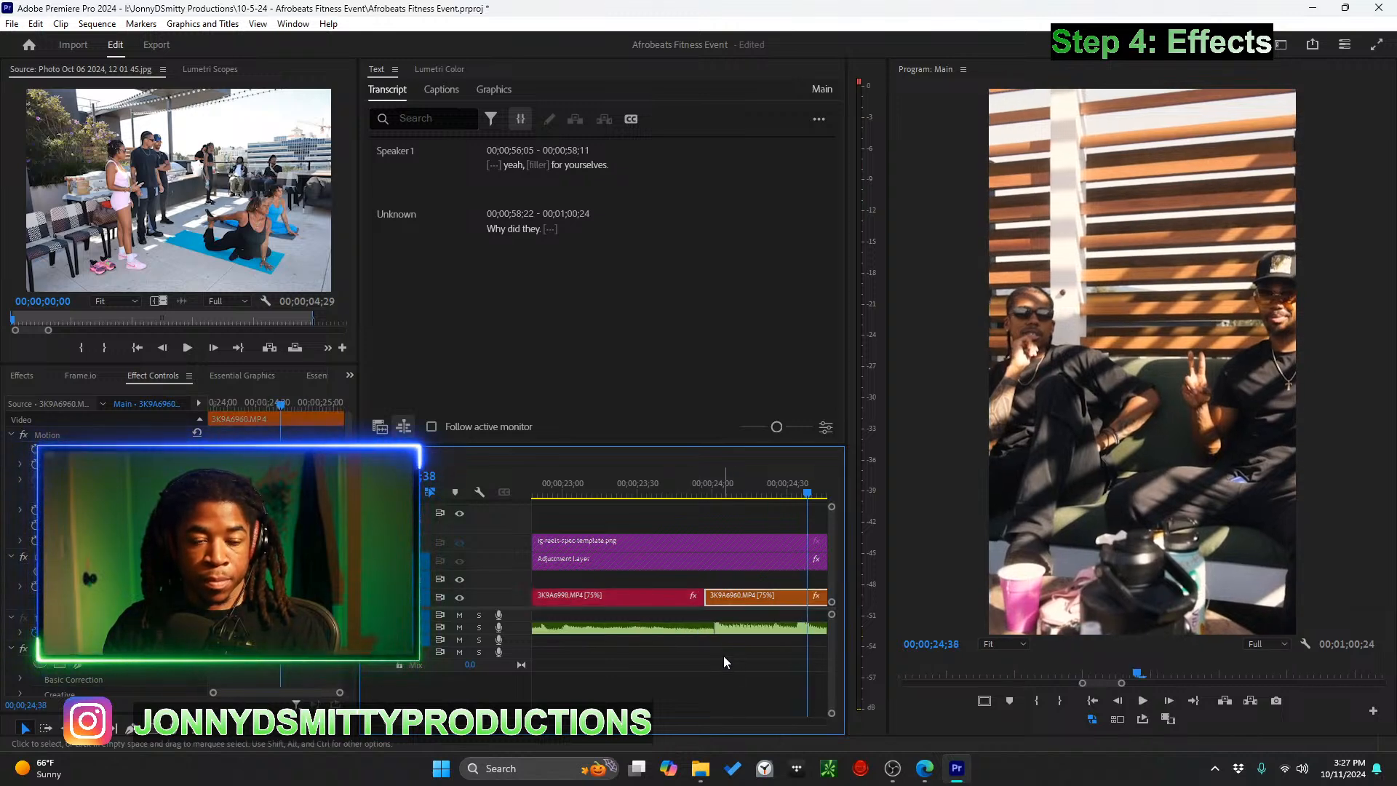
pyautogui.hotkey('ctrl', 'shift', 'z')
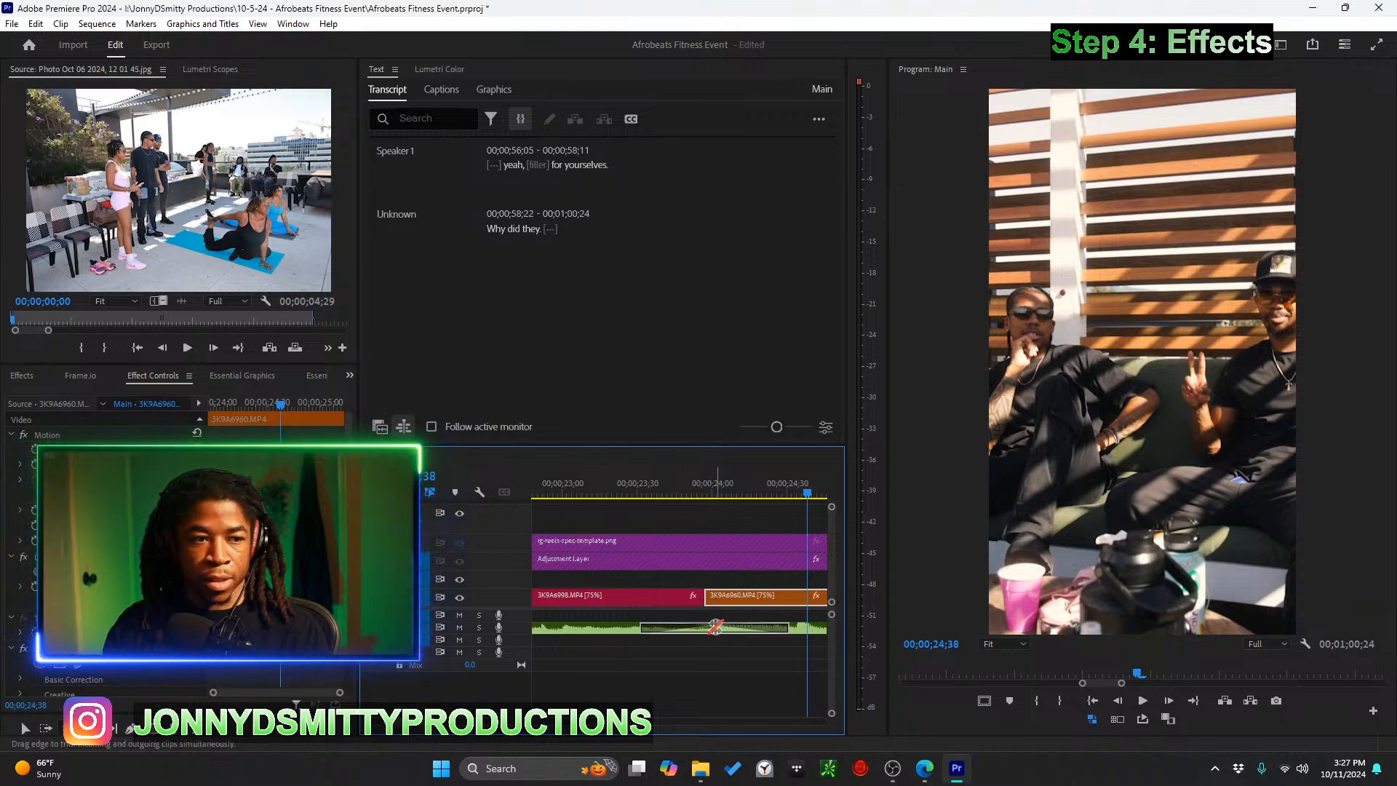
pyautogui.moveTo(710, 635); pyautogui.dragTo(725, 634)
pyautogui.press('space')
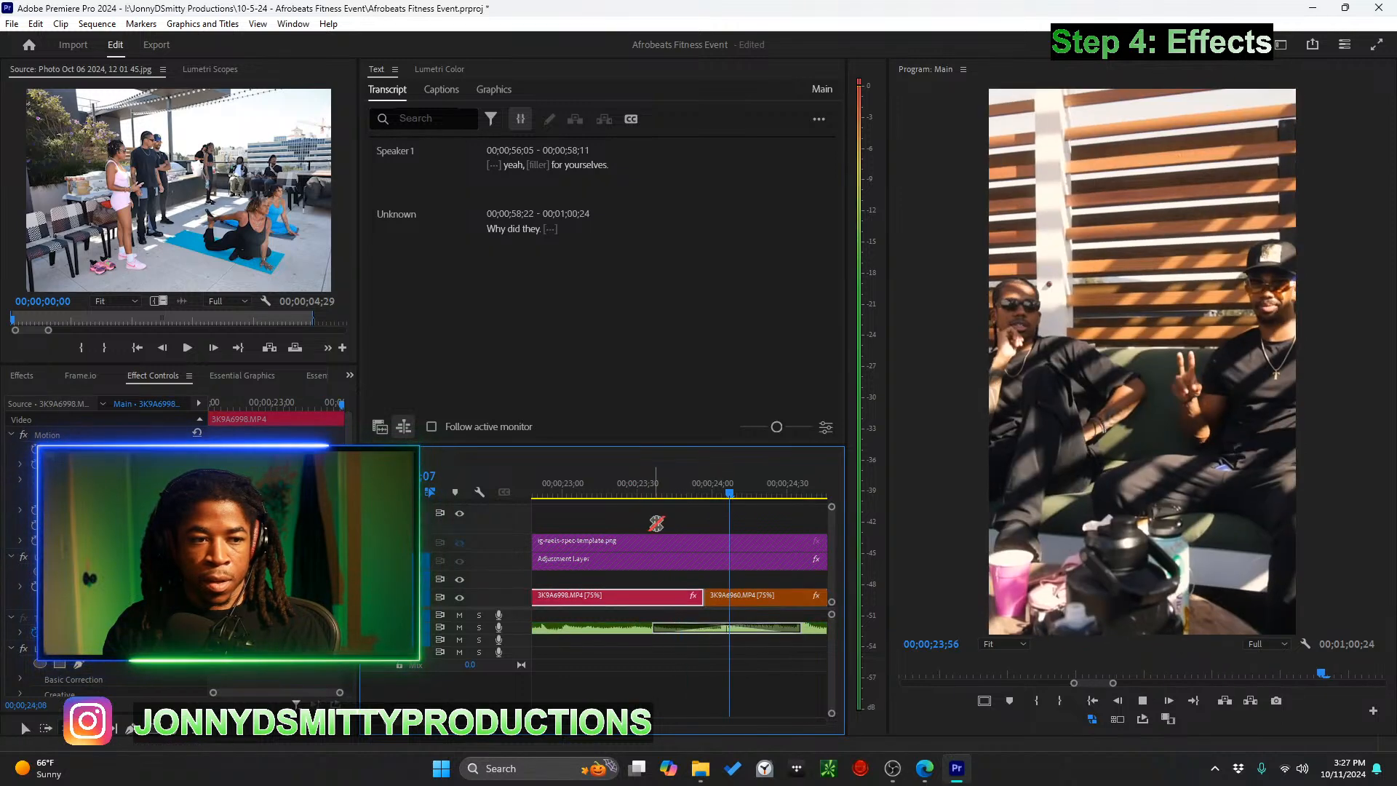
pyautogui.press('space')
pyautogui.click(606, 480)
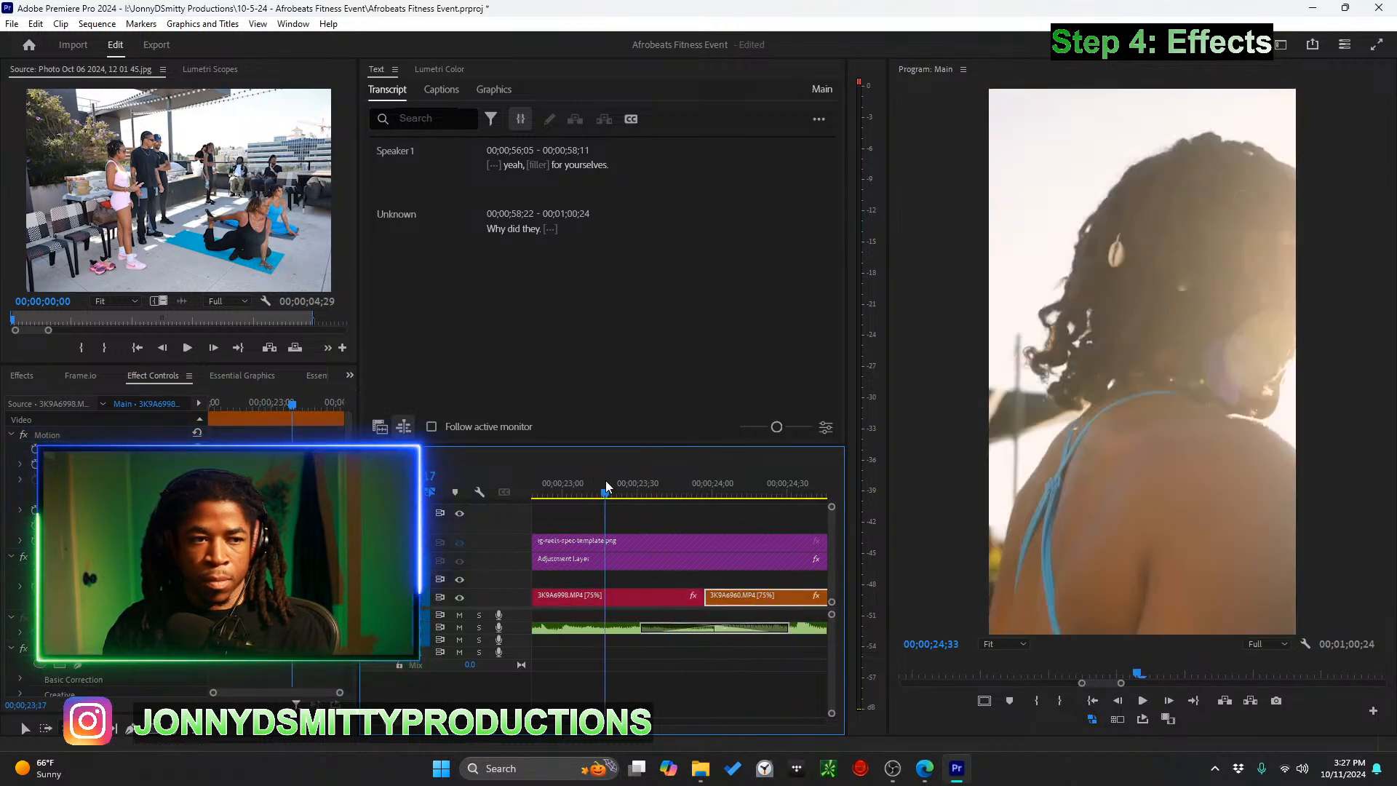
# Shorten the music crossfade near 00;00;24;00 to about 12 frames and play the music across it
pyautogui.press('space')
pyautogui.press('space')
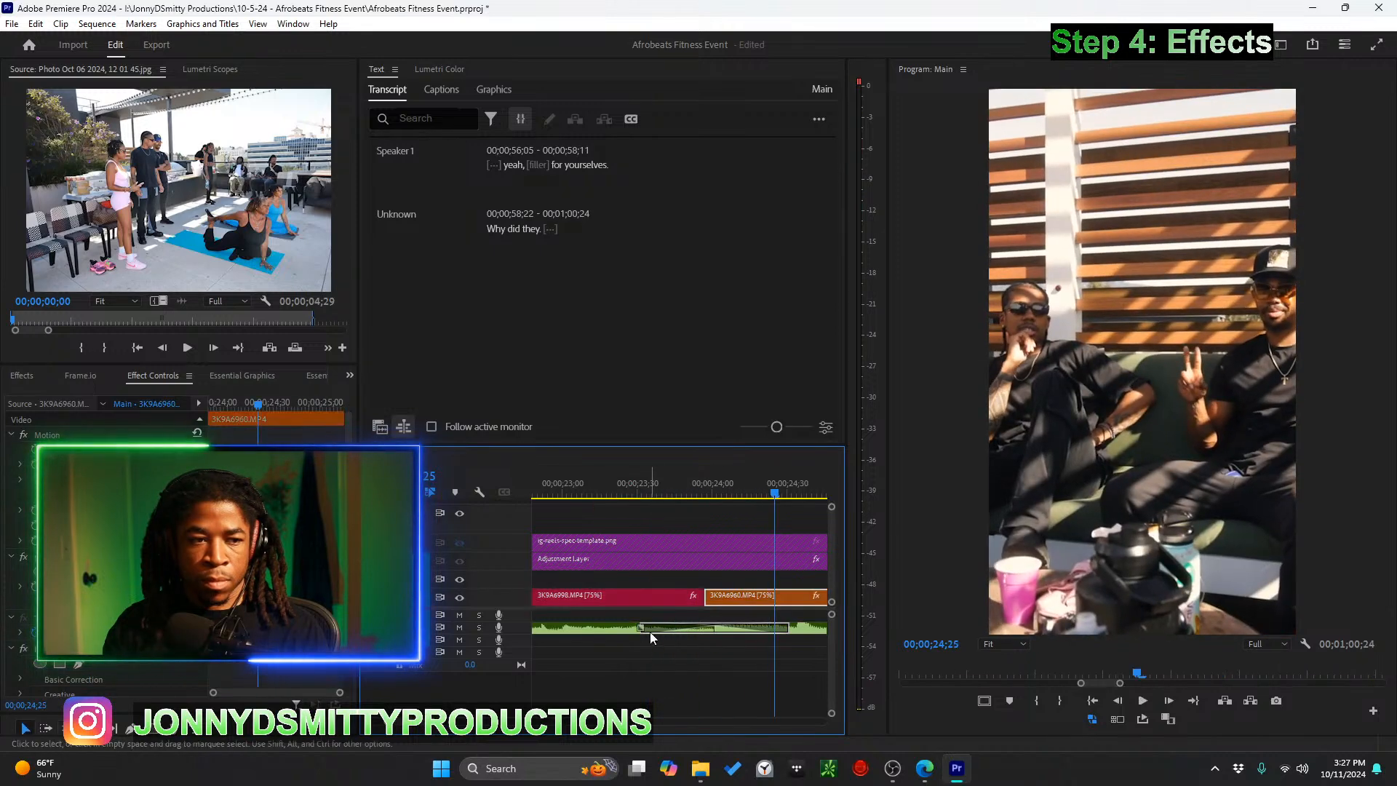
pyautogui.moveTo(642, 631); pyautogui.dragTo(699, 632)
pyautogui.rightClick(673, 485)
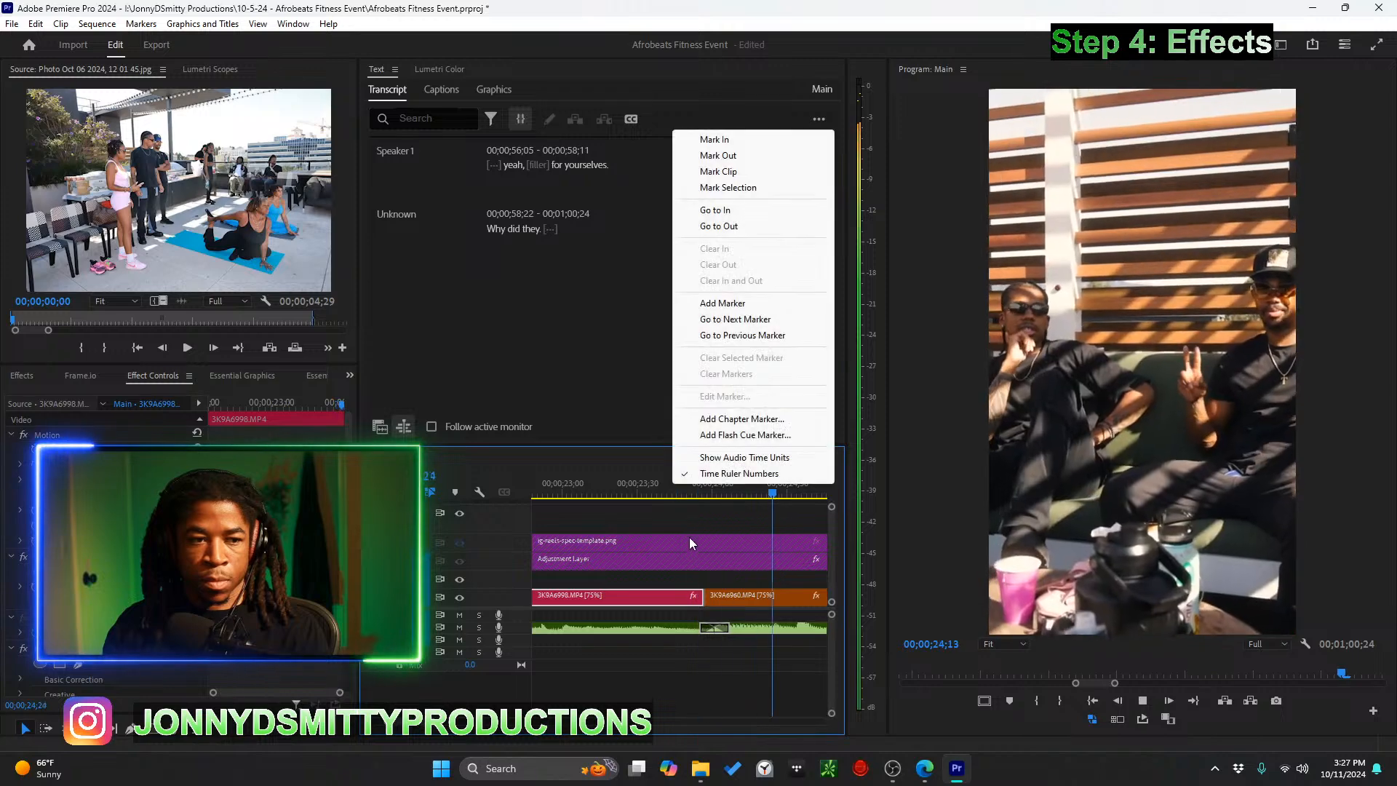
pyautogui.click(714, 658)
pyautogui.press('space')
# Slide the short music crossfade near 00;00;24;00 one frame earlier and play the music across it
pyautogui.scroll(5, 621, 659)
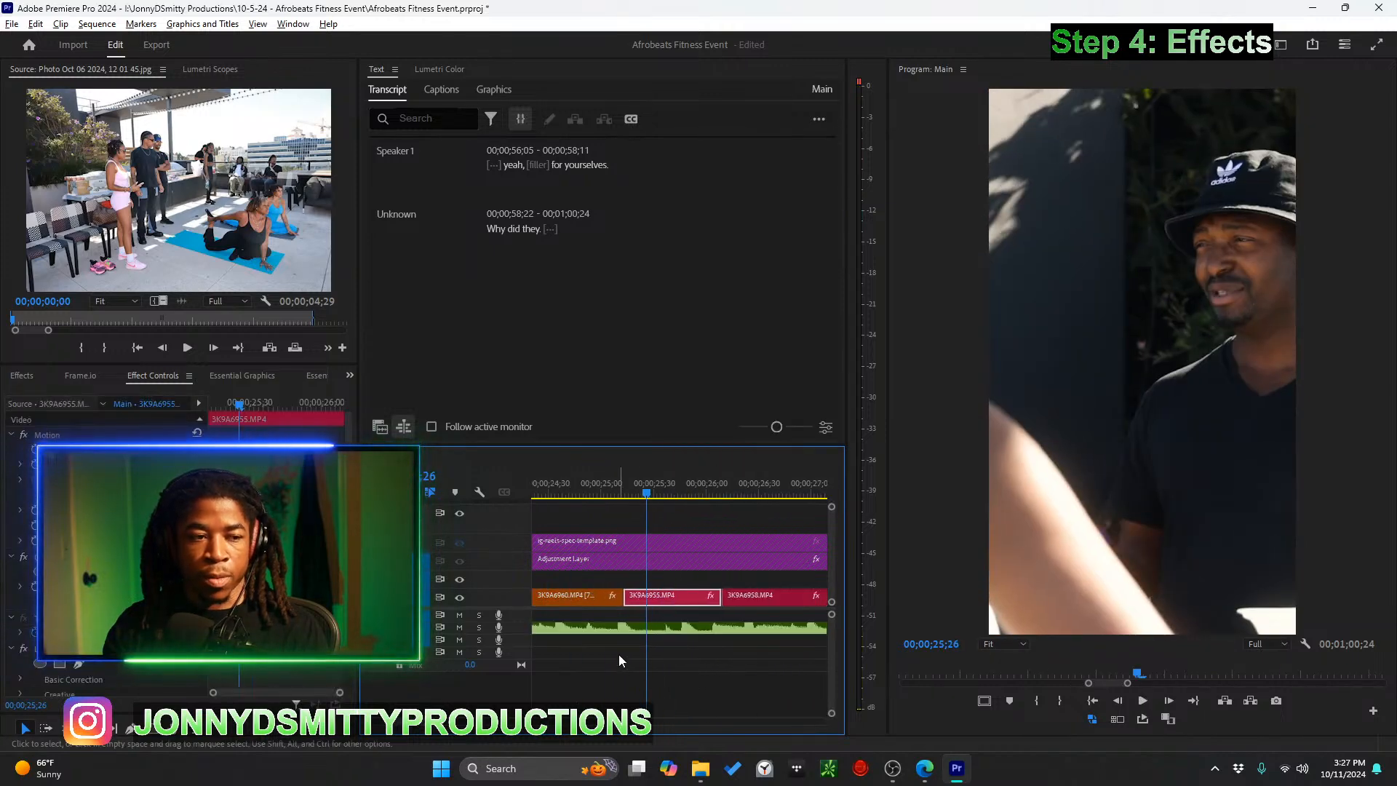
pyautogui.scroll(2, 661, 637)
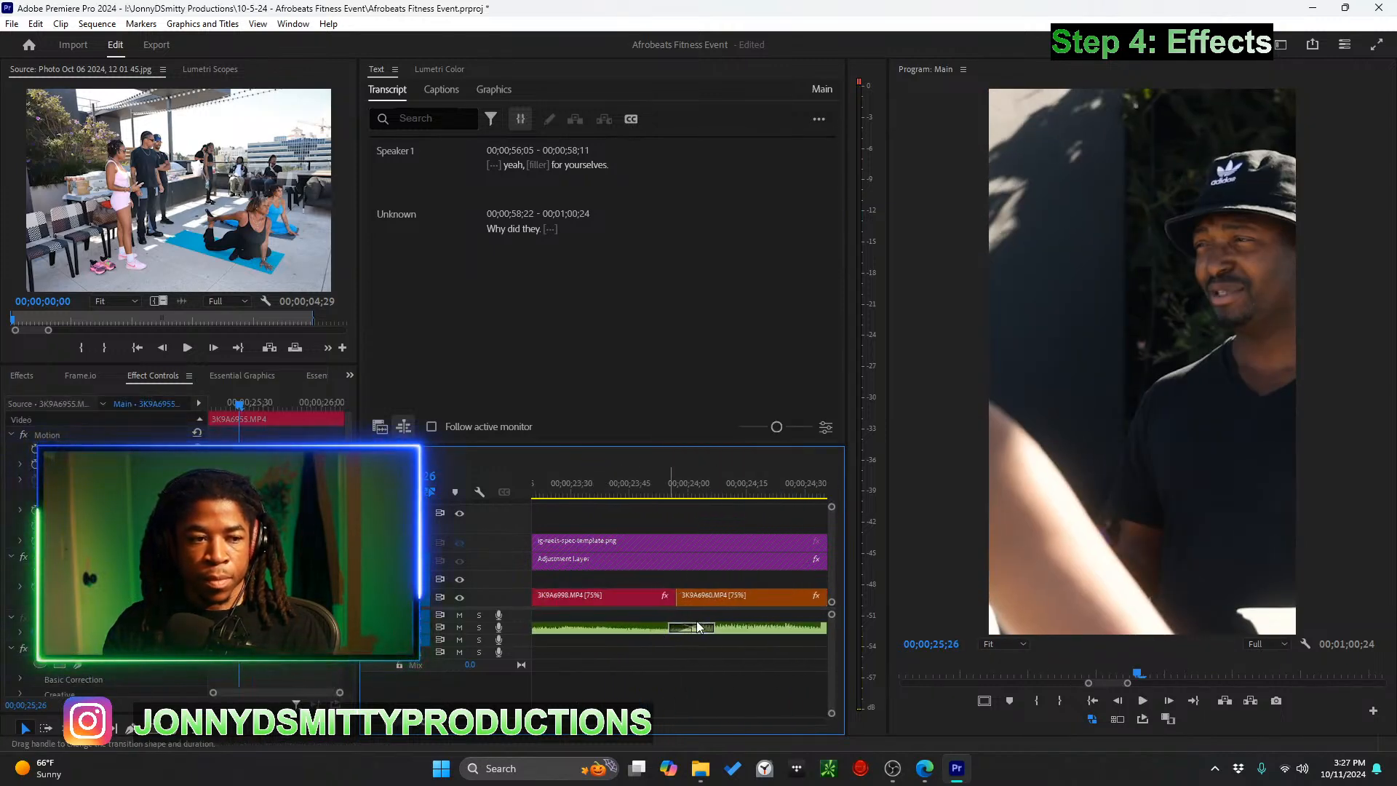
pyautogui.click(688, 630)
pyautogui.click(608, 480)
pyautogui.press('space')
pyautogui.scroll(-3, 618, 652)
pyautogui.click(692, 628)
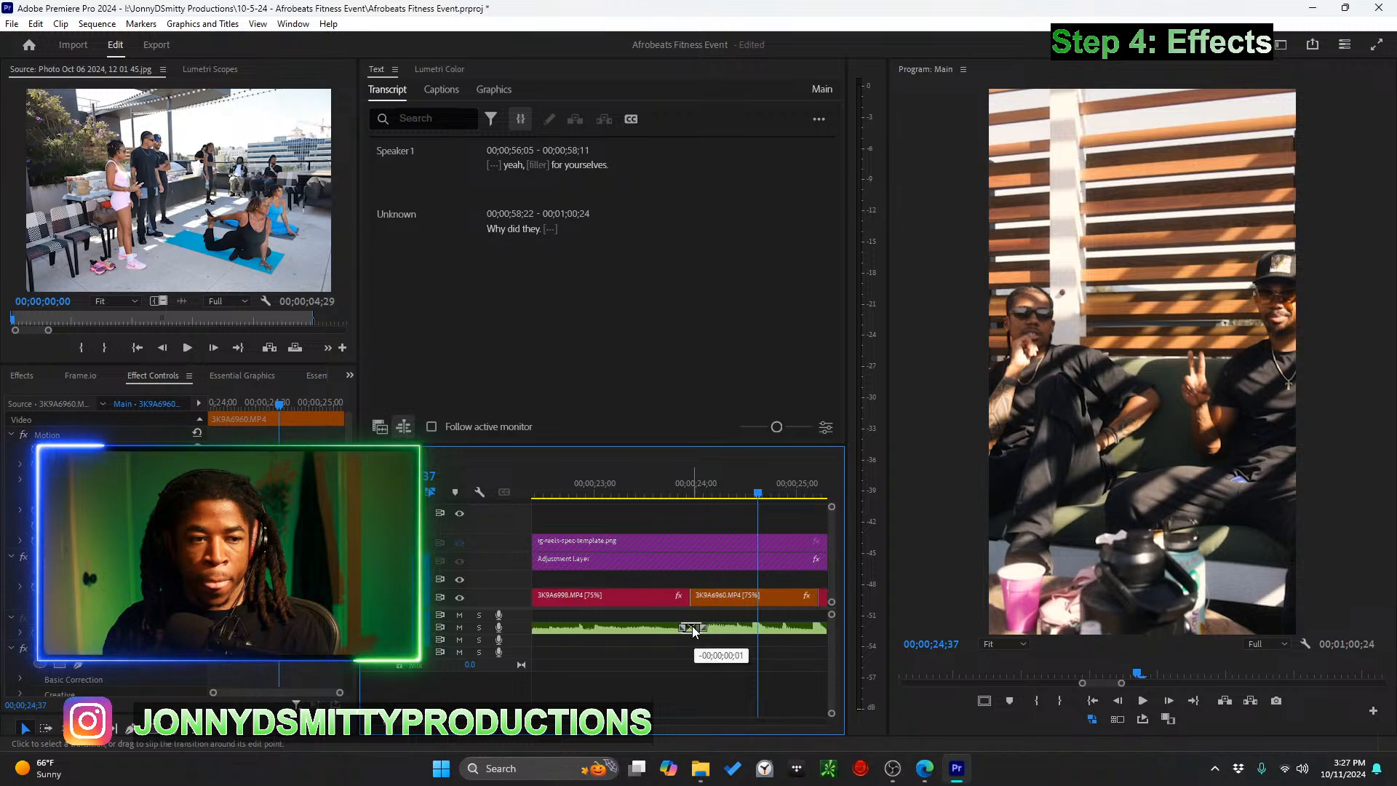
pyautogui.click(640, 494)
pyautogui.press('space')
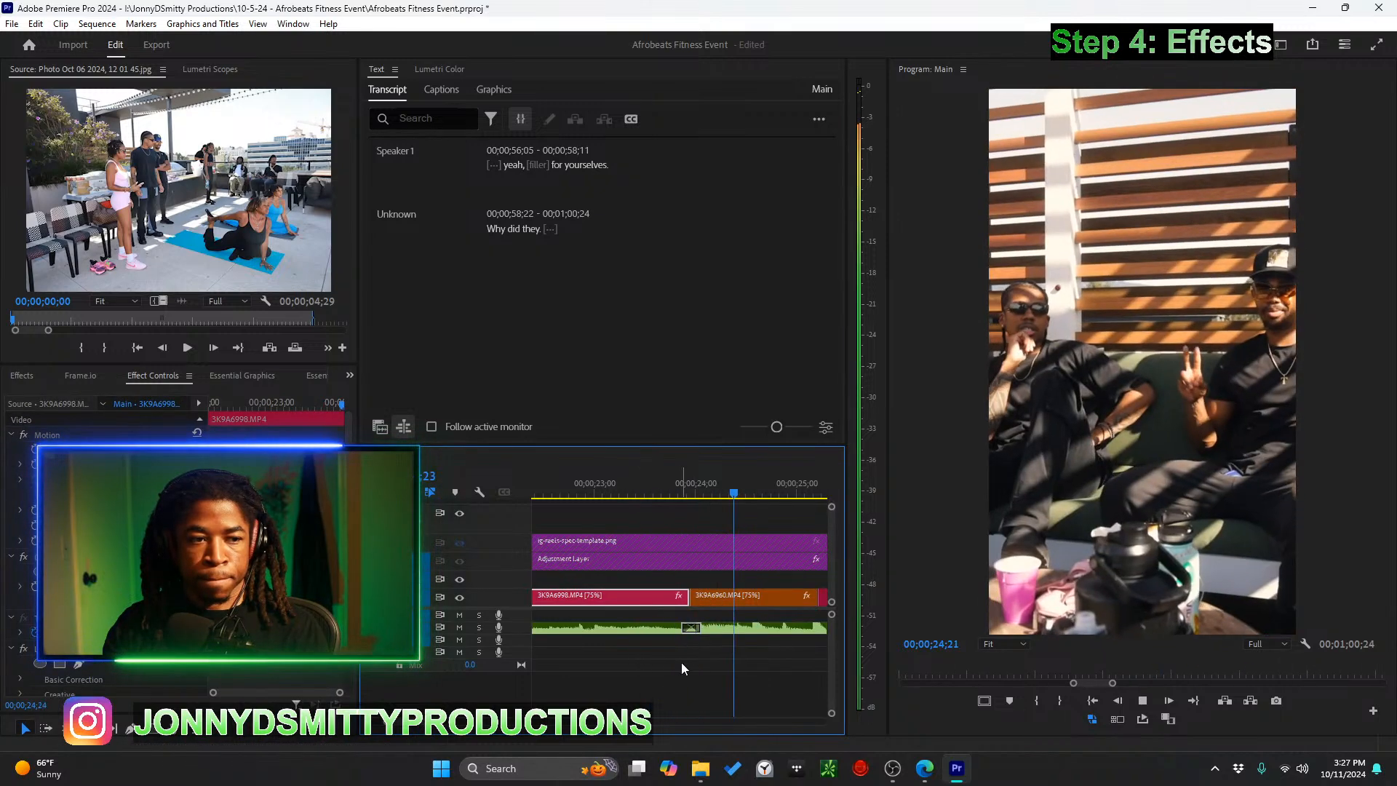
# Keep playing the reel past the crossfade to about 00;00;33;04 to check how the music flows
pyautogui.scroll(-5, 681, 662)
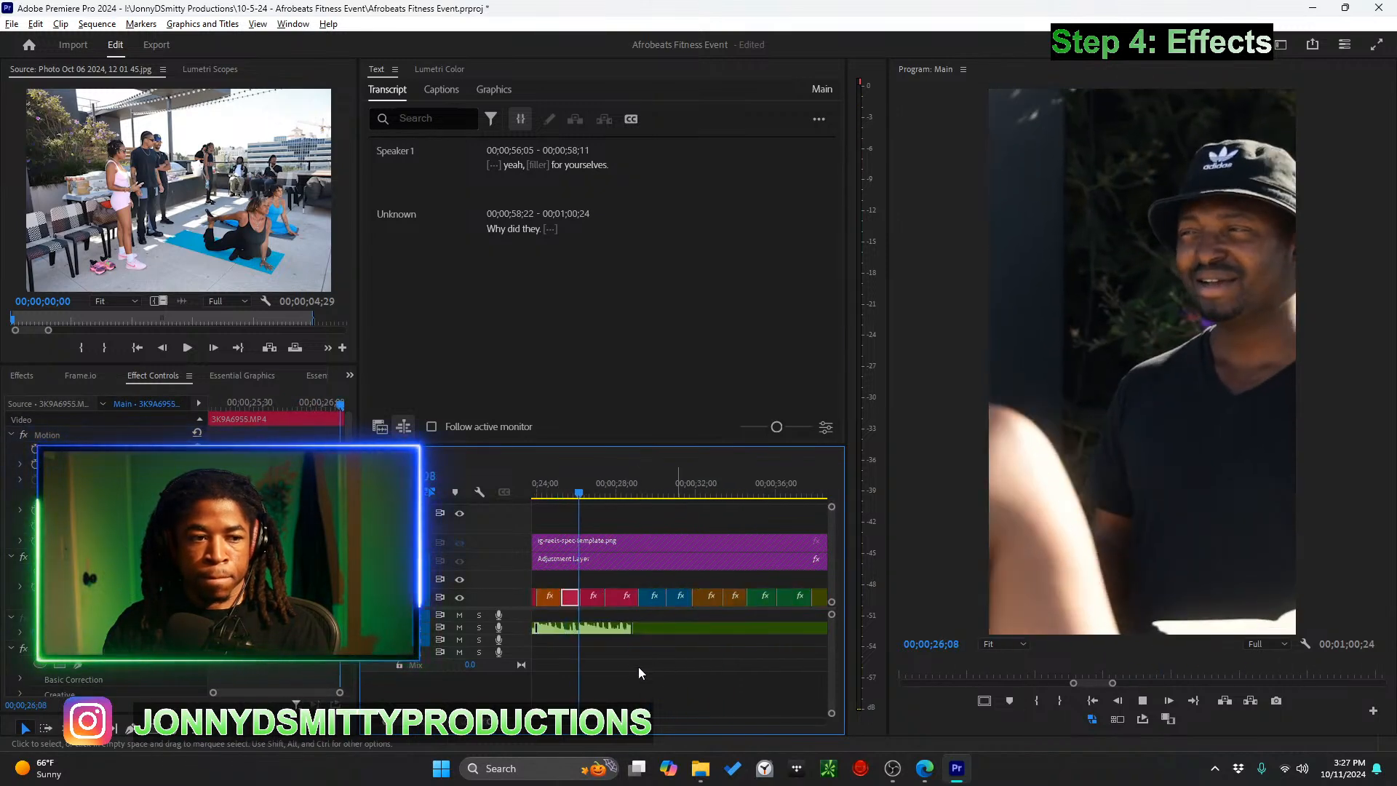
pyautogui.scroll(-3, 648, 666)
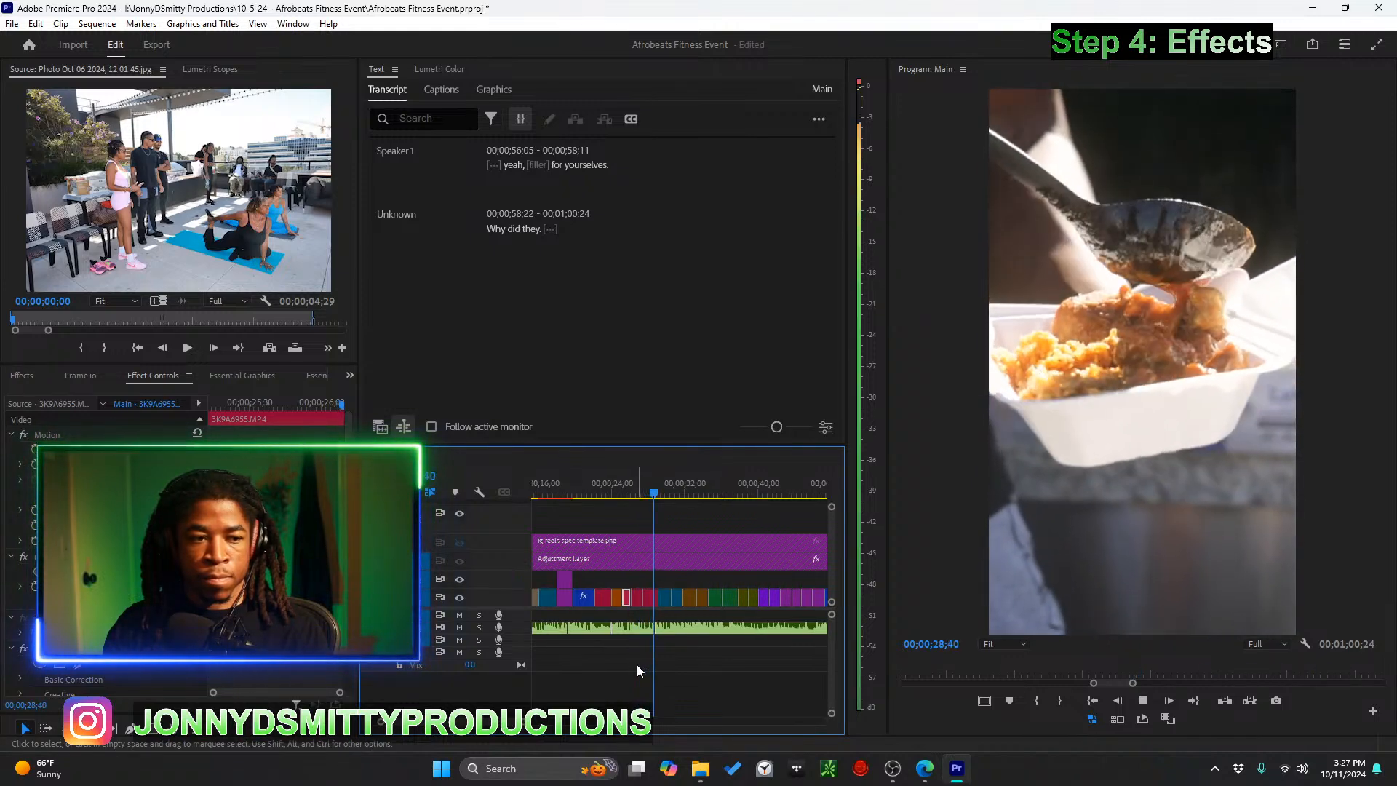
pyautogui.scroll(-3, 725, 663)
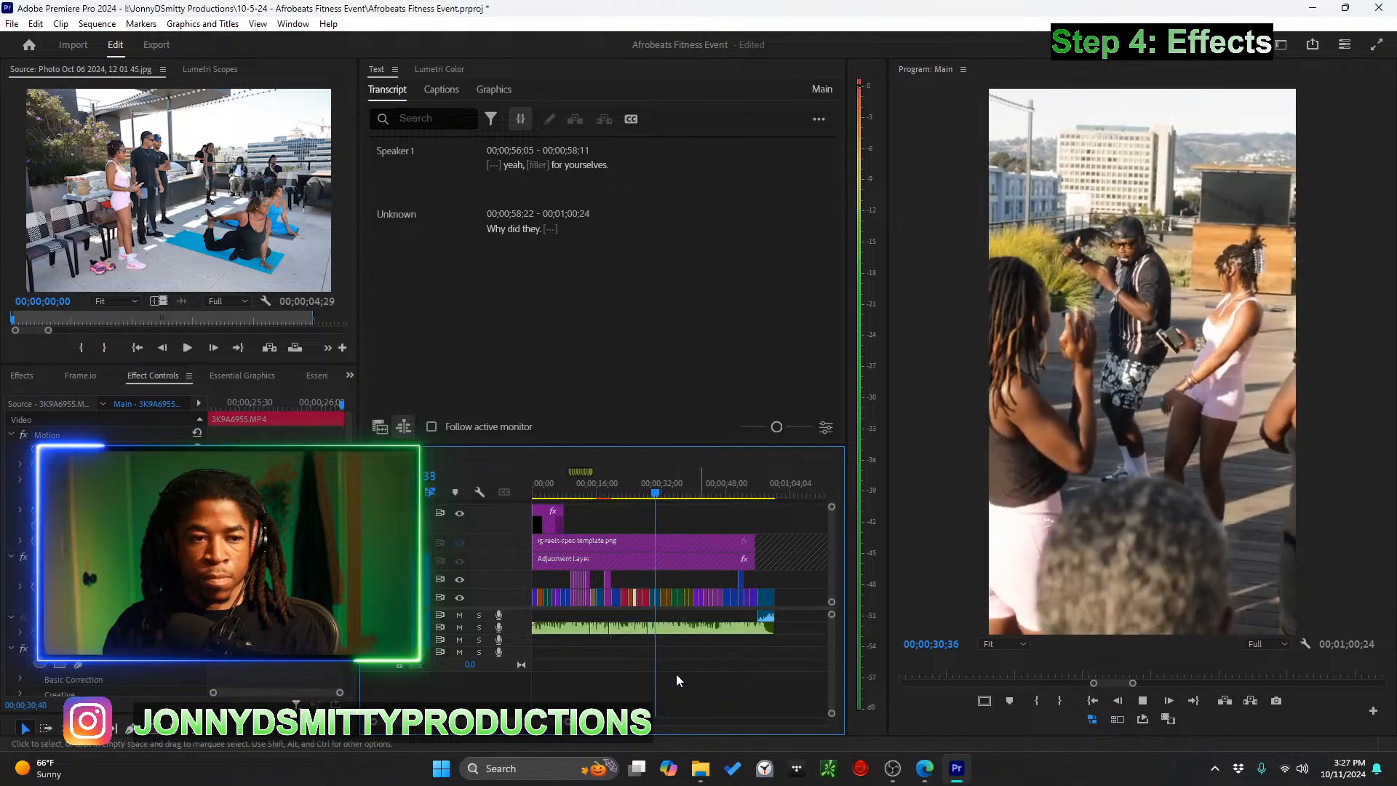
pyautogui.scroll(2, 637, 663)
pyautogui.scroll(4, 640, 662)
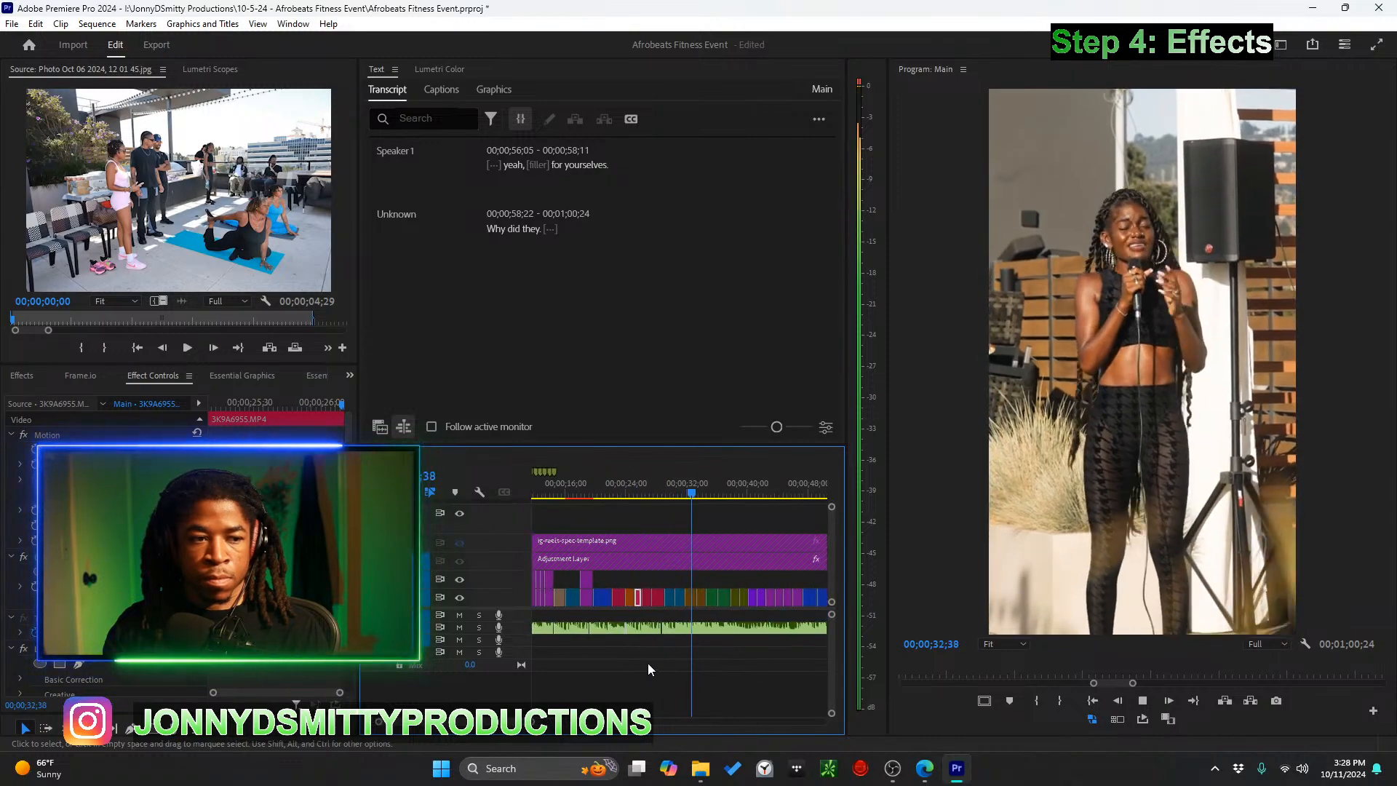
# Play the music across the edit point near 00;00;28;47, starting shortly before the cut at about 00;00;28;25
pyautogui.scroll(3, 660, 657)
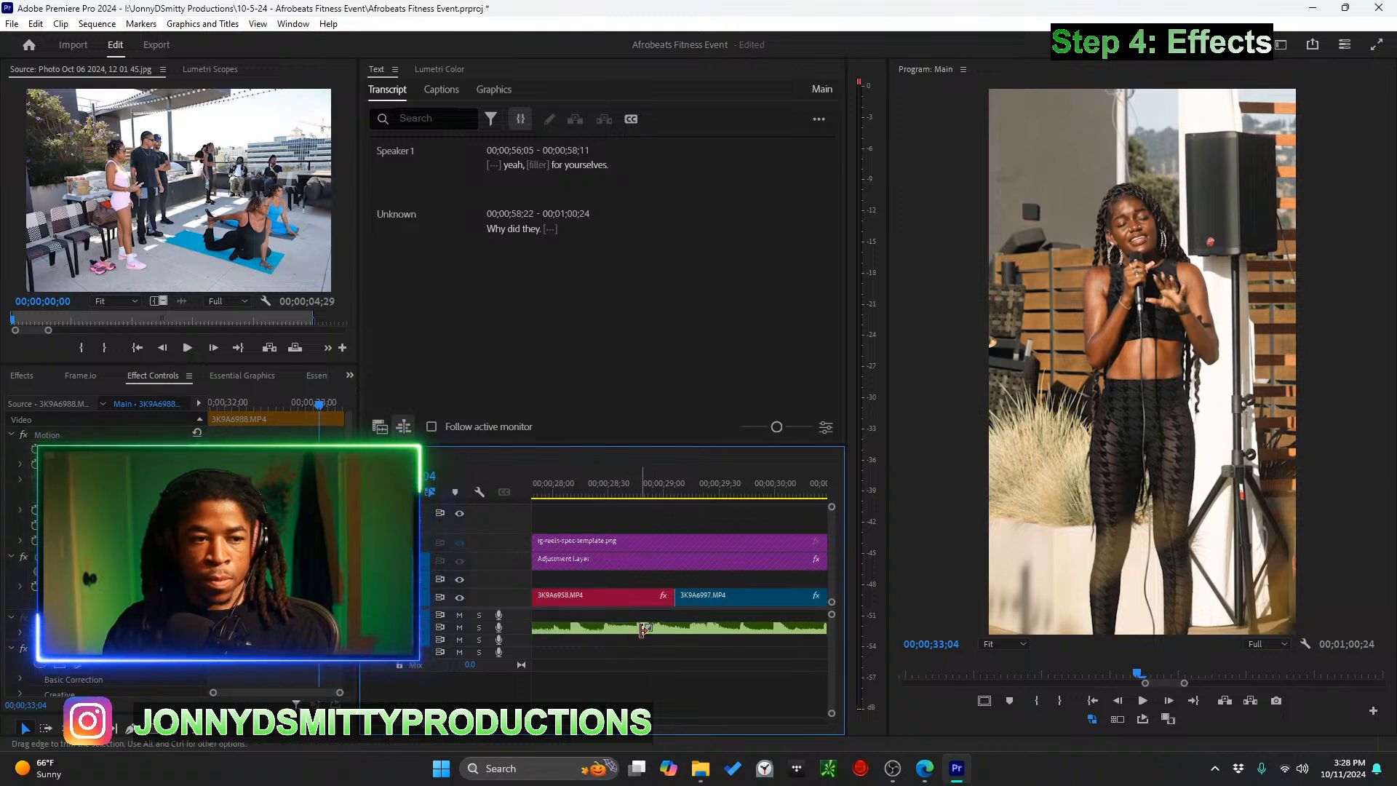
pyautogui.click(634, 628)
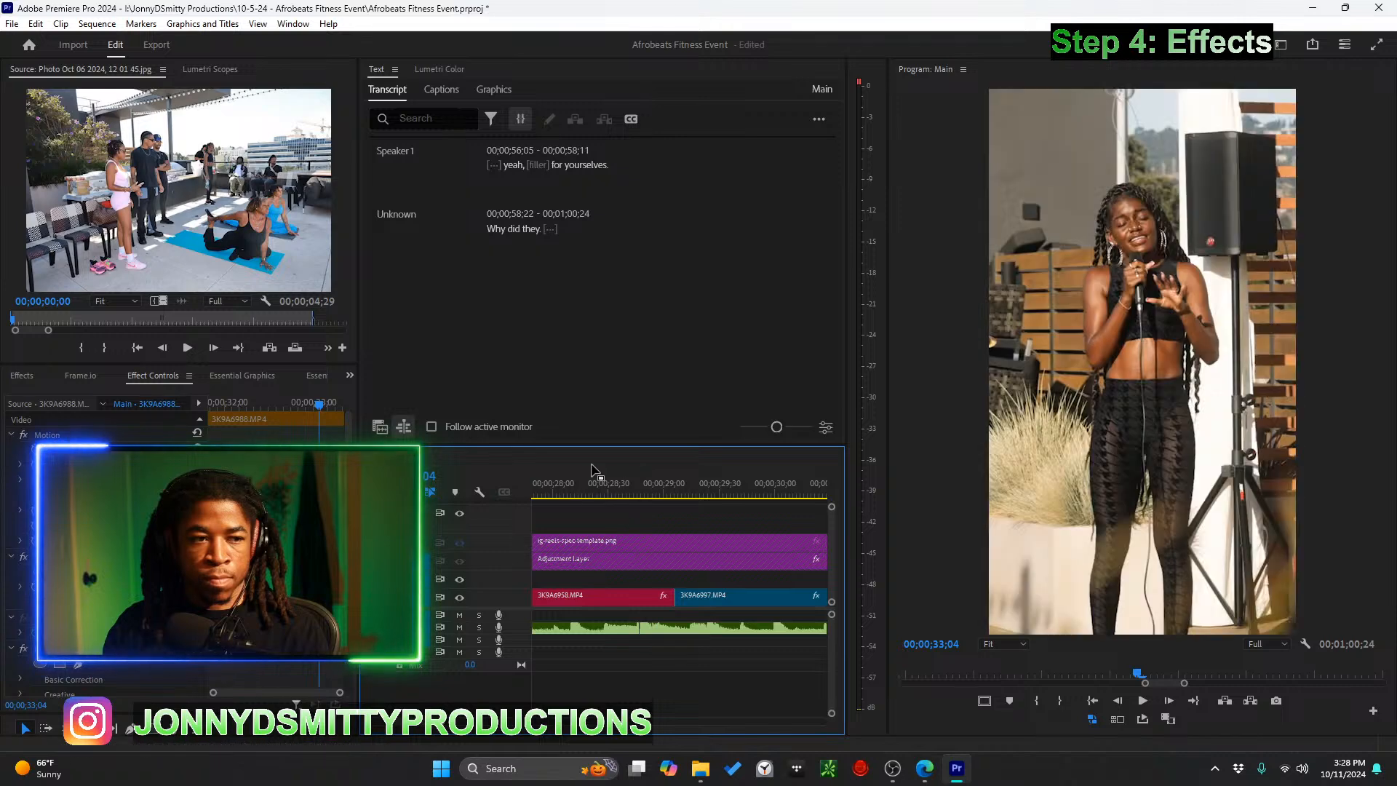
pyautogui.click(599, 493)
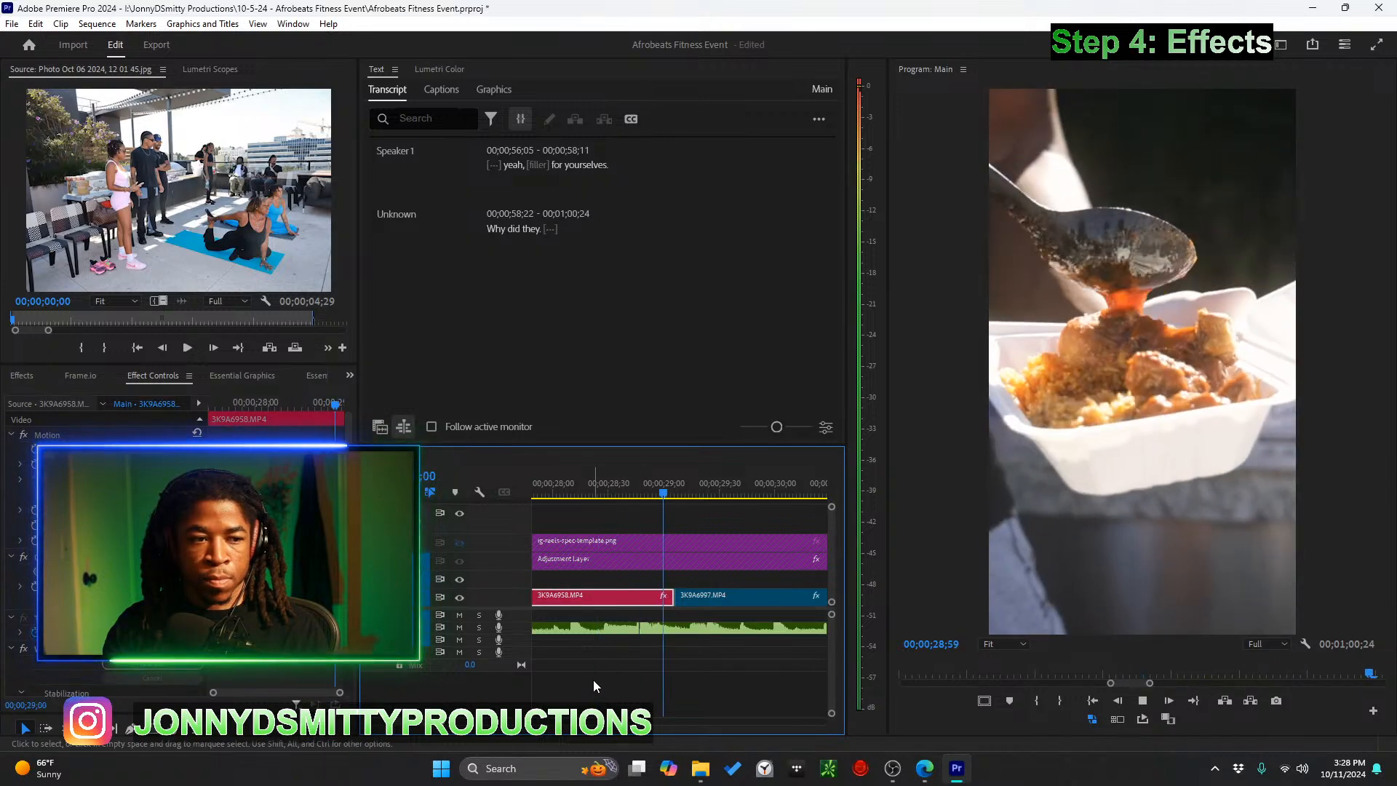
pyautogui.press('space')
pyautogui.scroll(-4, 650, 653)
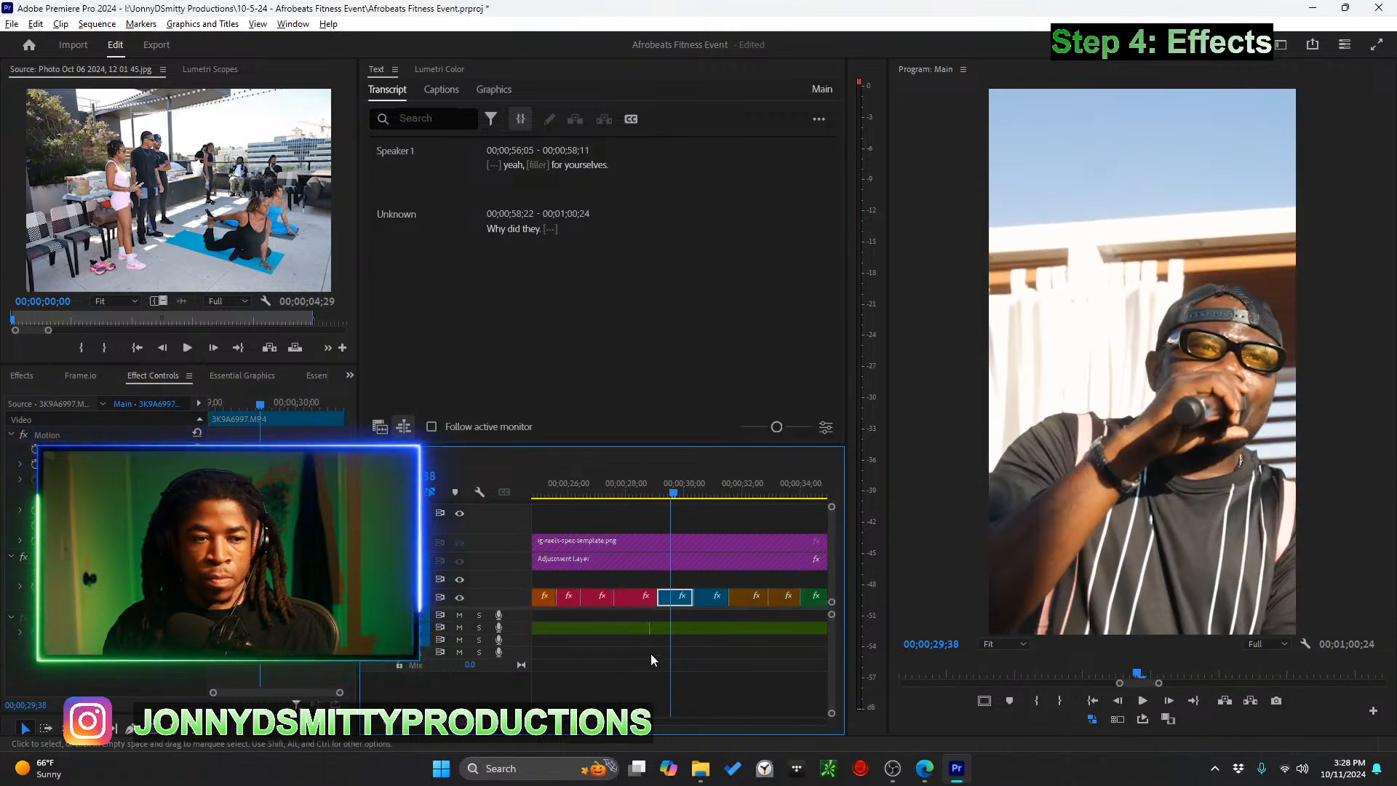
# Play the reel from 00;00;19;58 to about 00;00;33;34 to hear both music edits in context
pyautogui.scroll(3, 651, 653)
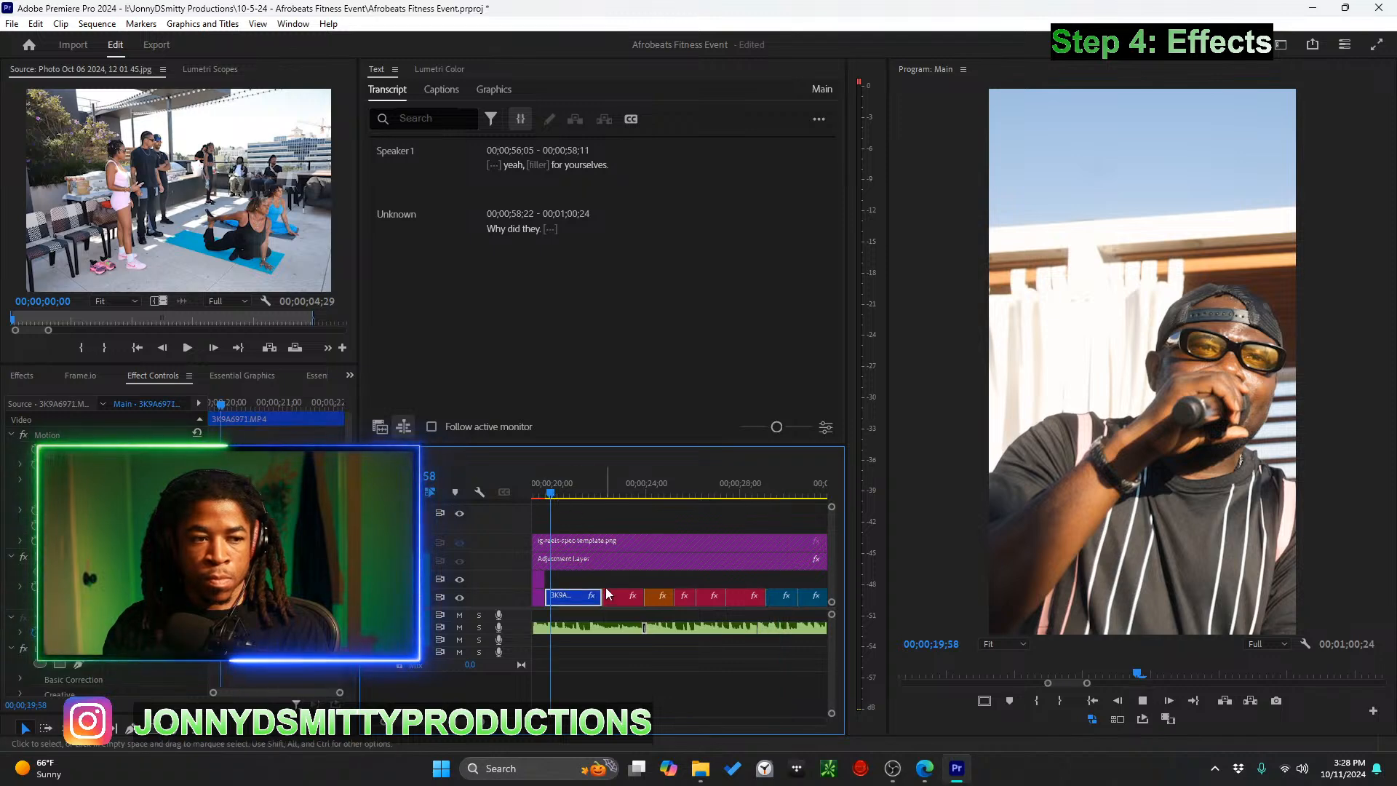
pyautogui.scroll(-2, 605, 592)
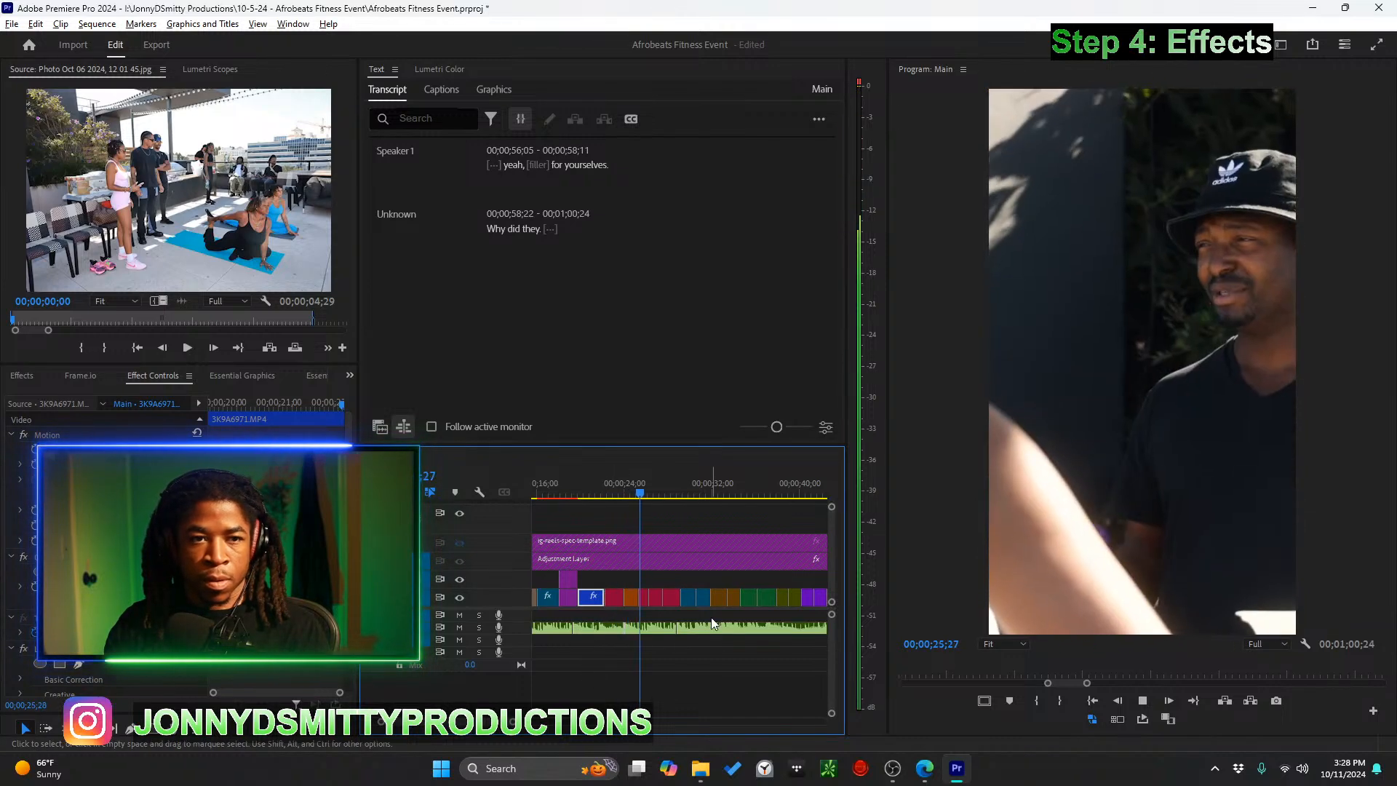
pyautogui.scroll(-2, 716, 670)
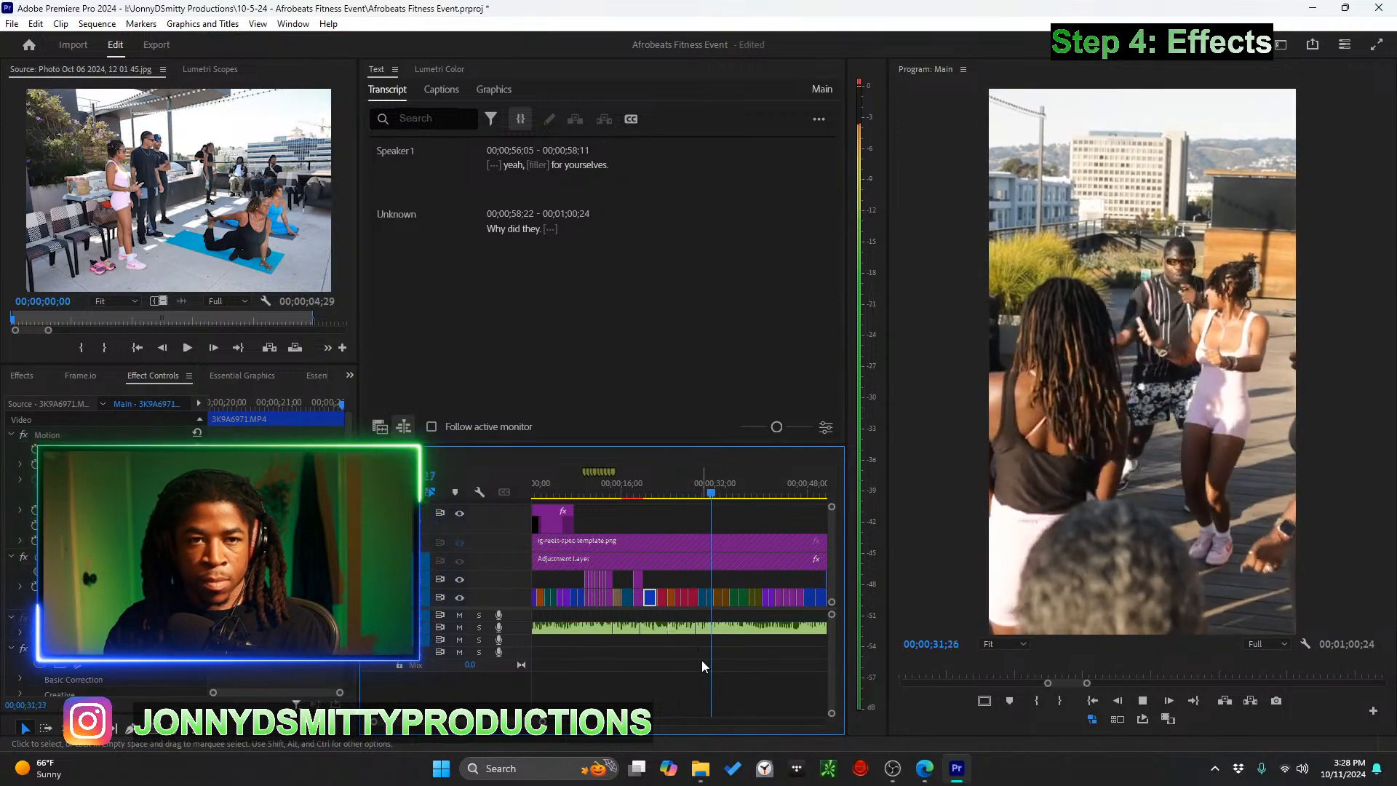
pyautogui.scroll(-2, 708, 648)
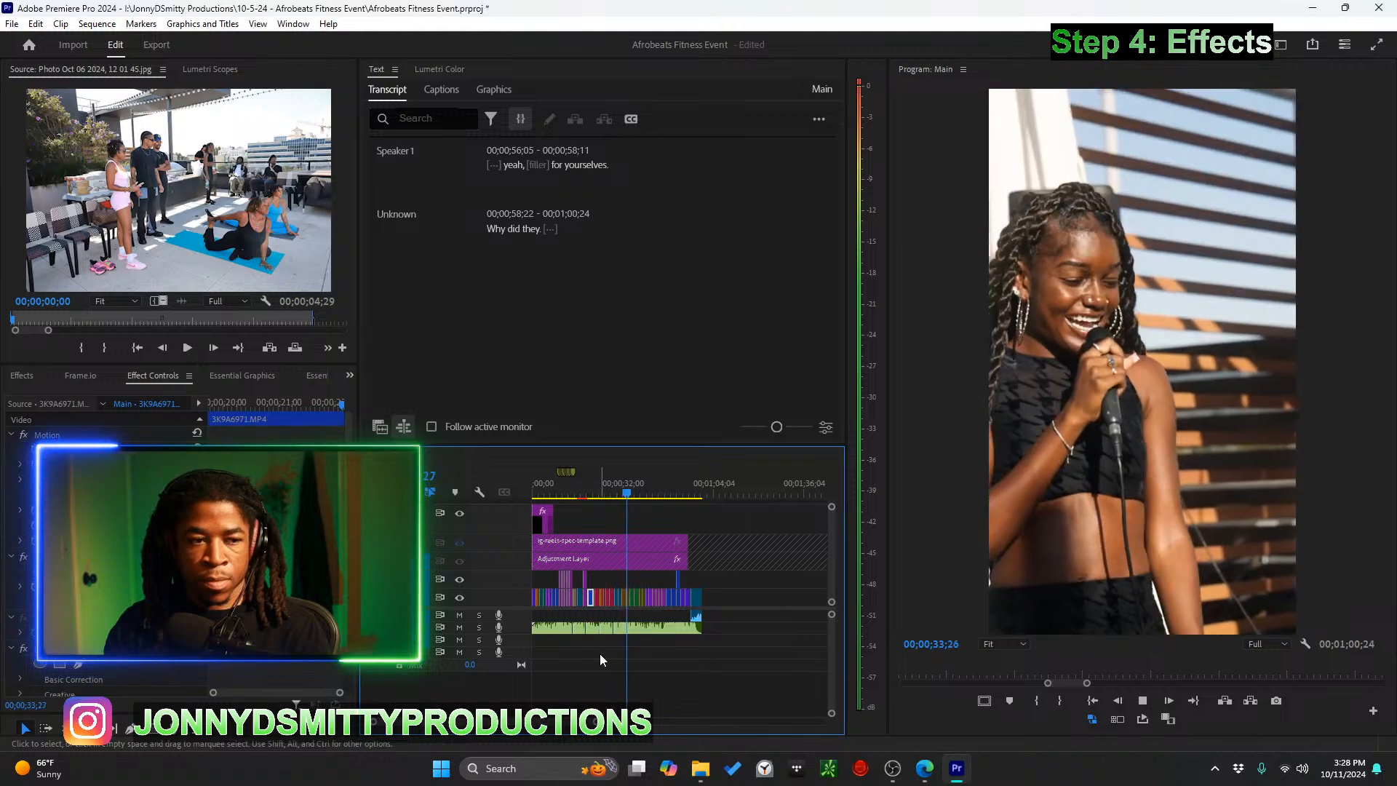
pyautogui.press('space')
# Apply the default audio transition to the music edit point near 00;00;28;47, shorten it to about 6 frames and play it
pyautogui.scroll(5, 604, 635)
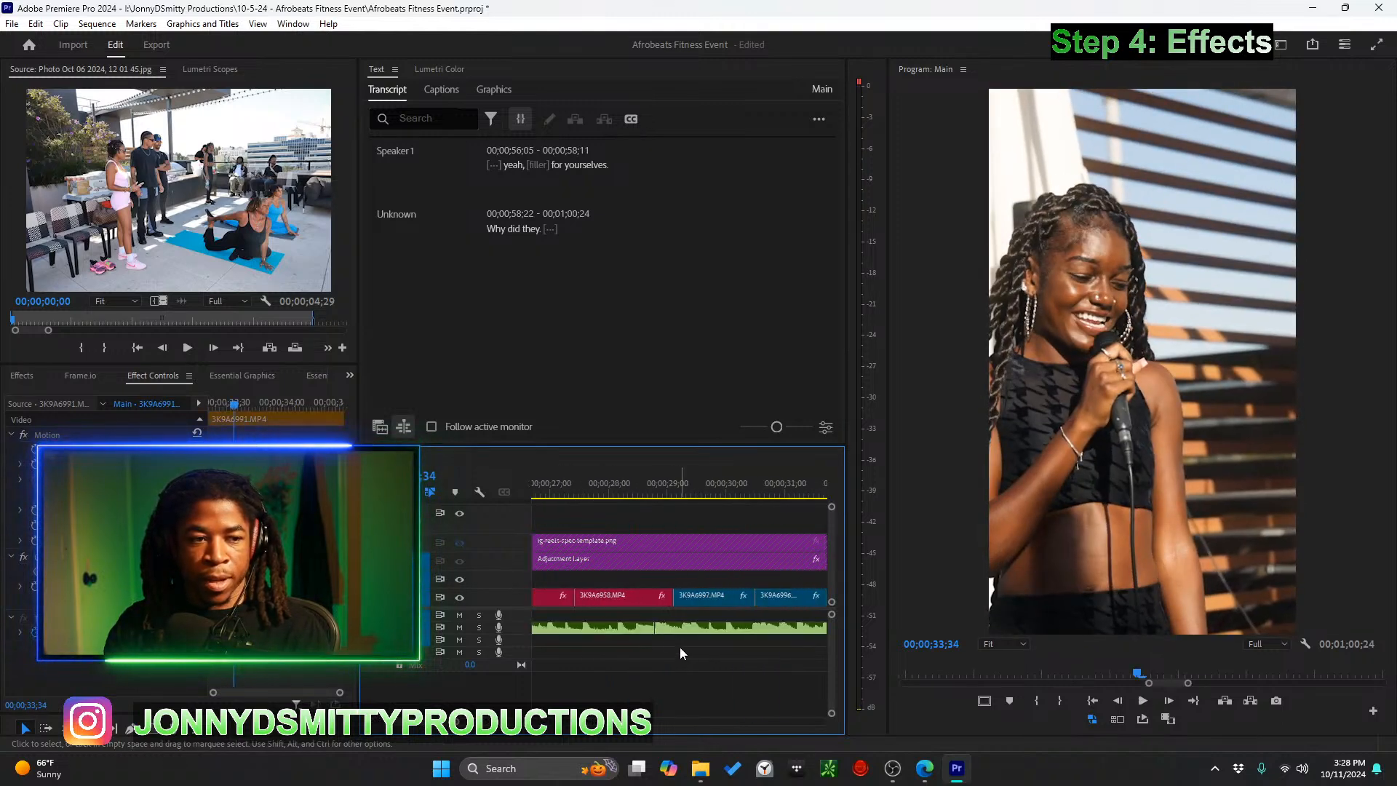
pyautogui.moveTo(643, 628); pyautogui.dragTo(642, 630)
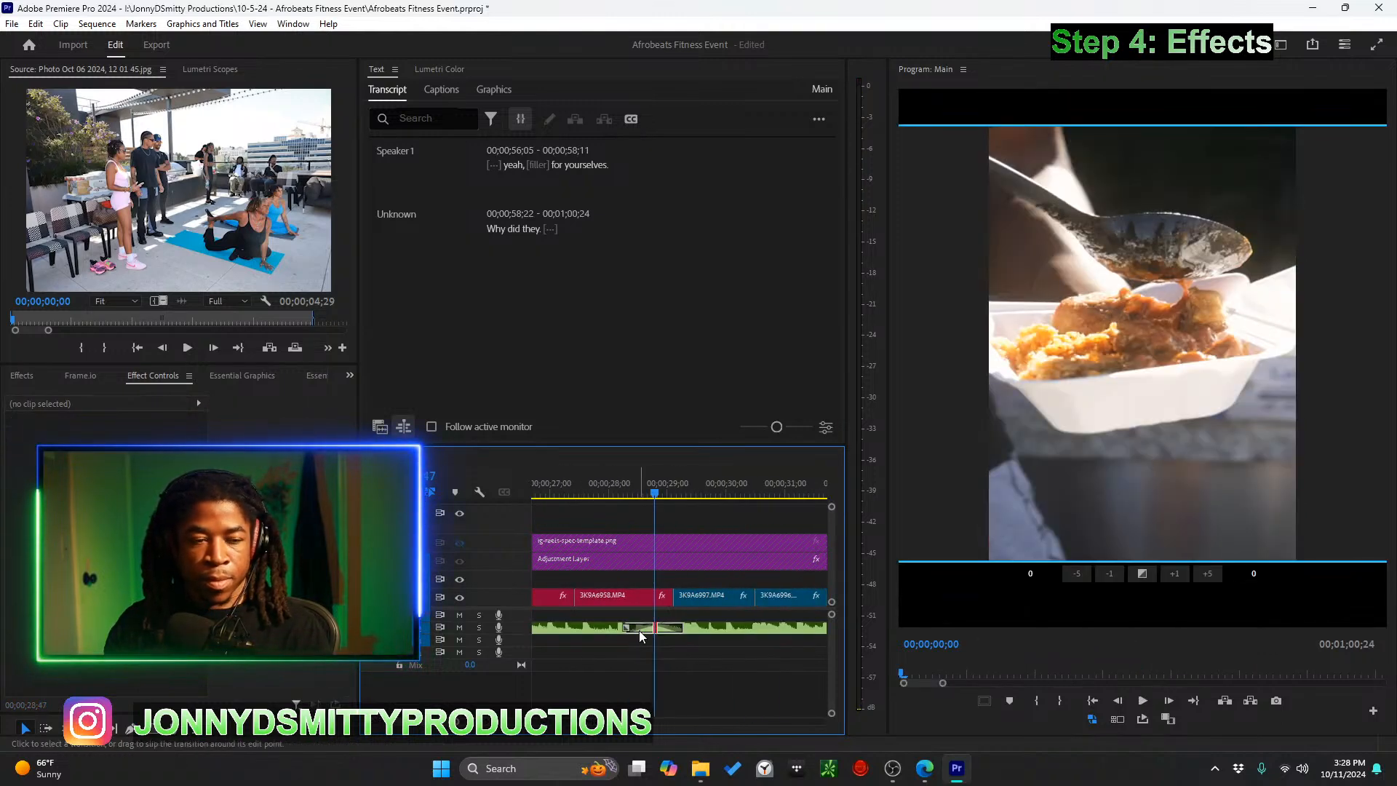
pyautogui.scroll(2, 636, 627)
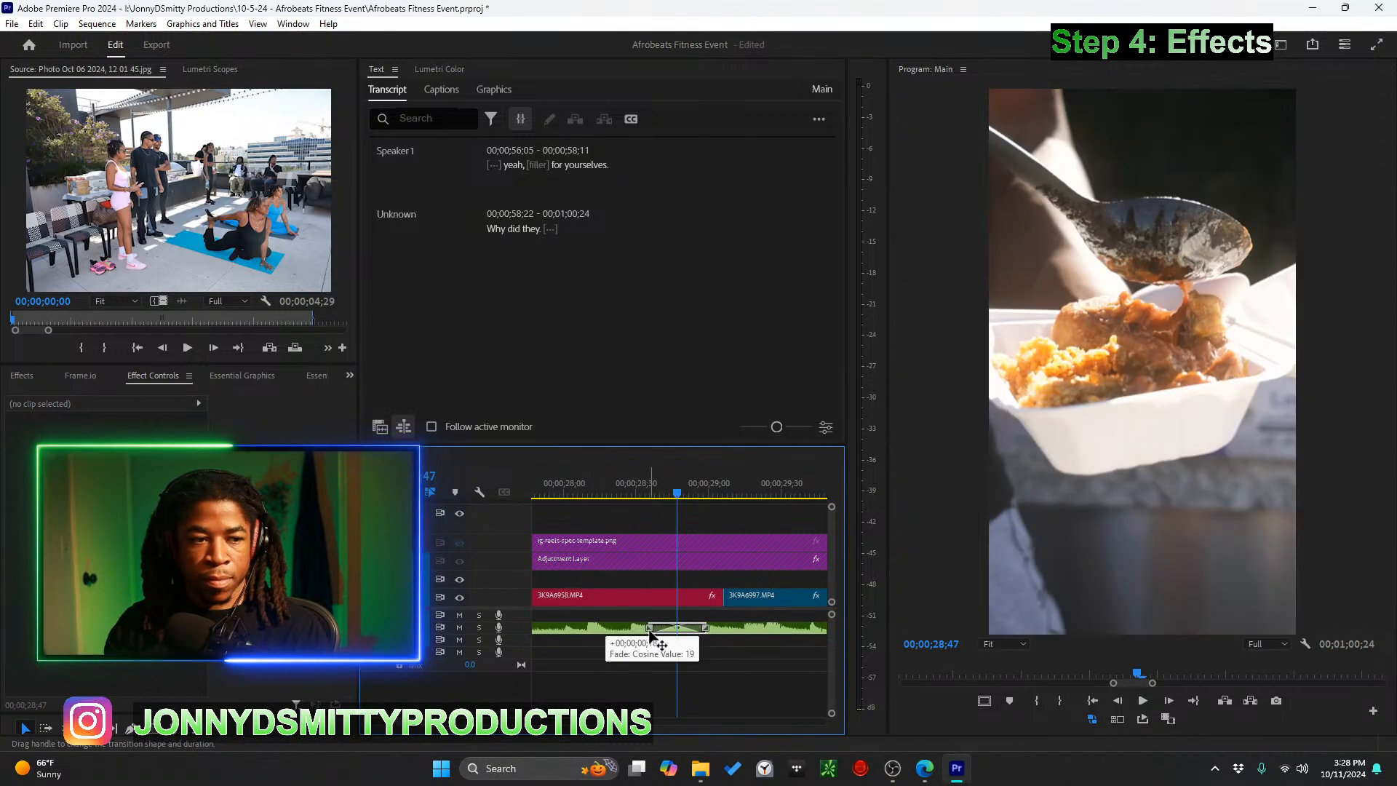
pyautogui.press('space')
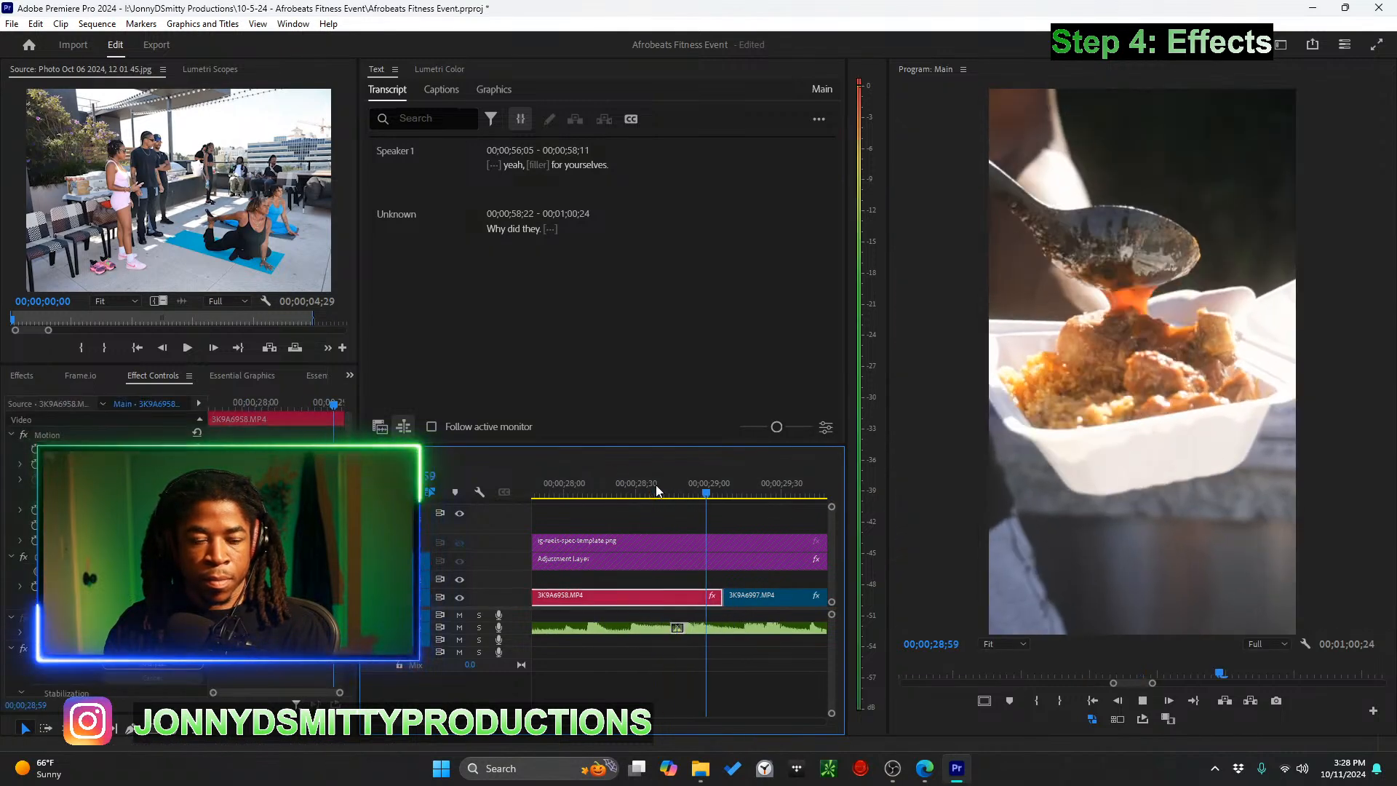
pyautogui.press('space')
# Nudge the short music crossfade near 00;00;28;47 about one frame earlier and play it from about 00;00;28;39
pyautogui.scroll(2, 685, 626)
pyautogui.moveTo(674, 627); pyautogui.dragTo(667, 630)
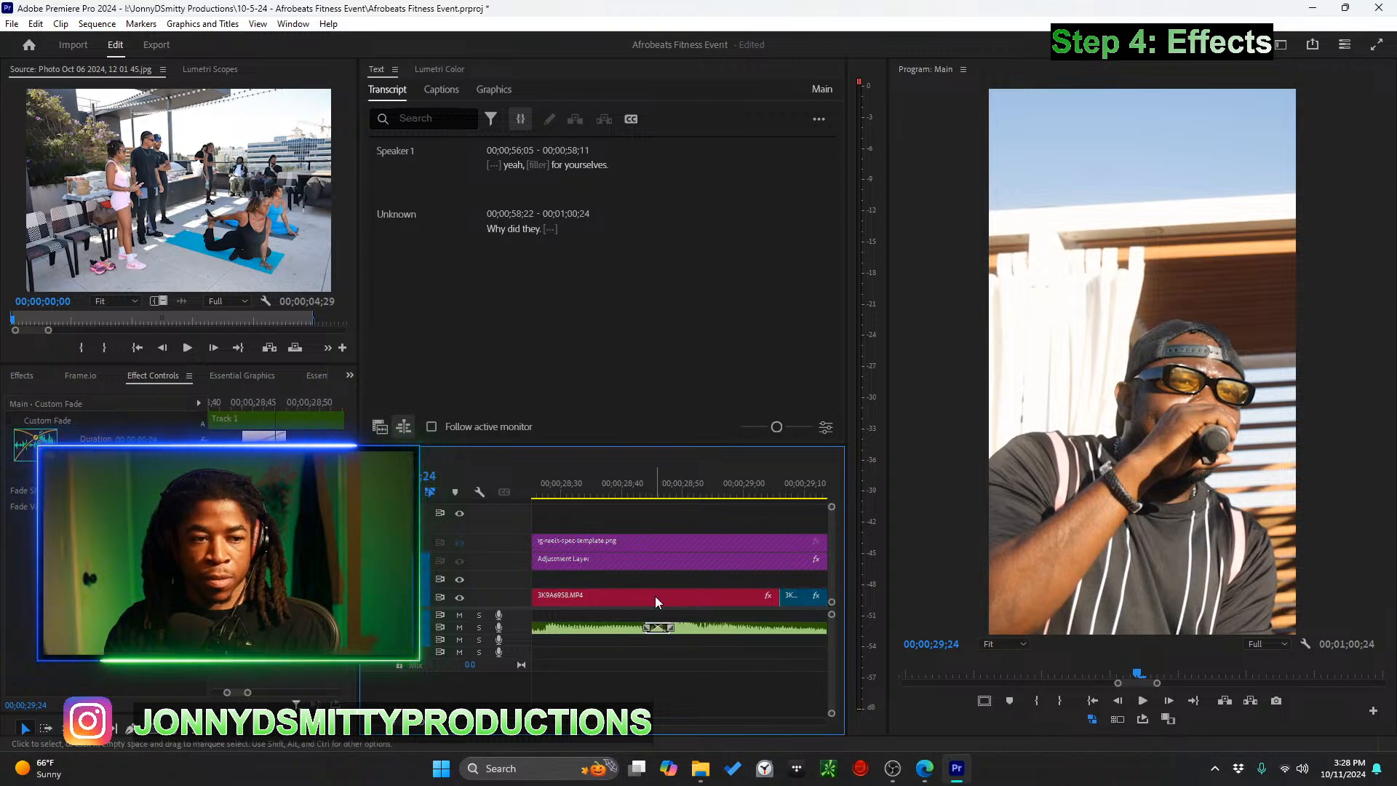
pyautogui.click(618, 493)
pyautogui.press('space')
pyautogui.press('space')
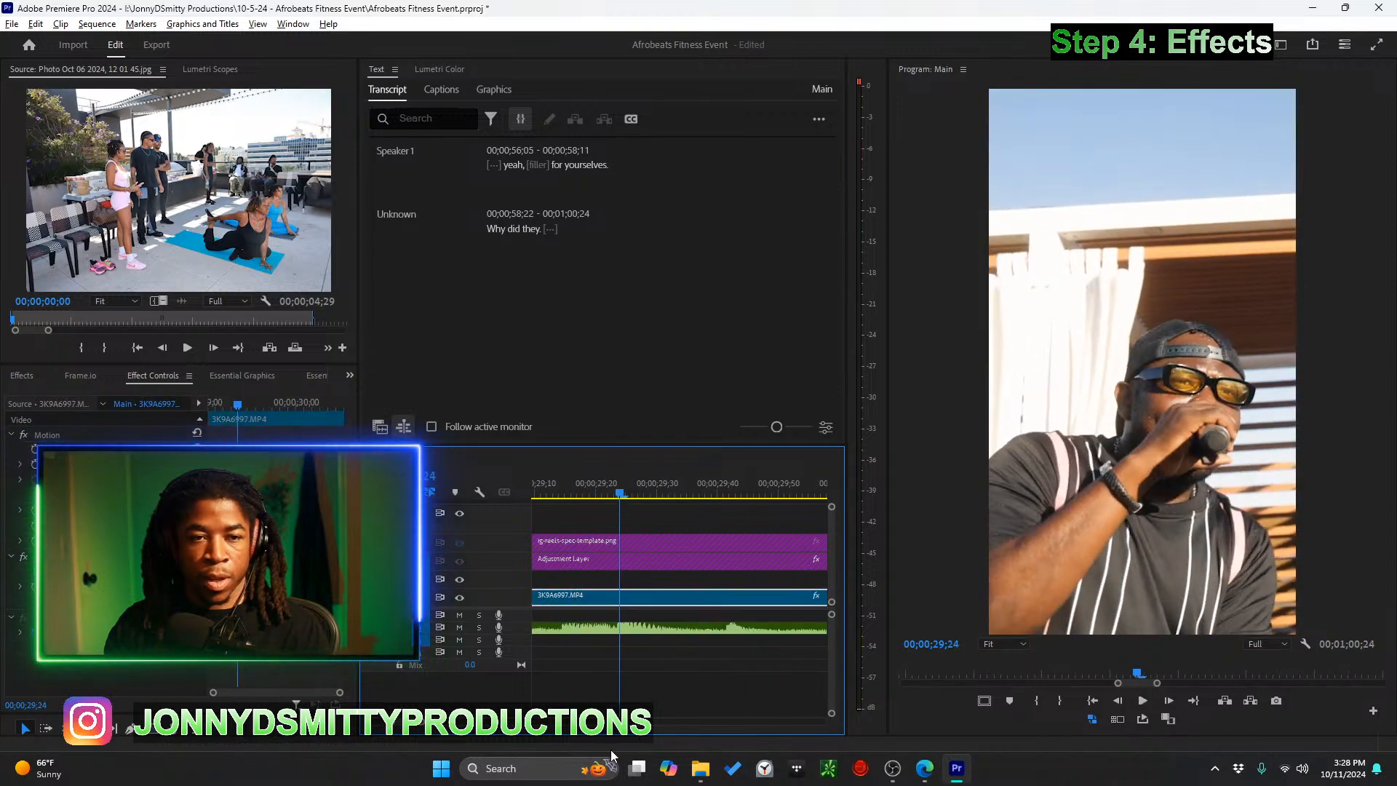
# Play the reel from just before the marked photo section to about 00;00;17;16 and save the project
pyautogui.scroll(-3, 602, 666)
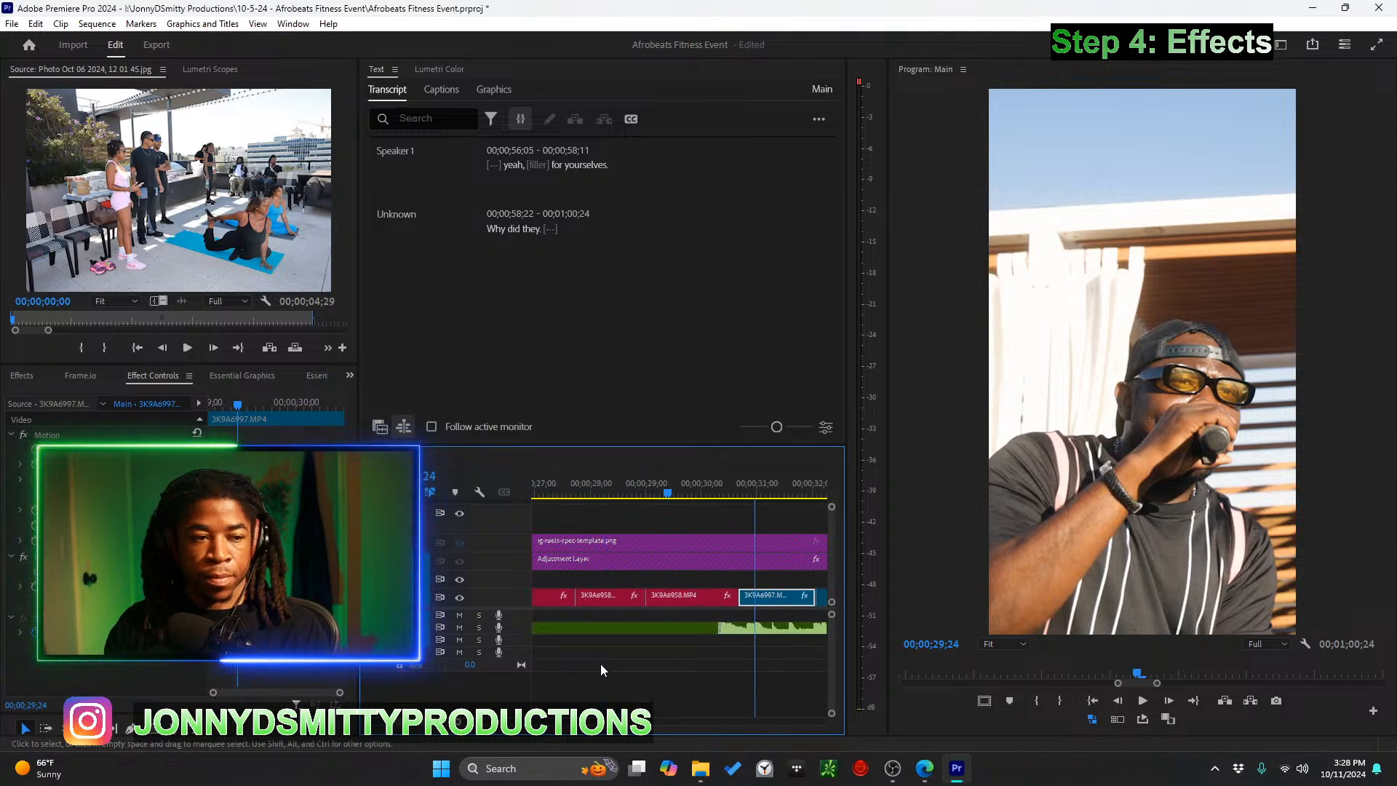
pyautogui.scroll(-6, 600, 663)
pyautogui.scroll(3, 619, 637)
pyautogui.click(622, 494)
pyautogui.press('space')
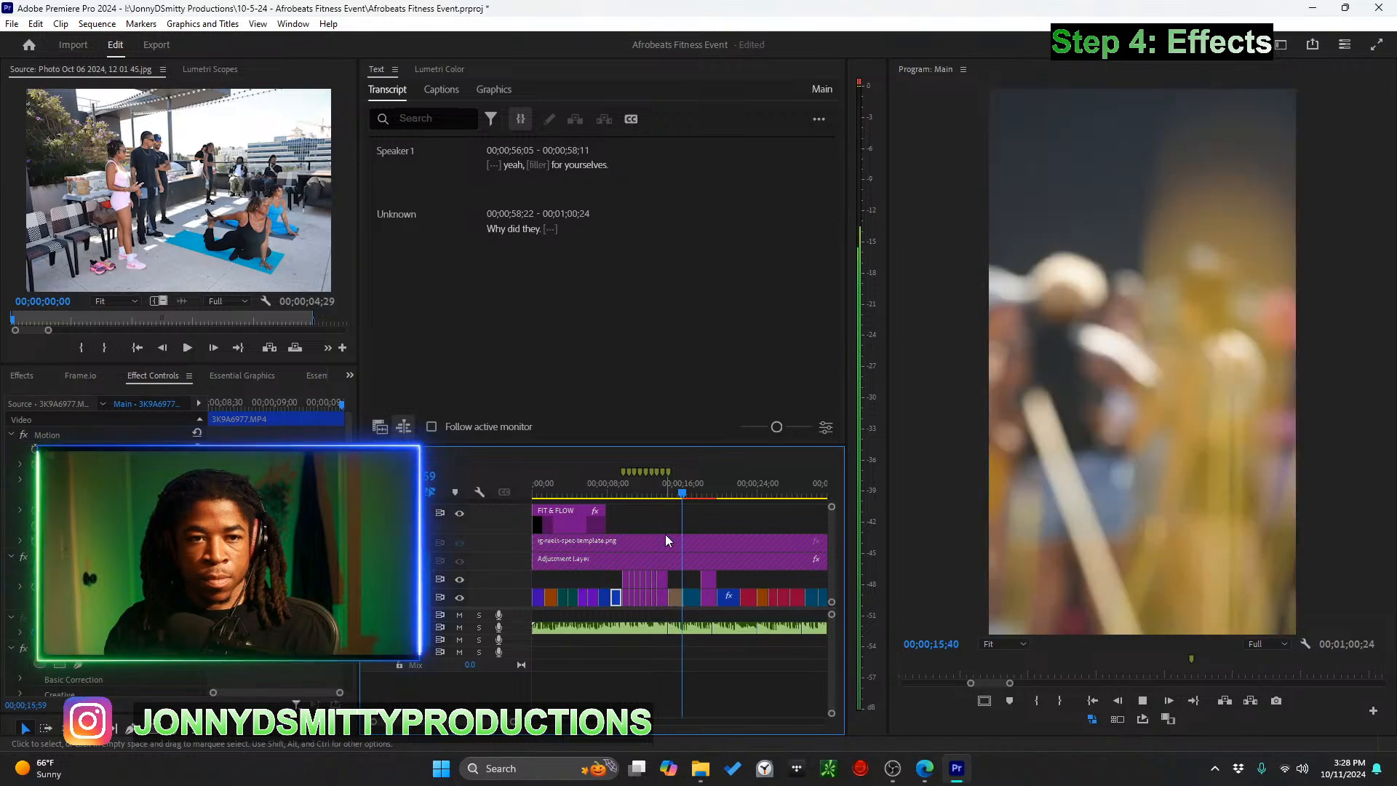
pyautogui.hotkey('ctrl', 's')
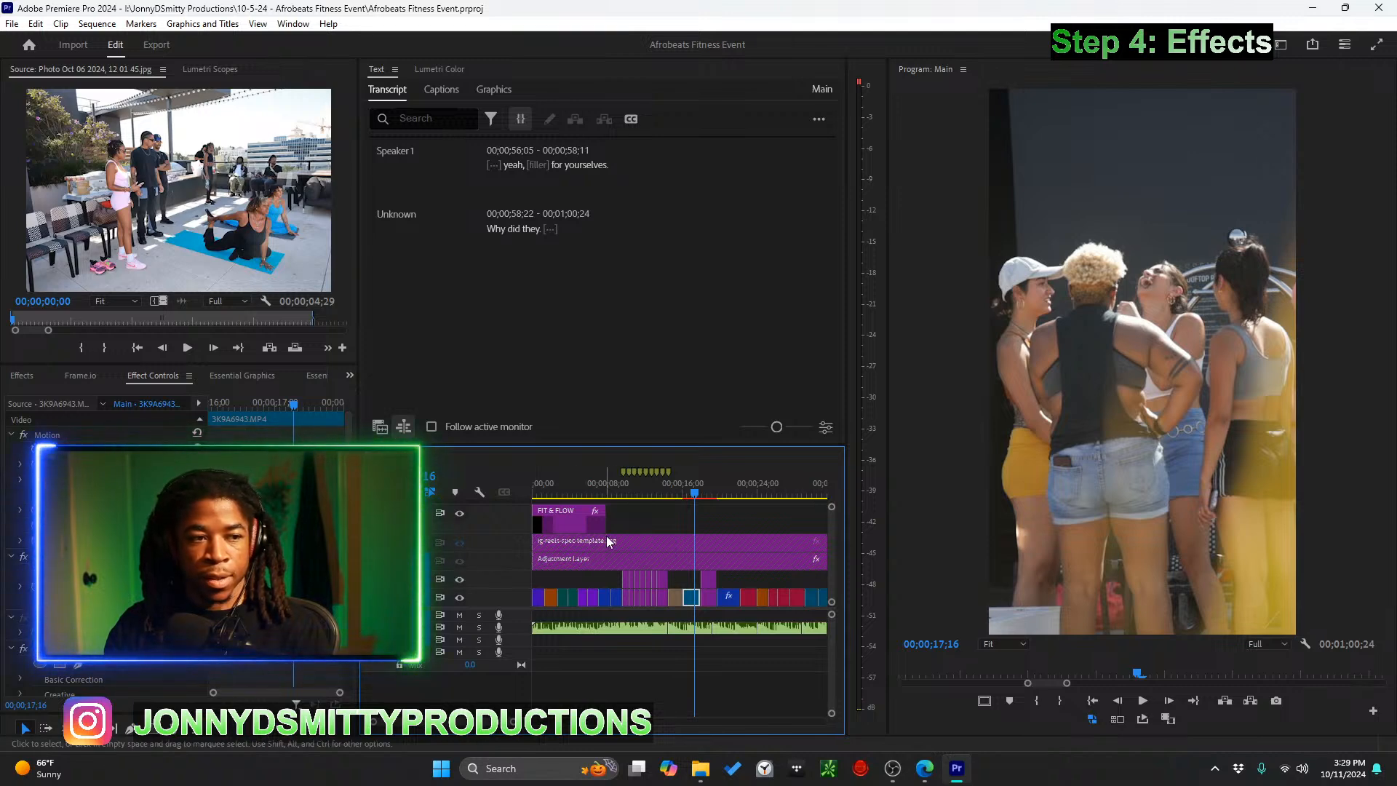
# Unlock the template and adjustment layer tracks and delete the ig-reels-spec-template.png clip
pyautogui.scroll(3, 657, 534)
pyautogui.scroll(2, 662, 531)
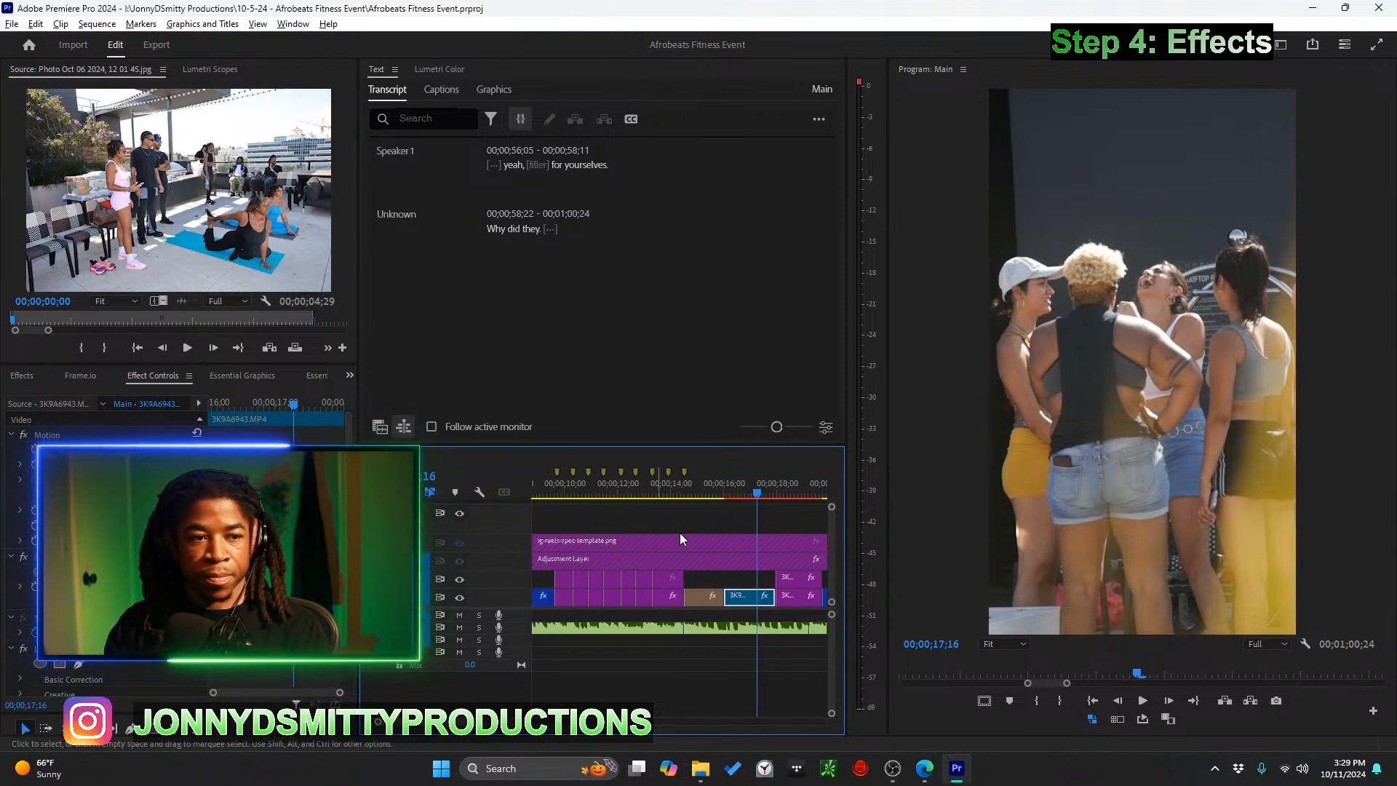
pyautogui.scroll(-5, 670, 565)
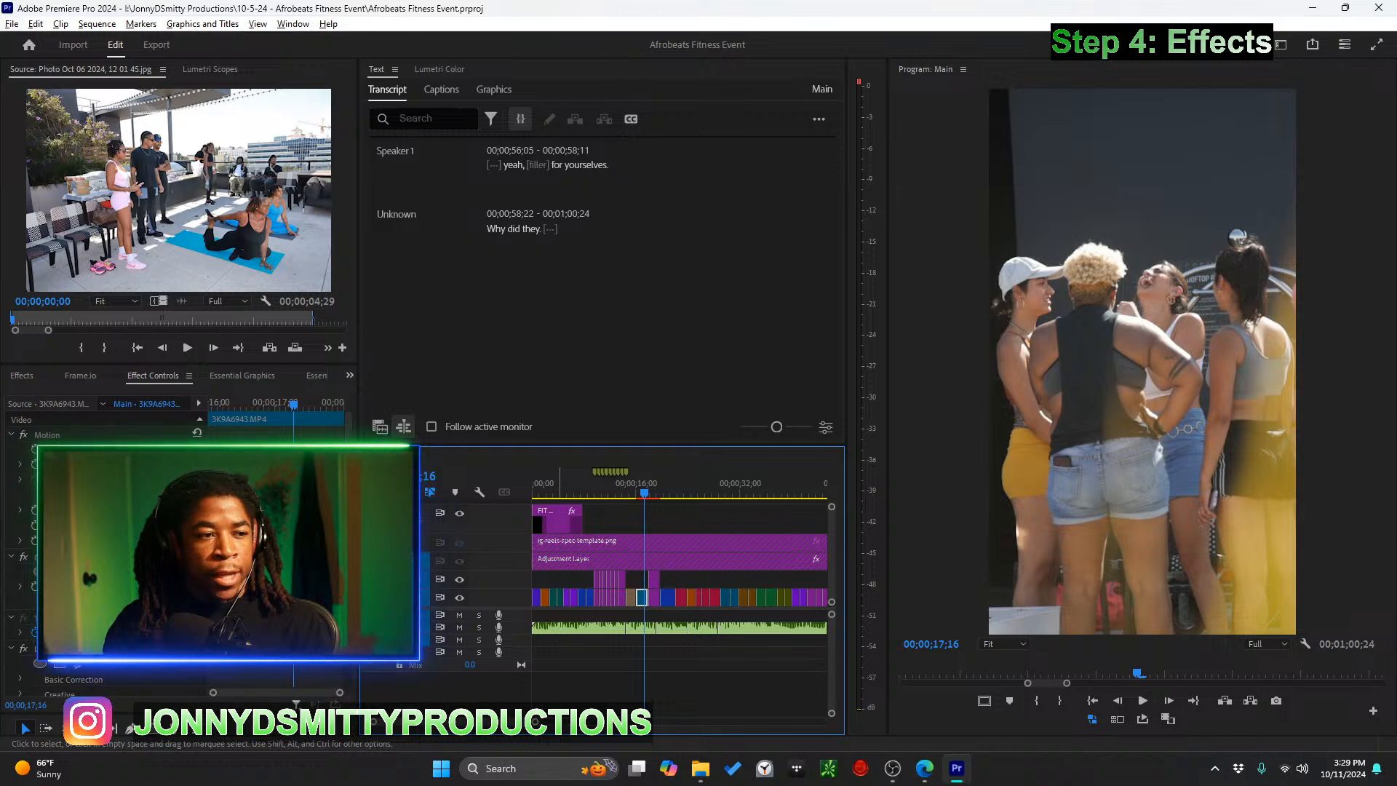
pyautogui.click(459, 542)
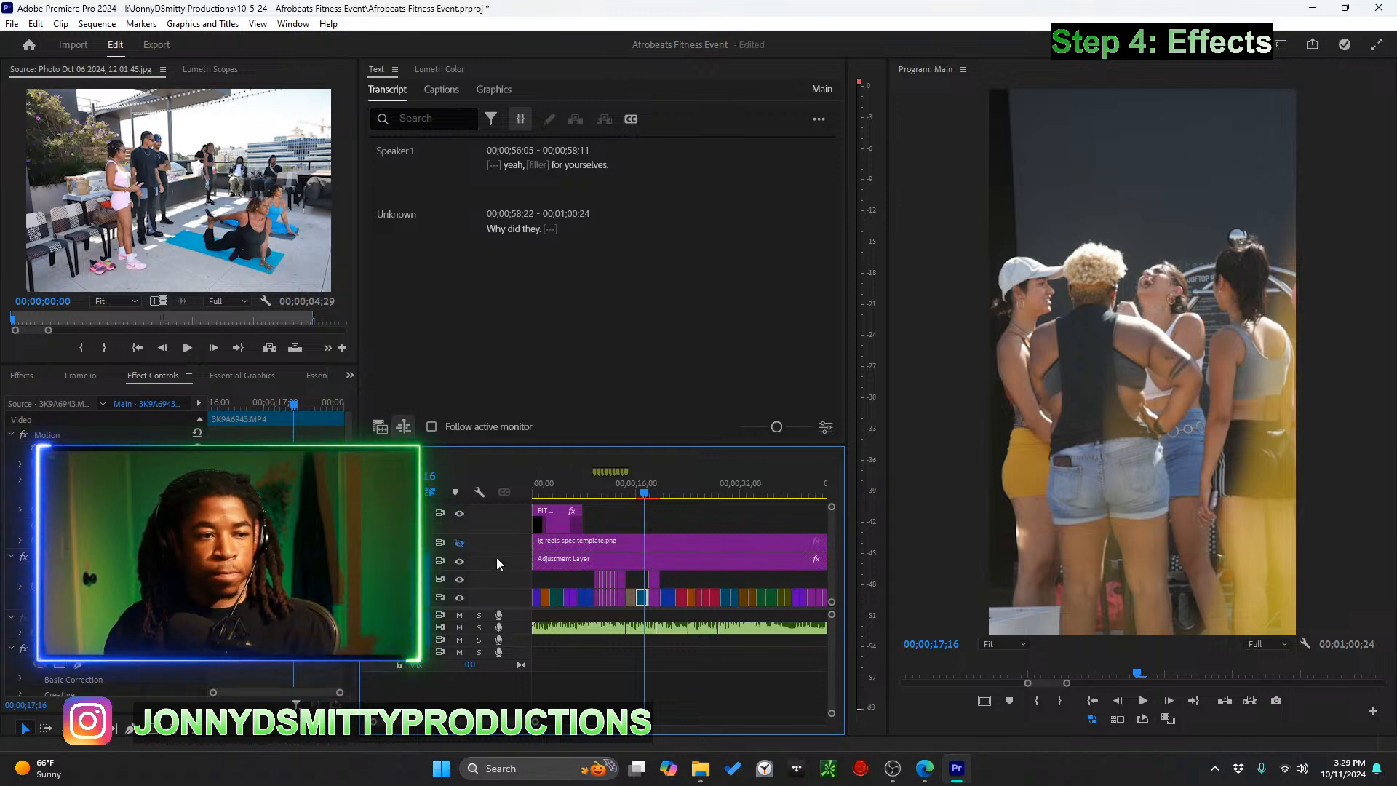
pyautogui.click(566, 542)
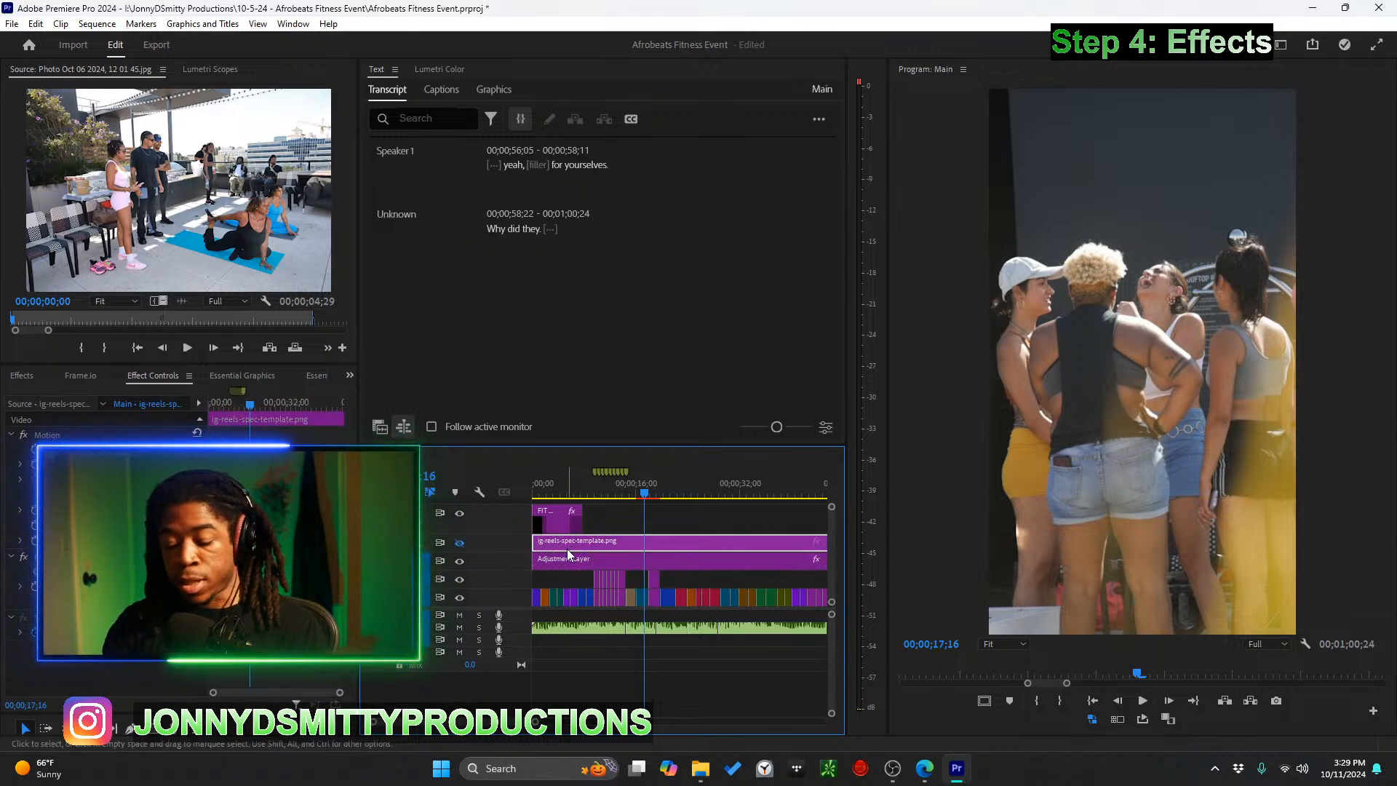
pyautogui.press('Delete')
# Move the Adjustment Layer clip up to the emptied template track and lock that track and the title track
pyautogui.moveTo(562, 555)
pyautogui.mouseDown()
pyautogui.moveTo(575, 562)
pyautogui.moveTo(575, 543)
pyautogui.mouseUp()
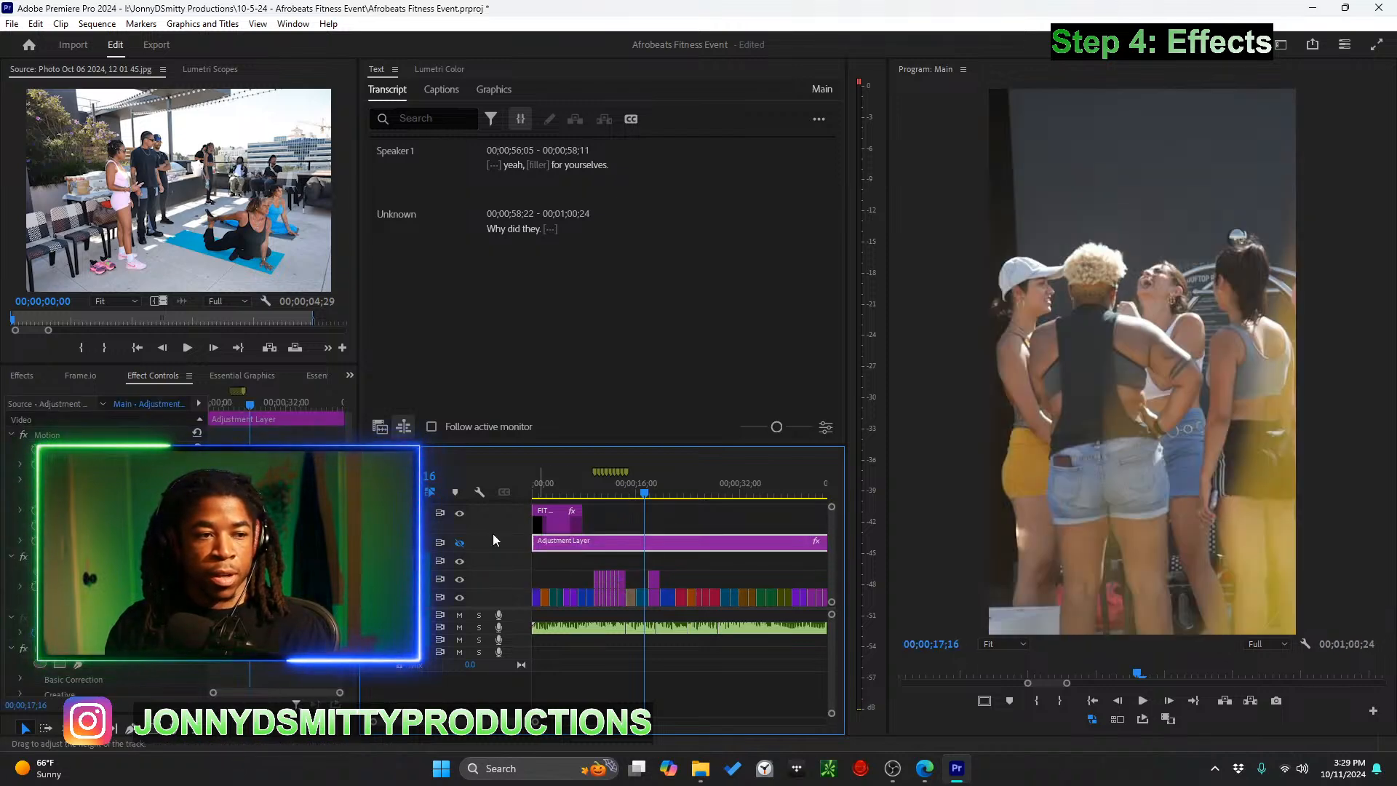
pyautogui.click(399, 518)
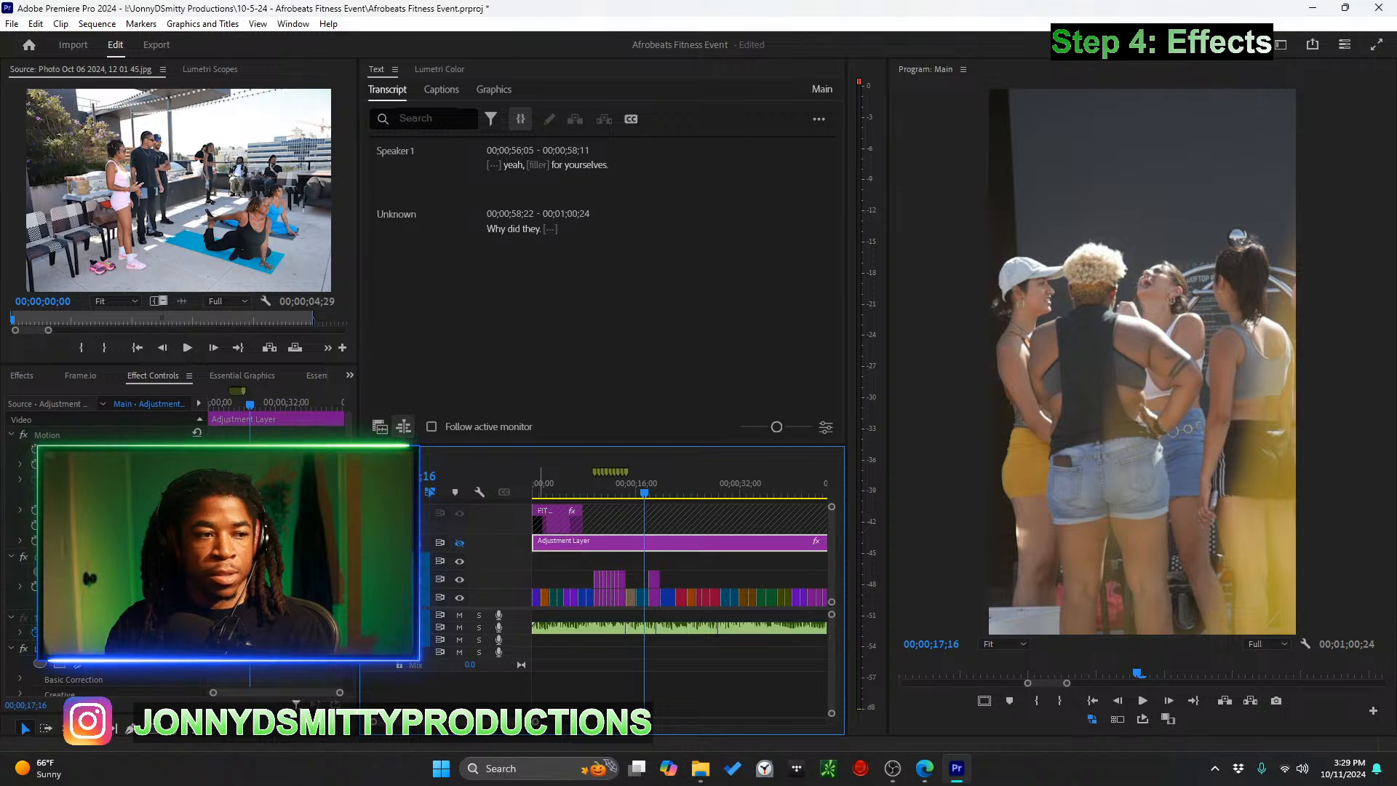
pyautogui.click(399, 542)
# Scrub back through the clips after the photo section and park the playhead on the first photo at 00;00;09;49
pyautogui.scroll(3, 665, 586)
pyautogui.scroll(2, 662, 593)
pyautogui.scroll(1, 639, 592)
pyautogui.moveTo(618, 493); pyautogui.dragTo(561, 499)
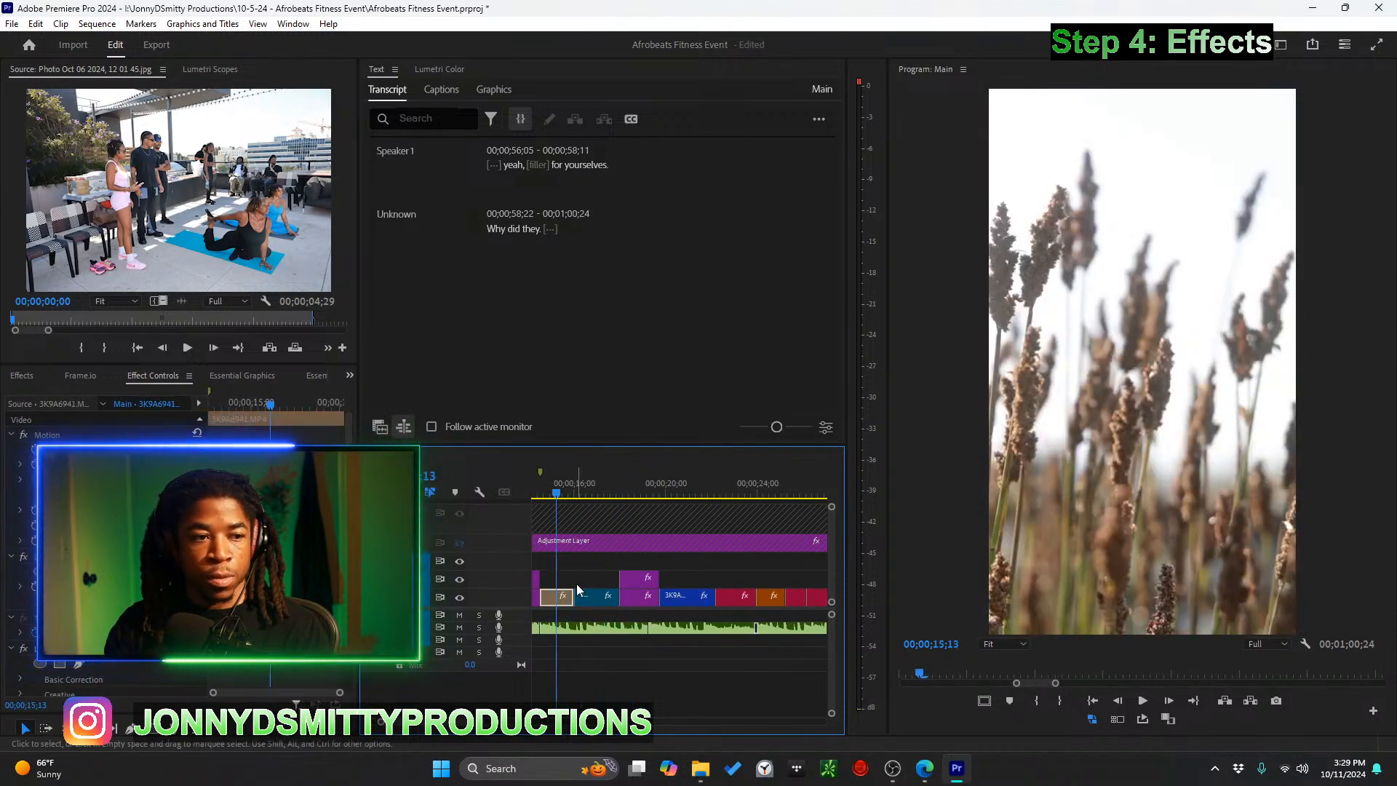
pyautogui.scroll(5, 585, 586)
pyautogui.moveTo(640, 494); pyautogui.dragTo(653, 495)
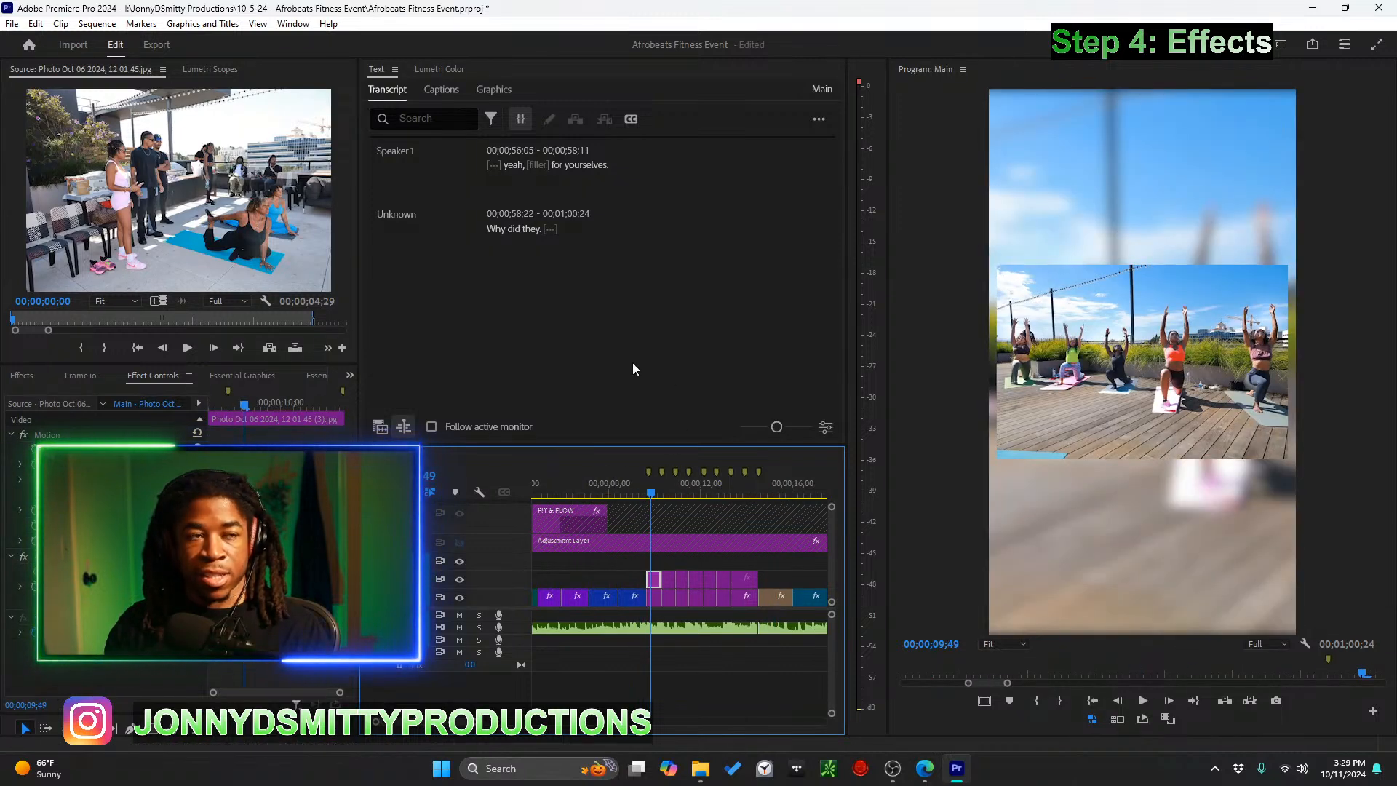
# Save the project and open the Motion Bro extension with its transition presets
pyautogui.hotkey('ctrl', 's')
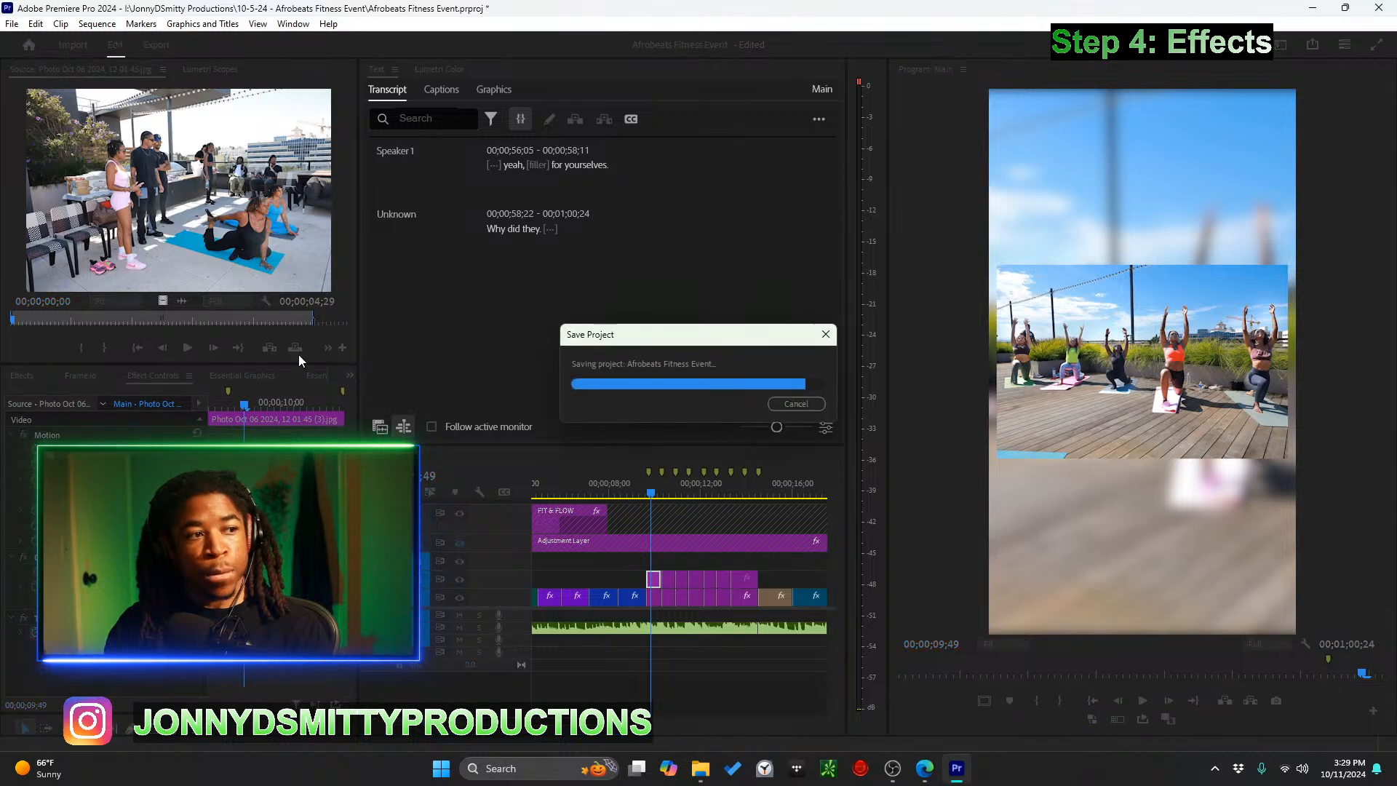
pyautogui.click(350, 376)
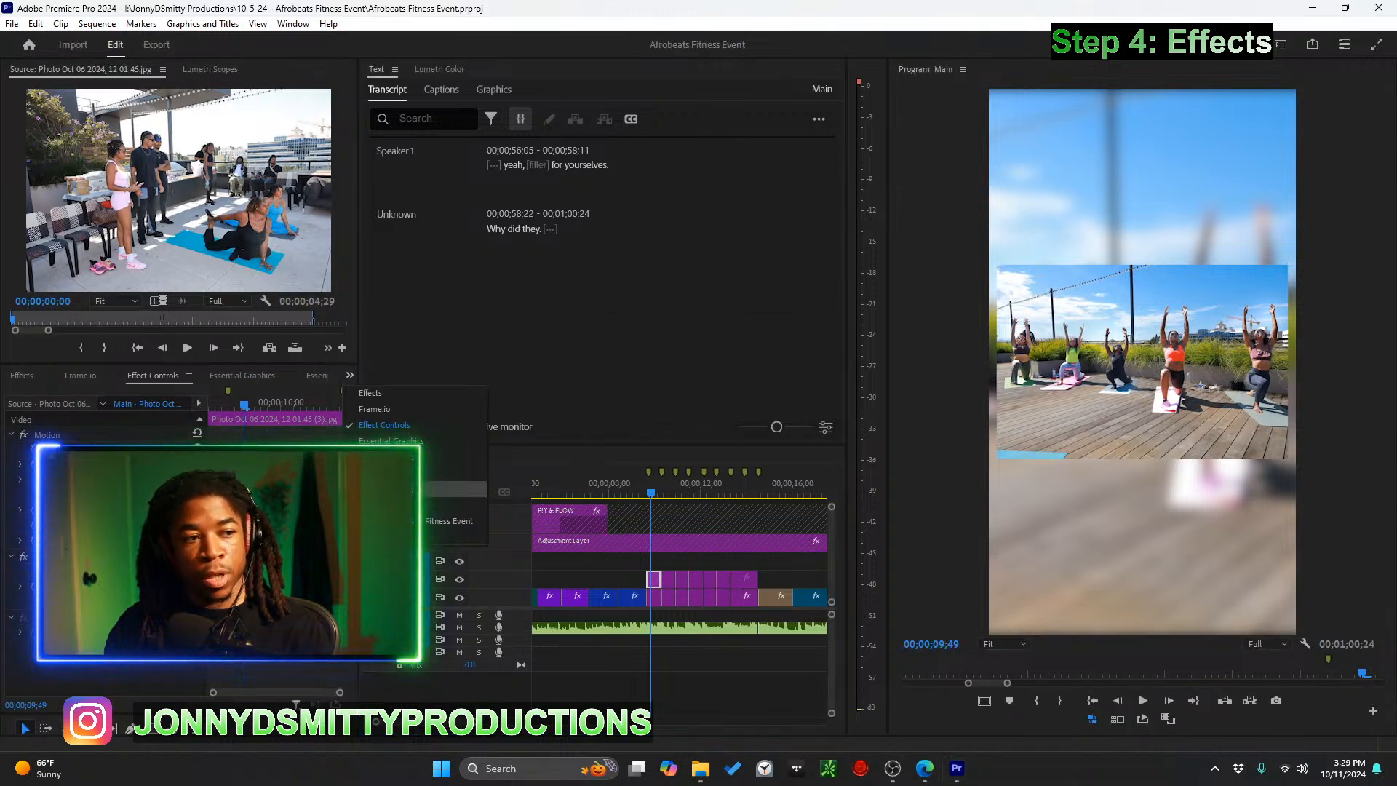
pyautogui.click(411, 488)
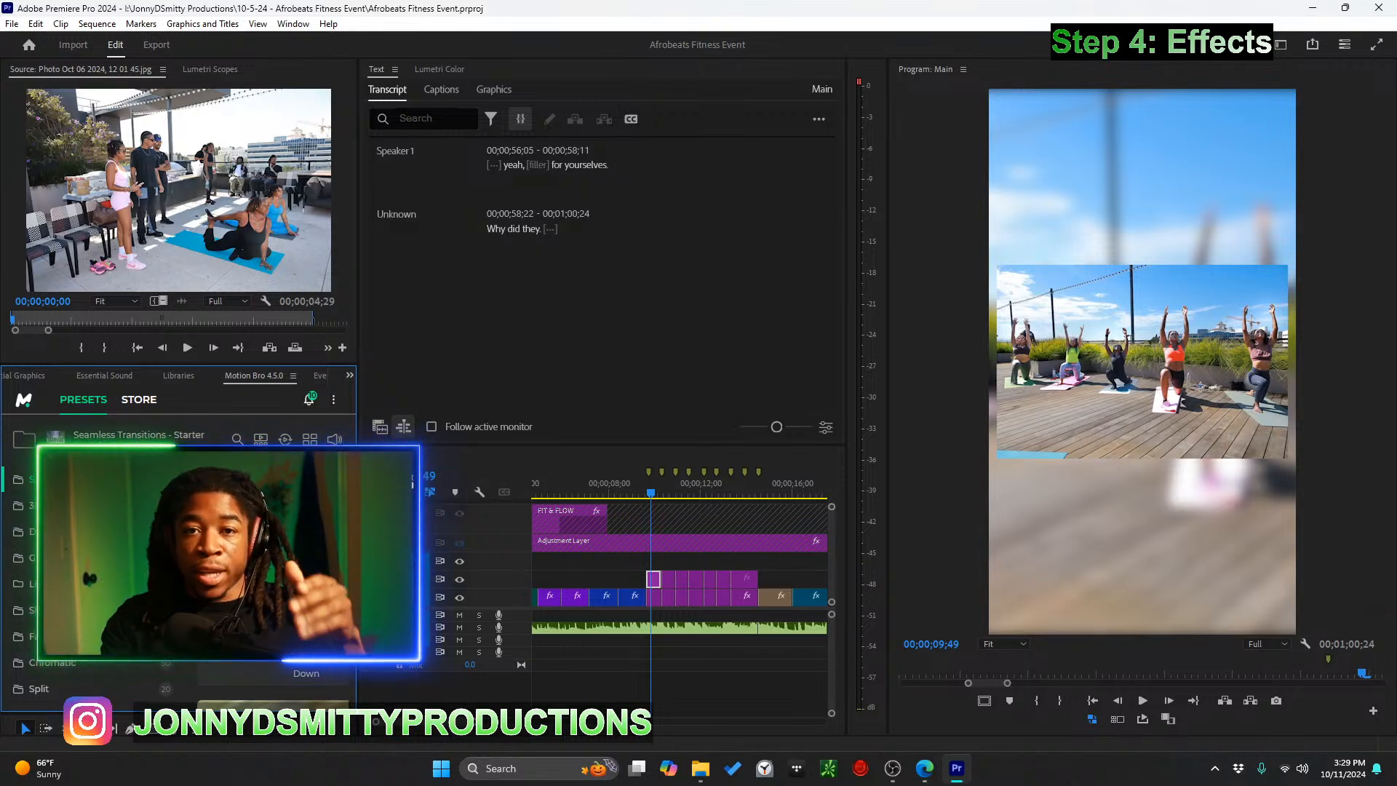
pyautogui.scroll(-4, 678, 582)
pyautogui.click(899, 771)
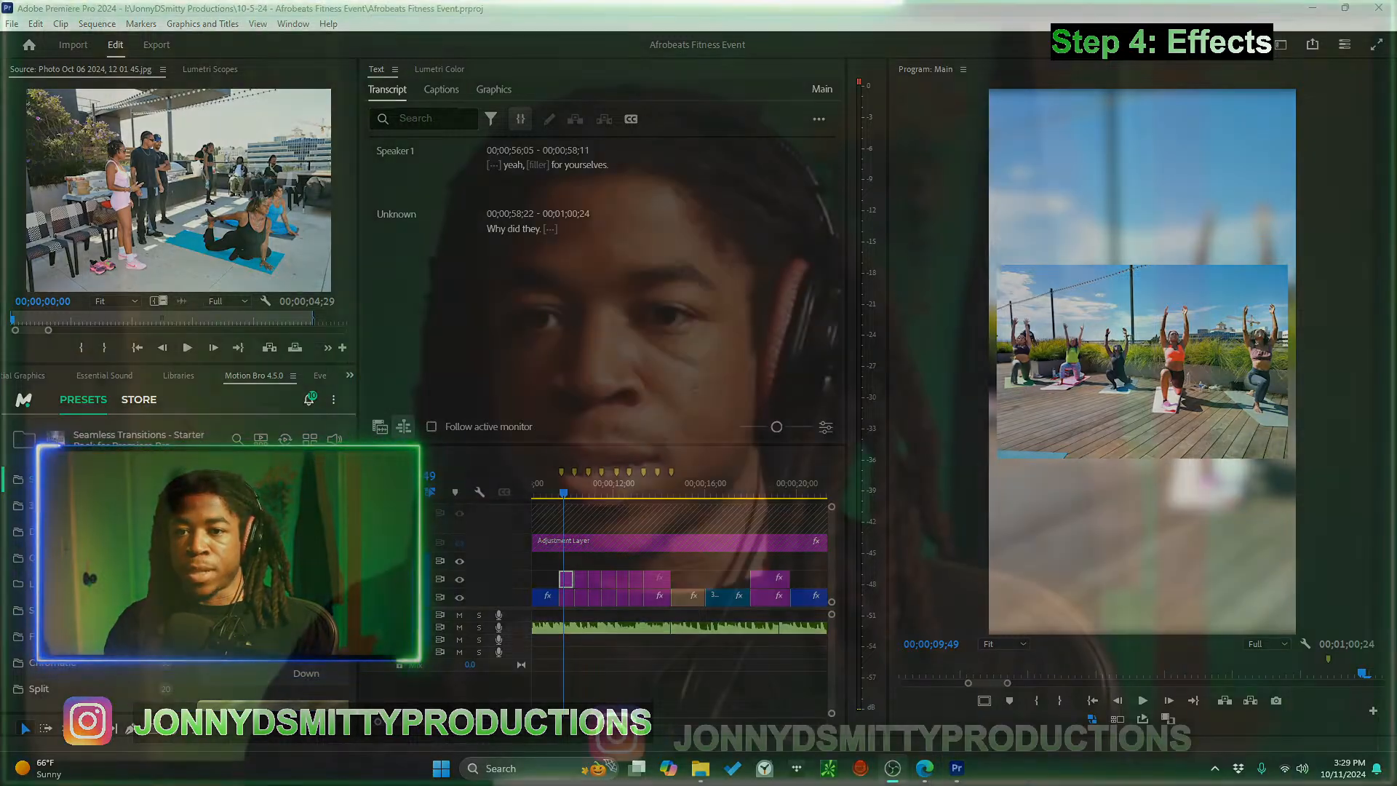
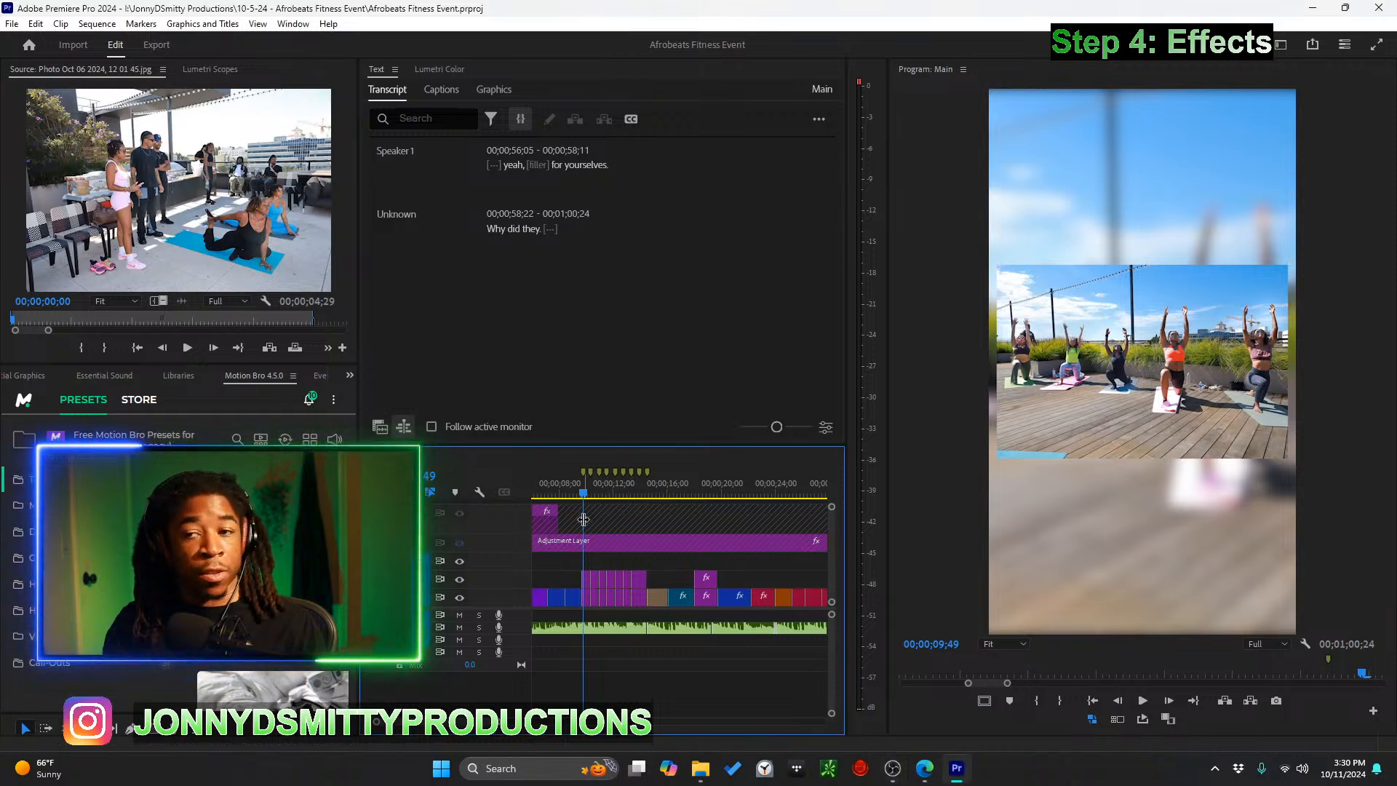
pyautogui.hotkey('ctrl', 's')
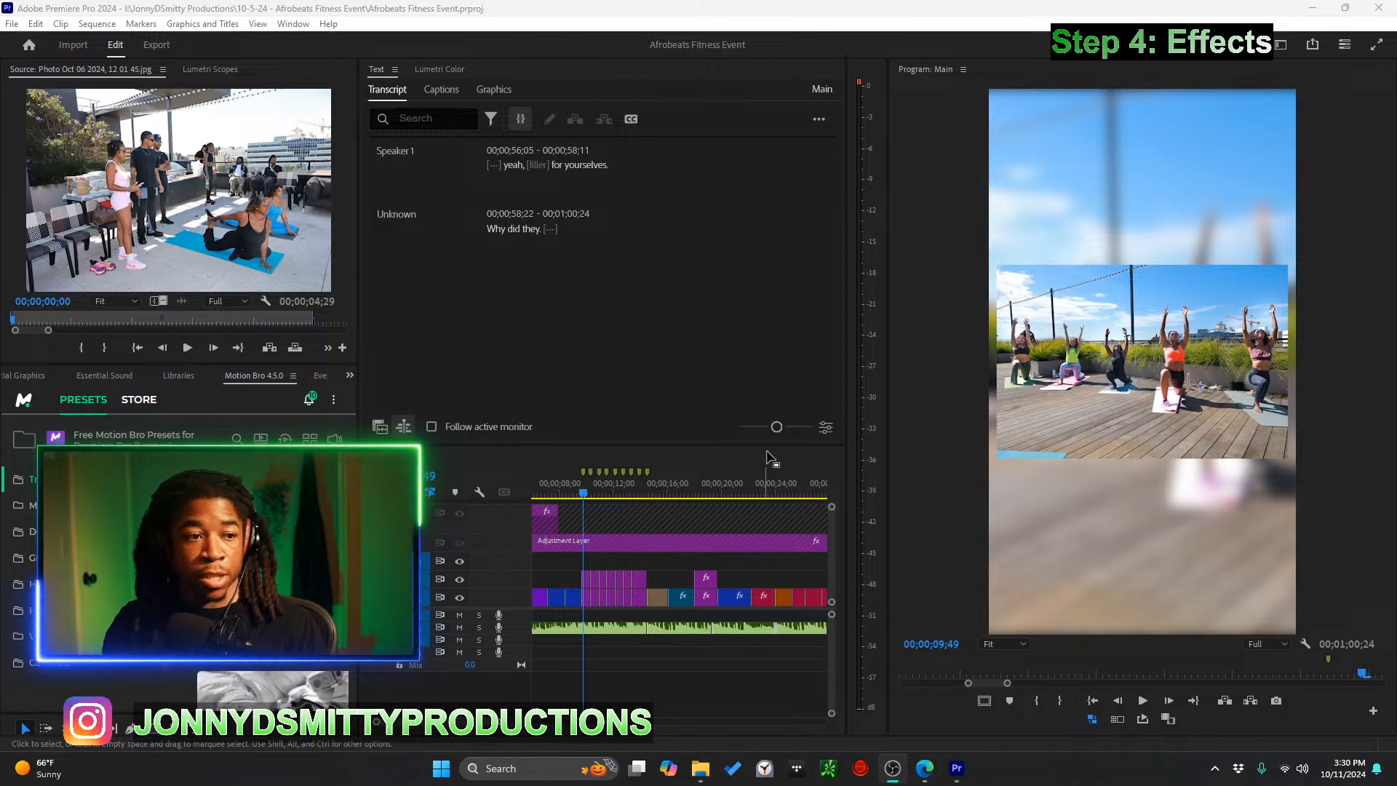
# Play the photo section from 00;00;09;14 to about 00;00;15;03
pyautogui.click(578, 484)
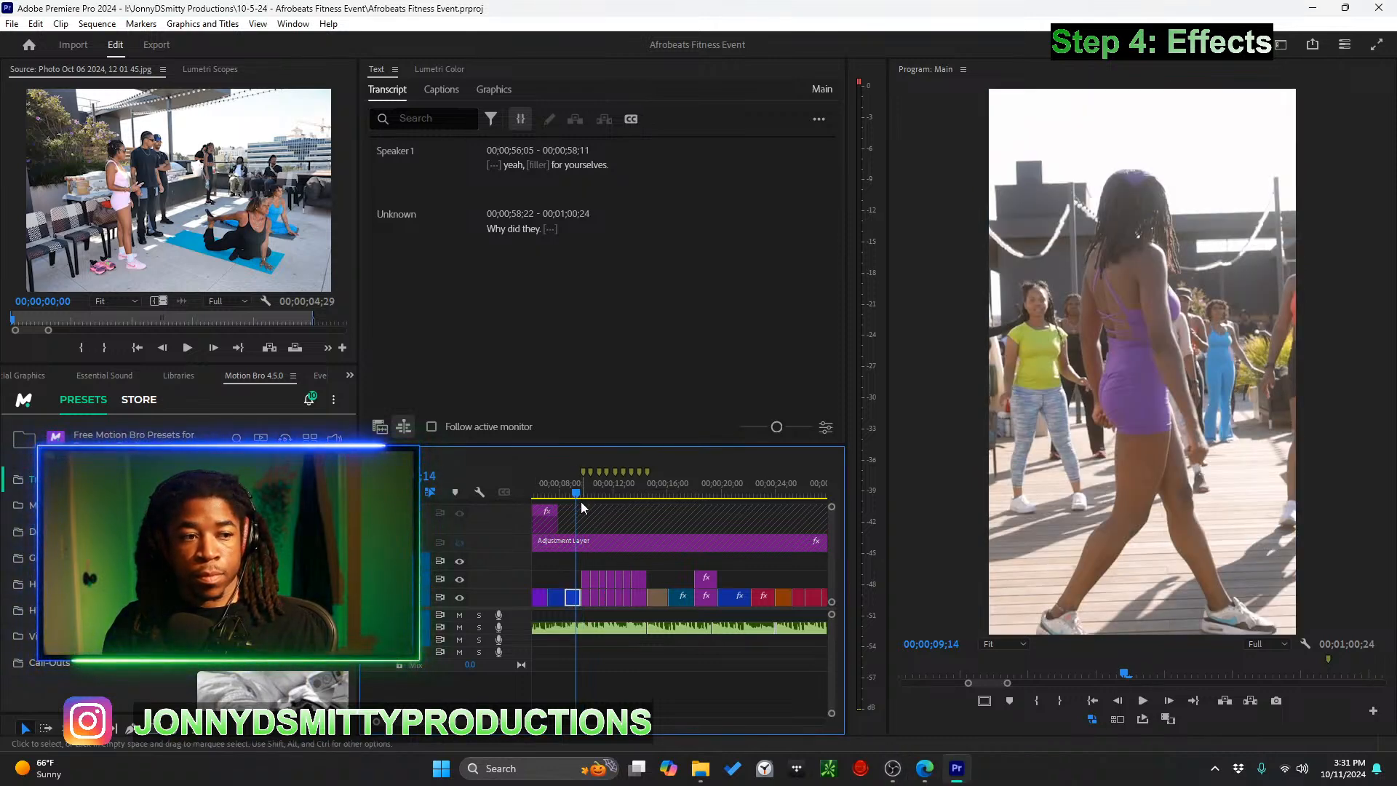
pyautogui.press('space')
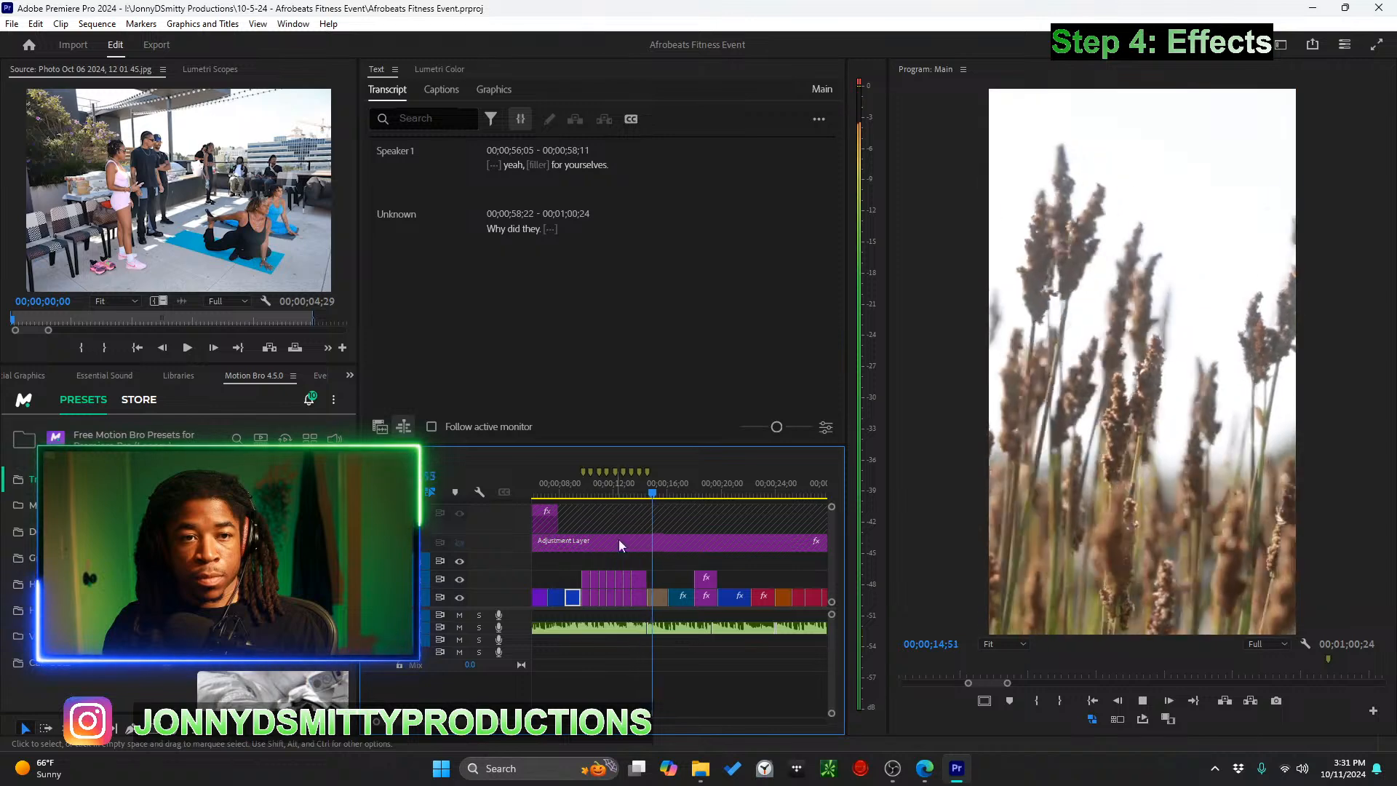
pyautogui.press('space')
# Park the playhead on the cut after the last photo at 00;00;14;31 and apply the 4x transition preset there
pyautogui.scroll(3, 642, 562)
pyautogui.scroll(1, 640, 560)
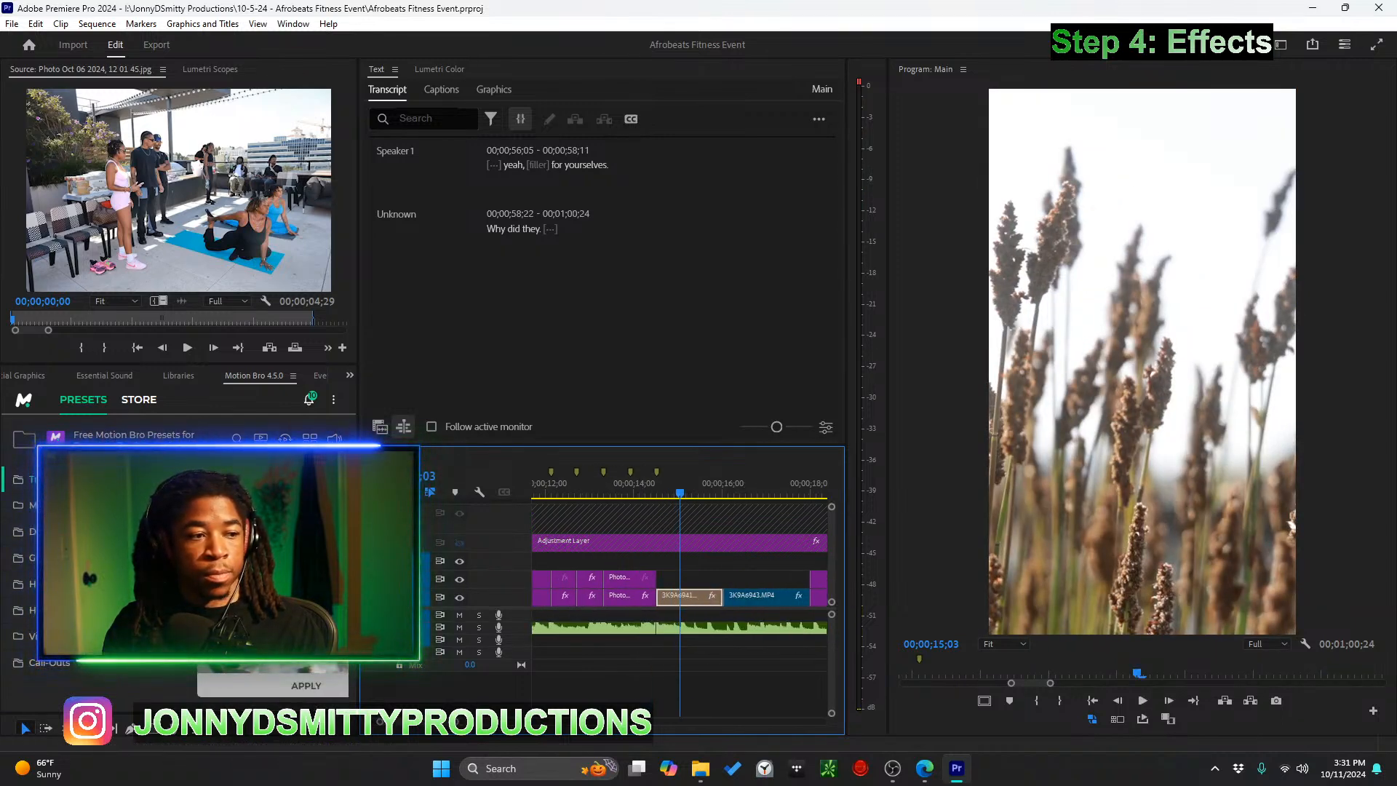
pyautogui.scroll(-5, 272, 582)
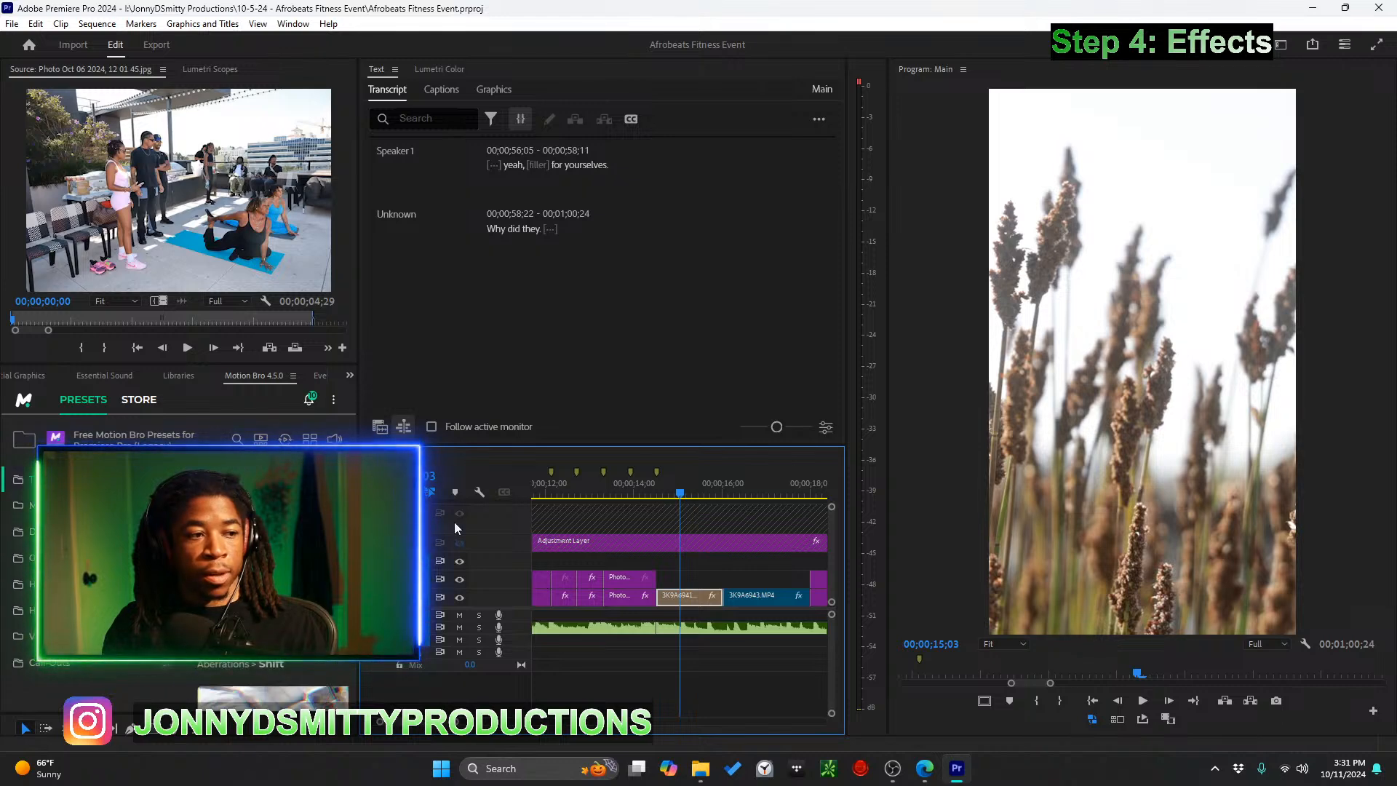
pyautogui.press('Up')
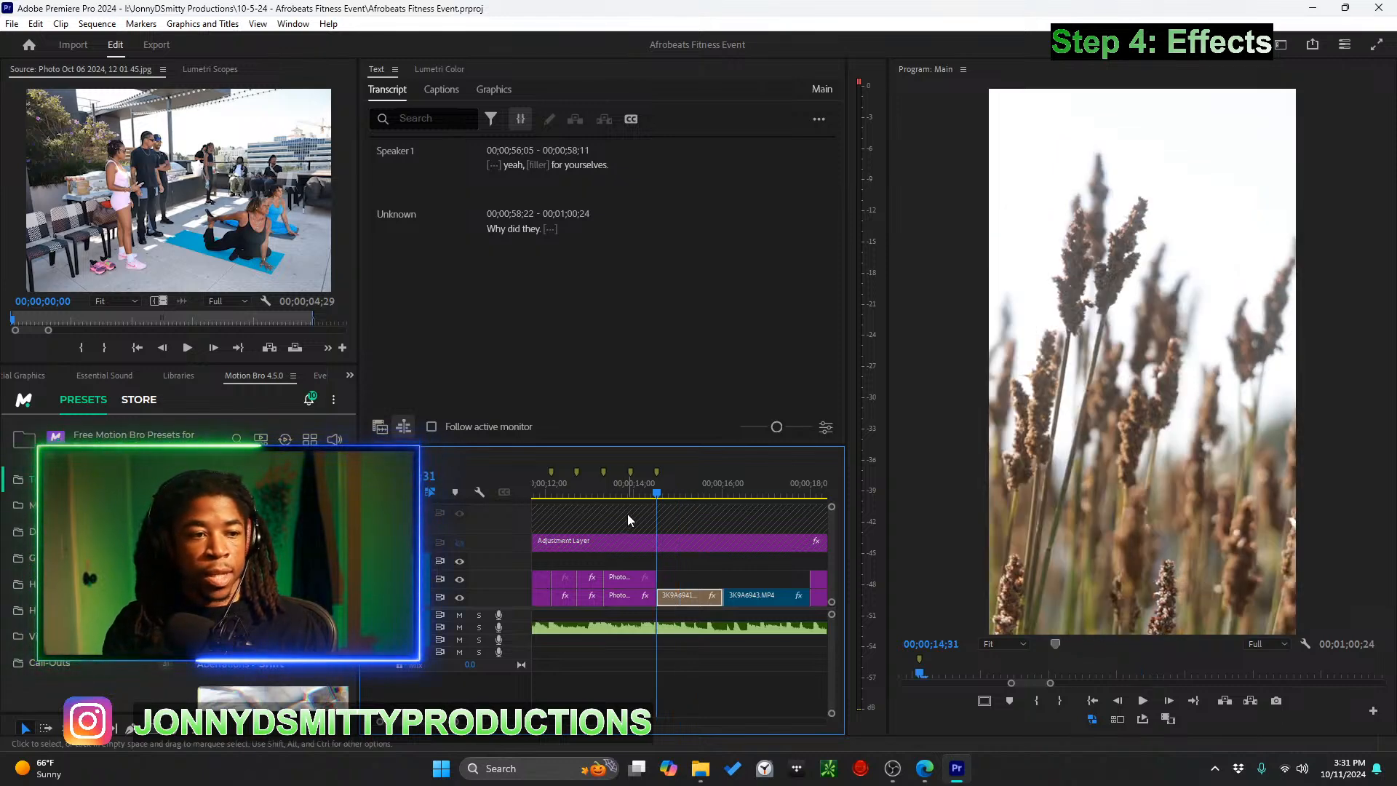
pyautogui.press('Up')
pyautogui.press('Down')
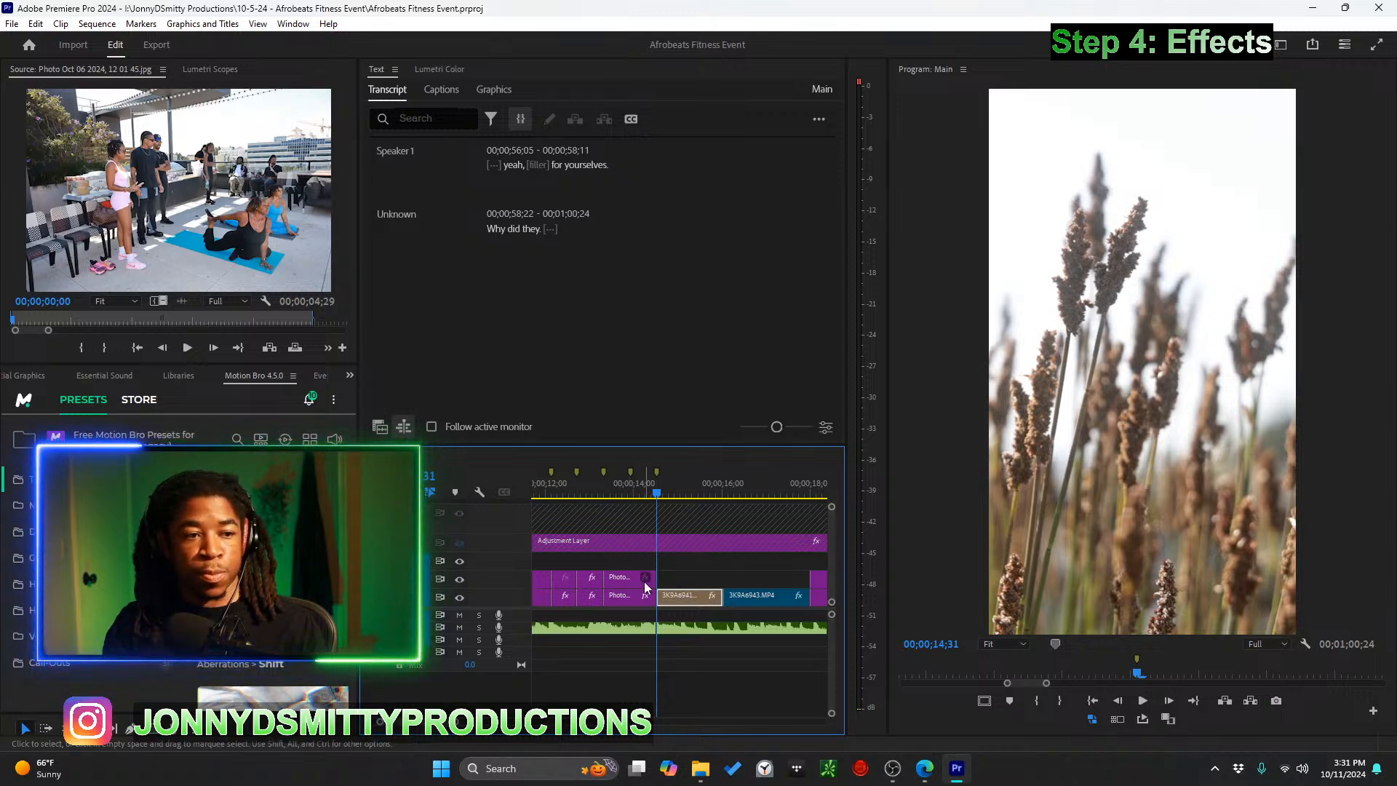
pyautogui.click(273, 557)
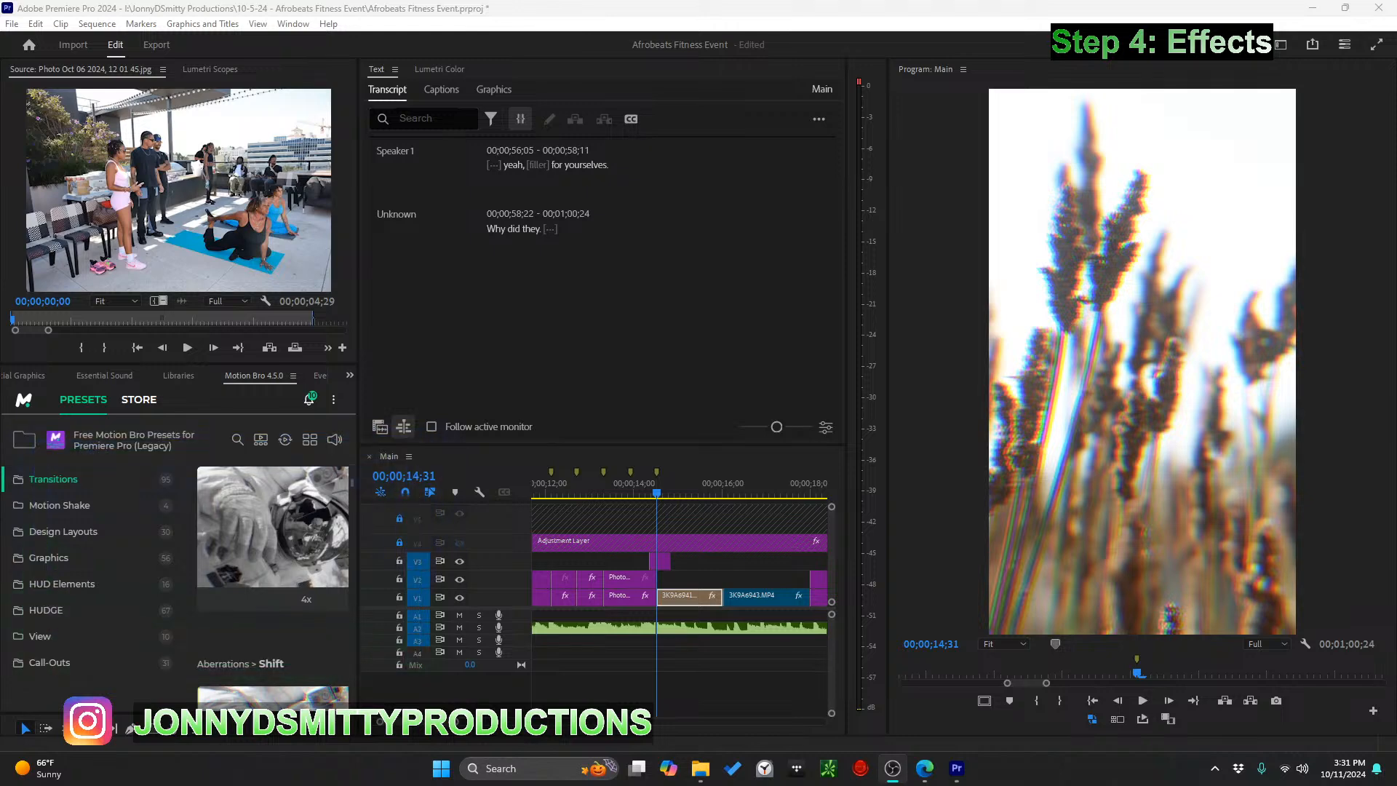
# Widen the Motion Bro panel and delete the 4x transition clips at the end of the photo section
pyautogui.click(358, 534)
pyautogui.moveTo(359, 535); pyautogui.dragTo(443, 544)
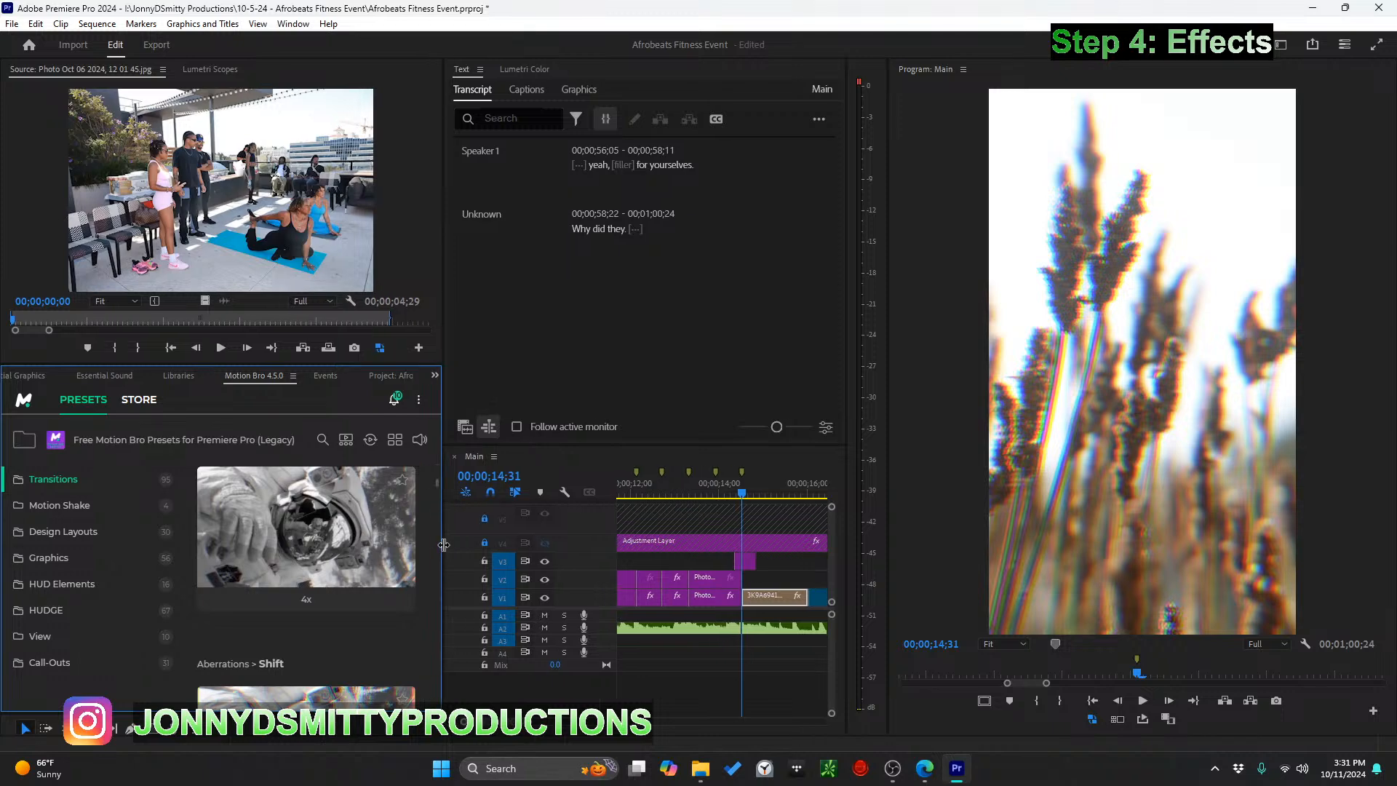
pyautogui.moveTo(324, 609)
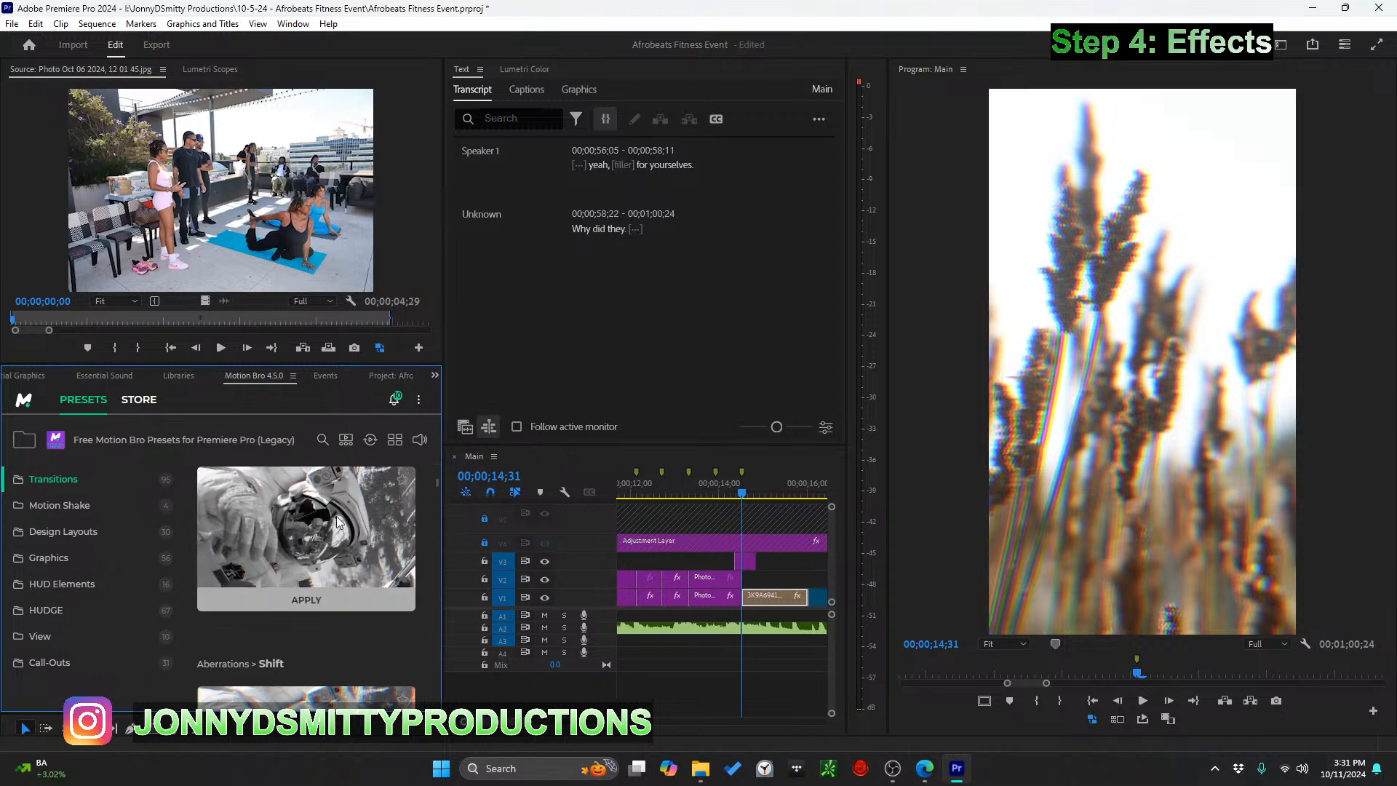
pyautogui.click(324, 601)
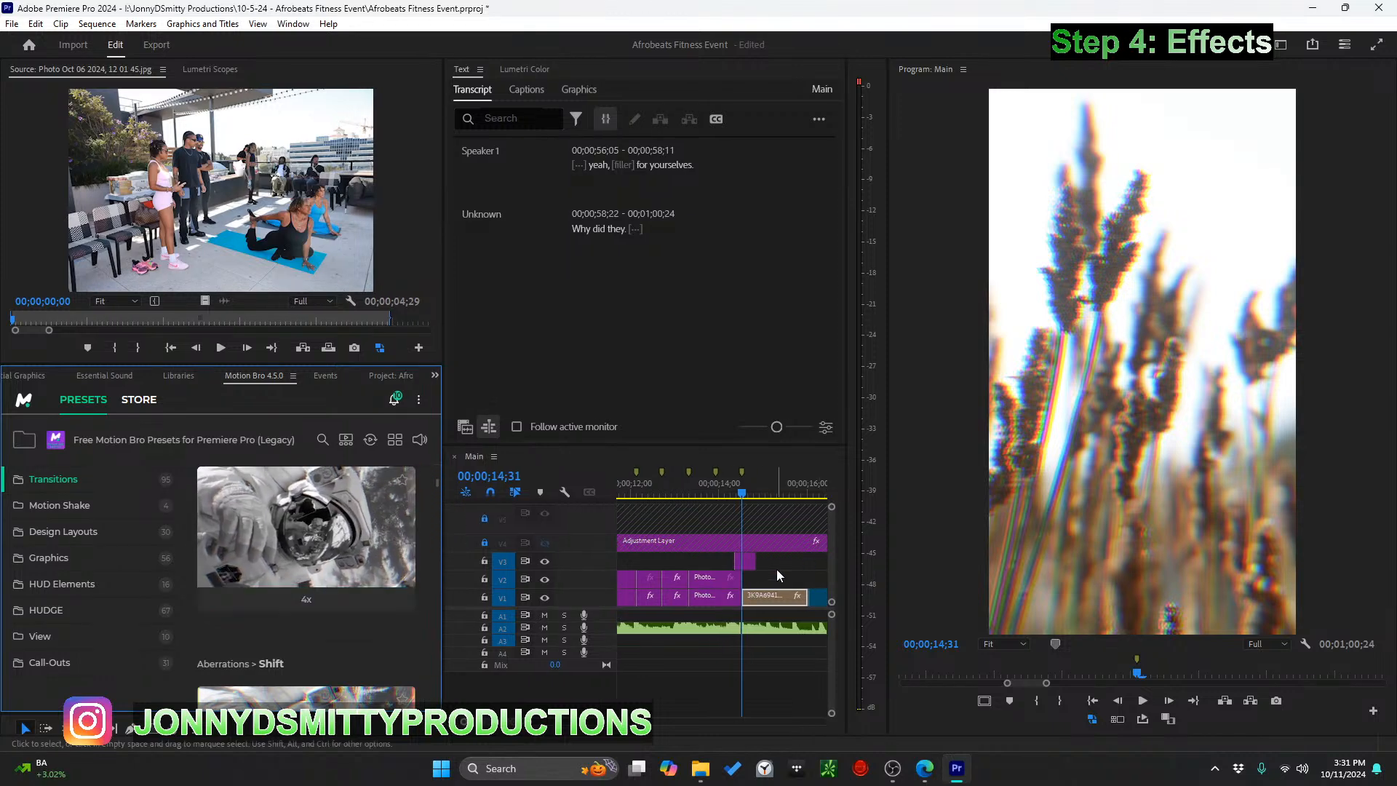
pyautogui.press('Delete')
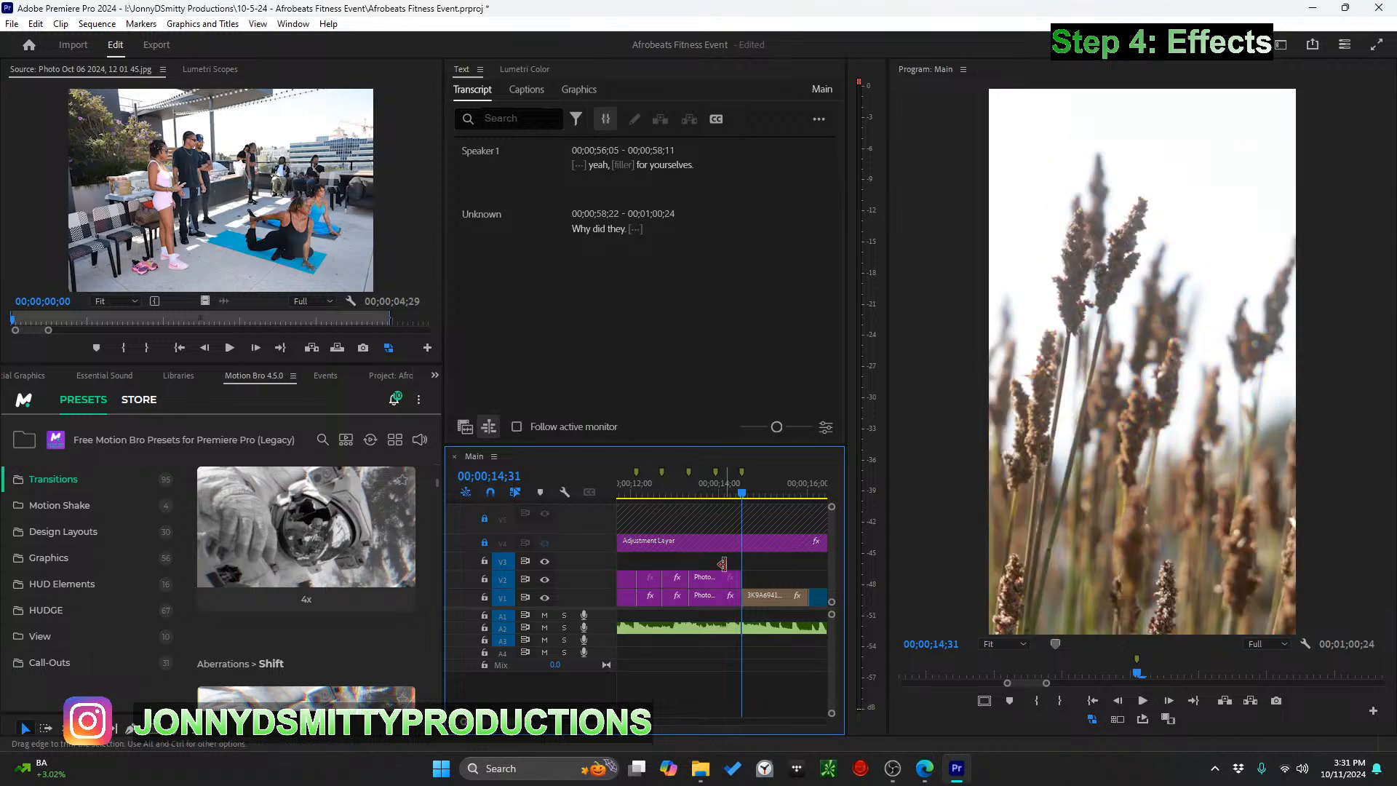
# Return the playhead to the cut after the last photo at 00;00;14;31 and apply the 4x transition preset
pyautogui.press('Down')
pyautogui.press('Up')
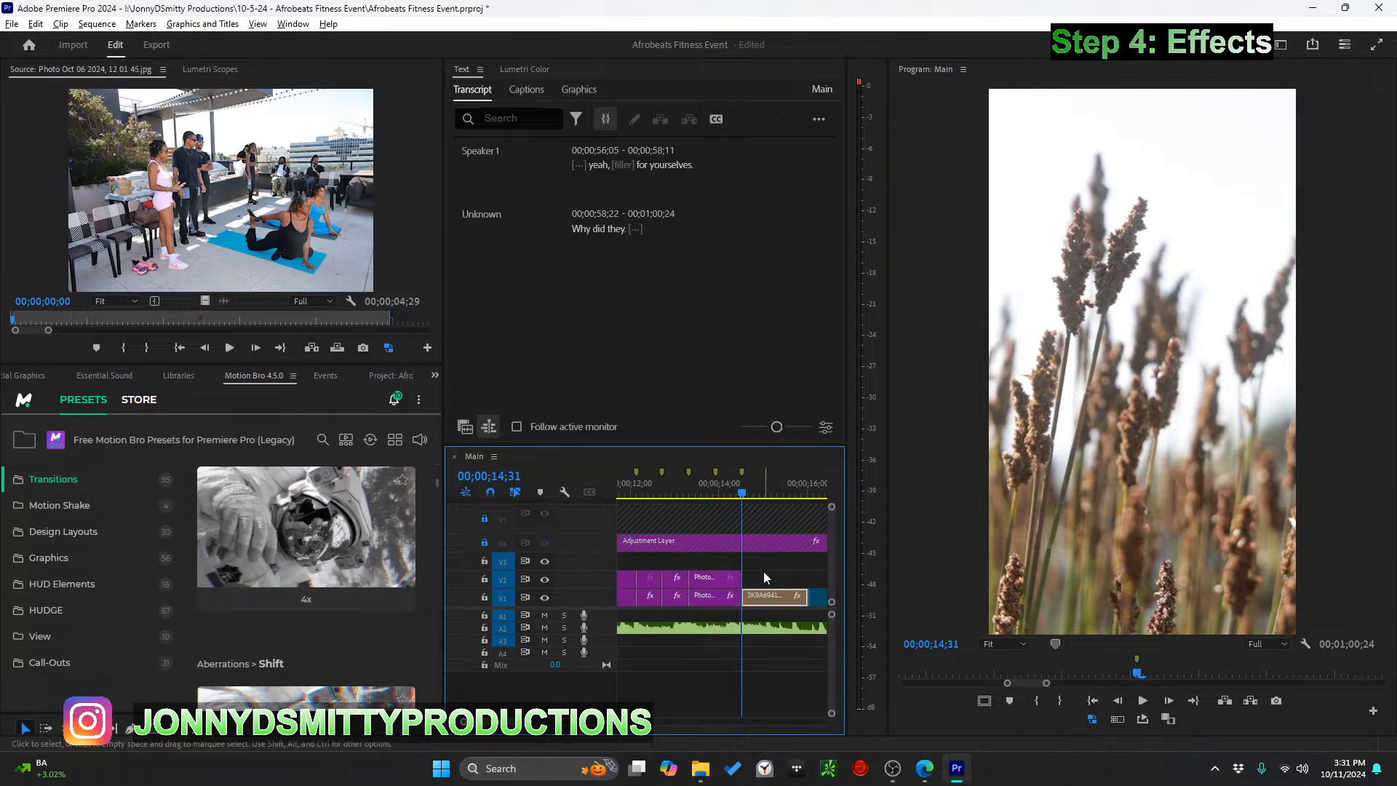
pyautogui.scroll(3, 763, 570)
pyautogui.scroll(2, 747, 582)
pyautogui.scroll(-3, 699, 576)
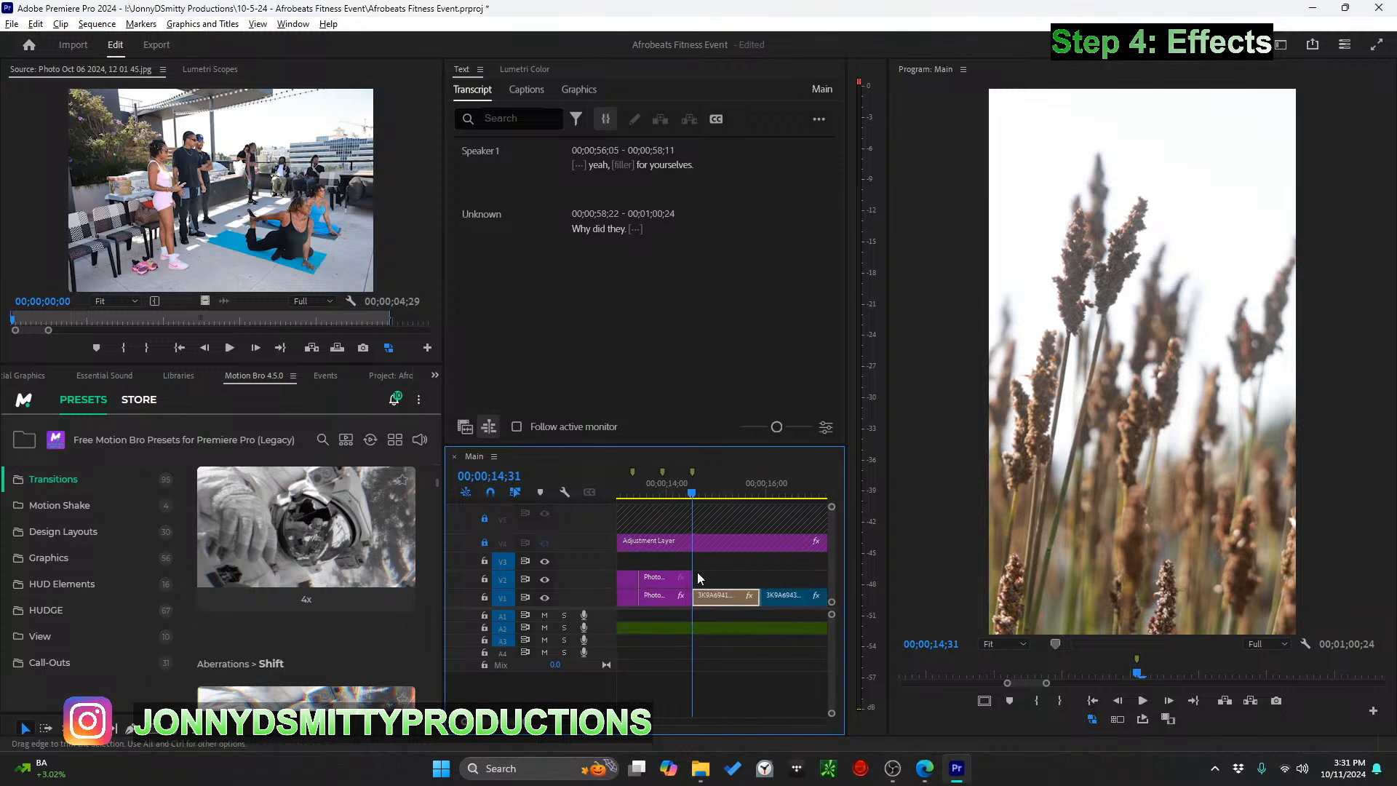
pyautogui.moveTo(678, 489); pyautogui.dragTo(704, 493)
pyautogui.press('Up')
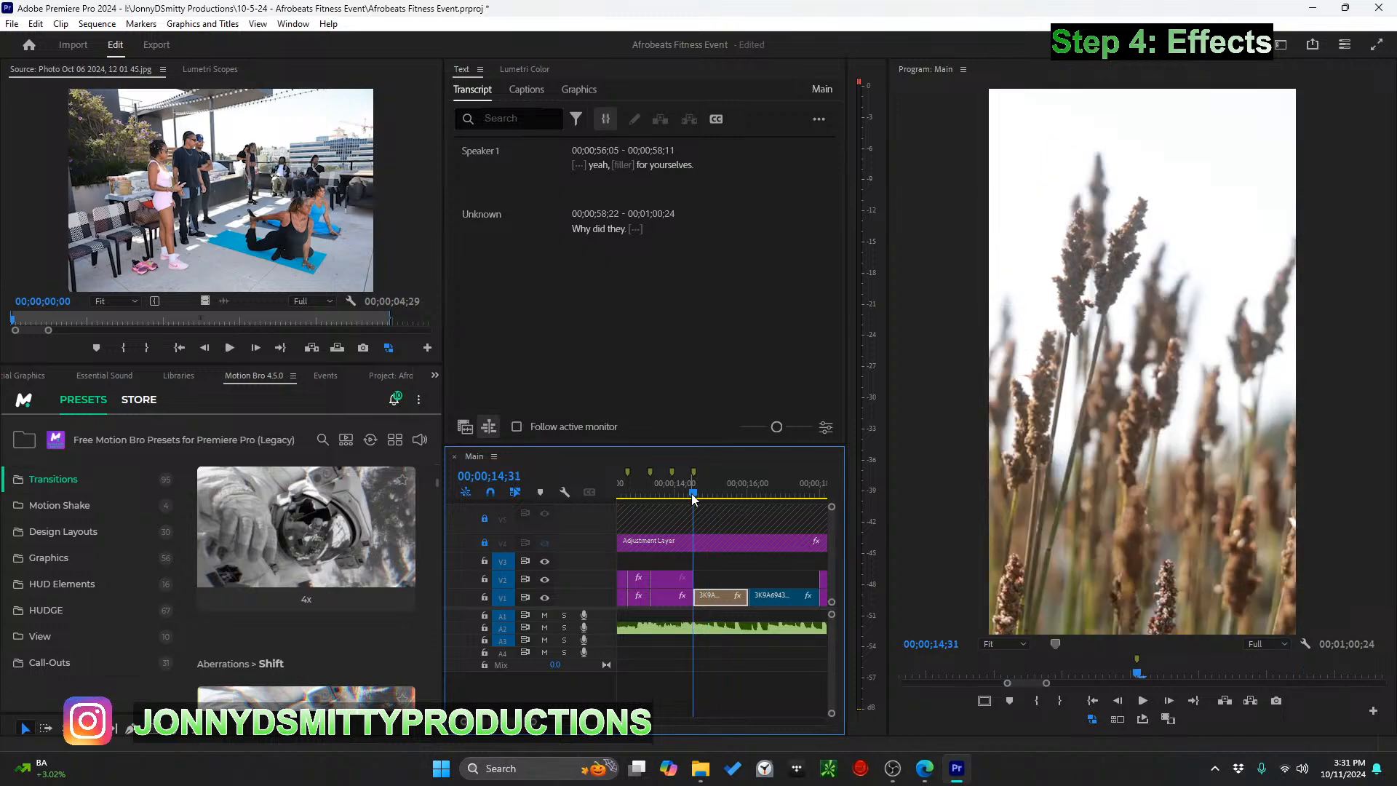
pyautogui.moveTo(324, 612)
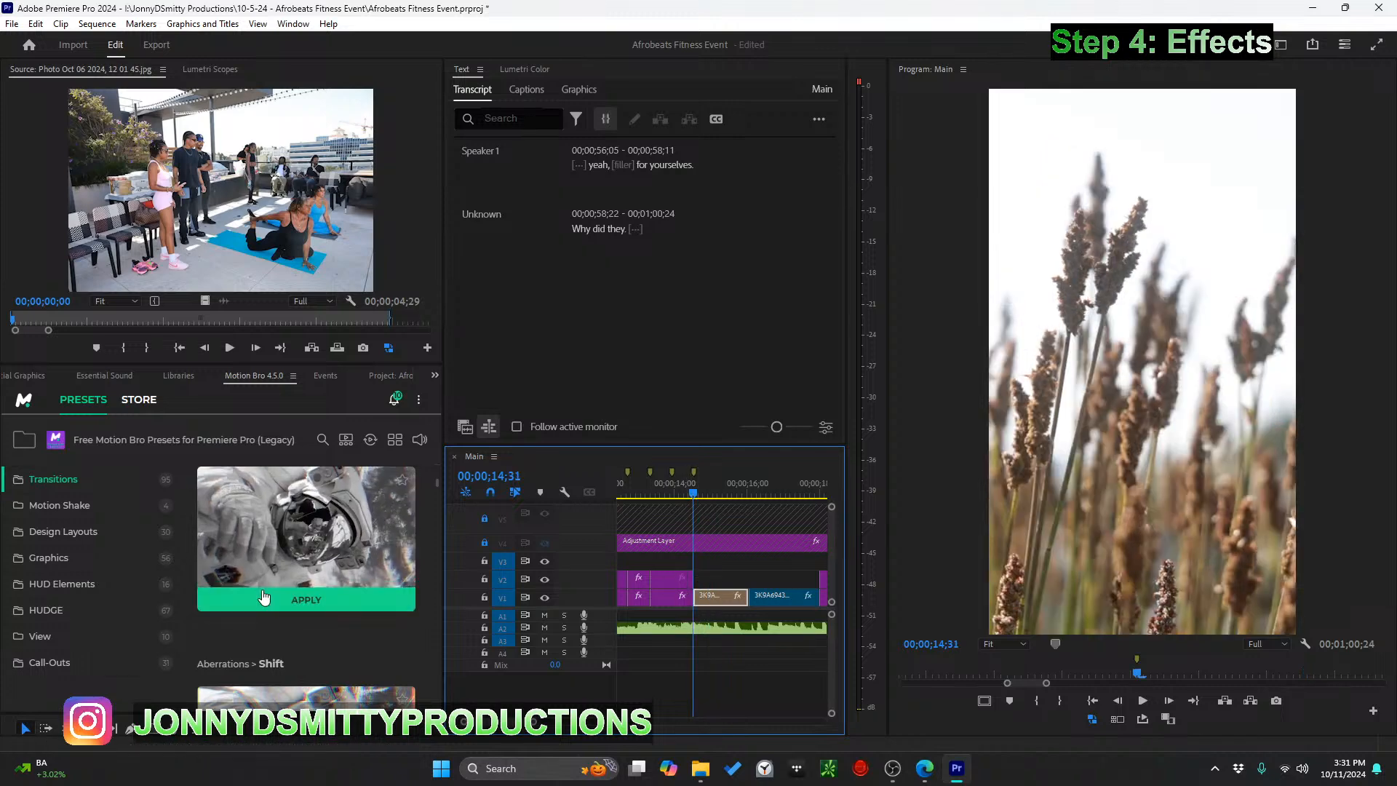
pyautogui.click(324, 601)
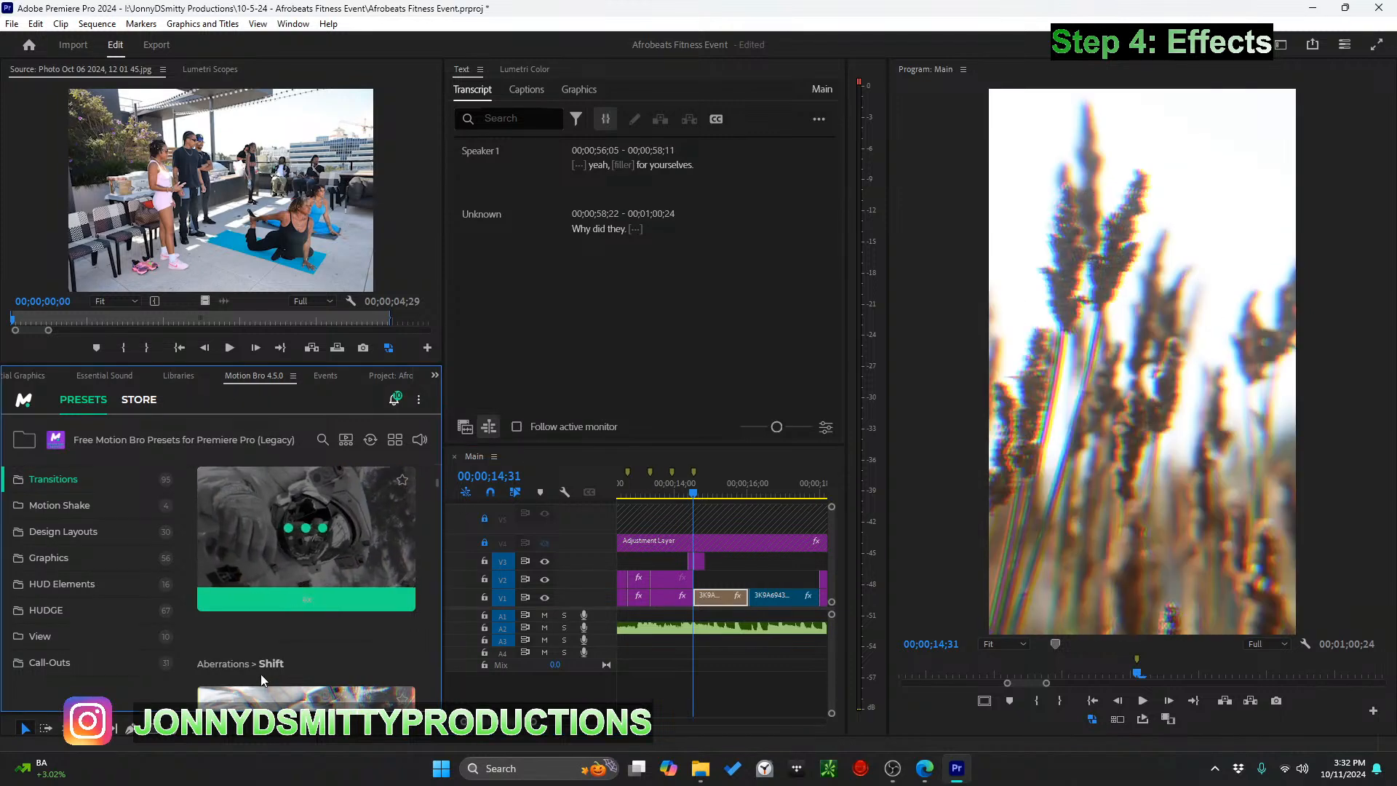
pyautogui.scroll(-2, 271, 674)
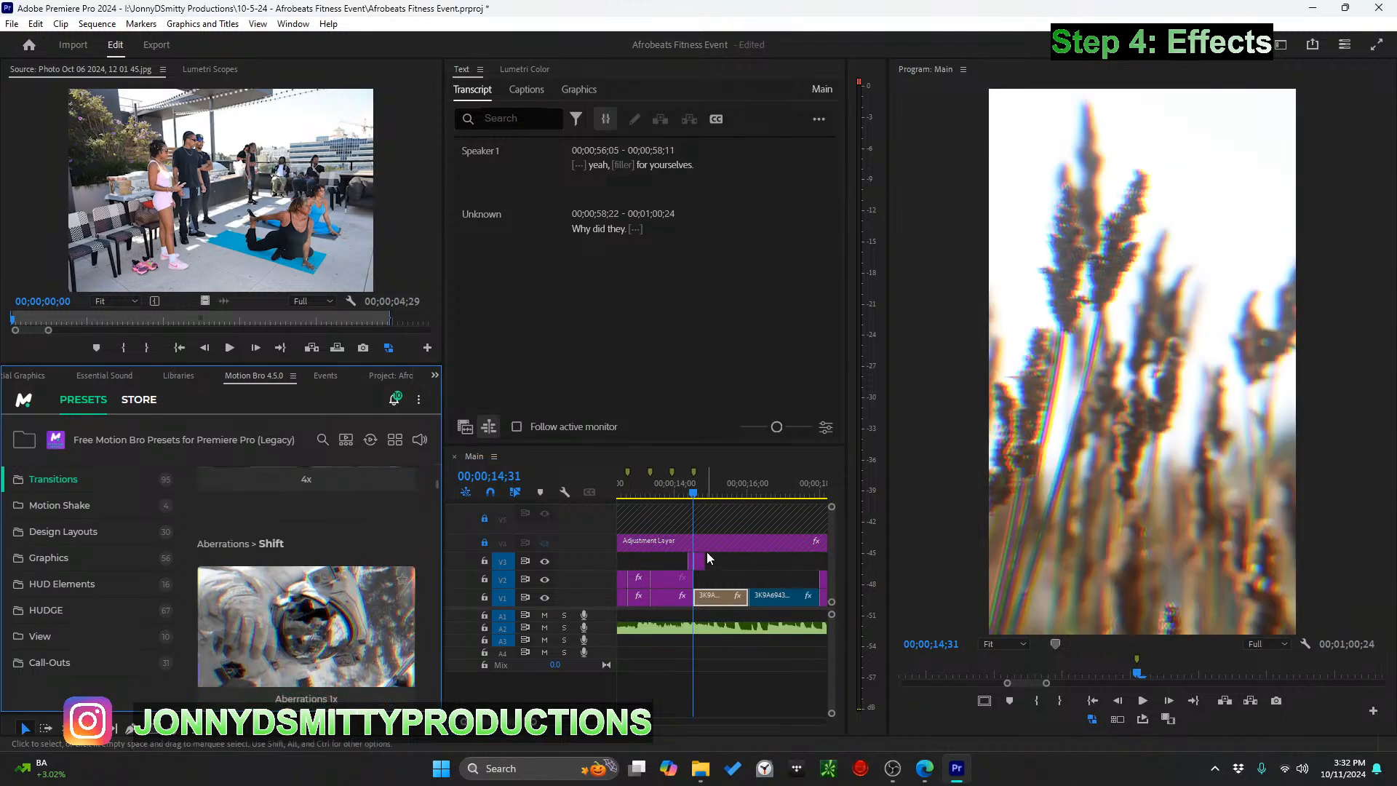
# Play across the transition at the end of the photo section several times to check it and the clips that follow
pyautogui.click(671, 487)
pyautogui.press('space')
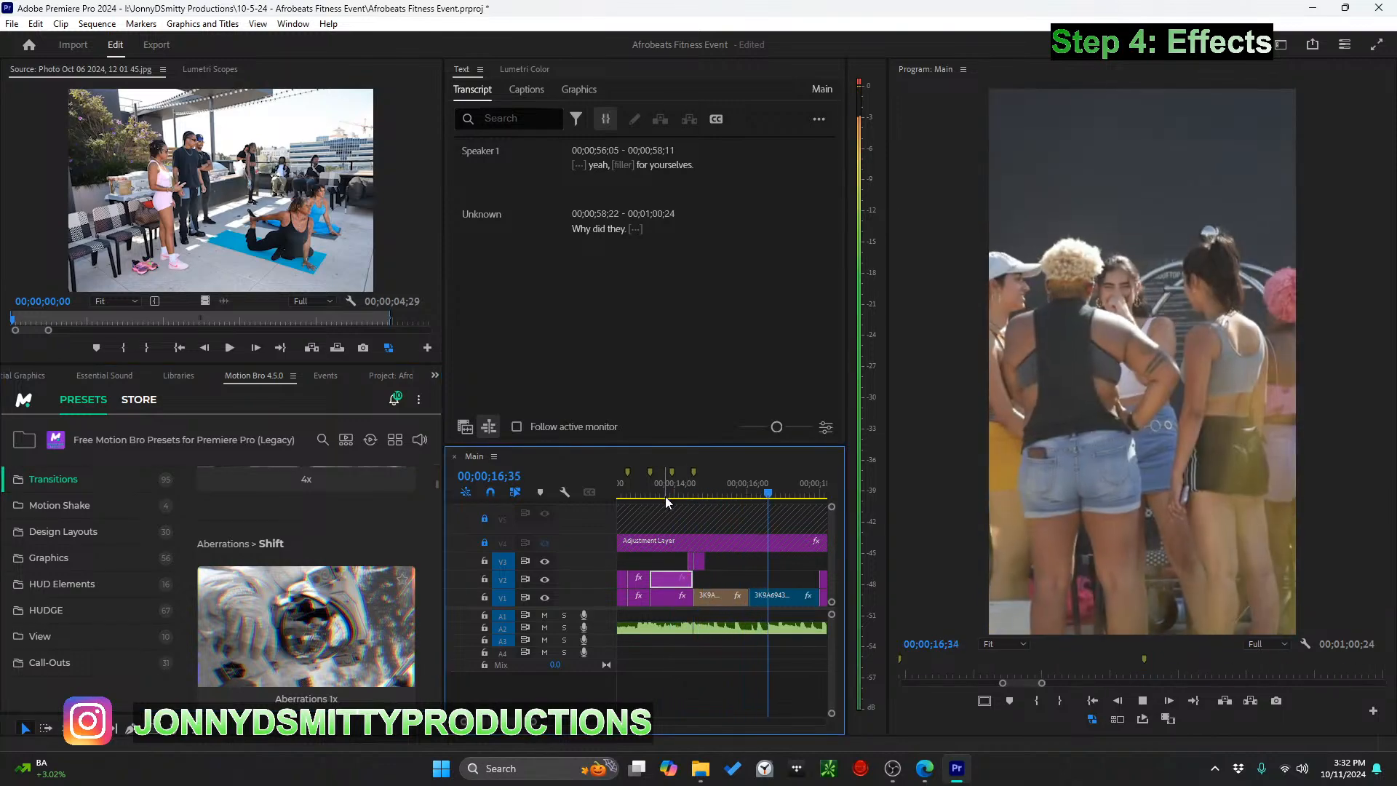
pyautogui.click(719, 487)
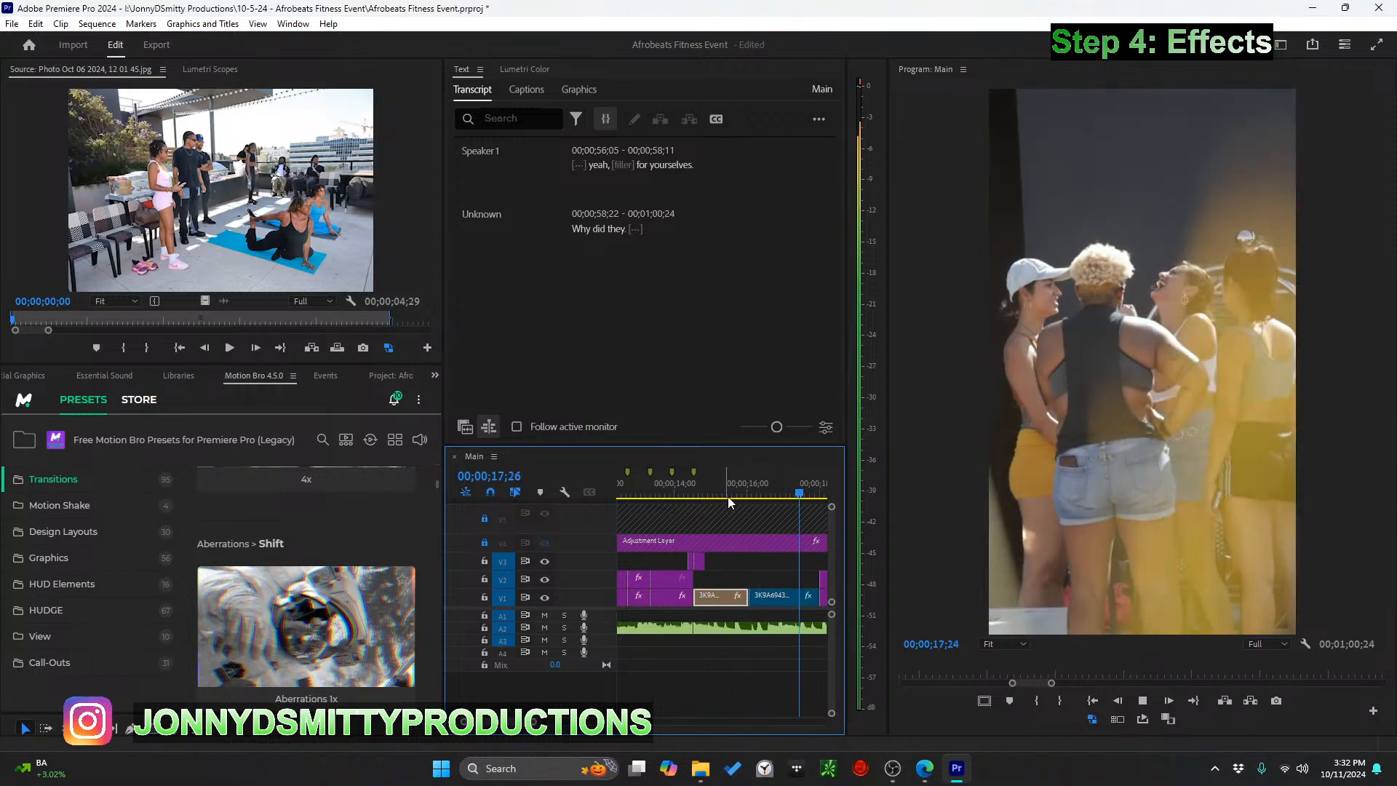
pyautogui.press('space')
pyautogui.scroll(-3, 764, 590)
pyautogui.scroll(-2, 757, 586)
pyautogui.click(692, 487)
pyautogui.press('space')
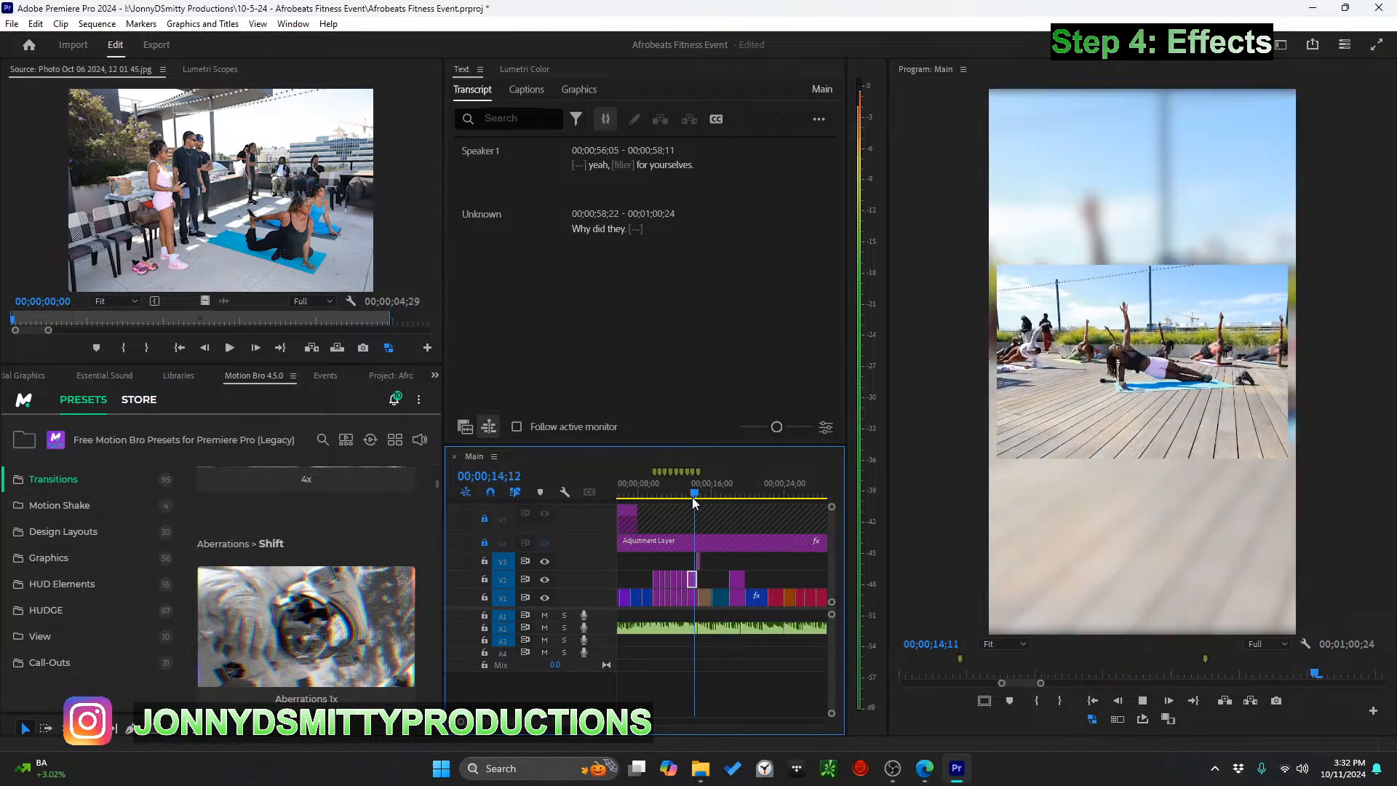
pyautogui.press('space')
# Copy the transition clips from the end of the photo section to the cut before its first photo on track V3
pyautogui.scroll(3, 669, 591)
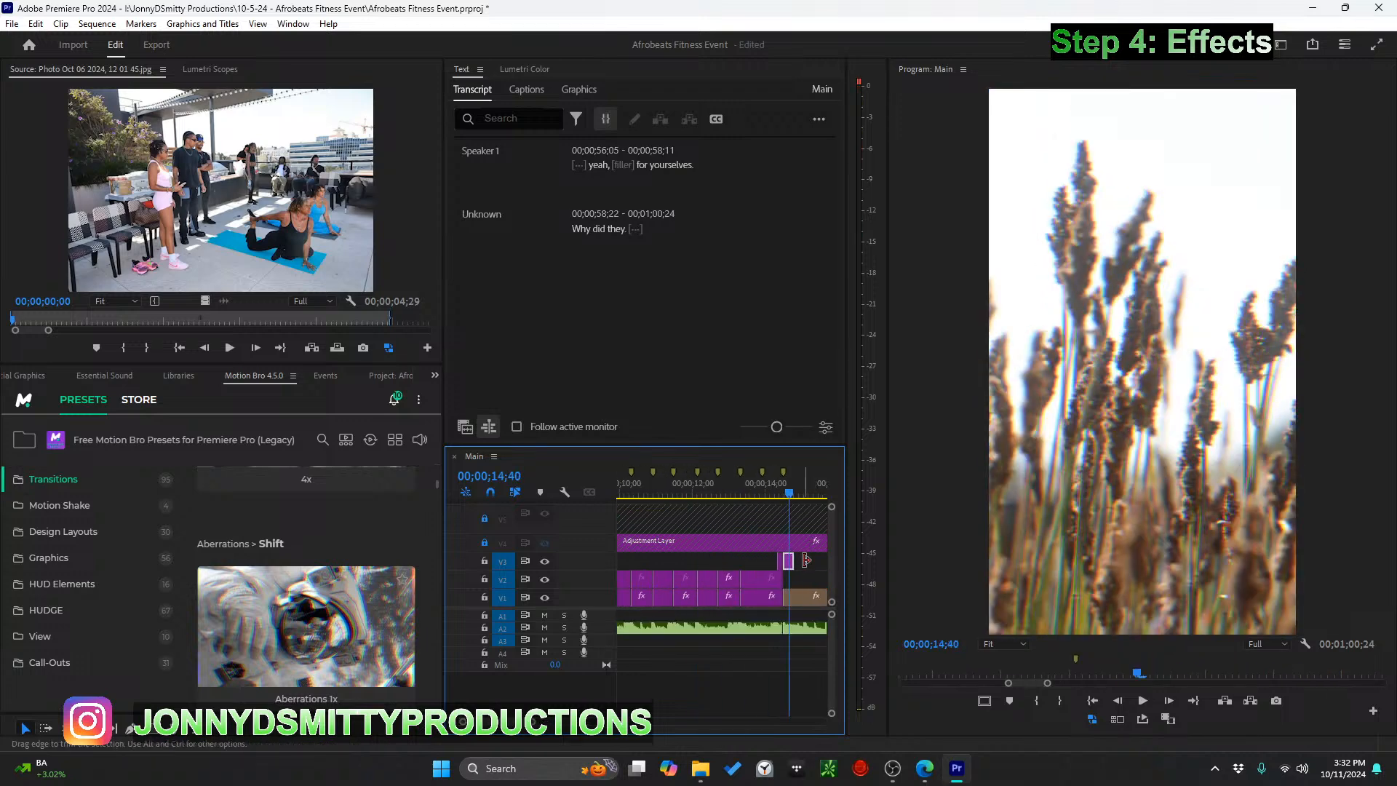
pyautogui.moveTo(786, 560)
pyautogui.mouseDown()
pyautogui.moveTo(633, 566)
pyautogui.moveTo(788, 557)
pyautogui.mouseUp()
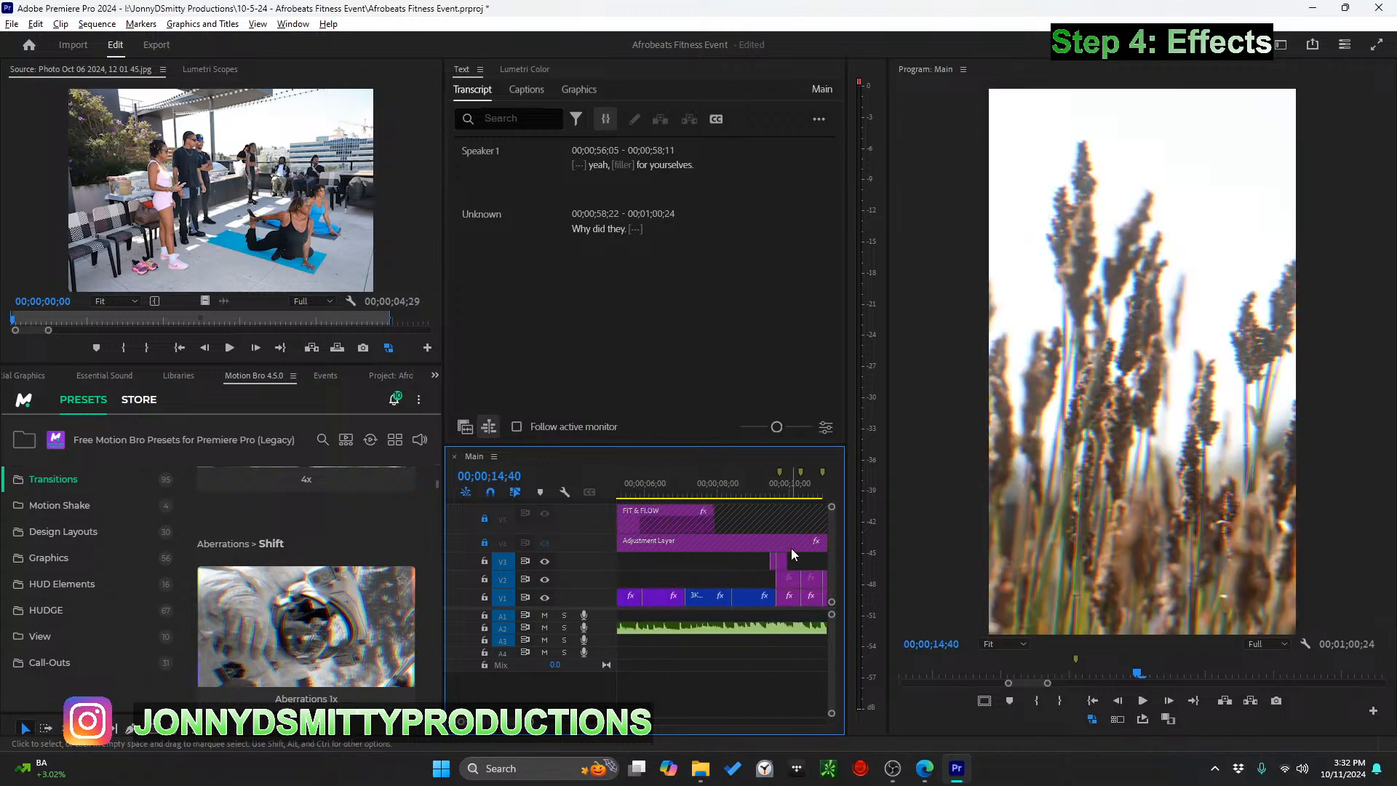
pyautogui.press('-')
pyautogui.scroll(-3, 787, 560)
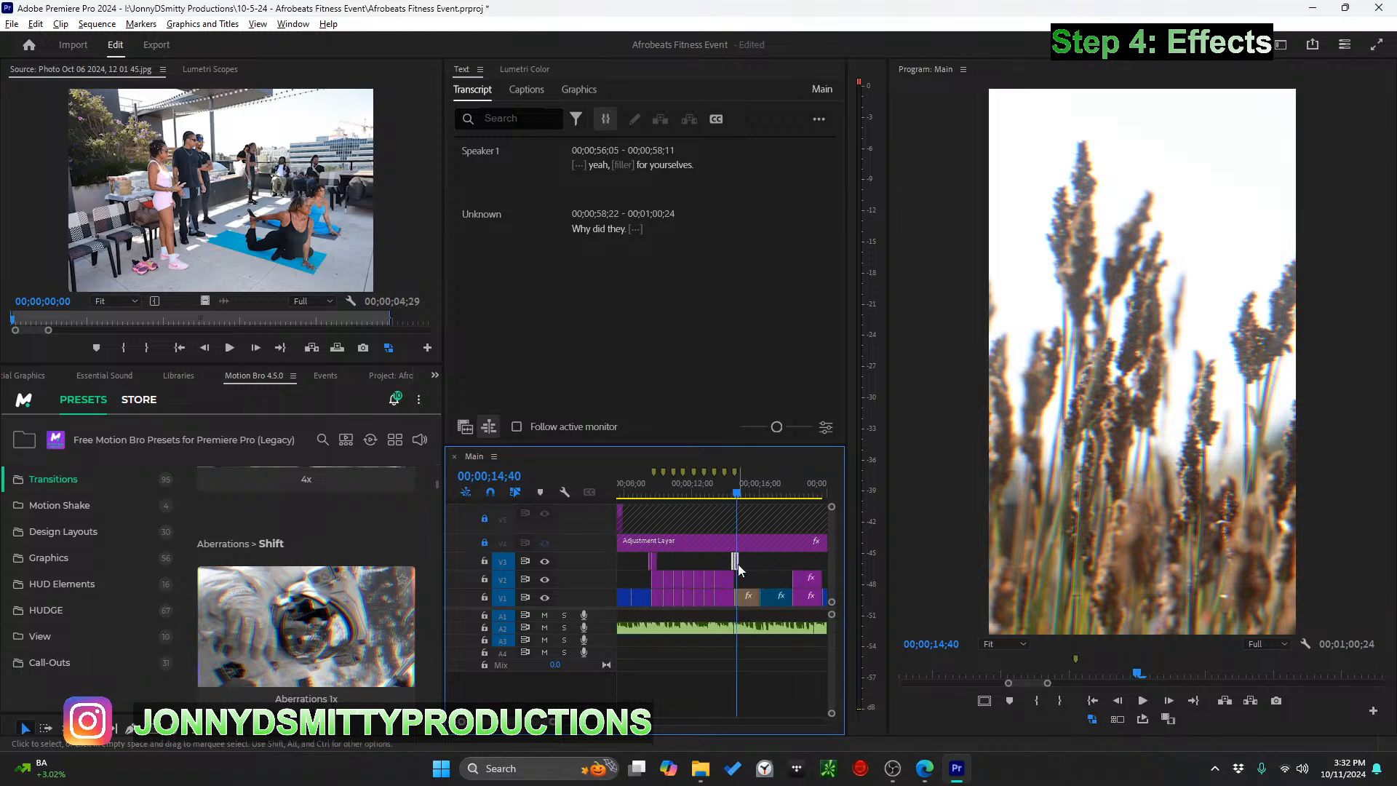
pyautogui.scroll(4, 684, 559)
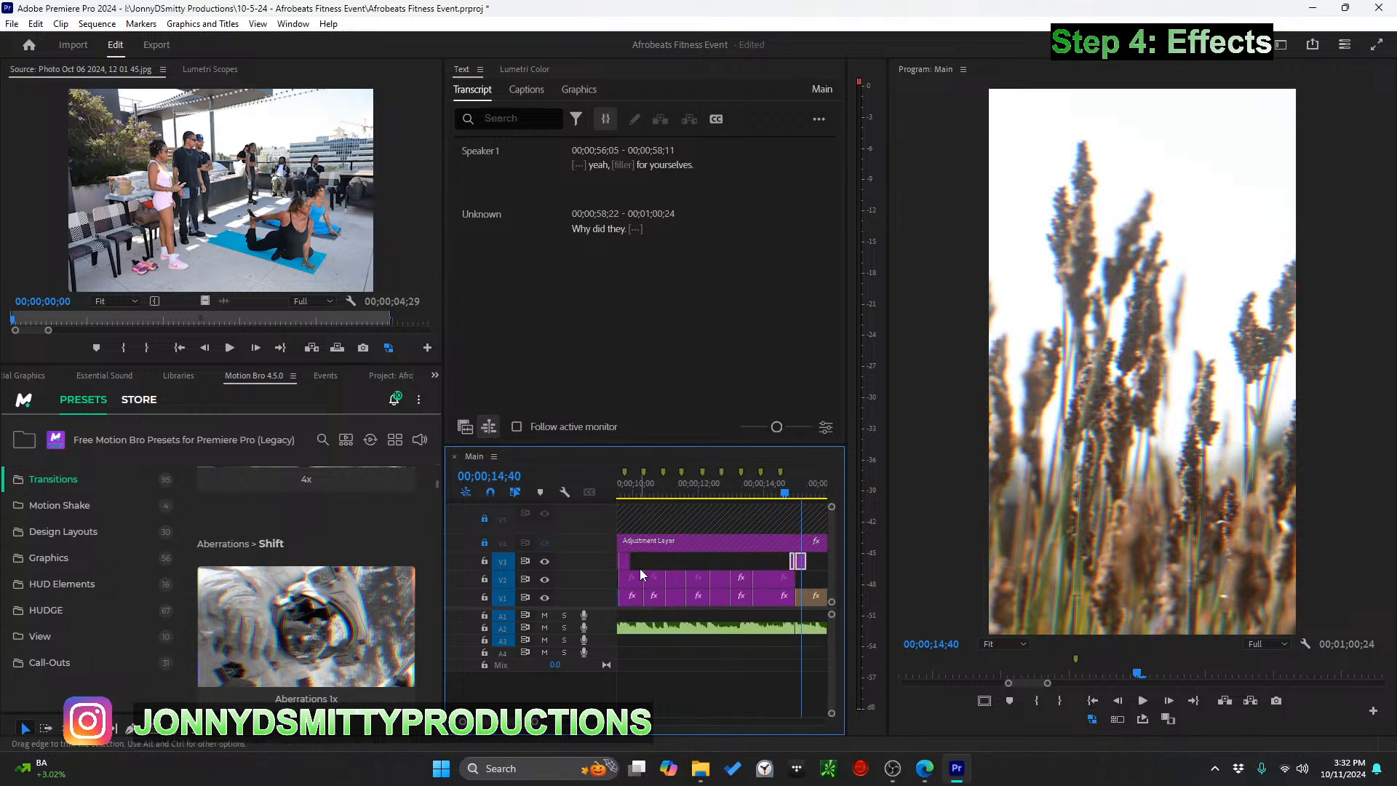
# Play the photo section with both transitions from about 00;00;09;05 to 00;00;17;00 and save the project
pyautogui.scroll(3, 676, 553)
pyautogui.click(702, 483)
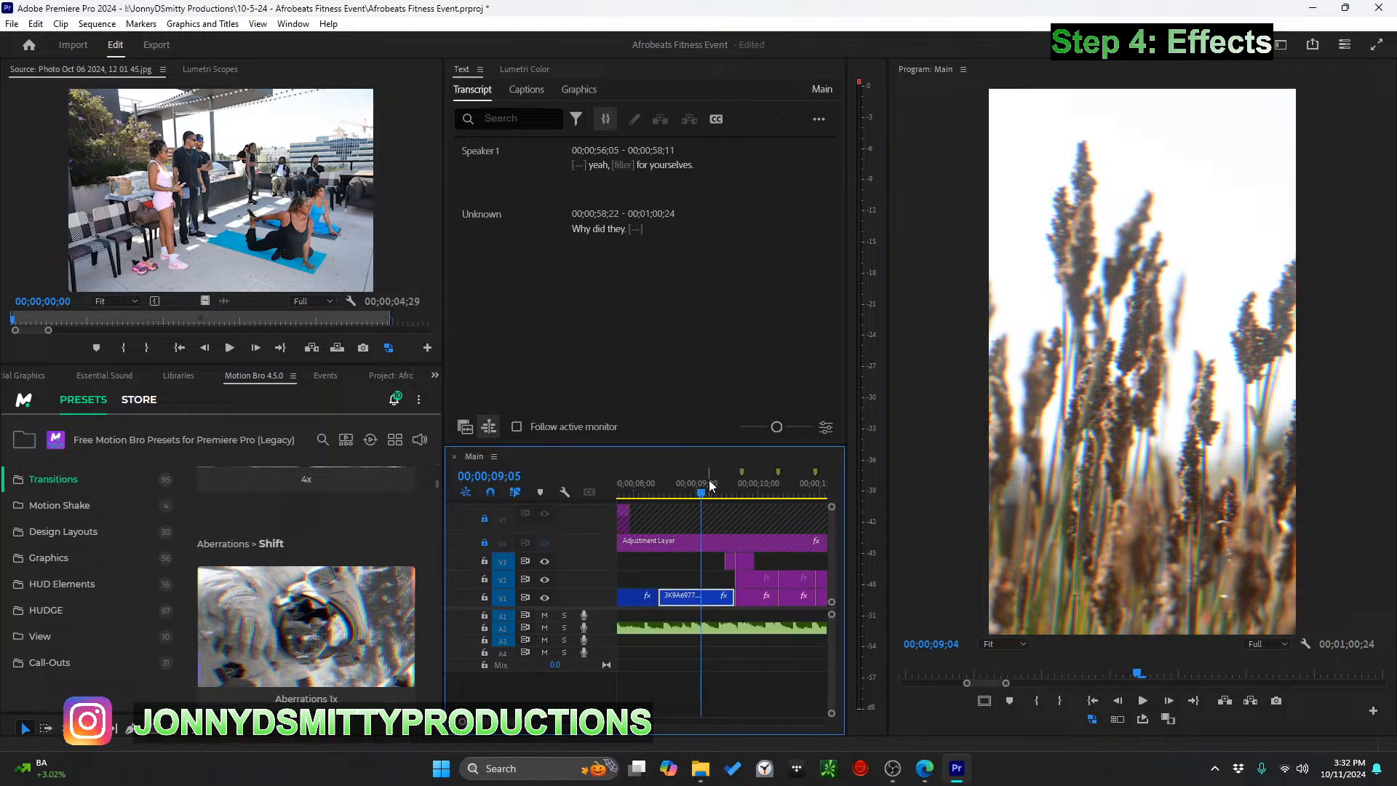
pyautogui.press('space')
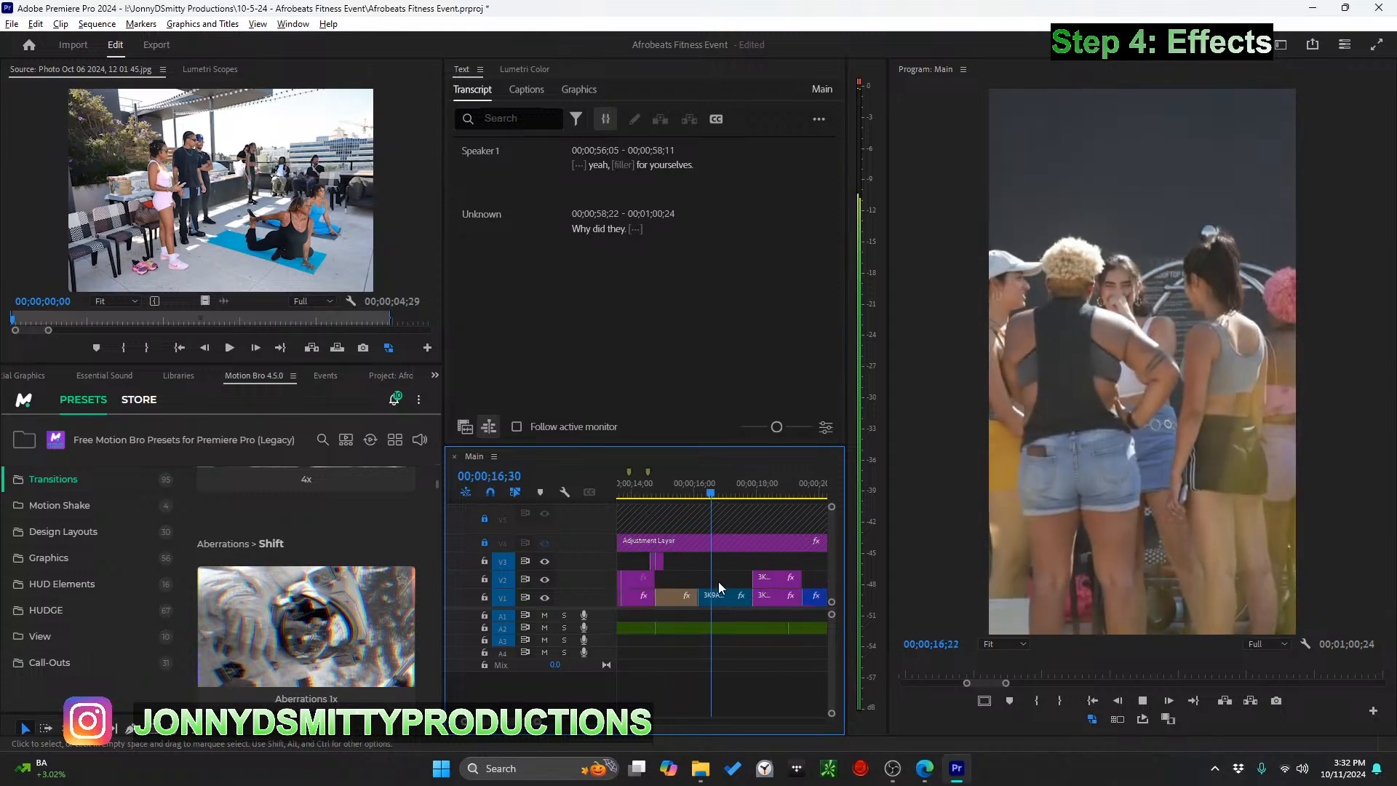
pyautogui.press('space')
pyautogui.hotkey('ctrl', 's')
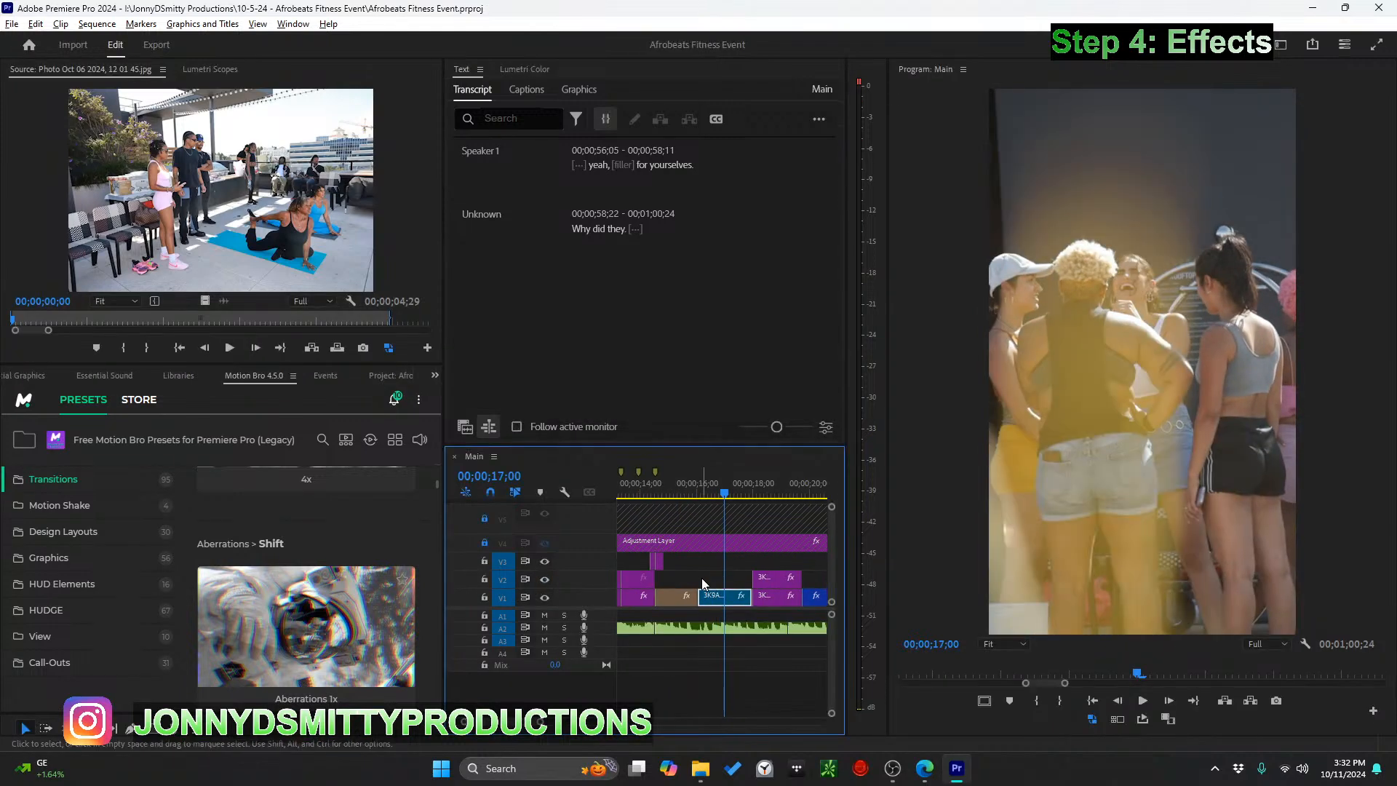
pyautogui.scroll(-2, 702, 585)
pyautogui.scroll(-1, 703, 584)
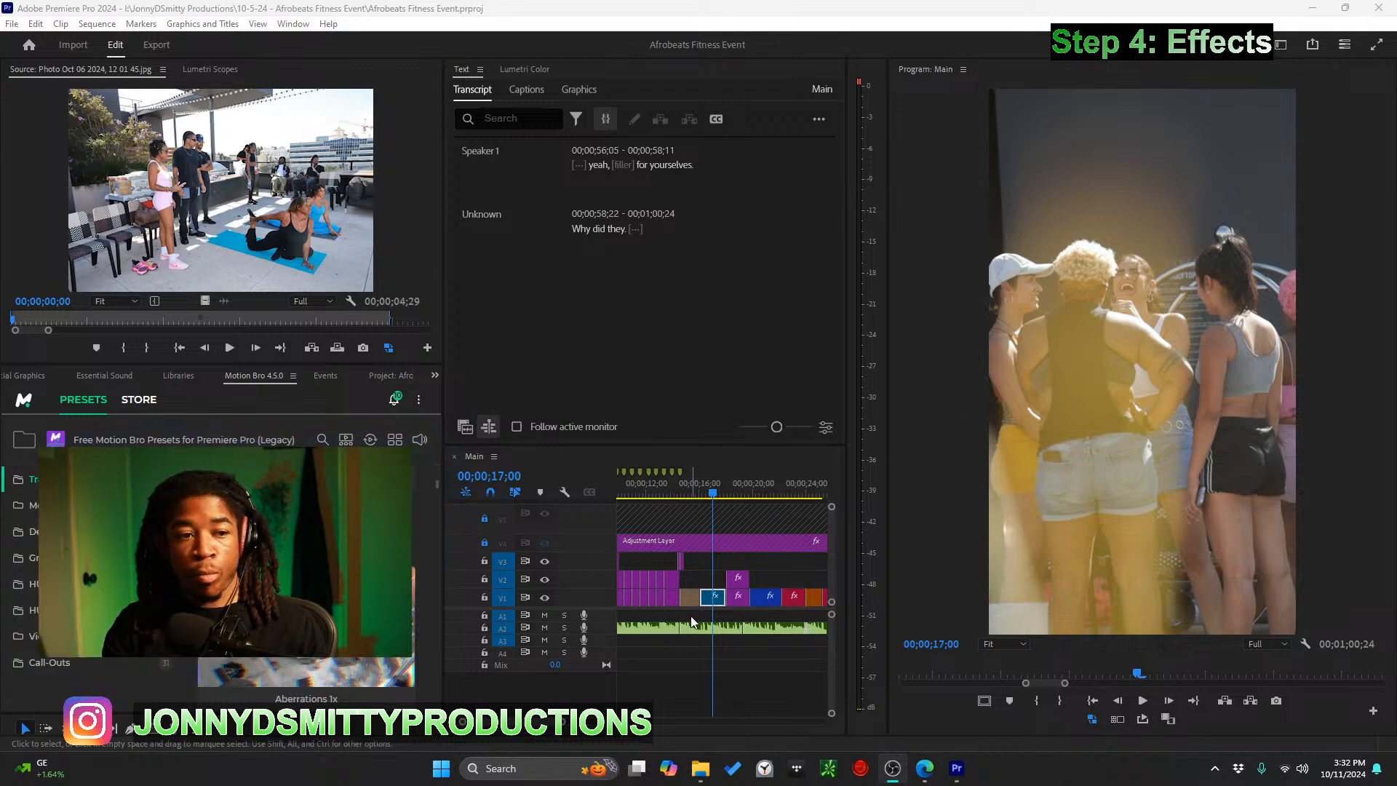
pyautogui.scroll(-3, 687, 626)
pyautogui.scroll(5, 687, 611)
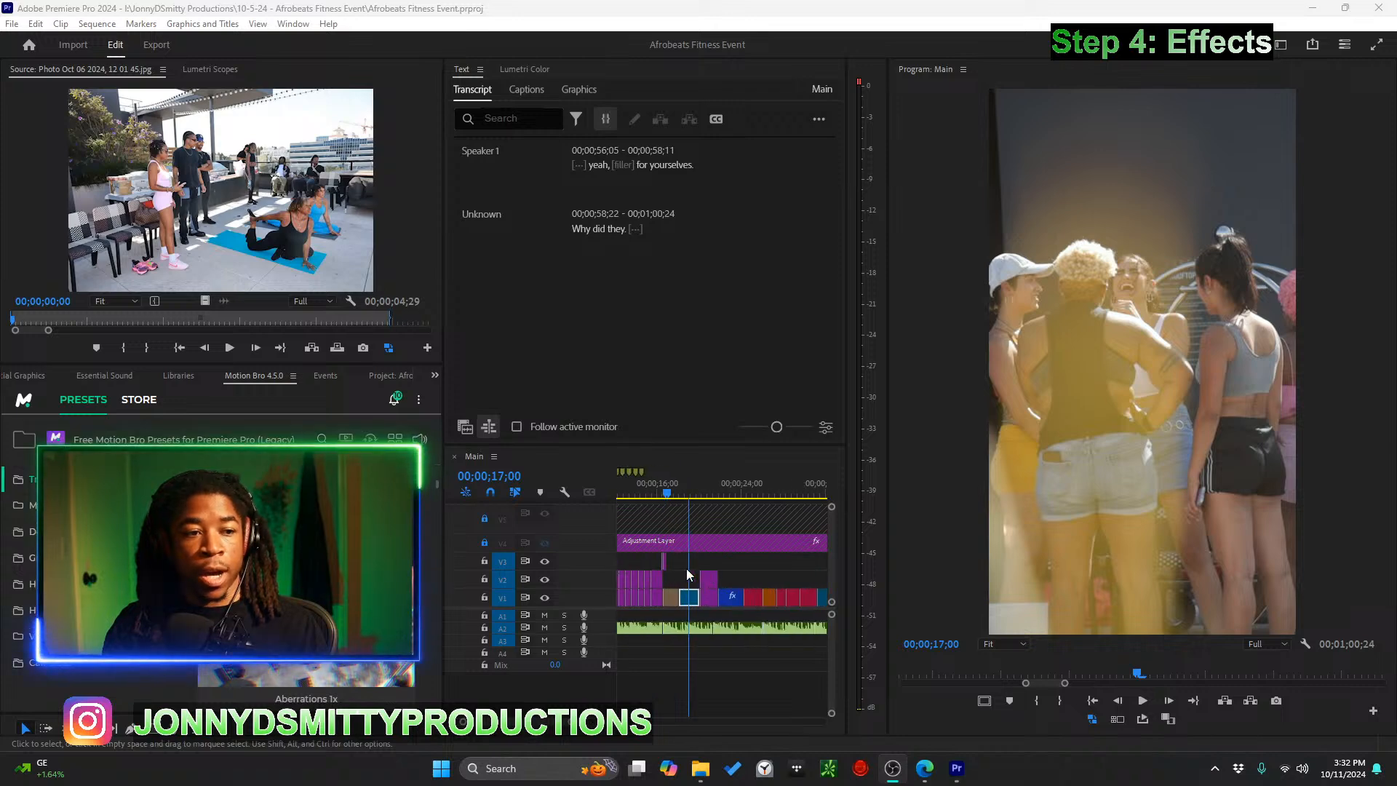
# Open the 750 Free Sound FX pack in Motion Bro and enlarge its panel, with the timeline at the photo section's start
pyautogui.scroll(1, 687, 575)
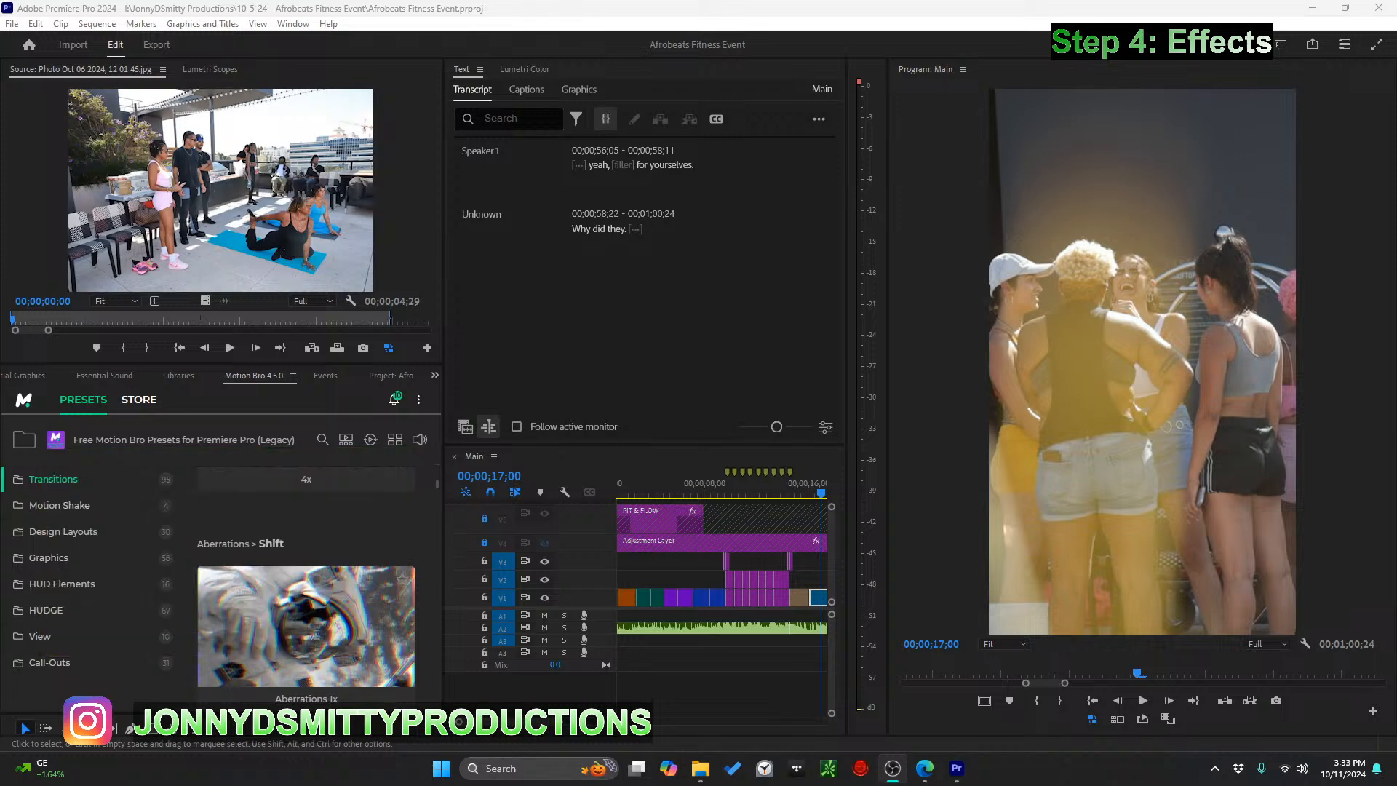
pyautogui.scroll(4, 755, 556)
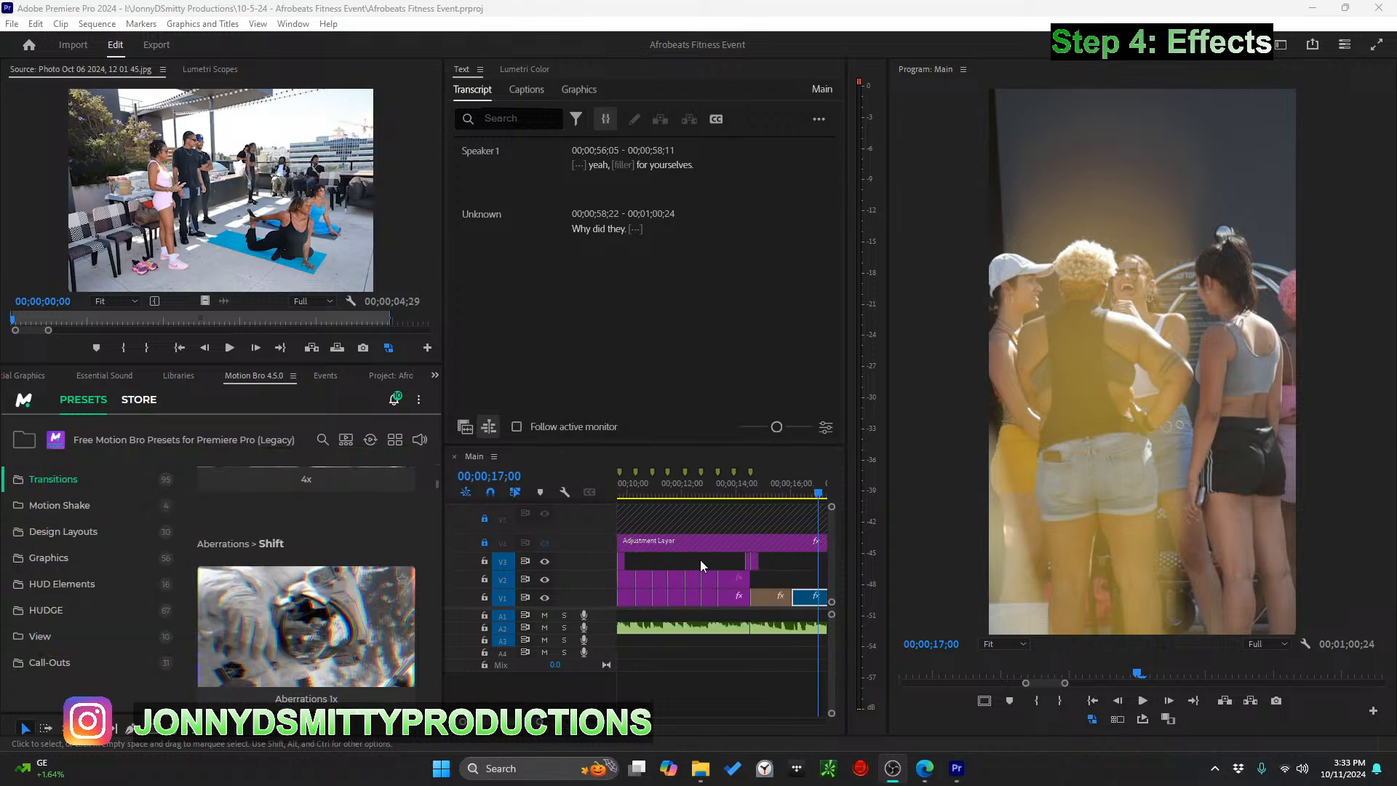
pyautogui.scroll(3, 697, 560)
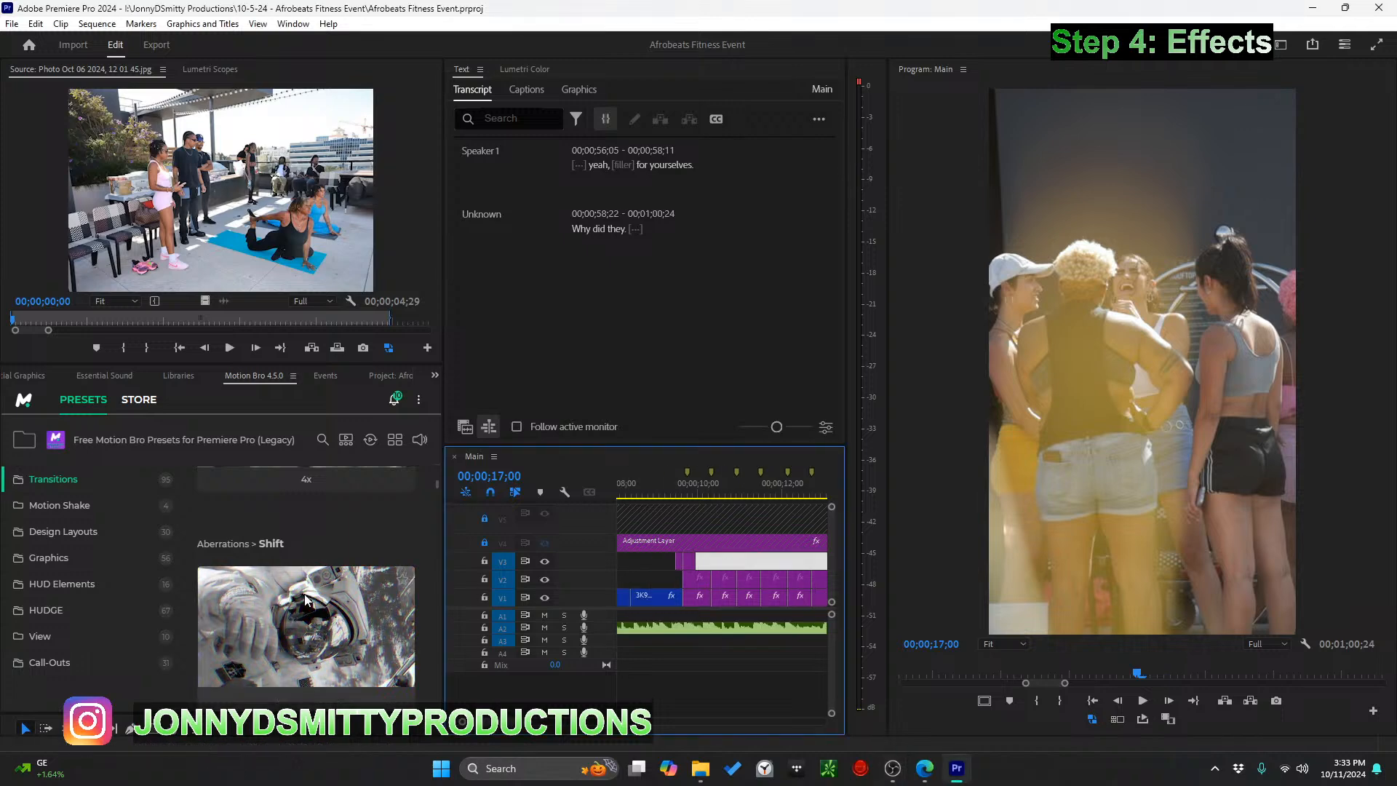
pyautogui.click(25, 440)
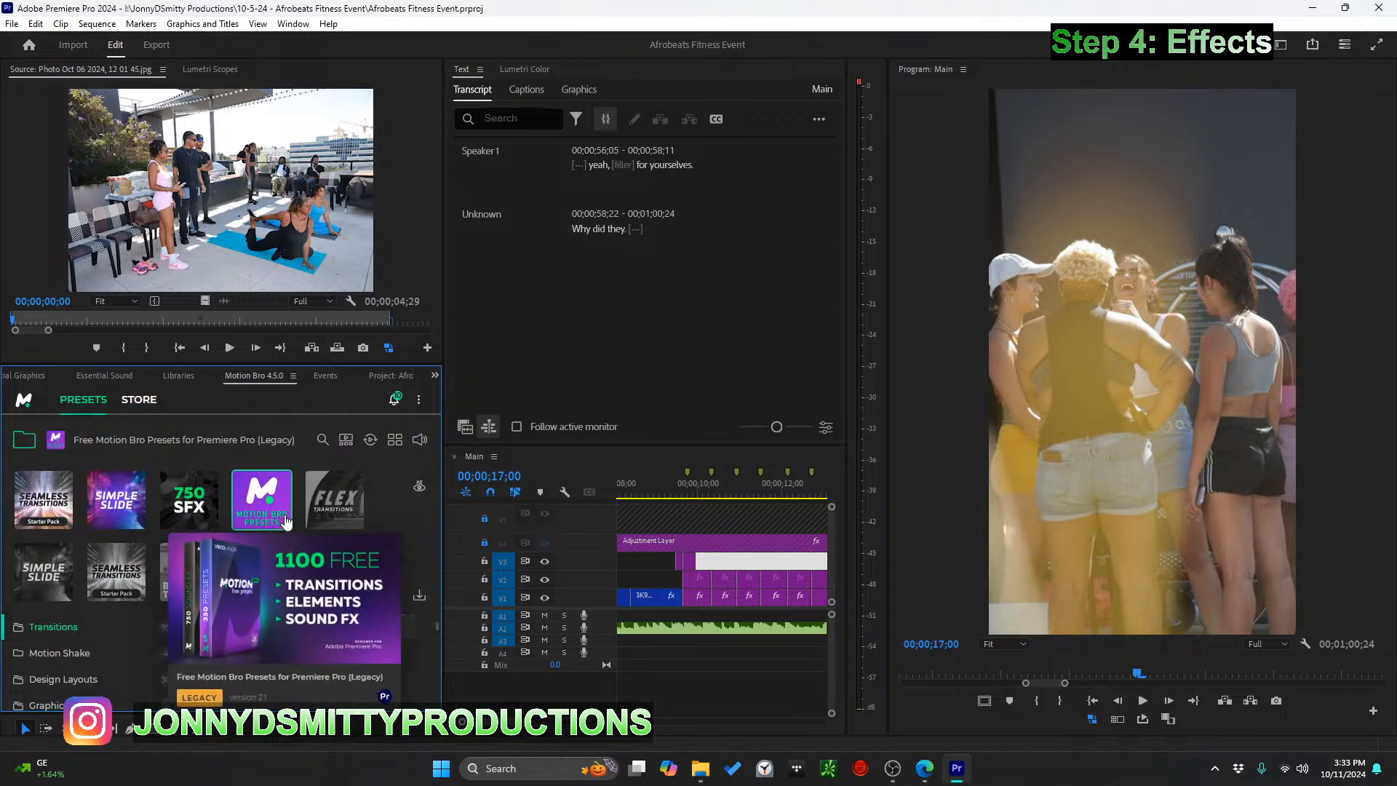
pyautogui.click(202, 513)
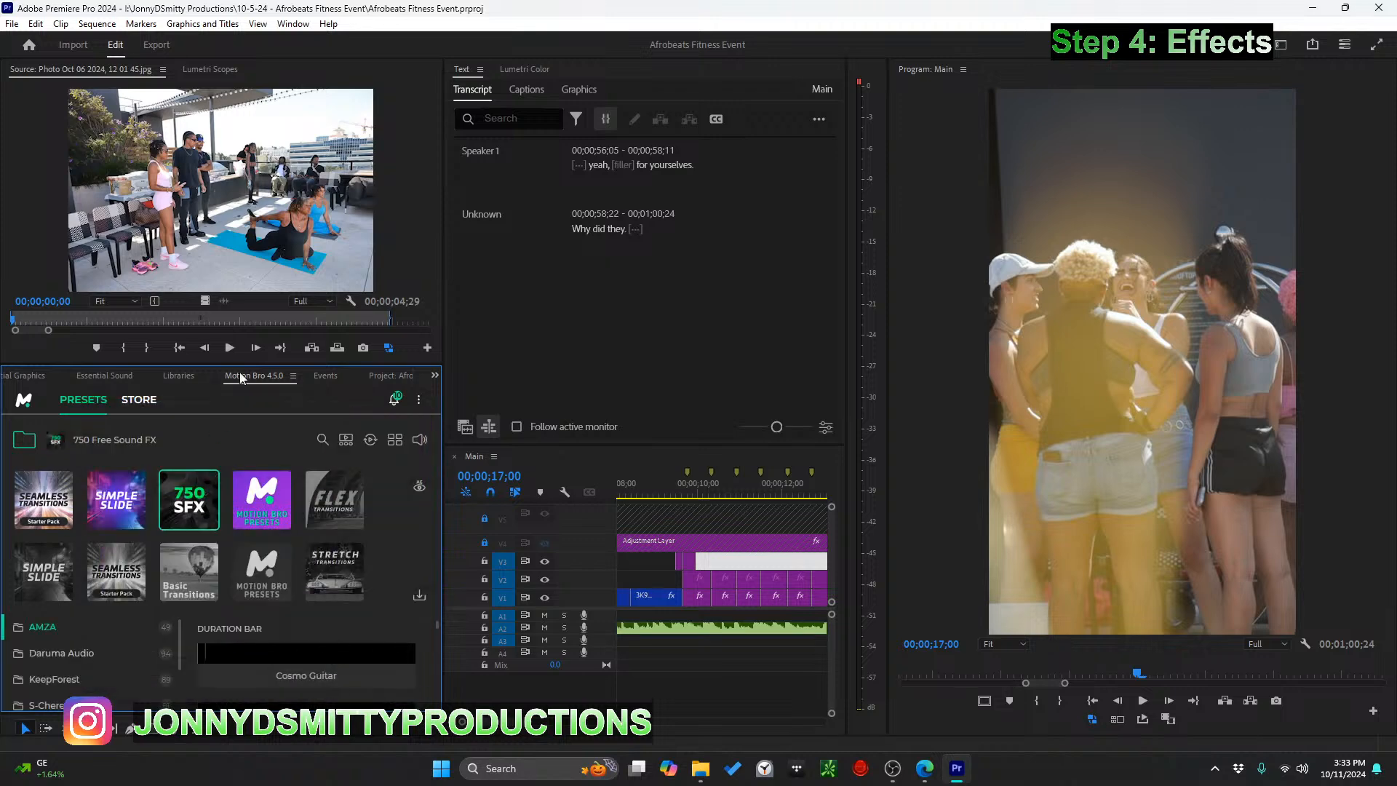
pyautogui.moveTo(217, 362); pyautogui.dragTo(209, 265)
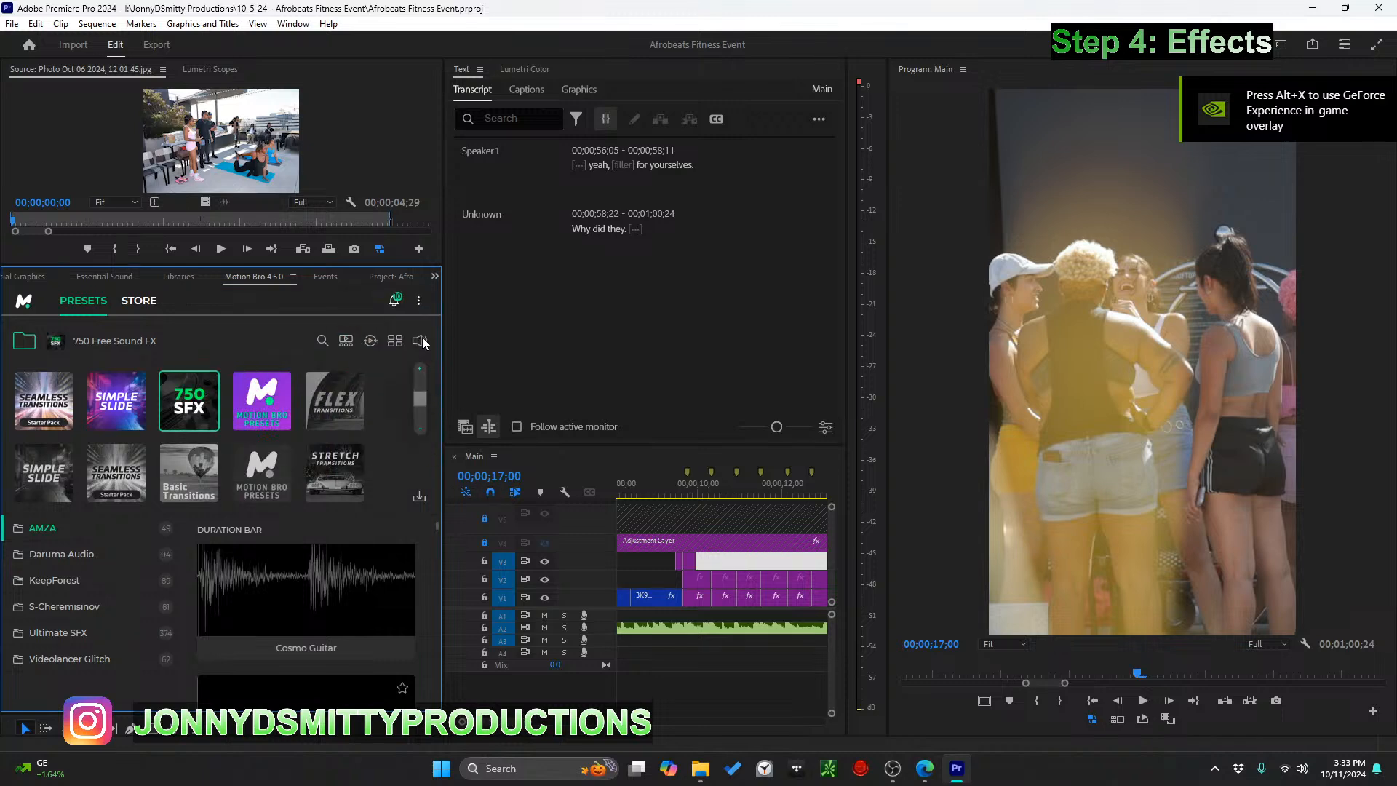
# Search the sound effects pack for "click" and look through the matching sounds
pyautogui.click(321, 341)
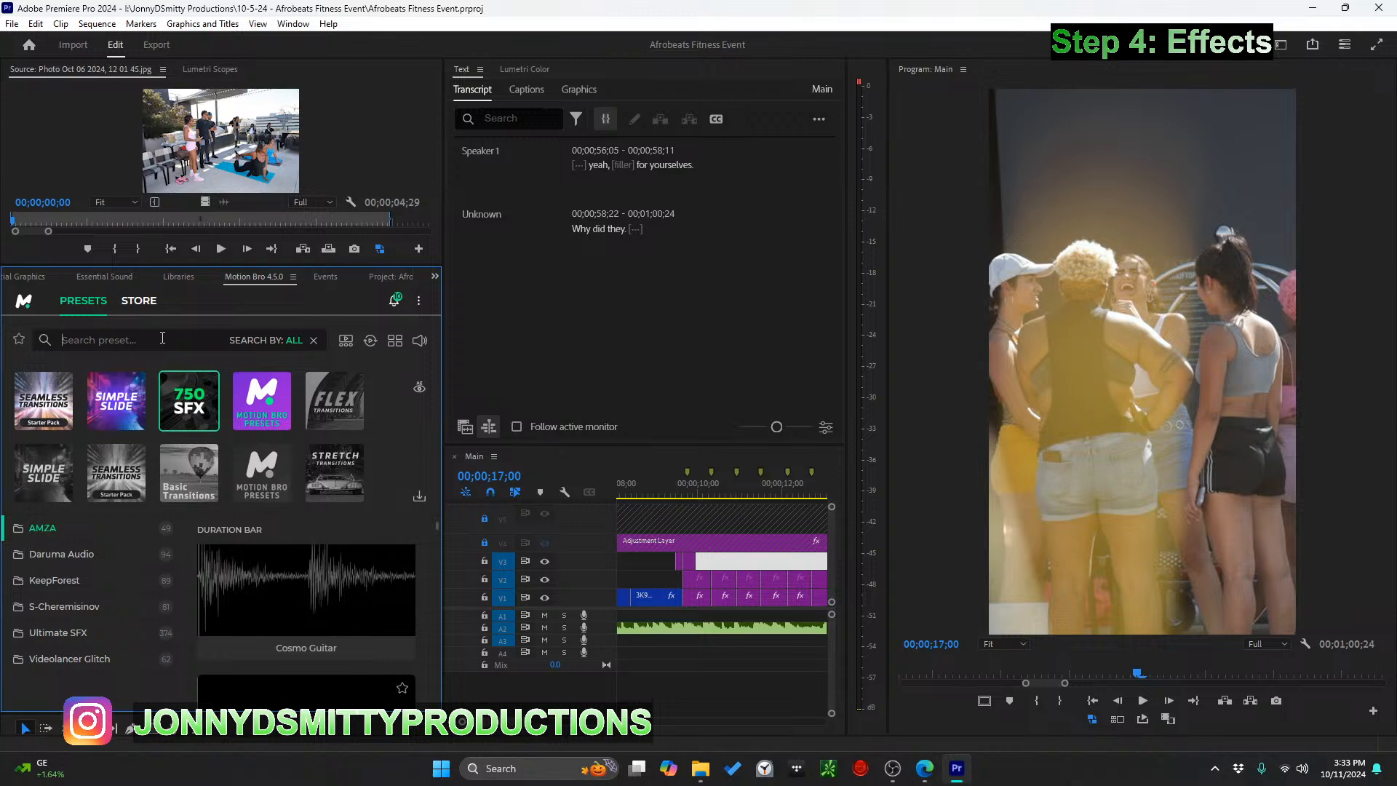
pyautogui.write('snap')
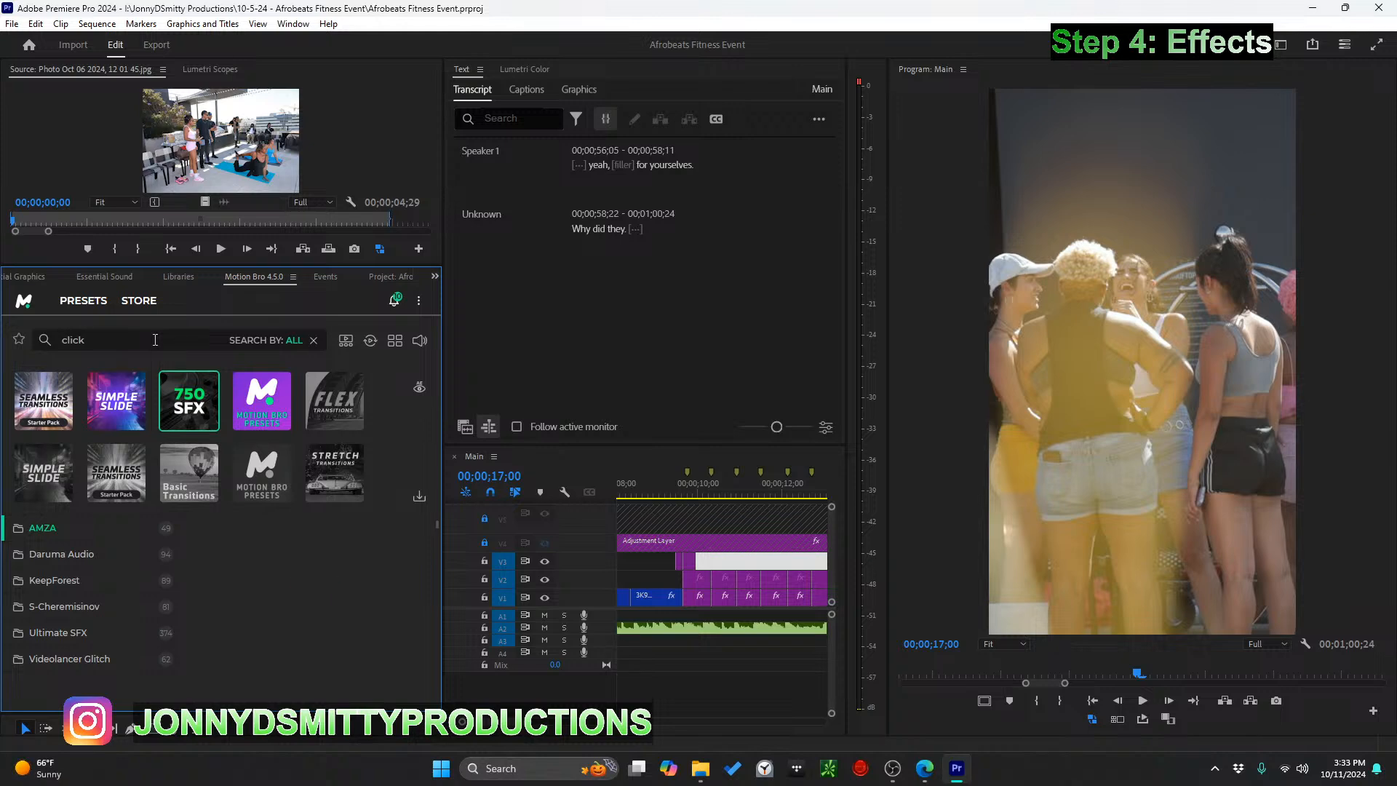
pyautogui.scroll(-2, 301, 573)
pyautogui.scroll(-4, 309, 563)
pyautogui.scroll(-1, 283, 599)
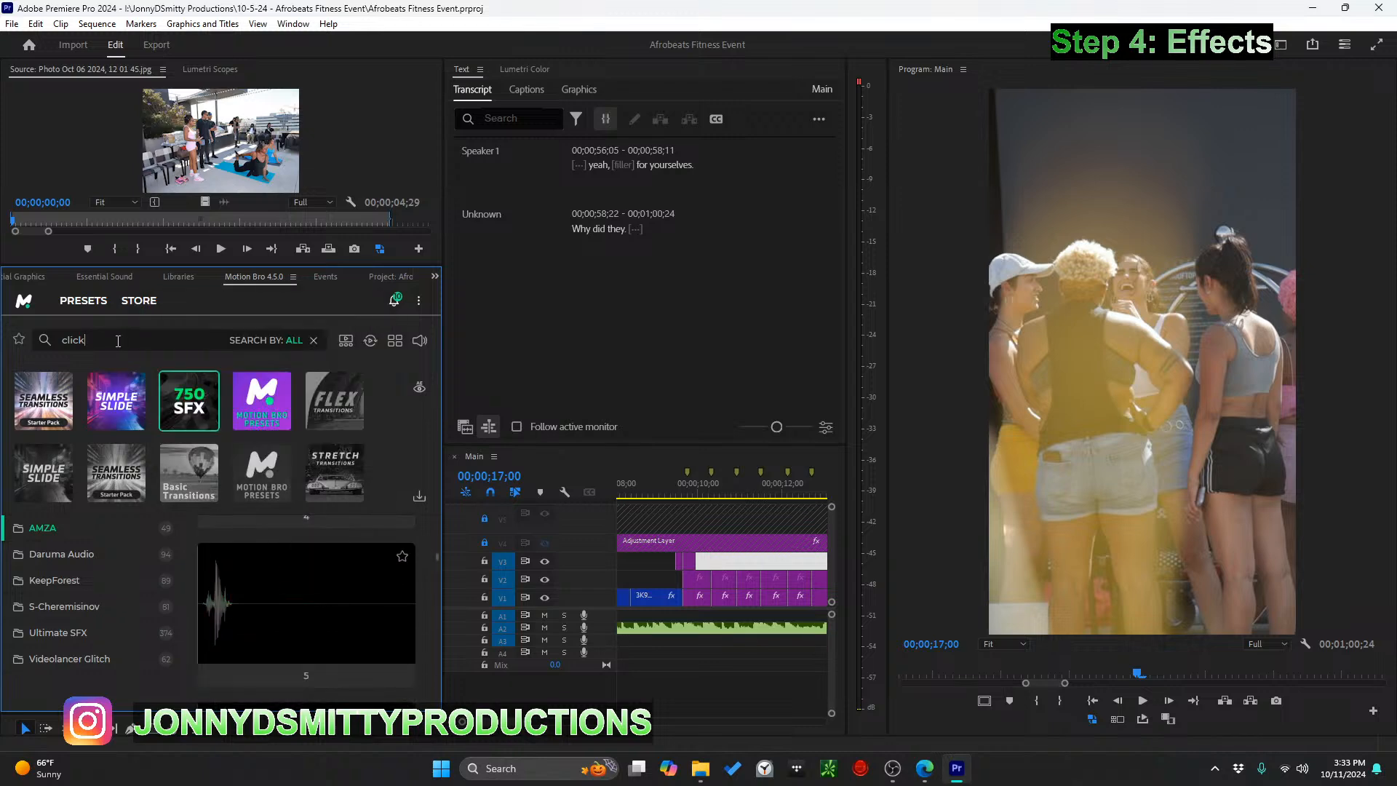
# Search the pack for "flash", preview the sounds and apply Videolancer Glitch Flash sound 4 at 00;00;09;54
pyautogui.write('flash')
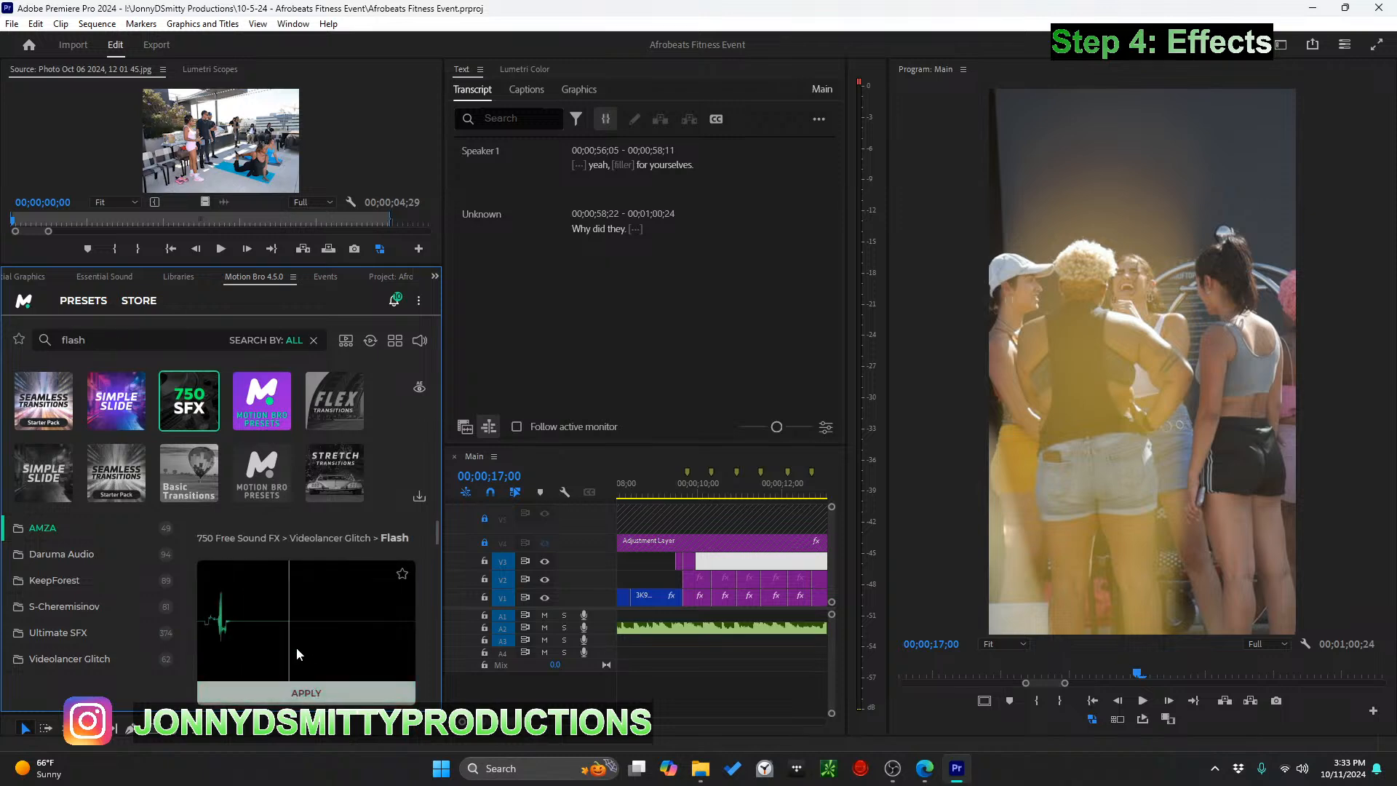
pyautogui.scroll(-2, 283, 611)
pyautogui.scroll(-1, 255, 605)
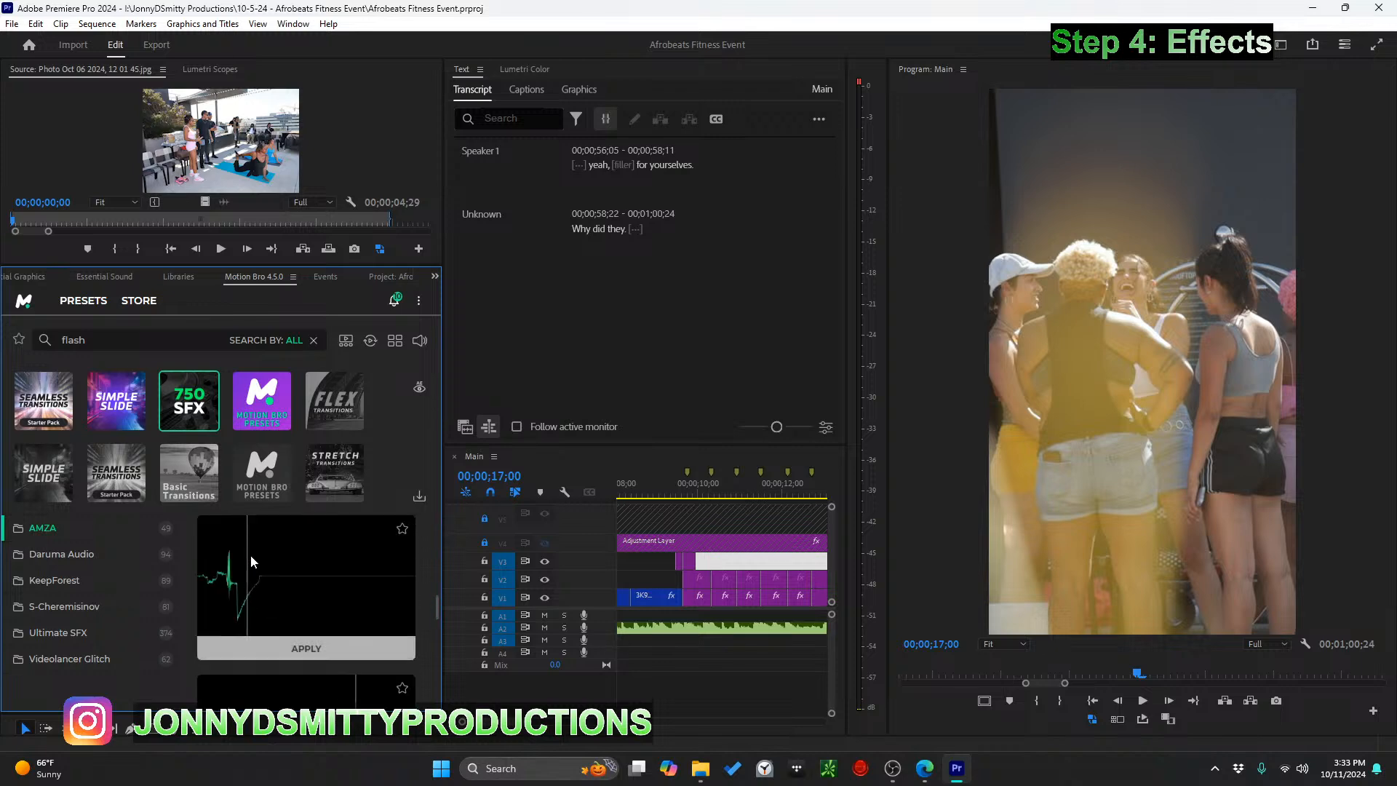
pyautogui.click(691, 496)
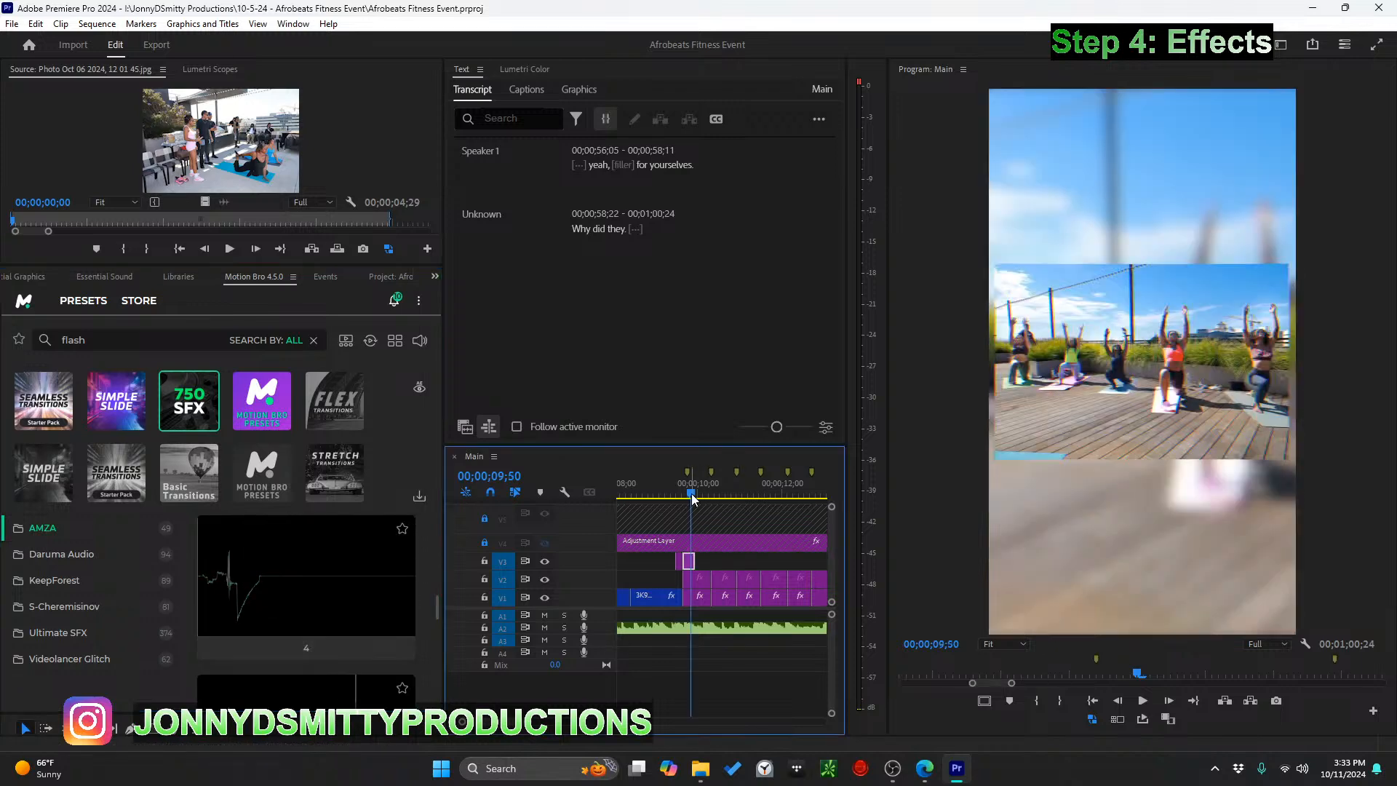
pyautogui.moveTo(691, 497); pyautogui.dragTo(692, 500)
pyautogui.click(306, 647)
# Trim both ends of the flash sound on track A1, place it at the first photo's start and play it
pyautogui.scroll(2, 709, 653)
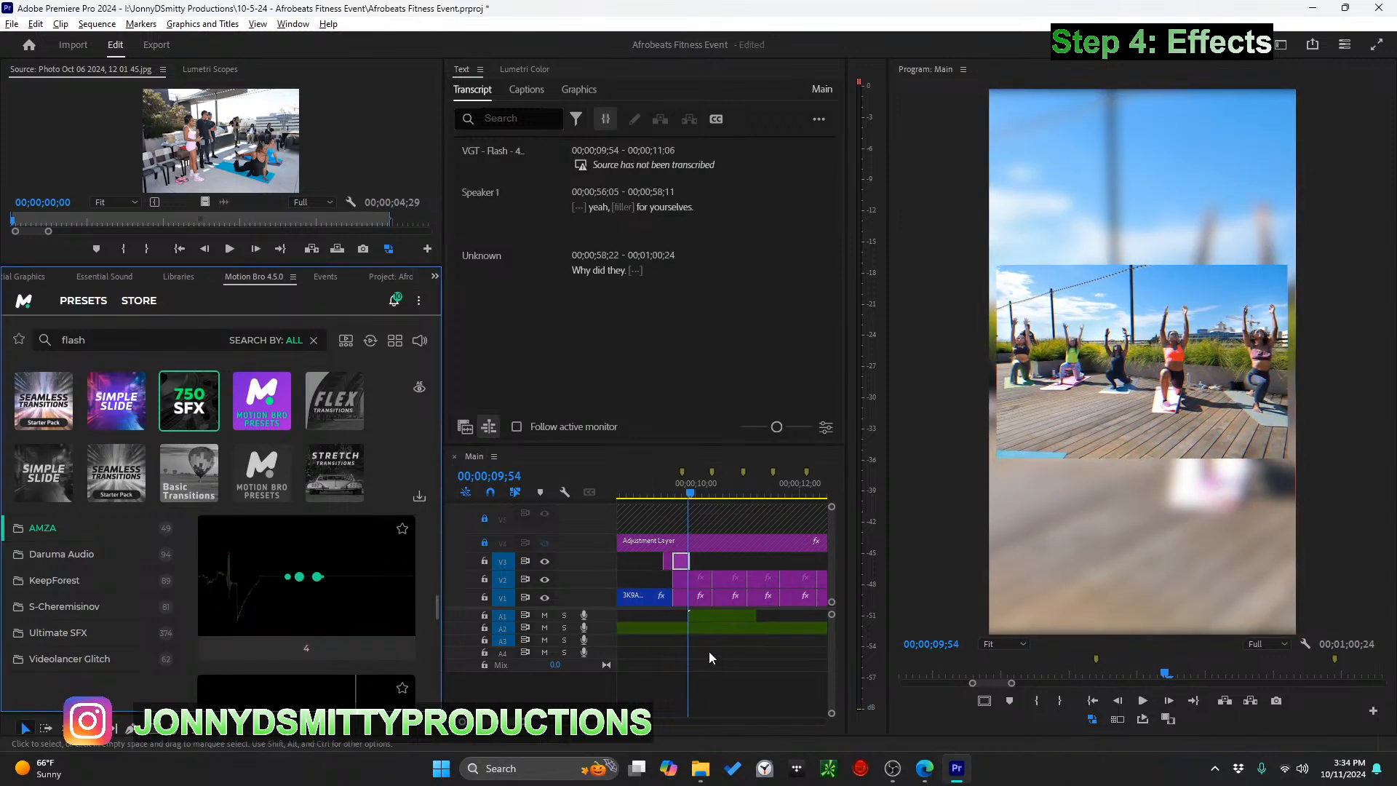
pyautogui.moveTo(707, 624); pyautogui.dragTo(688, 624)
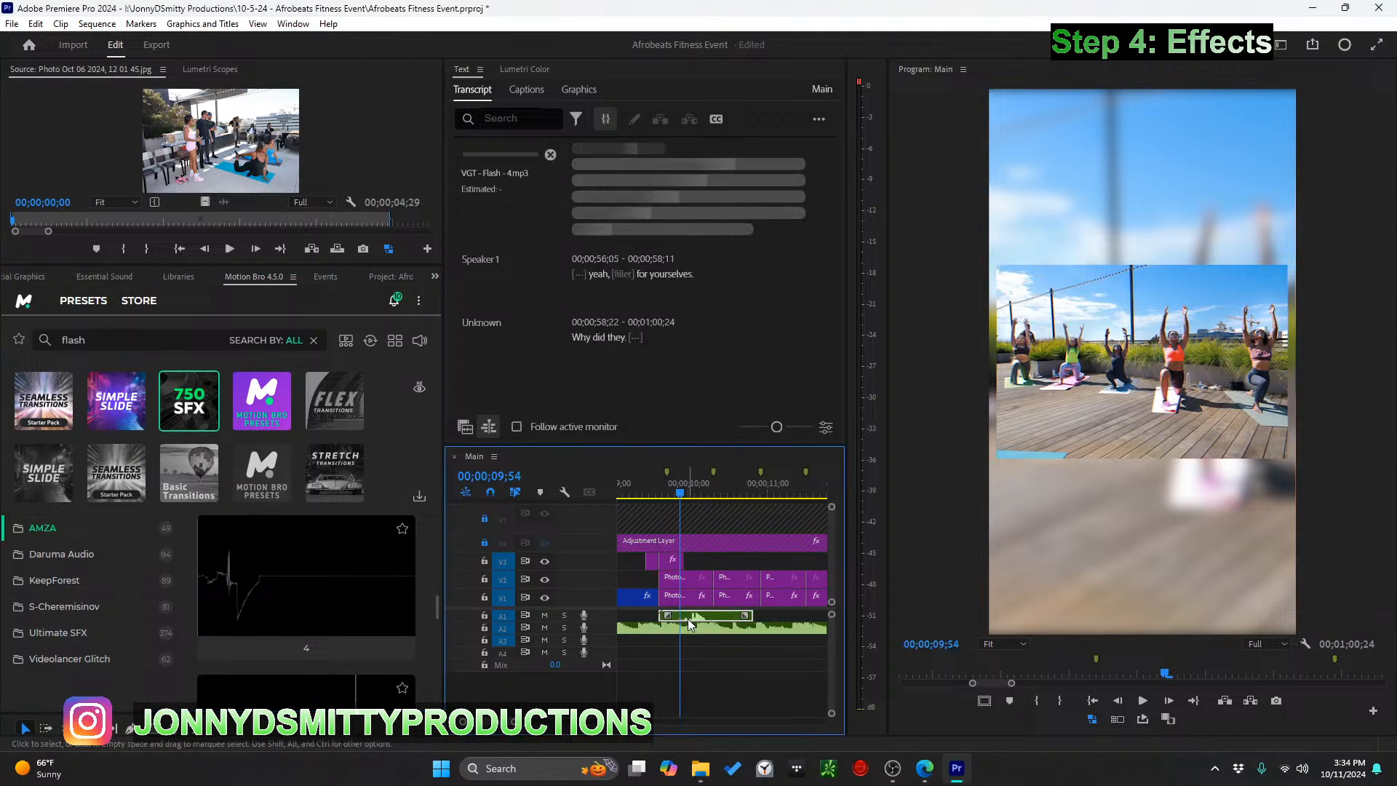
pyautogui.scroll(1, 664, 630)
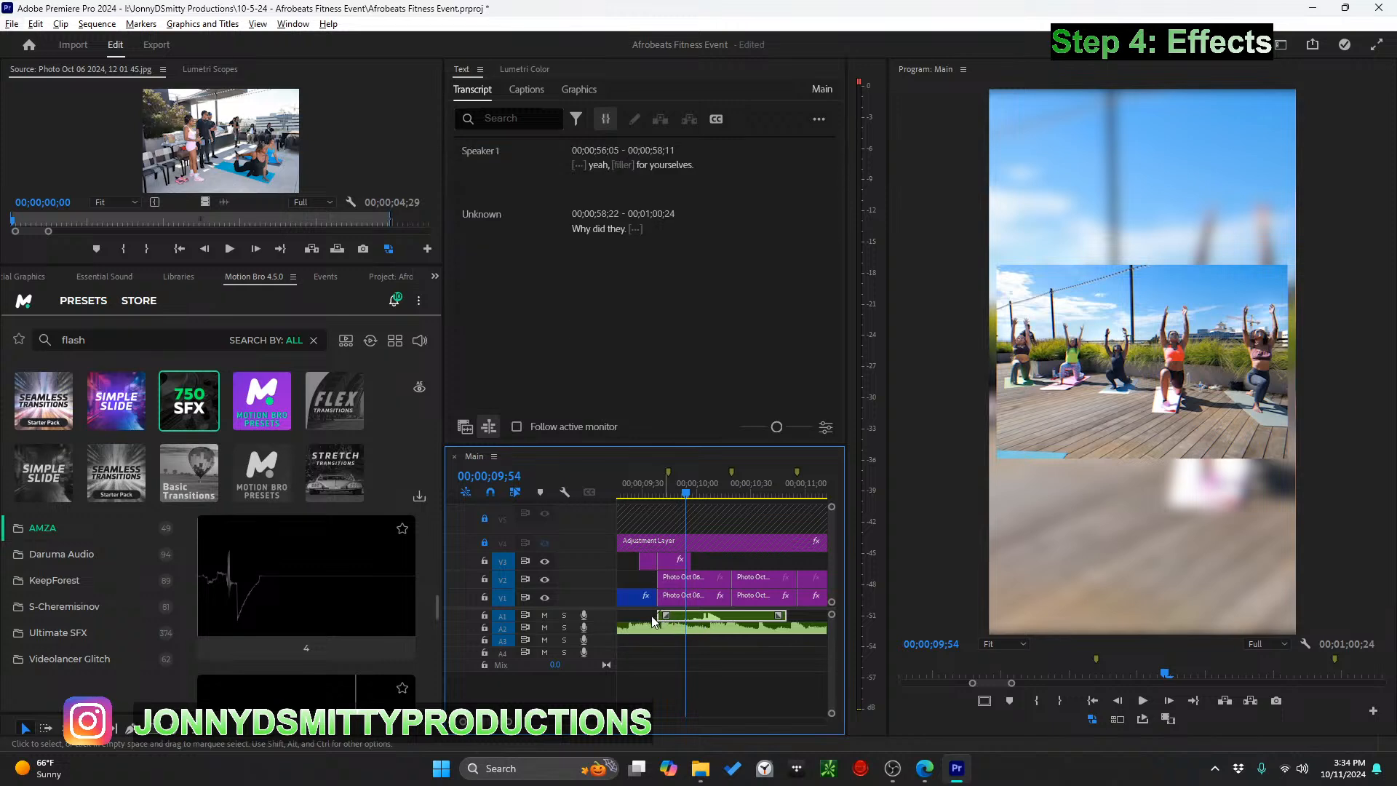
pyautogui.moveTo(661, 619); pyautogui.dragTo(685, 617)
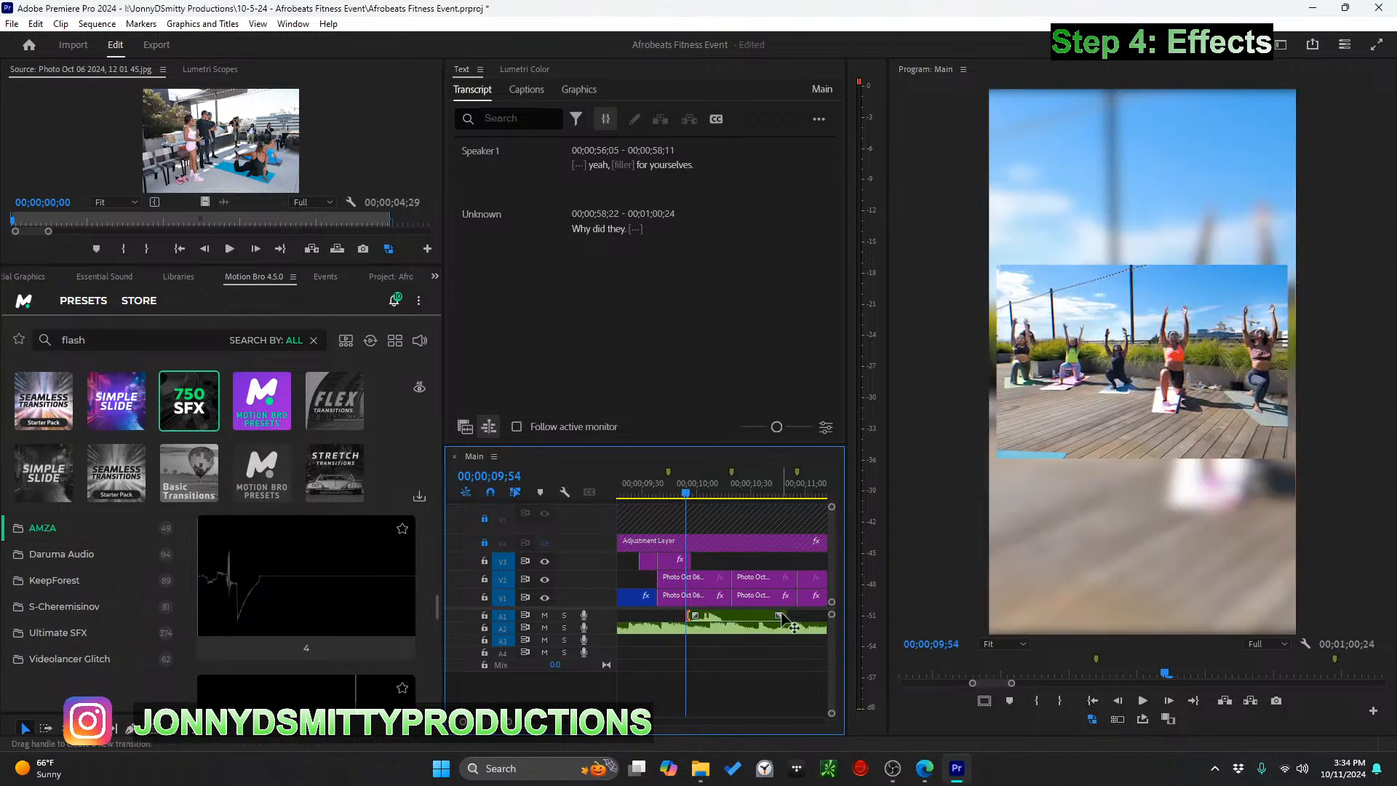
pyautogui.moveTo(780, 616); pyautogui.dragTo(685, 622)
pyautogui.click(635, 493)
pyautogui.press('space')
pyautogui.press('space')
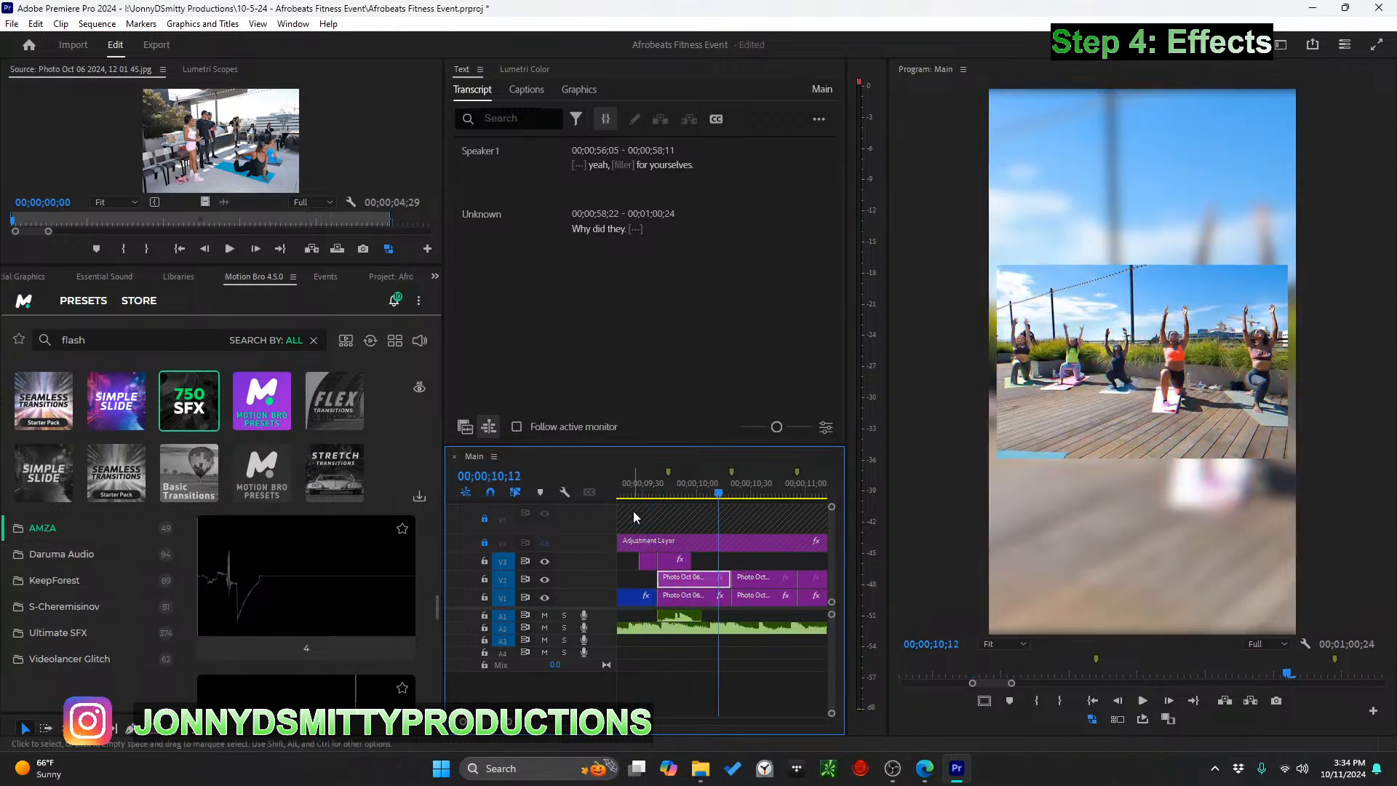
# Shift the flash sound slightly earlier so its peak meets the first photo's cut, and play it back
pyautogui.moveTo(675, 615); pyautogui.dragTo(669, 619)
pyautogui.click(629, 486)
pyautogui.press('space')
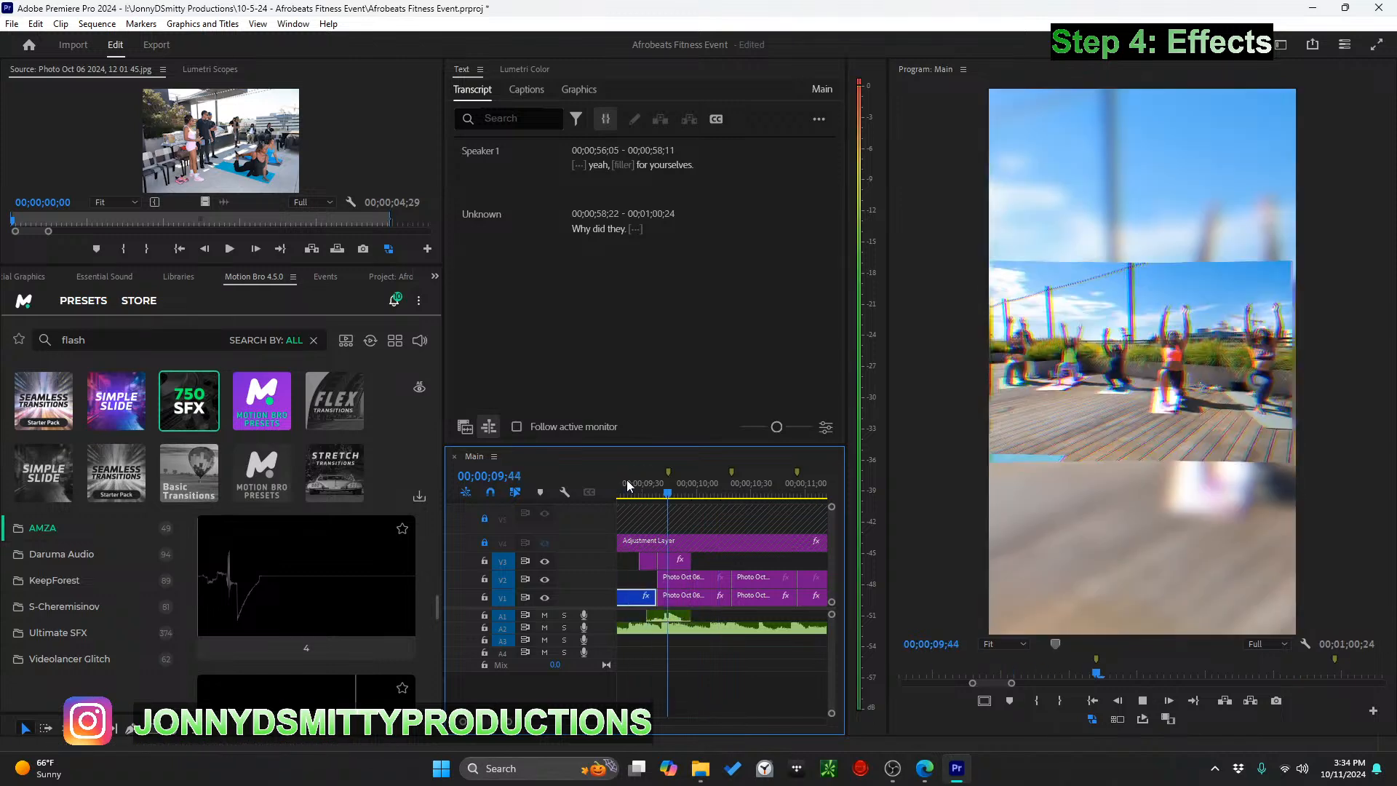
pyautogui.press('space')
# Copy the flash sound on track A1 to the cut between the first and second photos and play it
pyautogui.moveTo(673, 619); pyautogui.dragTo(731, 625)
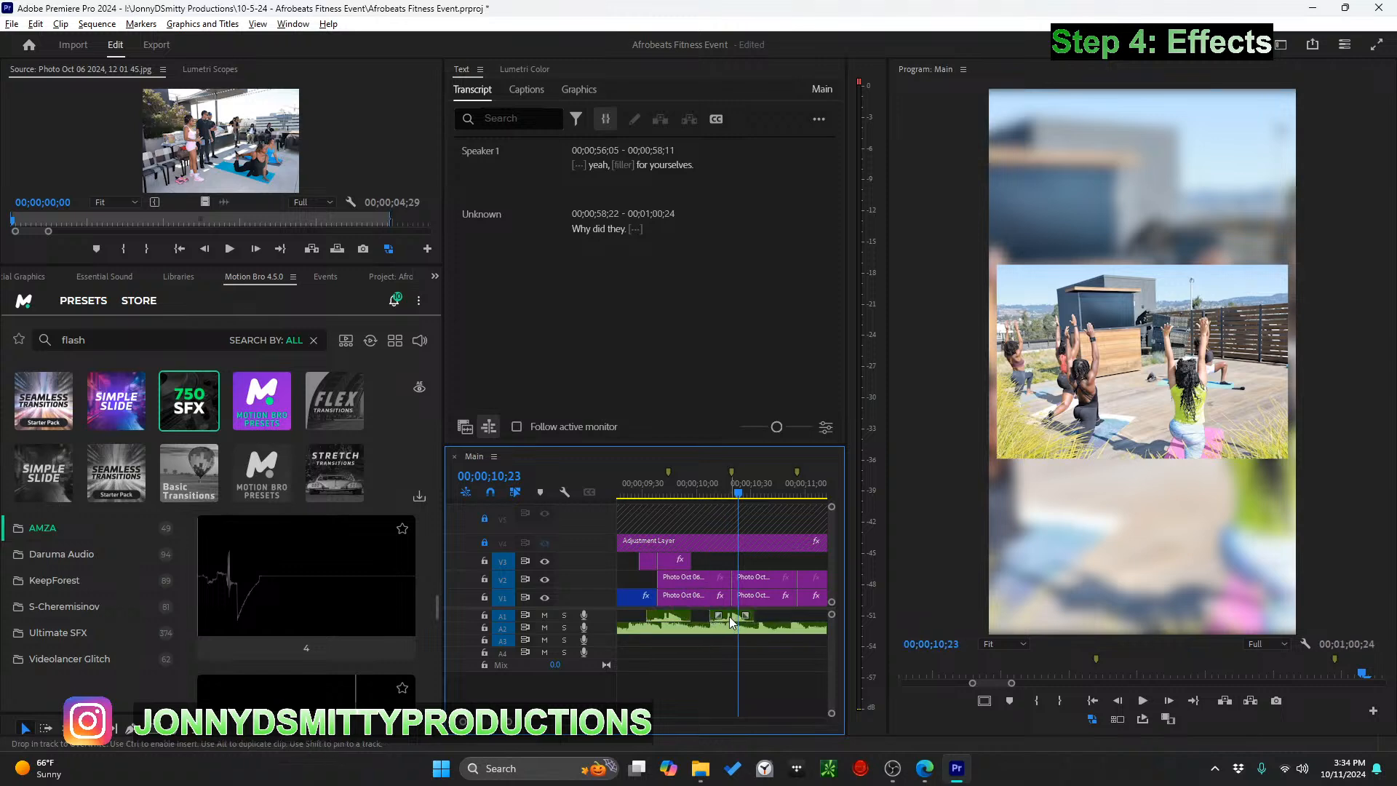
pyautogui.click(693, 495)
pyautogui.press('space')
pyautogui.click(691, 491)
# Enlarge audio track A1 and copy the flash sound to the cut between the second and third photos
pyautogui.click(666, 621)
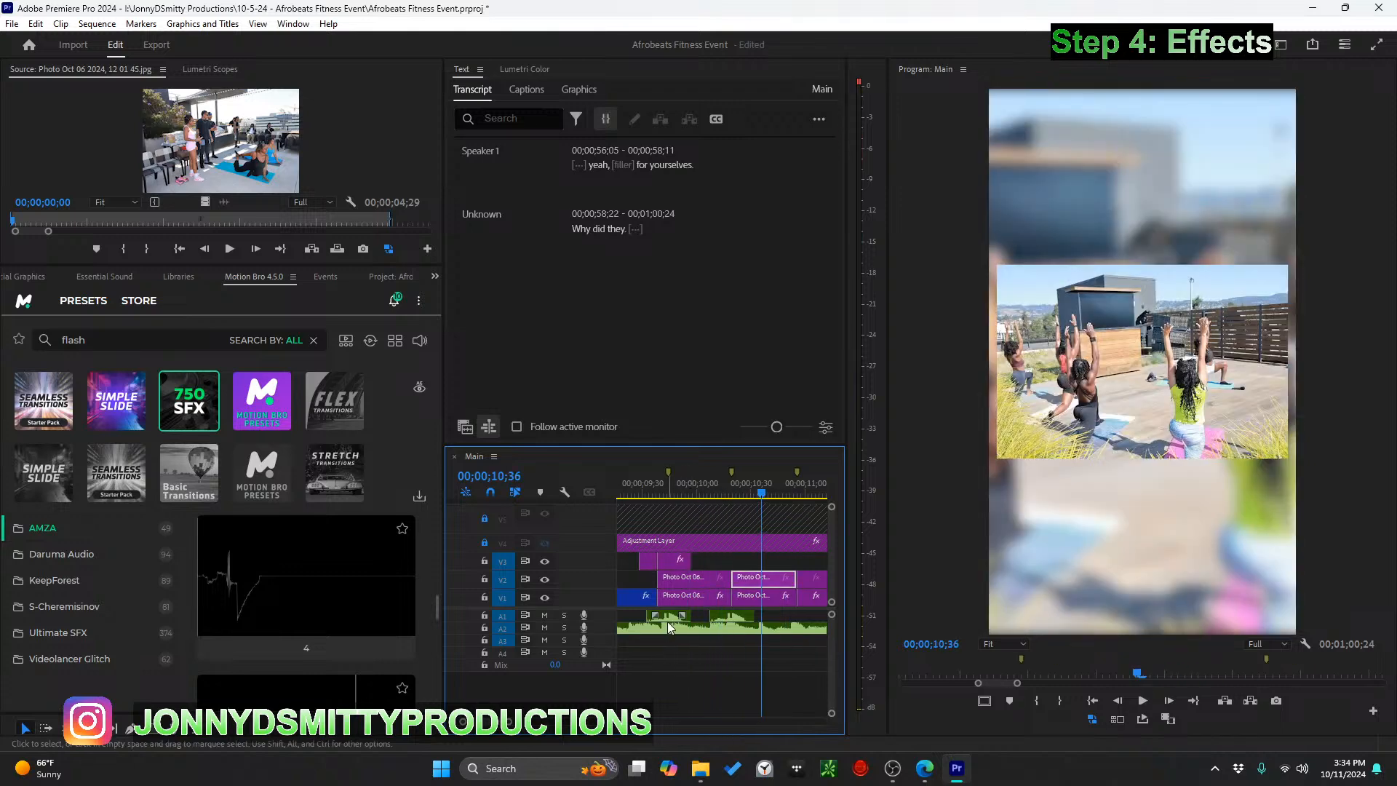
pyautogui.doubleClick(599, 617)
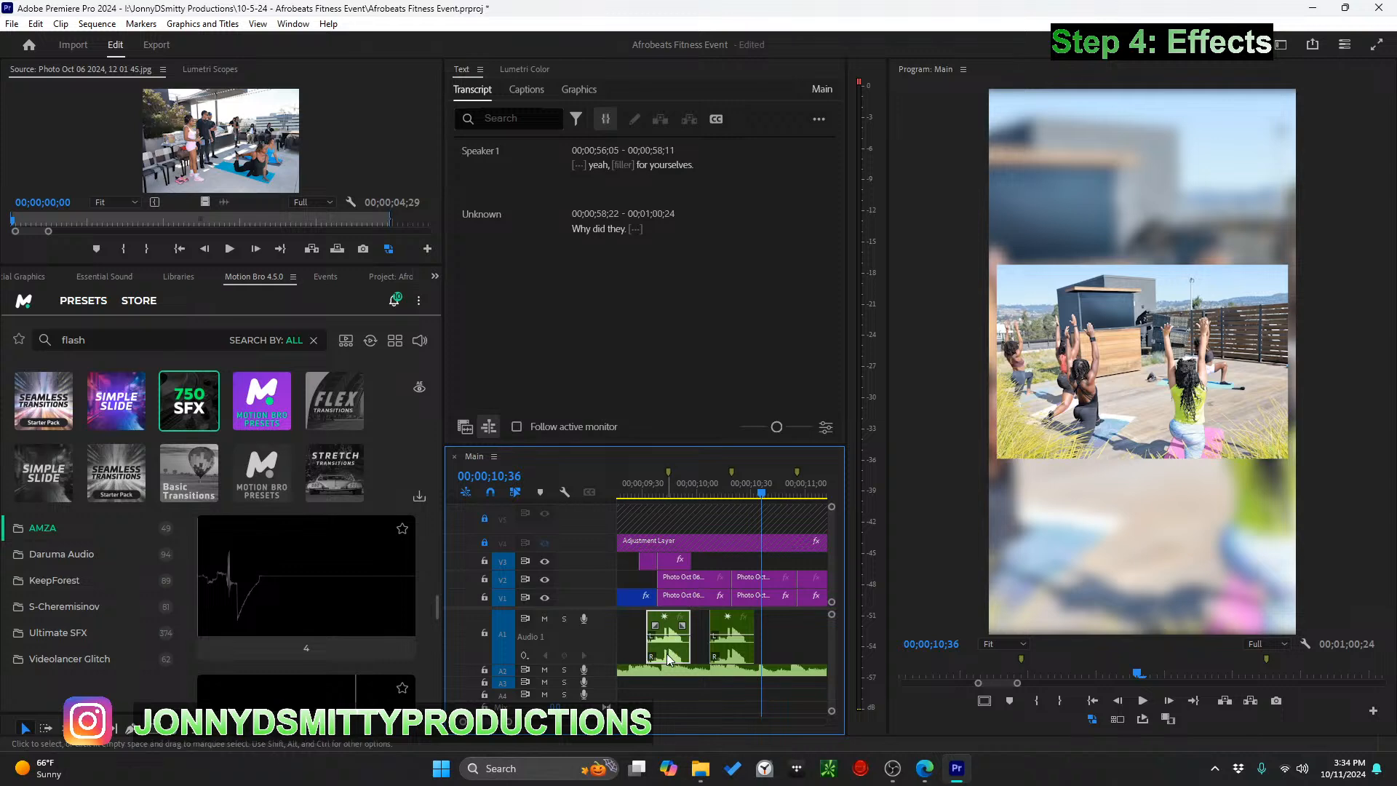
pyautogui.click(753, 637)
pyautogui.scroll(-2, 746, 643)
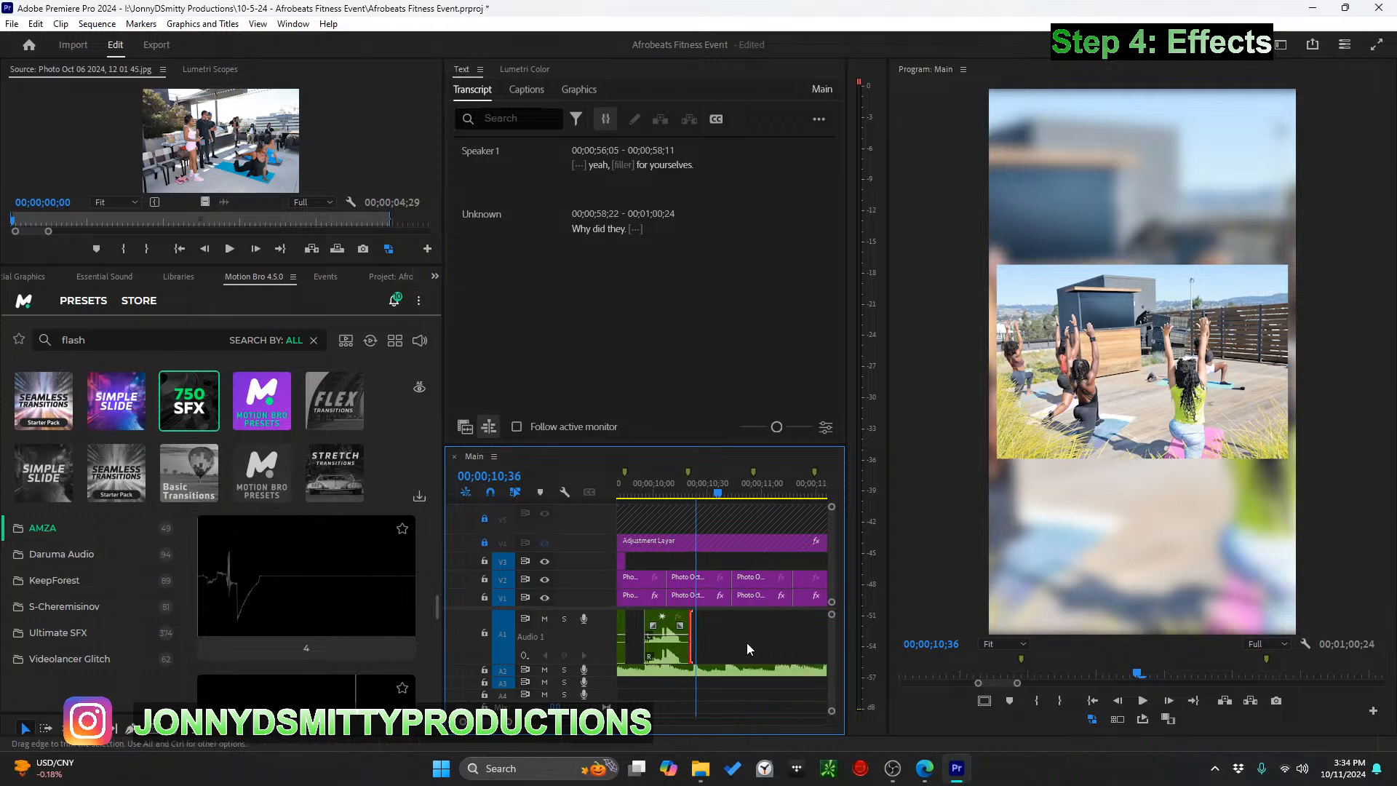
pyautogui.scroll(2, 727, 651)
pyautogui.click(715, 659)
pyautogui.moveTo(720, 662); pyautogui.dragTo(782, 660)
pyautogui.scroll(3, 771, 636)
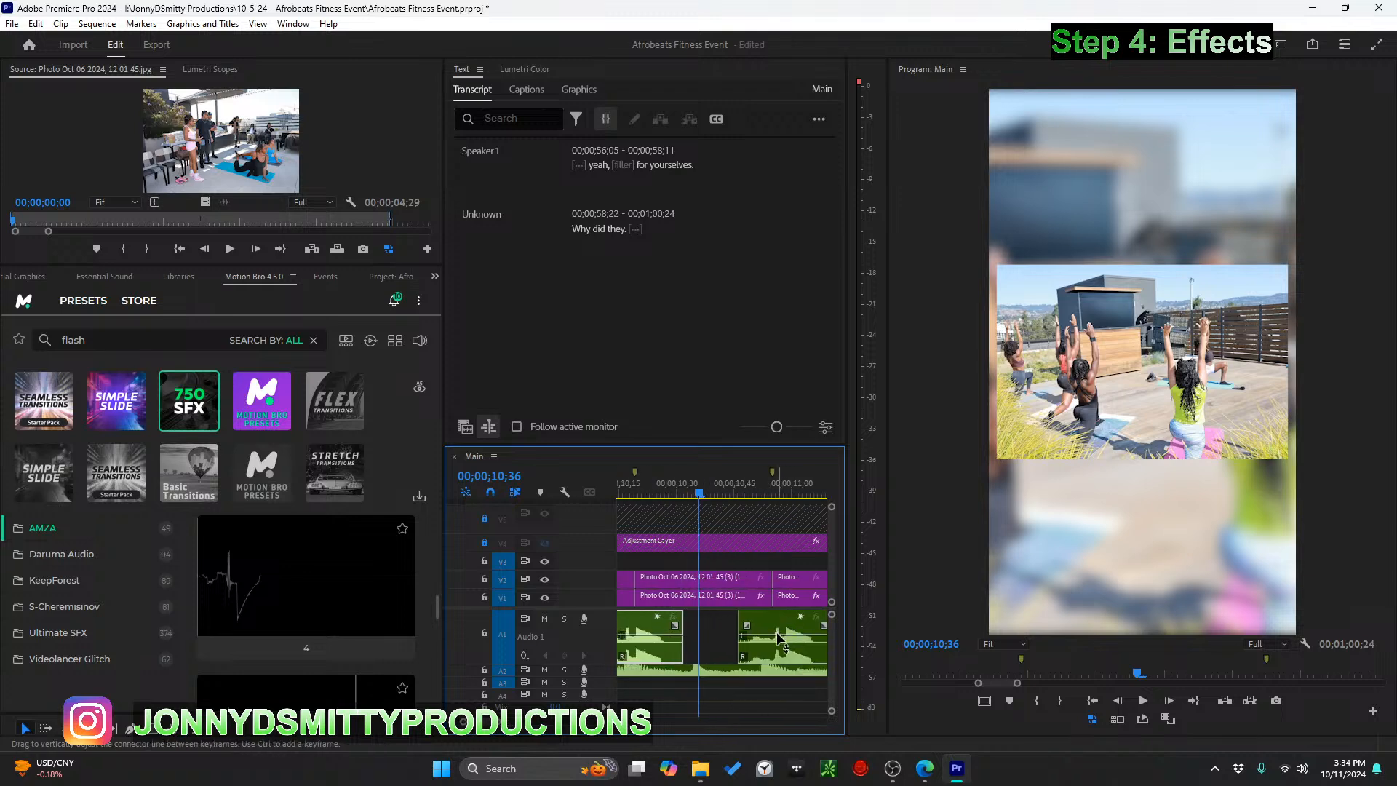
# Play the third photo's flash sound, nudge it about two frames earlier and play it again
pyautogui.click(744, 488)
pyautogui.press('space')
pyautogui.press('space')
pyautogui.scroll(-3, 718, 639)
pyautogui.scroll(3, 713, 639)
pyautogui.scroll(3, 728, 636)
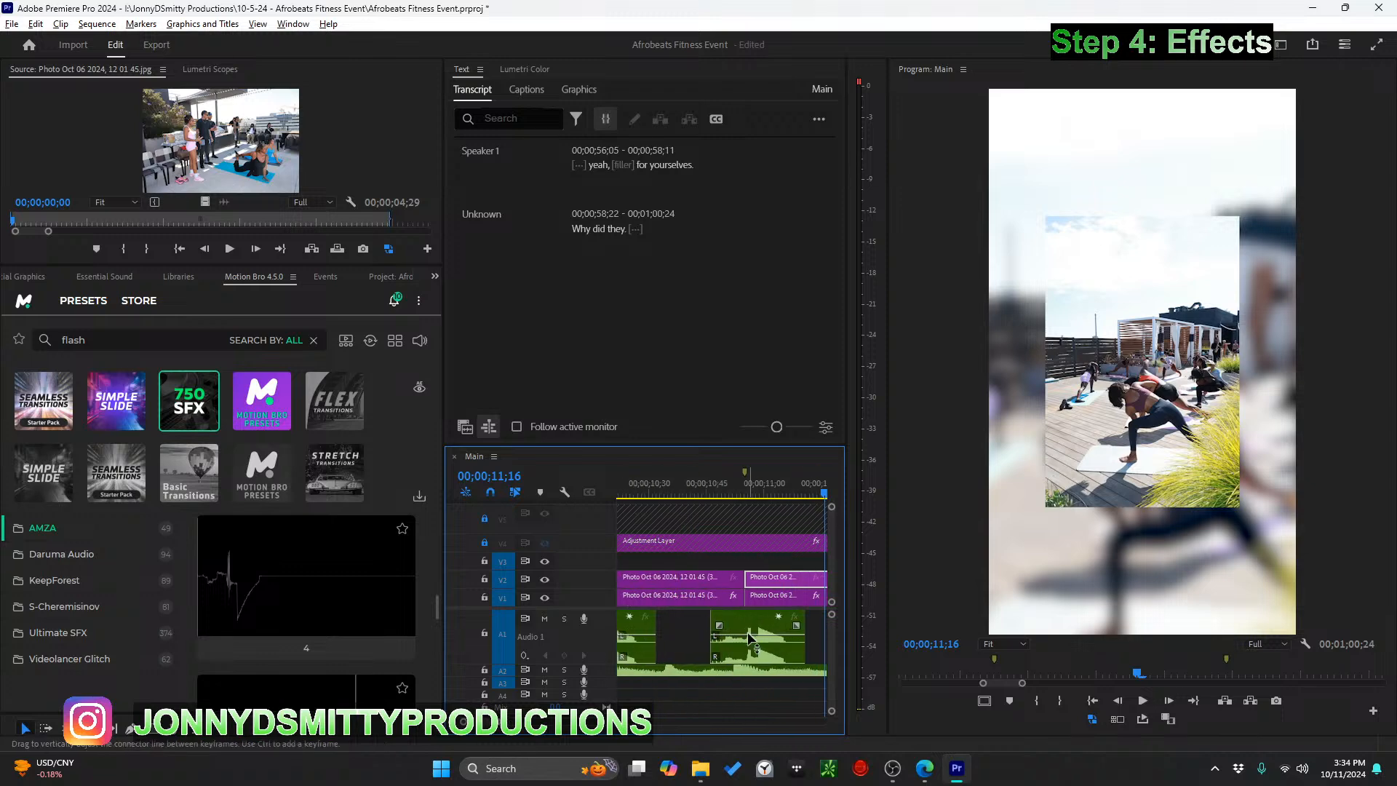
pyautogui.moveTo(764, 634); pyautogui.dragTo(755, 634)
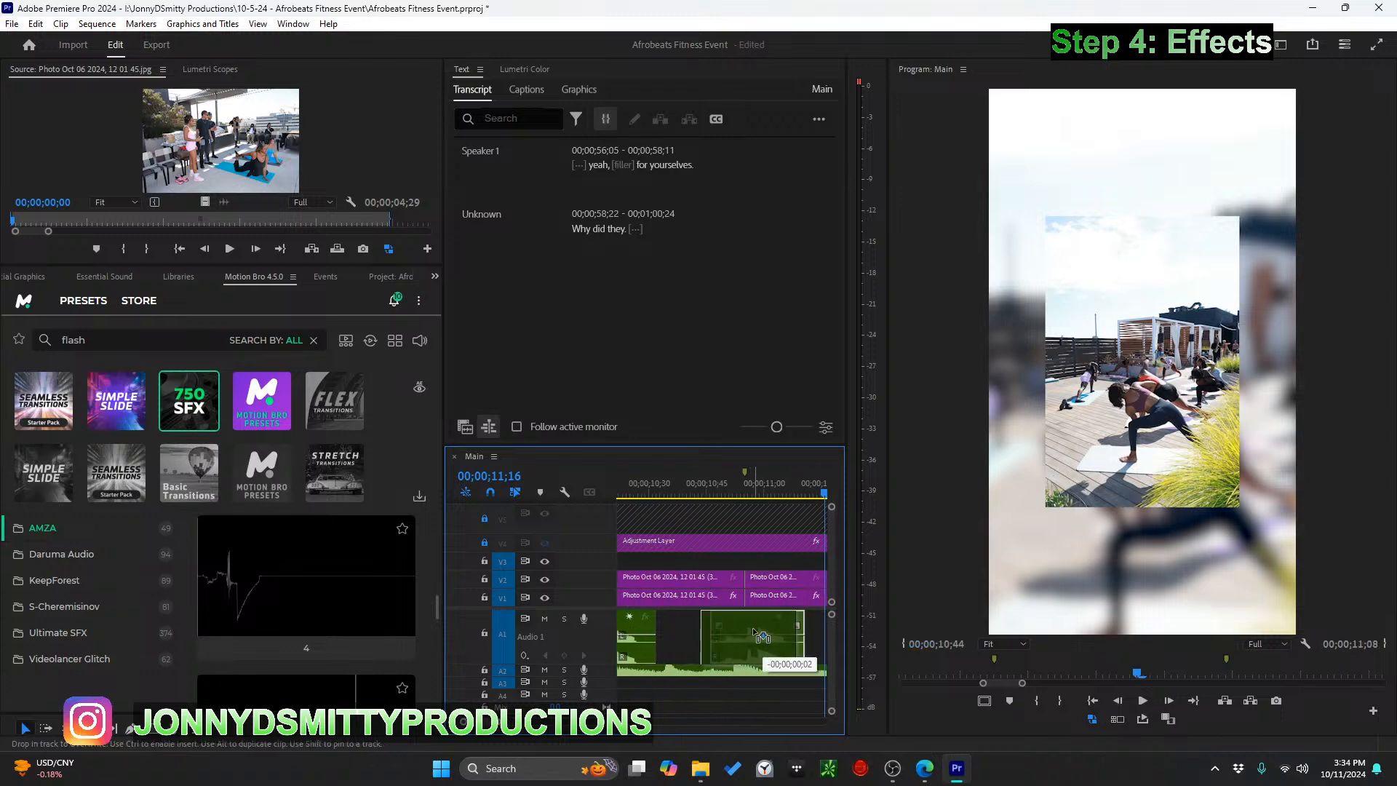
pyautogui.click(710, 485)
pyautogui.press('space')
pyautogui.press('space')
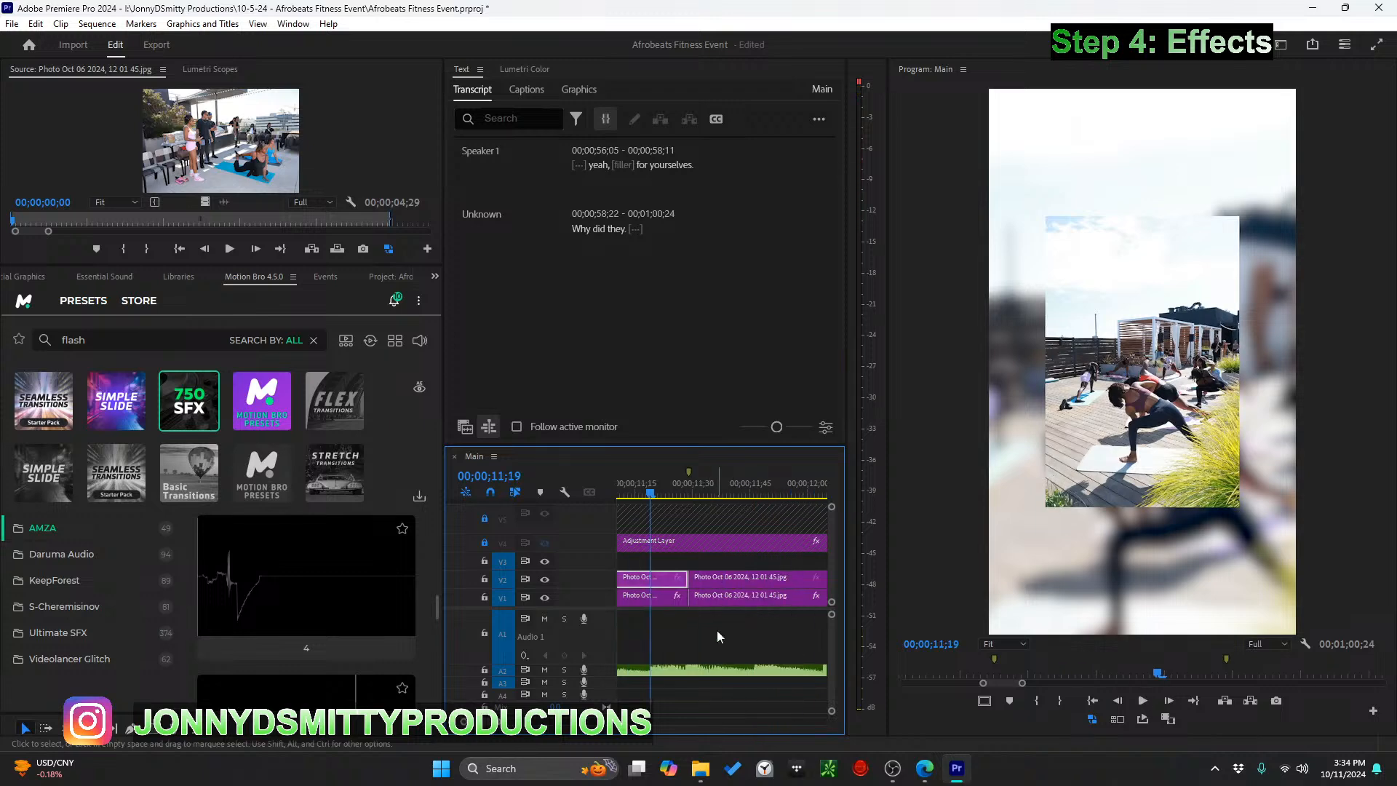
# Copy the flash sound to the cut at about 00;00;11;28, between the third and fourth photos, and toggle timeline snapping
pyautogui.scroll(3, 688, 648)
pyautogui.moveTo(697, 655); pyautogui.dragTo(771, 656)
pyautogui.press('s')
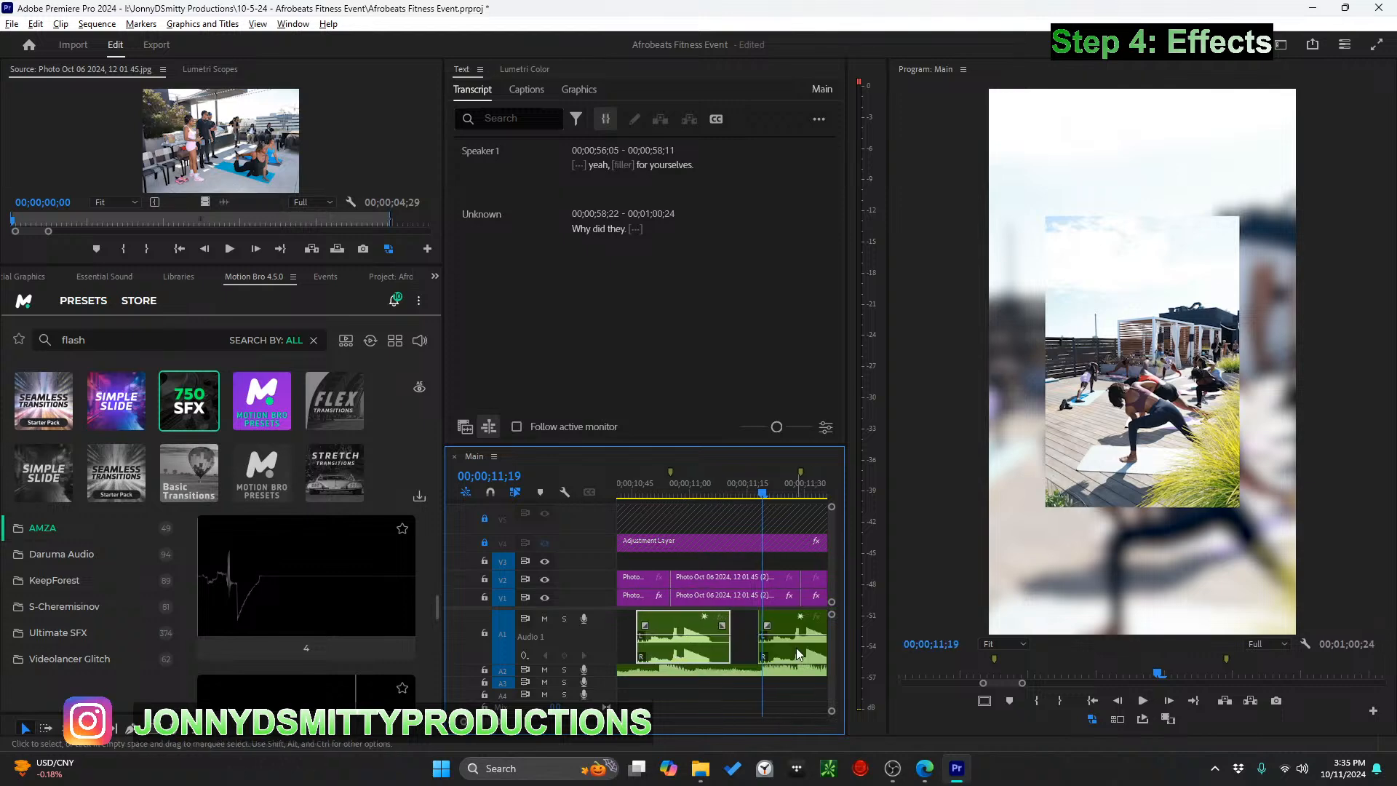
pyautogui.scroll(-3, 796, 647)
pyautogui.click(708, 658)
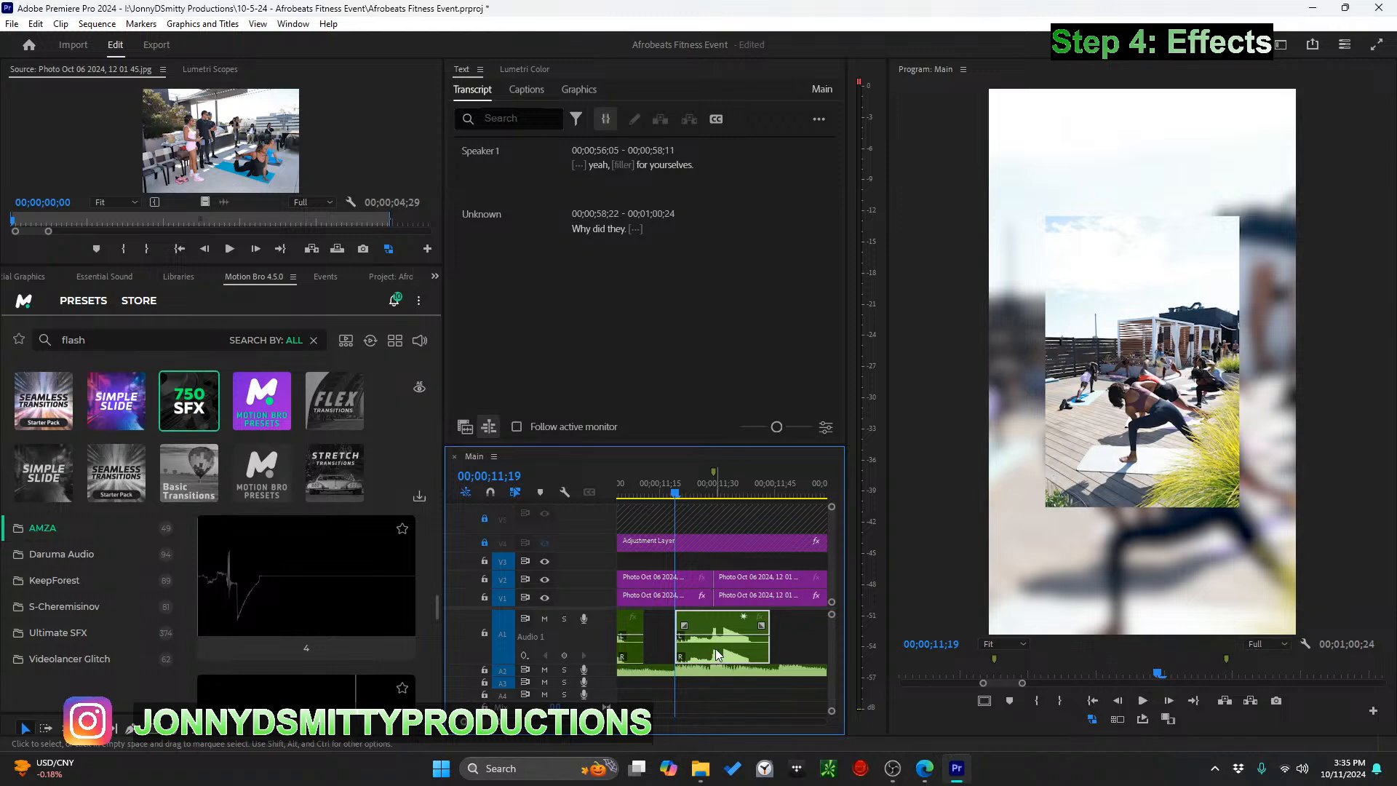
# Copy the flash sound to the next photo cut at about 00;00;12;08 and align its peak with the cut
pyautogui.scroll(-2, 714, 649)
pyautogui.moveTo(650, 648); pyautogui.dragTo(779, 646)
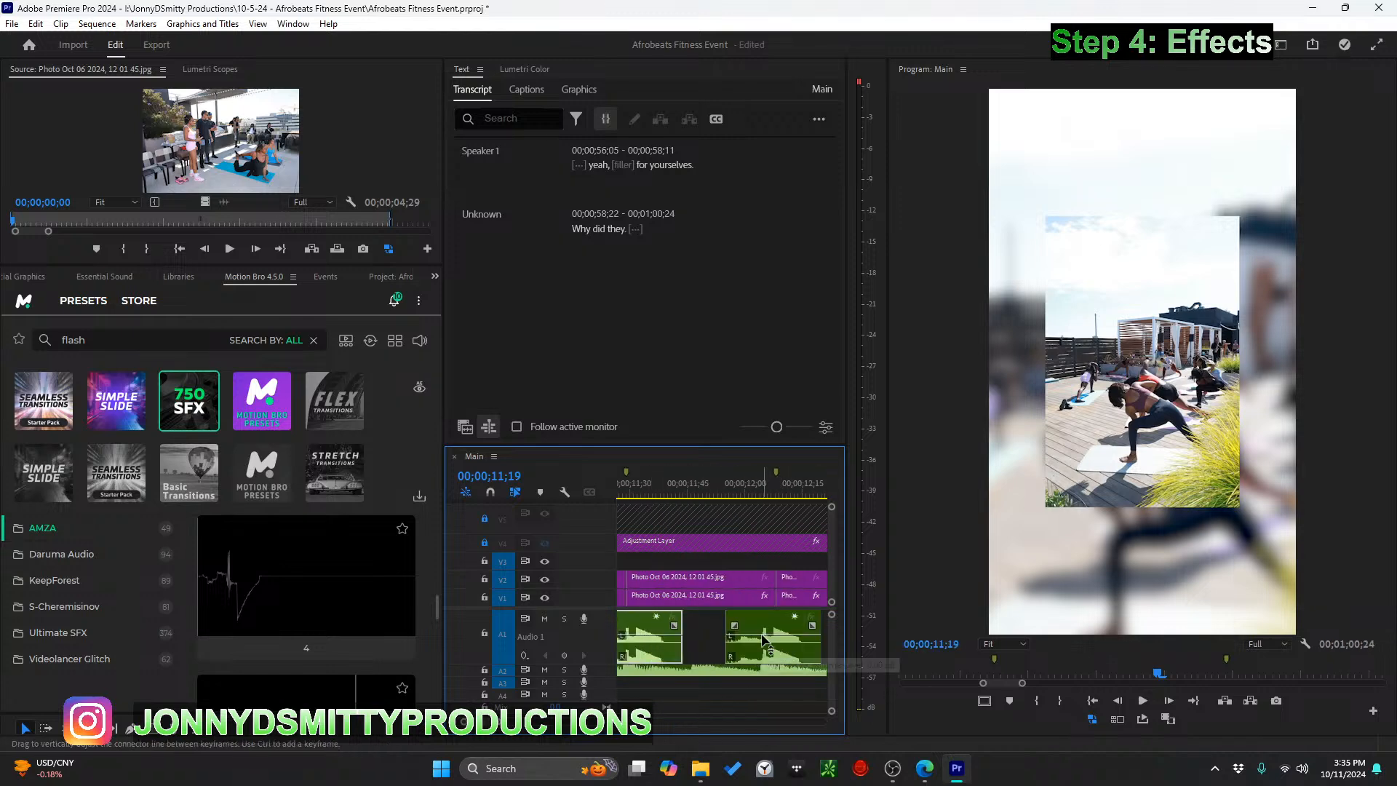
pyautogui.scroll(-1, 765, 650)
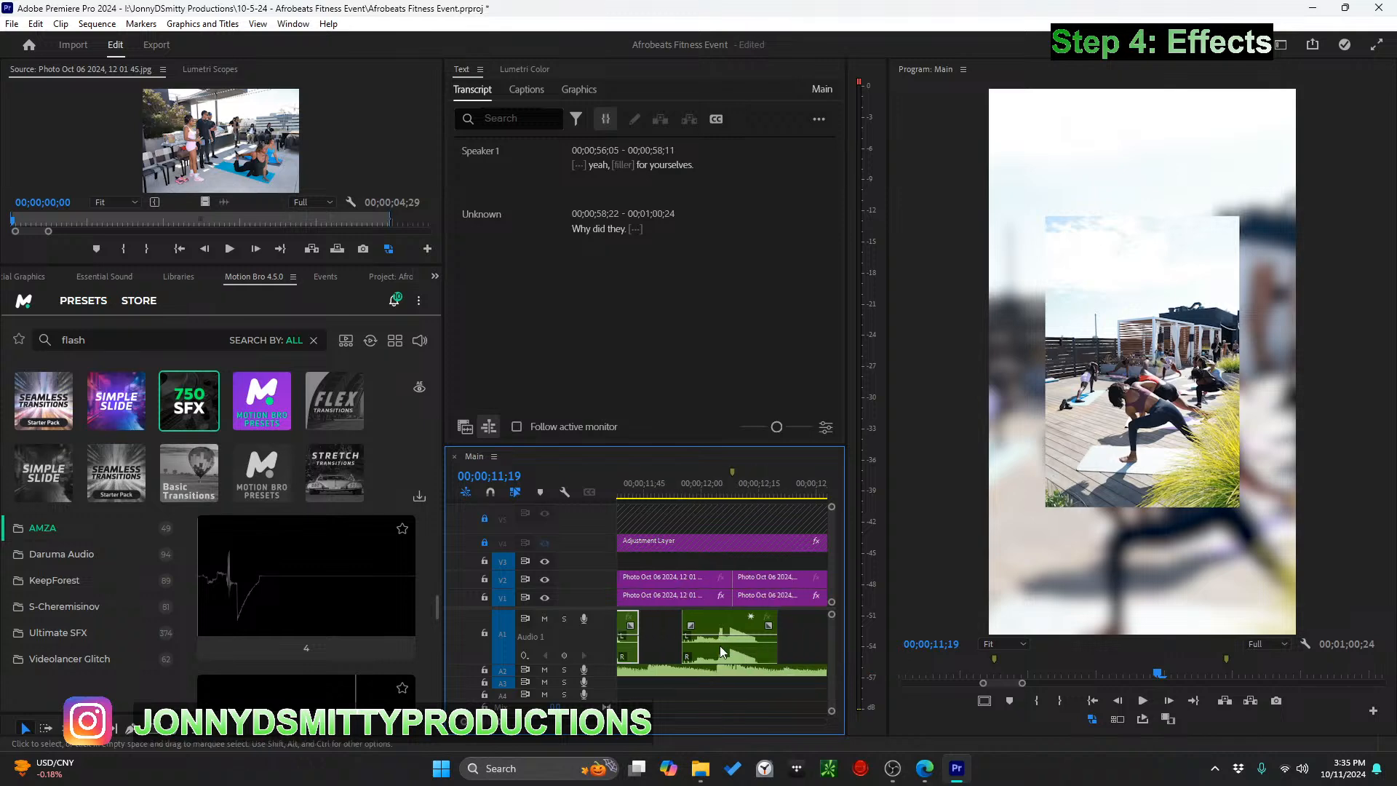
pyautogui.moveTo(715, 653); pyautogui.dragTo(723, 654)
# Copy the flash sound to the photo cut at about 00;00;12;42 and fine-tune its position by about one frame
pyautogui.scroll(-3, 717, 636)
pyautogui.scroll(-2, 714, 643)
pyautogui.moveTo(665, 652); pyautogui.dragTo(720, 653)
pyautogui.scroll(3, 750, 640)
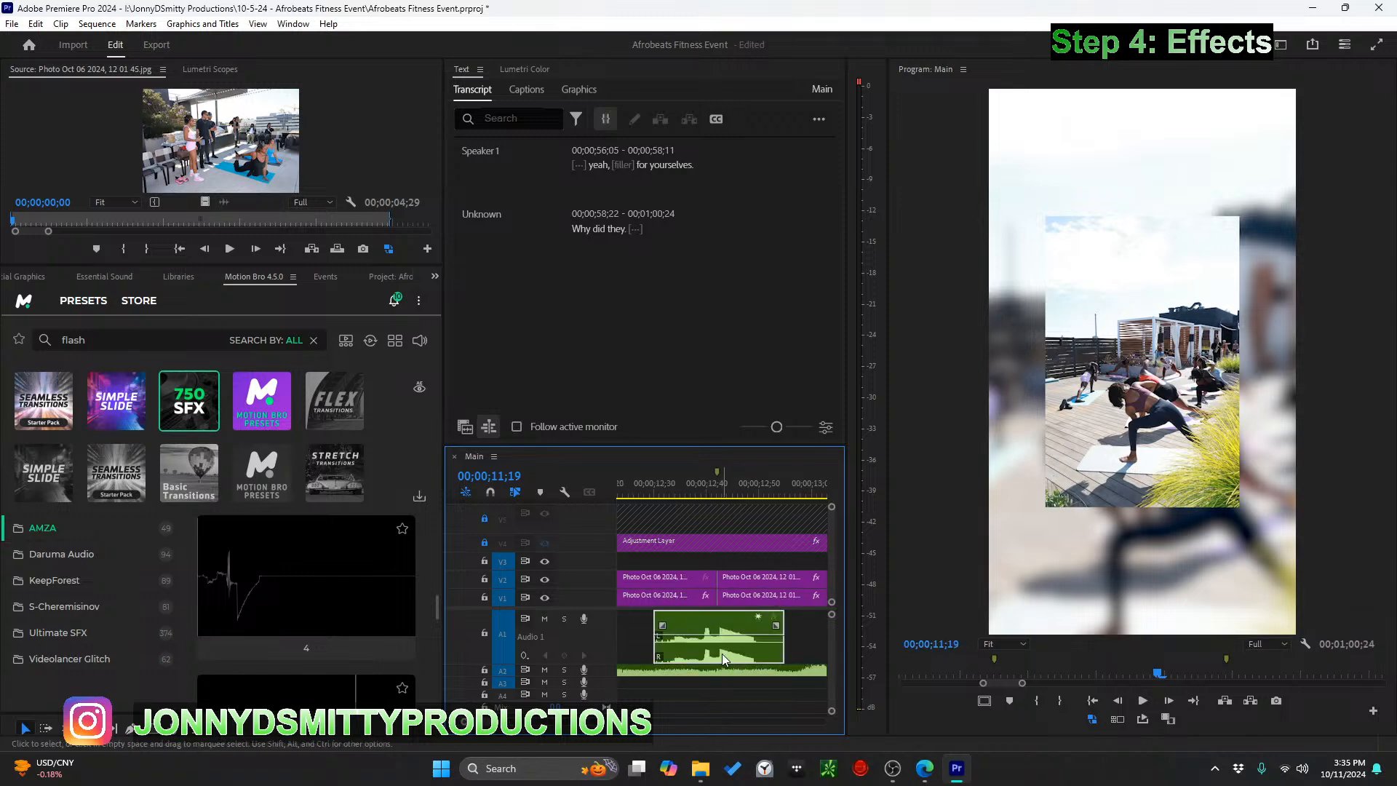
pyautogui.scroll(2, 729, 652)
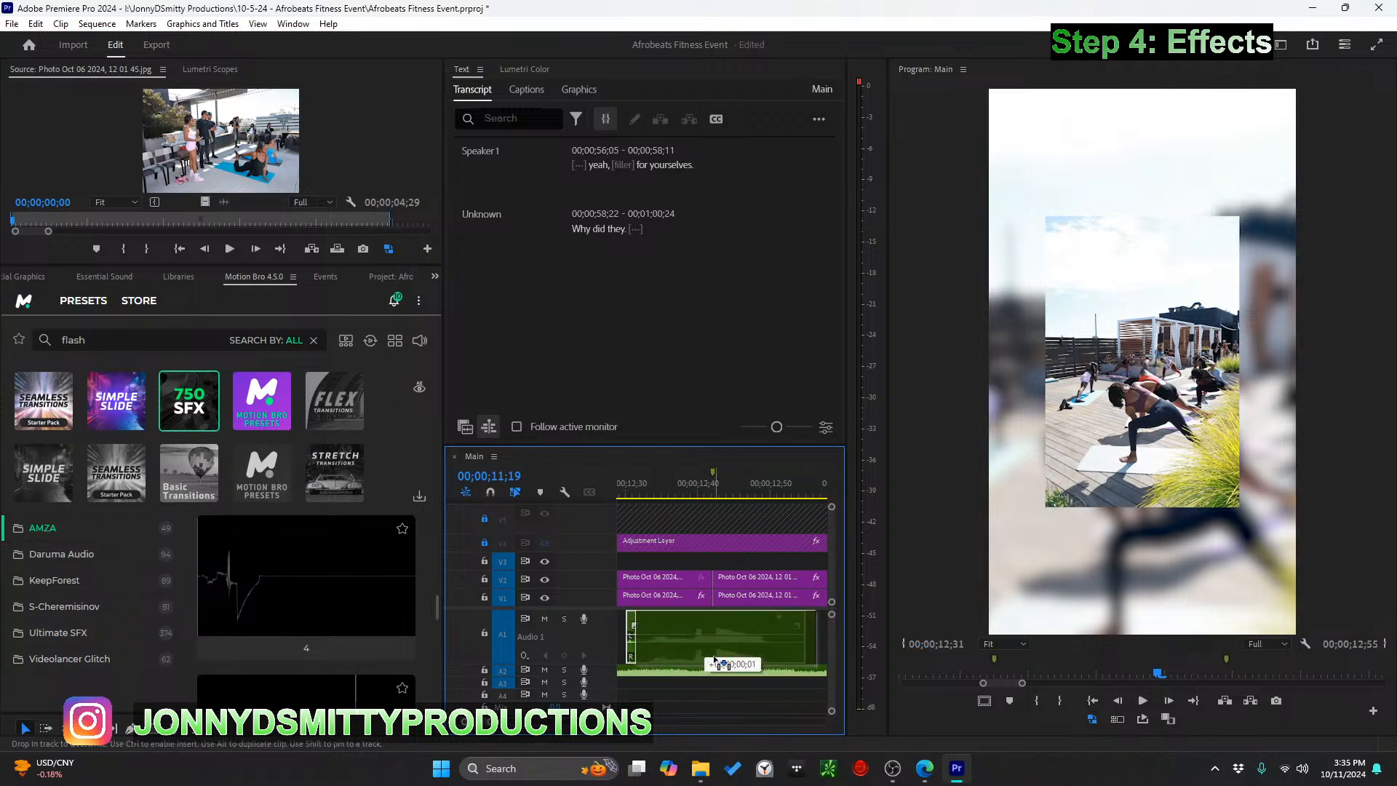
# Copy the flash sound to the photo cut at about 00;00;13;19, with its peak on the cut
pyautogui.scroll(-4, 716, 664)
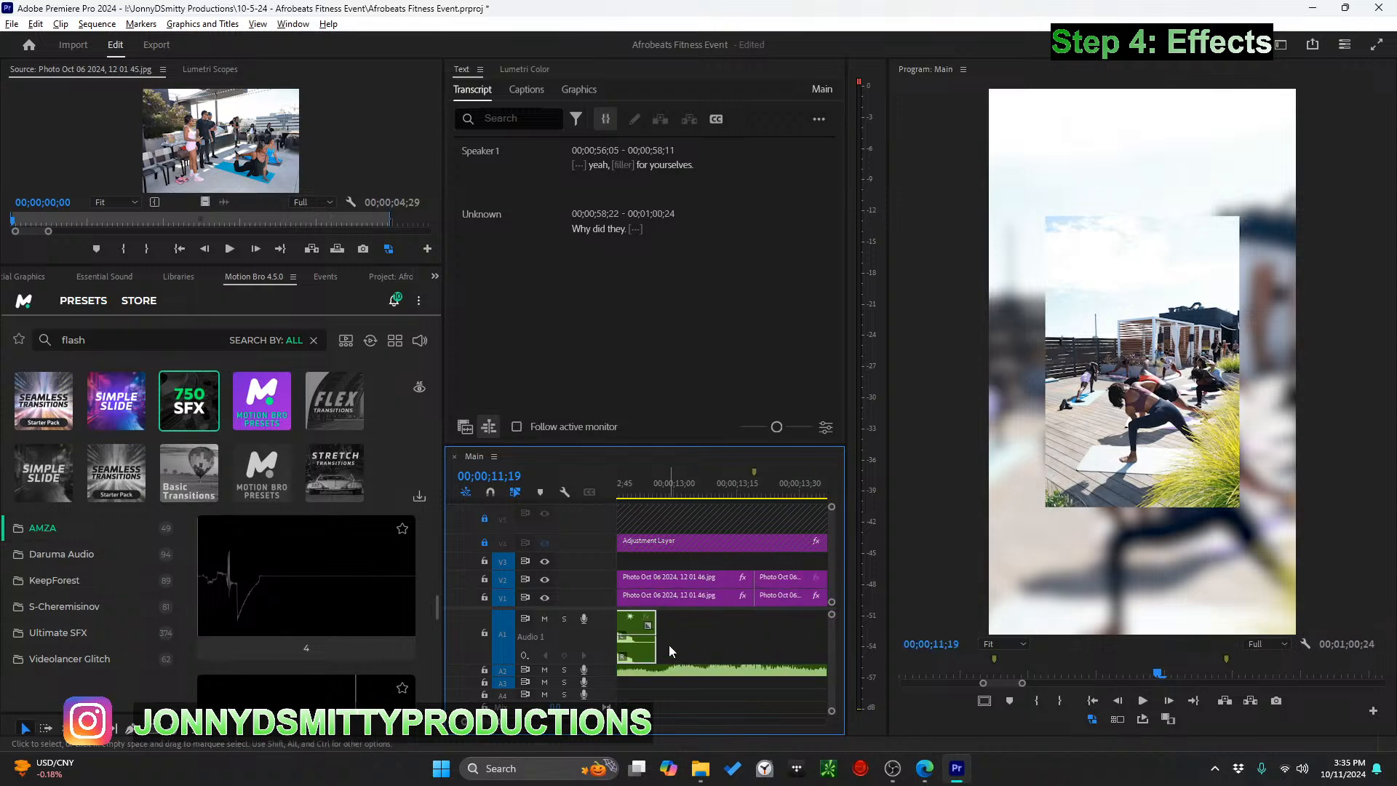
pyautogui.keyDown('alt'); pyautogui.moveTo(643, 655); pyautogui.dragTo(720, 652); pyautogui.keyUp('alt')
pyautogui.scroll(3, 720, 652)
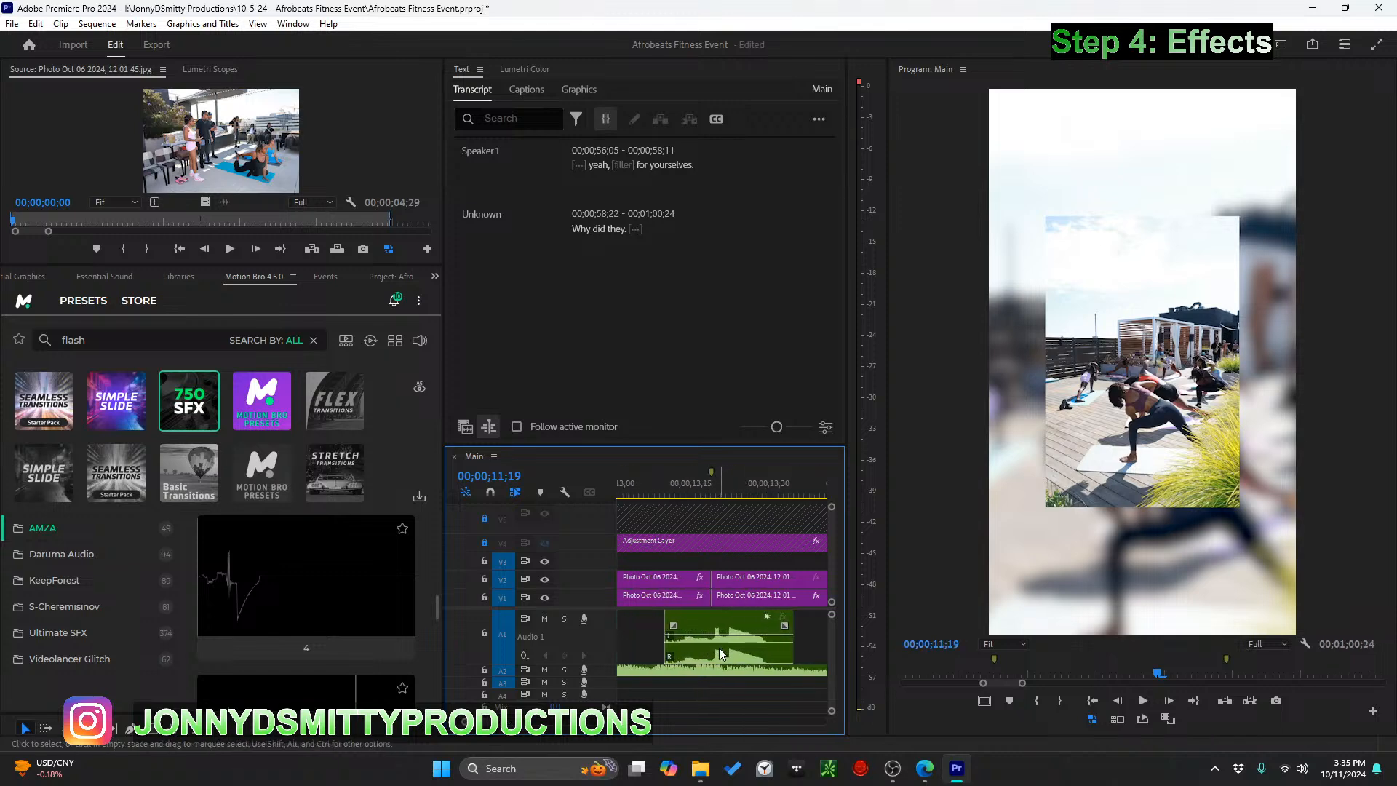
pyautogui.scroll(2, 716, 652)
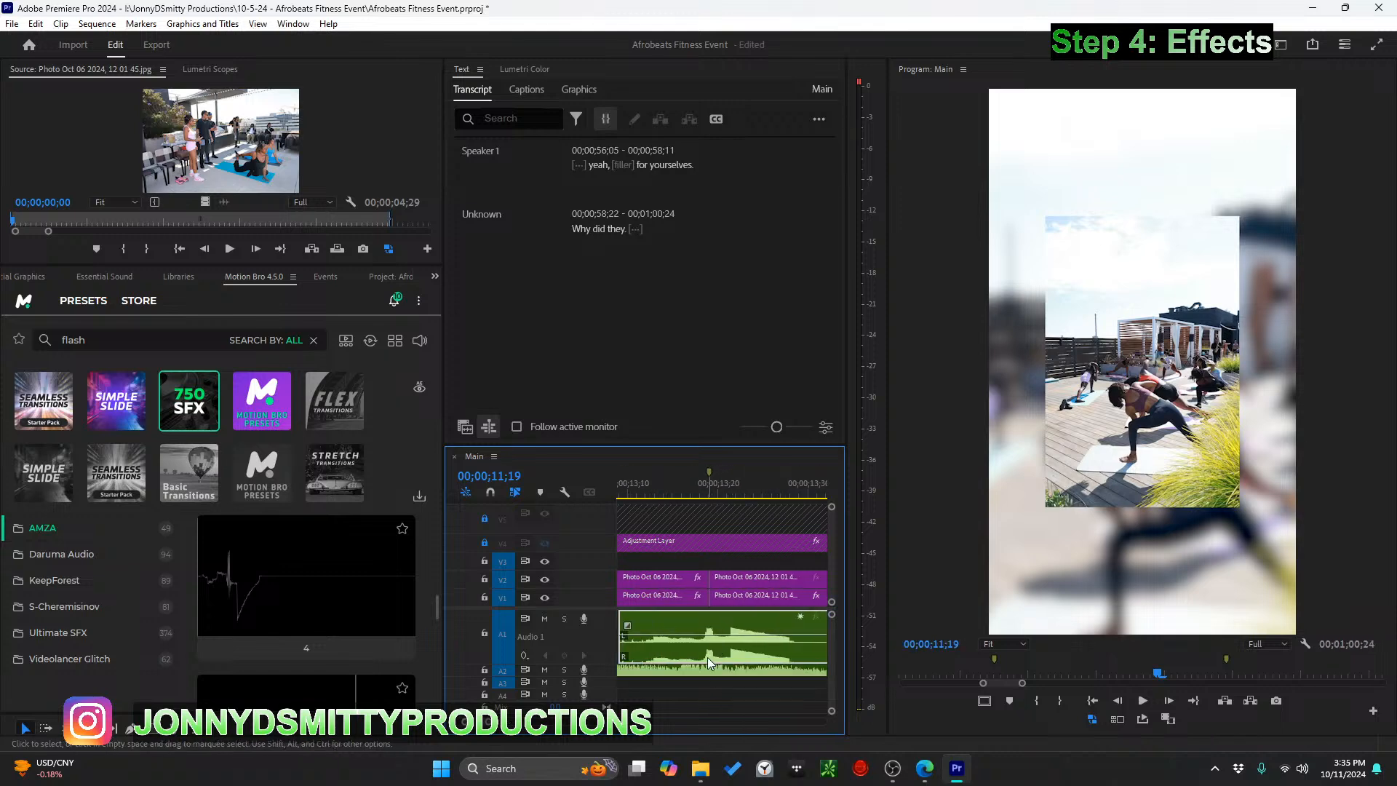
# Copy the flash sound to the last photo-to-photo cut, at about 00;00;13;55
pyautogui.scroll(-5, 706, 653)
pyautogui.scroll(-2, 707, 654)
pyautogui.moveTo(658, 653); pyautogui.dragTo(716, 653)
pyautogui.scroll(1, 728, 649)
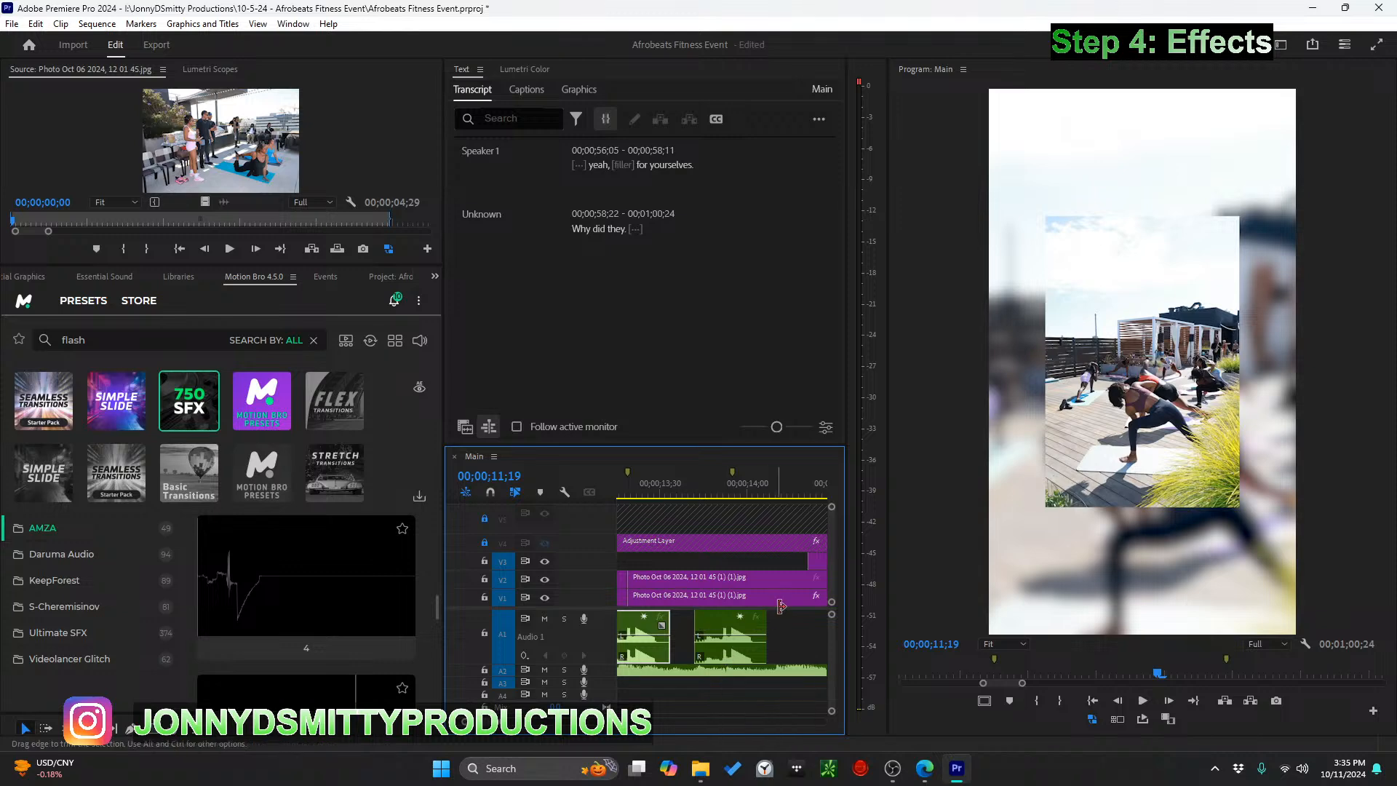
pyautogui.scroll(-7, 769, 617)
pyautogui.scroll(6, 766, 616)
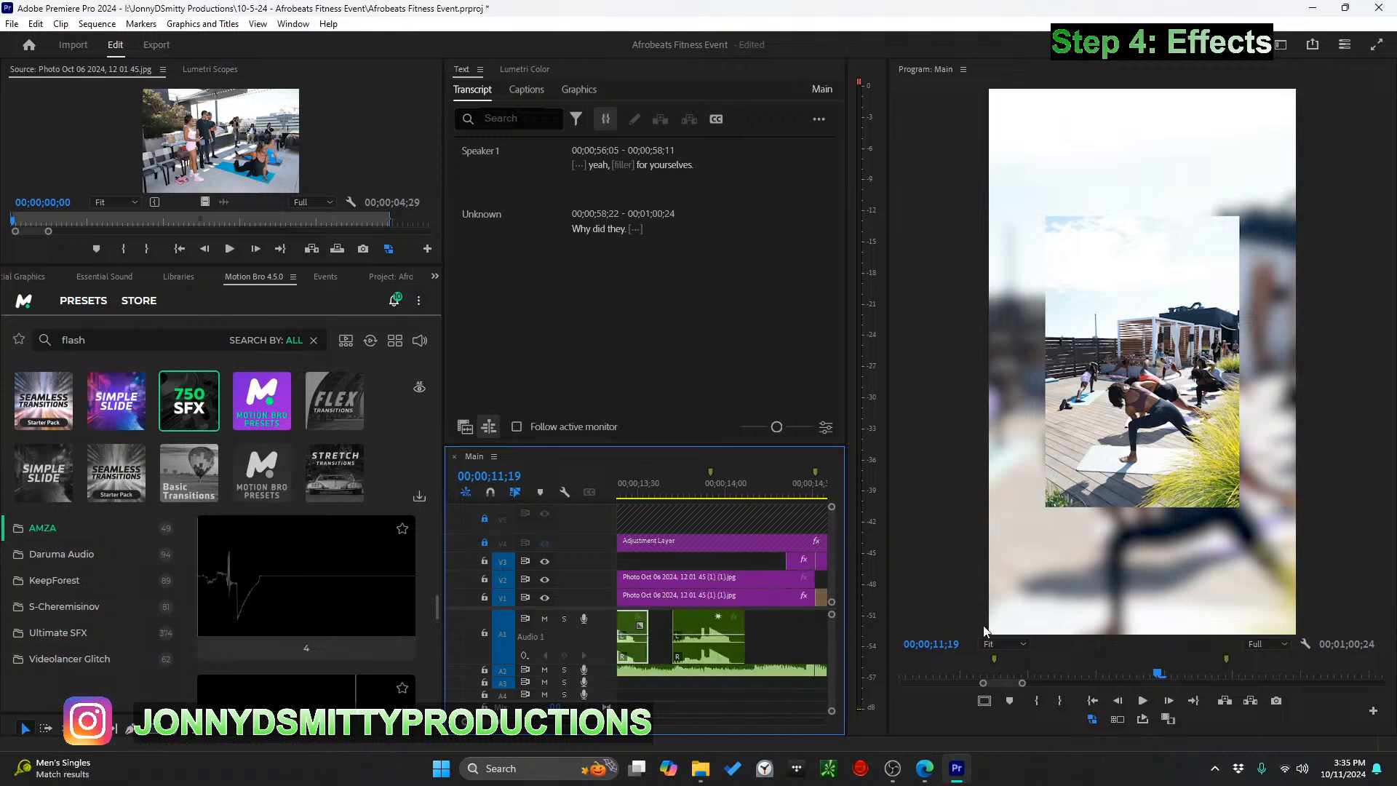
pyautogui.click(891, 768)
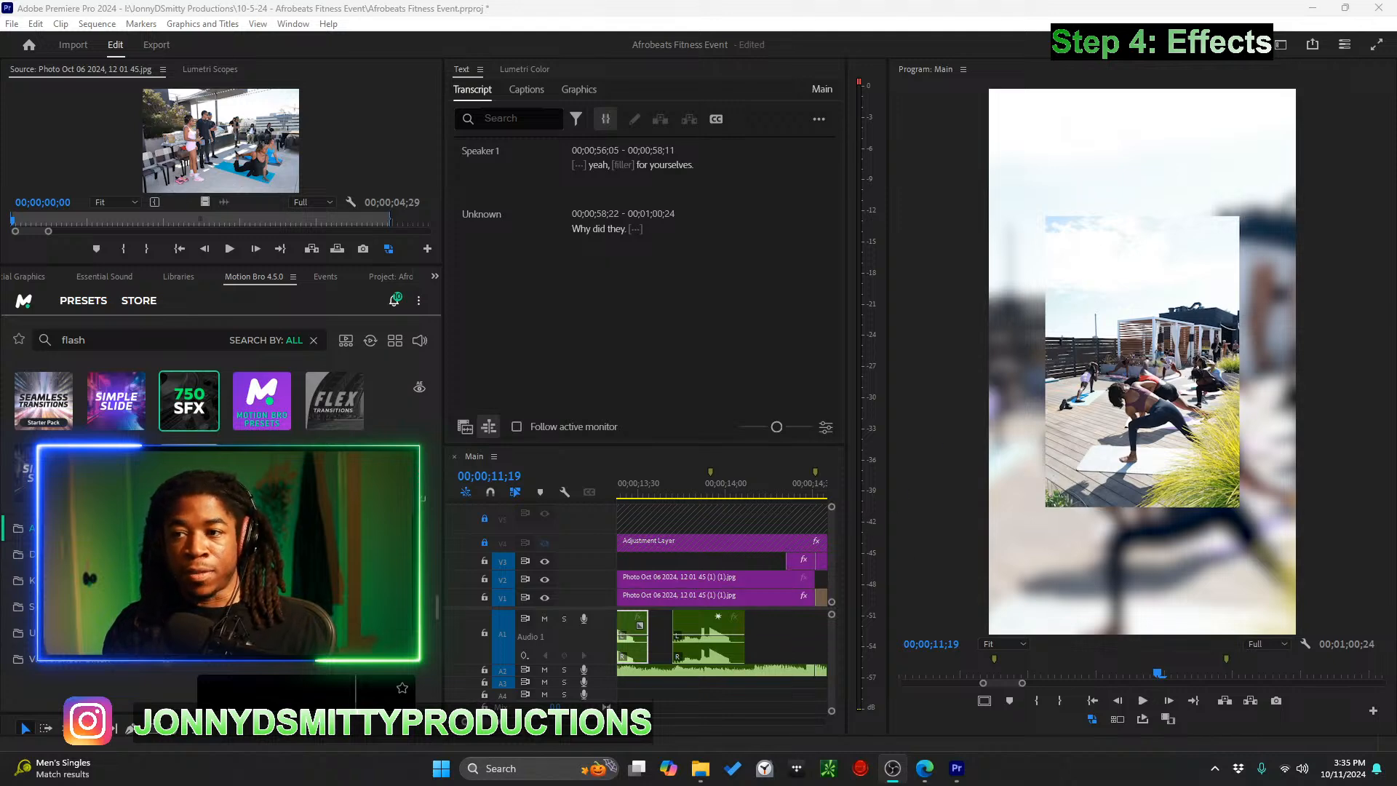
# Fine-tune the position of the newly copied flash sound so its peak lines up with the cut
pyautogui.scroll(3, 749, 634)
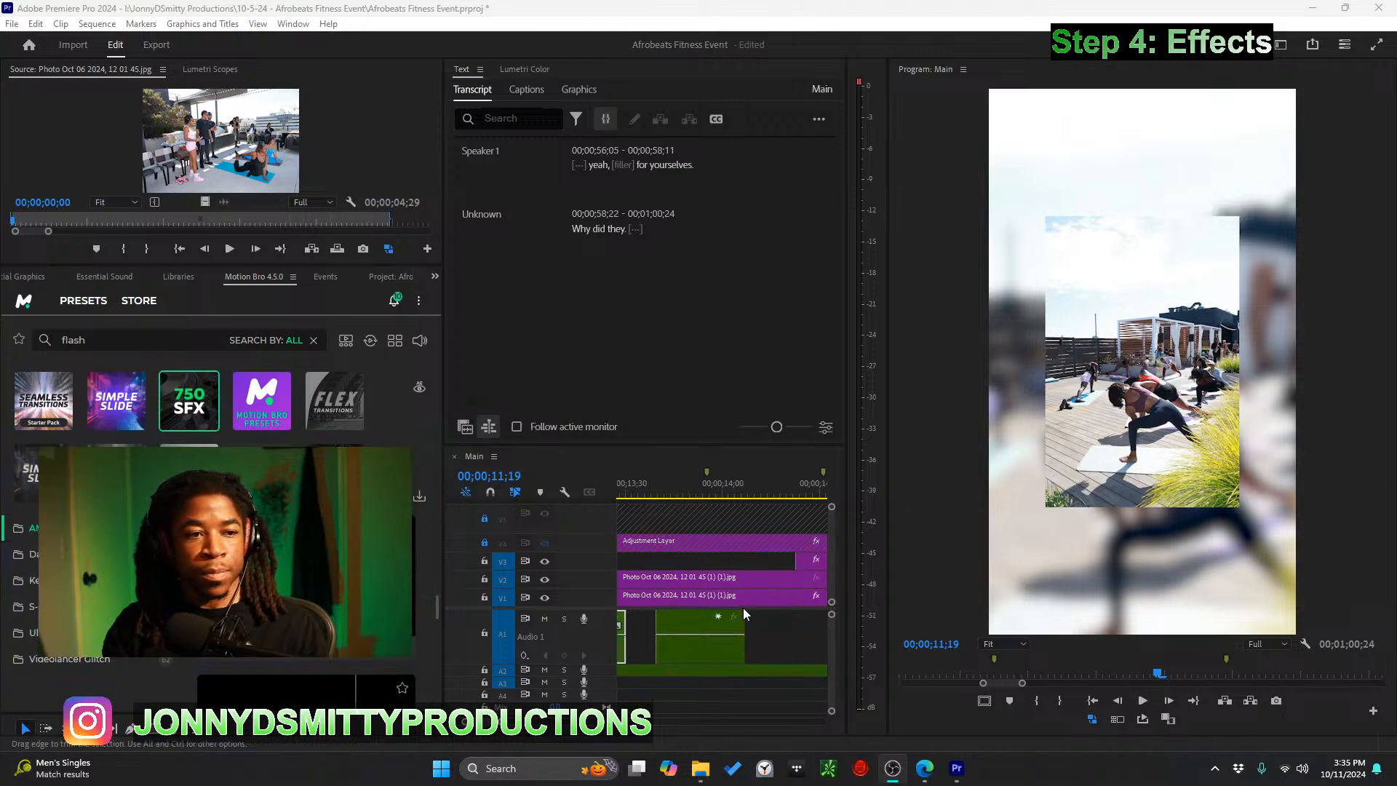
pyautogui.scroll(2, 677, 644)
pyautogui.scroll(-1, 687, 629)
pyautogui.moveTo(707, 622); pyautogui.dragTo(719, 622)
pyautogui.scroll(-3, 716, 621)
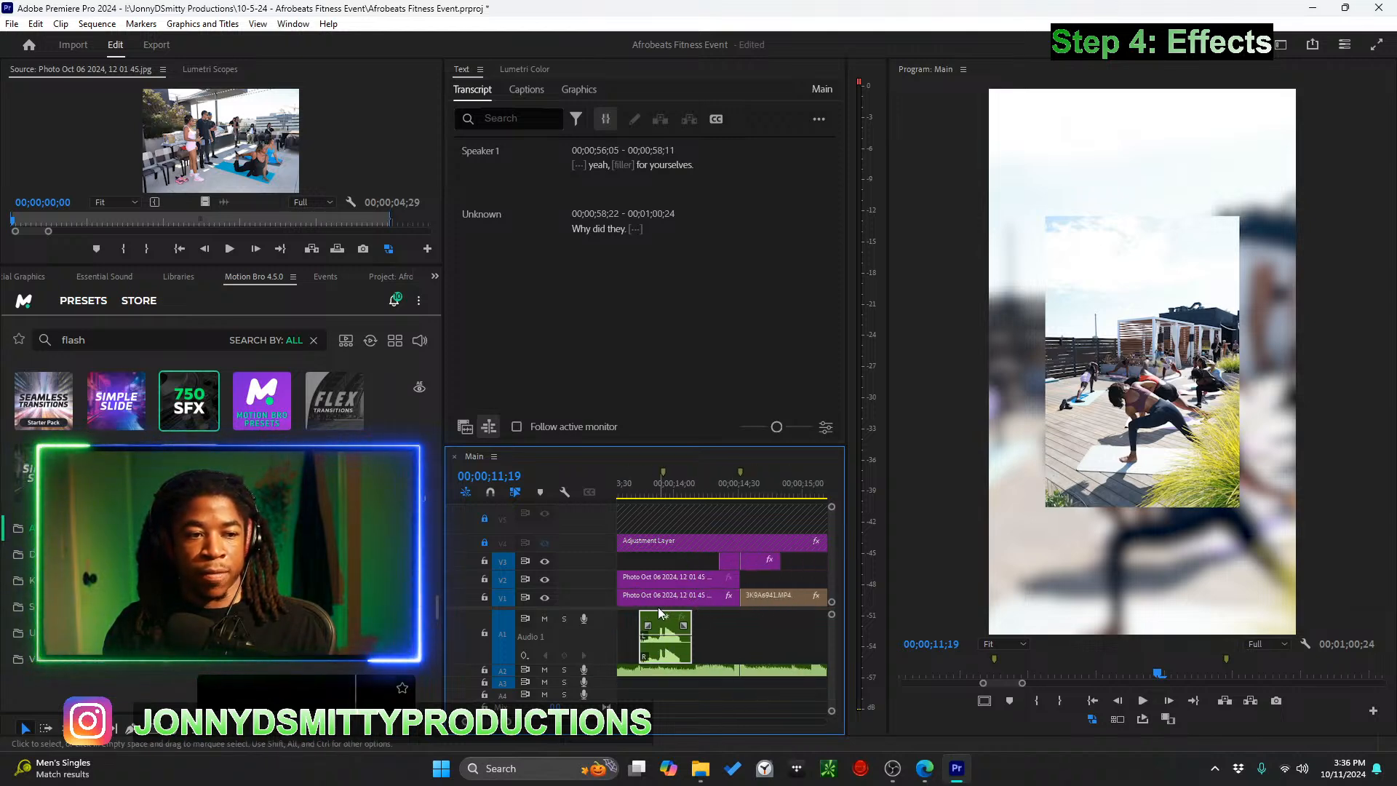
# Search the Motion Bro presets for "hit" and limit the search to the active 750 SFX package
pyautogui.scroll(-3, 305, 582)
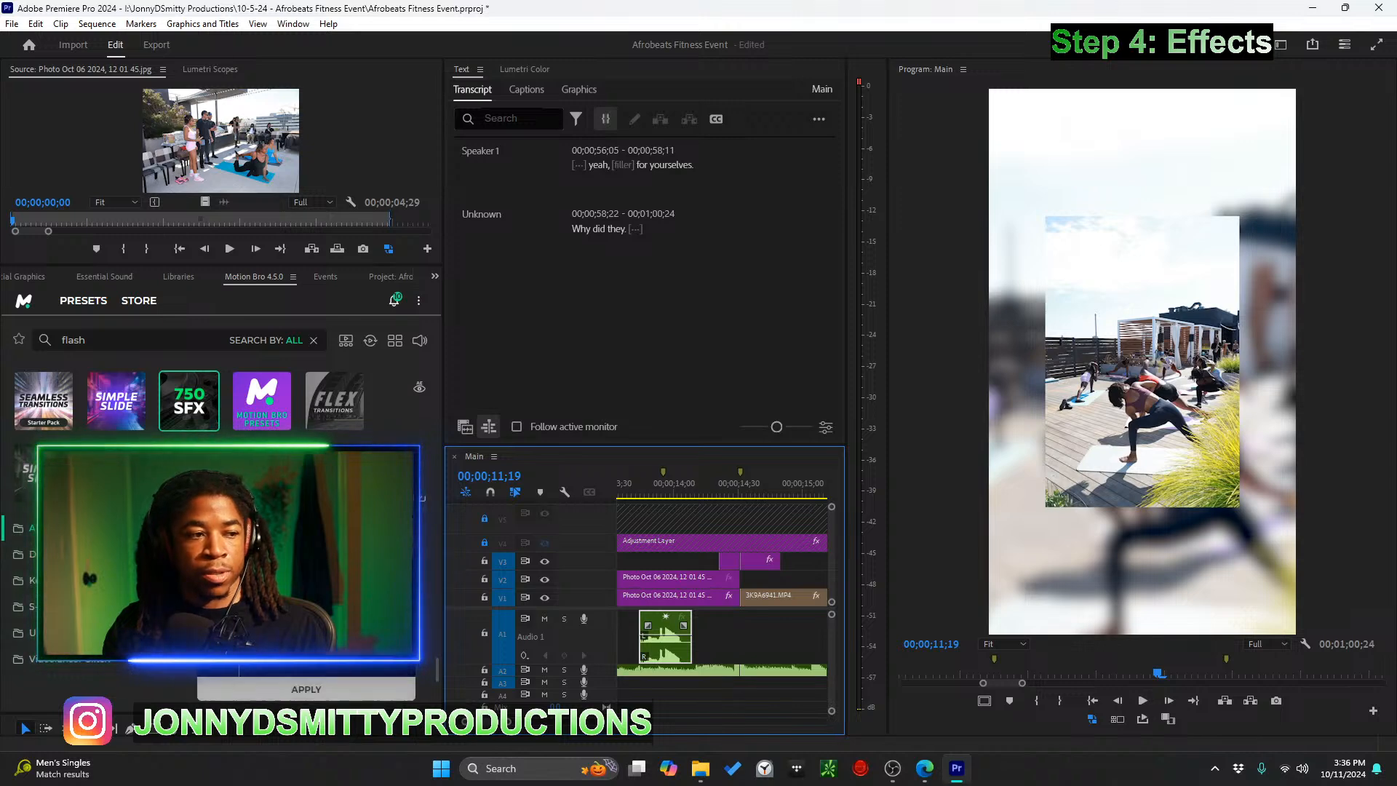
pyautogui.scroll(2, 331, 618)
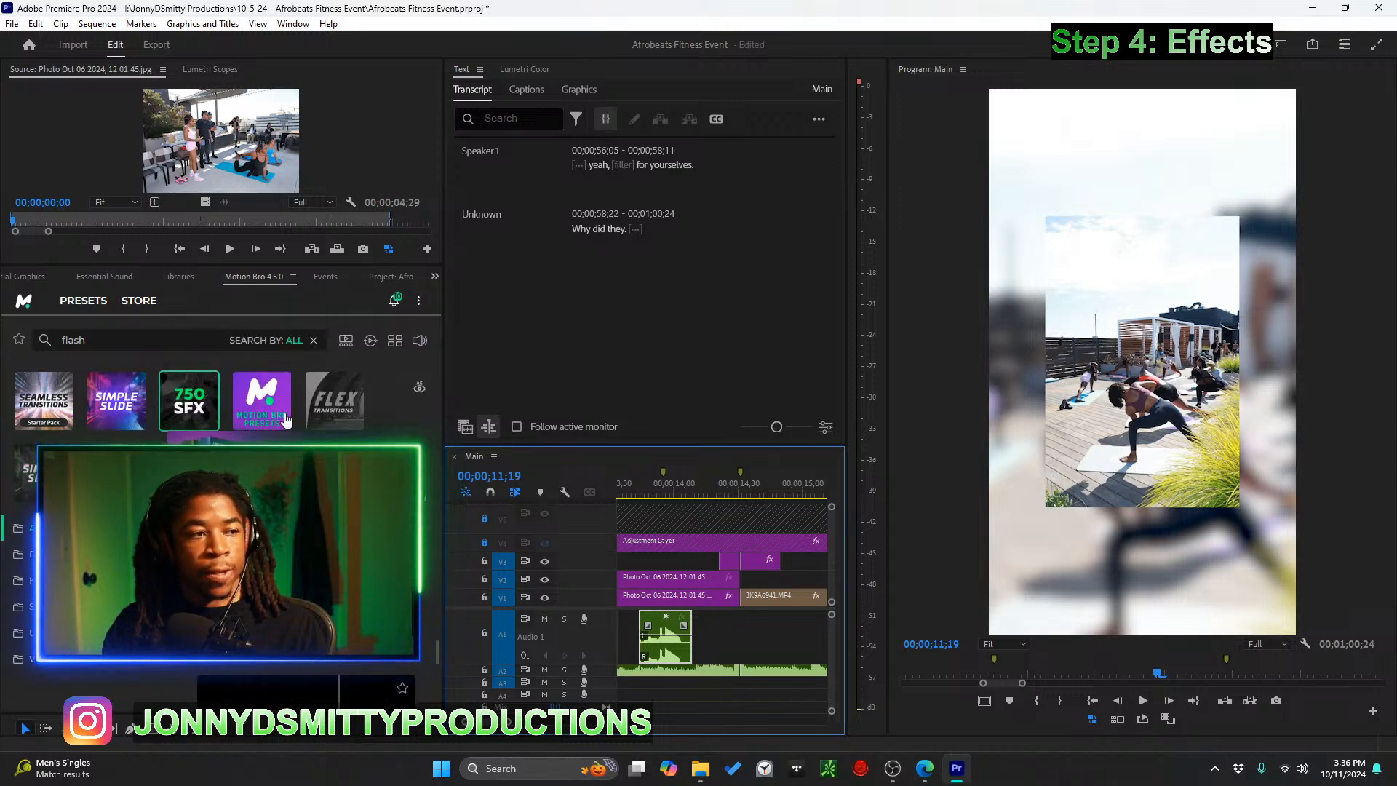
pyautogui.doubleClick(160, 343)
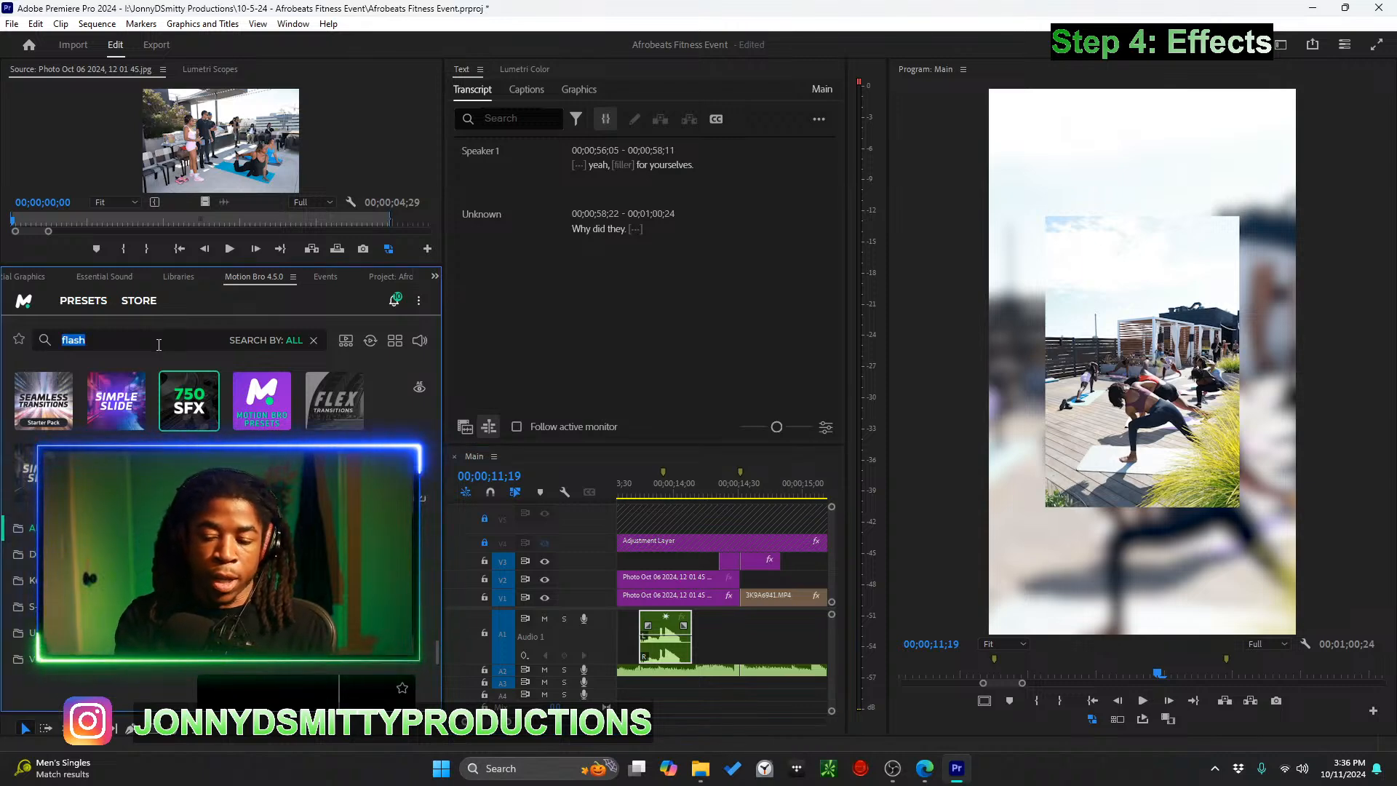
pyautogui.write('hut')
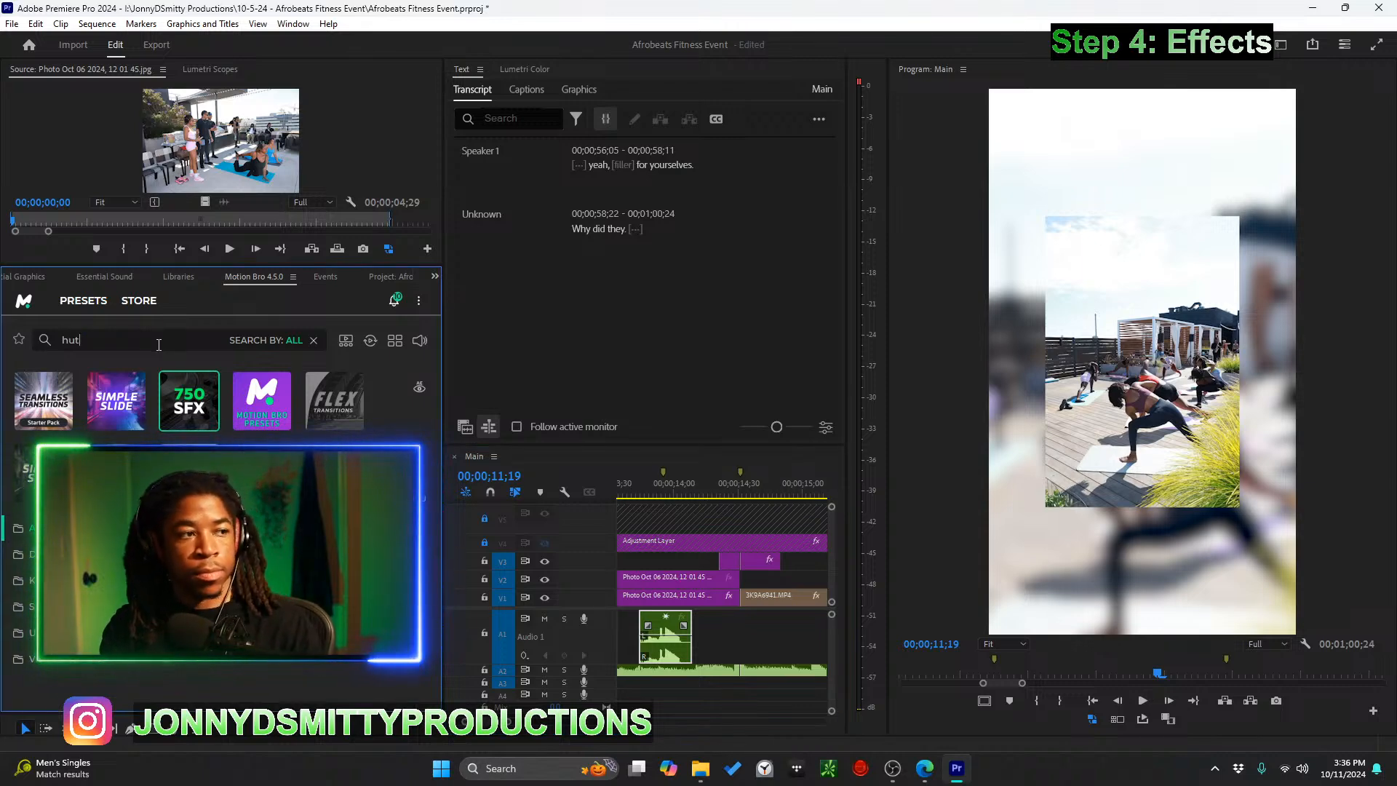
pyautogui.write('t')
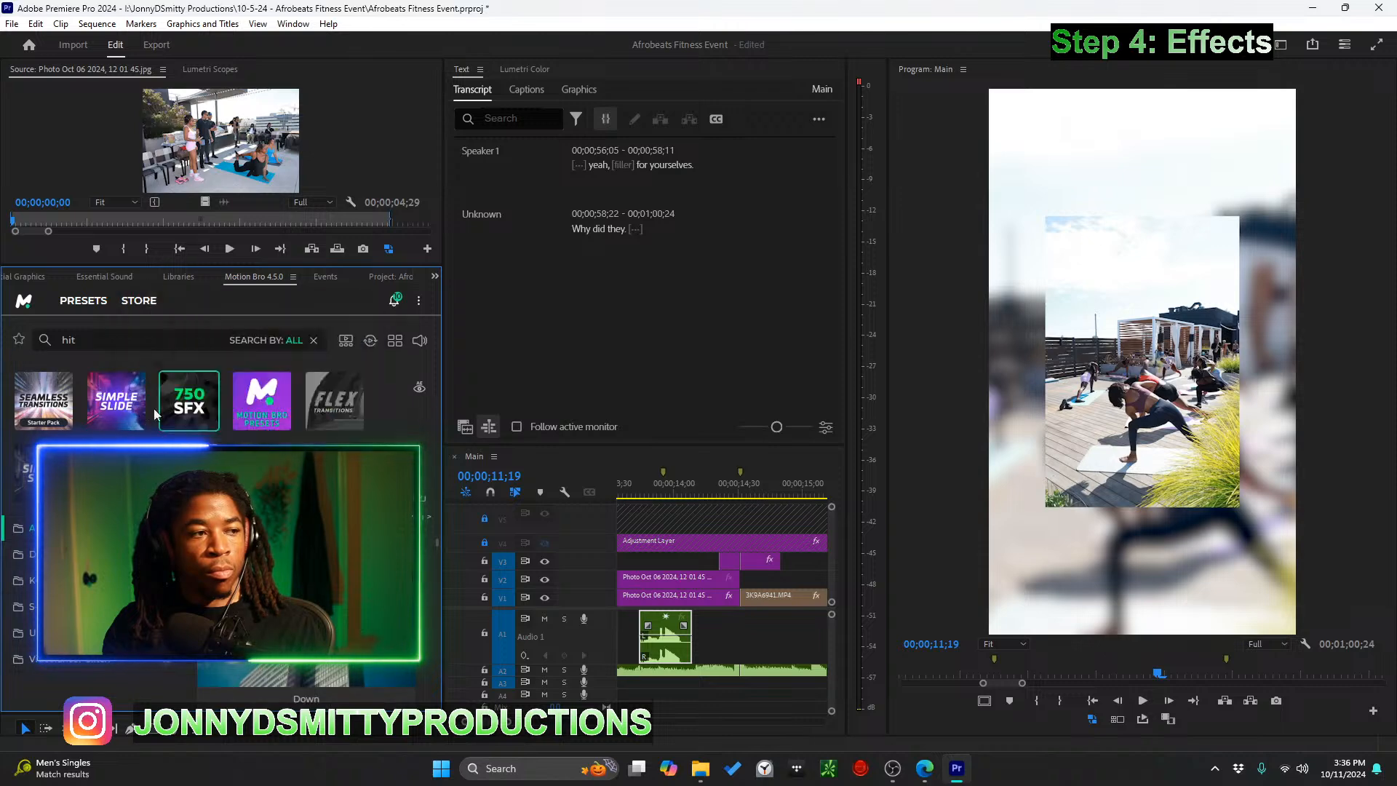
pyautogui.click(295, 340)
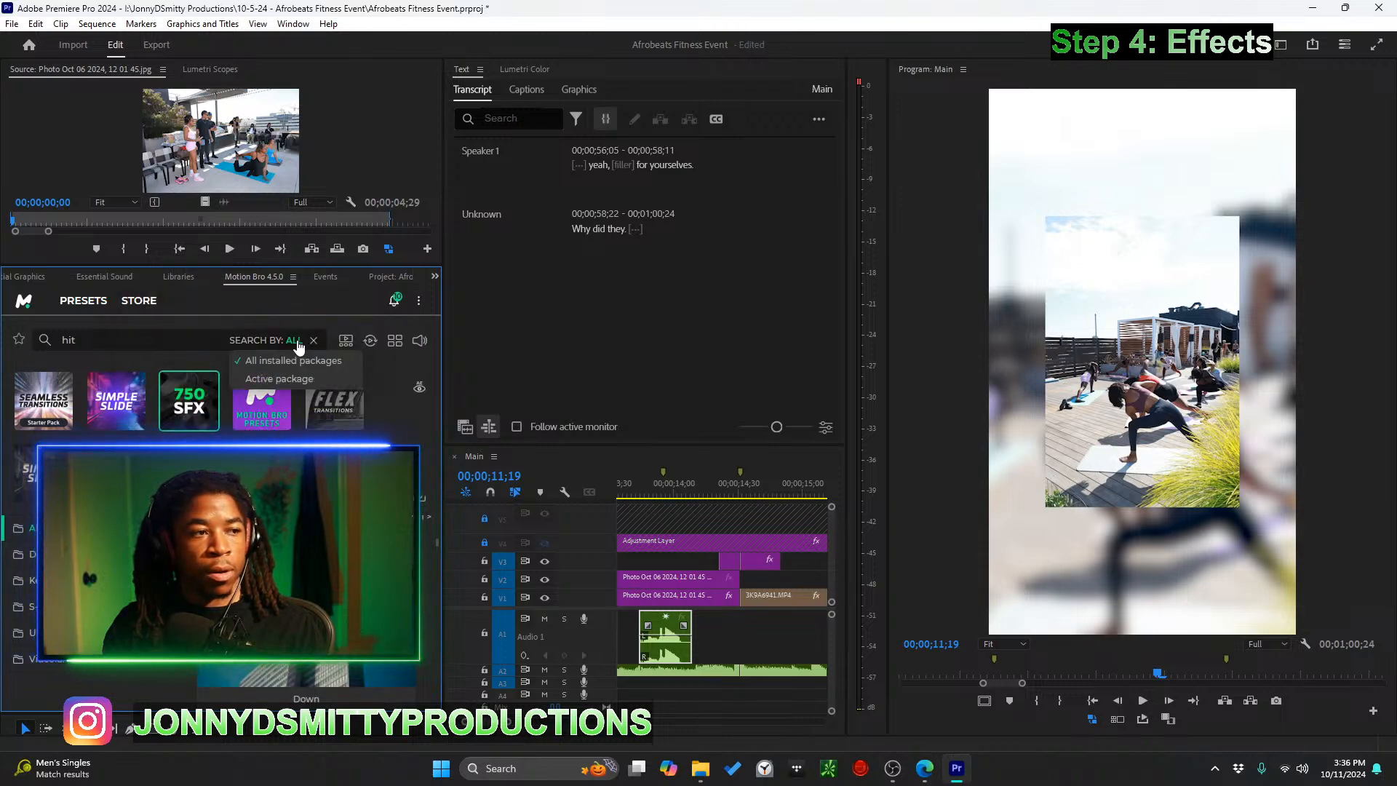
pyautogui.click(291, 378)
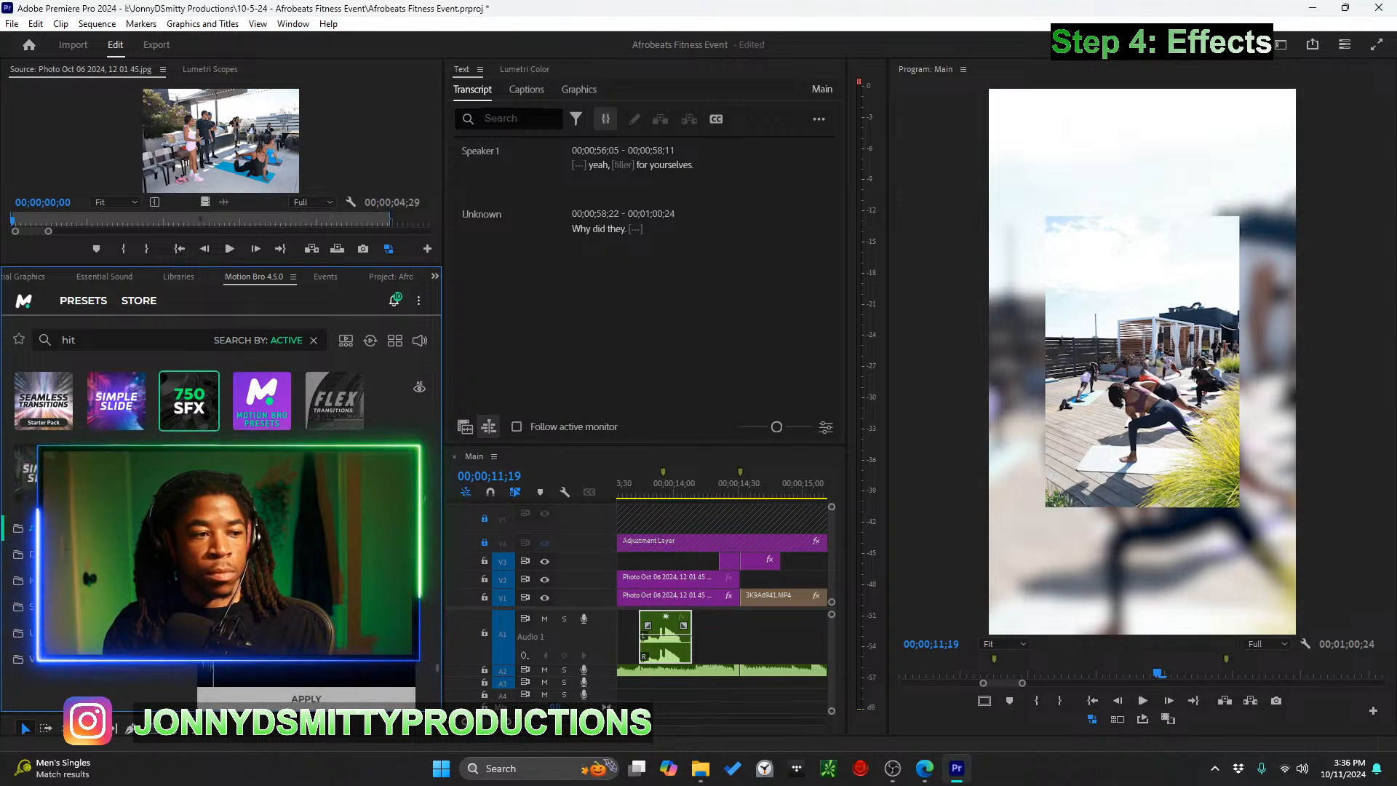
# Browse the hit sound effects for one that suits the transition out of the photos
pyautogui.scroll(-1, 305, 684)
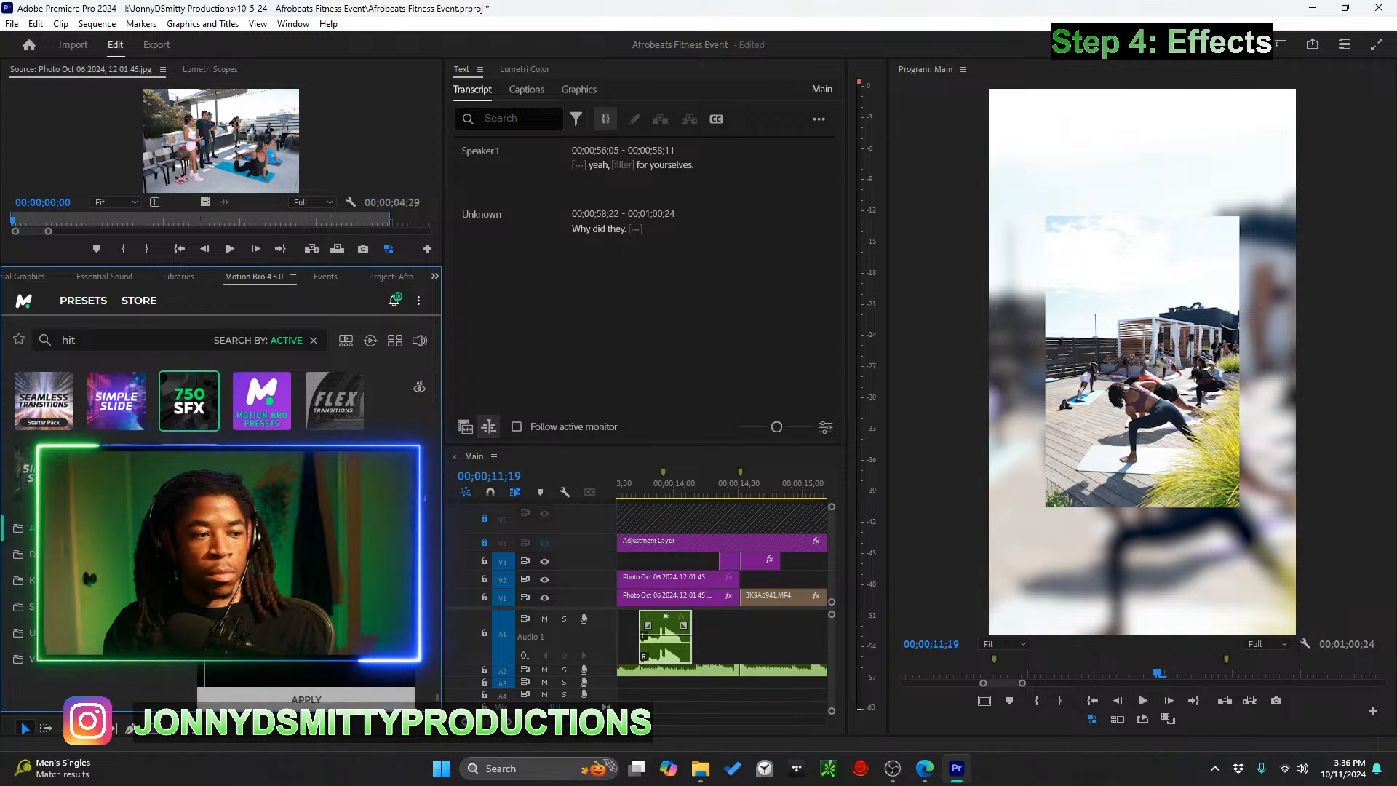
pyautogui.scroll(-1, 306, 684)
pyautogui.scroll(2, 306, 684)
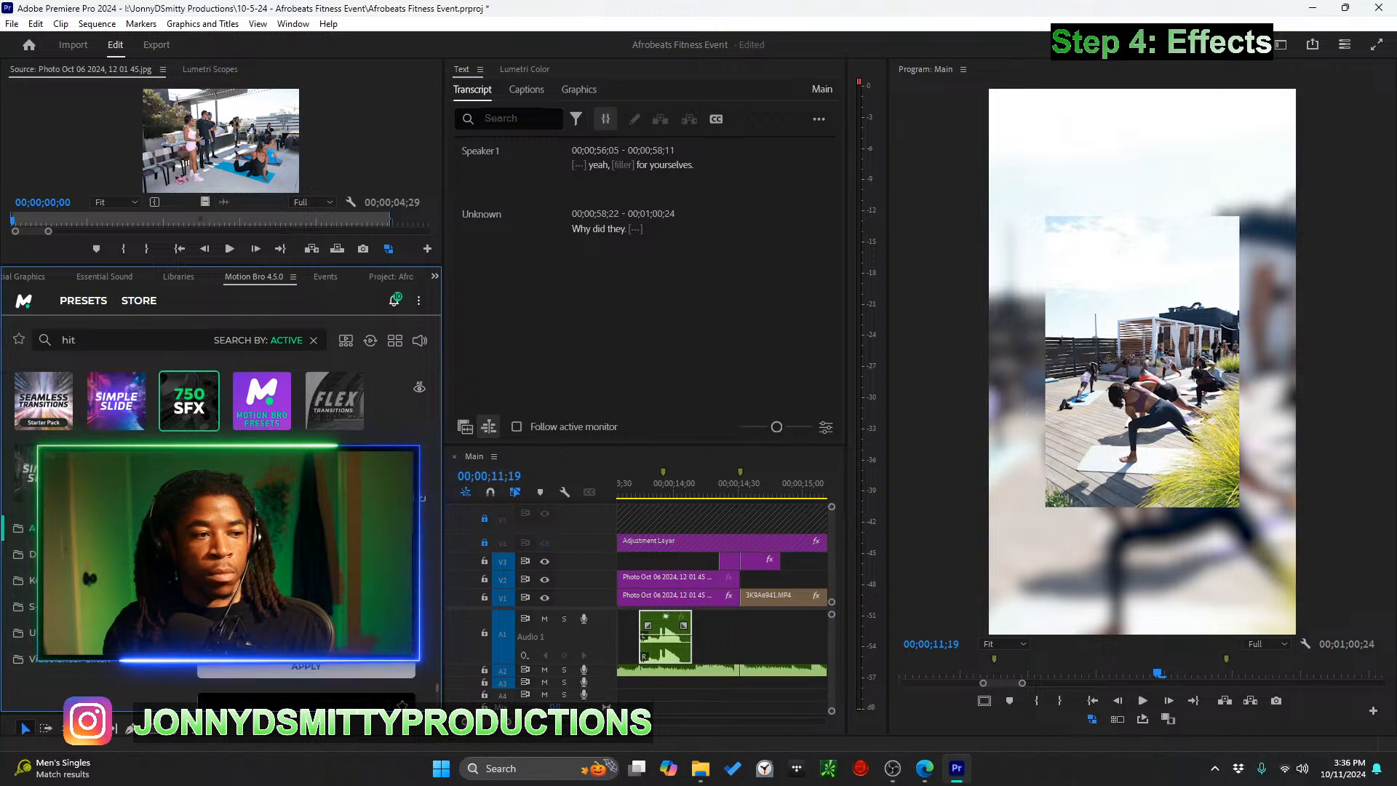
pyautogui.scroll(1, 306, 684)
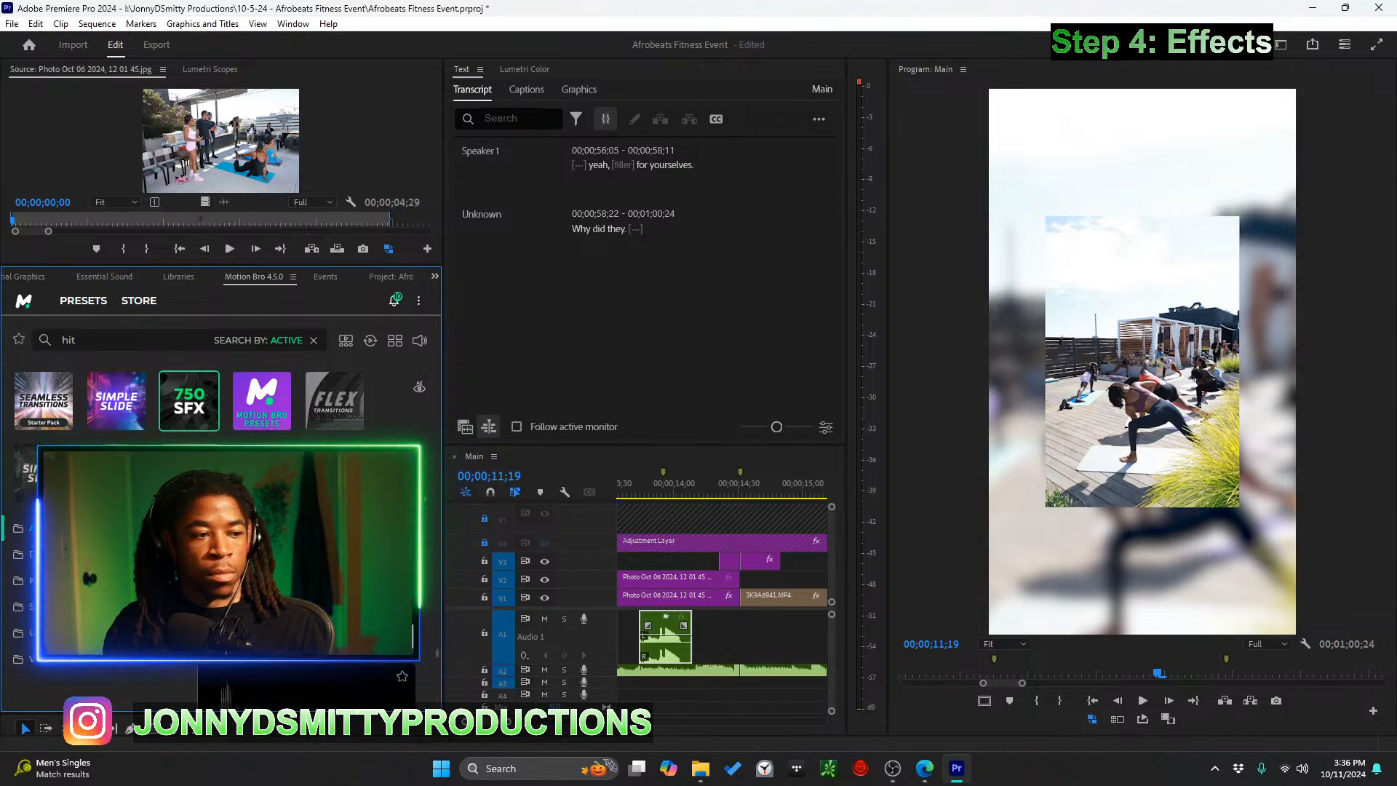
pyautogui.scroll(1, 305, 684)
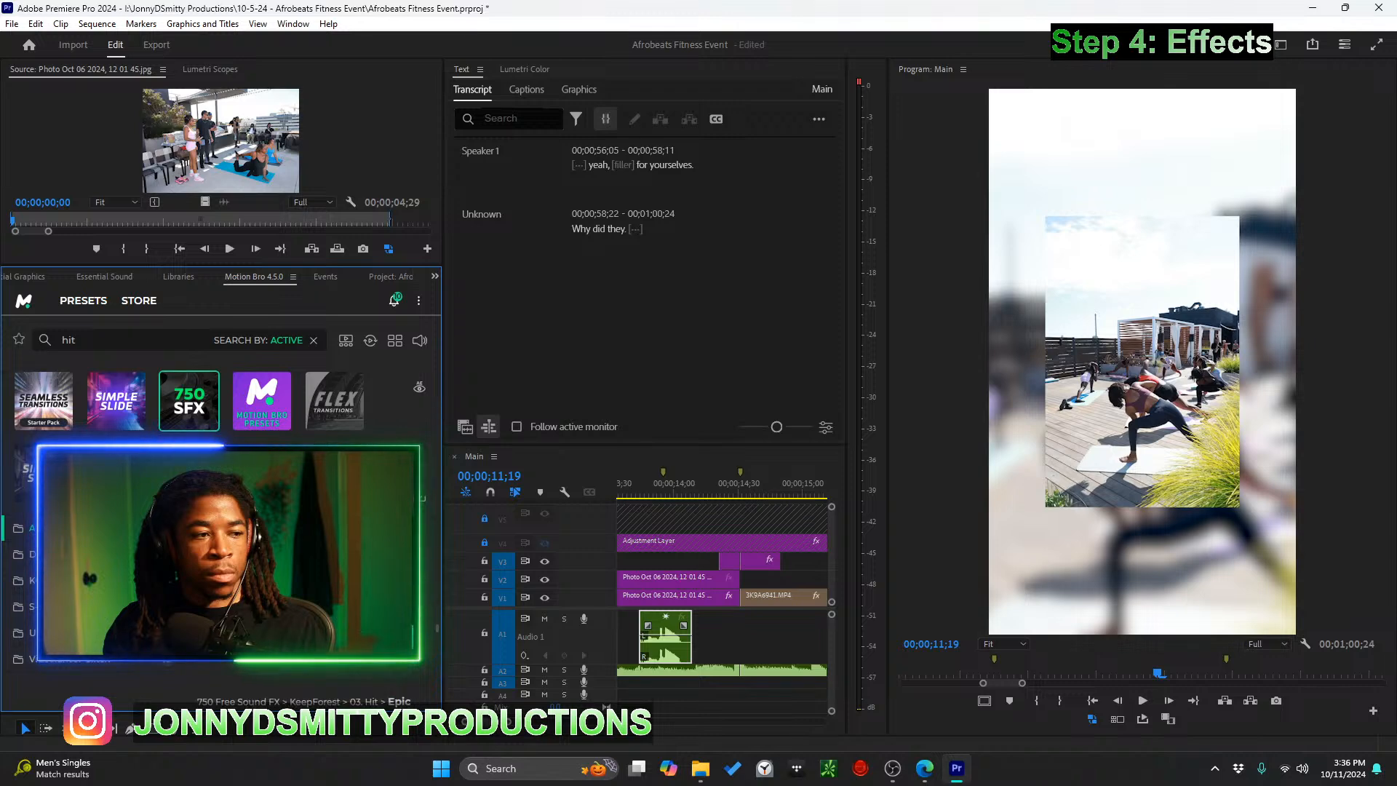
pyautogui.scroll(1, 305, 683)
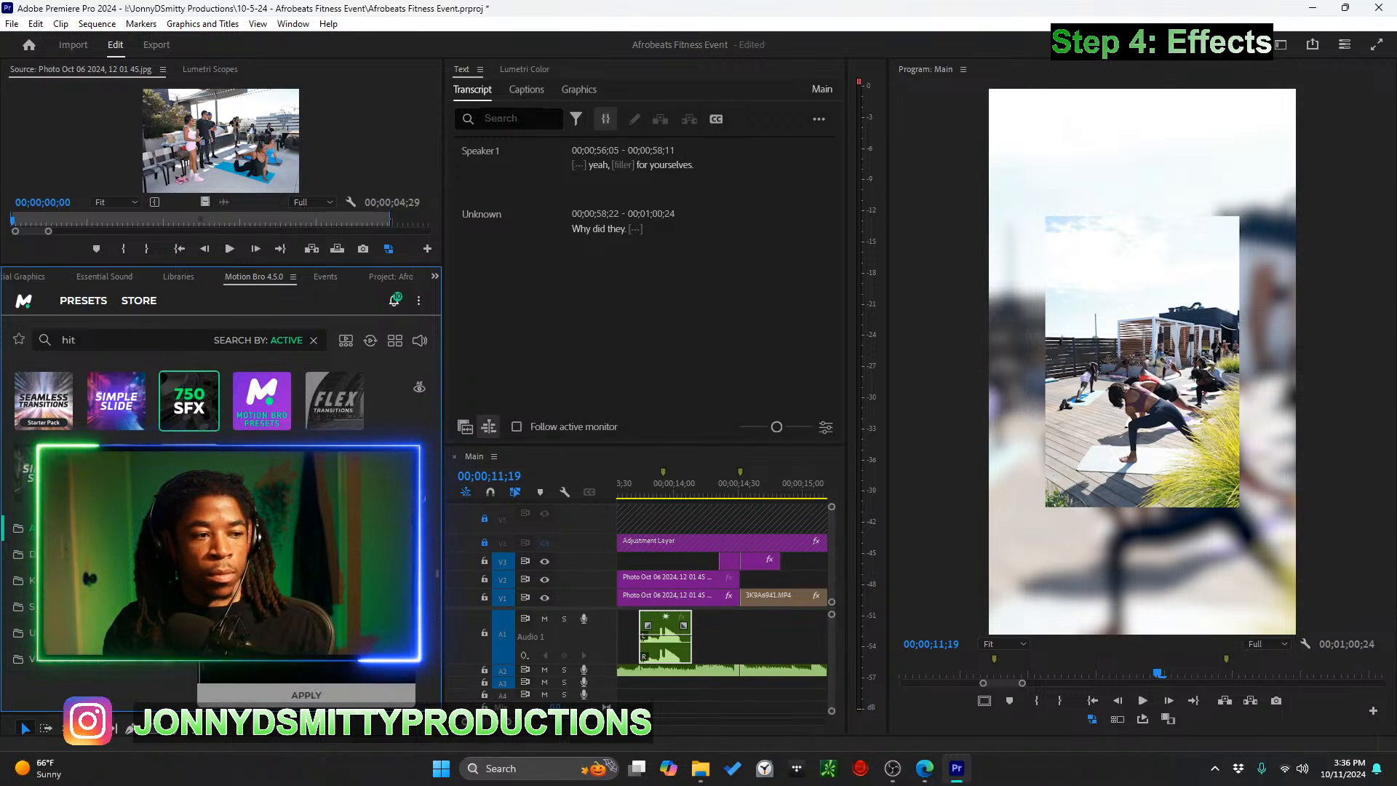
# Search the active sound package for "drop" and browse the matching sounds
pyautogui.doubleClick(122, 348)
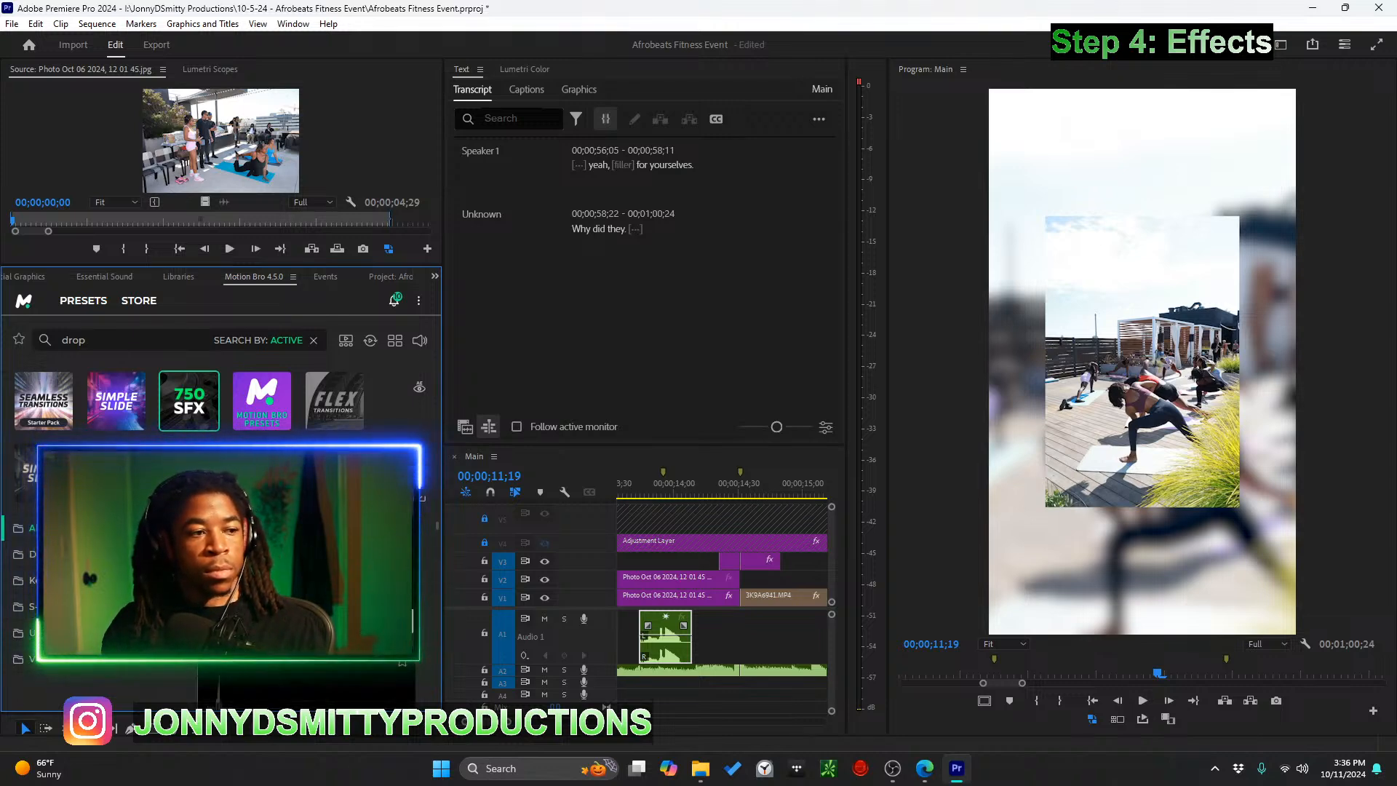
pyautogui.scroll(-5, 306, 670)
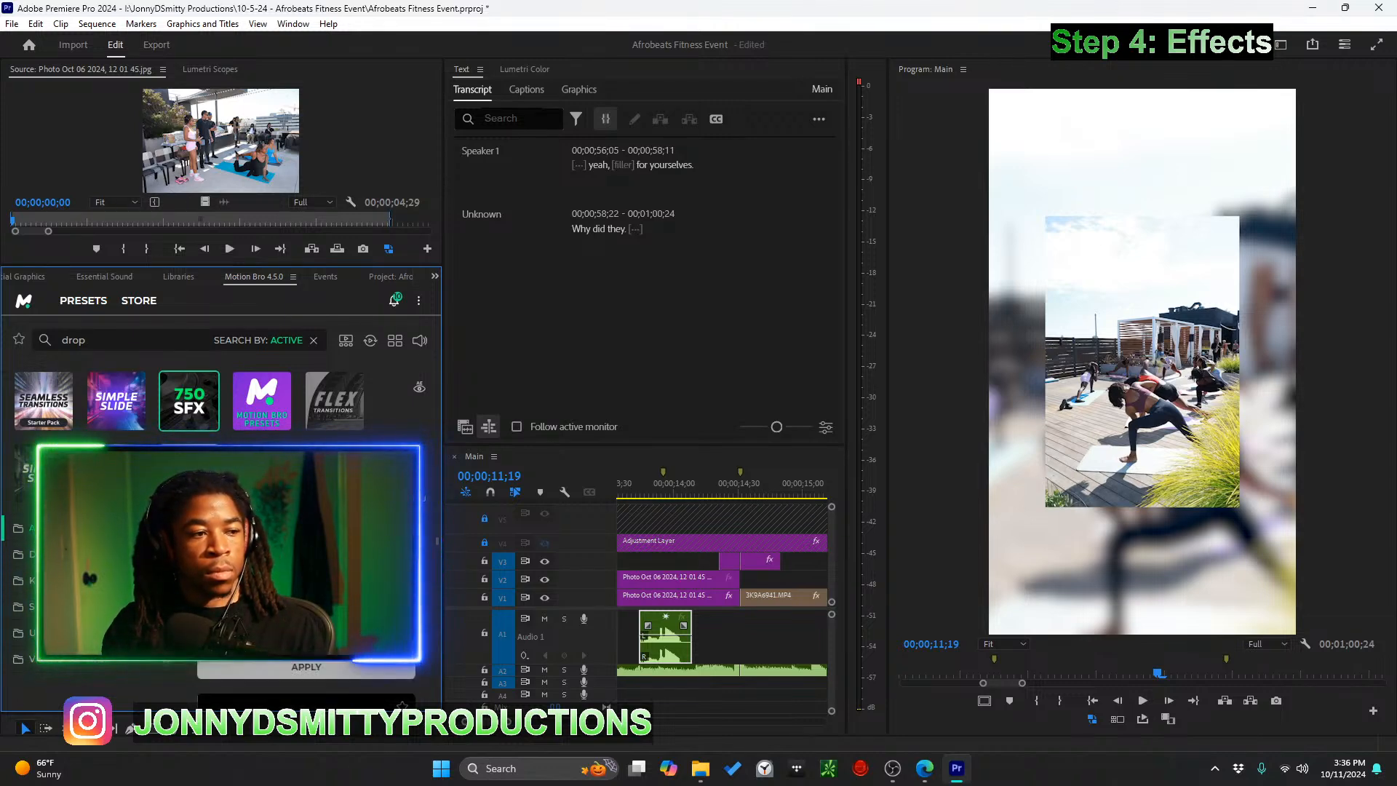
pyautogui.scroll(-5, 305, 677)
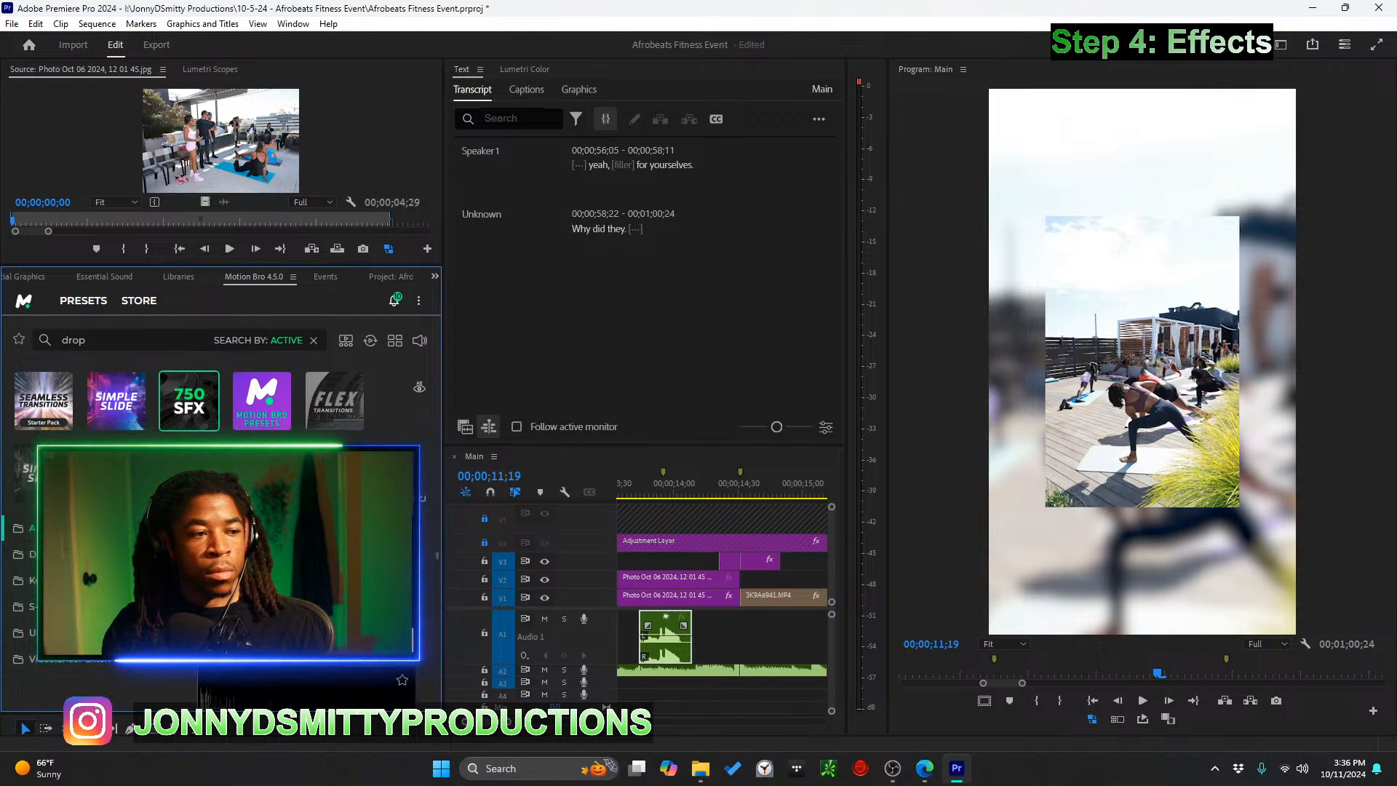
pyautogui.scroll(-5, 305, 676)
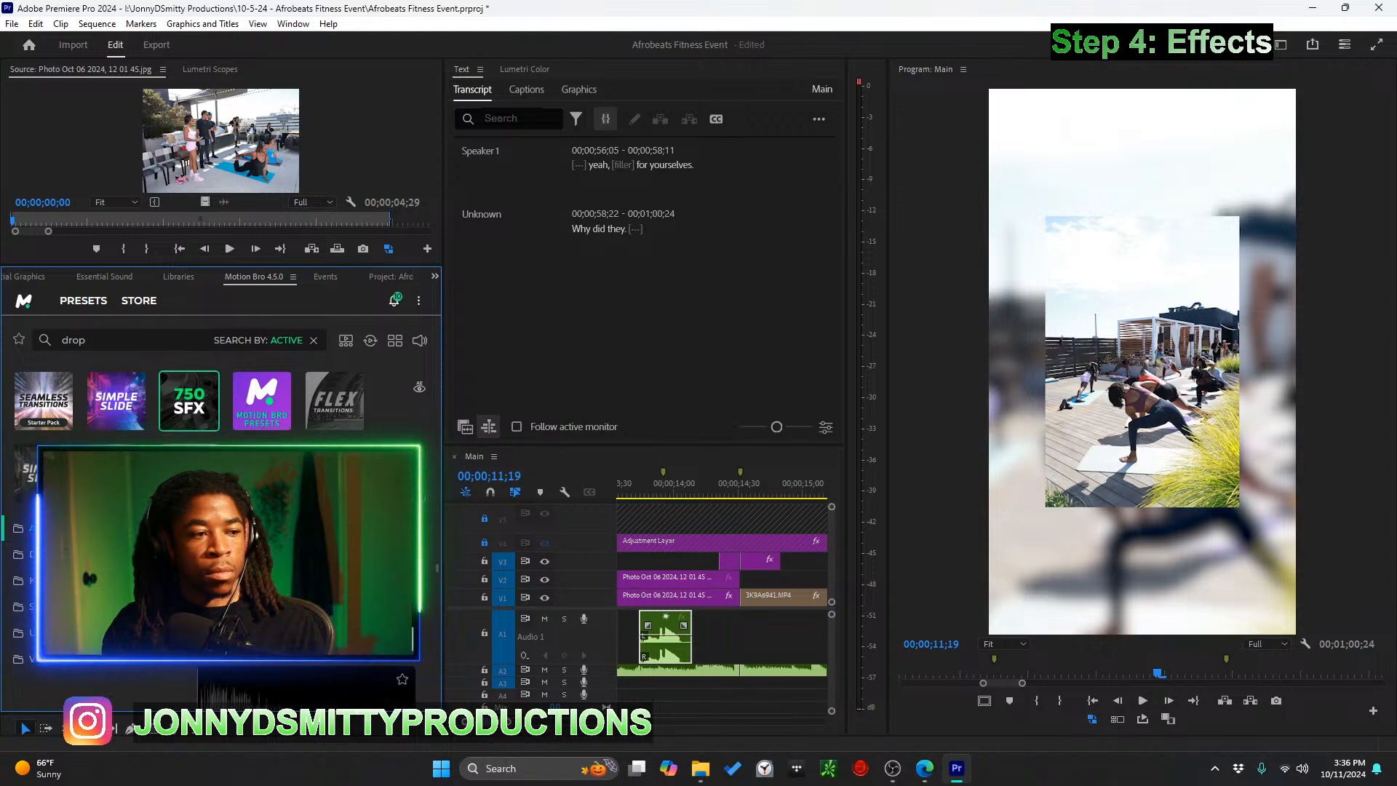
pyautogui.scroll(-4, 306, 676)
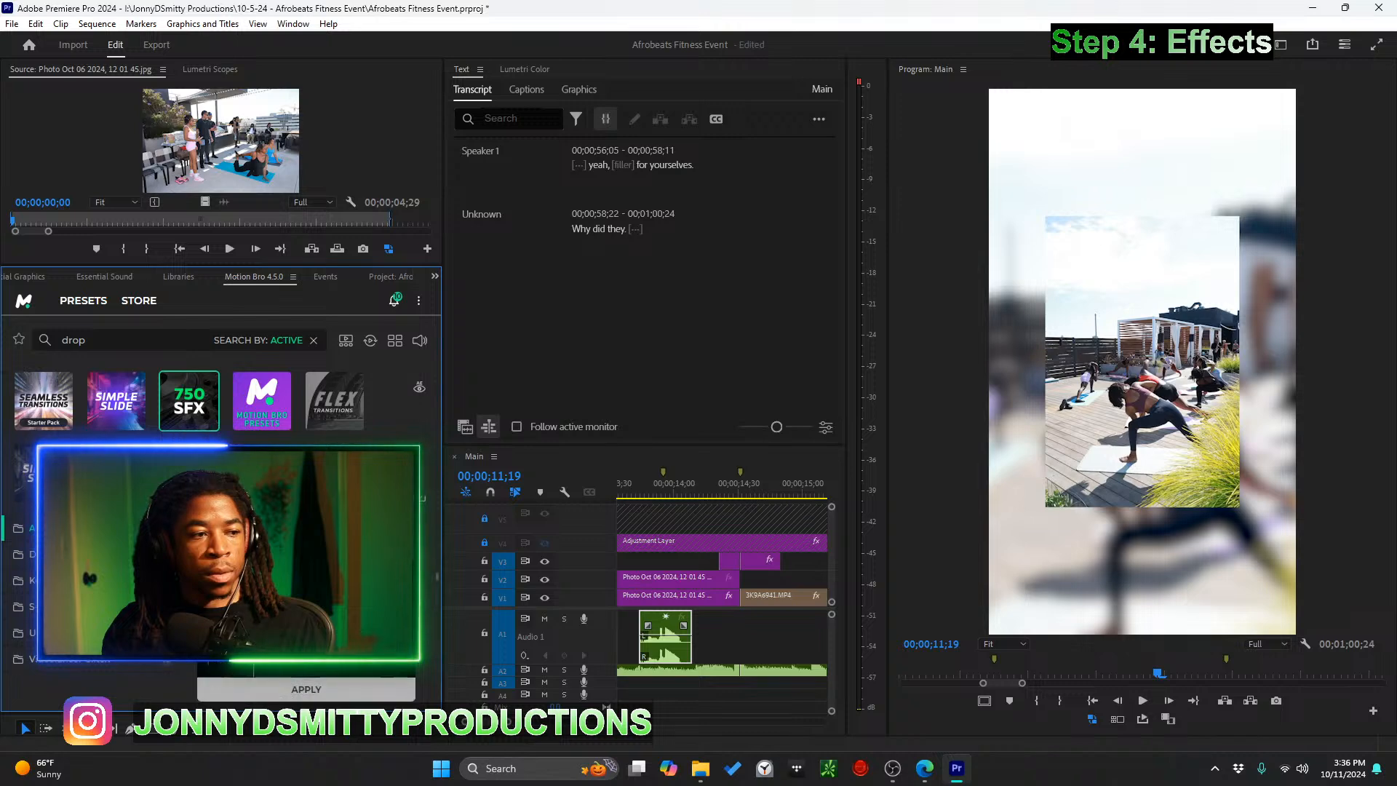
pyautogui.scroll(2, 305, 676)
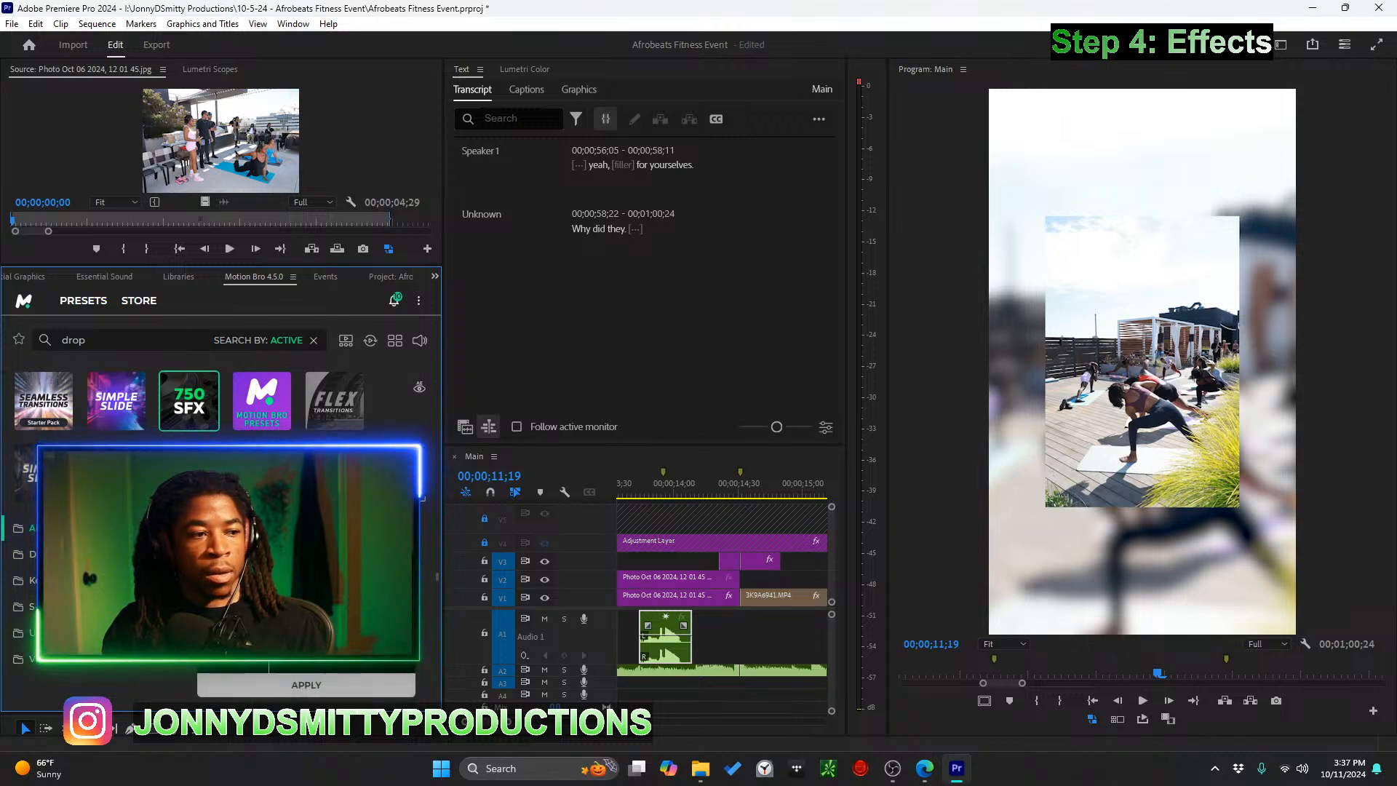
# Apply the SCH - Subdrop Low - 1 sound at 00;00;14;31, where the clip after the photos starts, and play it back
pyautogui.click(717, 493)
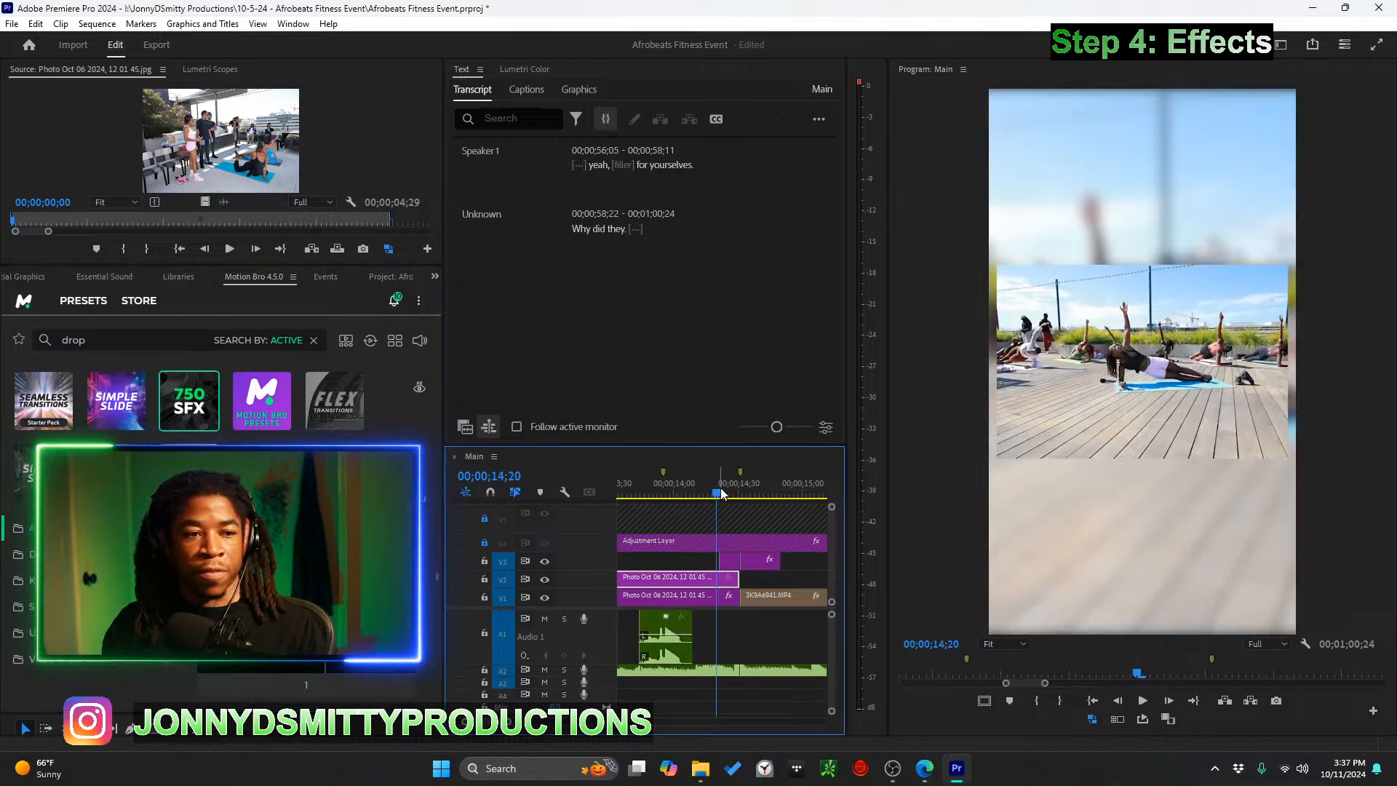
pyautogui.press('Down')
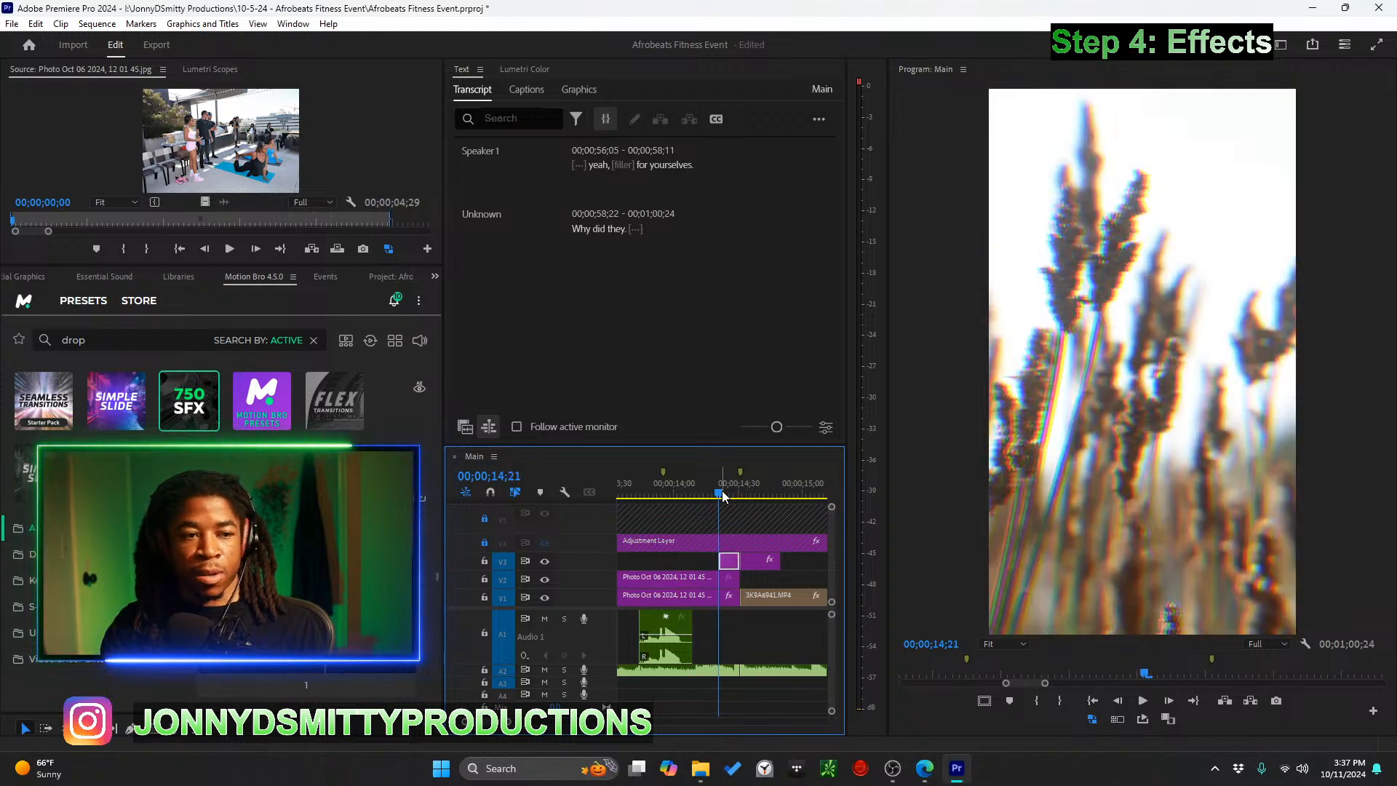
pyautogui.click(321, 688)
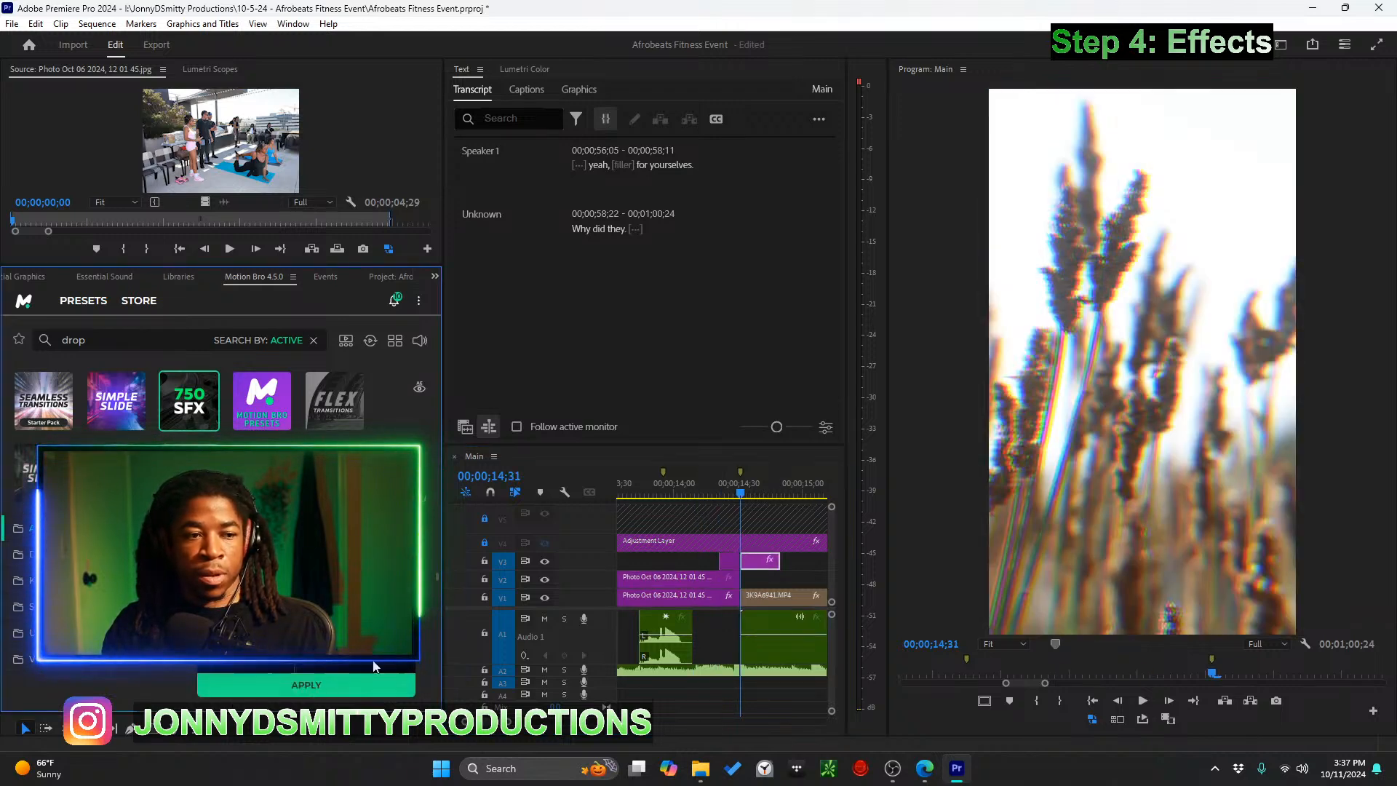
pyautogui.press('-')
pyautogui.press('space')
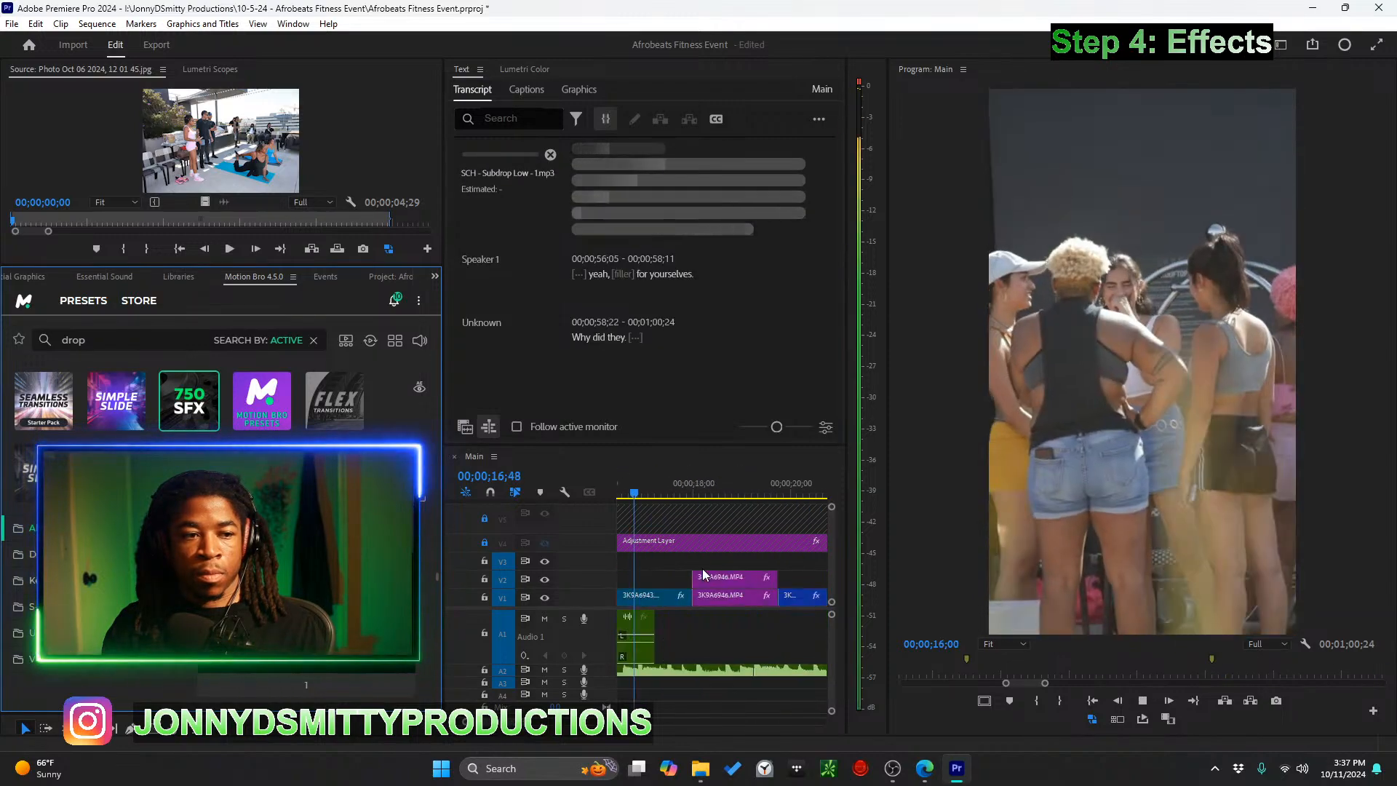
pyautogui.press('-')
pyautogui.scroll(2, 677, 613)
pyautogui.press('space')
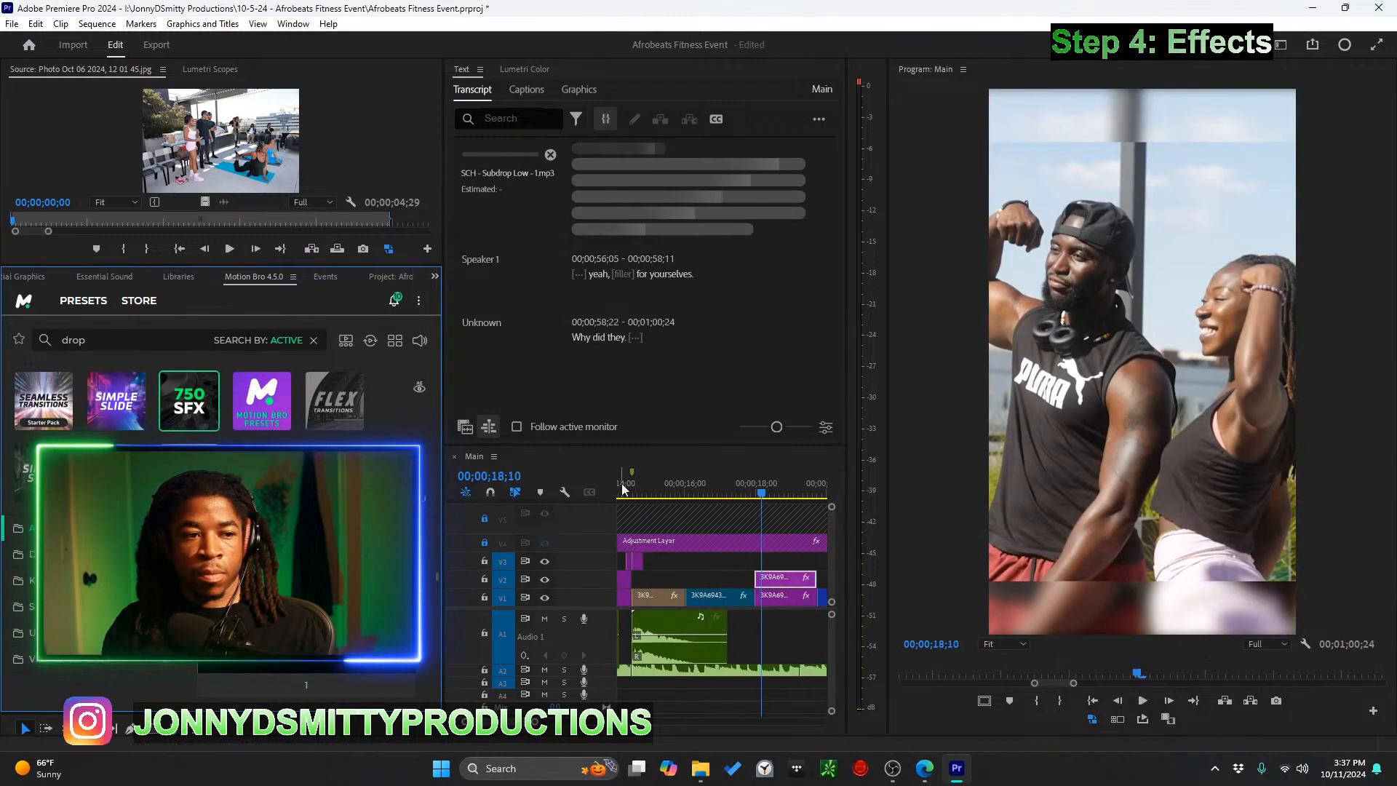
# Move the subdrop sound earlier to the start of the transition at about 00;00;14;21 and play the section back
pyautogui.scroll(1, 644, 497)
pyautogui.moveTo(696, 656); pyautogui.dragTo(687, 653)
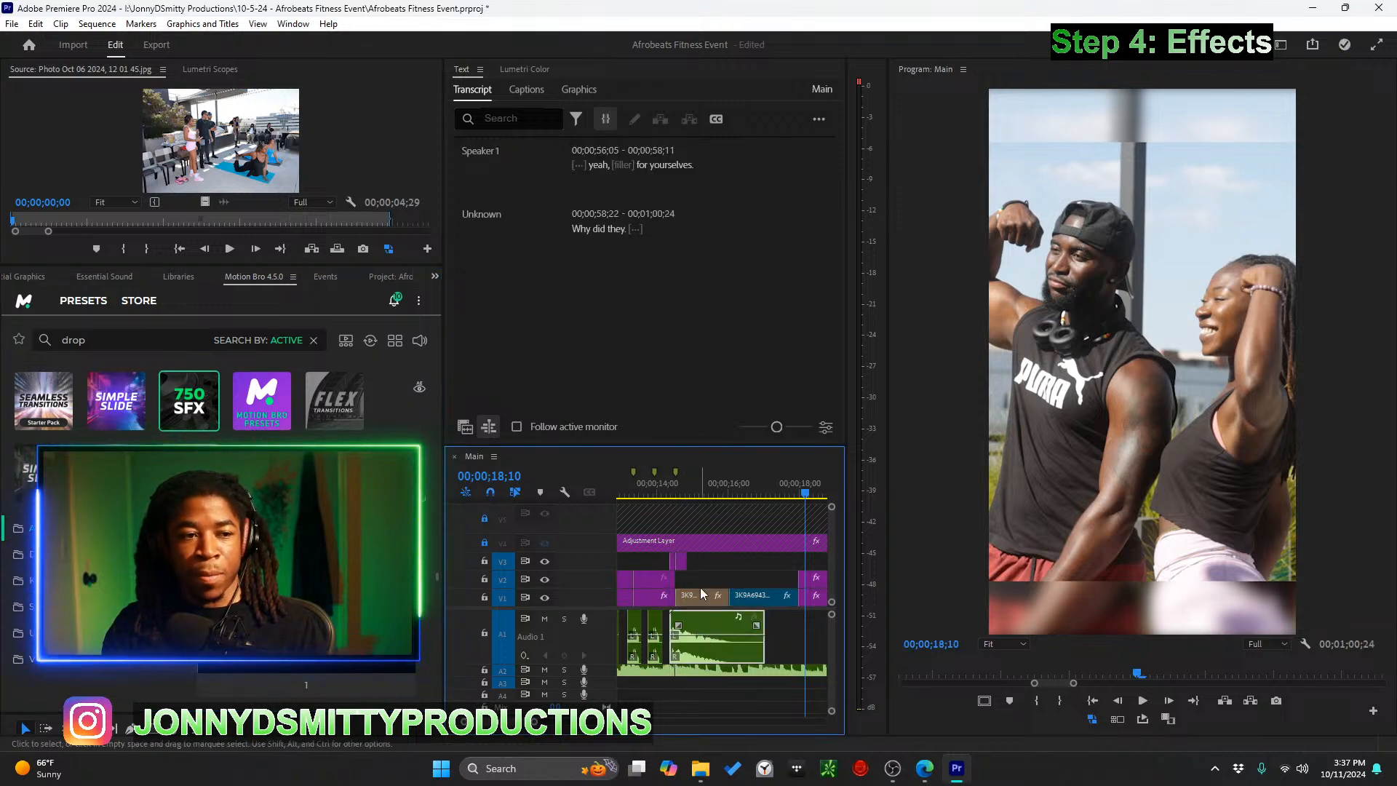
pyautogui.click(649, 492)
pyautogui.press('space')
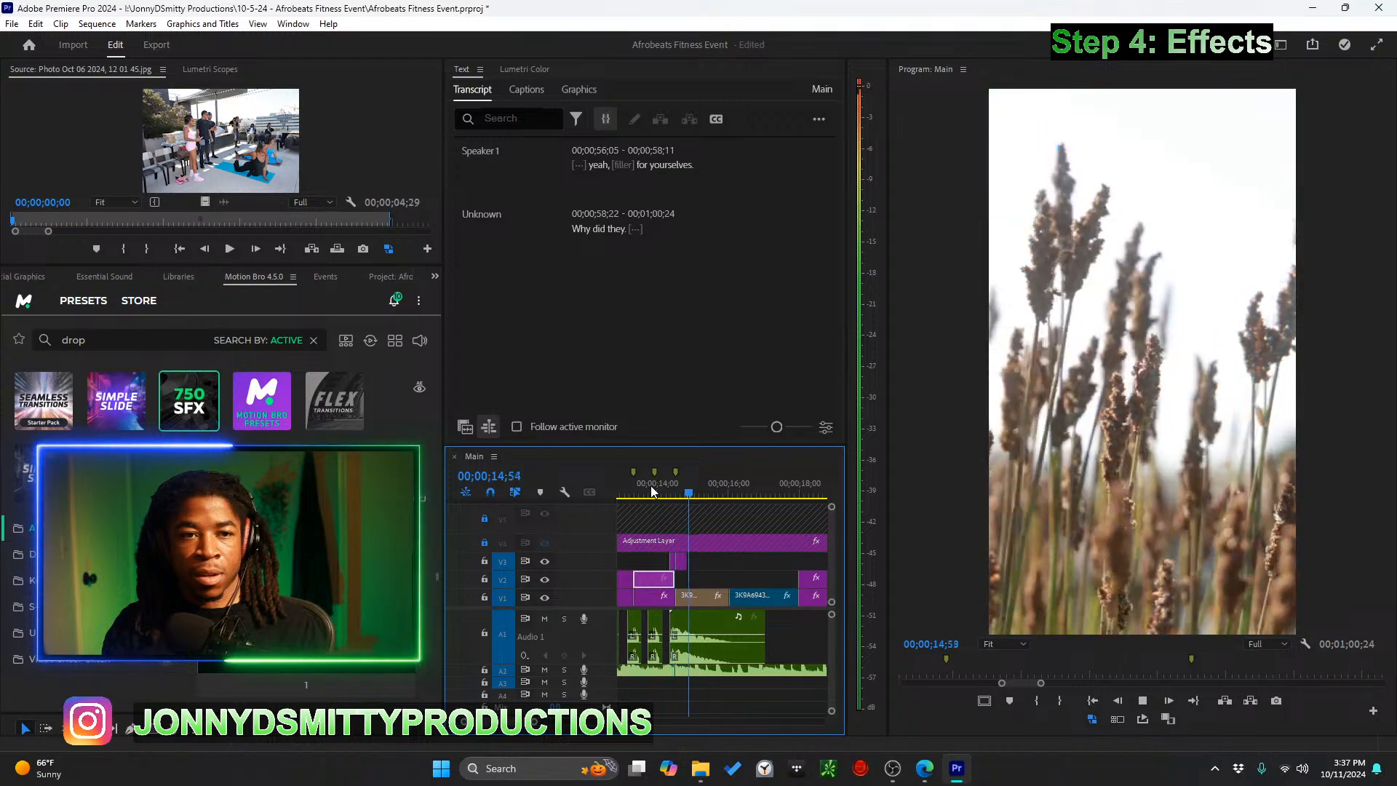
pyautogui.scroll(-3, 666, 557)
pyautogui.scroll(3, 653, 580)
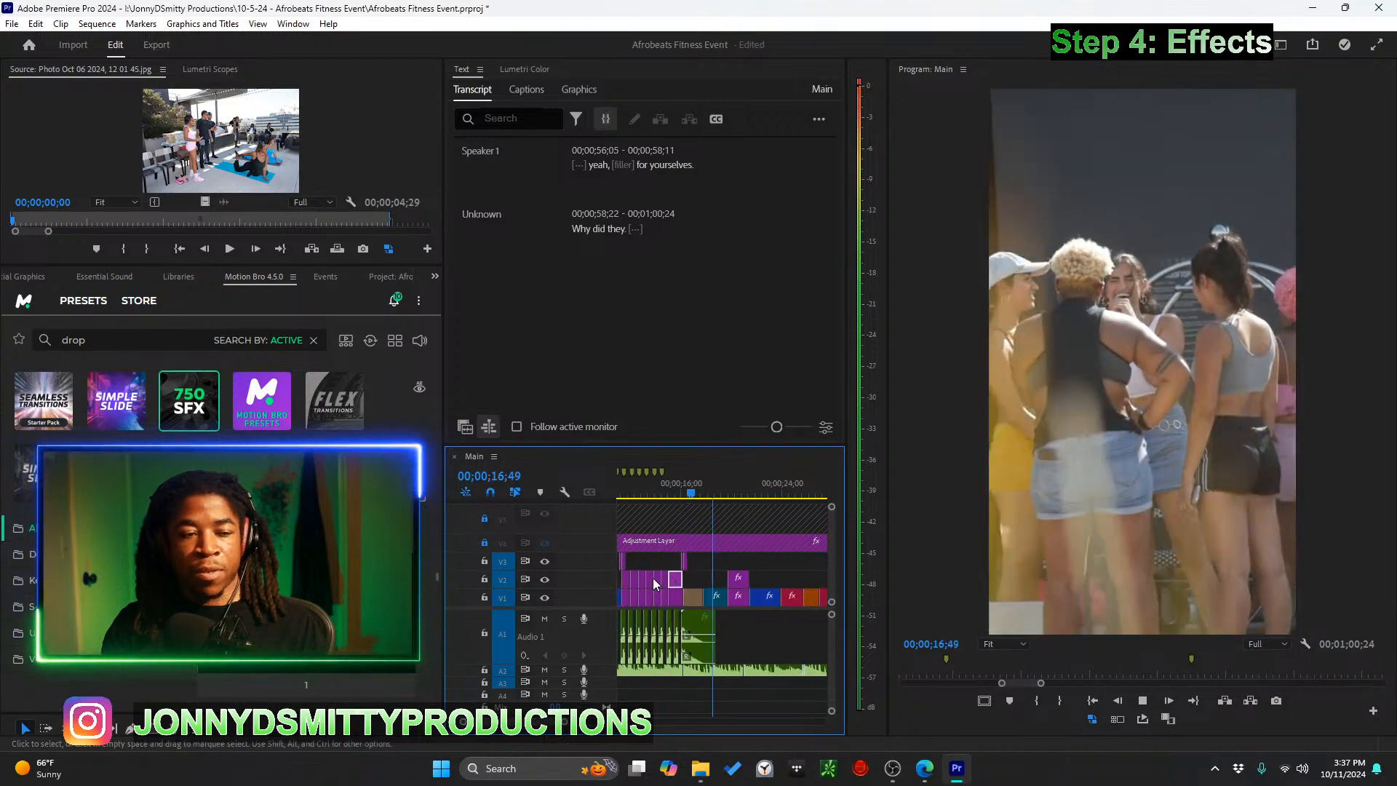
pyautogui.press('space')
# Copy the subdrop sound to audio track A3 at the transition into the first photo, about 00;00;09;30, and play the photo sequence
pyautogui.moveTo(774, 637); pyautogui.dragTo(703, 685)
pyautogui.scroll(5, 691, 681)
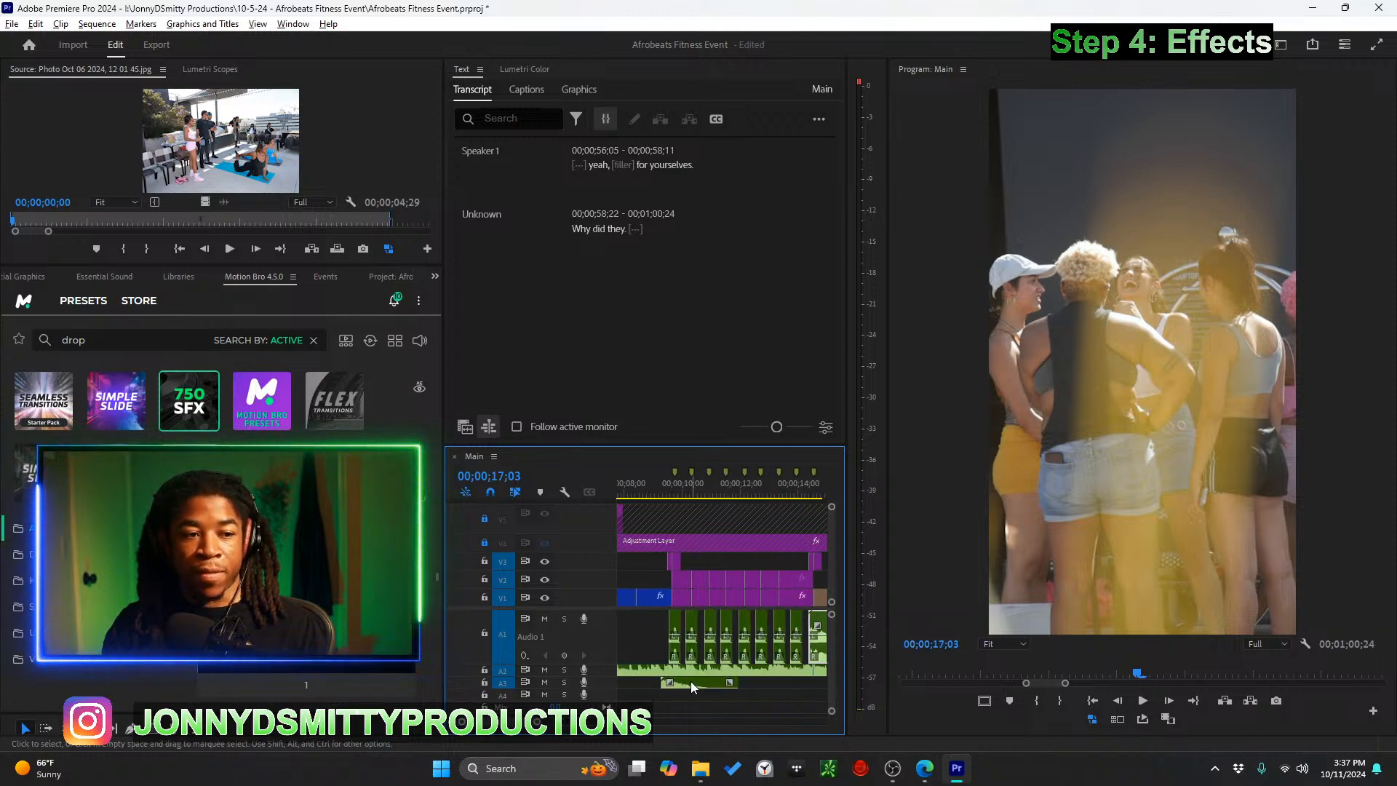
pyautogui.scroll(1, 669, 681)
pyautogui.hscroll(-2, 679, 677)
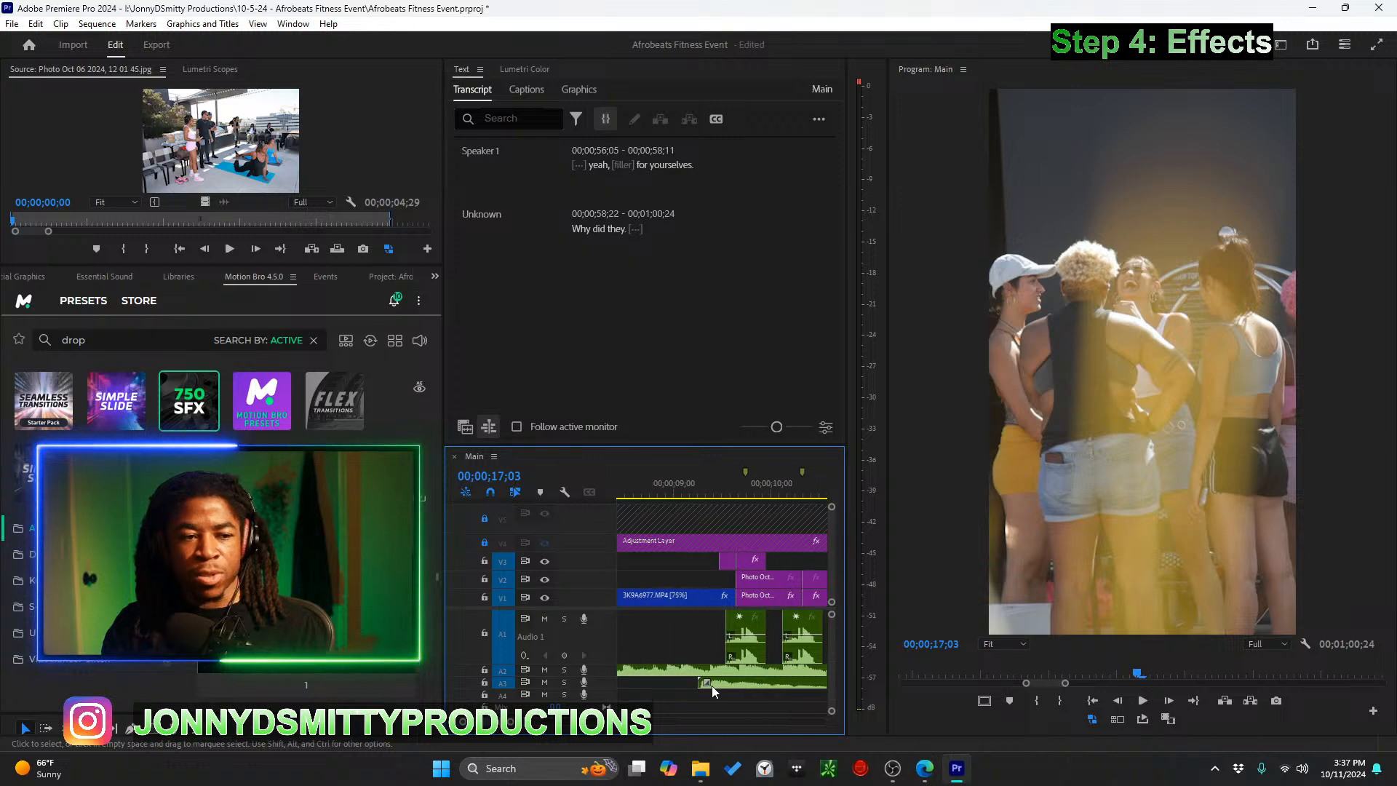
pyautogui.moveTo(713, 684); pyautogui.dragTo(741, 691)
pyautogui.click(665, 481)
pyautogui.press('space')
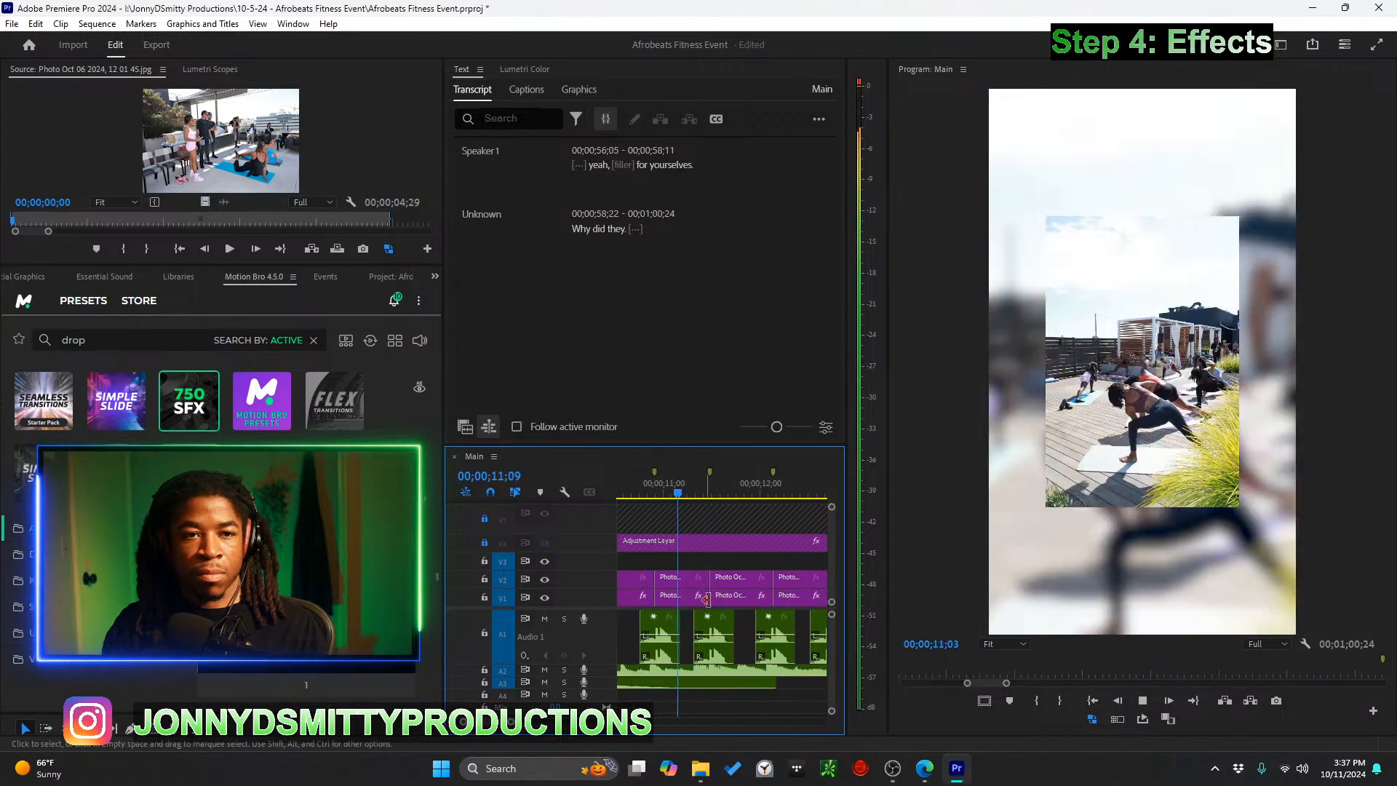
pyautogui.scroll(-2, 713, 623)
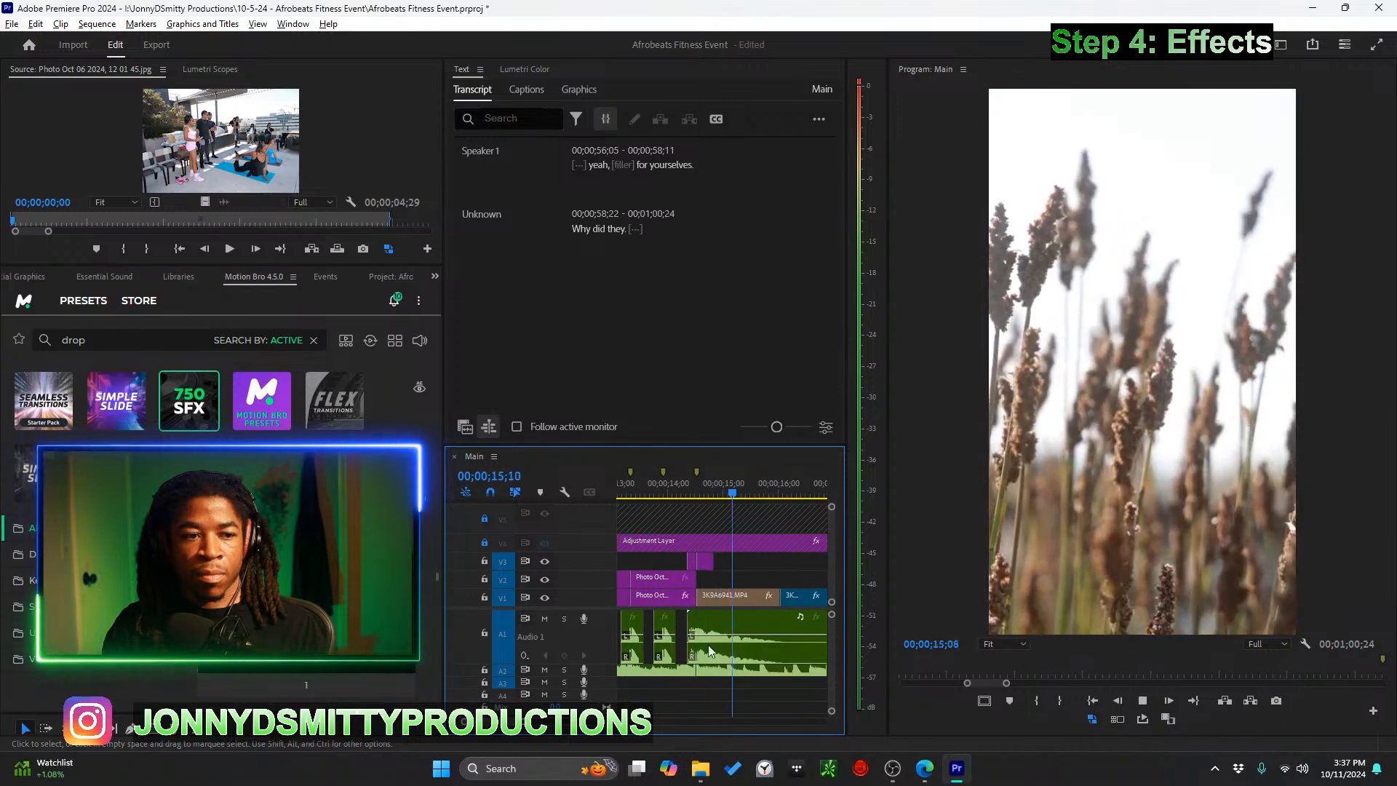
# Select the camera-flash sounds under the photo sequence, auto-match their loudness in Essential Sound, and play back from 00;00;09;18
pyautogui.press('space')
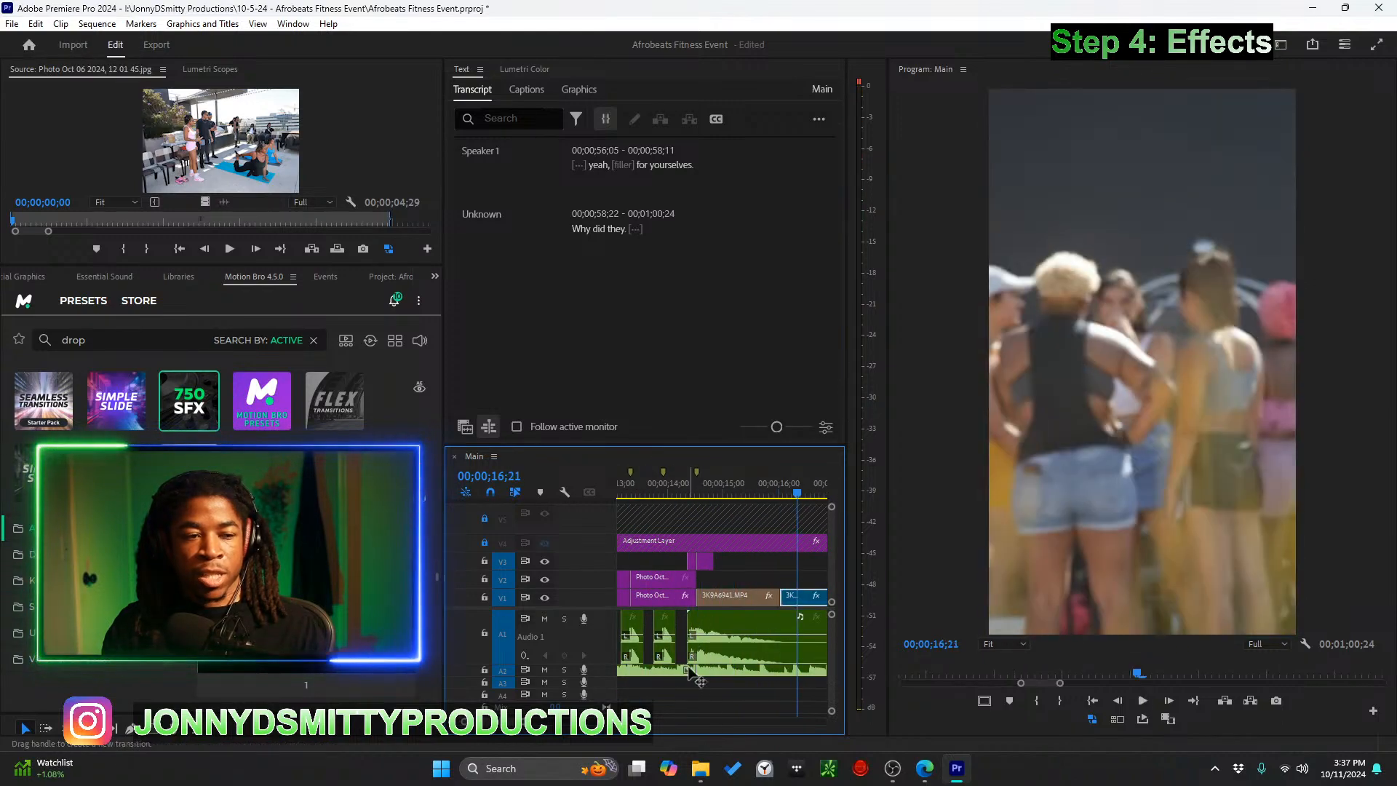
pyautogui.scroll(-2, 662, 658)
pyautogui.scroll(4, 662, 657)
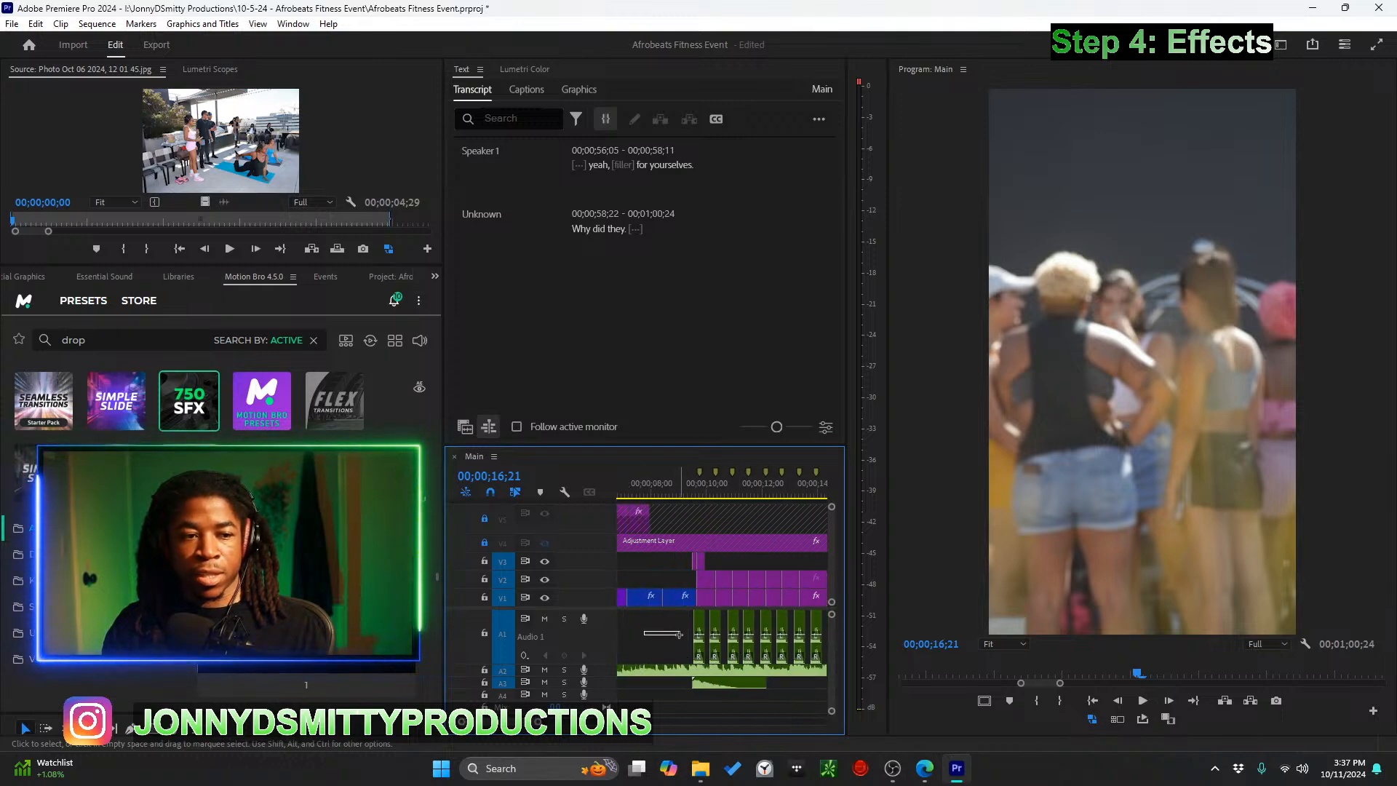
pyautogui.scroll(-5, 655, 633)
pyautogui.scroll(4, 632, 624)
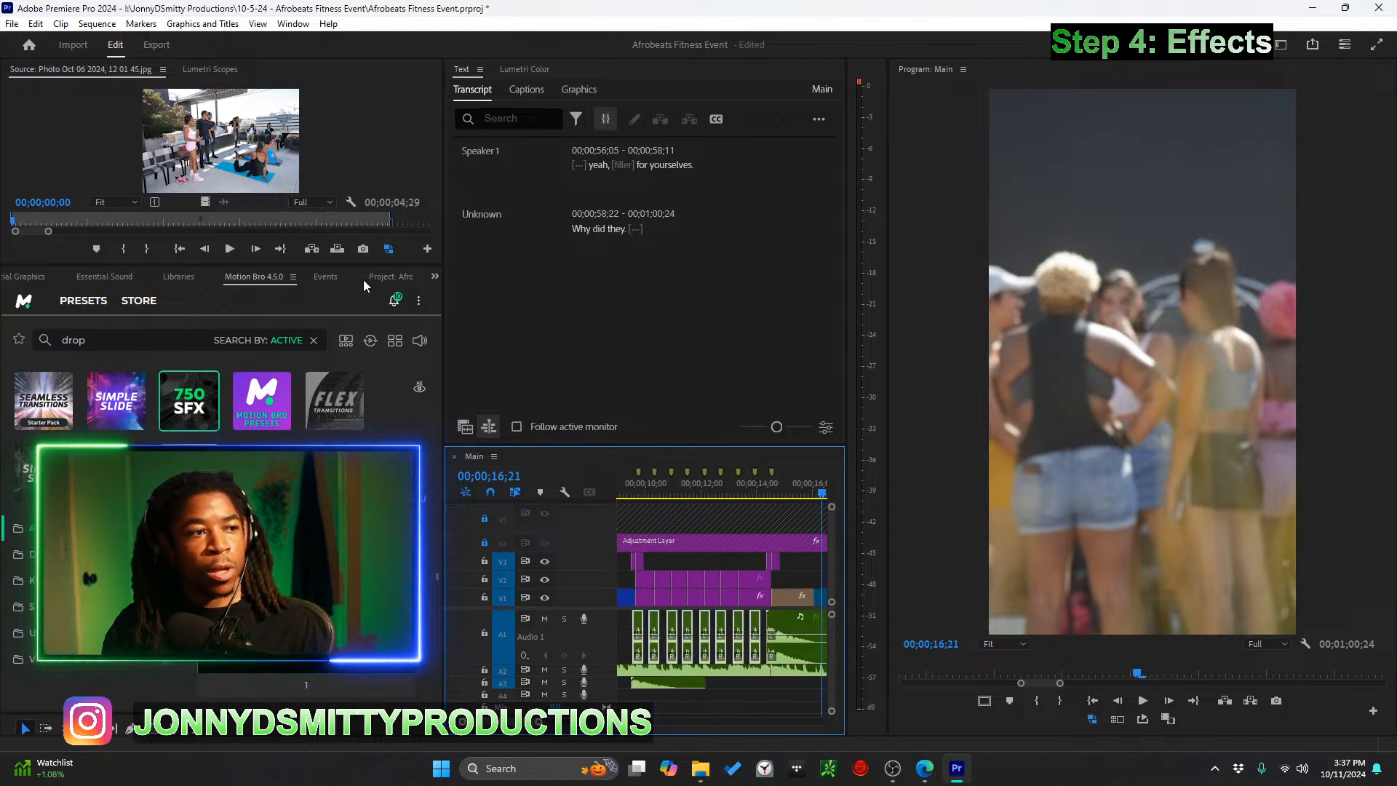
pyautogui.click(436, 279)
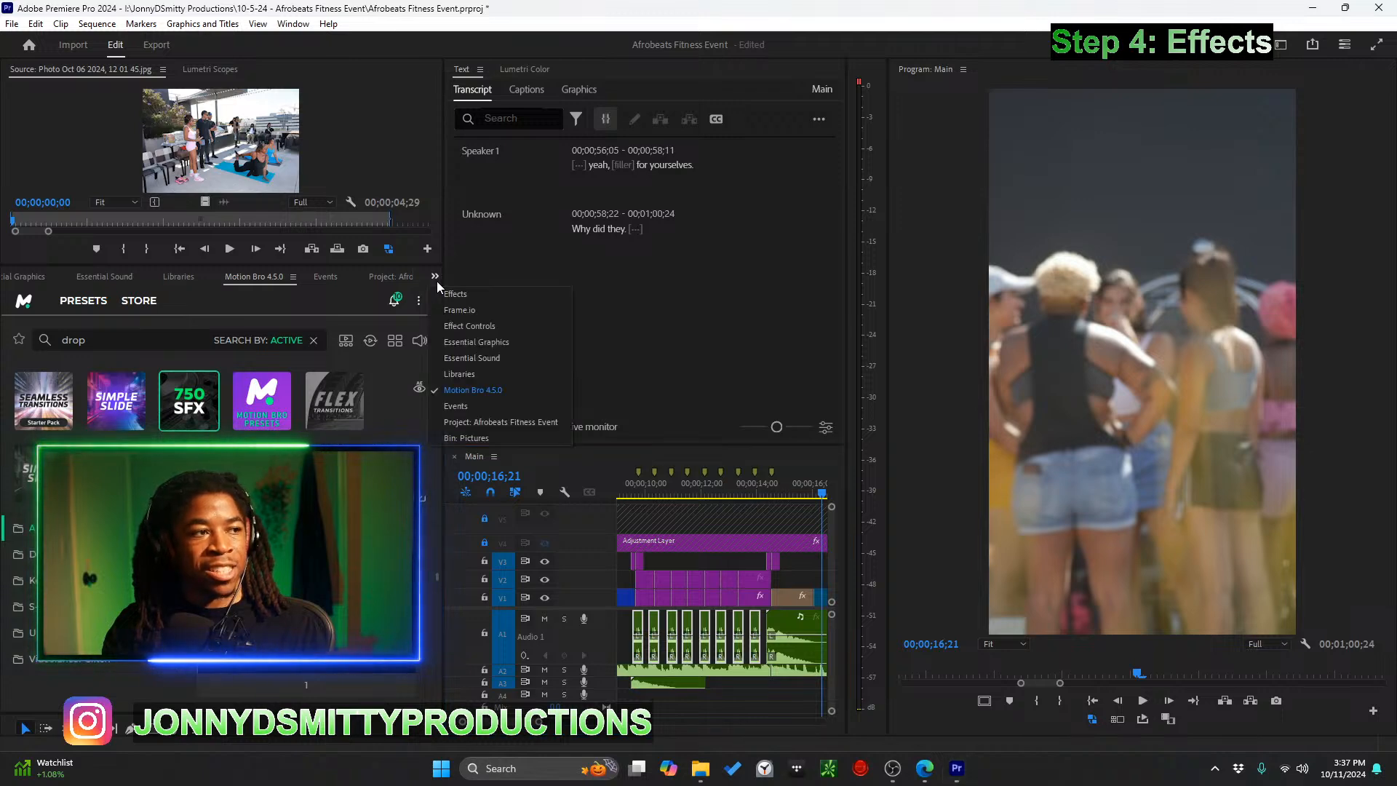
pyautogui.click(111, 276)
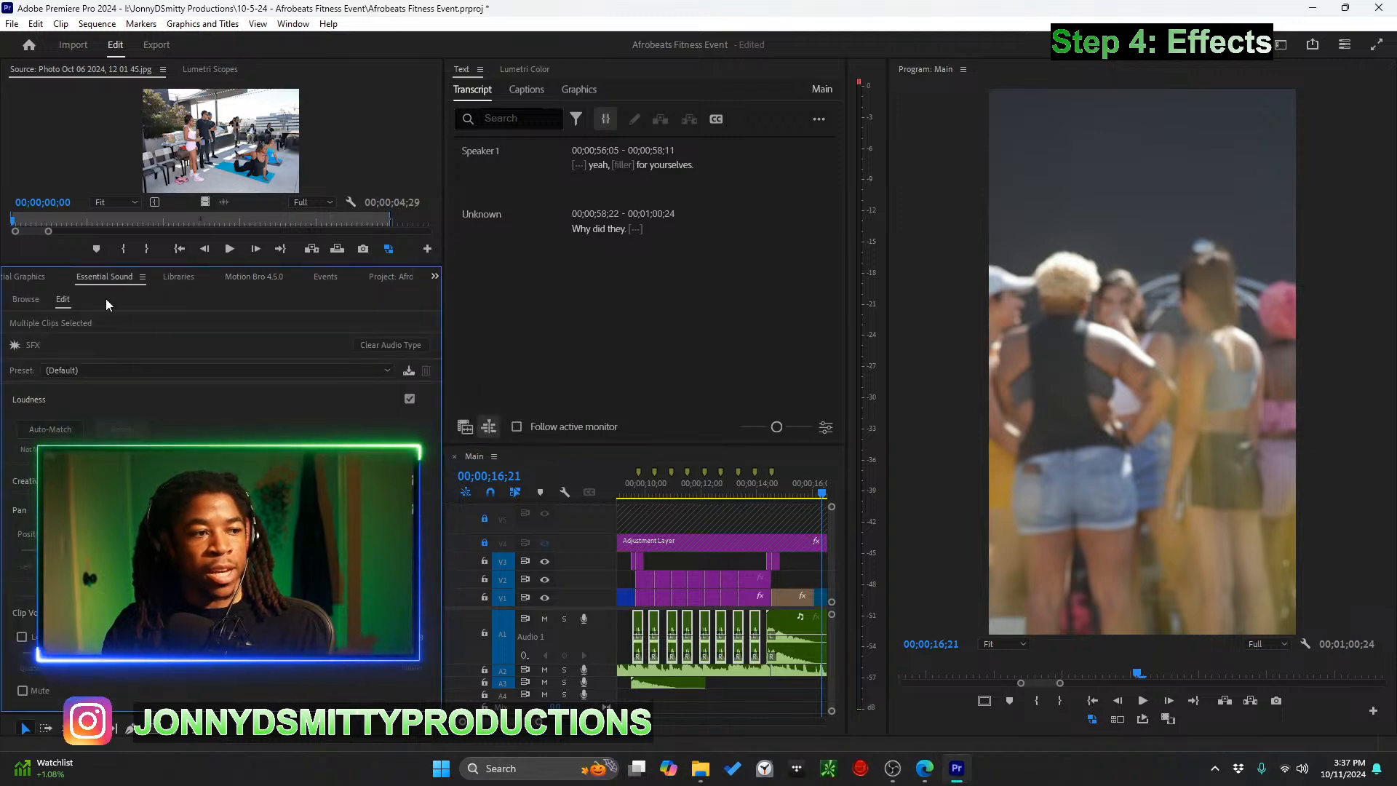
pyautogui.click(49, 429)
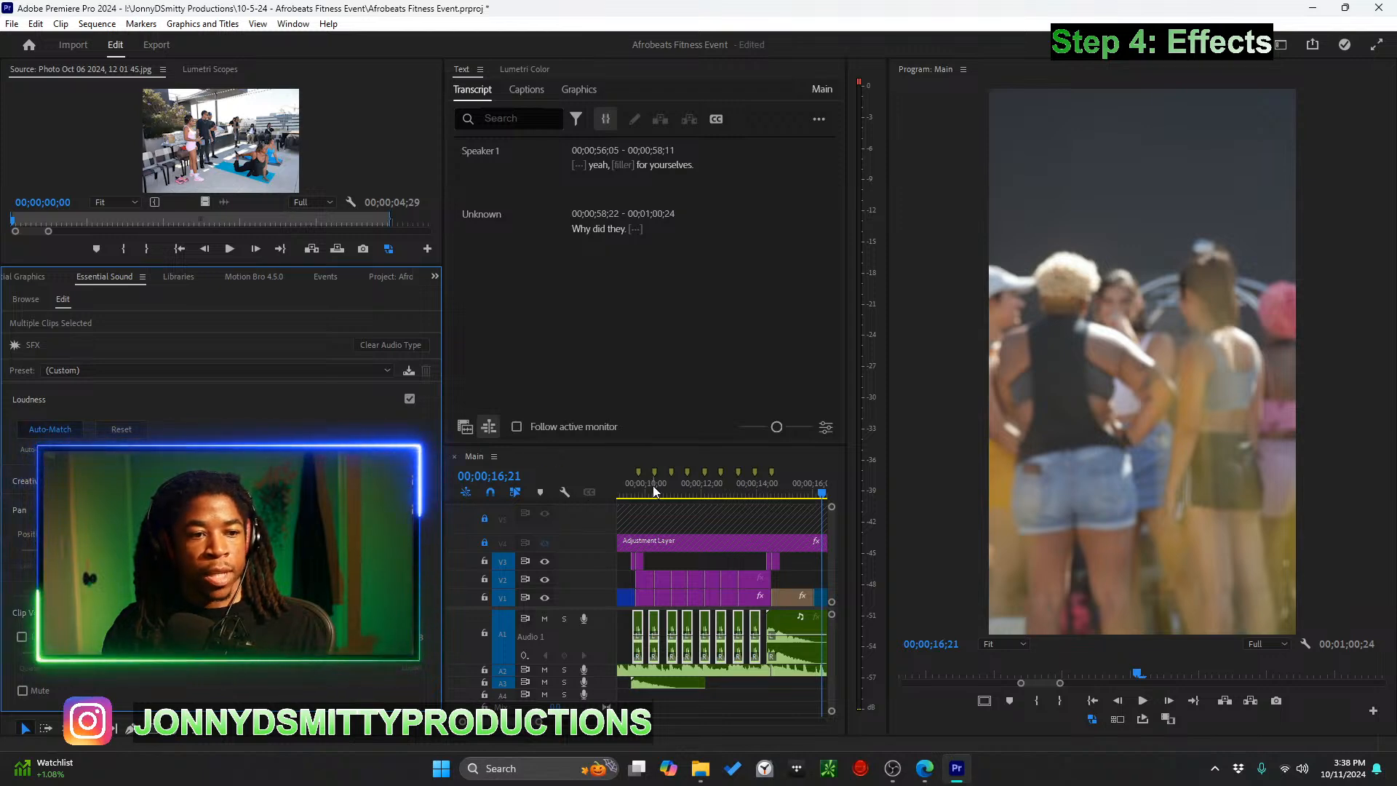
pyautogui.click(627, 486)
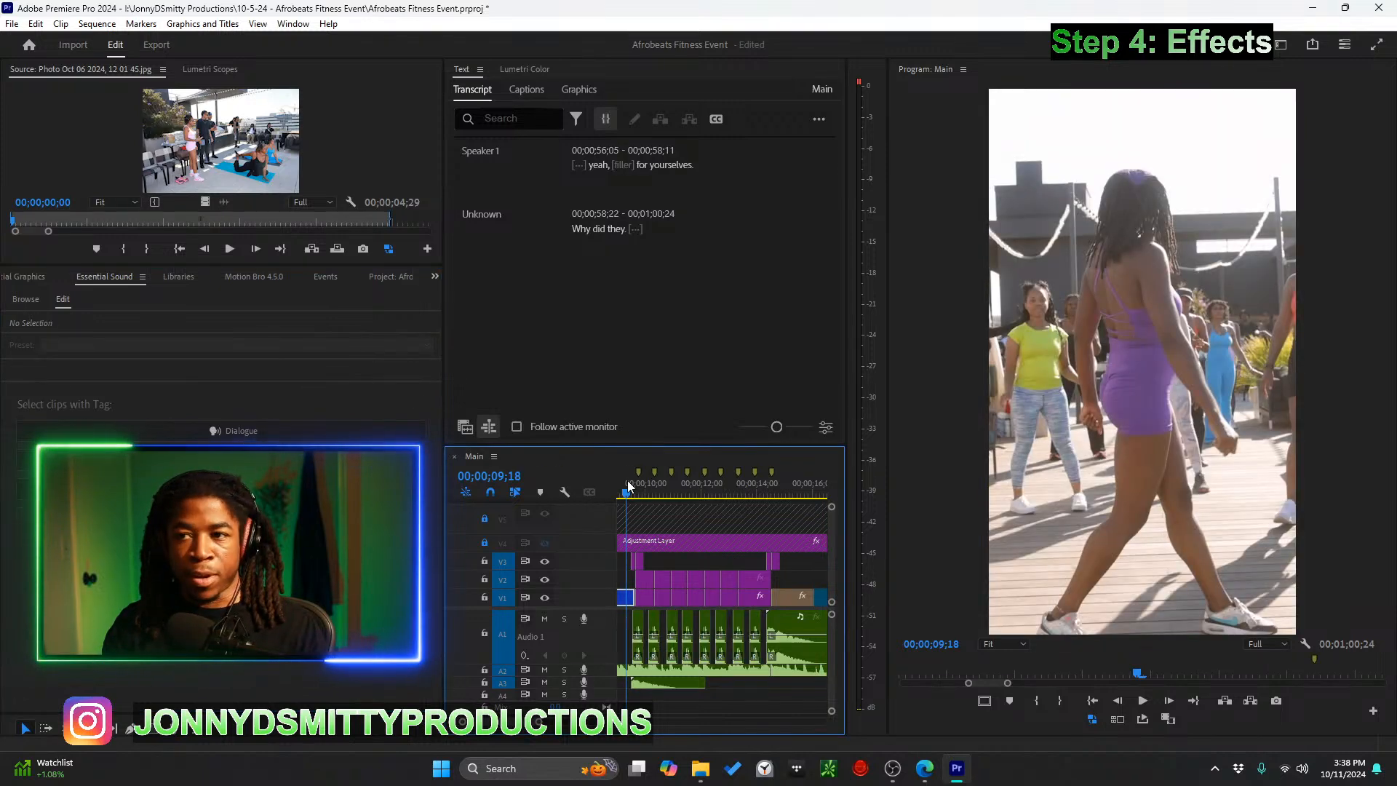
pyautogui.press('space')
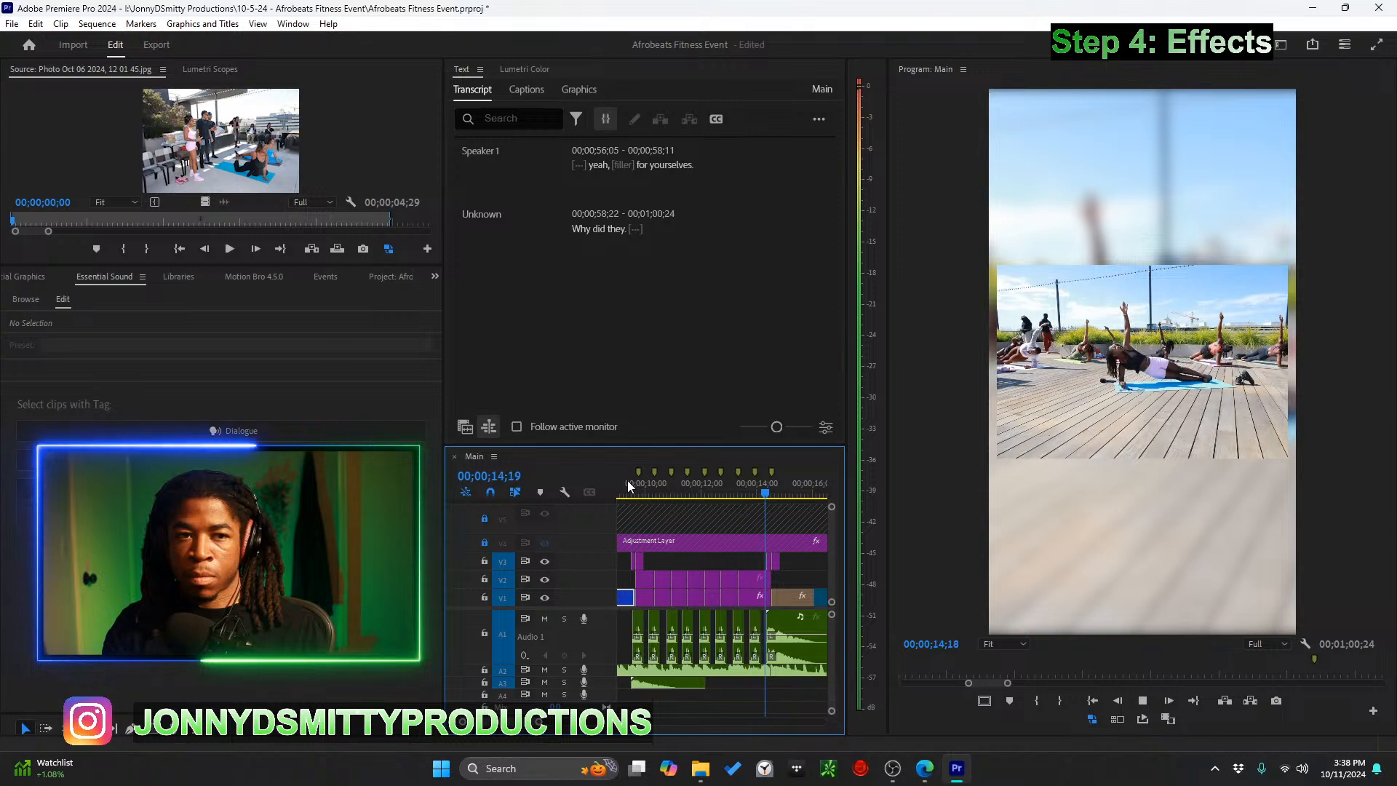
pyautogui.press('space')
# Delete the last camera-flash sound before the subdrop, near 00;00;14;00, and play back the end of the photo sequence
pyautogui.click(790, 597)
pyautogui.scroll(2, 770, 632)
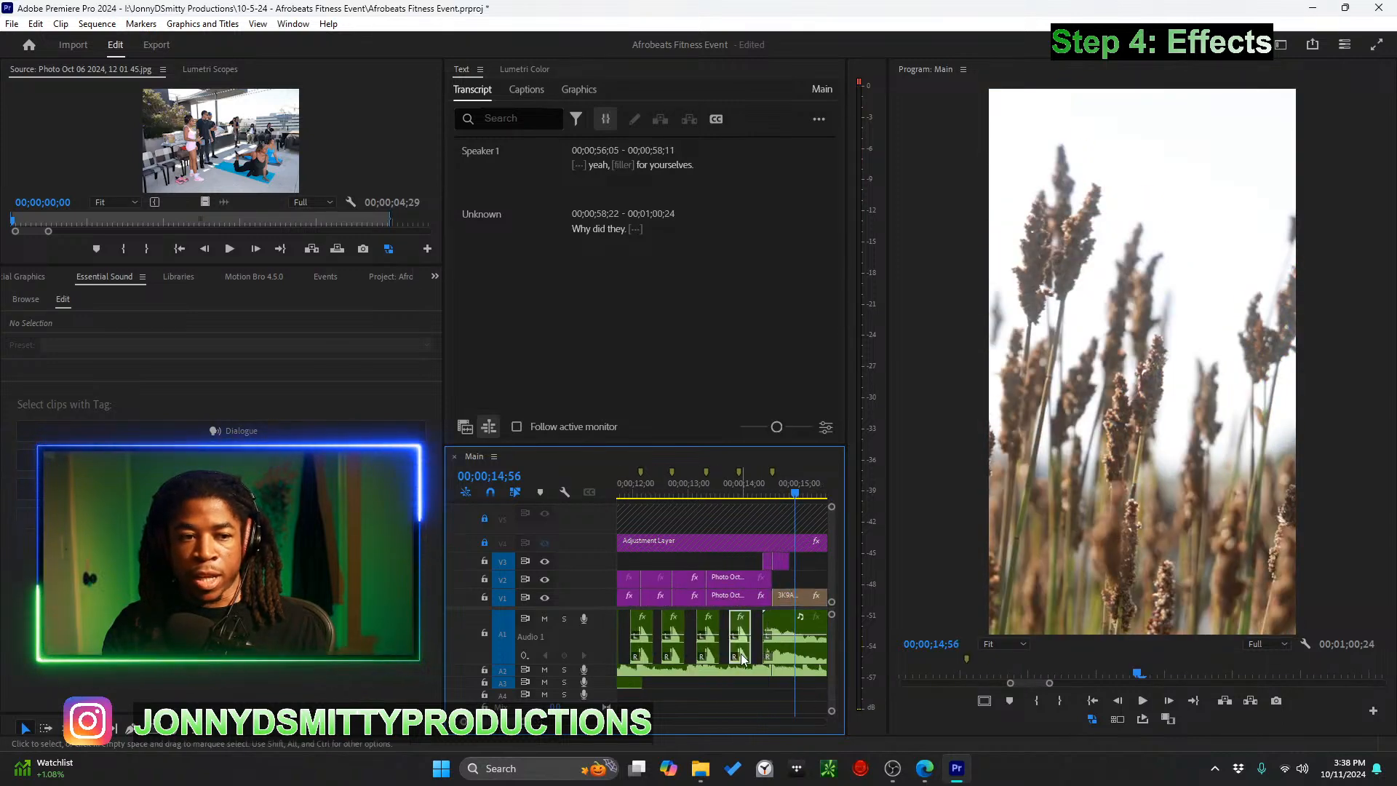
pyautogui.click(741, 652)
pyautogui.press('Delete')
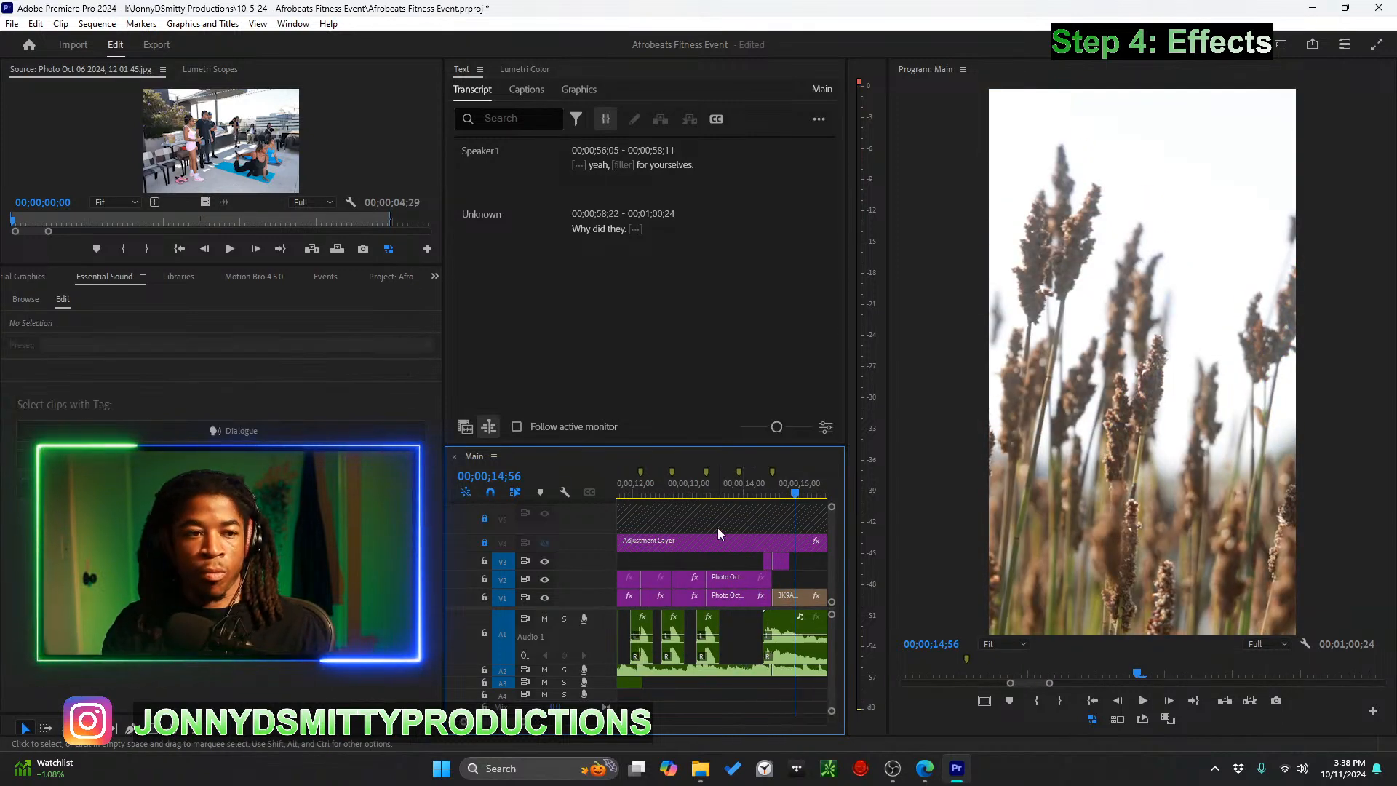
pyautogui.click(683, 491)
pyautogui.press('space')
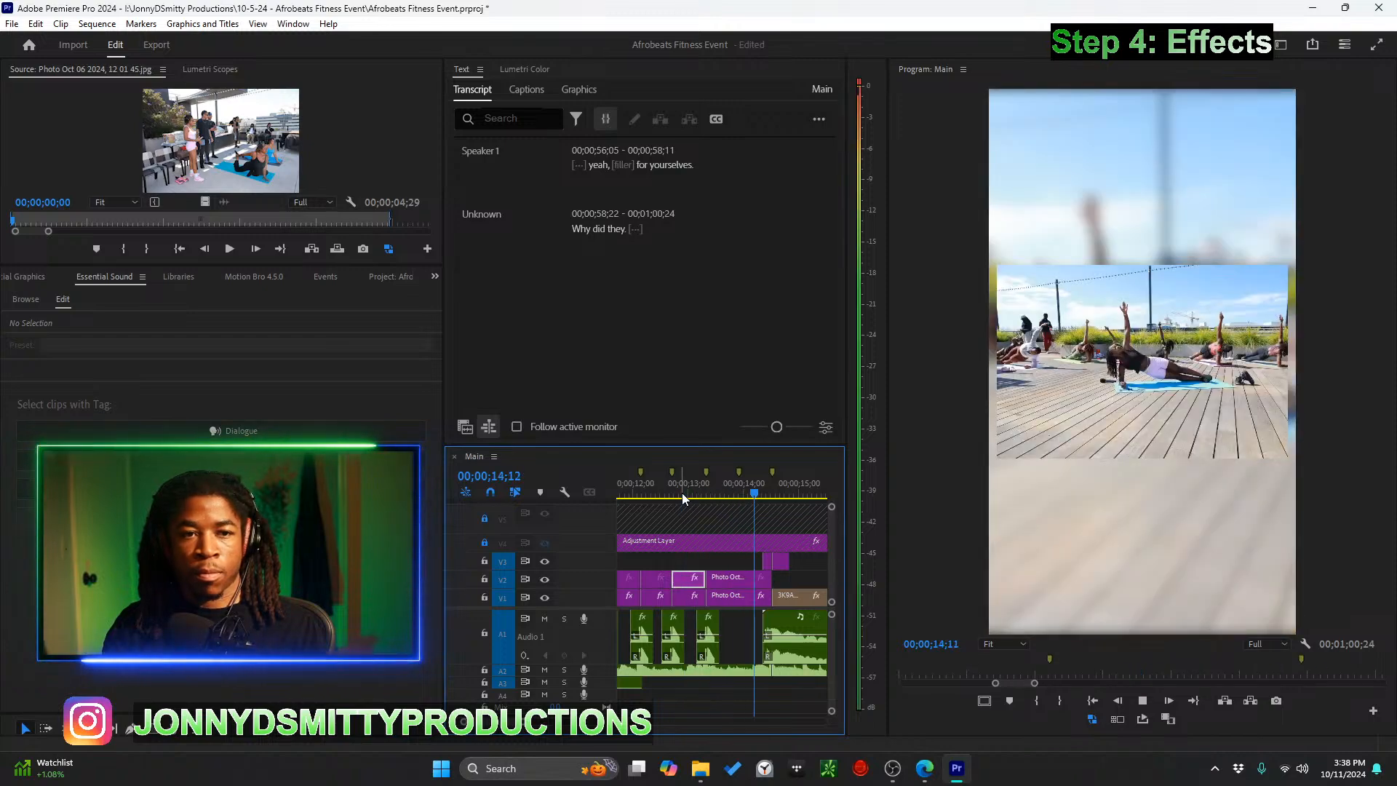
pyautogui.scroll(-2, 701, 544)
pyautogui.scroll(-2, 687, 565)
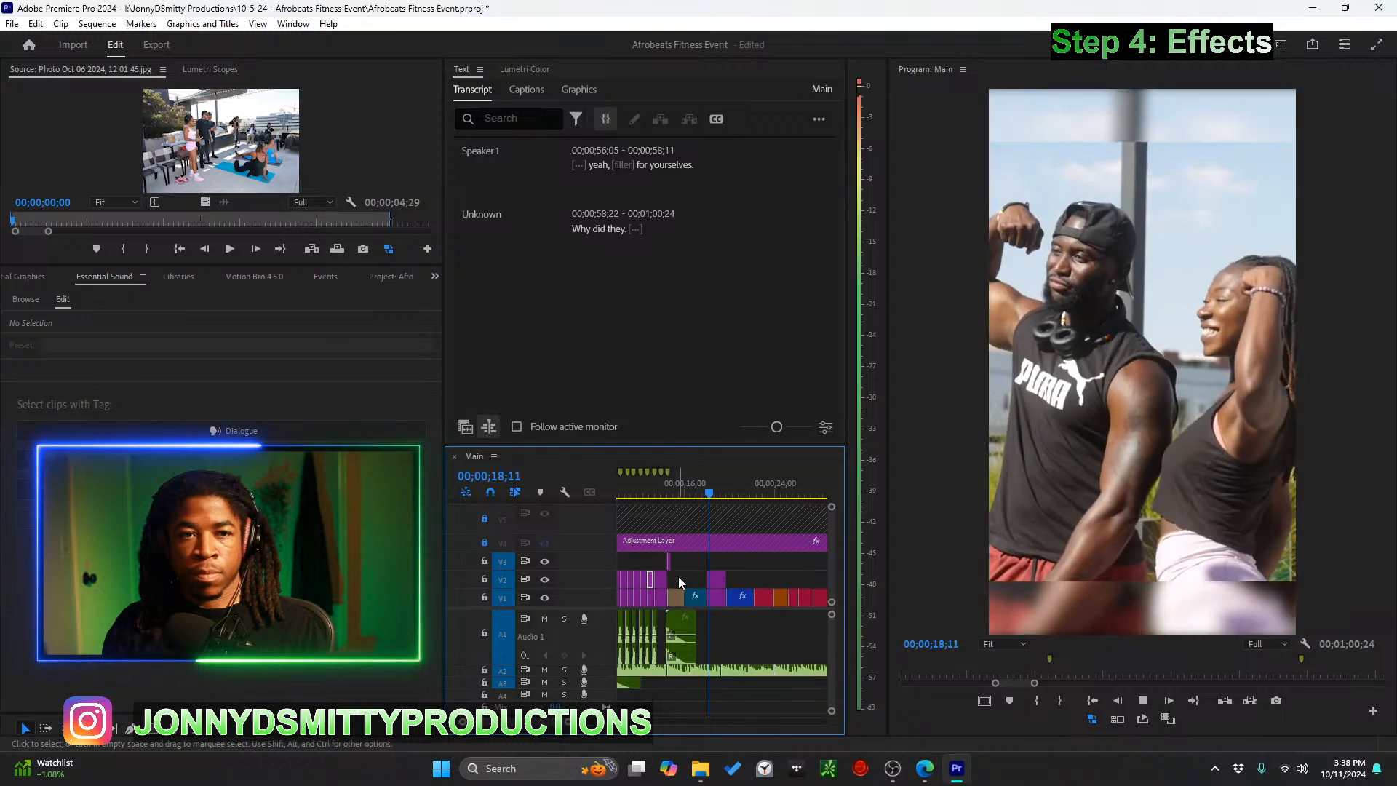
# Save the project and play the section from before the photo sequence through to the clip after it
pyautogui.hotkey('ctrl', 's')
pyautogui.scroll(-2, 684, 600)
pyautogui.scroll(-2, 684, 599)
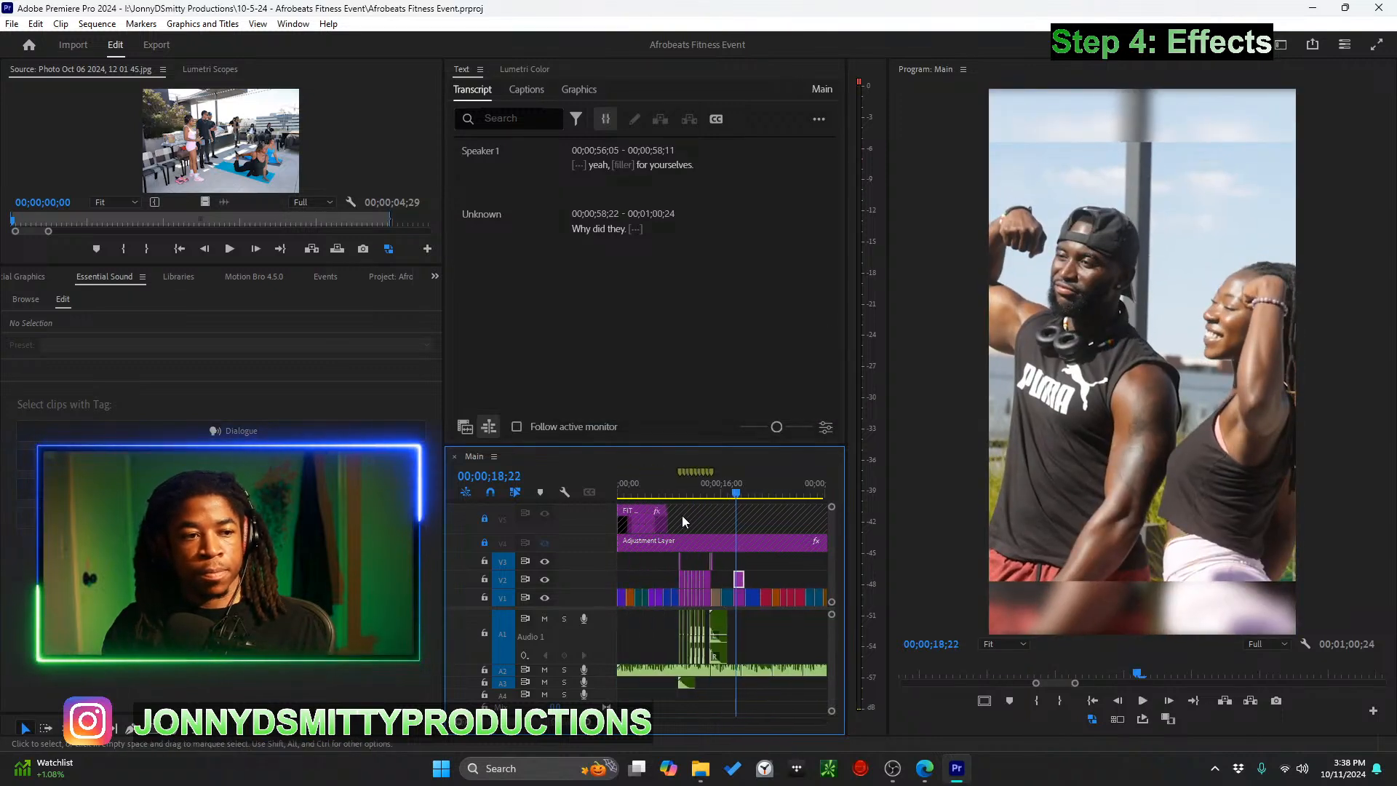
pyautogui.click(657, 494)
pyautogui.press('space')
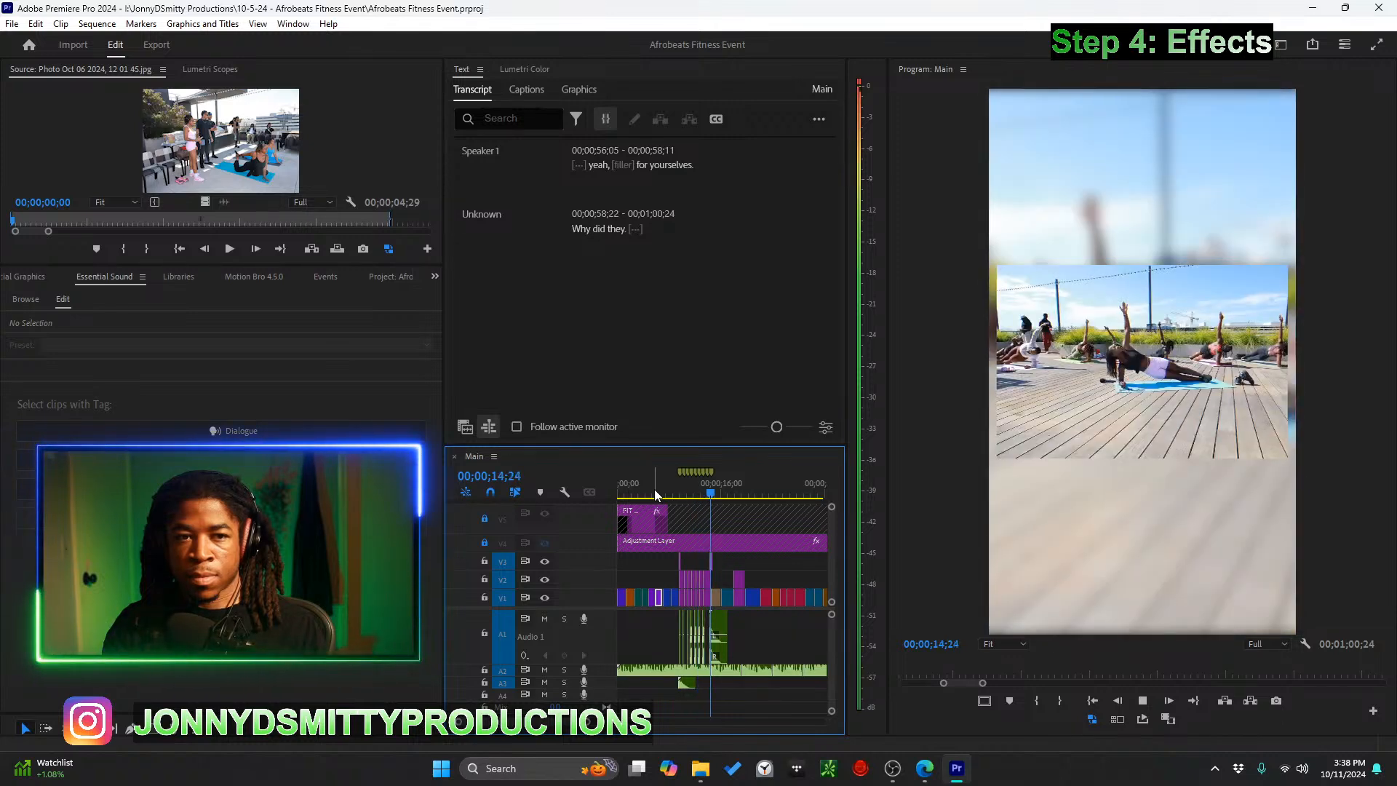
pyautogui.press('space')
pyautogui.hotkey('ctrl', 's')
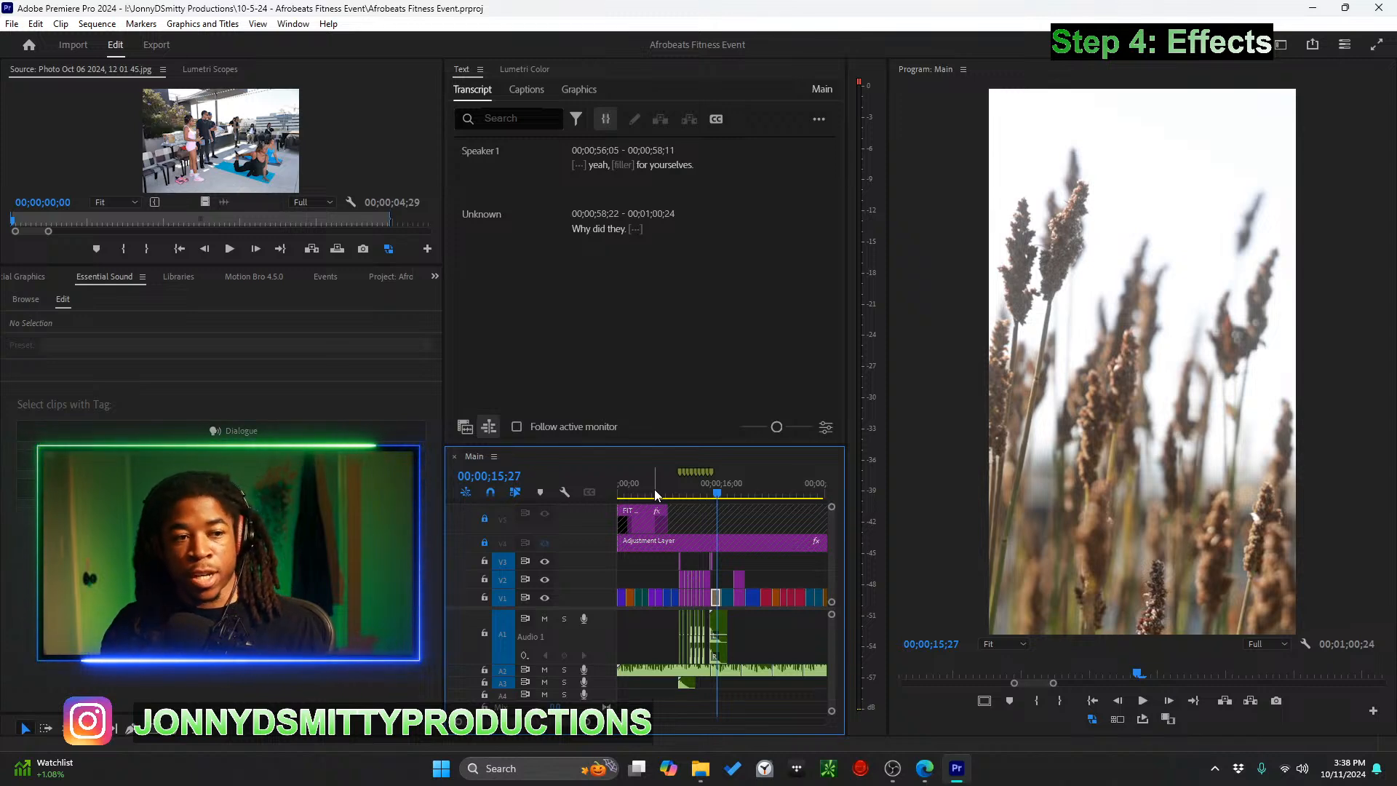
# Open the export settings for the Main sequence and name the output file Fit & Flow v2
pyautogui.hotkey('ctrl', 'm')
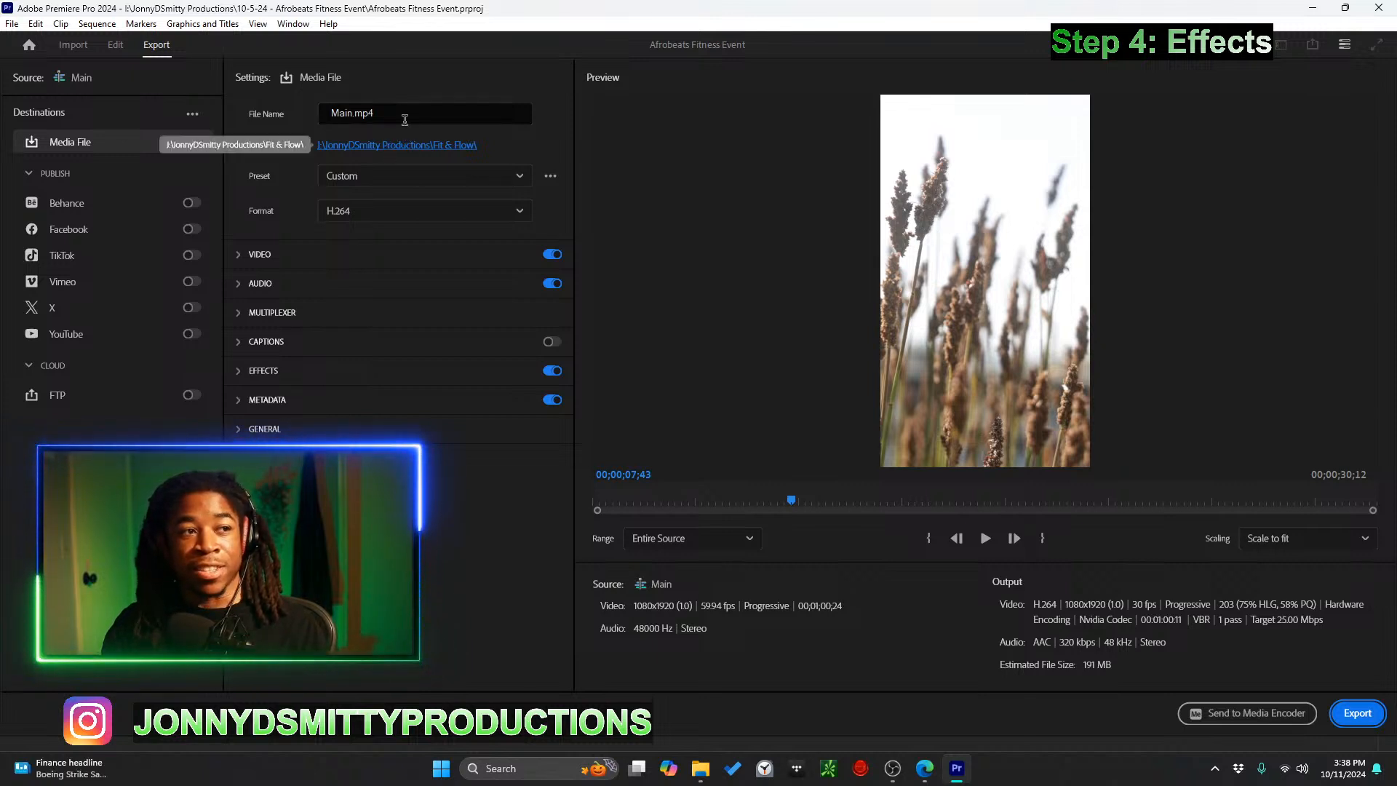
pyautogui.click(342, 113)
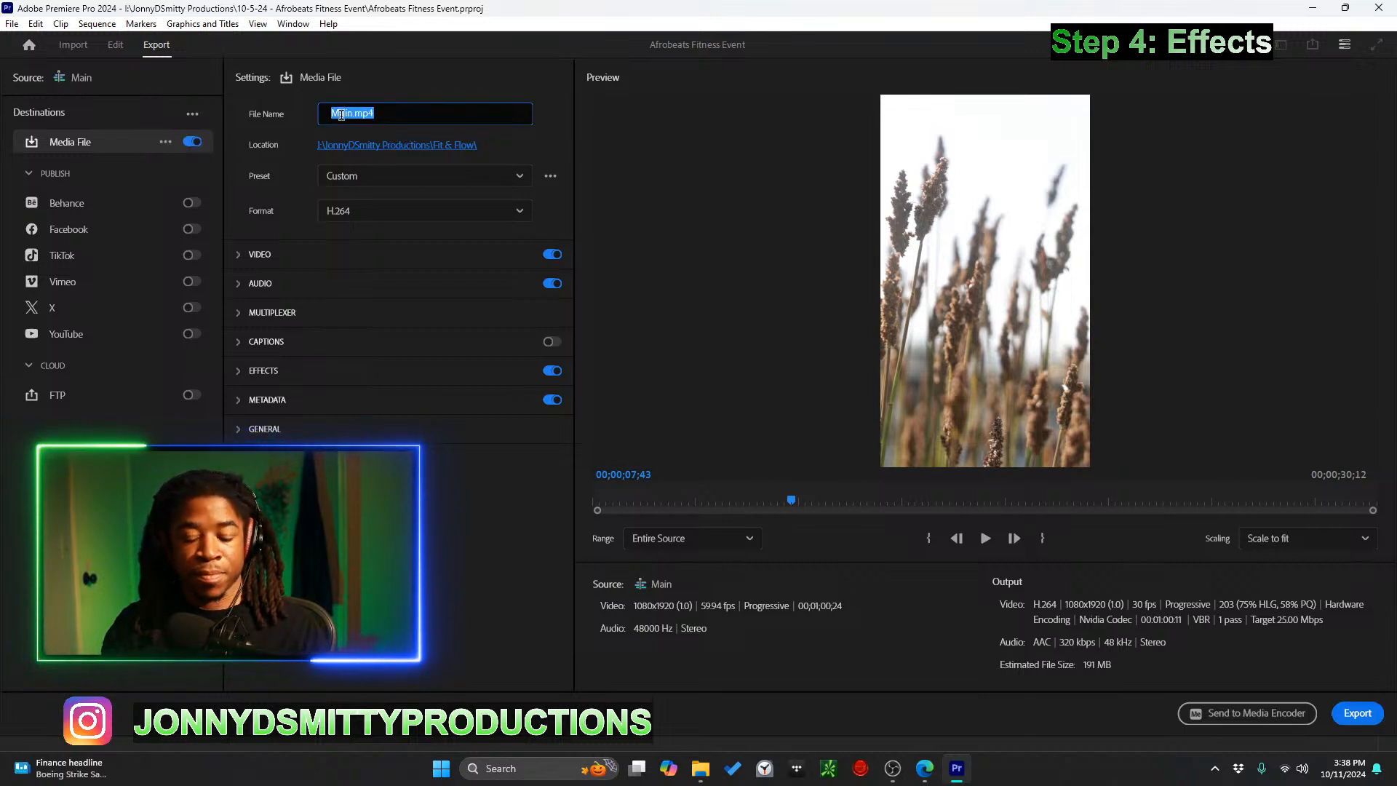
pyautogui.write('Fit')
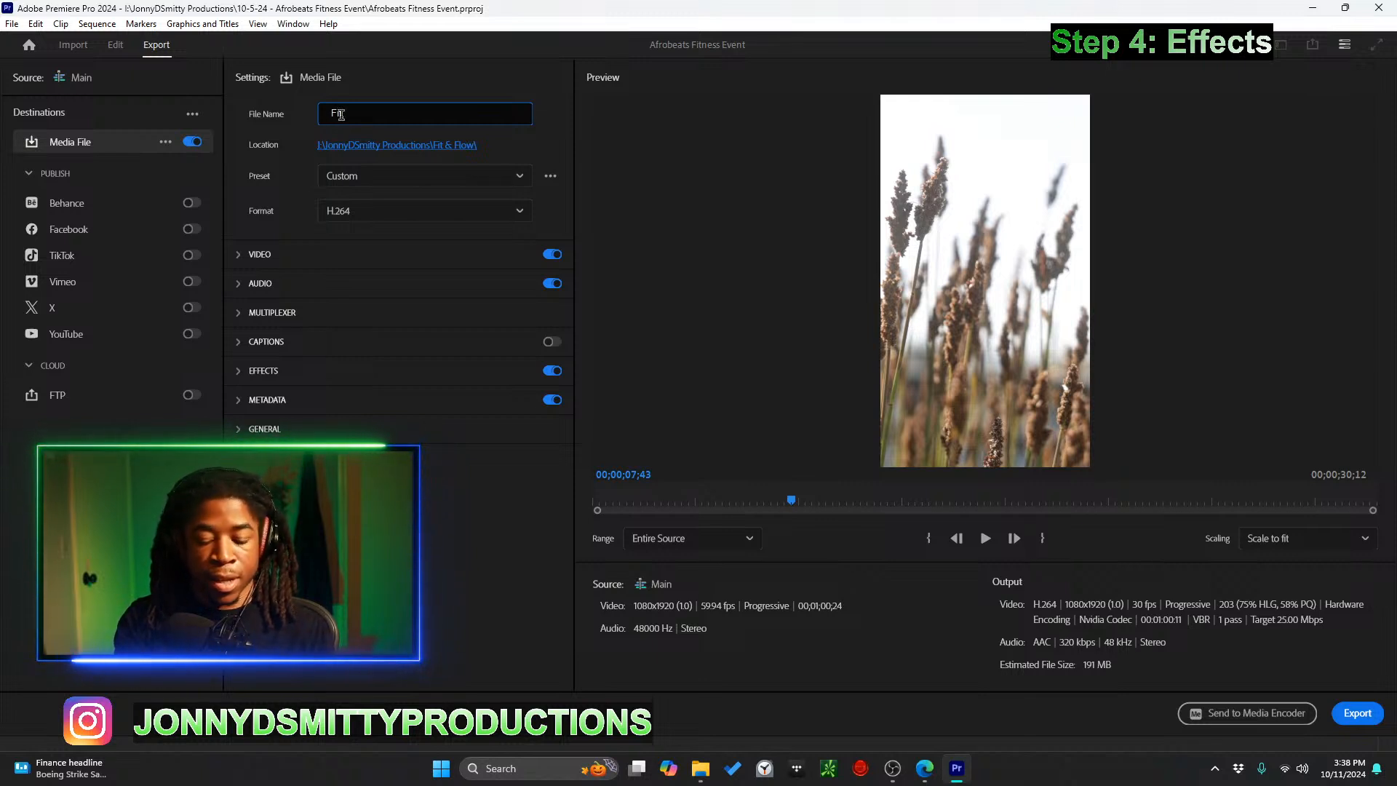
pyautogui.write(' &')
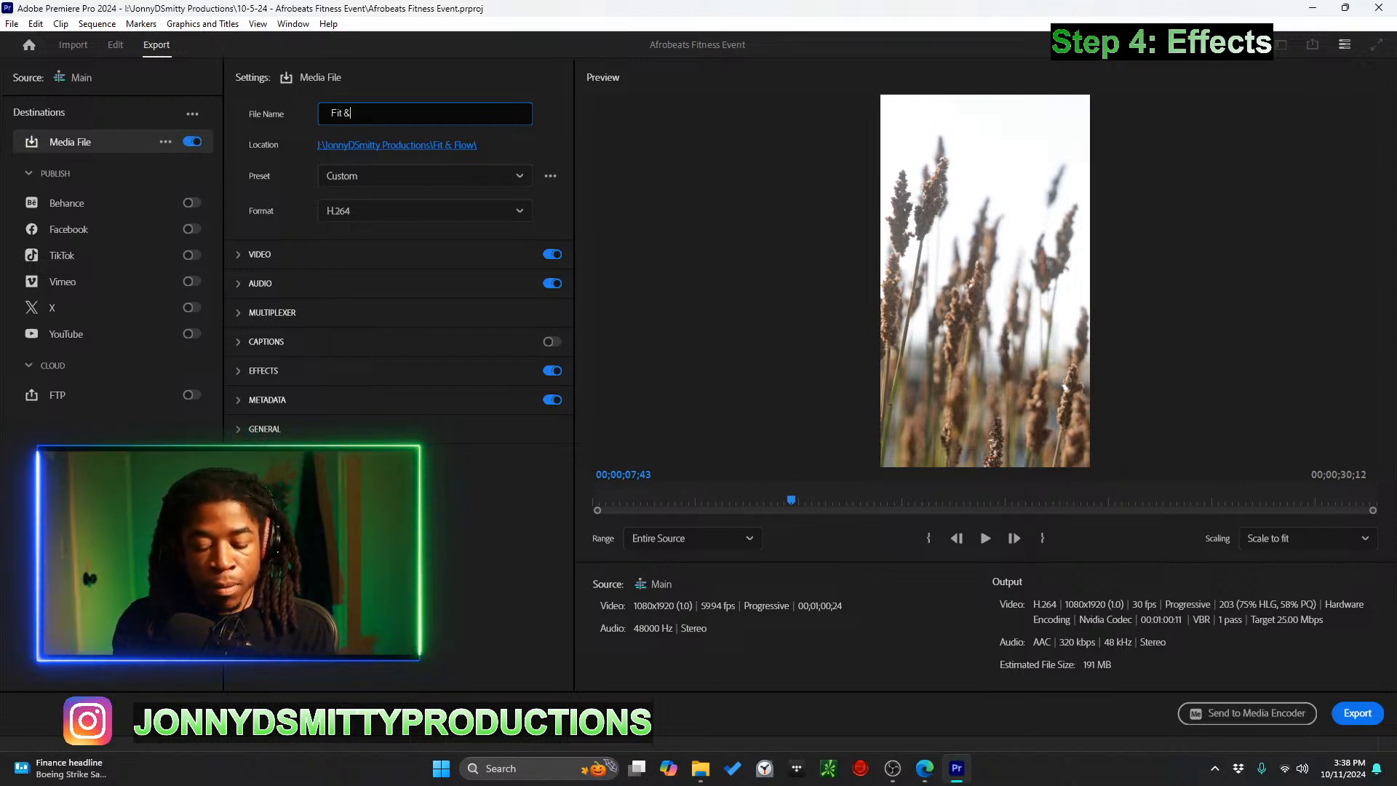
pyautogui.write(' Flow v2')
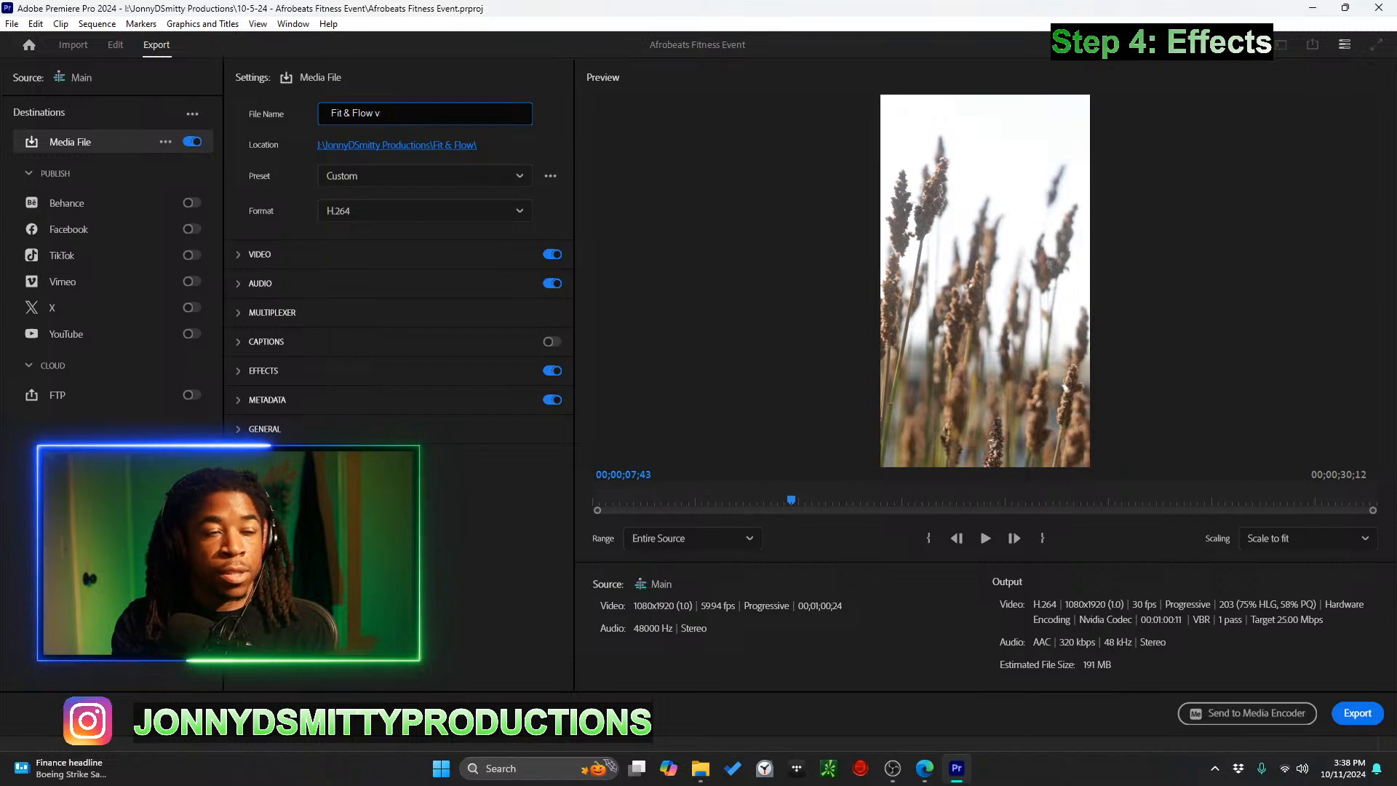
# Review the video and bitrate settings and export the sequence as an H.264 media file
pyautogui.click(335, 260)
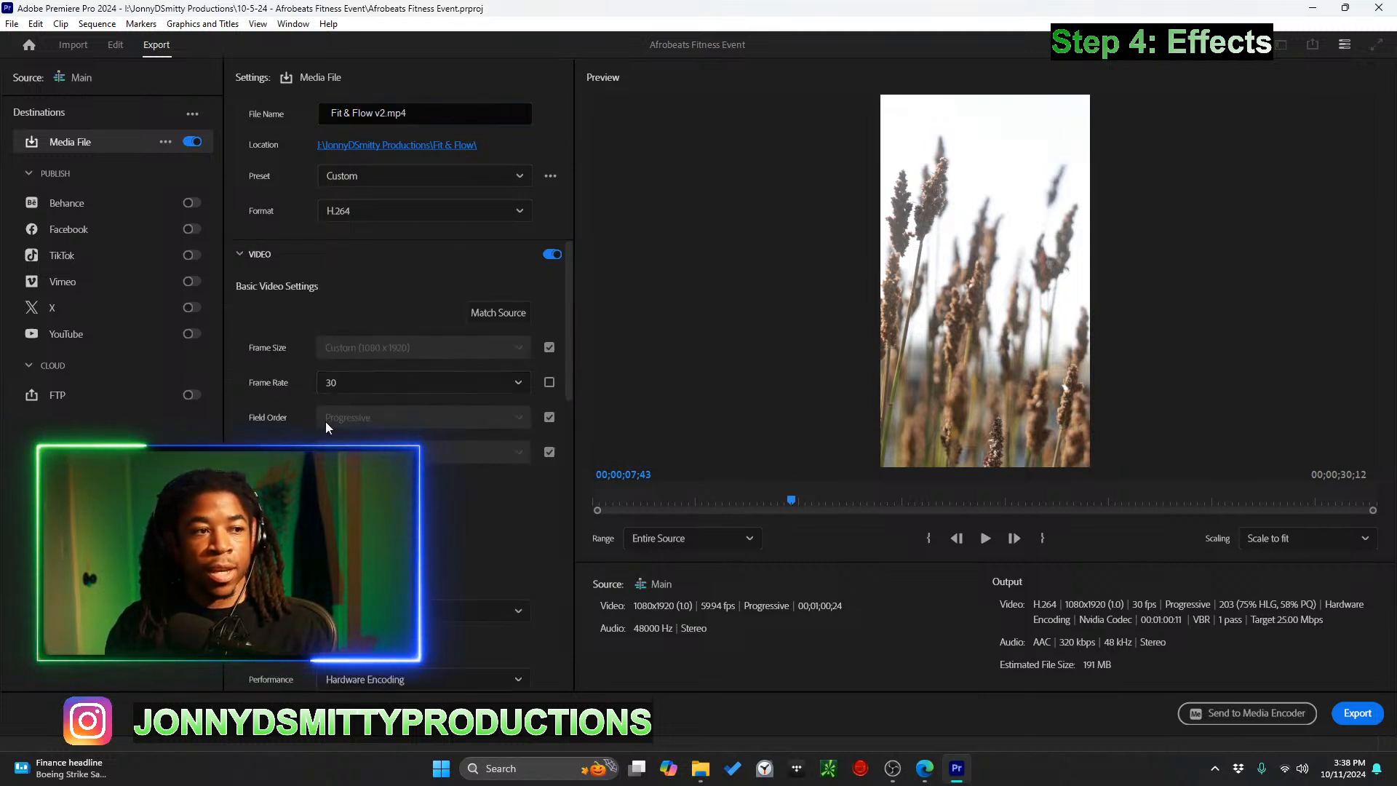
pyautogui.scroll(-2, 536, 483)
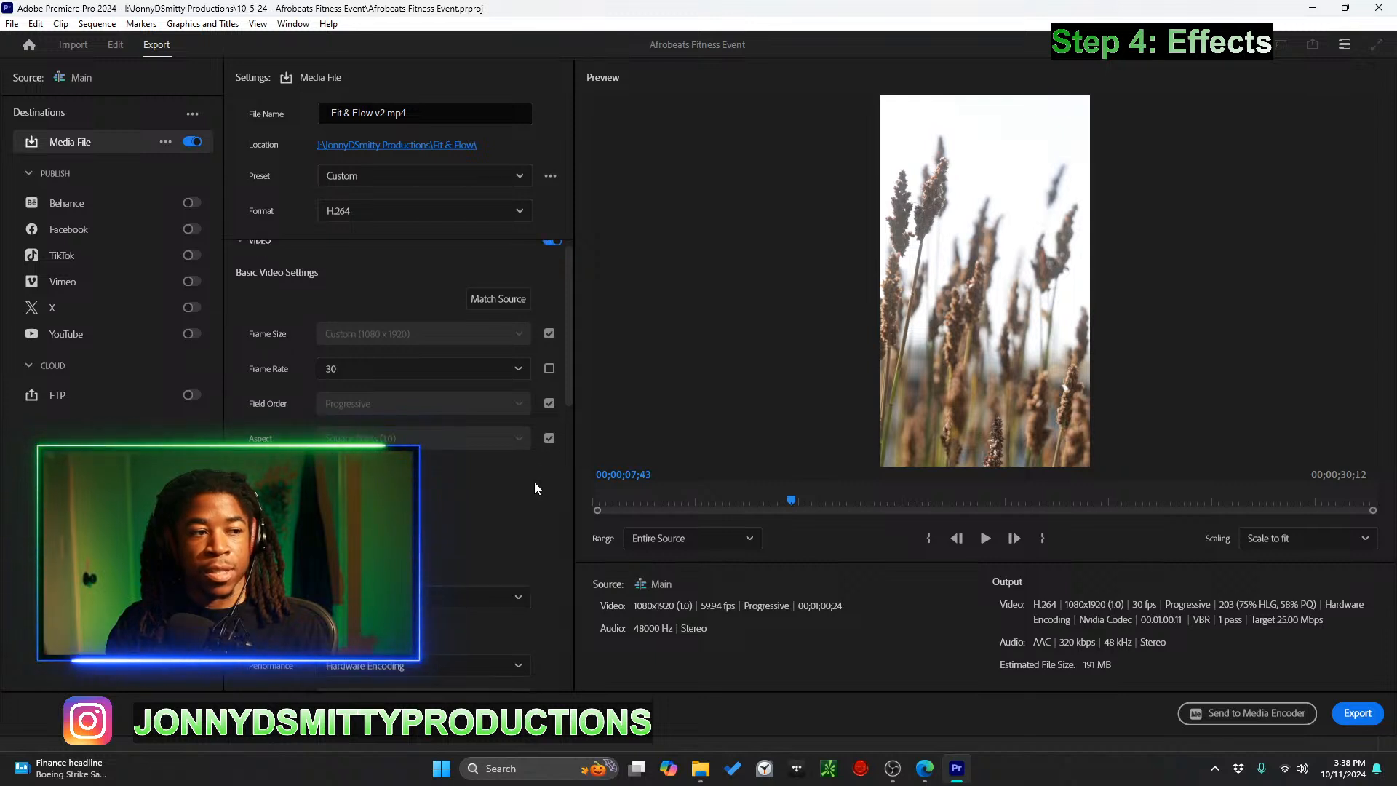
pyautogui.scroll(-3, 546, 480)
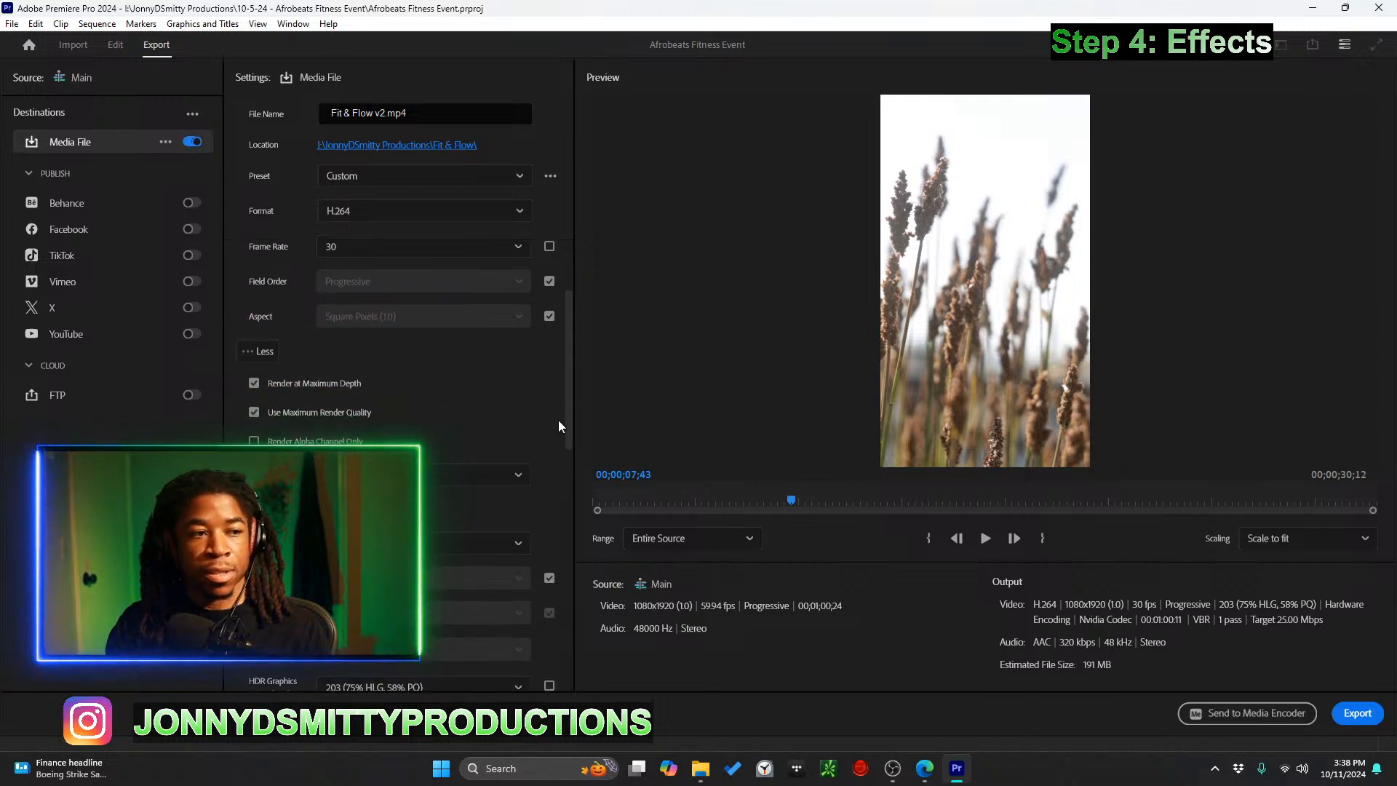
pyautogui.moveTo(571, 394); pyautogui.dragTo(571, 644)
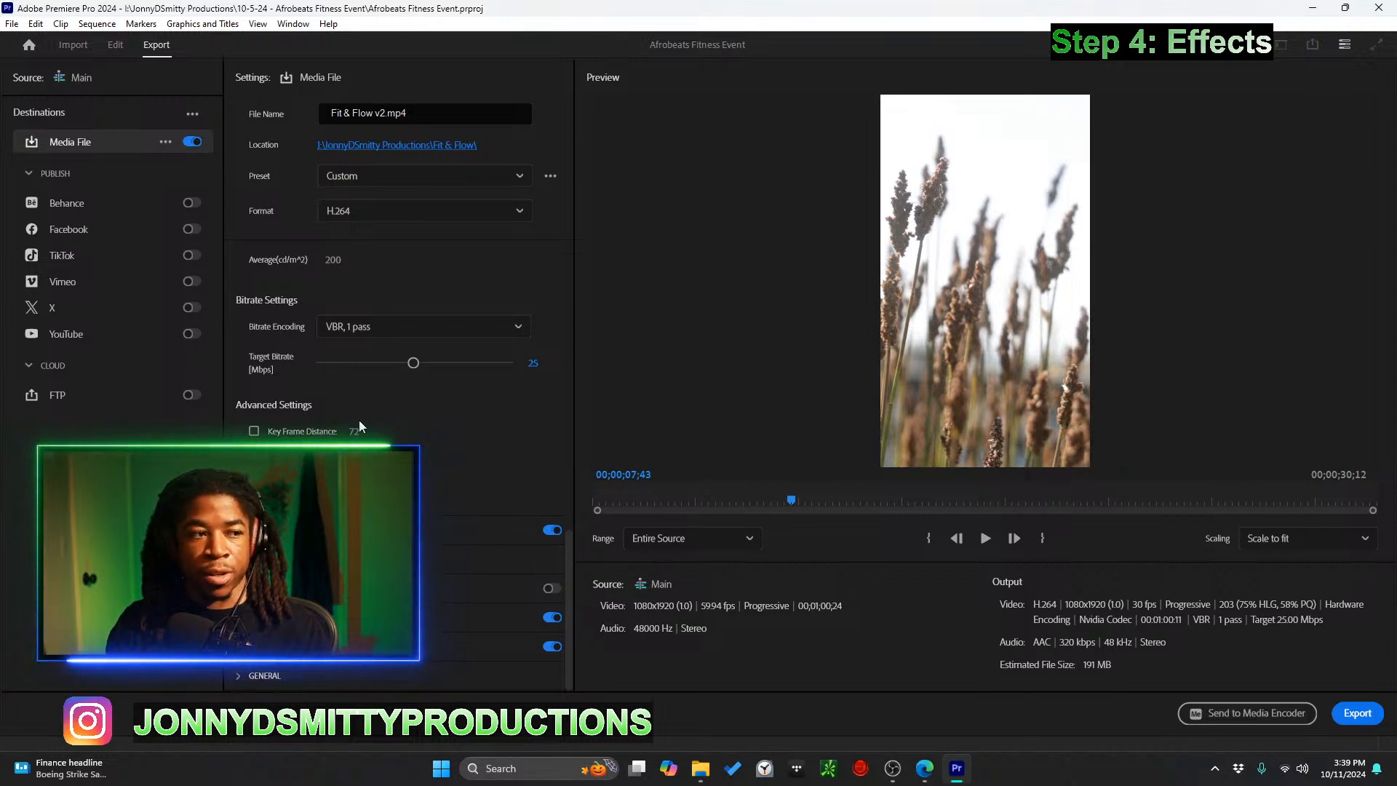
pyautogui.scroll(8, 548, 456)
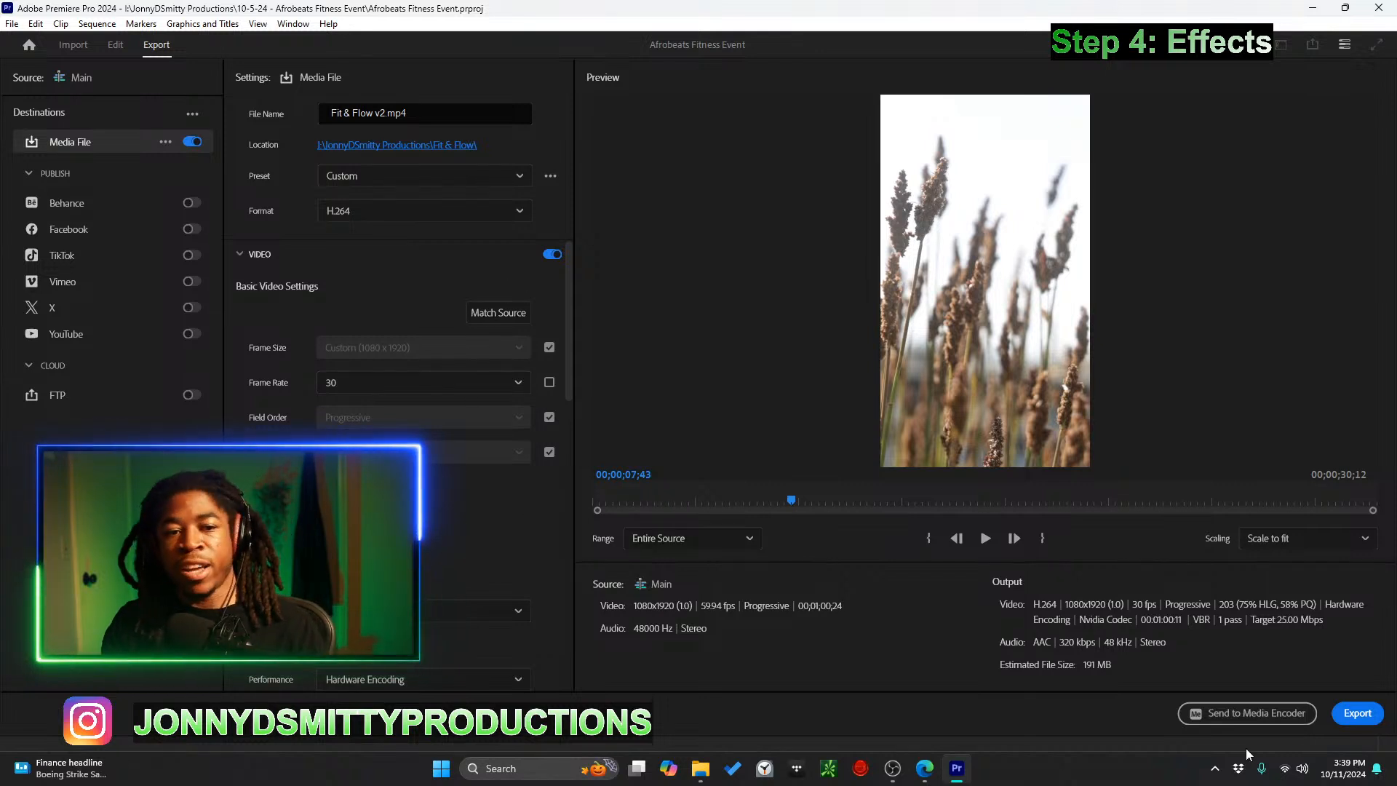
pyautogui.click(1346, 716)
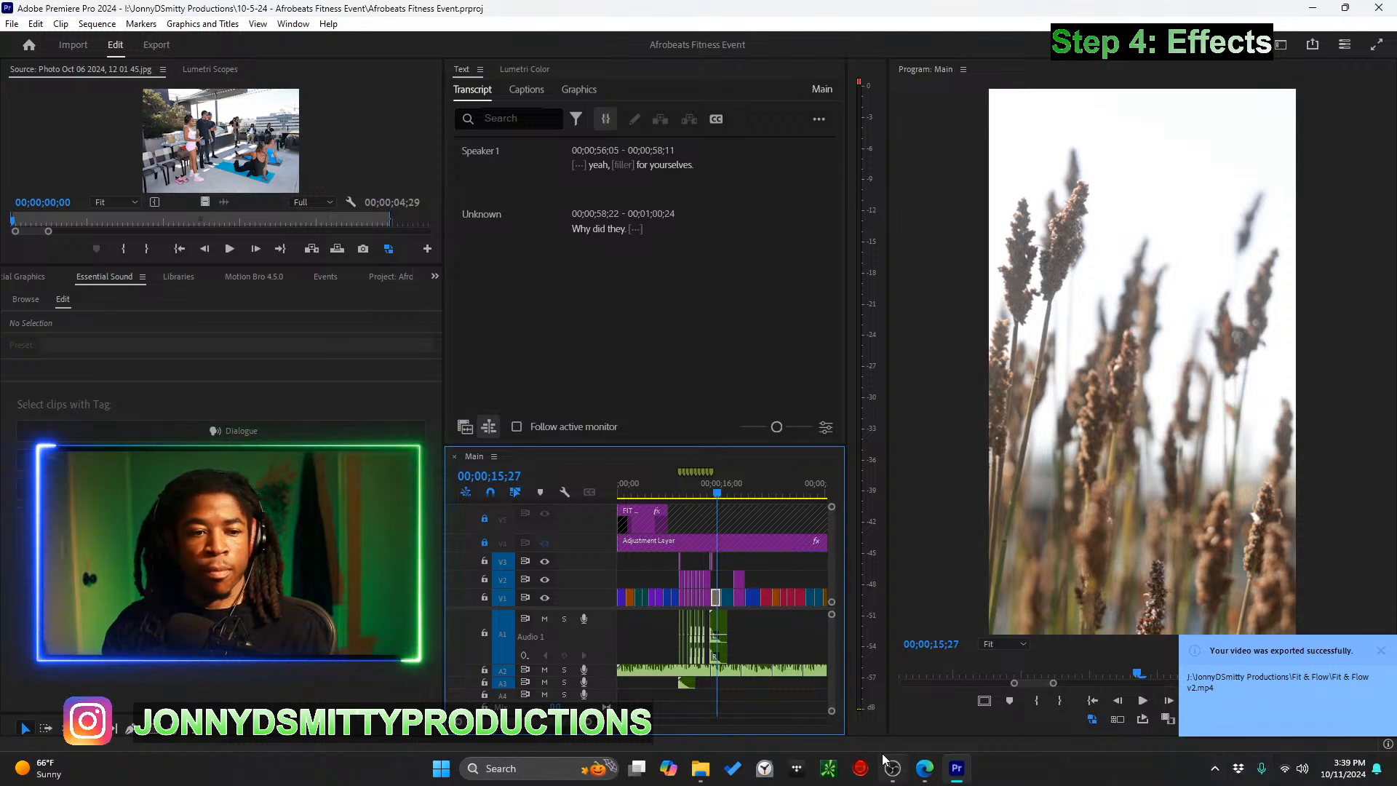
# Minimize the editor, open the exported Fit & Flow v2 video in Media Player, and maximize the player on this screen
pyautogui.moveTo(925, 770)
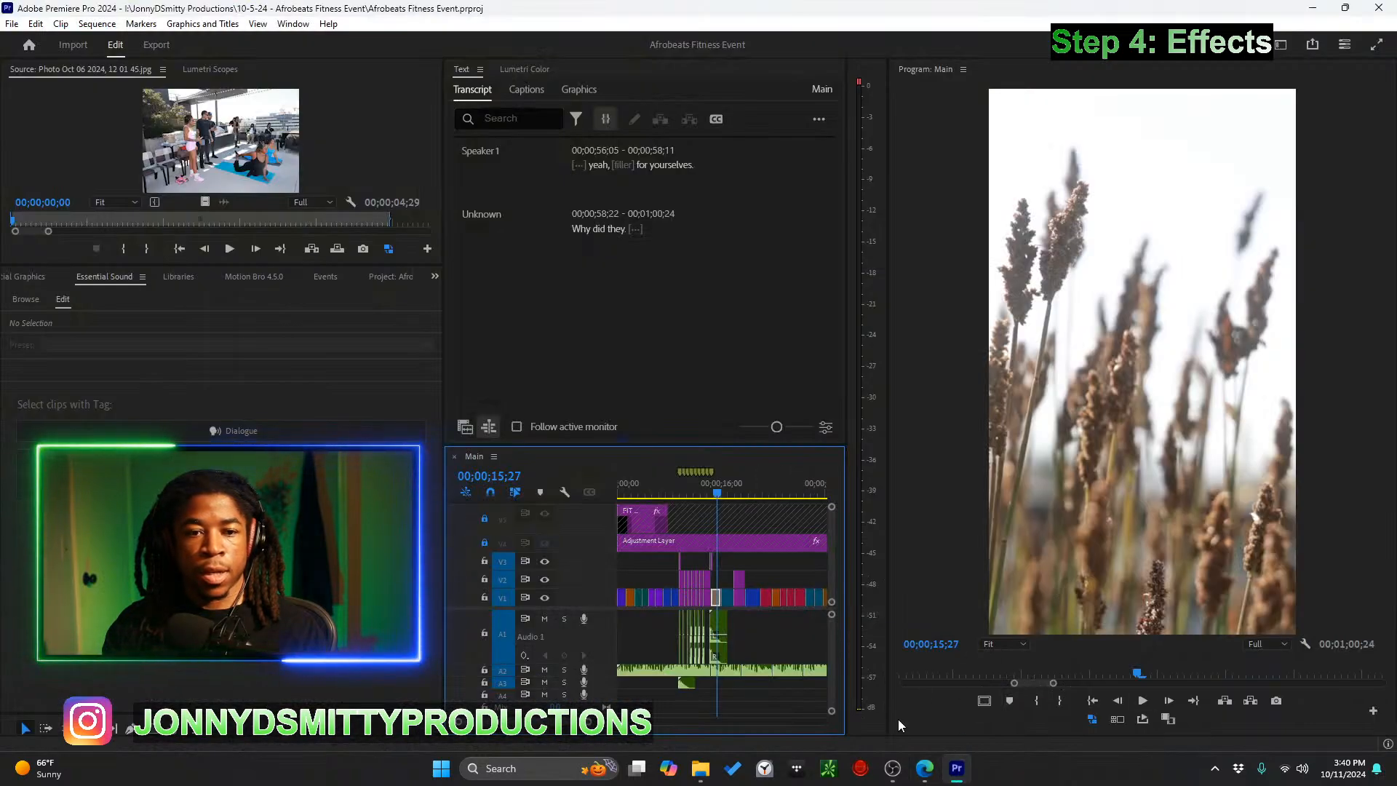
pyautogui.click(700, 768)
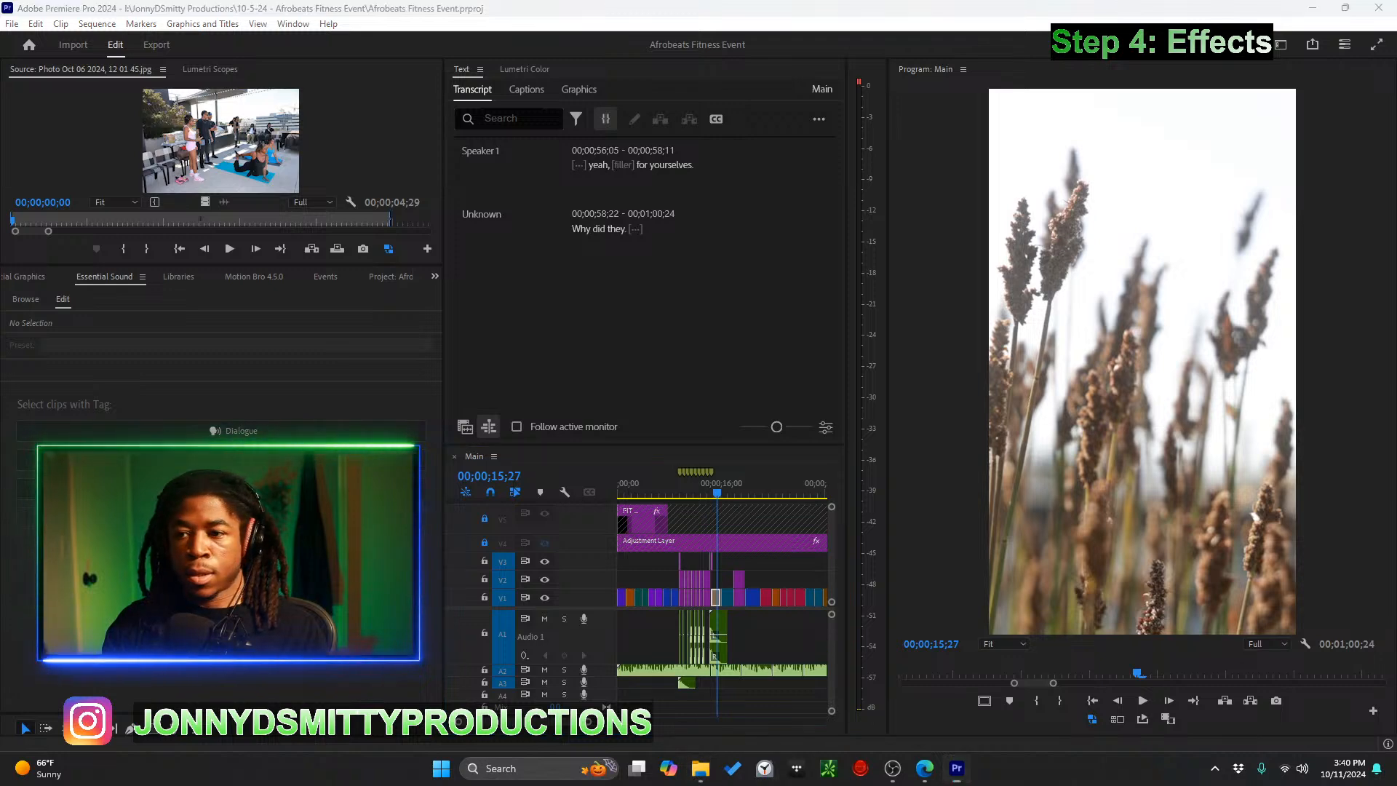
pyautogui.press('super+d')
pyautogui.press('super+d')
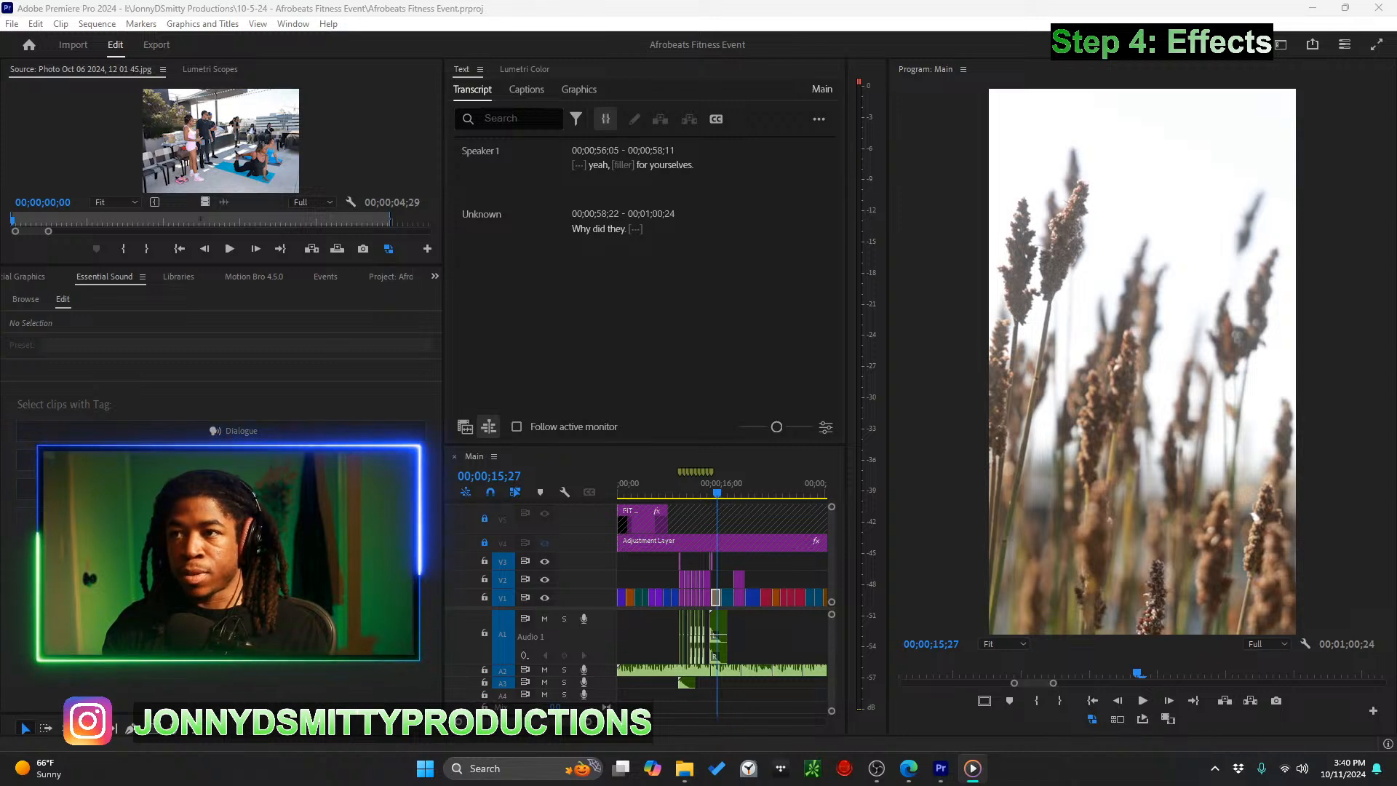
pyautogui.click(1313, 10)
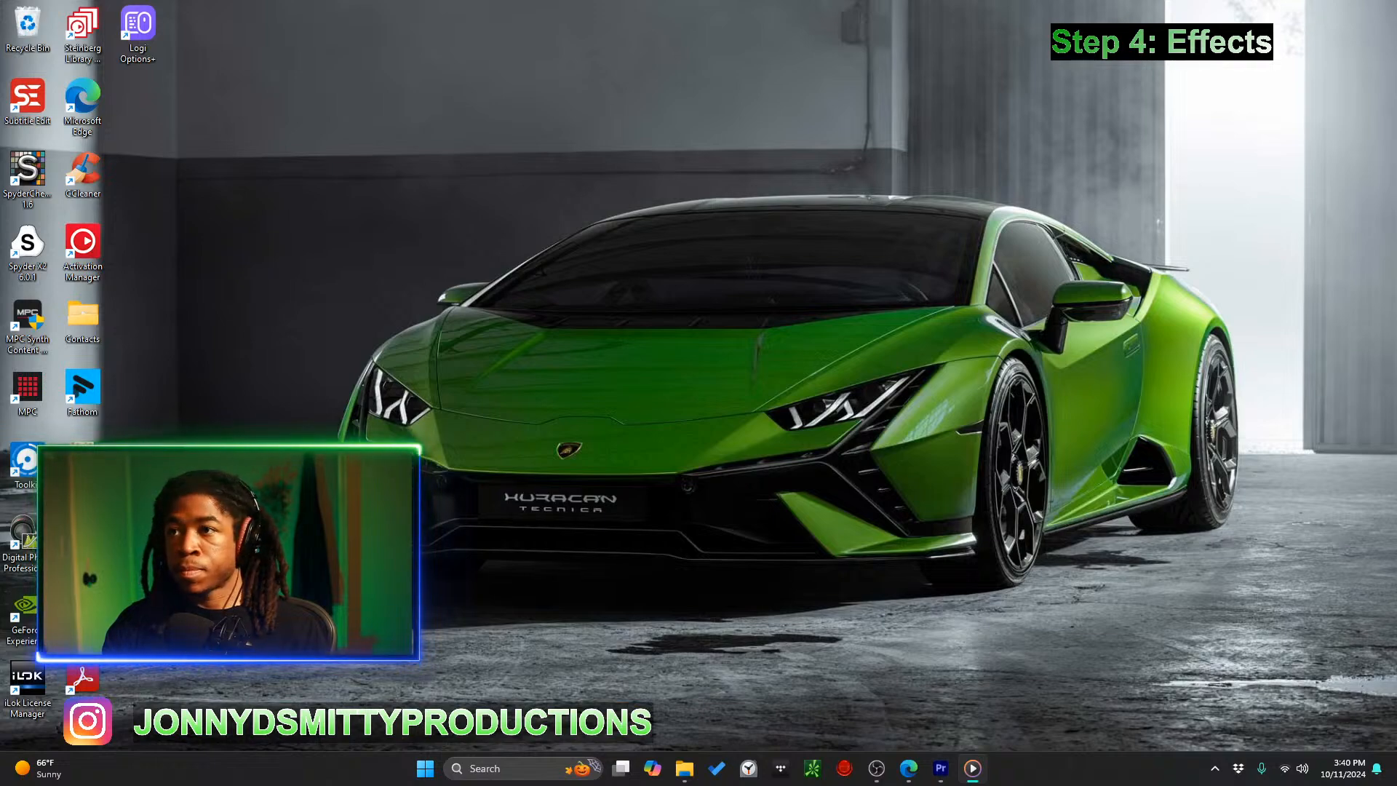
pyautogui.moveTo(1396, 141); pyautogui.dragTo(632, 60)
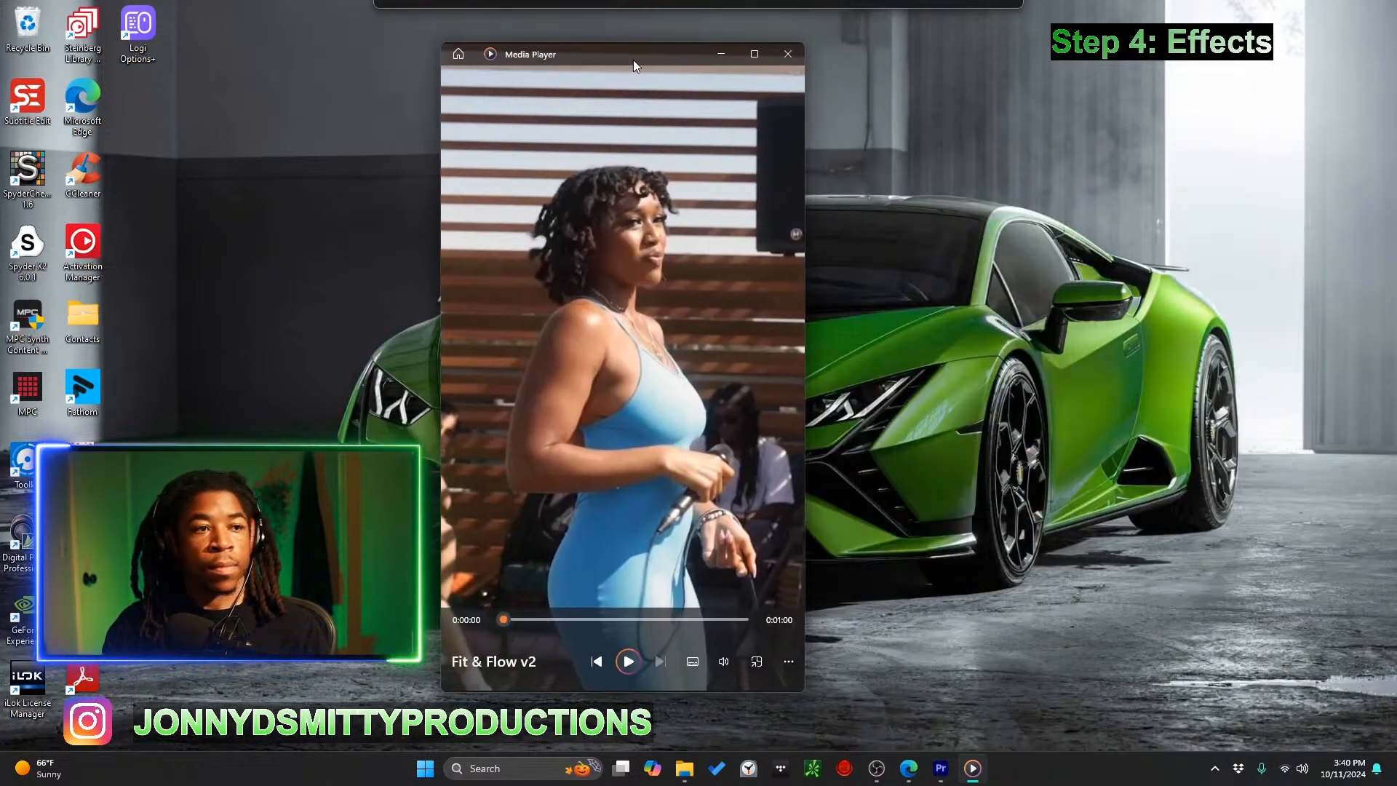
pyautogui.rightClick(636, 61)
pyautogui.click(614, 54)
pyautogui.doubleClick(614, 53)
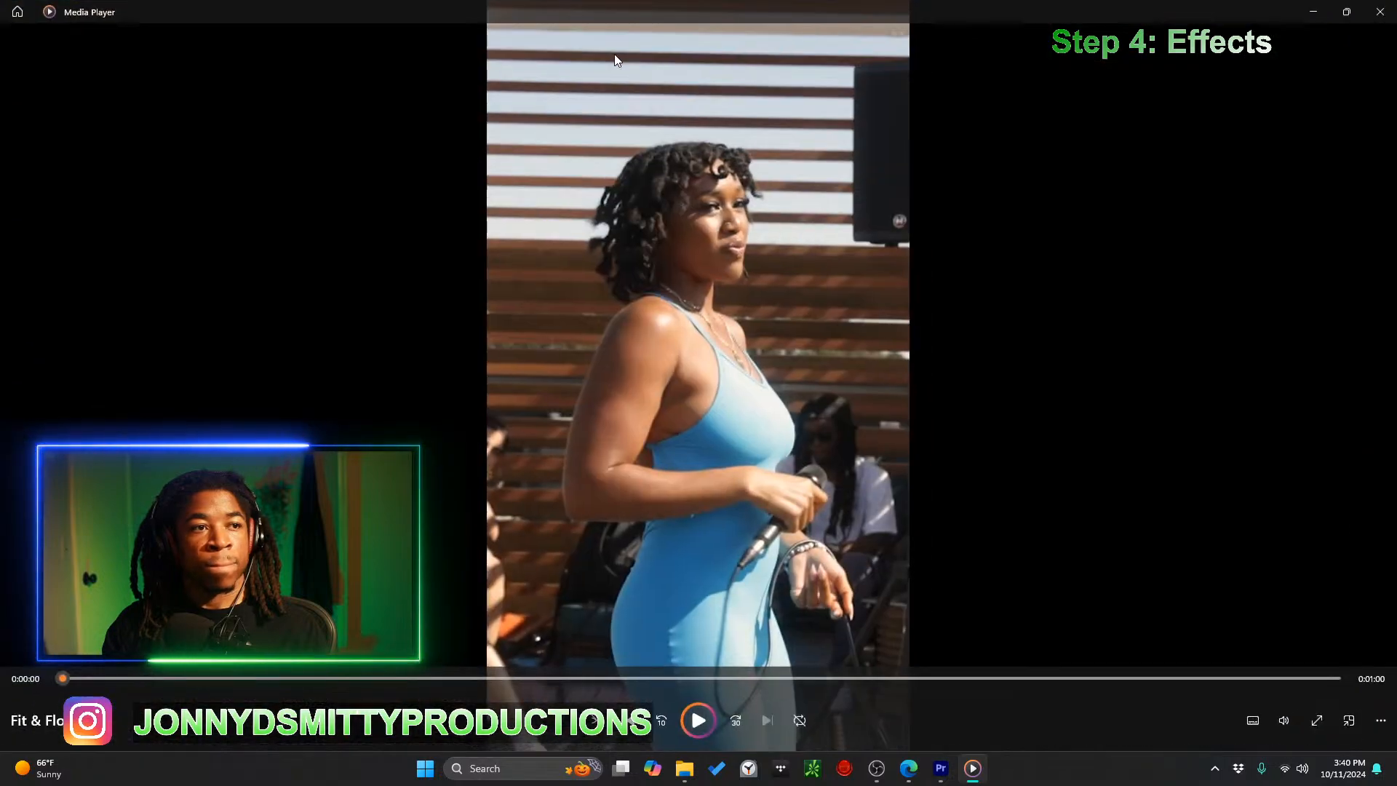
# Play the exported Fit & Flow v2 video in Media Player from the start
pyautogui.click(939, 777)
pyautogui.click(939, 776)
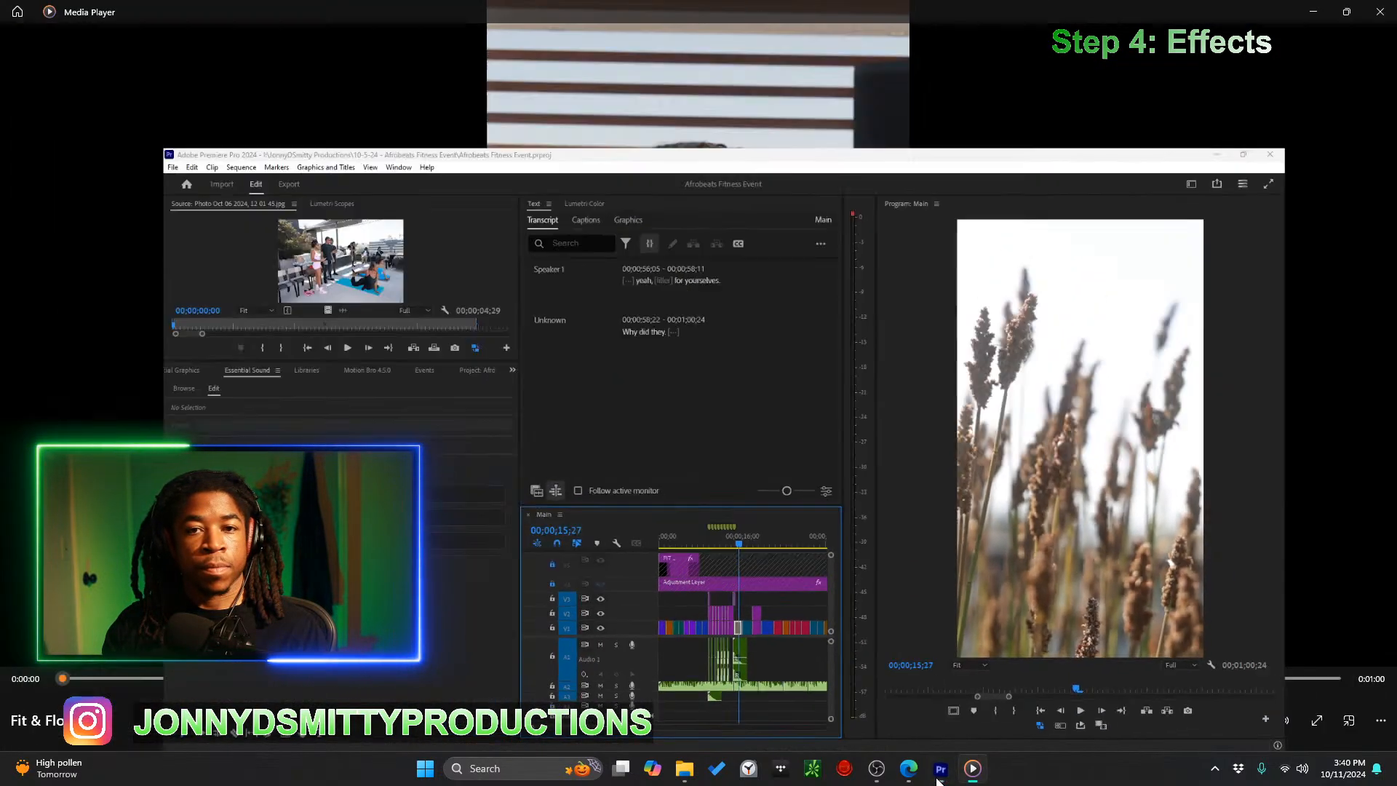
pyautogui.moveTo(960, 782)
pyautogui.click(878, 776)
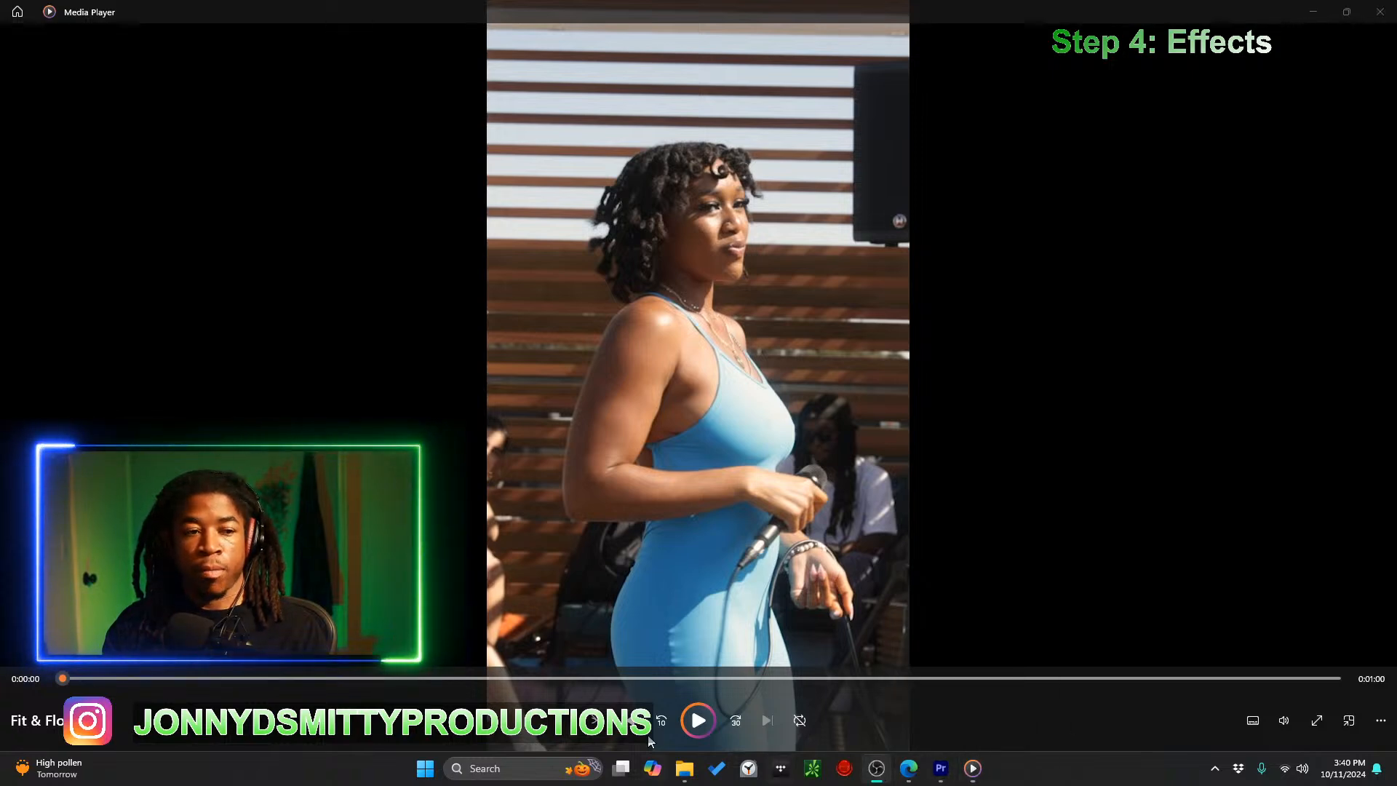
pyautogui.click(710, 722)
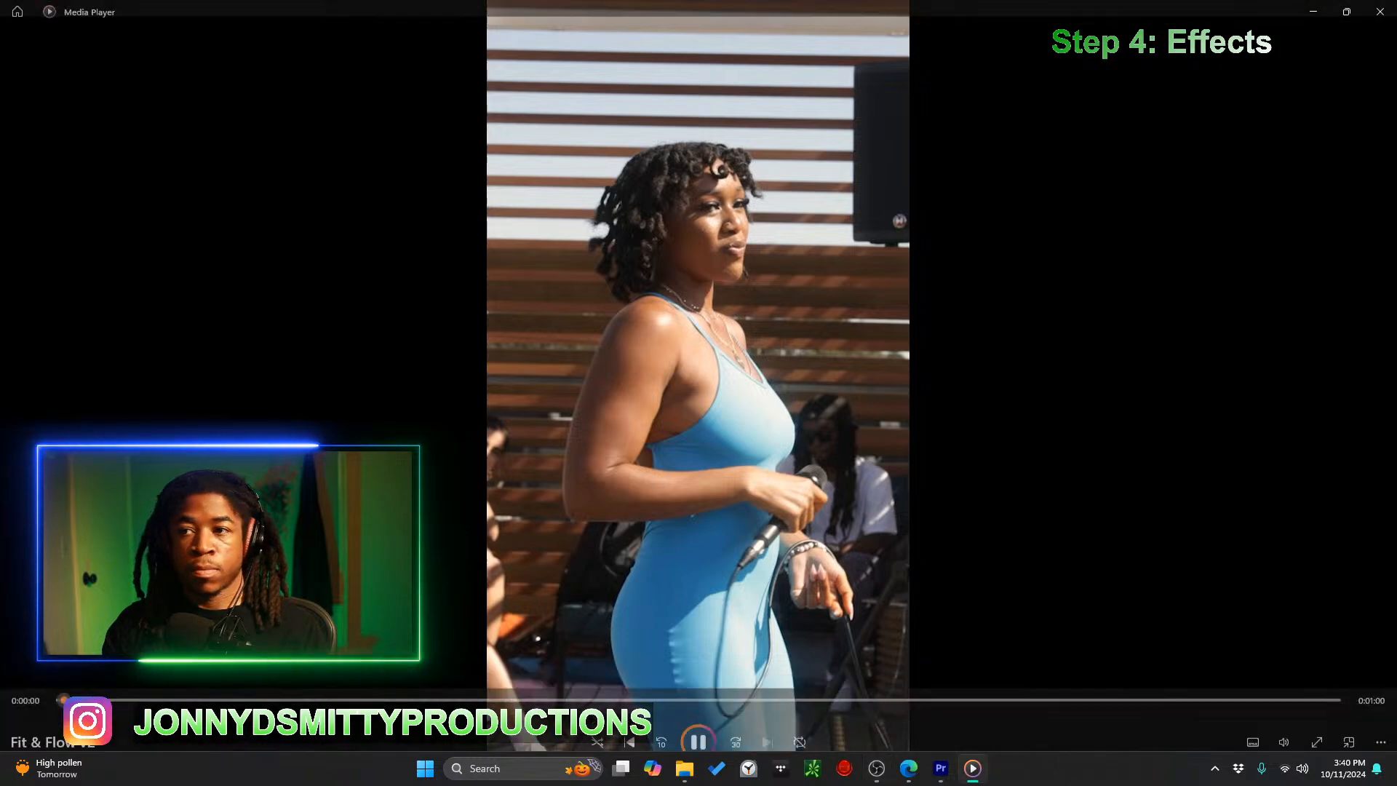